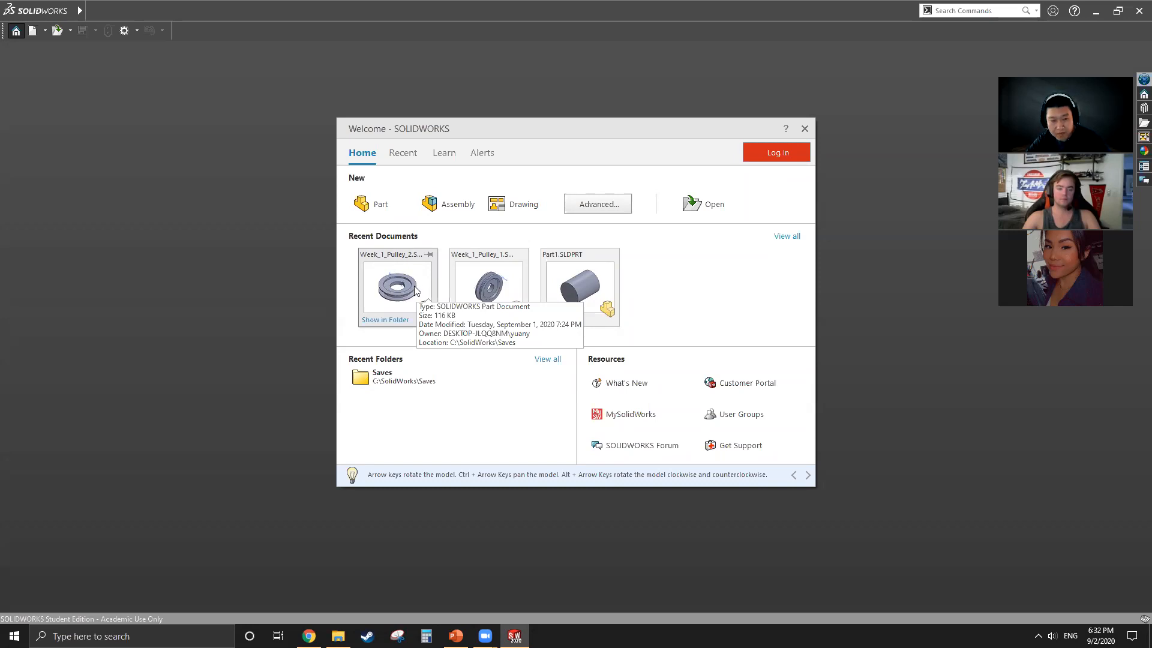
# Step: Open the recent part Week_1_Pulley_1 and examine its belt groove, bore and keyway from several angles
pyautogui.click(503, 281)
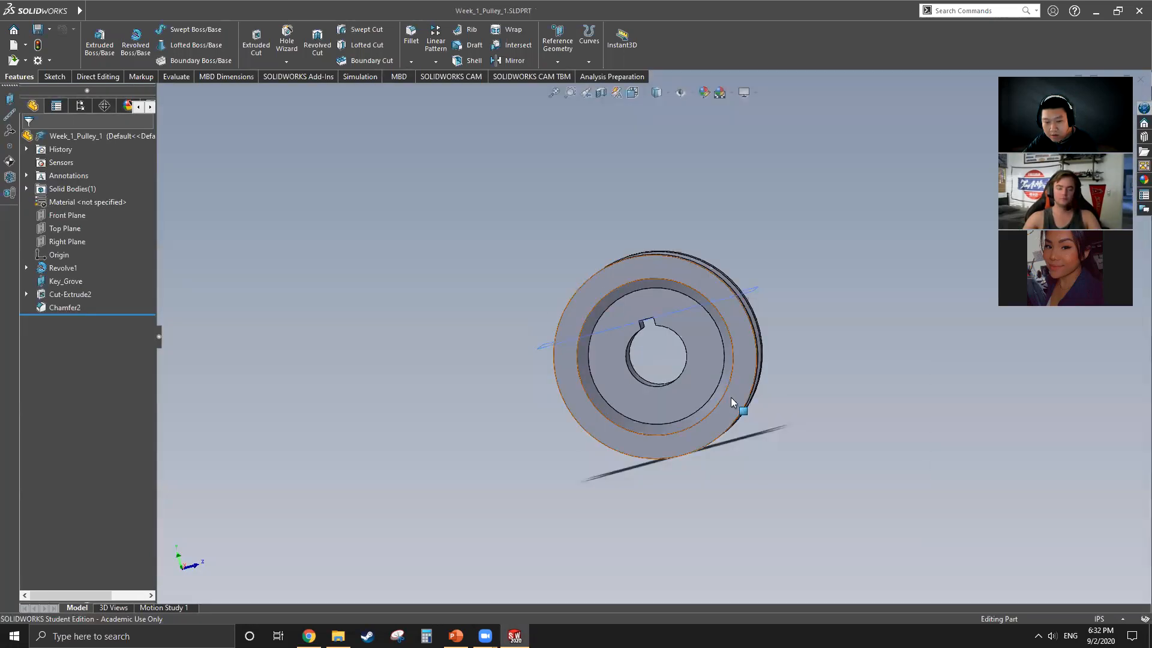
pyautogui.moveTo(775, 365); pyautogui.dragTo(680, 411, button='middle')
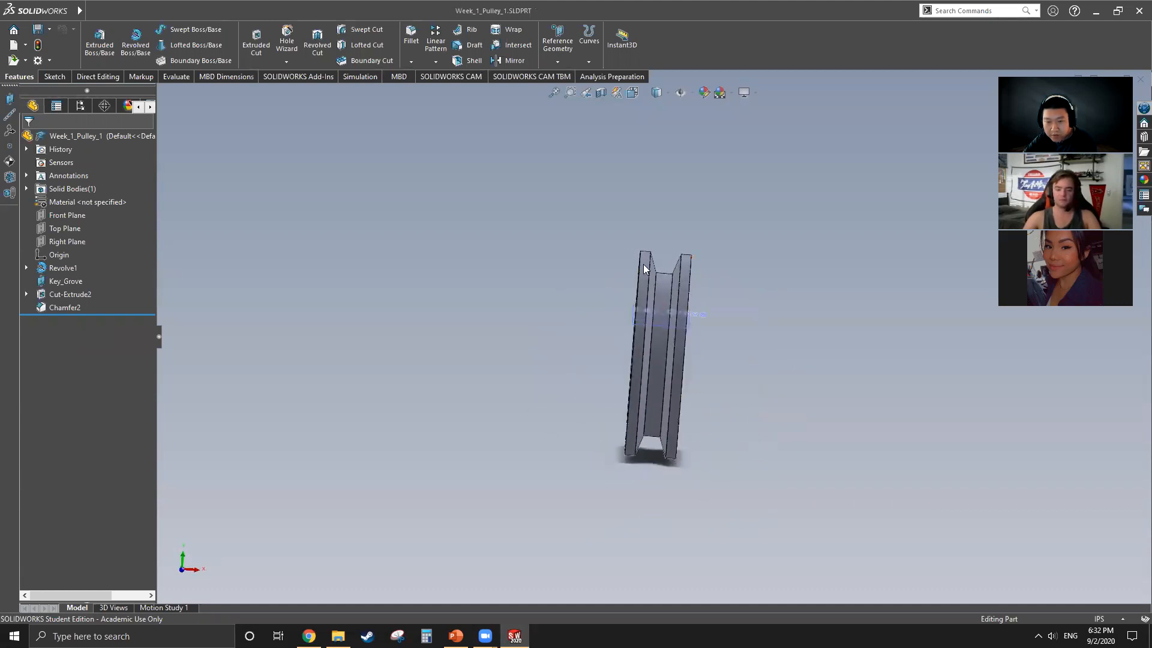
pyautogui.moveTo(661, 275); pyautogui.dragTo(756, 391, button='middle')
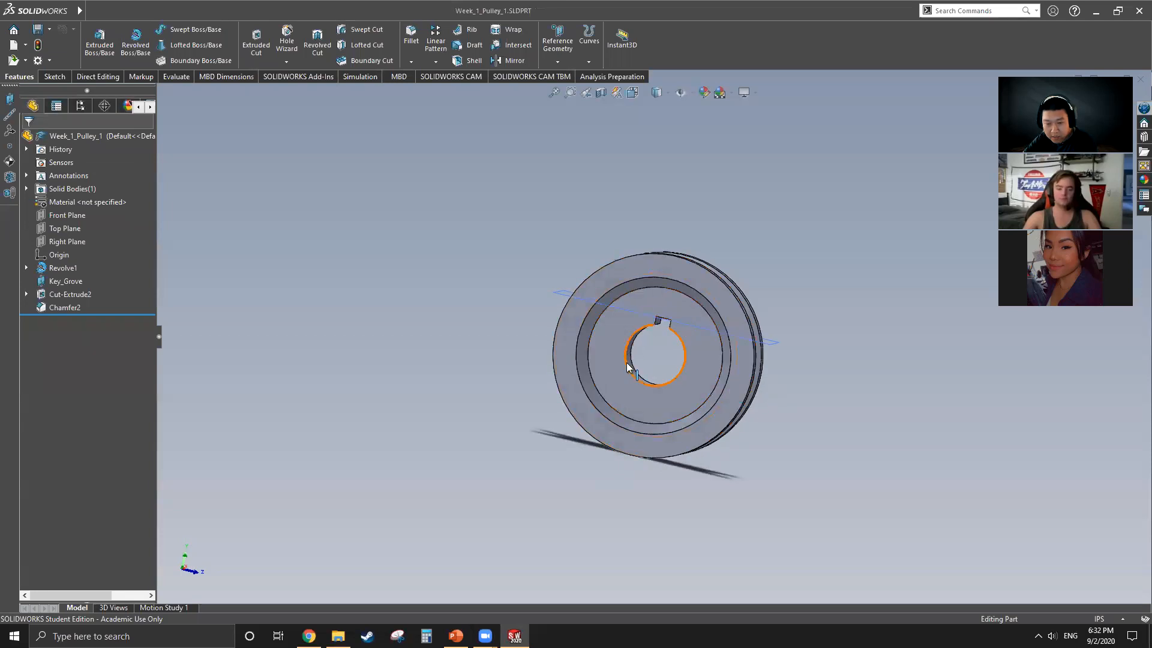
pyautogui.scroll(-5, 663, 316)
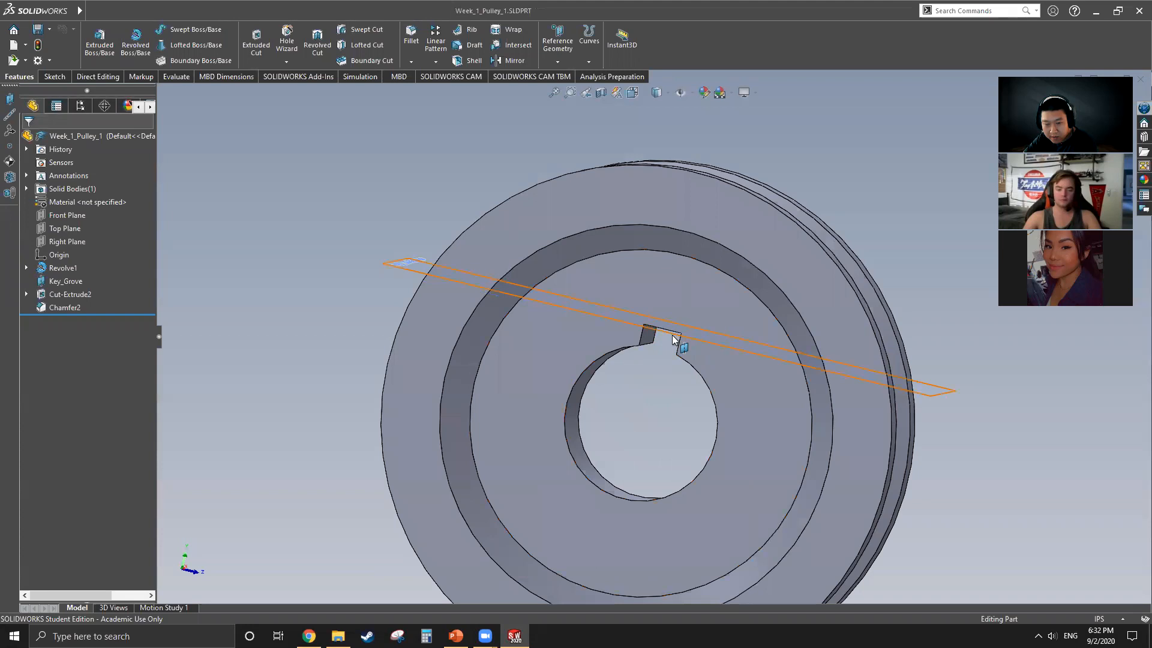
pyautogui.moveTo(680, 352); pyautogui.dragTo(656, 363, button='middle')
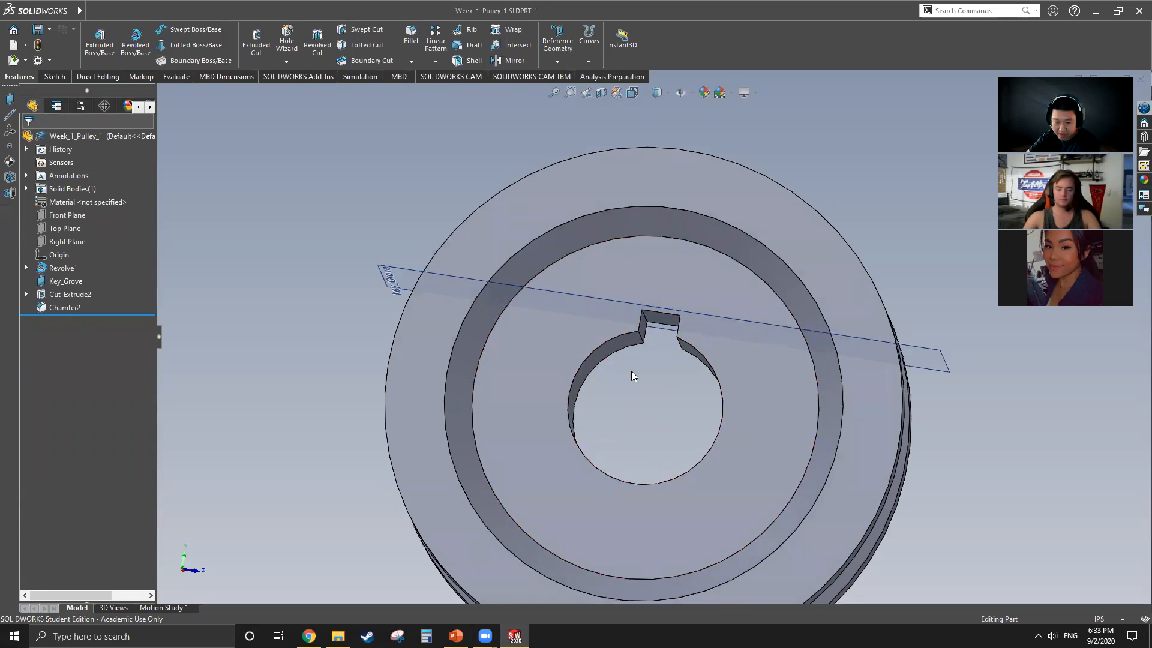
pyautogui.moveTo(663, 334); pyautogui.dragTo(690, 290, button='middle')
pyautogui.moveTo(615, 459); pyautogui.dragTo(498, 300, button='middle')
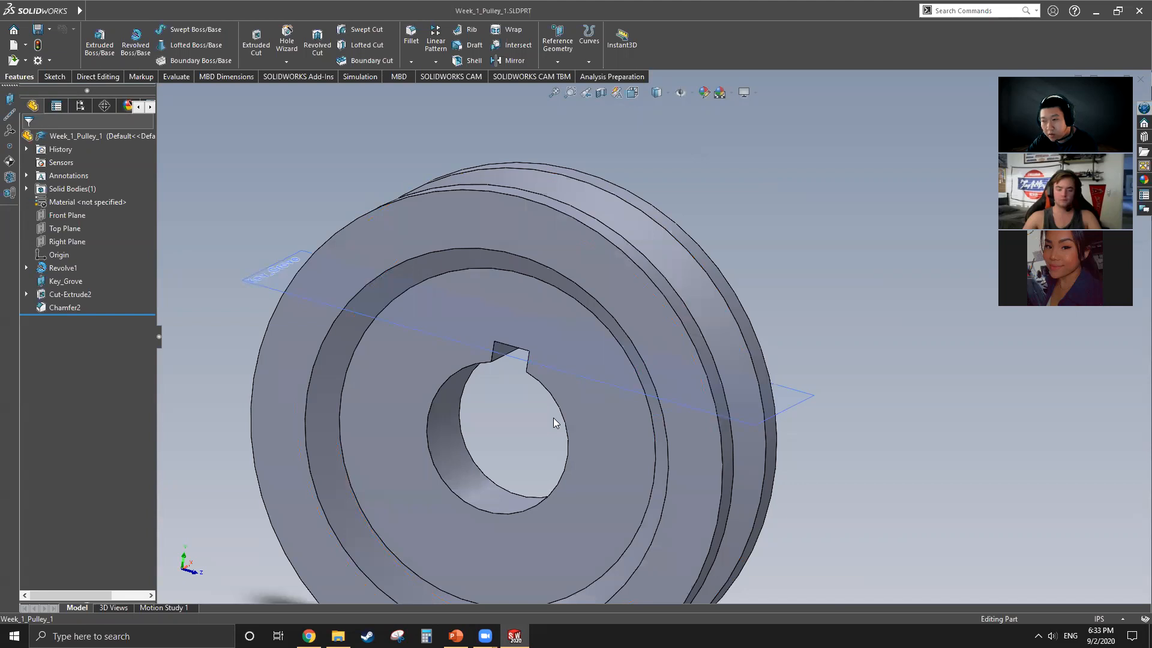
pyautogui.scroll(3, 578, 360)
pyautogui.moveTo(577, 360); pyautogui.dragTo(469, 420, button='middle')
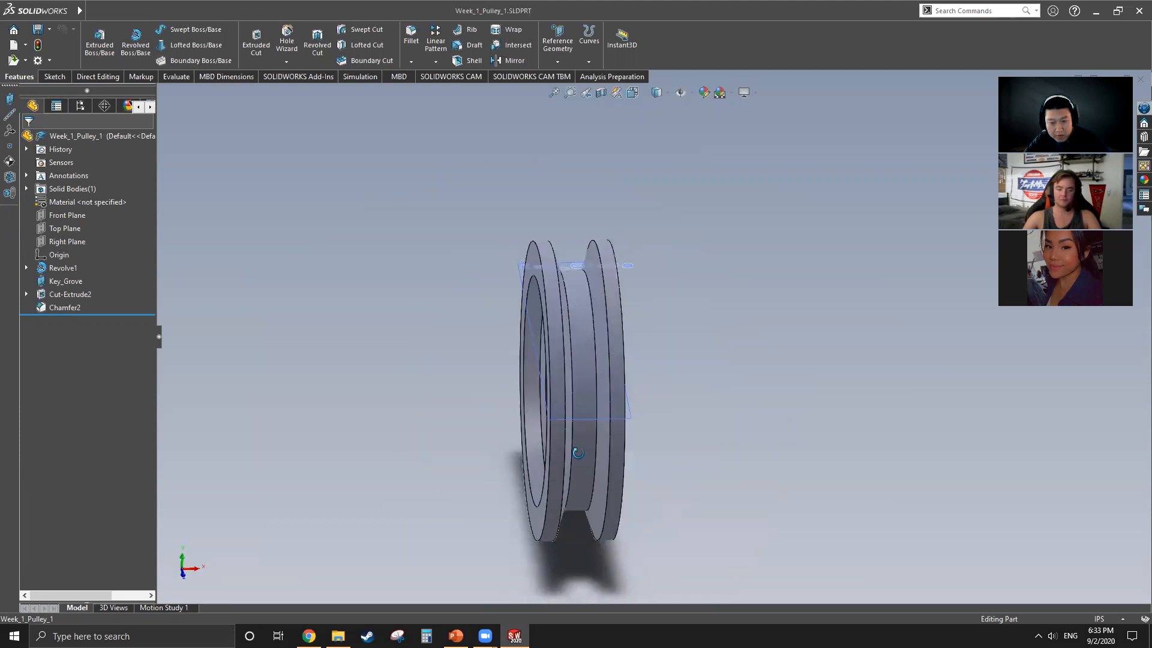
# Step: Highlight Revolve1 and Cut-Extrude2 in turn on the pulley to examine their geometry, and clear the selection
pyautogui.click(66, 268)
pyautogui.click(71, 294)
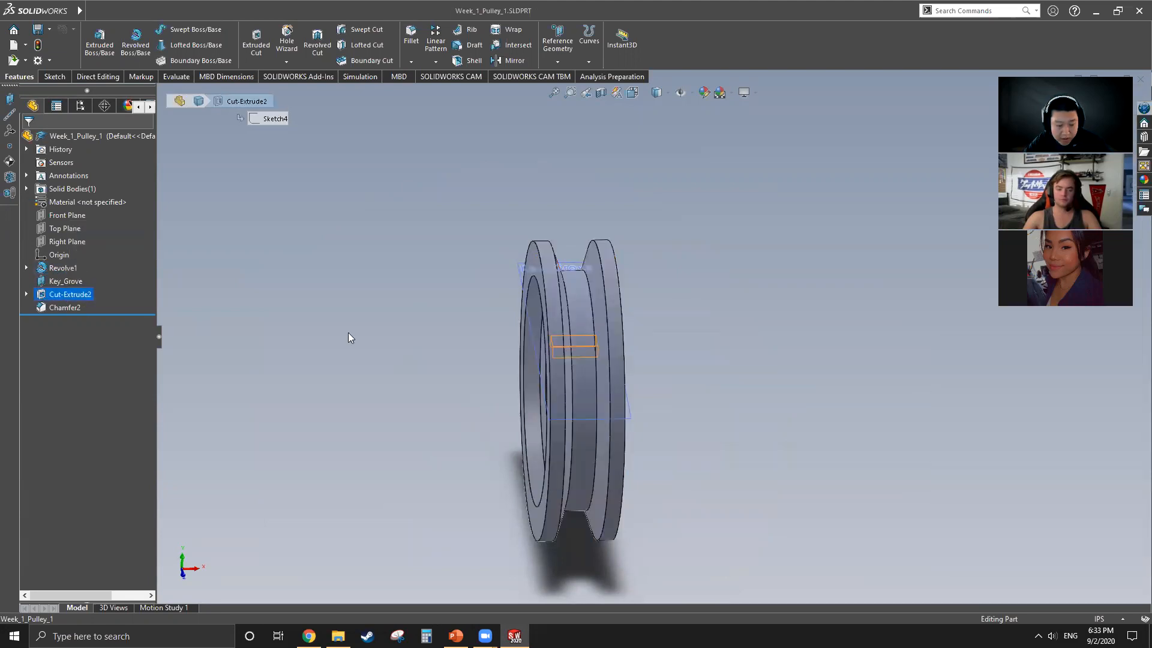
pyautogui.moveTo(534, 389); pyautogui.dragTo(555, 299, button='middle')
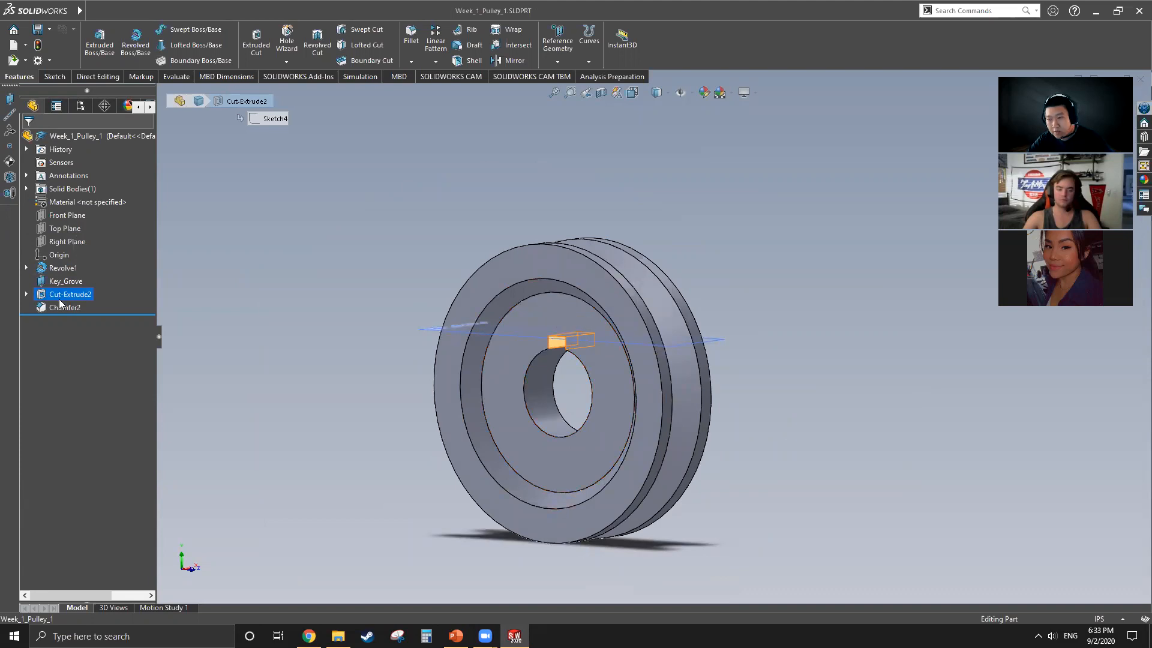
pyautogui.click(285, 303)
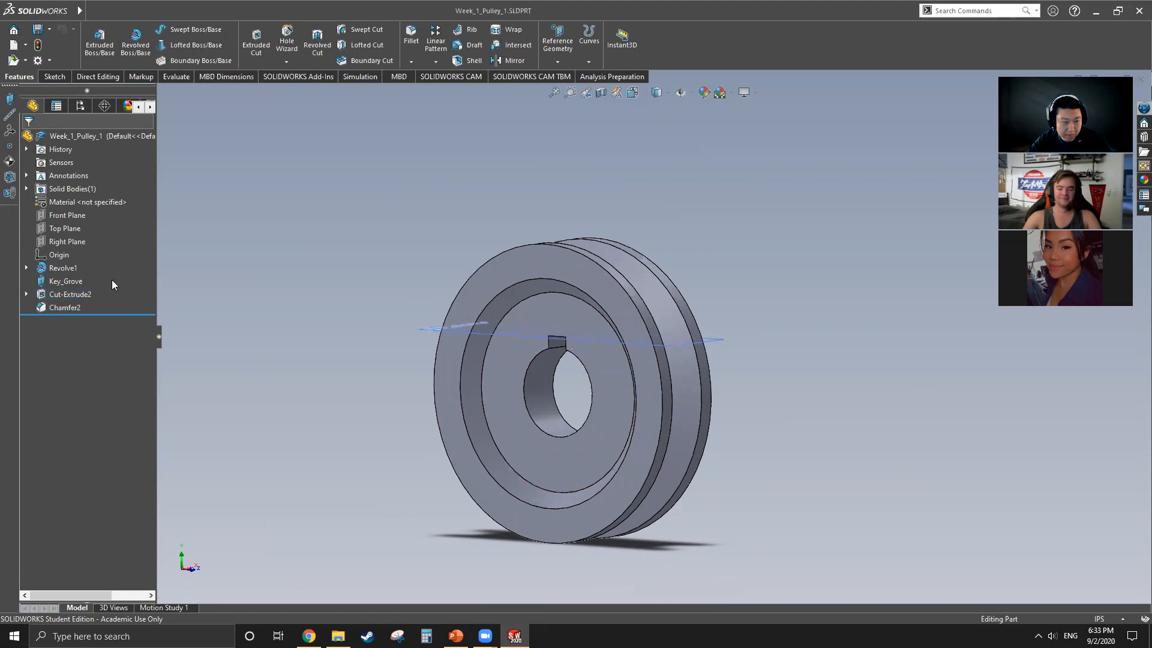
# Step: Open the recent part Week_1_Pulley_2 and examine its groove, bore and keyway from several angles
pyautogui.click(262, 11)
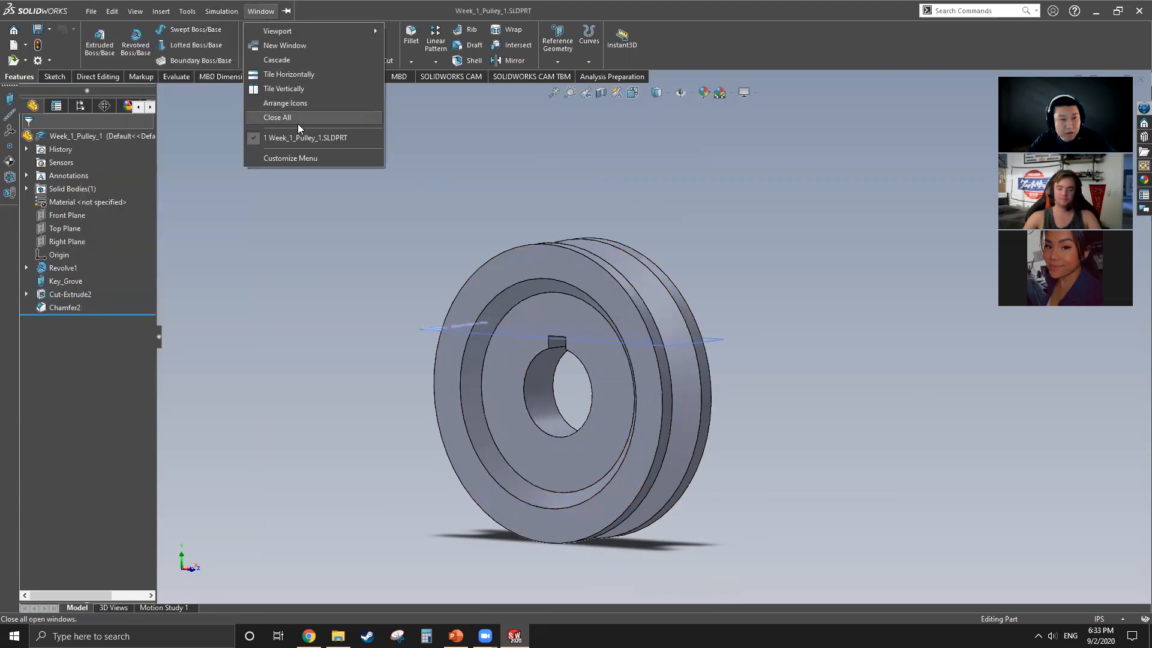
pyautogui.click(26, 45)
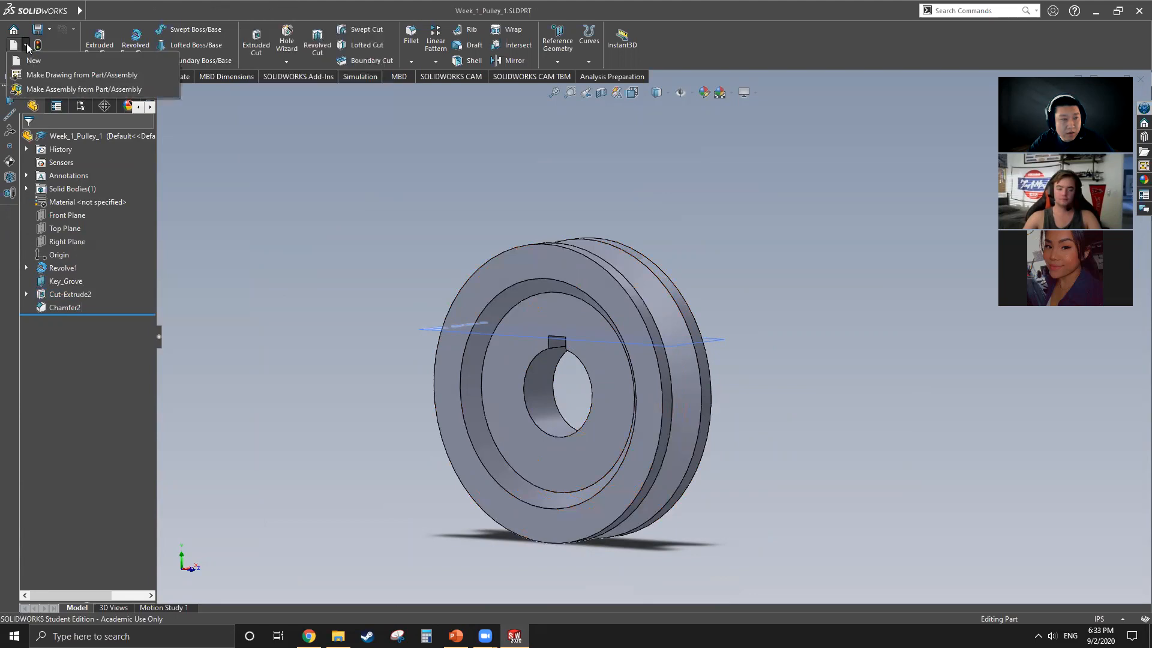
pyautogui.click(11, 30)
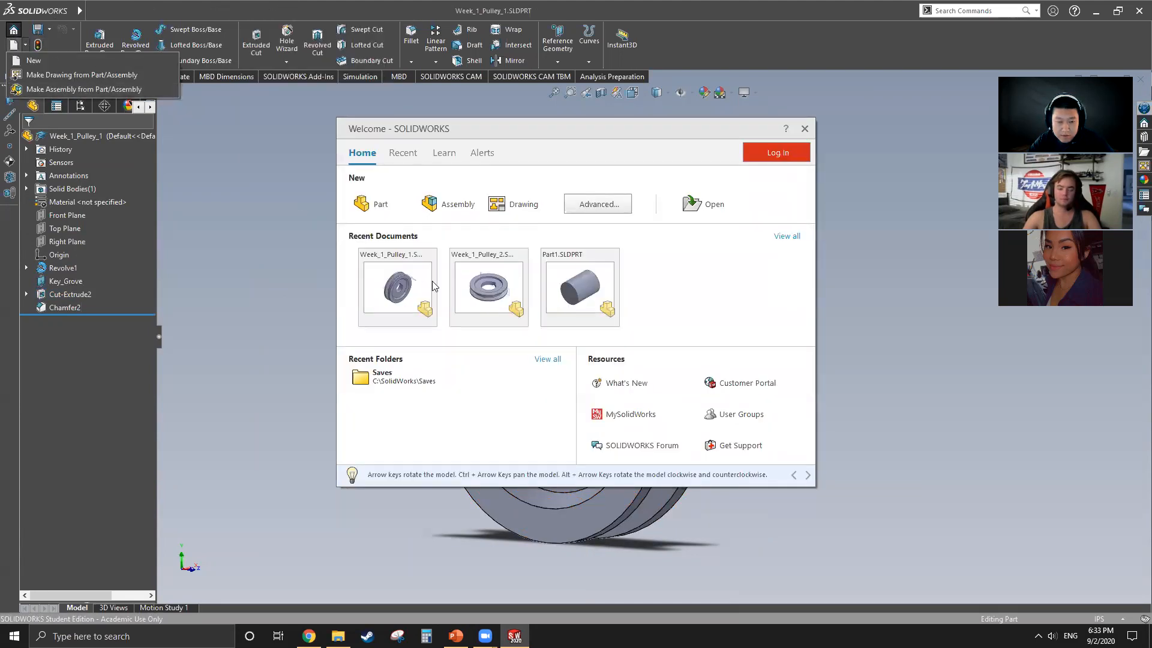
pyautogui.click(472, 282)
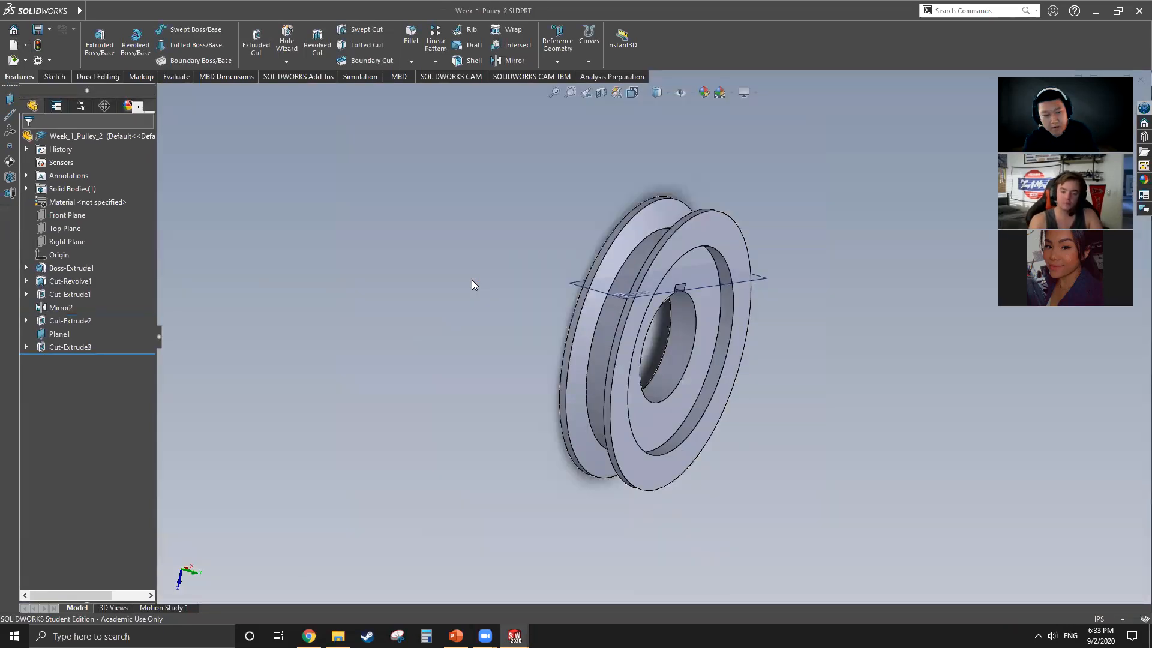
pyautogui.moveTo(790, 368); pyautogui.dragTo(626, 366, button='middle')
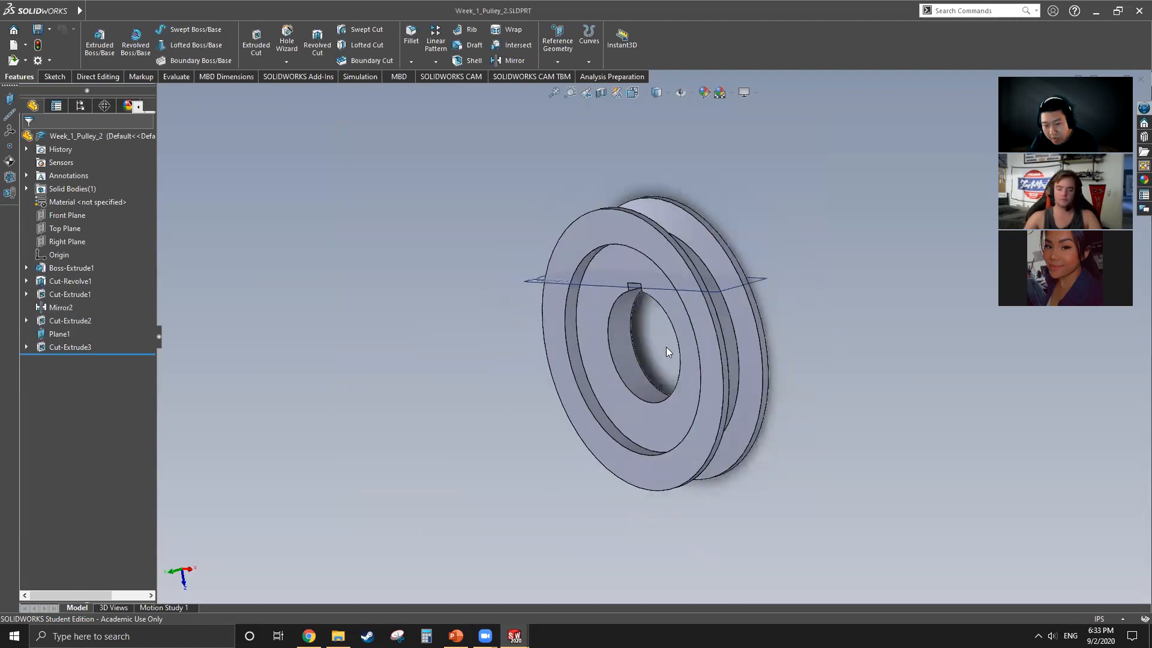
pyautogui.scroll(3, 690, 354)
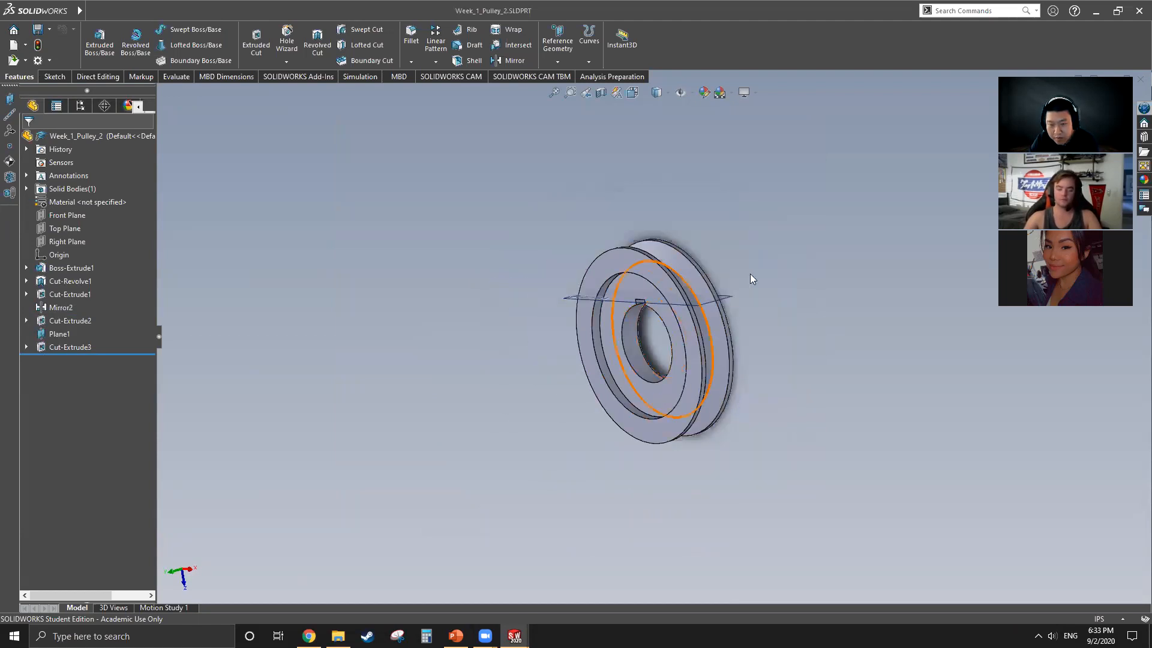
pyautogui.moveTo(731, 318); pyautogui.dragTo(759, 408, button='middle')
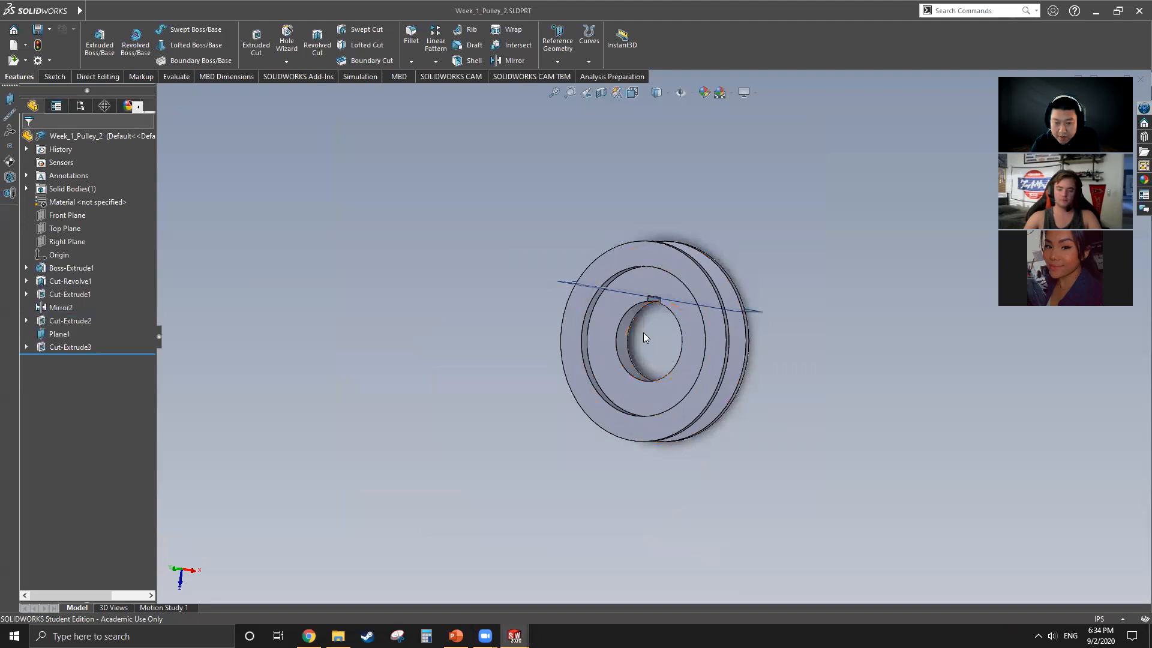
pyautogui.scroll(-5, 643, 332)
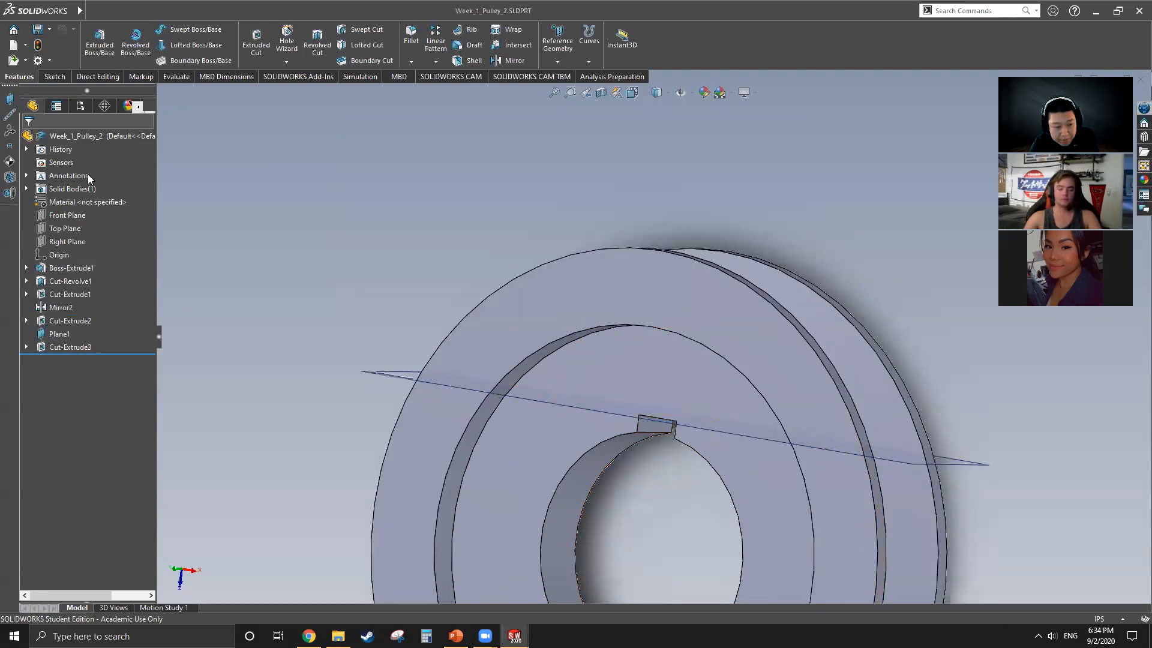
# Step: Highlight Boss-Extrude1, Cut-Revolve1, Cut-Extrude1, Cut-Extrude2 and Cut-Extrude3 in turn to examine how the second pulley is built, and clear the selection
pyautogui.click(71, 268)
pyautogui.scroll(3, 321, 275)
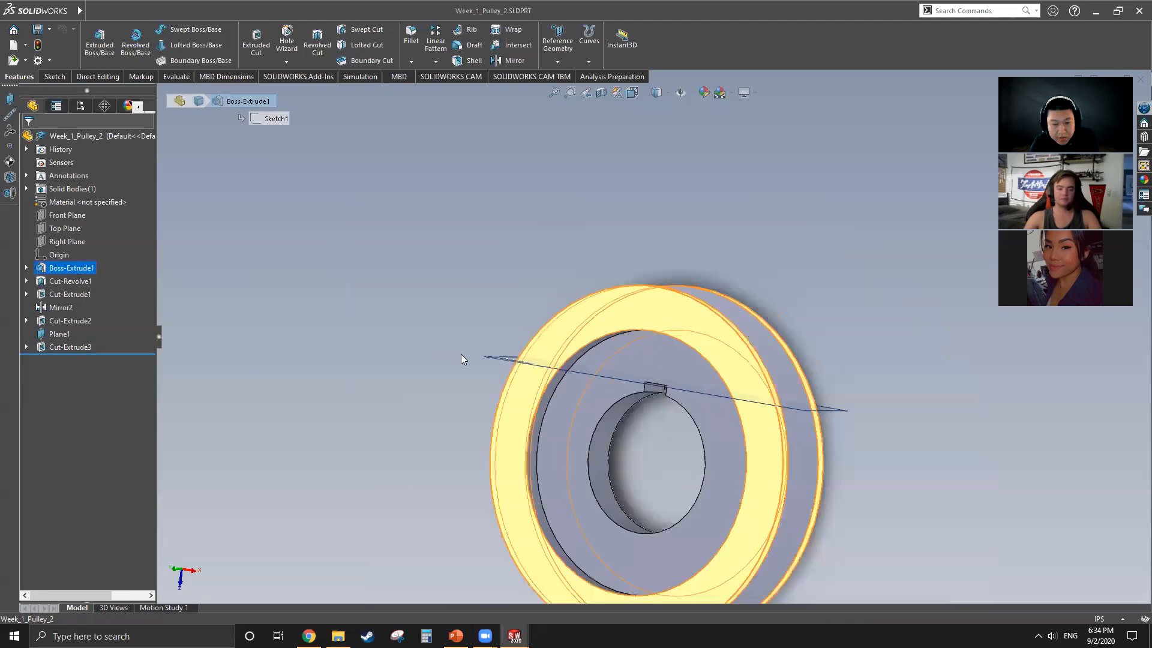
pyautogui.moveTo(461, 354); pyautogui.dragTo(398, 380, button='middle')
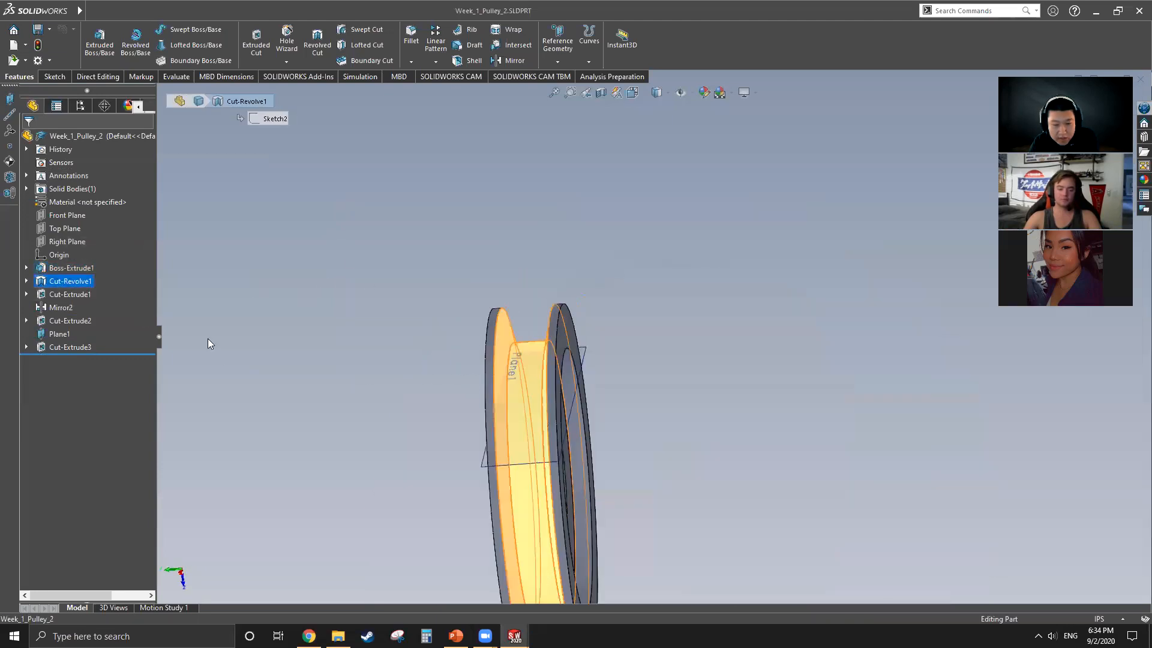
pyautogui.click(68, 296)
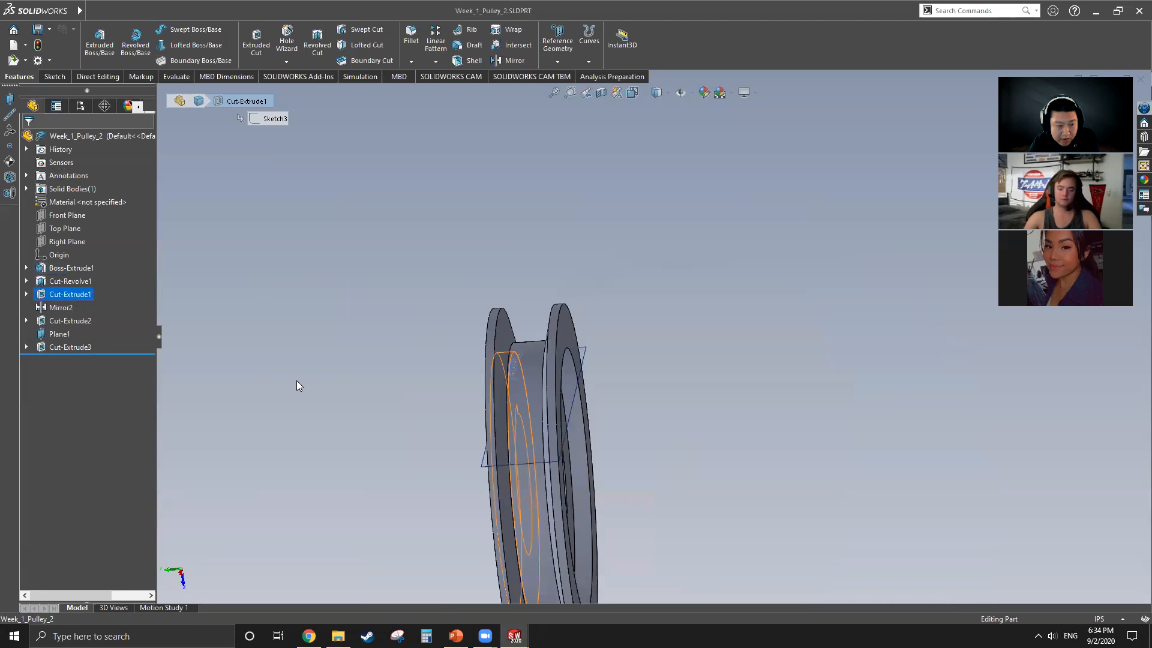
pyautogui.click(67, 321)
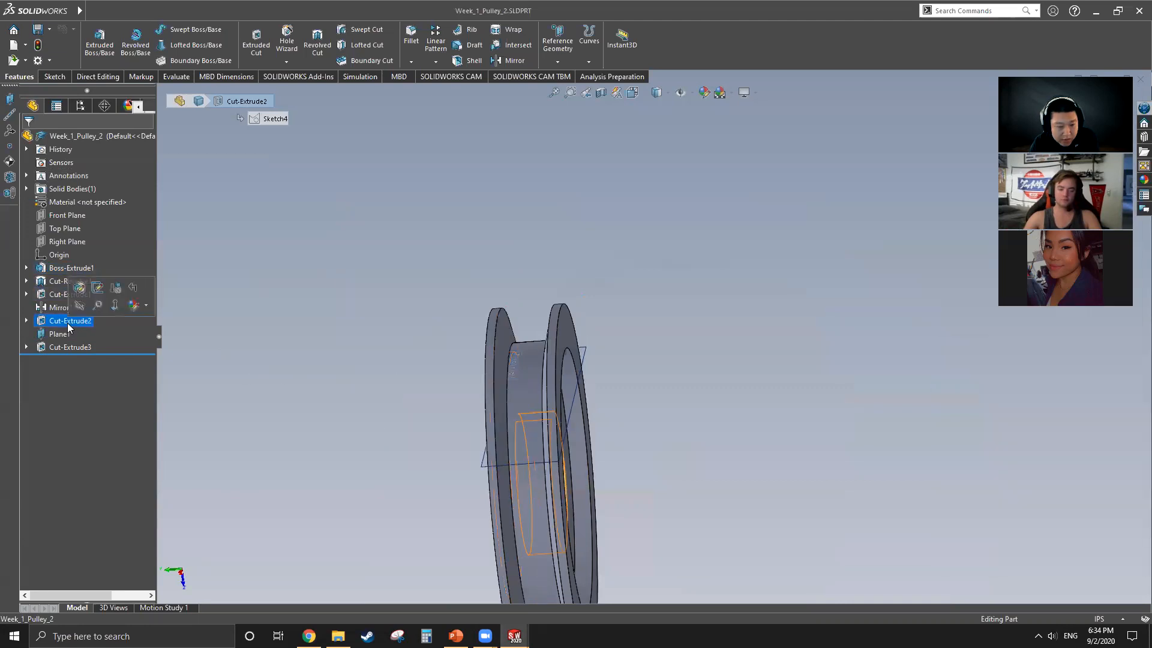
pyautogui.click(84, 347)
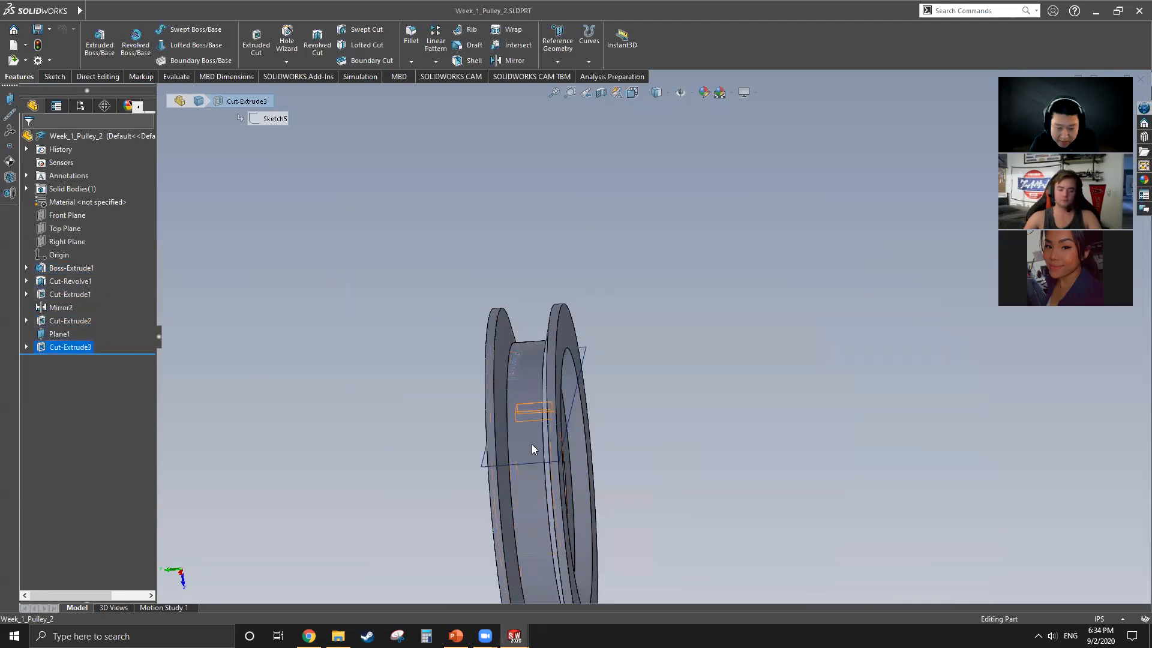
pyautogui.moveTo(515, 473); pyautogui.dragTo(585, 463, button='middle')
pyautogui.scroll(3, 584, 463)
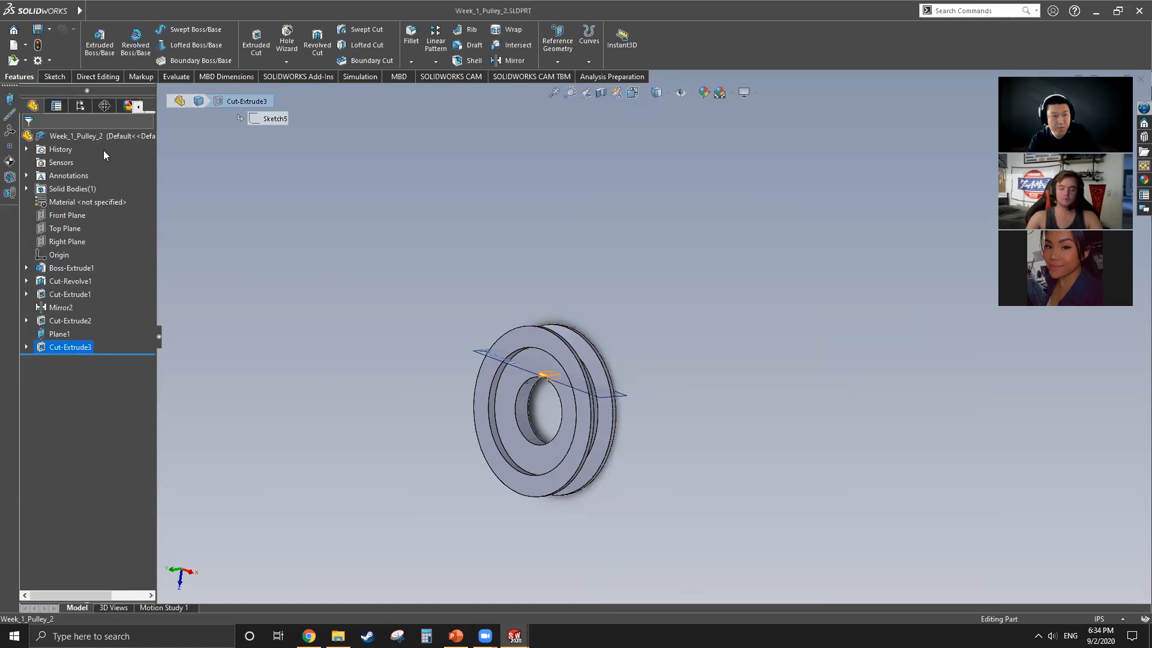
pyautogui.click(307, 329)
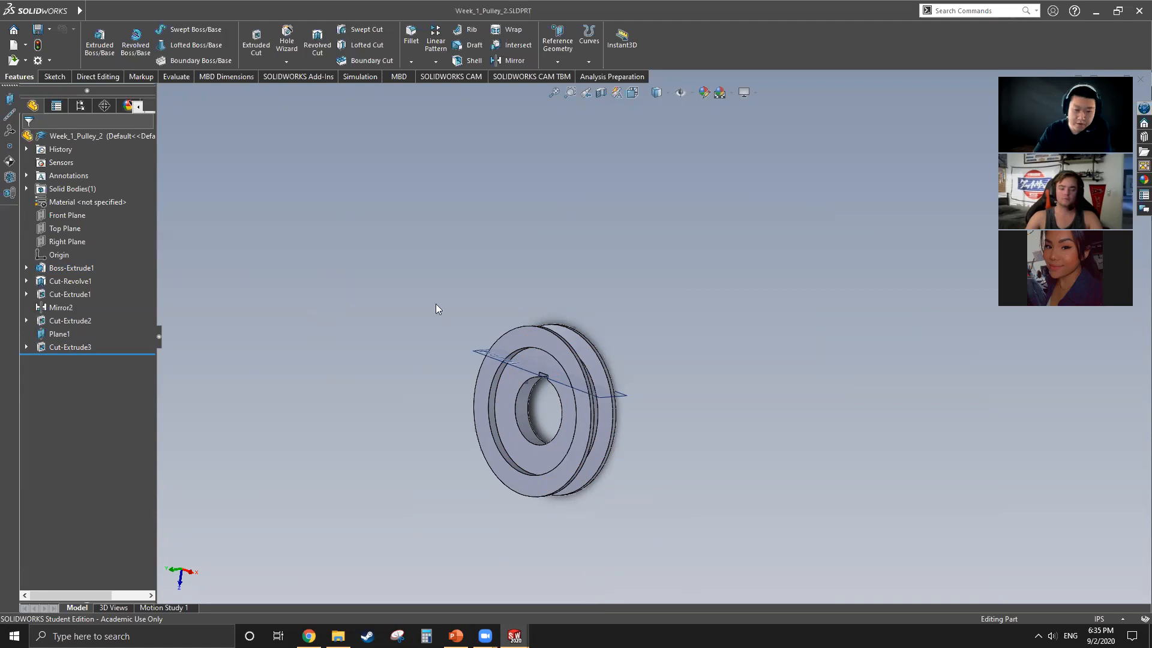
pyautogui.click(586, 354)
pyautogui.click(375, 295)
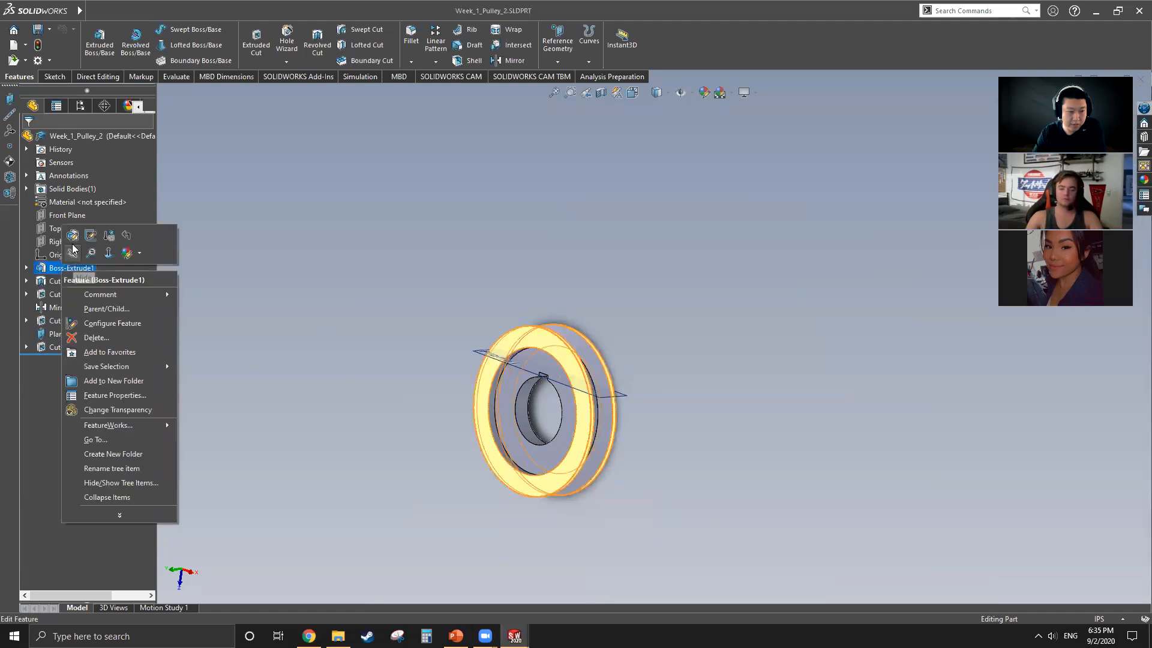
# Step: Review the definitions of Boss-Extrude1 and Cut-Revolve1 in turn, closing each one without editing its values
pyautogui.click(91, 234)
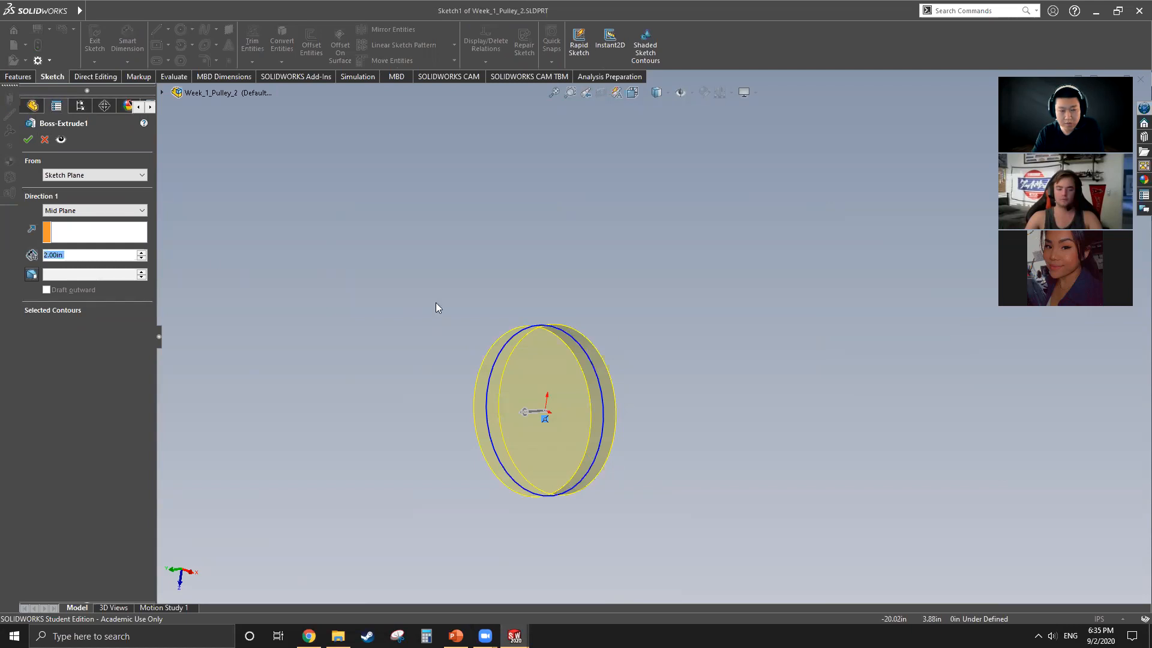
pyautogui.click(28, 139)
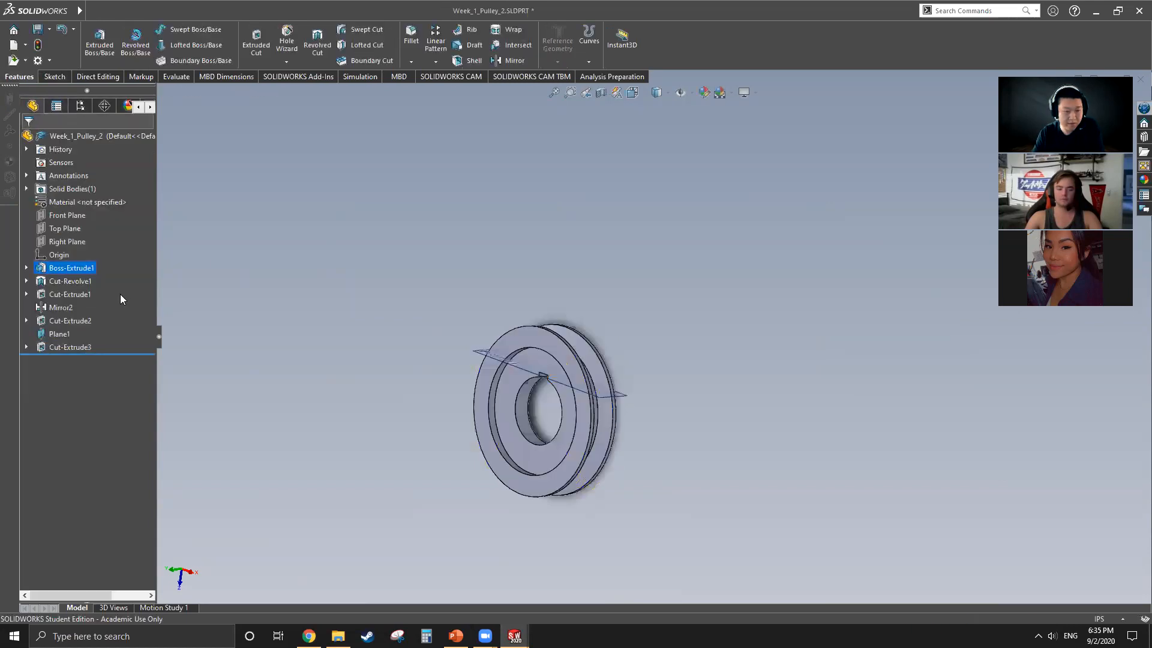
pyautogui.click(87, 282)
pyautogui.click(97, 246)
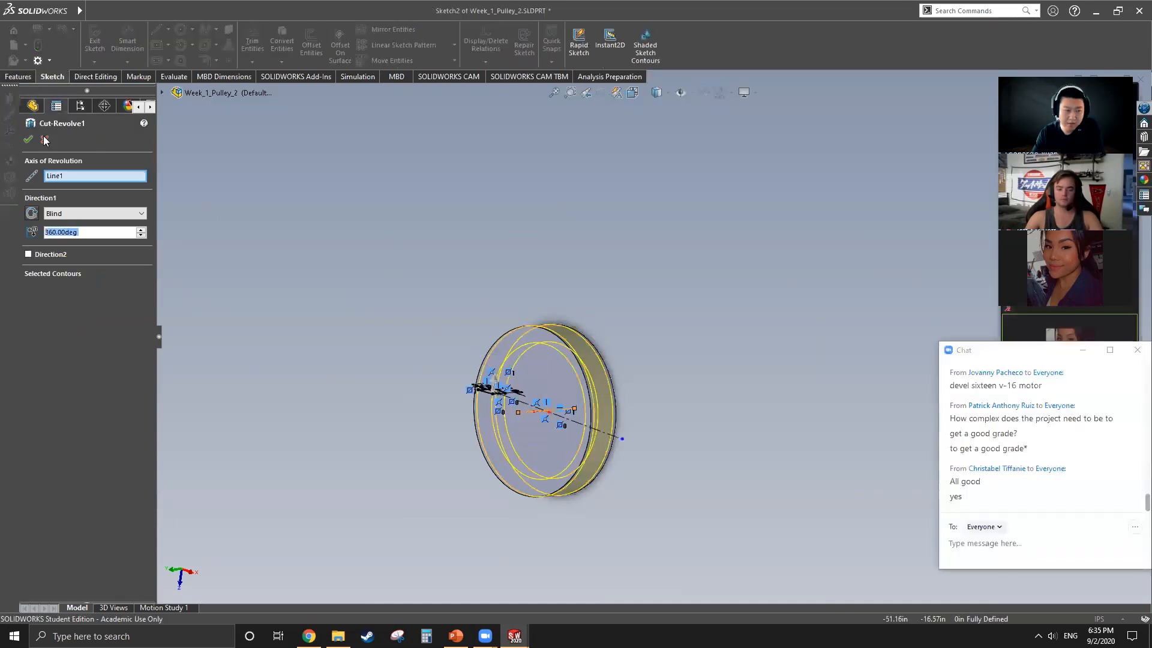
pyautogui.click(45, 140)
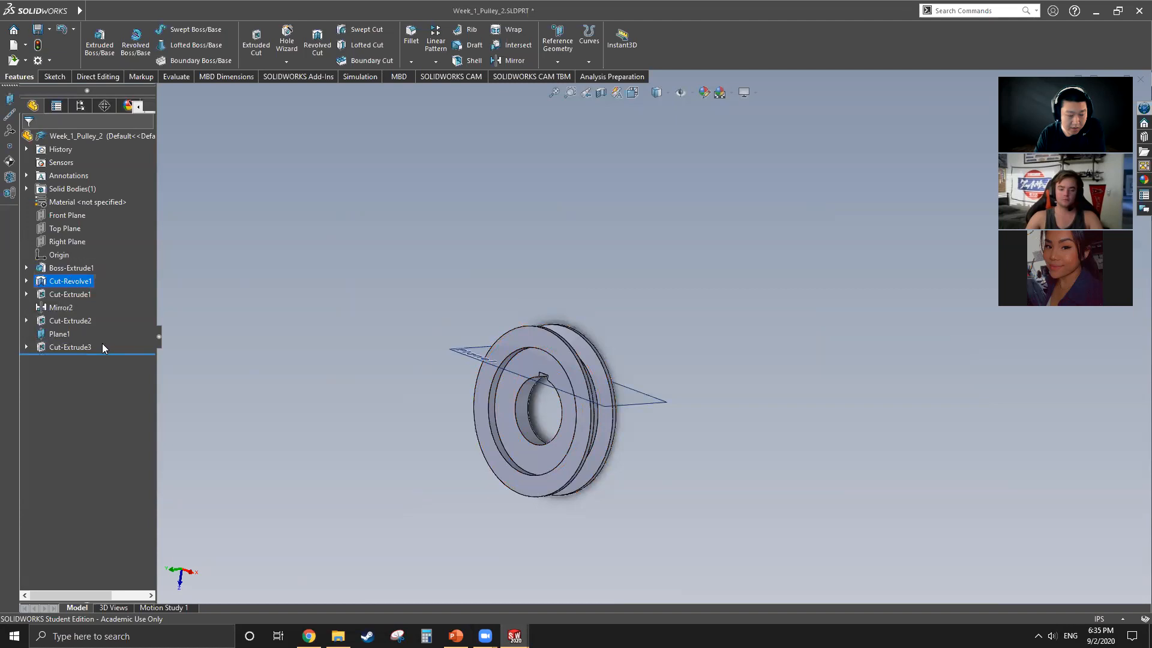
# Step: Highlight the revolved groove cut and the Cut-Extrude3 keyway on the pulley to compare them, and clear the selection
pyautogui.click(72, 282)
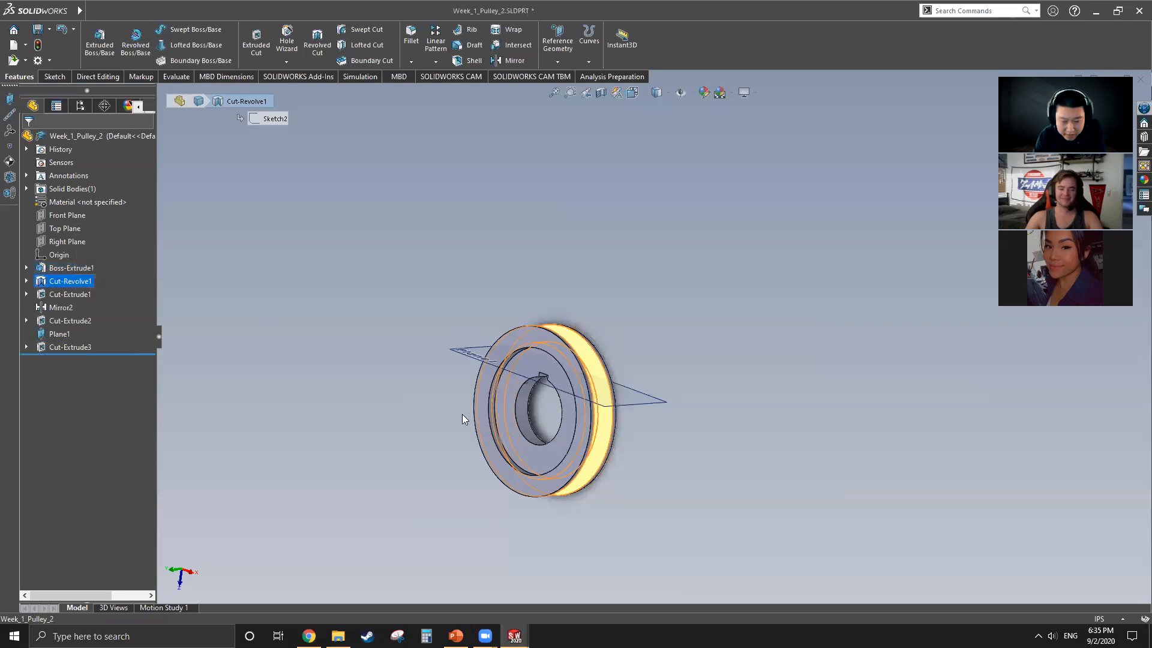
pyautogui.moveTo(465, 417); pyautogui.dragTo(488, 430, button='middle')
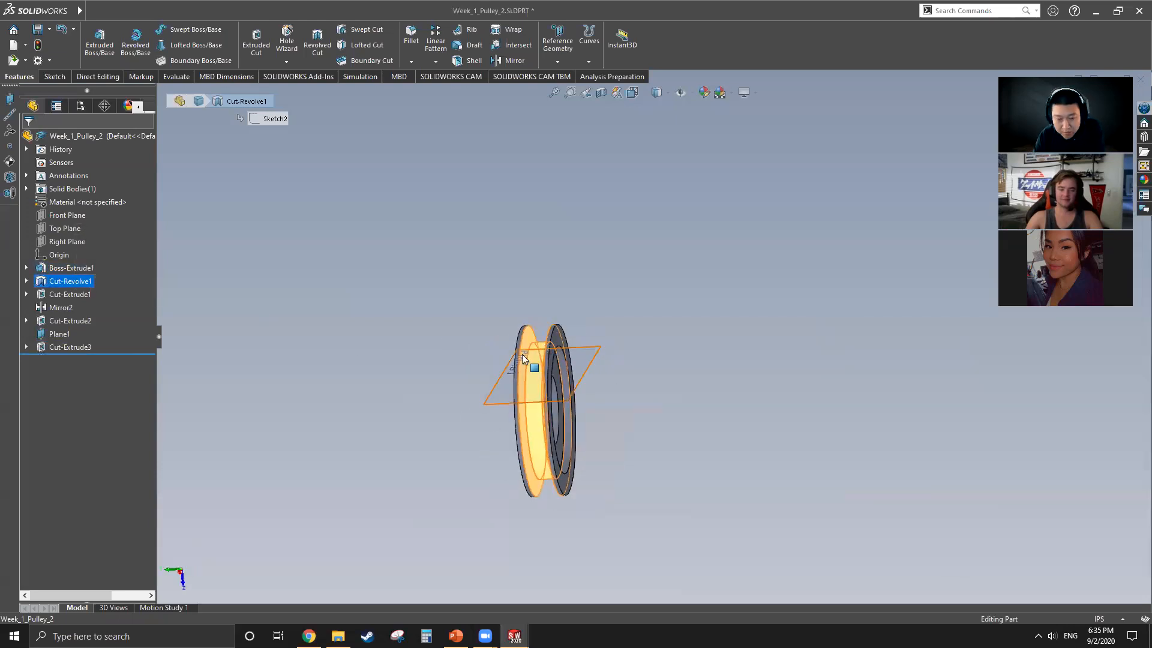
pyautogui.click(66, 347)
pyautogui.moveTo(527, 428); pyautogui.dragTo(636, 401, button='middle')
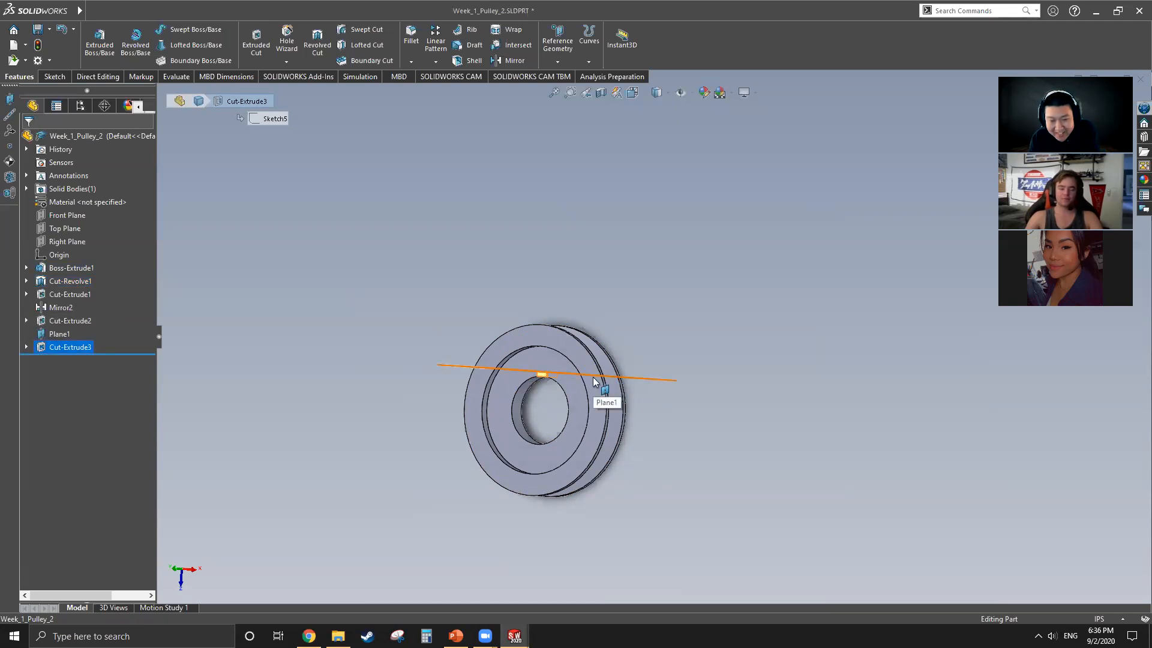
pyautogui.click(334, 318)
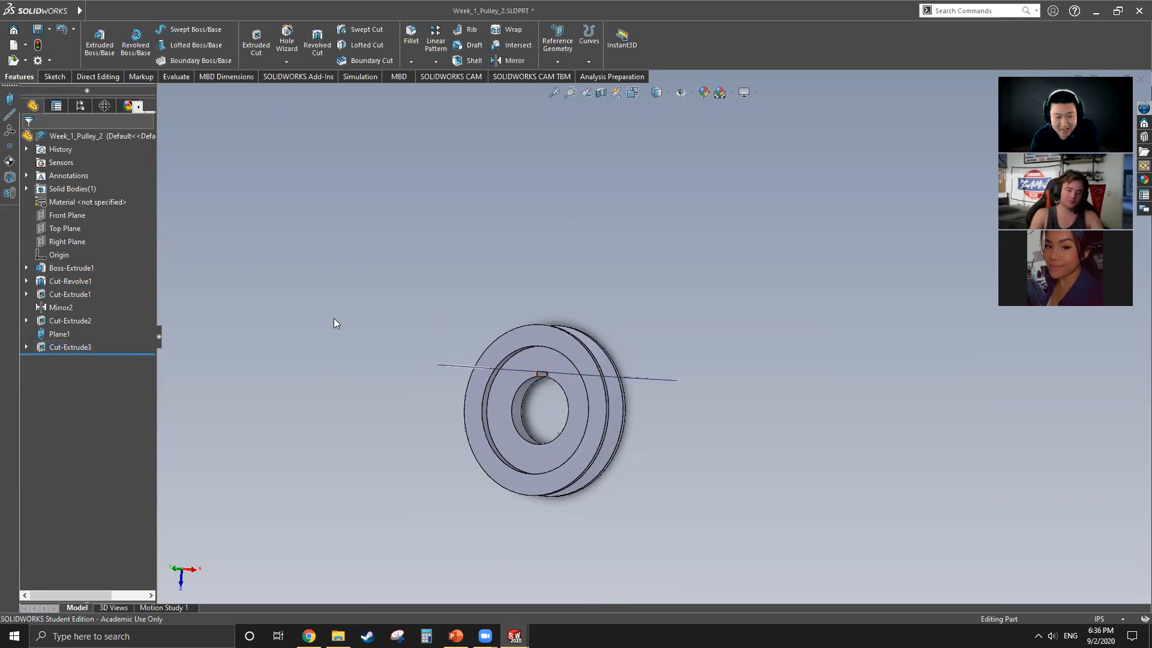
pyautogui.moveTo(51, 12)
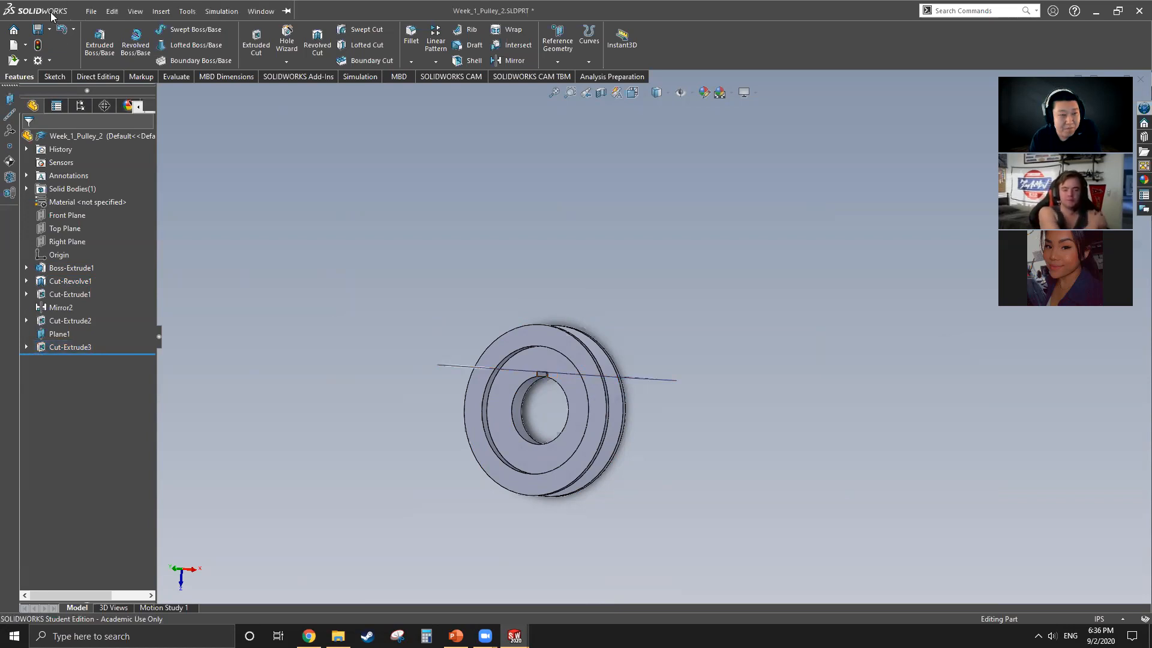
# Step: Switch to Week_1_Pulley_1, highlight its Cut-Extrude2 keyway to compare it with the second pulley, and clear the selection
pyautogui.click(261, 10)
pyautogui.click(299, 136)
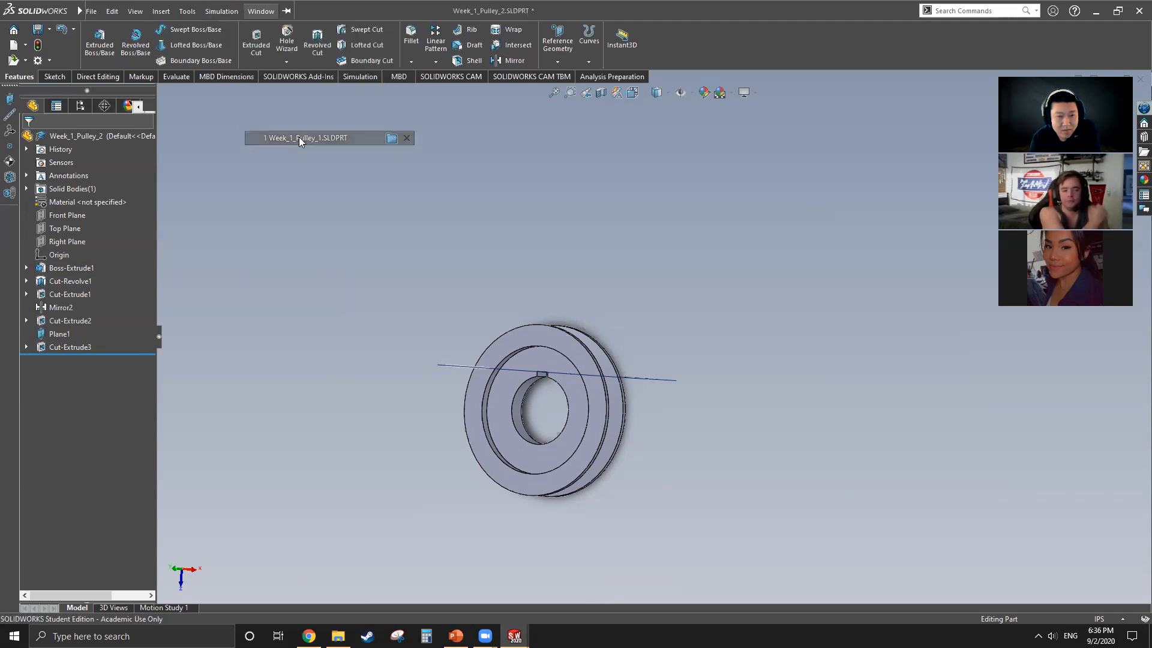
pyautogui.click(78, 294)
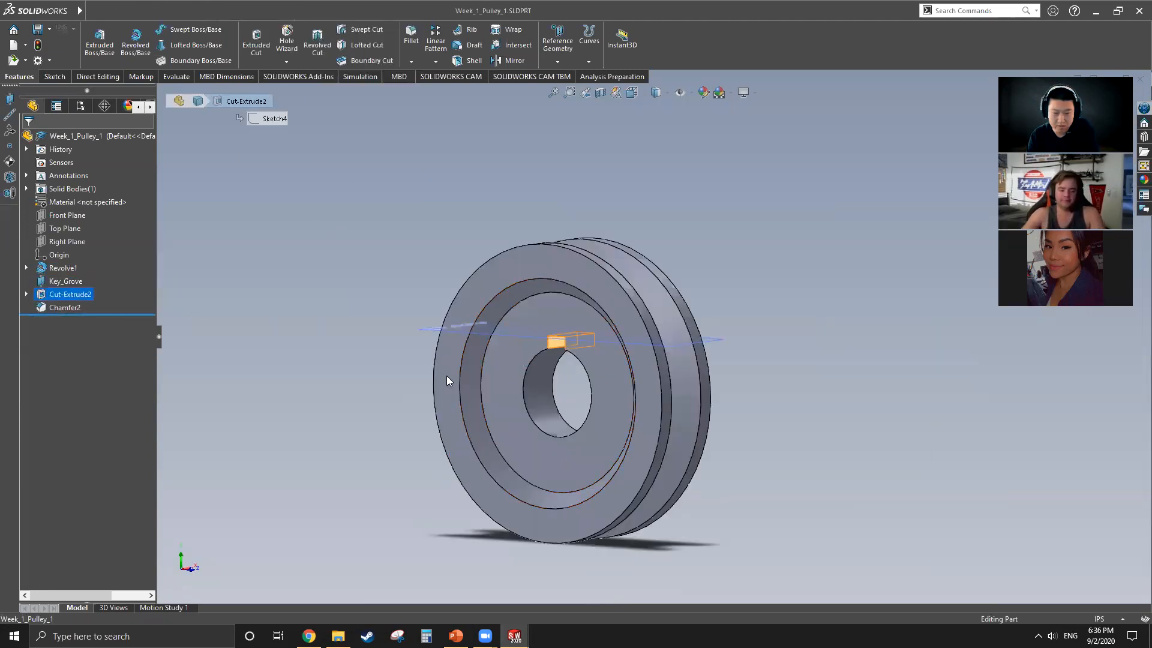
pyautogui.press('Escape')
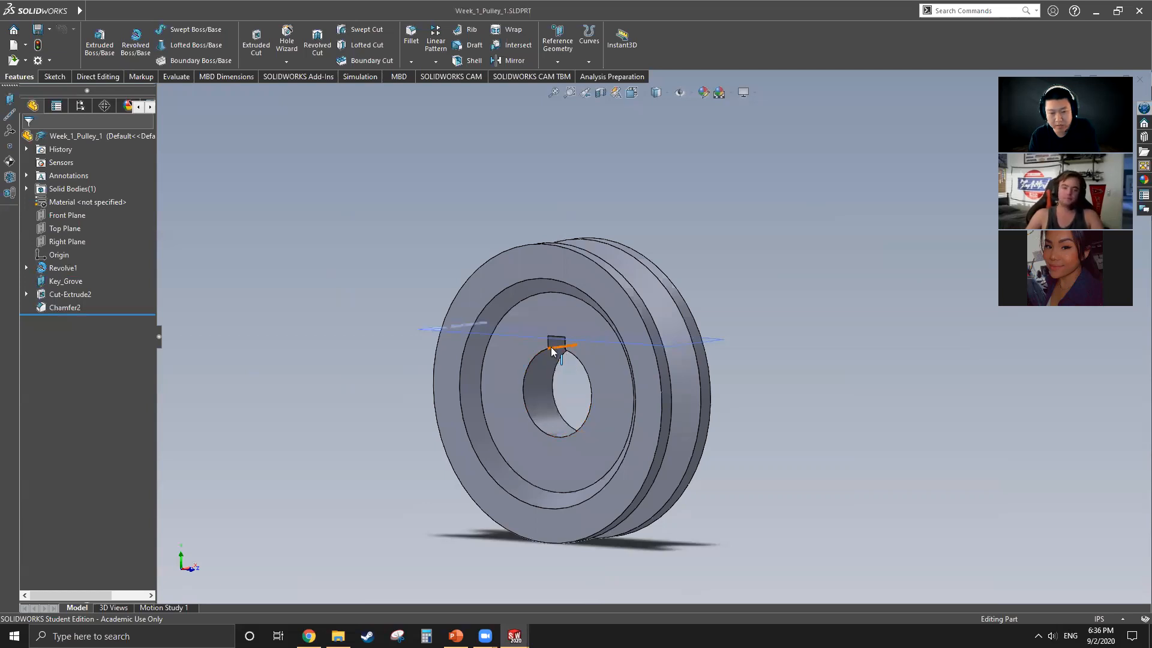
pyautogui.click(71, 296)
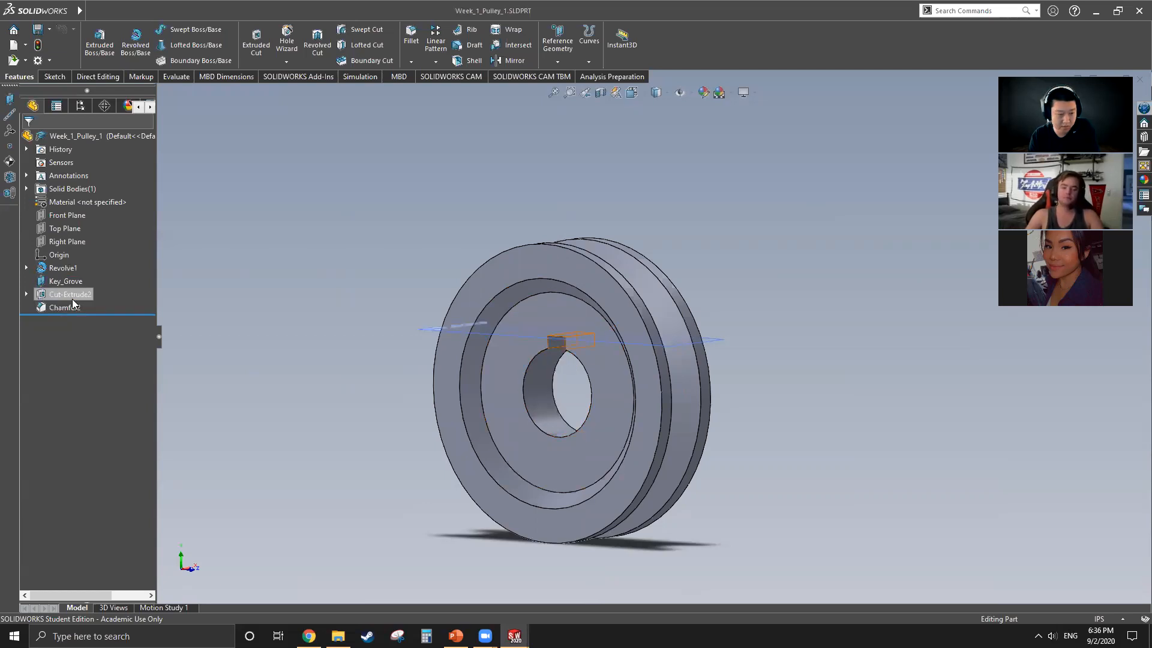
pyautogui.click(294, 348)
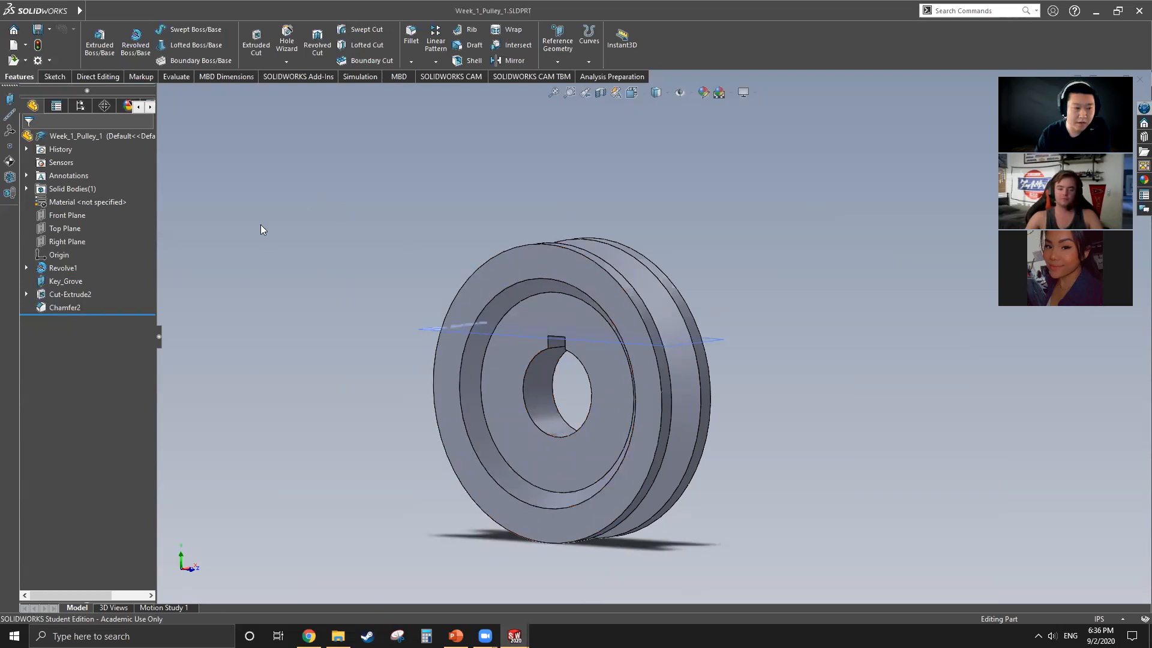
# Step: Create a new part document
pyautogui.click(13, 45)
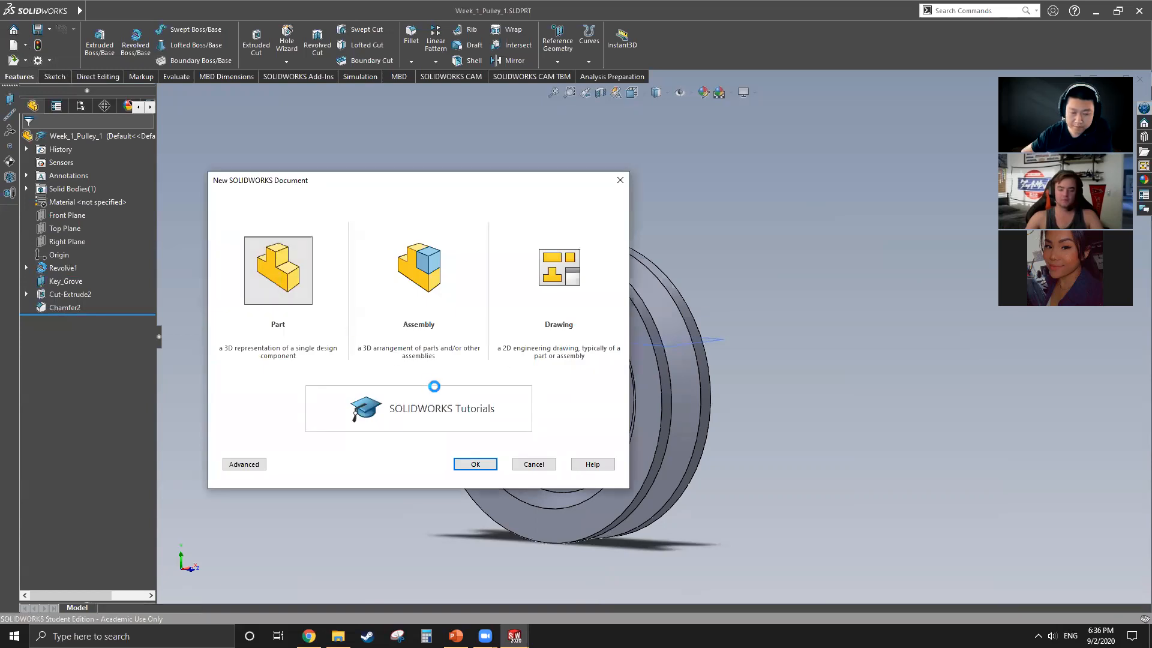
pyautogui.press('Return')
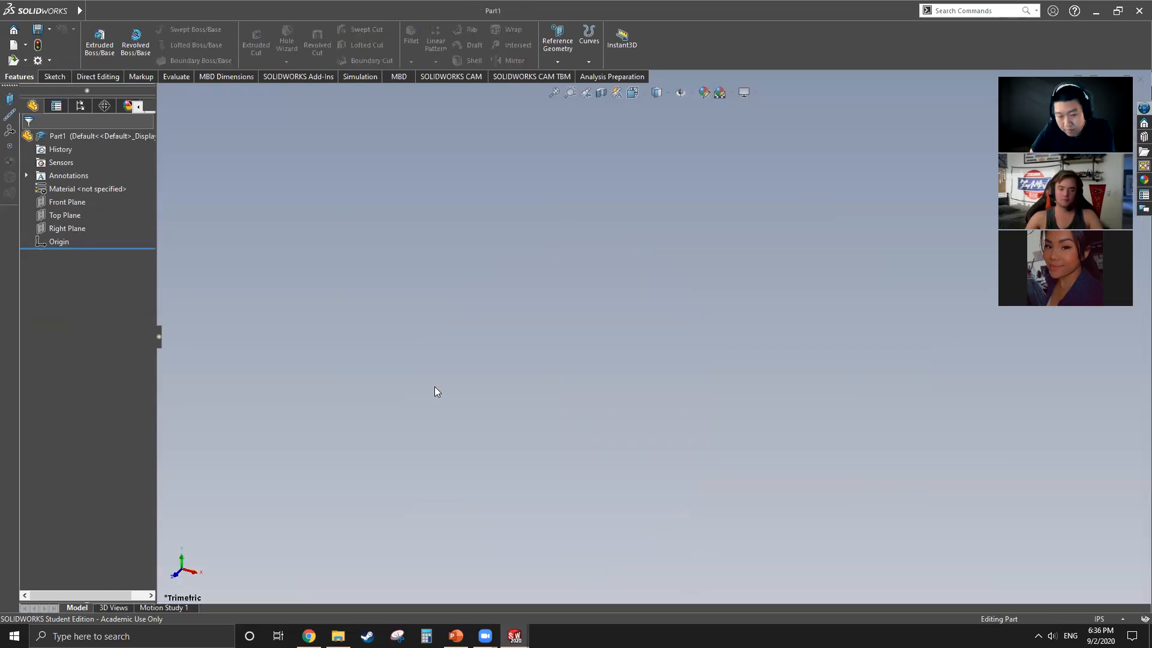
# Step: Sketch a circle centred on the origin on the Front Plane and set its radius to 5 in
pyautogui.click(51, 204)
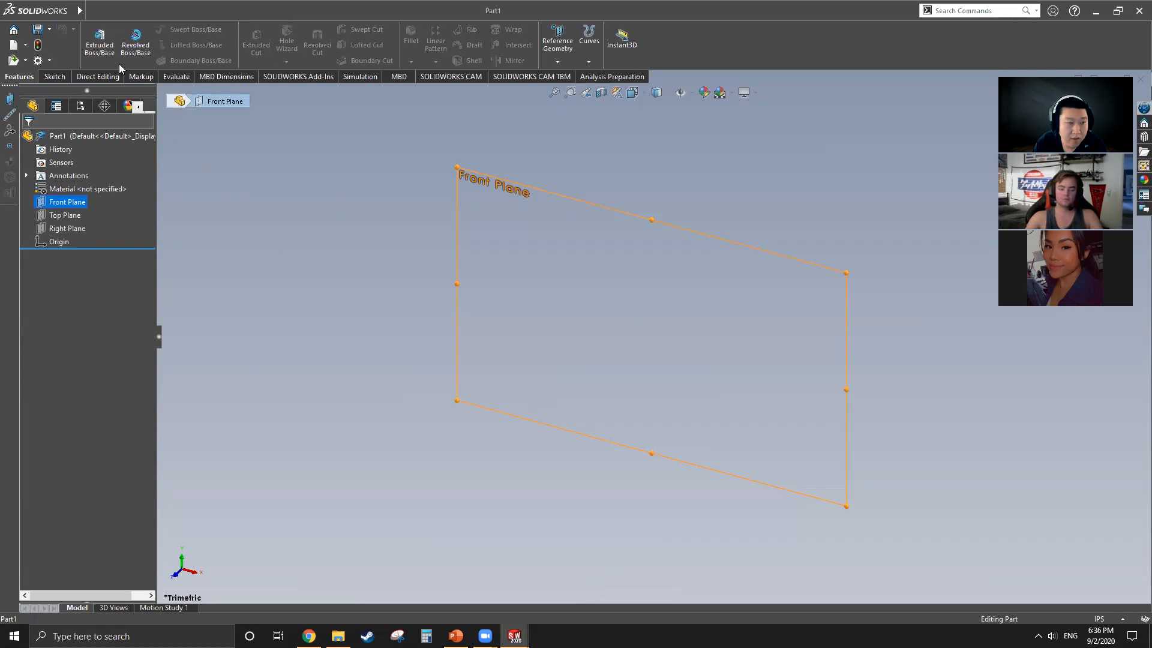
pyautogui.click(58, 75)
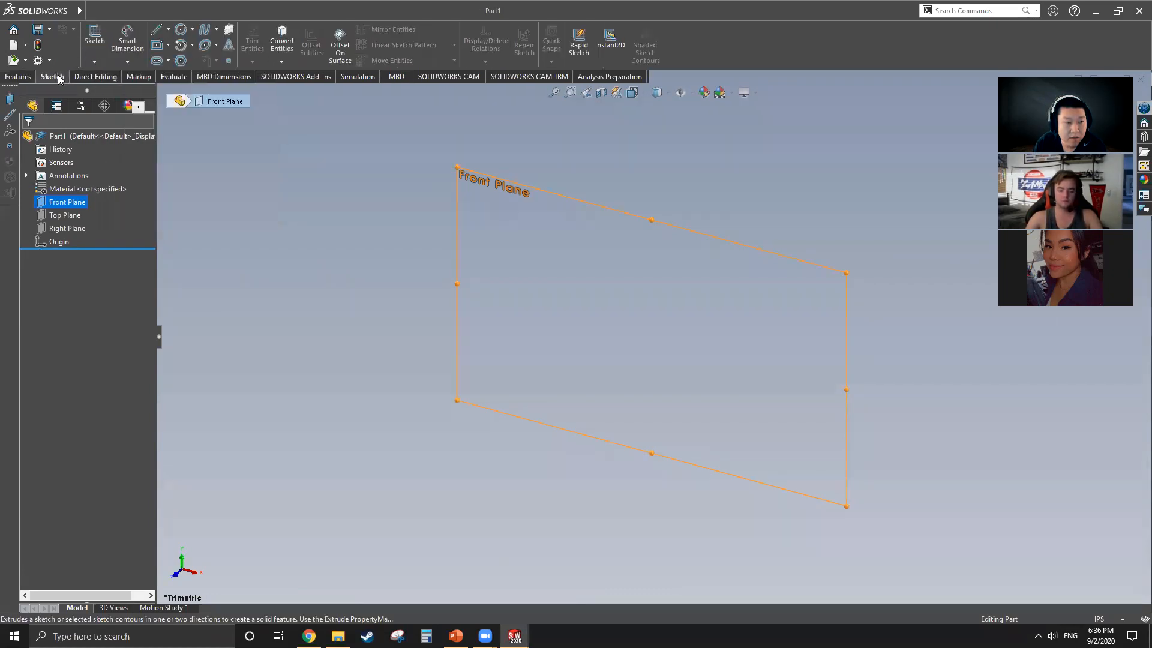
pyautogui.click(181, 30)
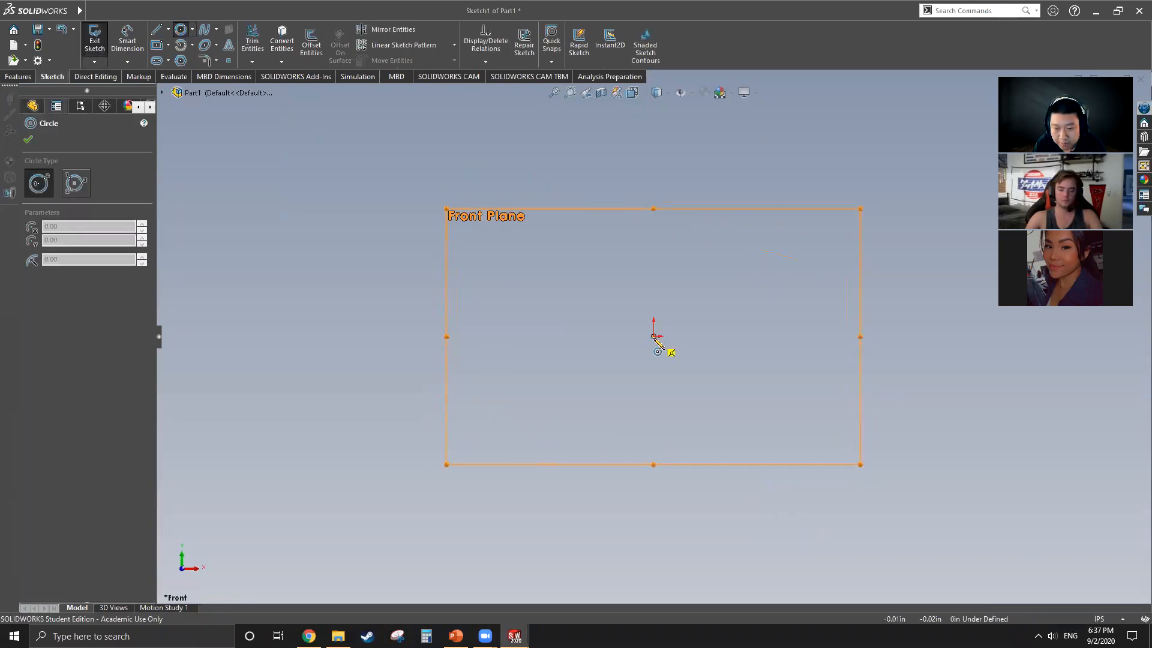
pyautogui.click(654, 337)
pyautogui.click(722, 410)
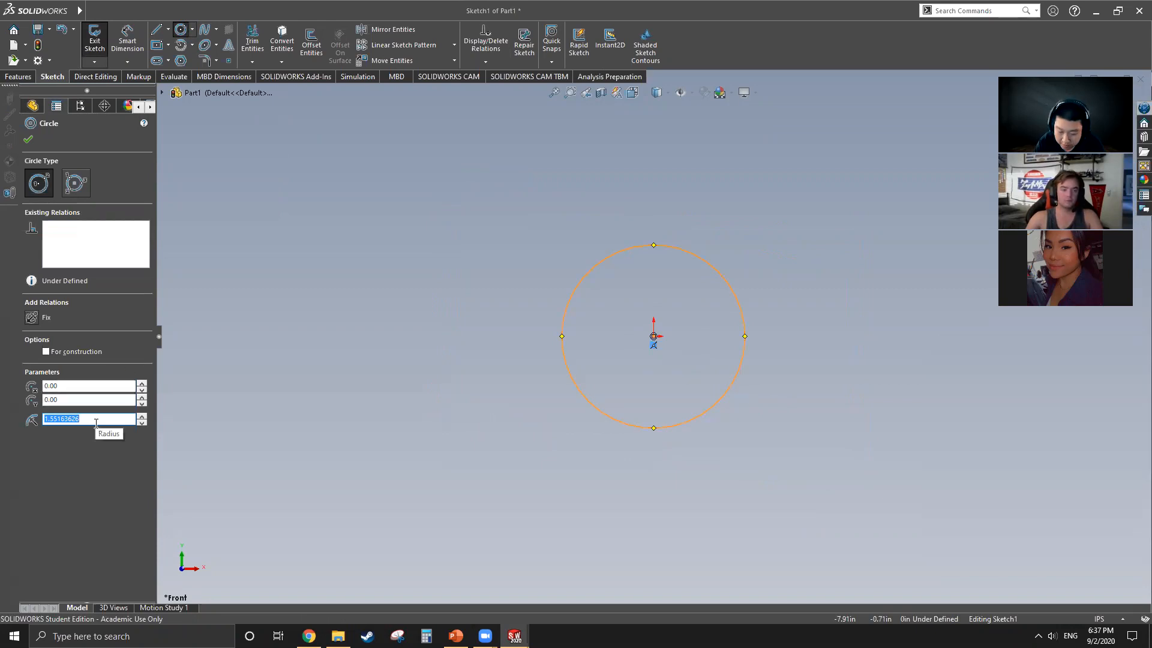
pyautogui.write('5')
pyautogui.press('Return')
pyautogui.scroll(4, 554, 330)
pyautogui.scroll(-1, 505, 334)
pyautogui.click(28, 140)
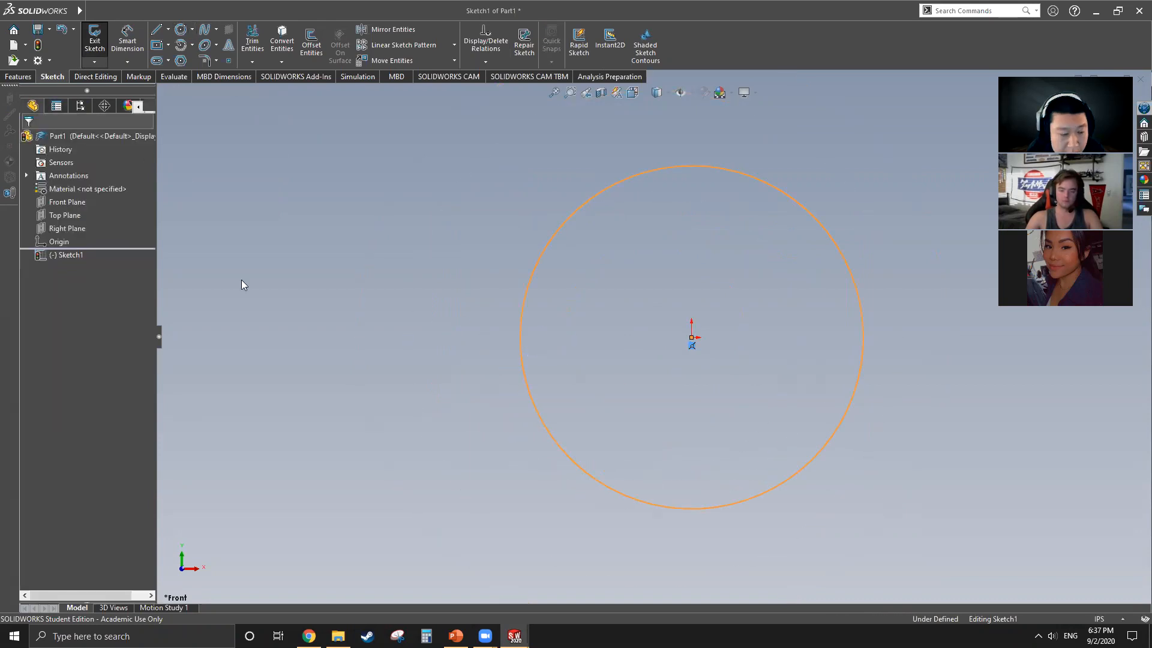
pyautogui.click(18, 78)
pyautogui.click(100, 41)
pyautogui.moveTo(607, 371); pyautogui.dragTo(663, 345, button='middle')
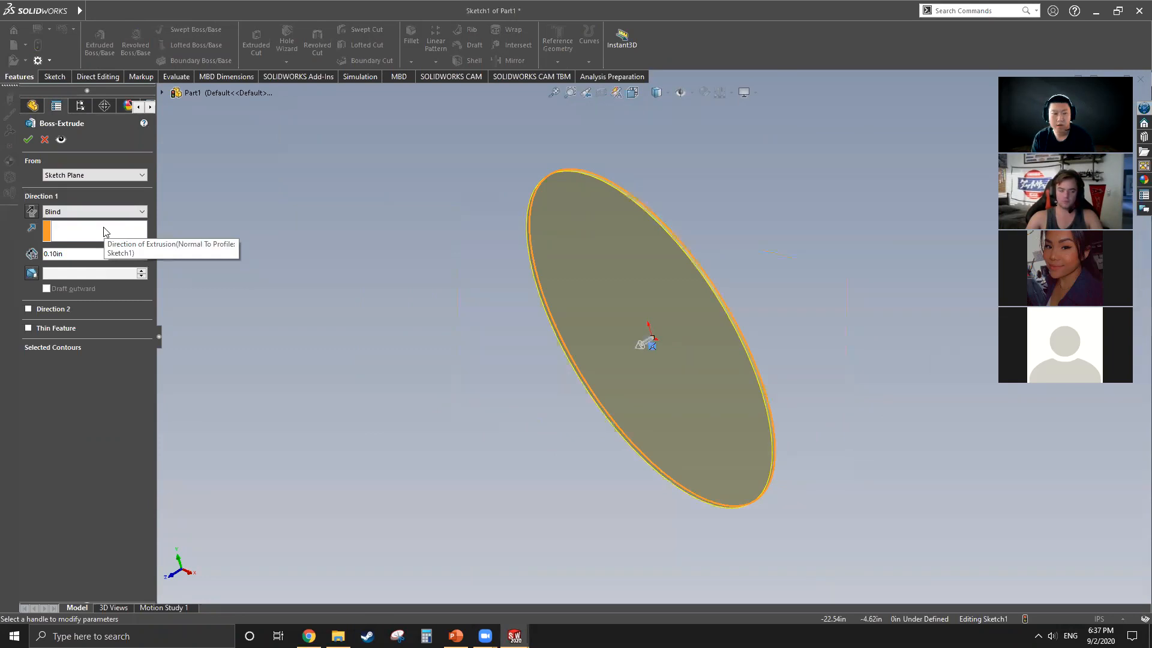
pyautogui.click(45, 139)
# Step: Exit the circle's sketch and delete Sketch1 from the part
pyautogui.moveTo(71, 250); pyautogui.dragTo(74, 258)
pyautogui.click(375, 257)
pyautogui.click(63, 257)
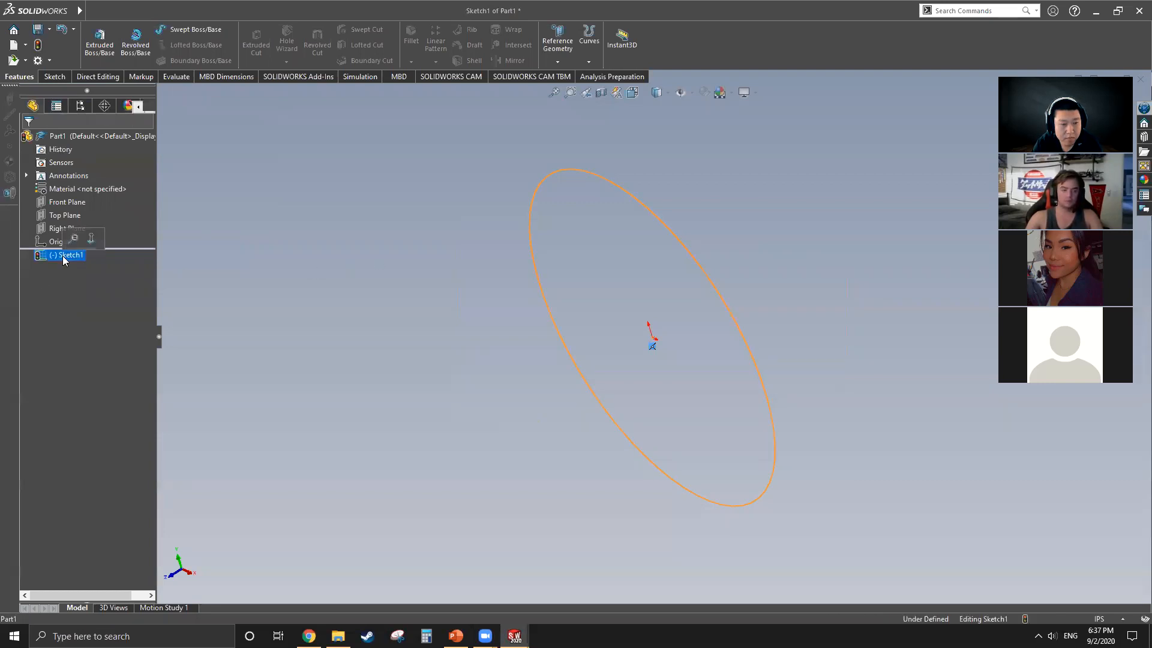
pyautogui.rightClick(62, 256)
pyautogui.click(418, 237)
pyautogui.moveTo(511, 307); pyautogui.dragTo(456, 297, button='middle')
pyautogui.click(59, 255)
pyautogui.rightClick(60, 255)
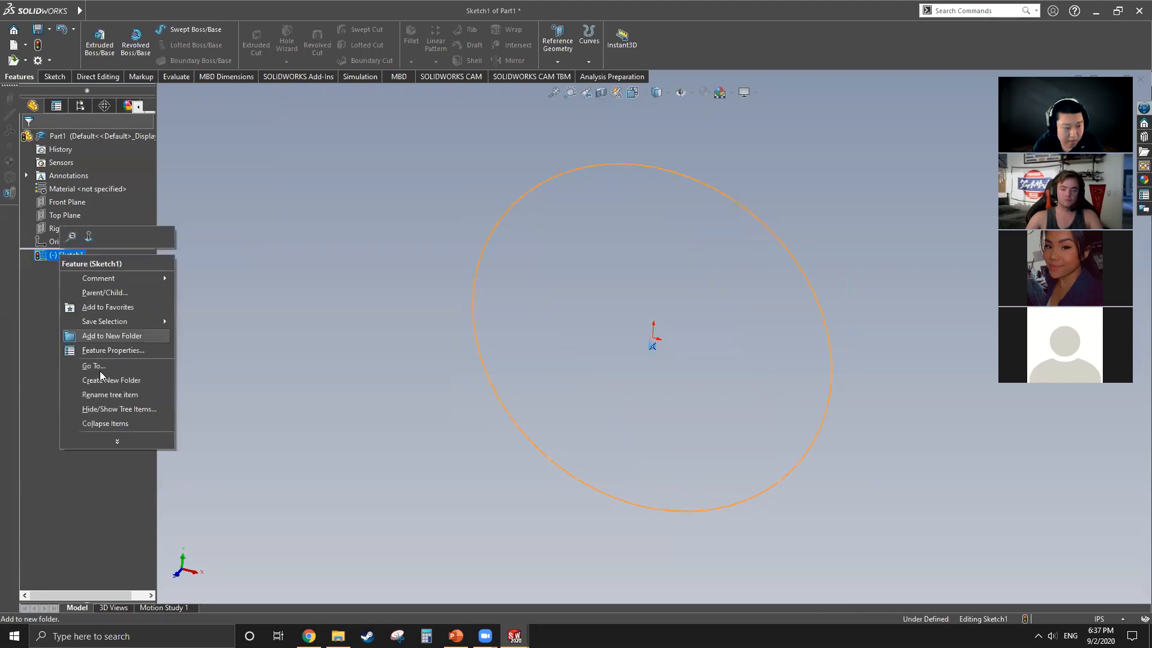
pyautogui.click(257, 323)
pyautogui.click(53, 76)
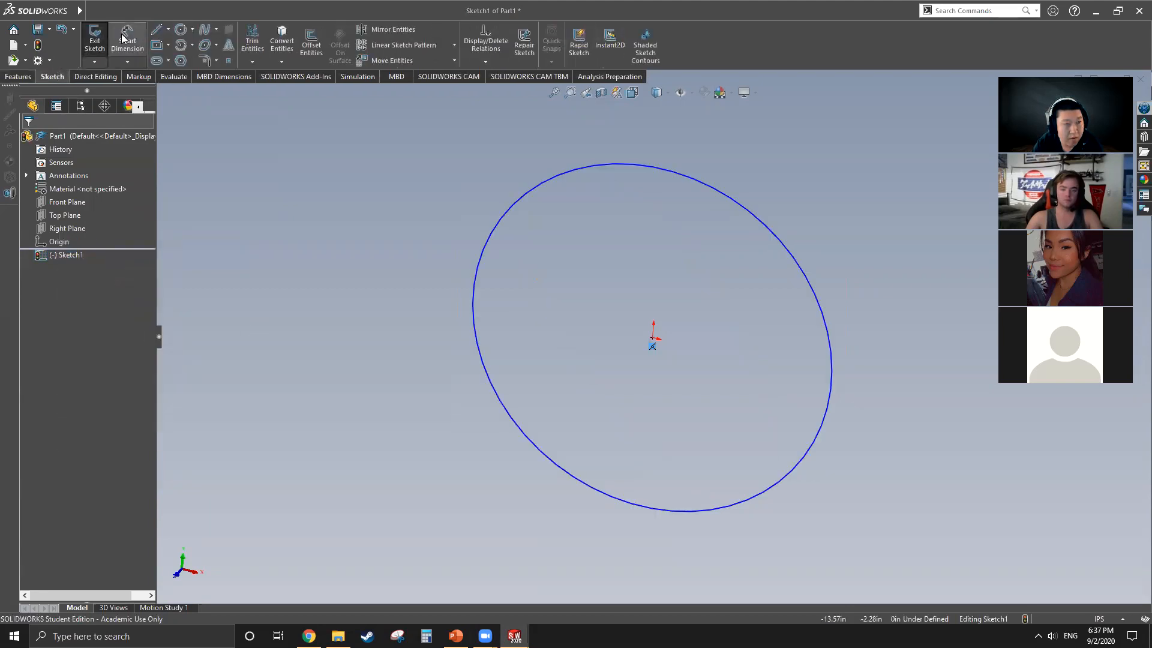
pyautogui.click(101, 42)
pyautogui.click(65, 255)
pyautogui.rightClick(65, 255)
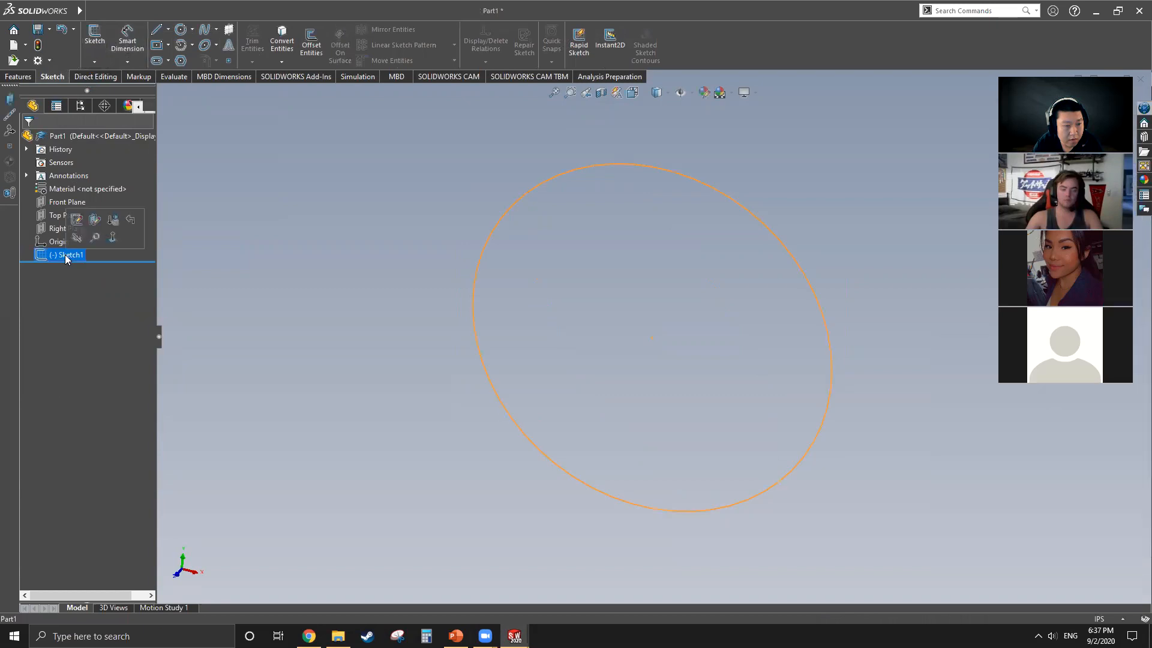
pyautogui.click(118, 337)
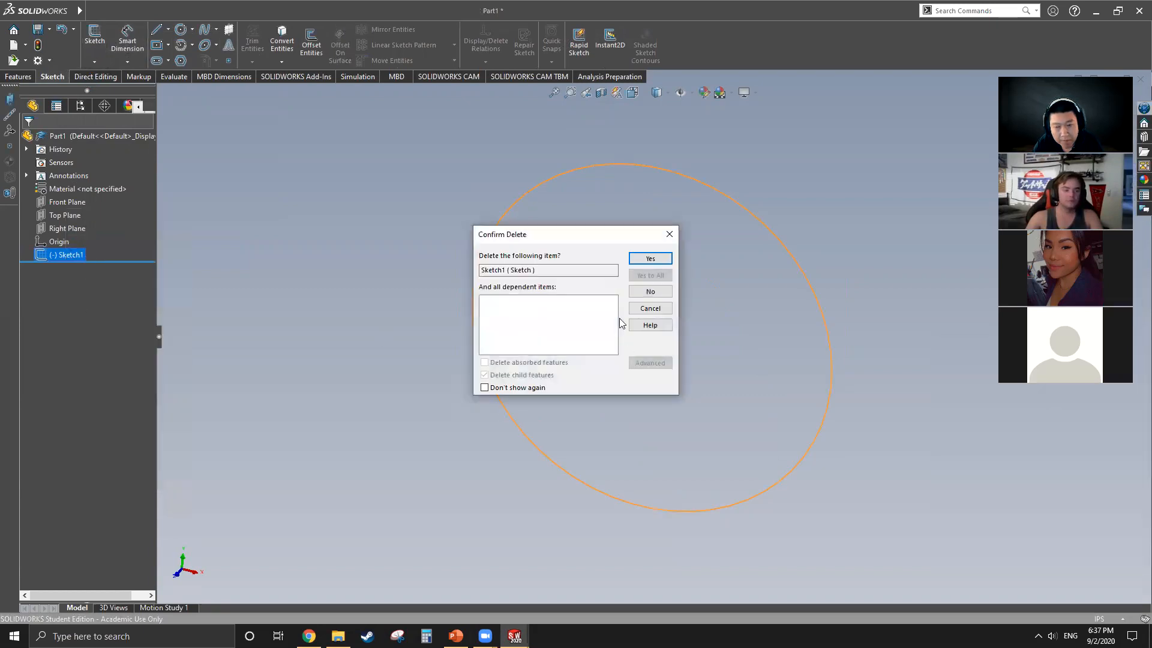
pyautogui.click(650, 259)
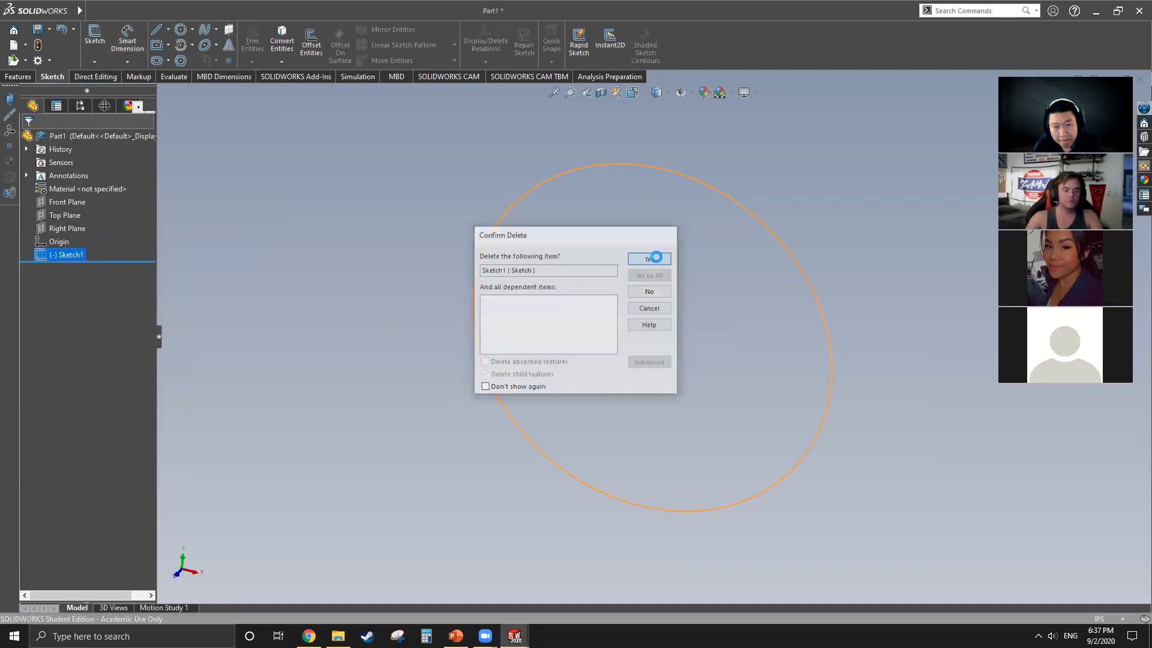
pyautogui.click(87, 202)
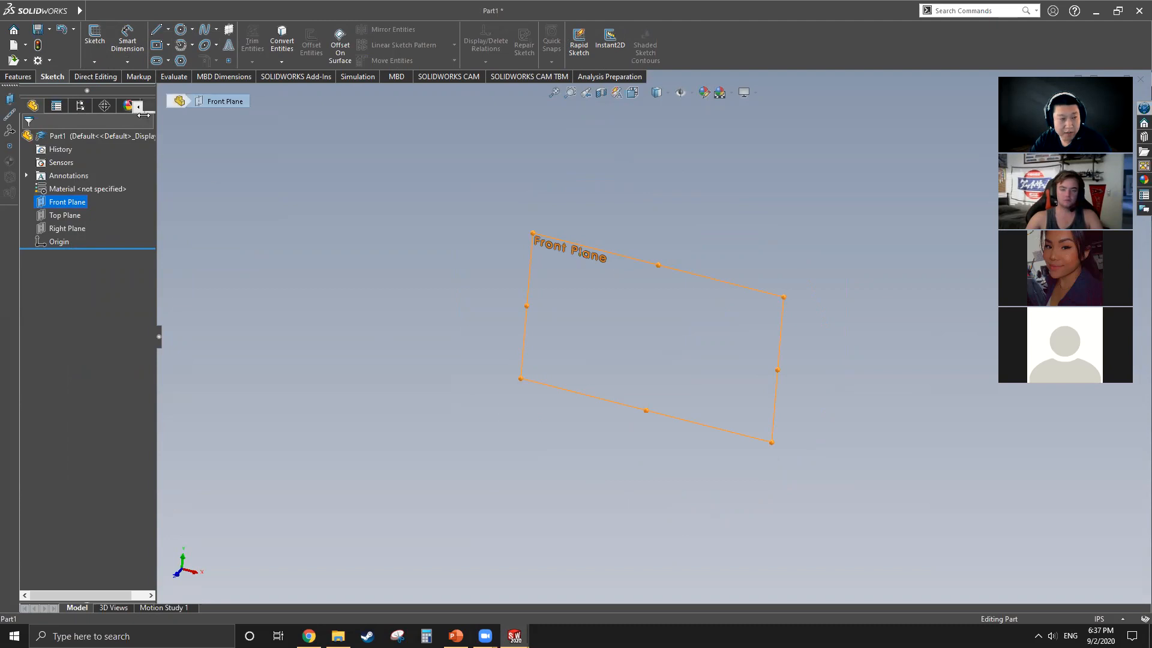
pyautogui.click(179, 31)
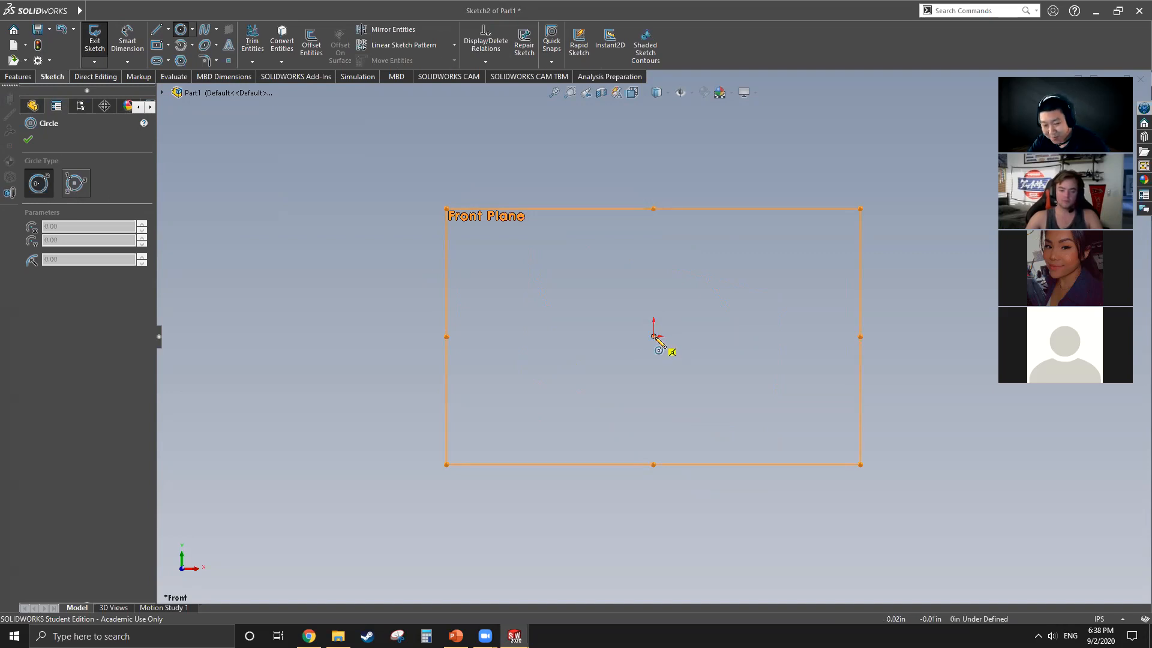
pyautogui.click(94, 37)
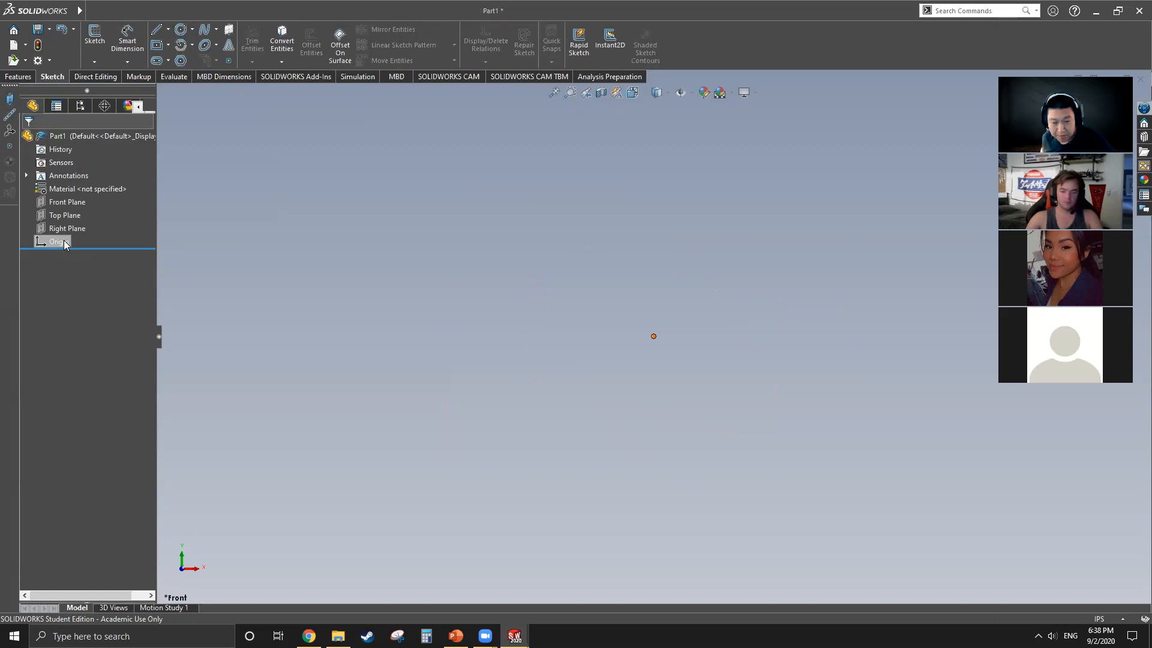
# Step: Start a new sketch on the Front Plane and draw an origin-centred circle with a radius of 5 in
pyautogui.click(76, 204)
pyautogui.click(180, 29)
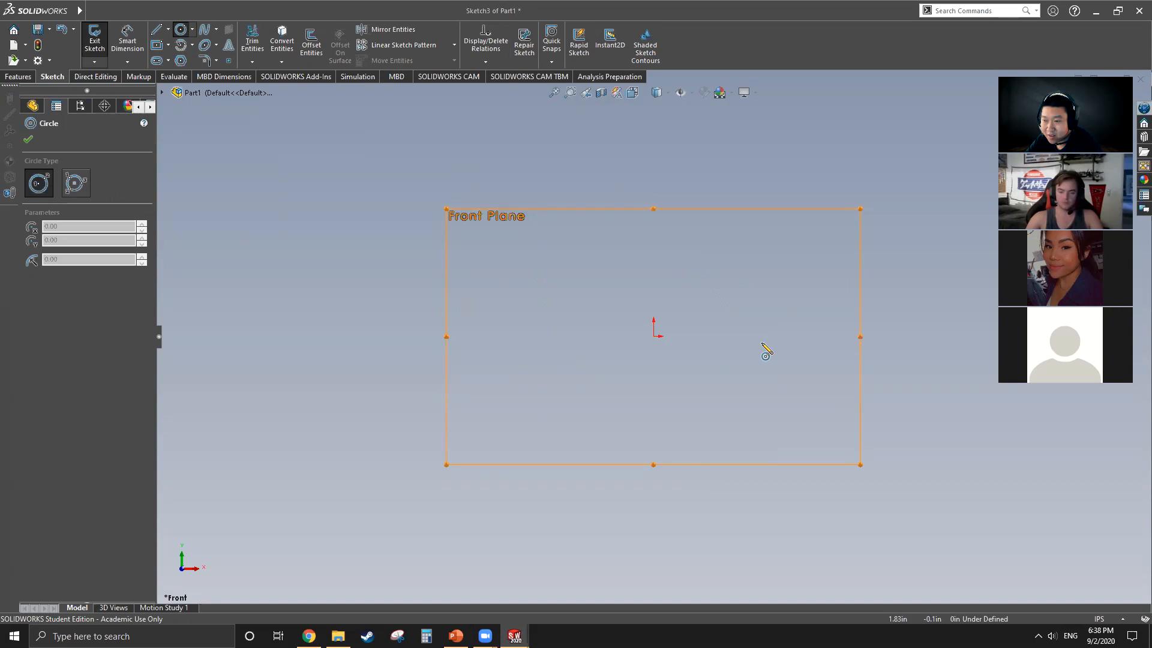
pyautogui.click(654, 337)
pyautogui.click(730, 398)
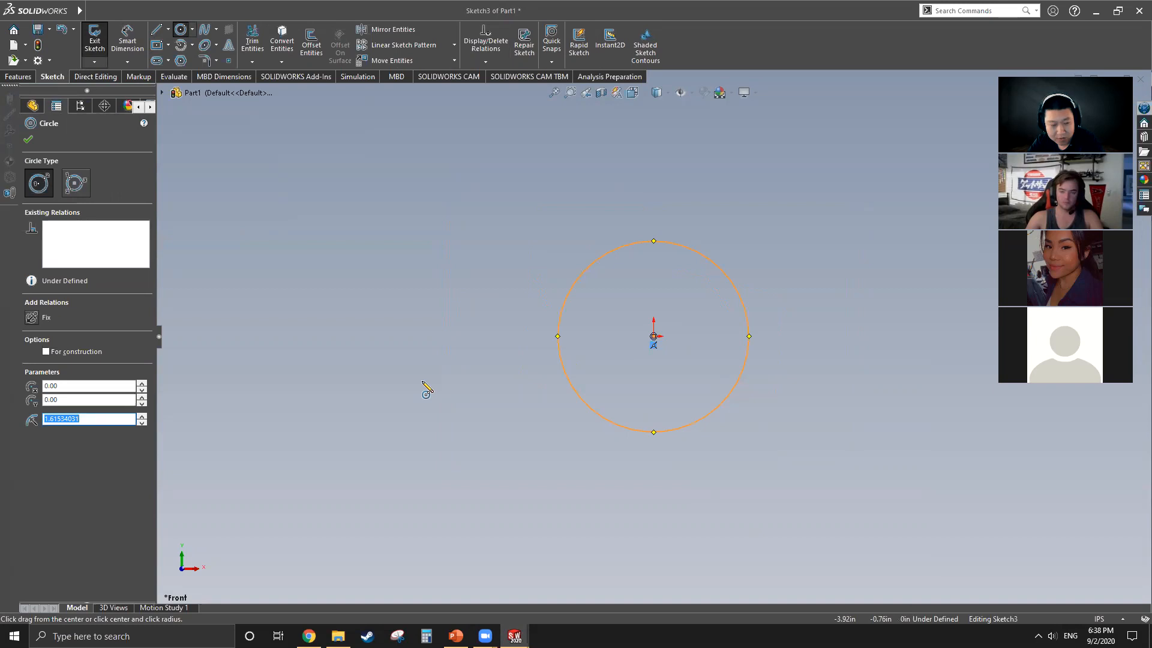
pyautogui.write('5')
pyautogui.press('Return')
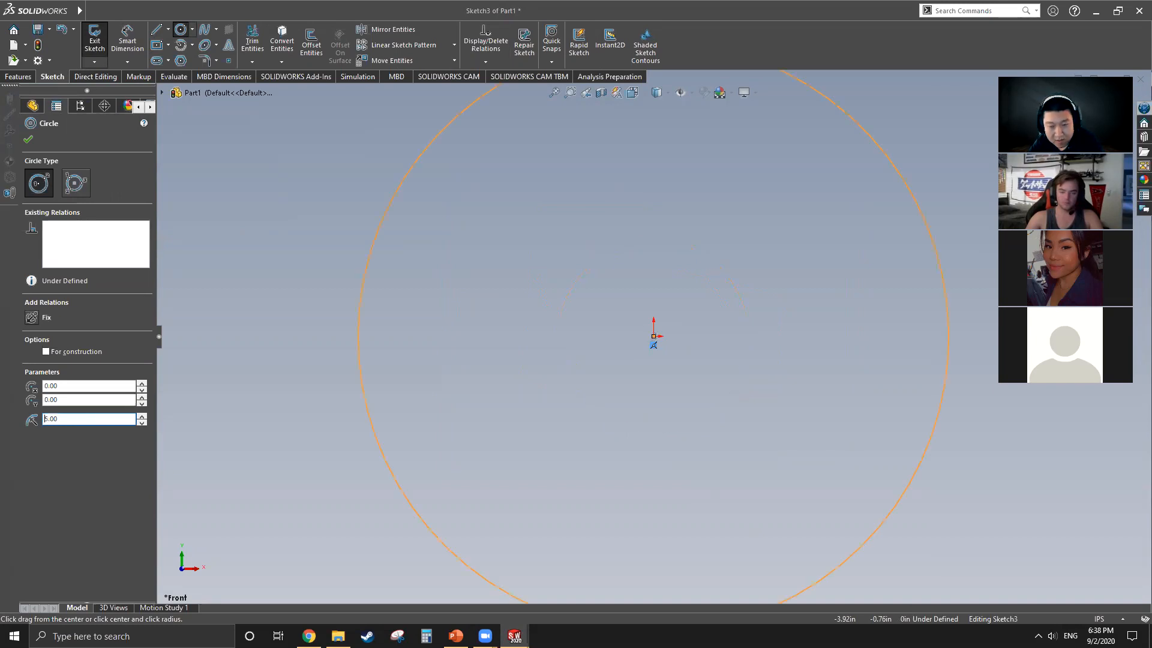
pyautogui.scroll(5, 568, 268)
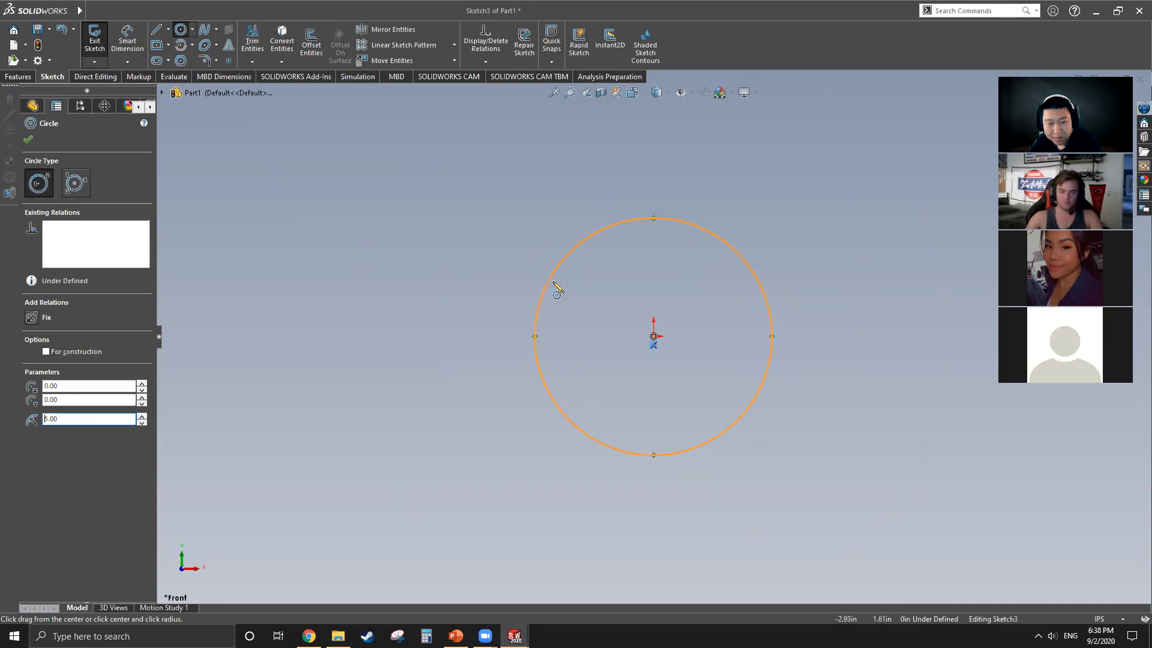
pyautogui.click(28, 140)
# Step: Start a Boss-Extrude of the circle with a blind depth of 0.28 in and a second direction of 0.63 in
pyautogui.moveTo(713, 339); pyautogui.dragTo(672, 346, button='middle')
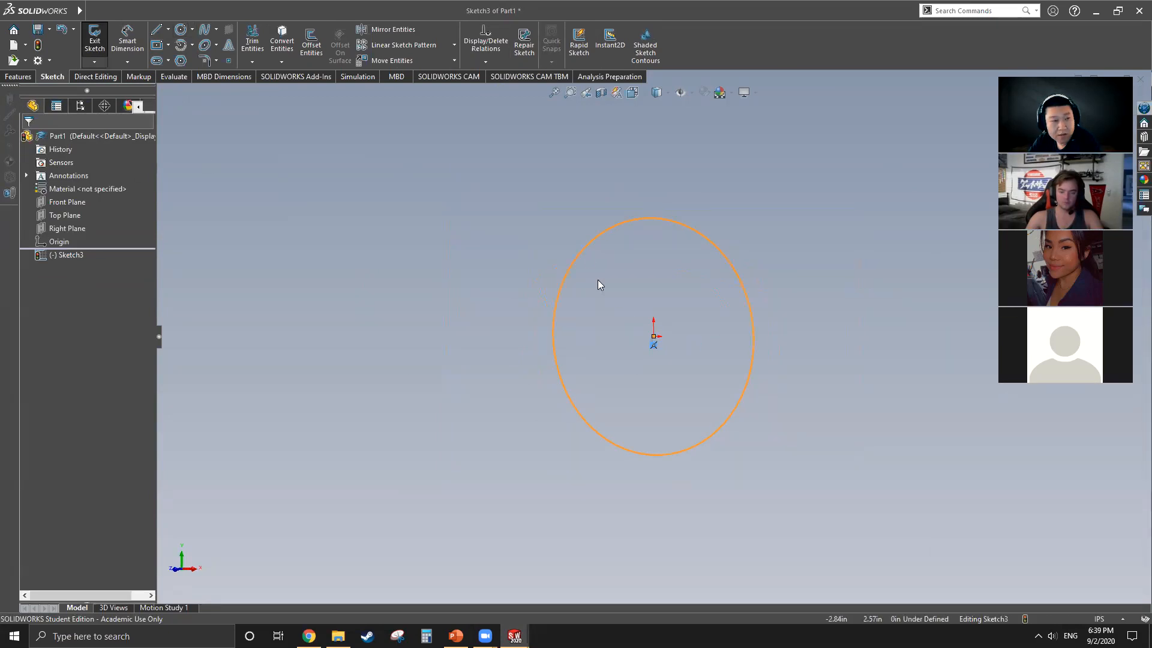
pyautogui.click(18, 76)
pyautogui.click(99, 43)
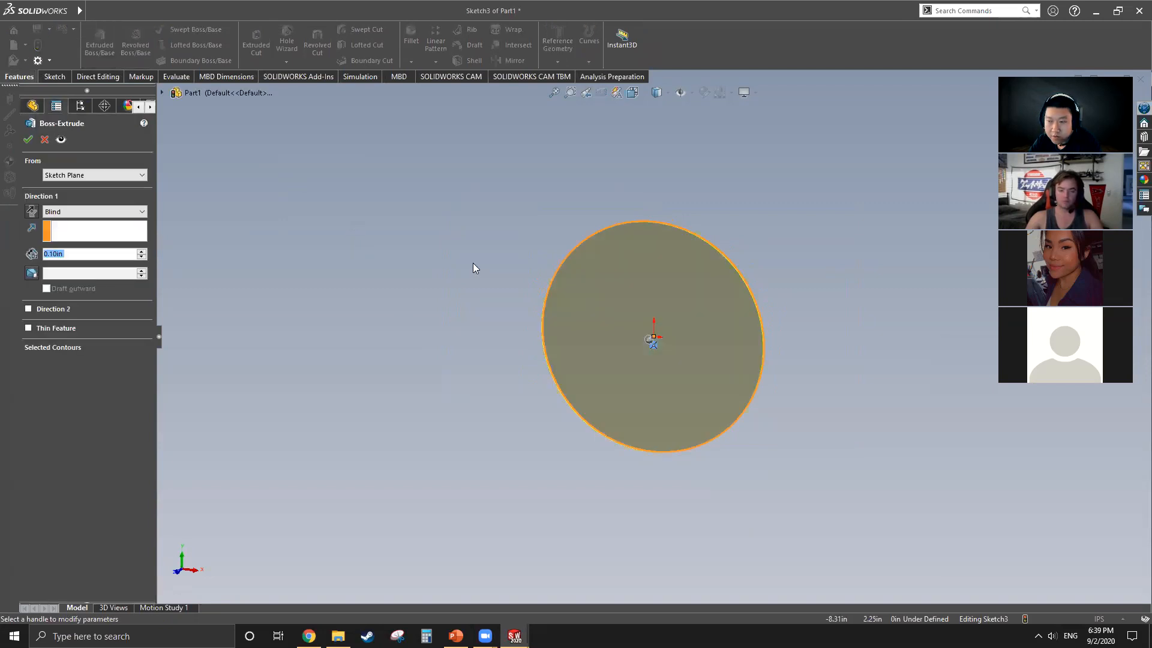
pyautogui.moveTo(599, 308); pyautogui.dragTo(545, 342, button='middle')
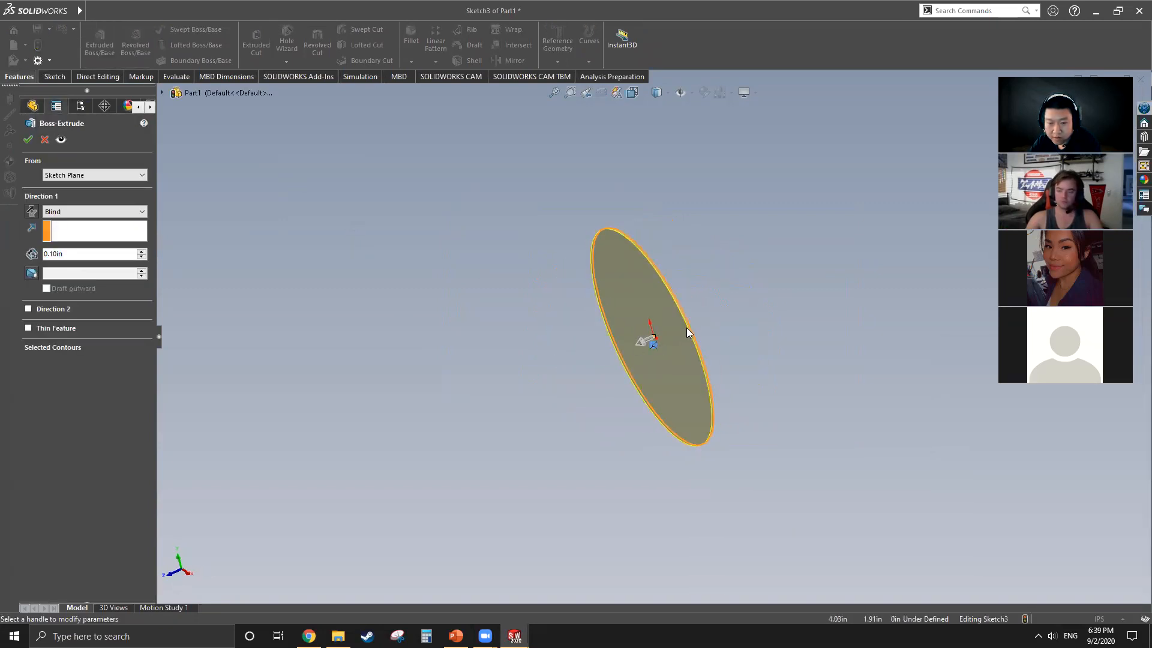
pyautogui.scroll(-5, 687, 328)
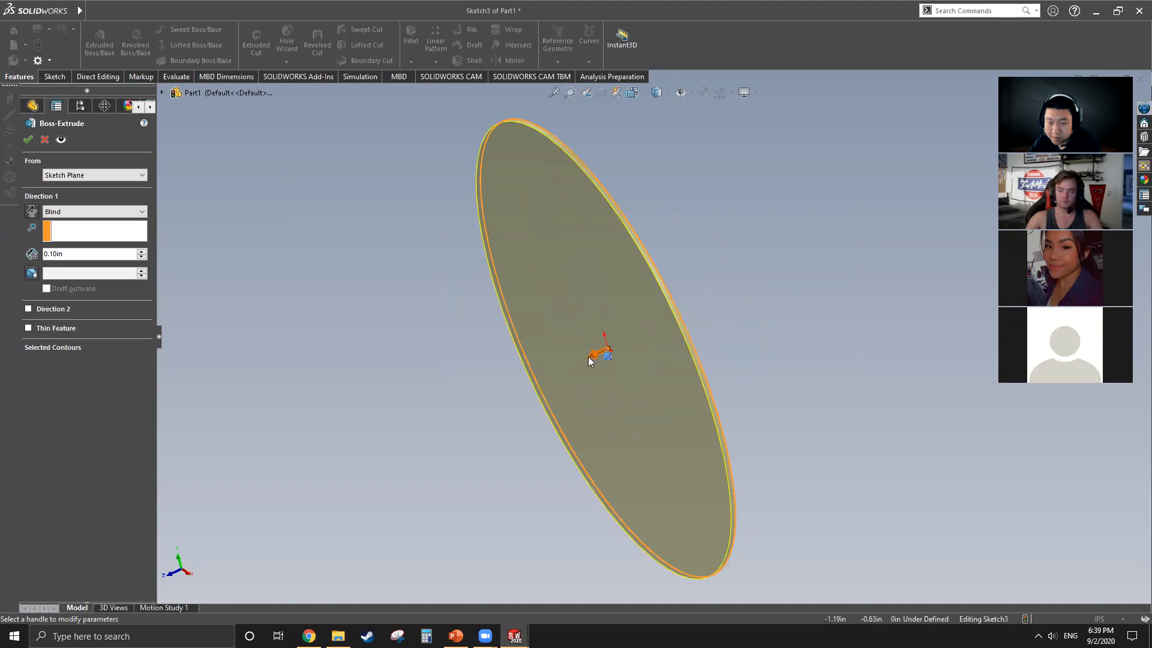
pyautogui.moveTo(588, 357); pyautogui.dragTo(651, 327)
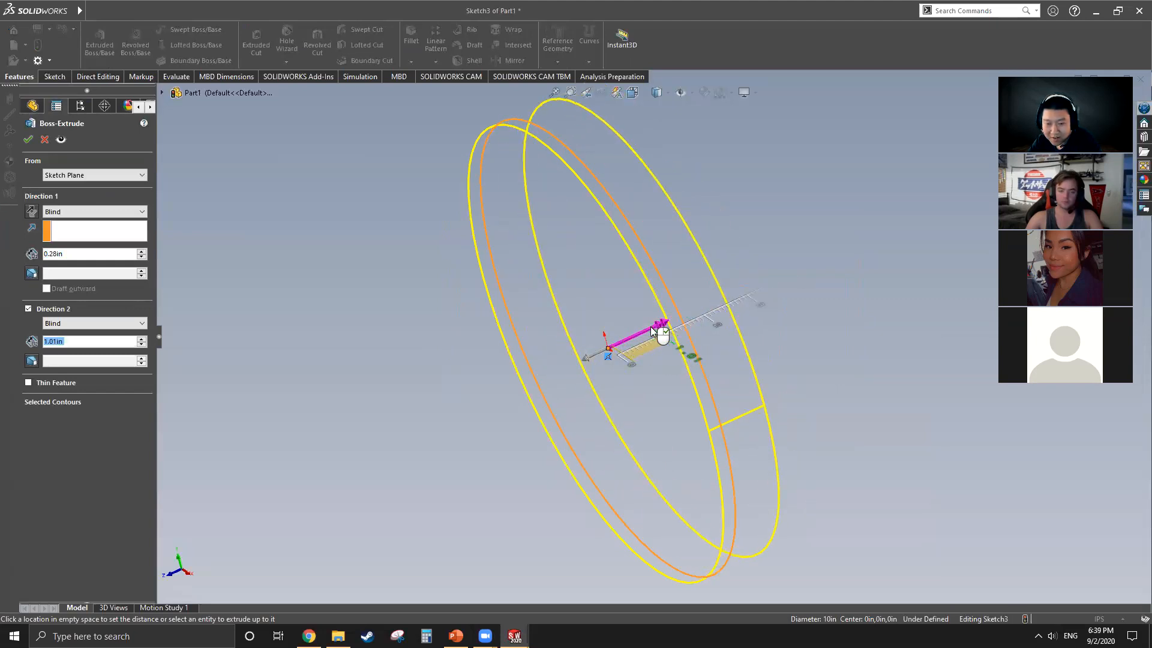
pyautogui.moveTo(651, 328)
pyautogui.mouseDown()
pyautogui.moveTo(658, 318)
pyautogui.moveTo(626, 344)
pyautogui.mouseUp()
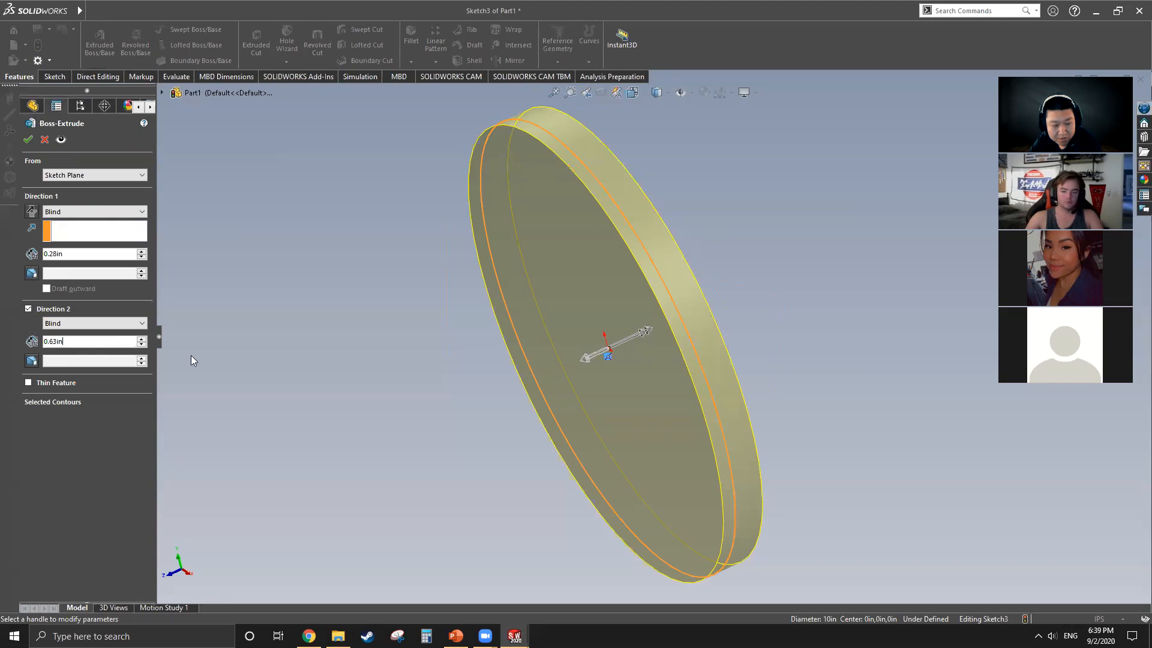
# Step: Remove the second extrude direction, set the end condition to Mid Plane with a 1.5 in depth, and finish the extrusion
pyautogui.click(28, 308)
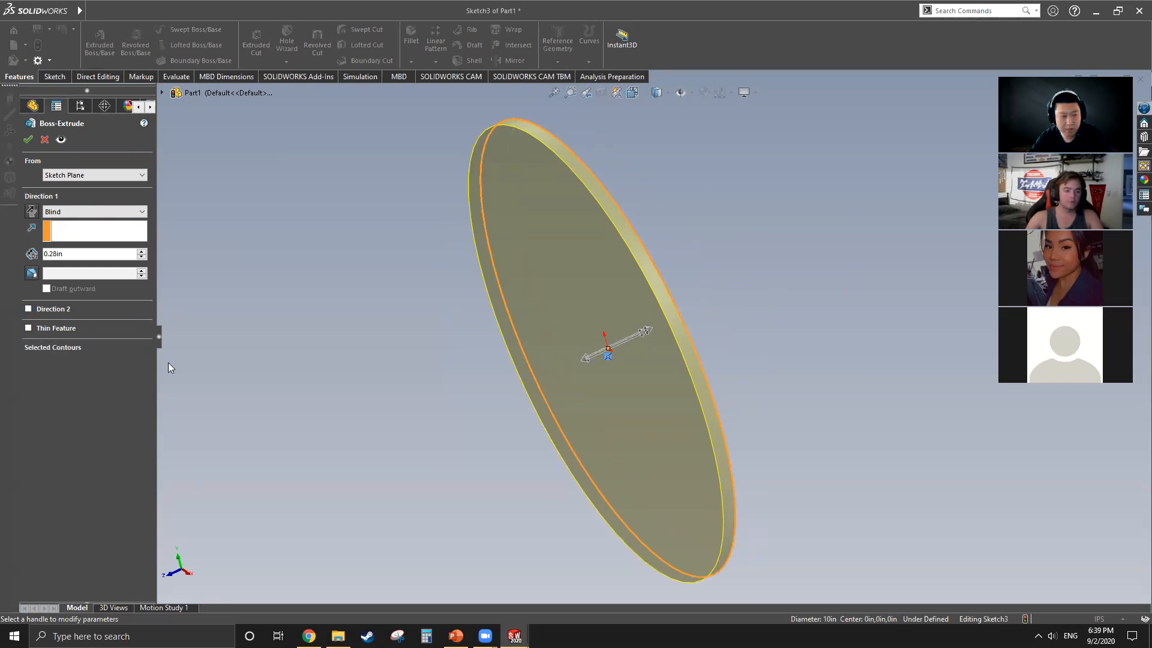
pyautogui.click(141, 209)
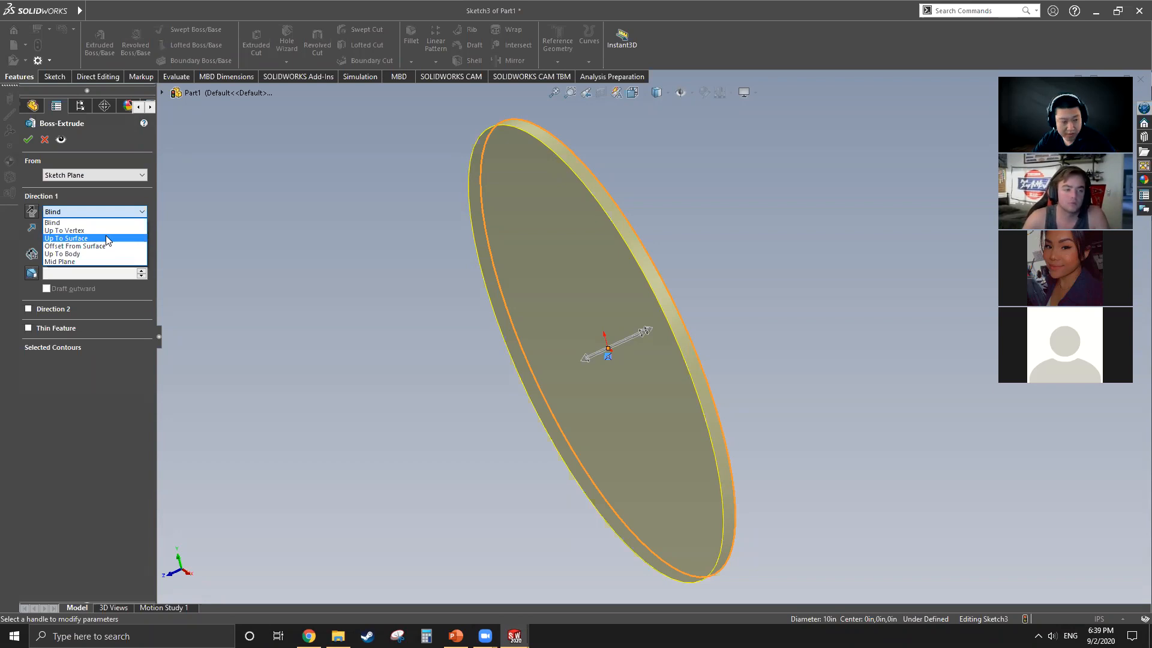
pyautogui.click(83, 260)
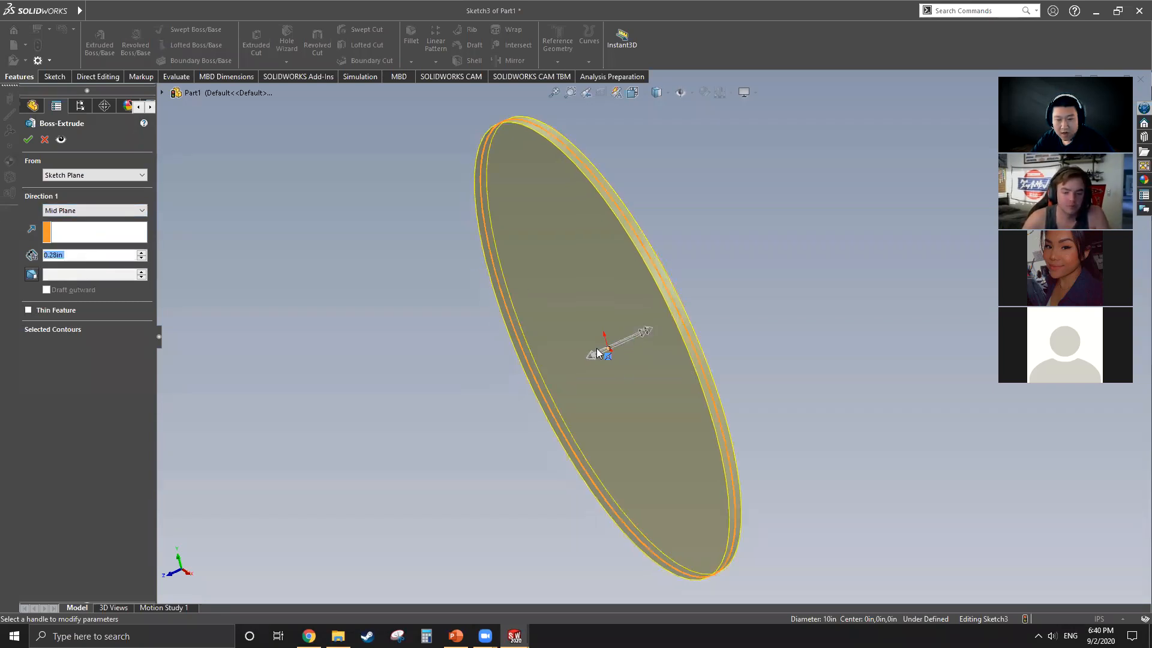
pyautogui.scroll(-4, 556, 133)
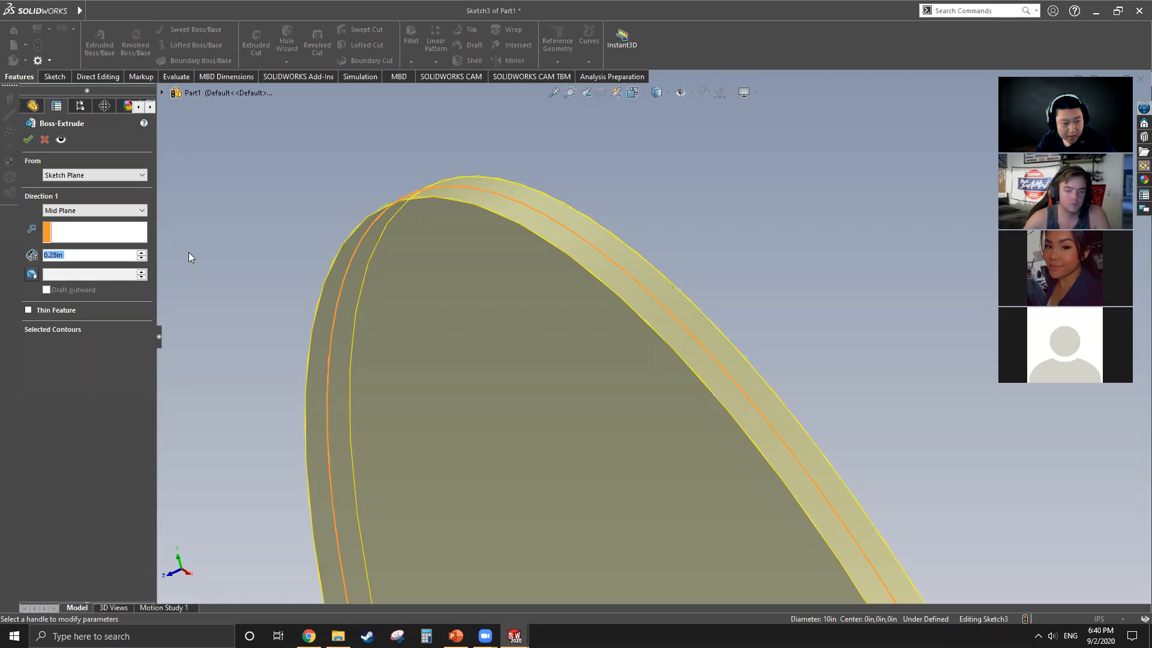
pyautogui.write('1.5')
pyautogui.press('Return')
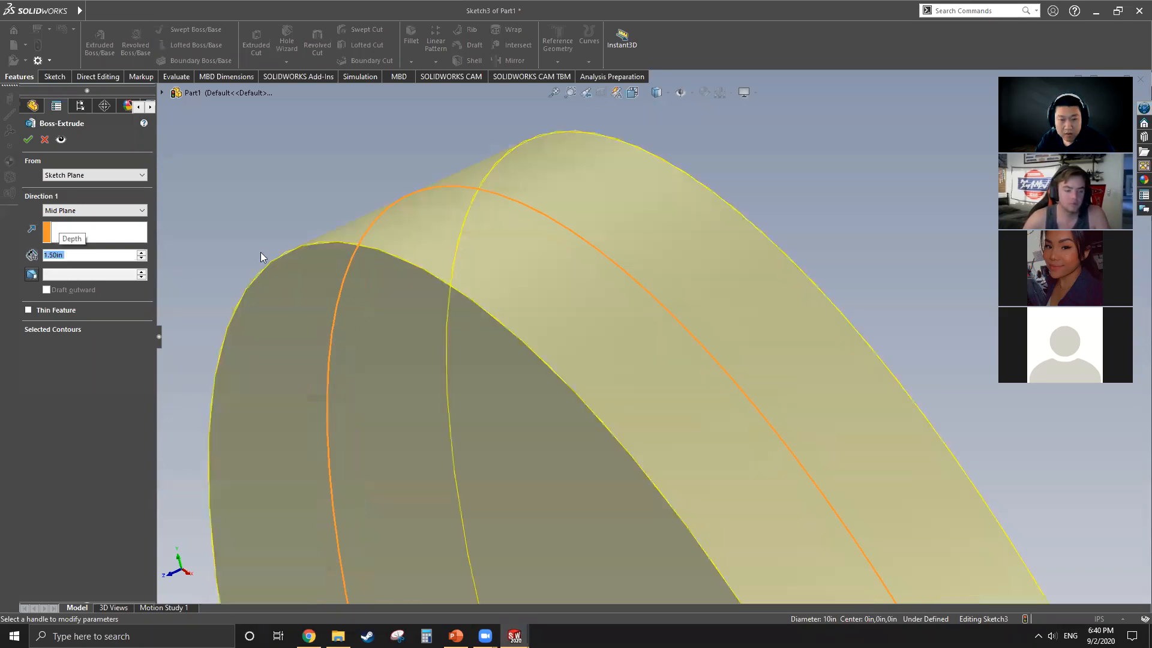
pyautogui.scroll(3, 615, 285)
pyautogui.scroll(5, 602, 289)
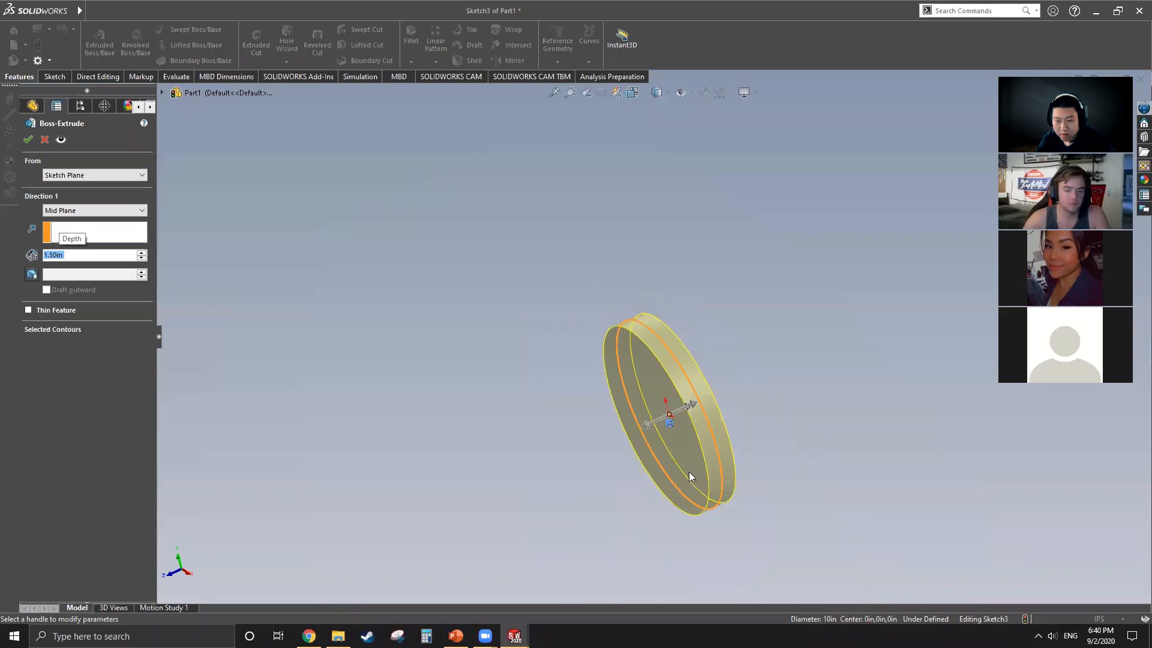
pyautogui.scroll(-6, 690, 472)
pyautogui.scroll(4, 698, 466)
pyautogui.scroll(1, 540, 413)
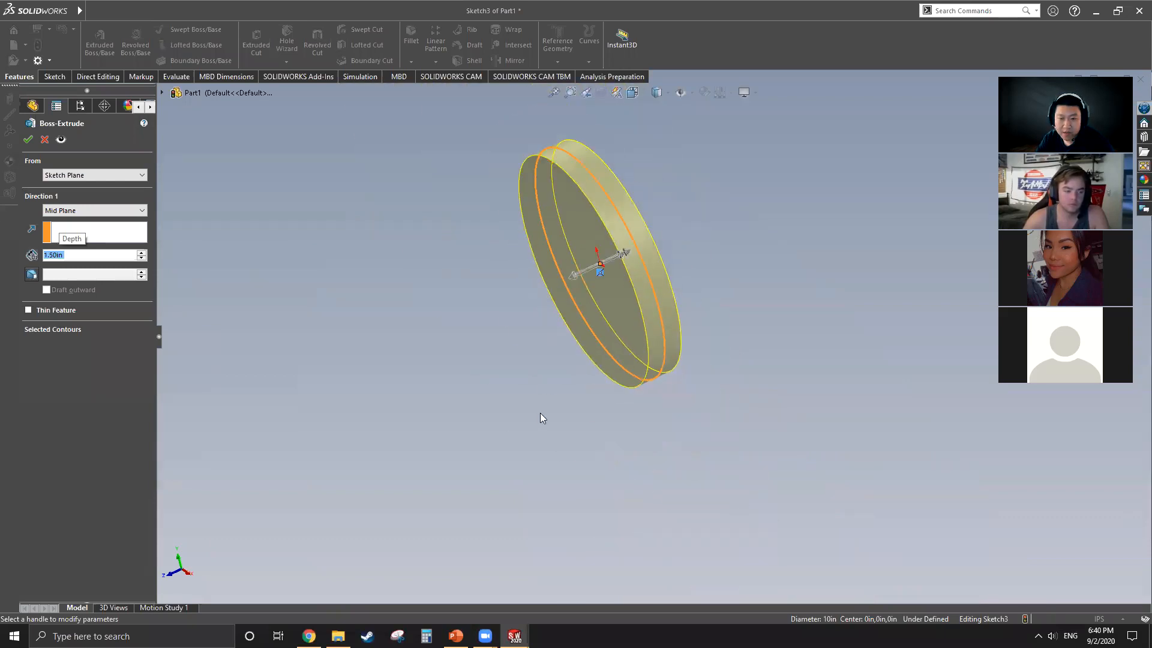
pyautogui.scroll(-1, 586, 144)
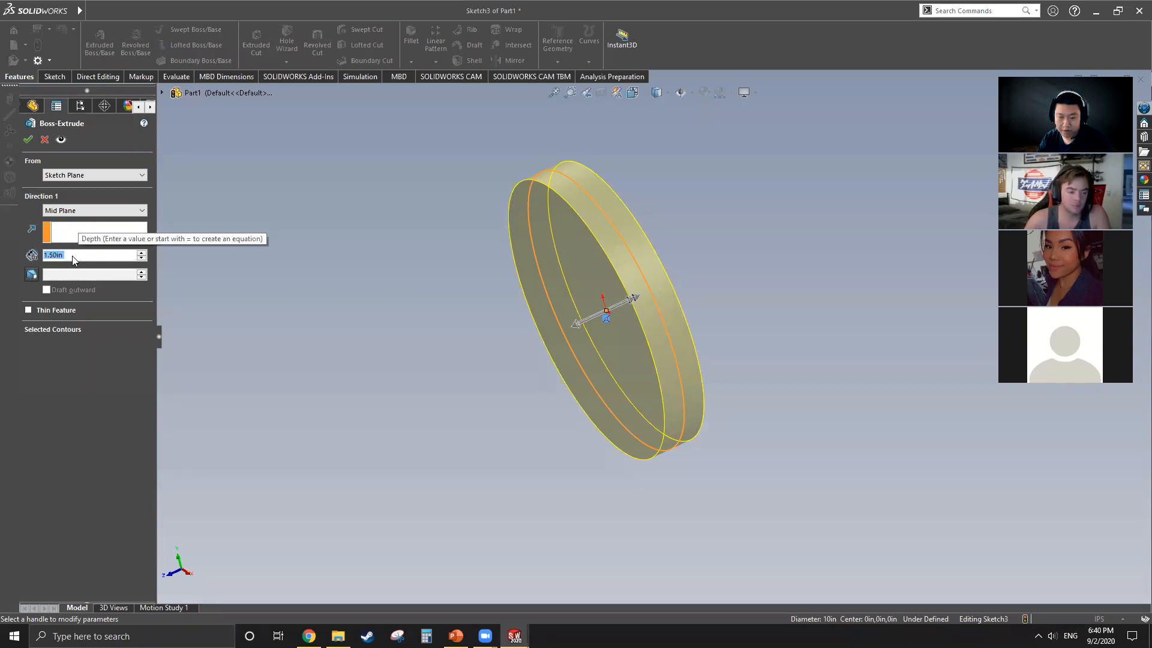
pyautogui.click(27, 139)
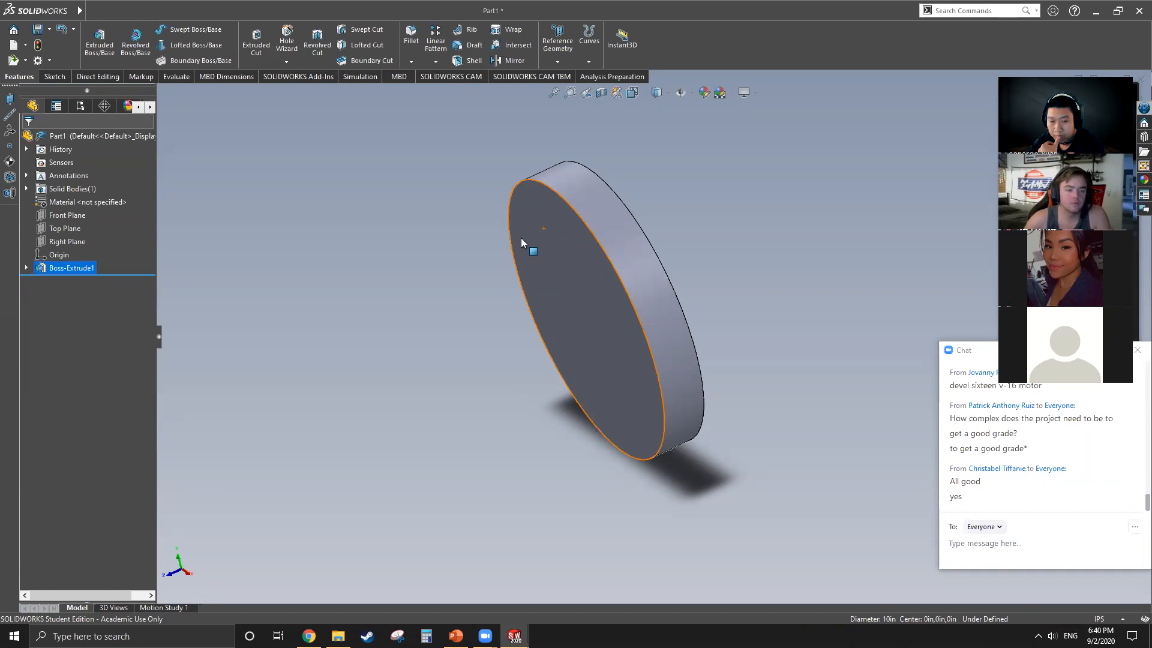
# Step: Look up the unit settings in the document properties by searching for "unit", and close the options without changes
pyautogui.click(50, 62)
pyautogui.click(60, 72)
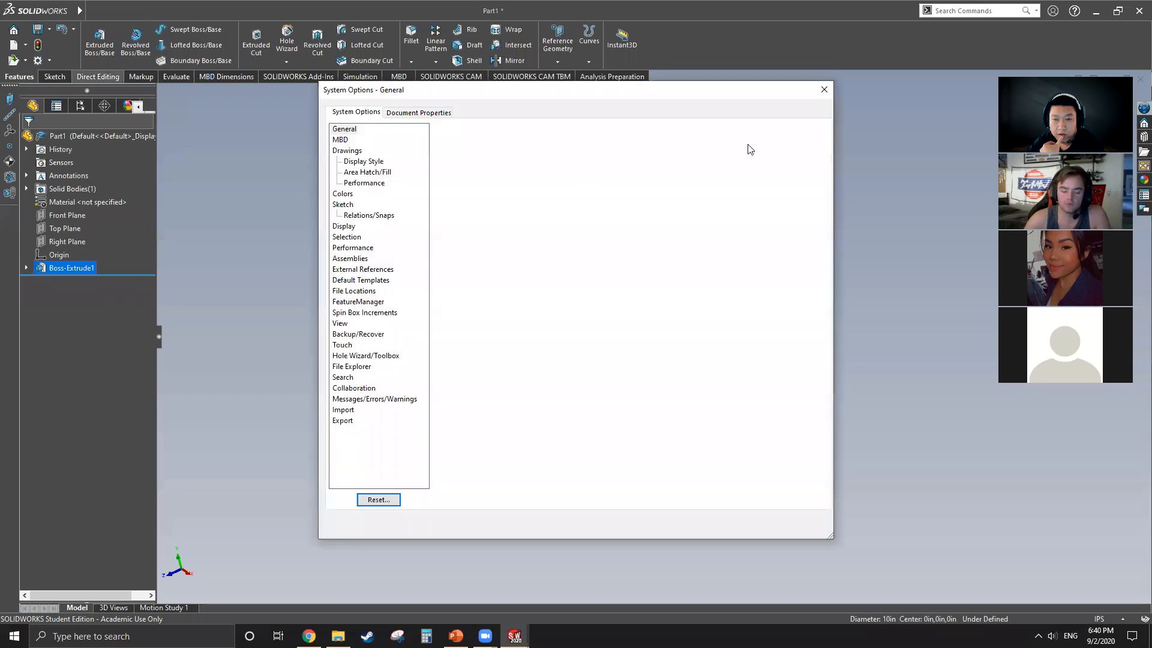
pyautogui.click(765, 108)
pyautogui.write('unit')
pyautogui.click(801, 141)
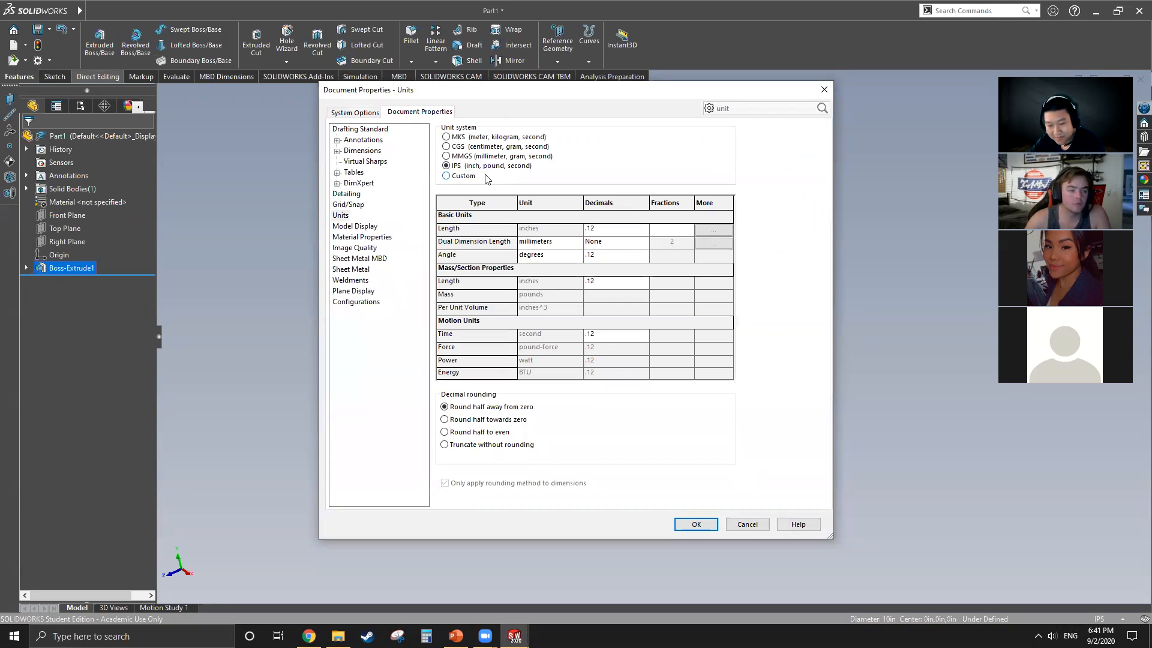
pyautogui.click(747, 525)
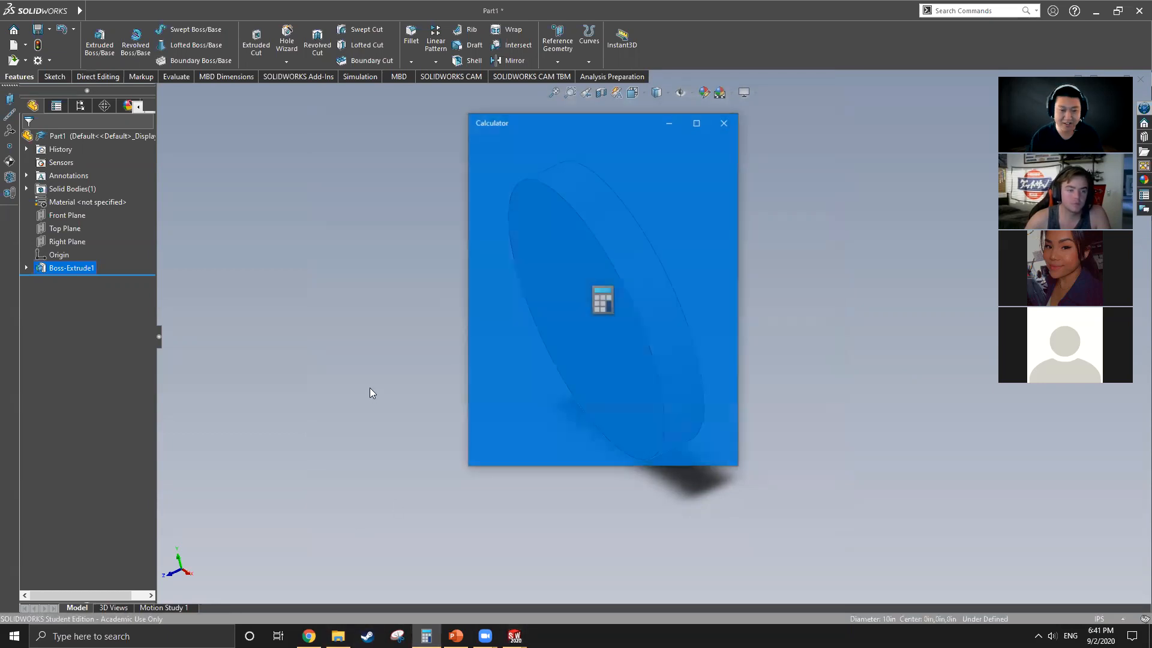
# Step: Divide 1000 by 25.4 in the Calculator and close it
pyautogui.write('1000')
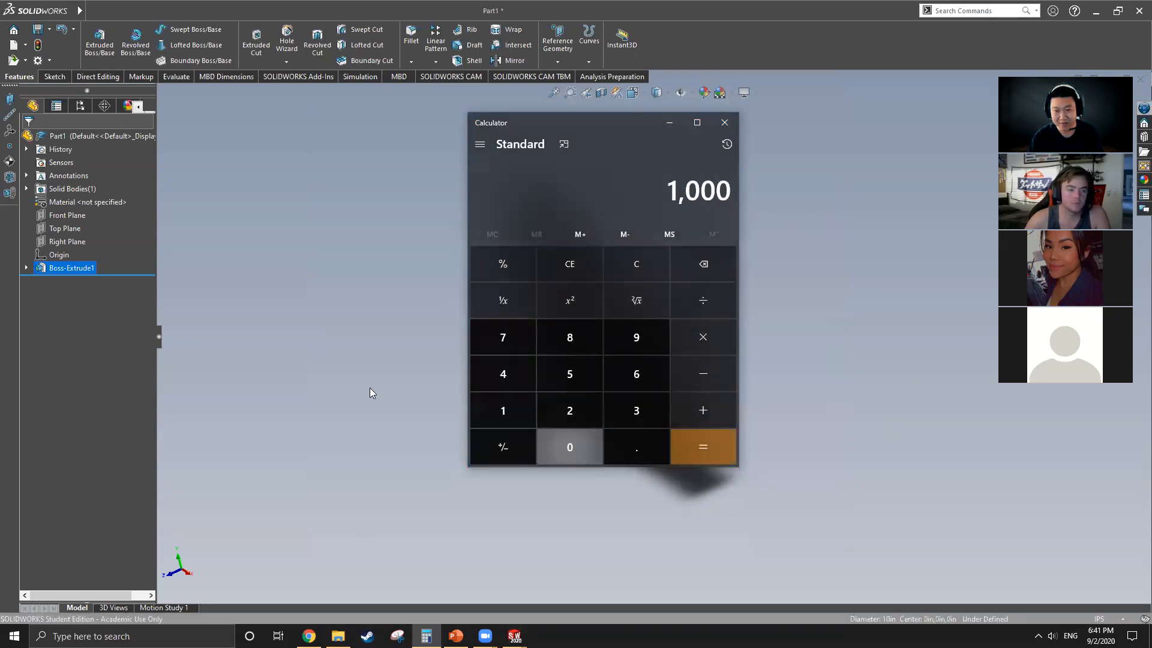
pyautogui.write('/25.4')
pyautogui.press('Return')
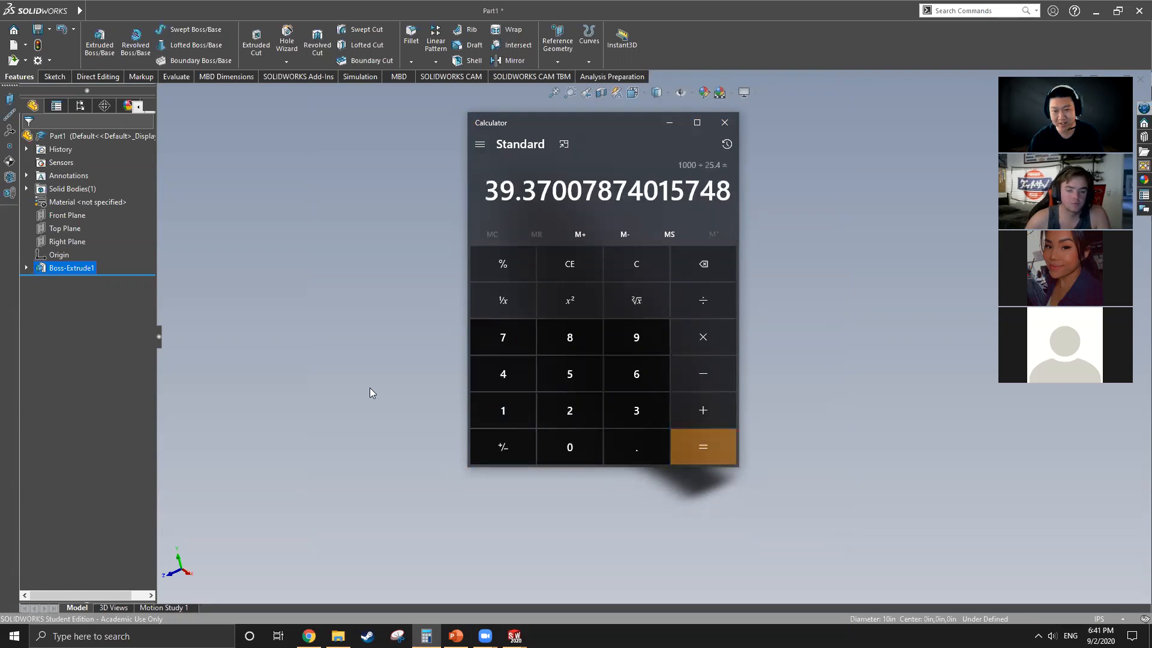
pyautogui.click(725, 122)
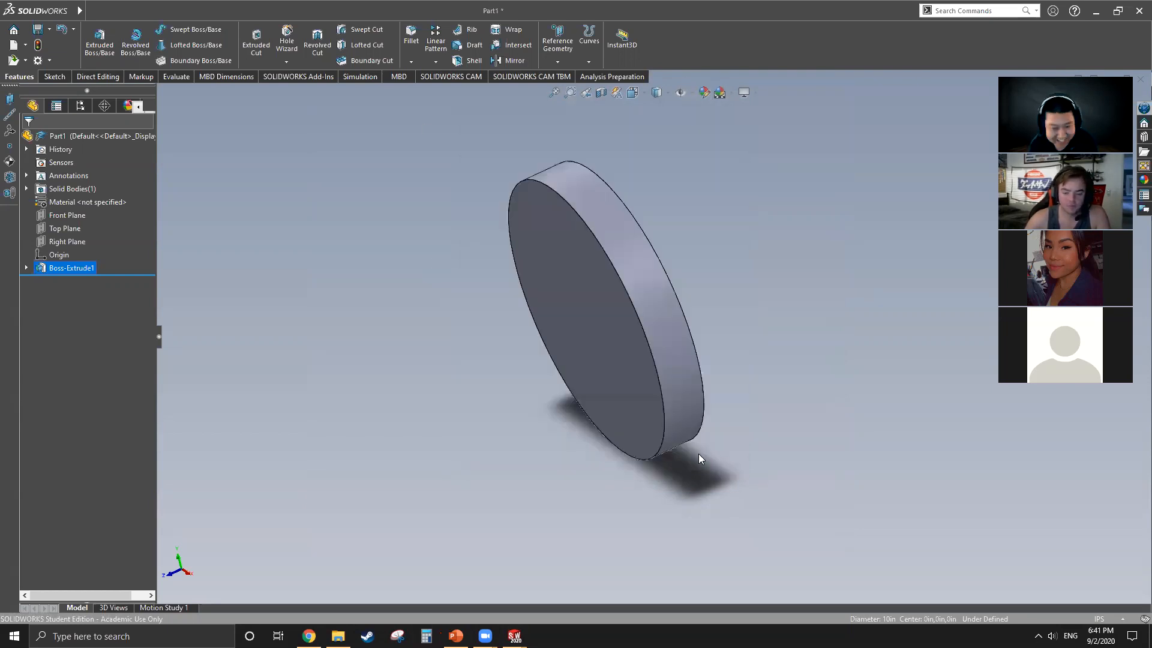
# Step: Examine how the Right, Top and Front Planes cut through the extruded disc, viewing it from several angles
pyautogui.click(63, 241)
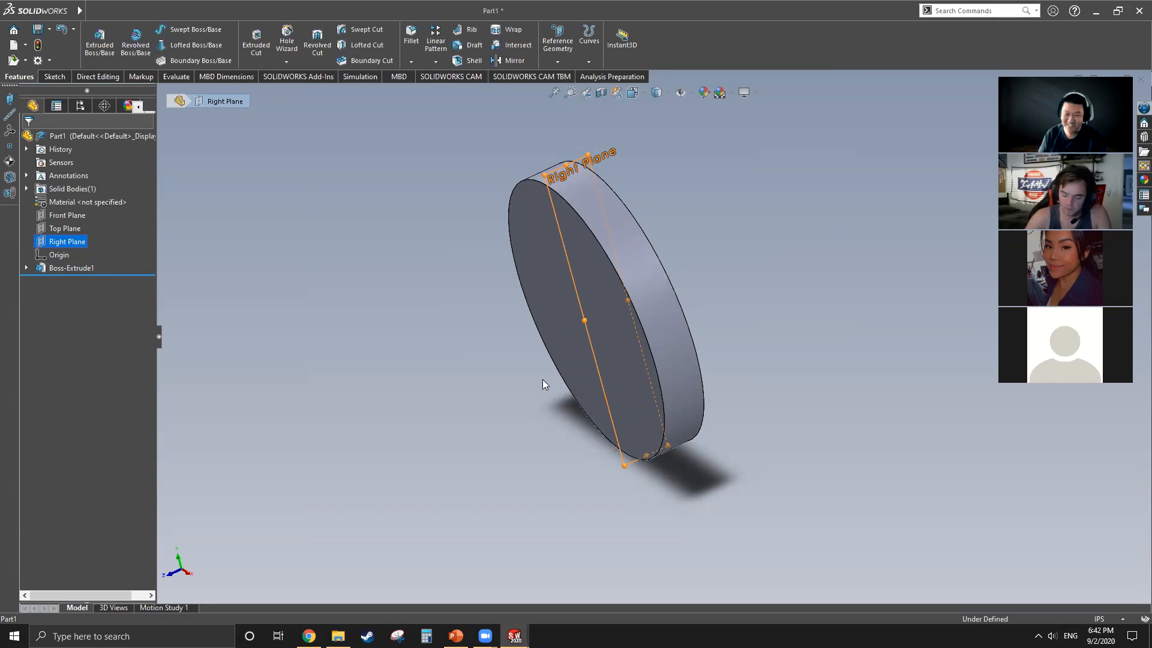
pyautogui.moveTo(666, 355); pyautogui.dragTo(617, 346, button='middle')
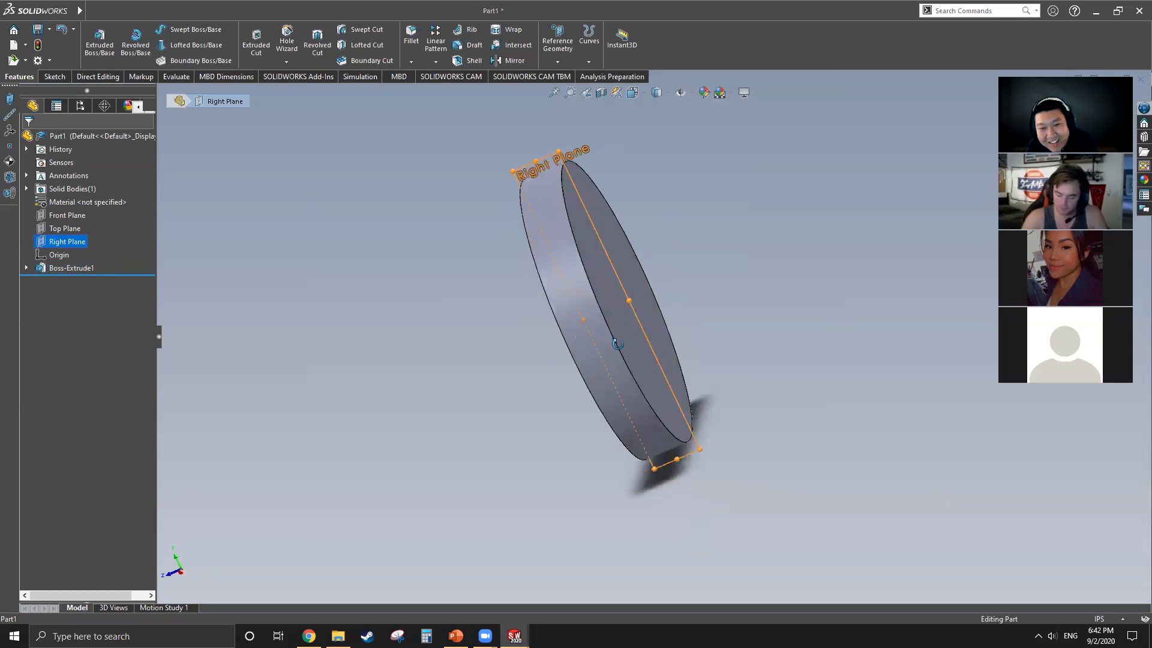
pyautogui.moveTo(560, 383); pyautogui.dragTo(687, 389, button='middle')
pyautogui.moveTo(764, 306); pyautogui.dragTo(561, 343, button='middle')
pyautogui.click(65, 228)
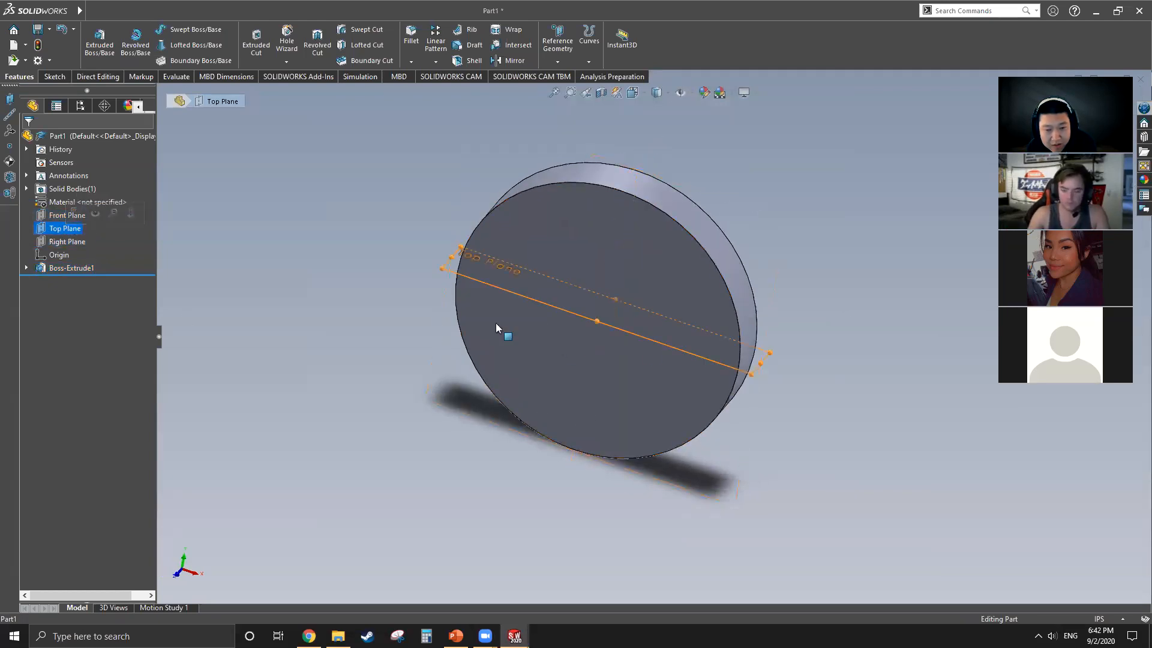
pyautogui.moveTo(620, 291); pyautogui.dragTo(576, 324, button='middle')
pyautogui.click(66, 215)
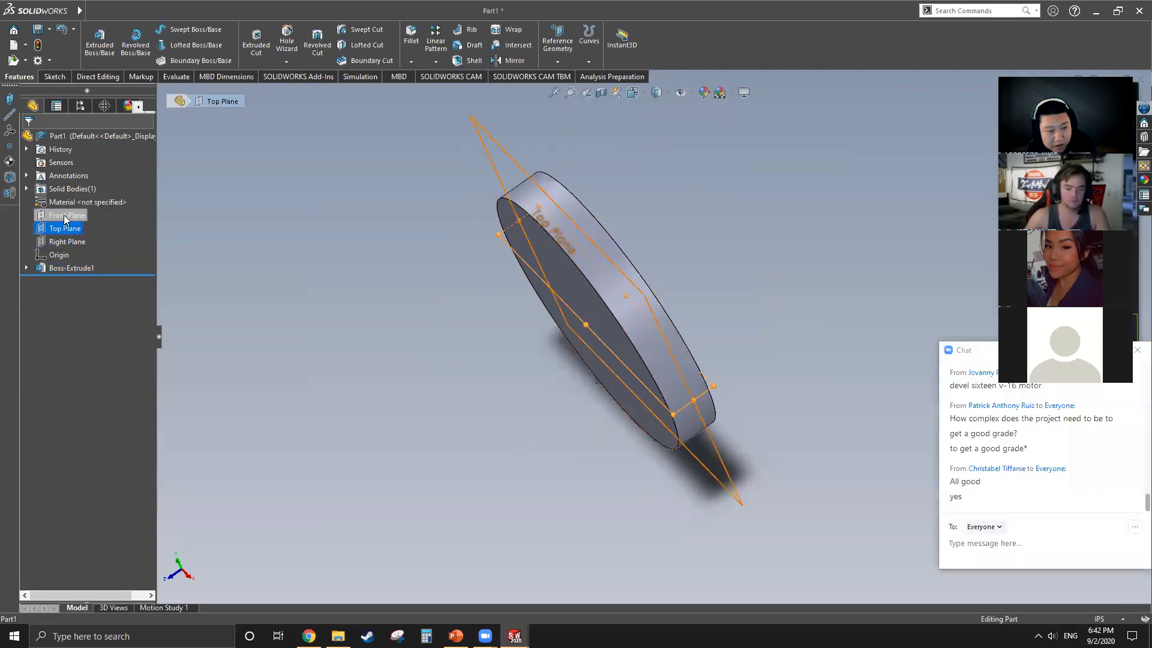
pyautogui.moveTo(478, 348); pyautogui.dragTo(667, 349, button='middle')
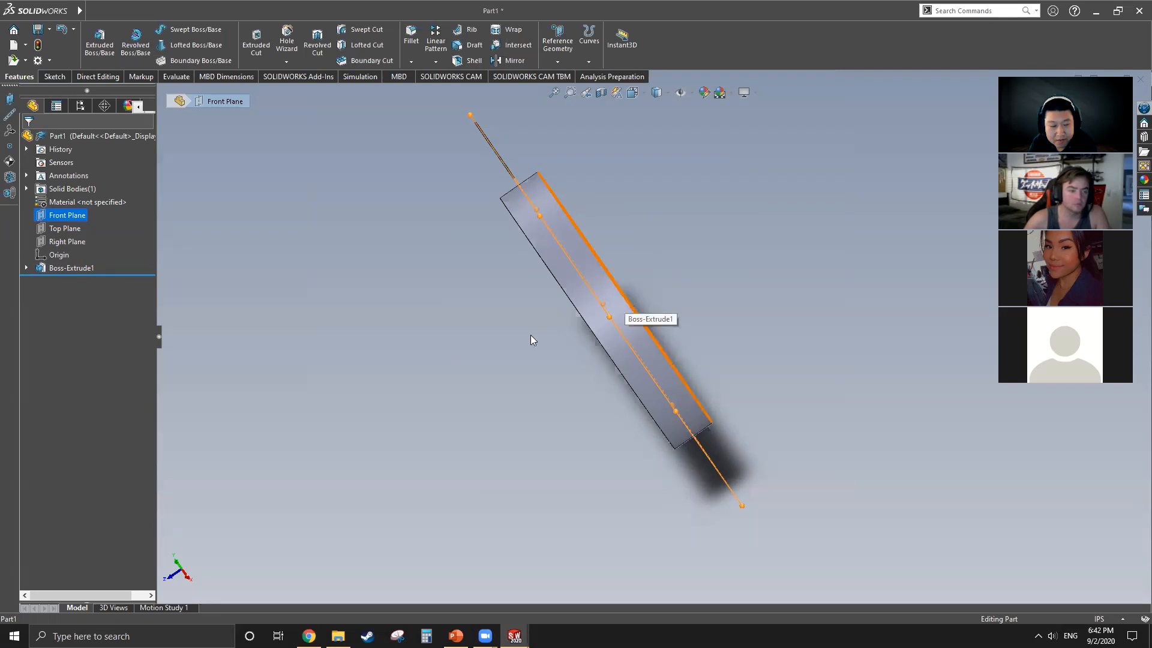
# Step: Start a new sketch on the Top Plane and orient the view normal to that plane
pyautogui.click(66, 228)
pyautogui.moveTo(541, 349); pyautogui.dragTo(633, 308, button='middle')
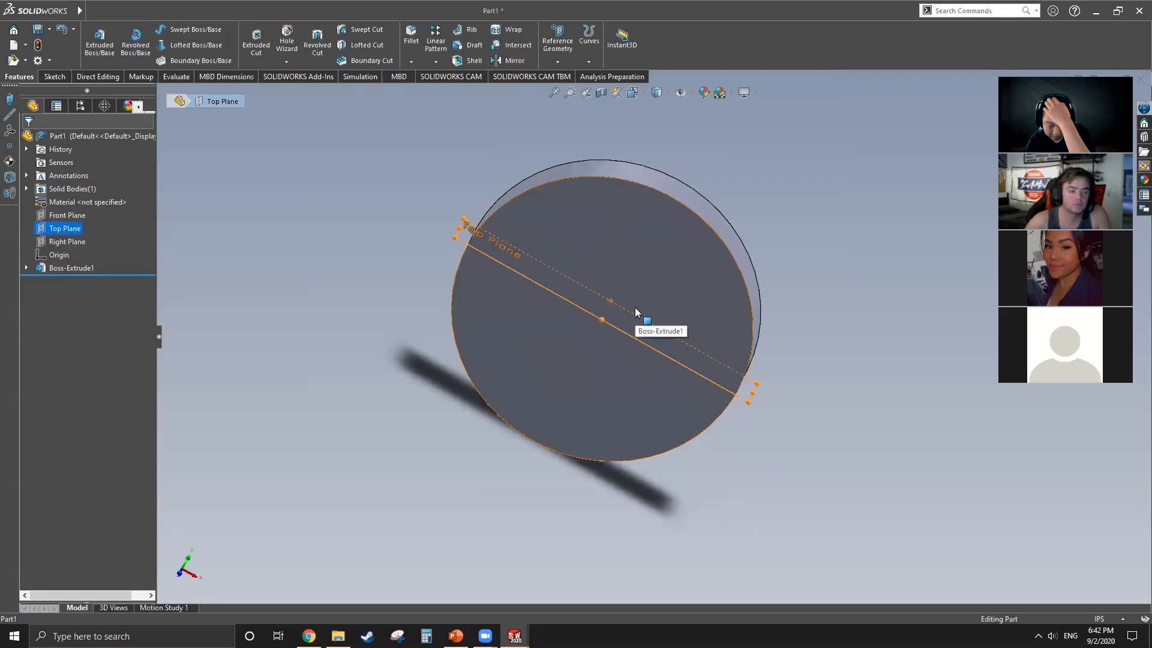
pyautogui.click(63, 80)
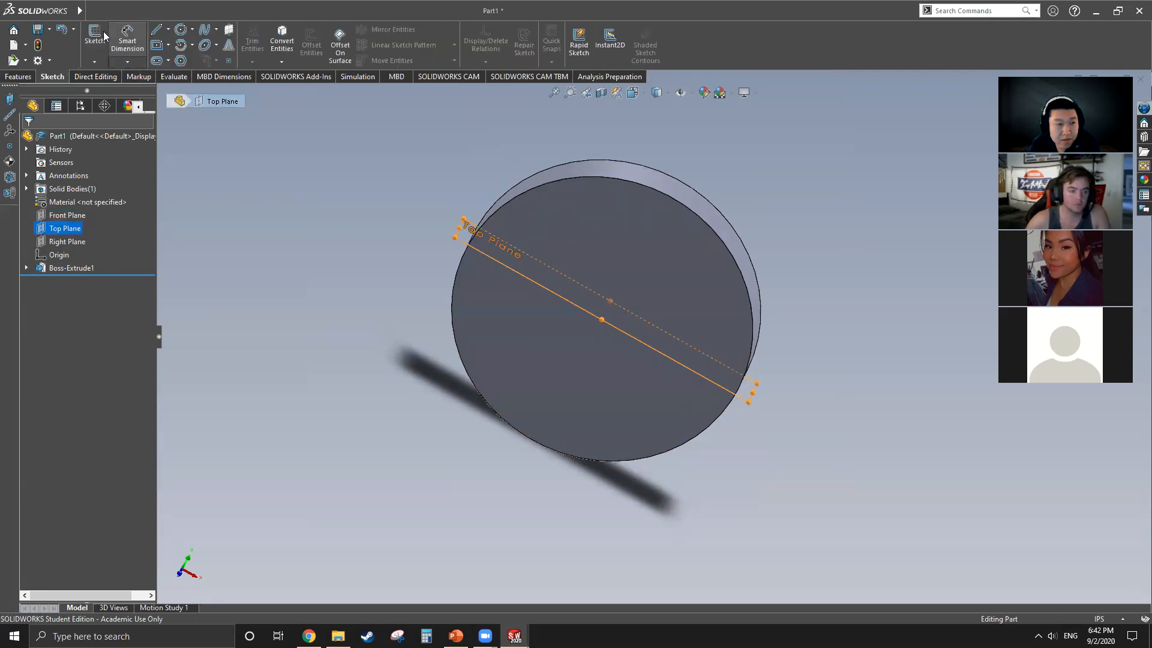
pyautogui.click(156, 30)
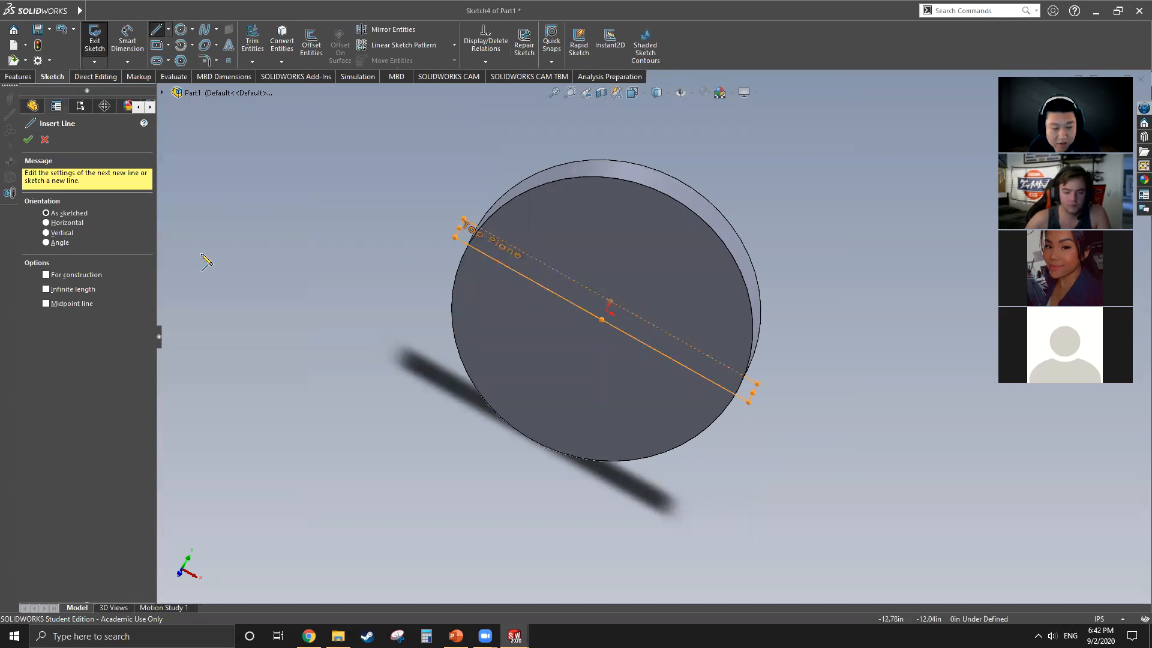
pyautogui.click(167, 93)
pyautogui.rightClick(208, 187)
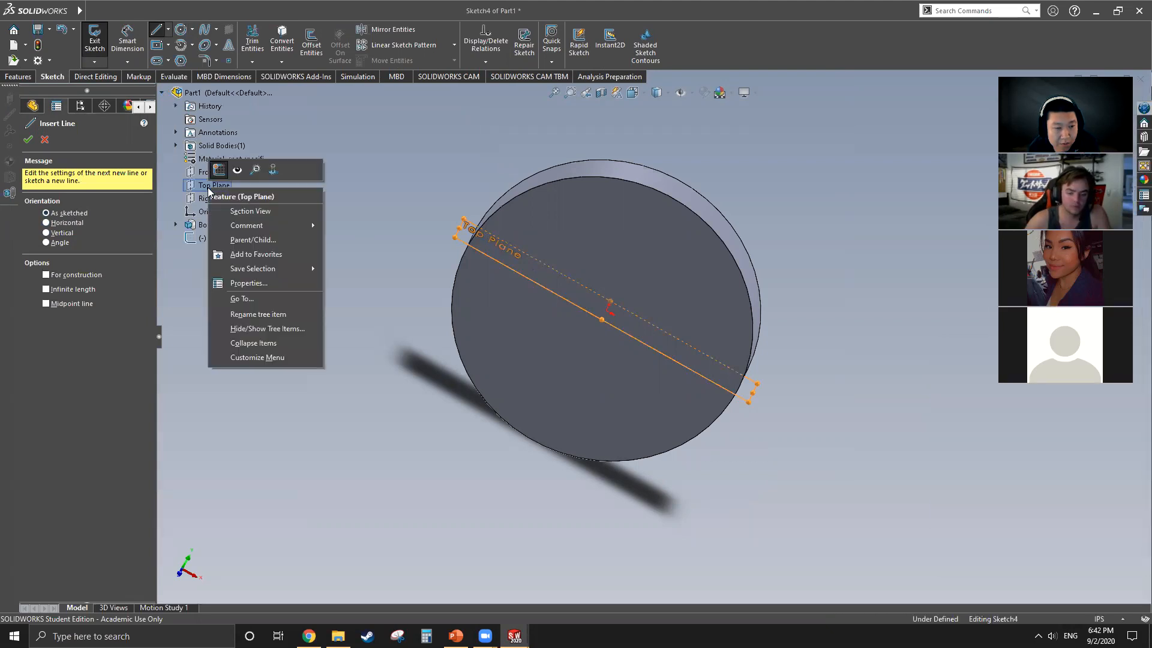
pyautogui.click(273, 171)
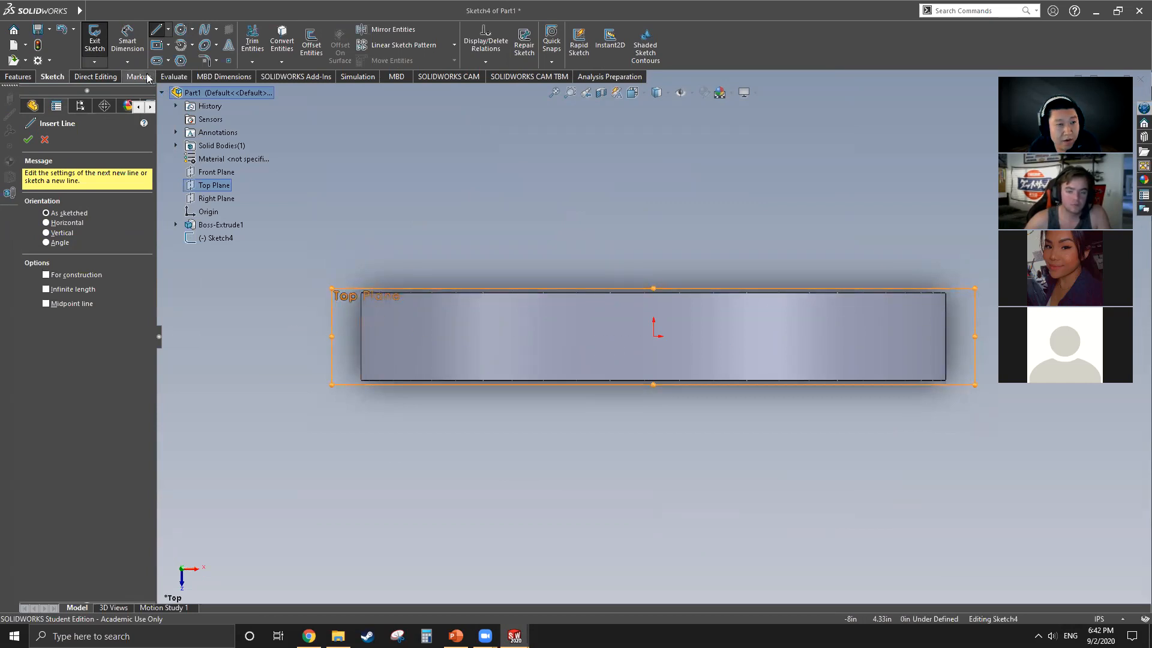
# Step: Draw a horizontal centerline about 11.8 in long through the origin, extending past both ends of the disc's edge-on outline
pyautogui.click(168, 29)
pyautogui.click(172, 60)
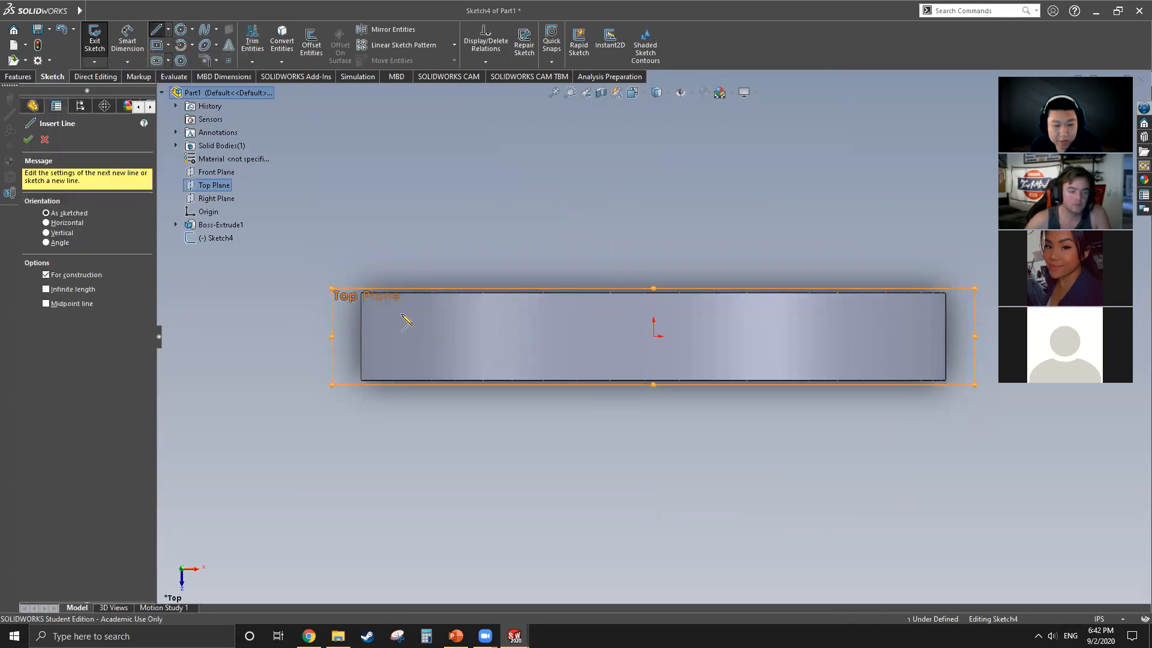
pyautogui.click(300, 336)
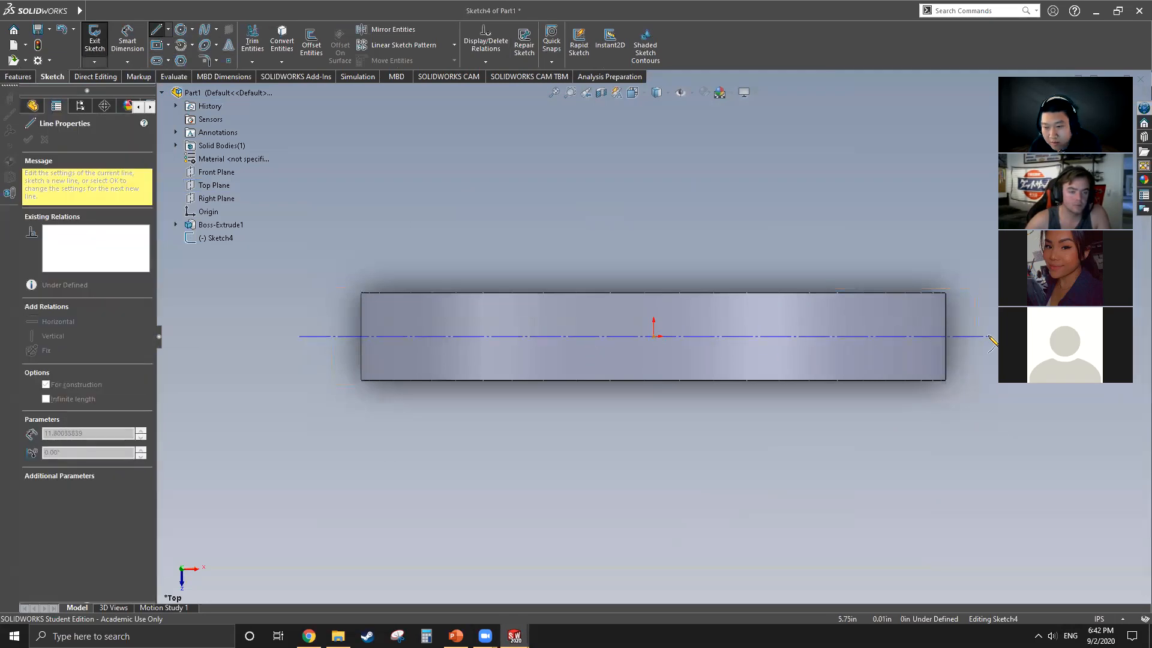
pyautogui.click(988, 336)
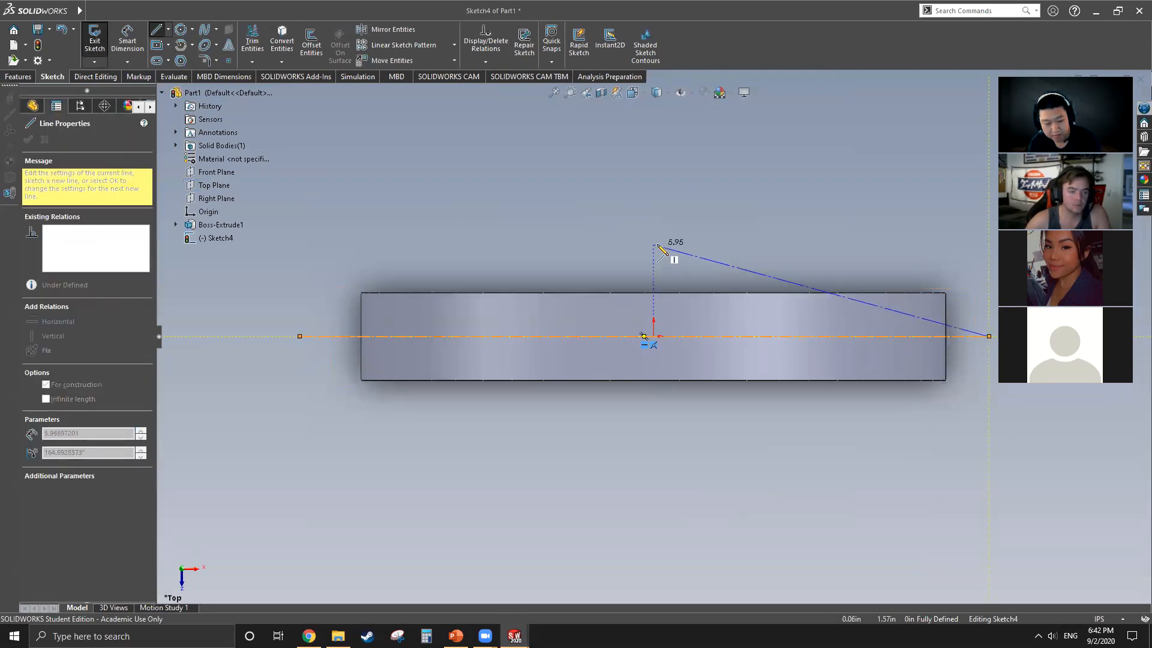
pyautogui.press('Escape')
pyautogui.press('Escape')
# Step: Draw a second centerline about 4.4 in long through the origin, perpendicular to the first and across the disc's thickness
pyautogui.moveTo(716, 252); pyautogui.dragTo(447, 275, button='middle')
pyautogui.press('alt')
pyautogui.scroll(4, 594, 311)
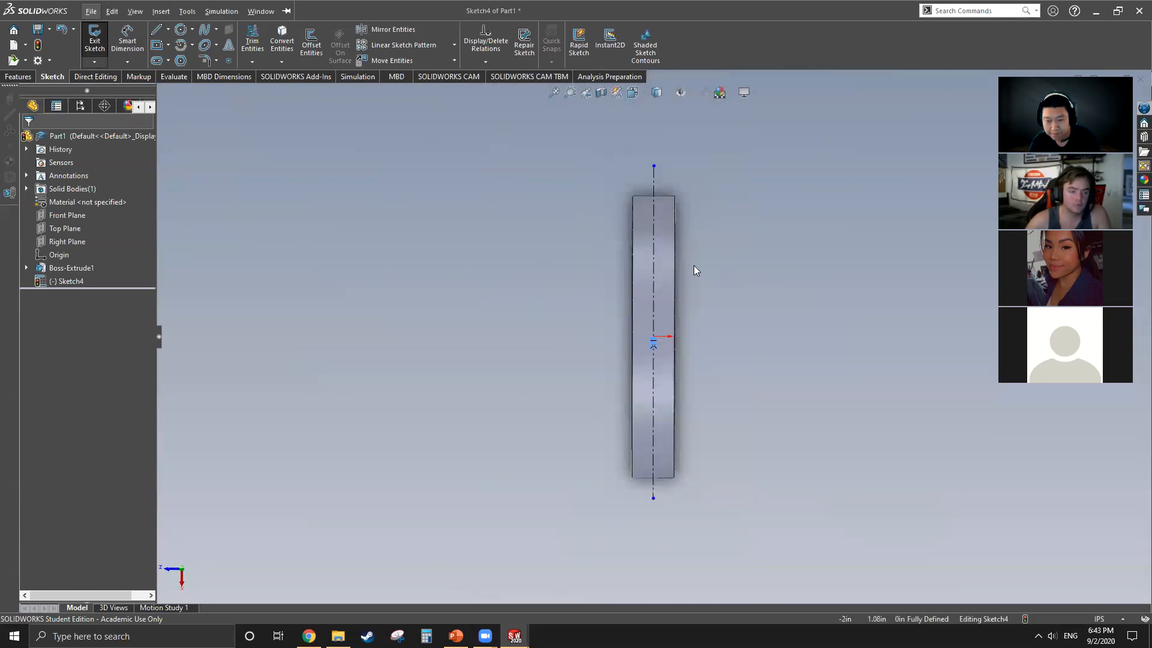
pyautogui.click(157, 29)
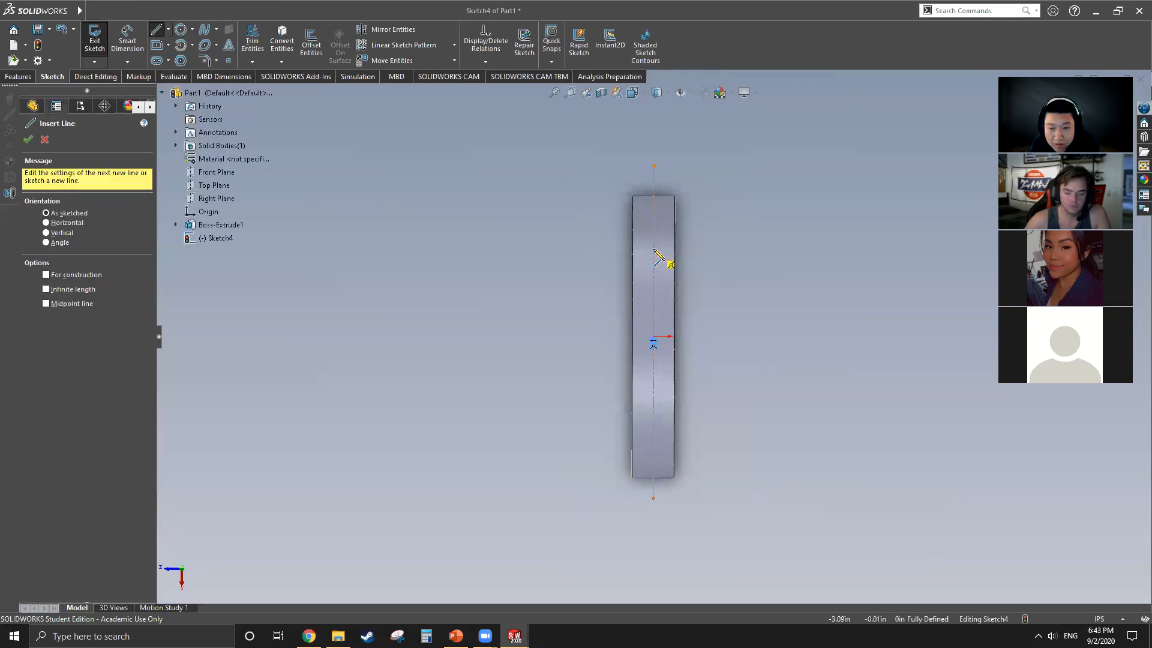
pyautogui.click(168, 30)
pyautogui.click(183, 59)
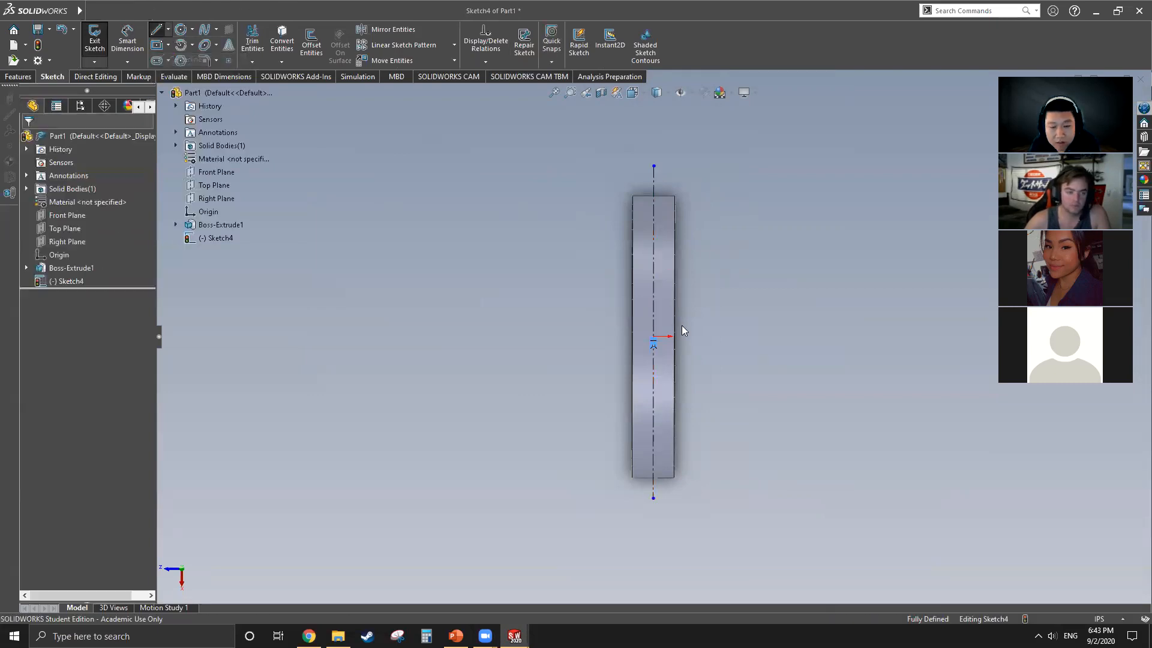
pyautogui.click(588, 336)
pyautogui.click(712, 337)
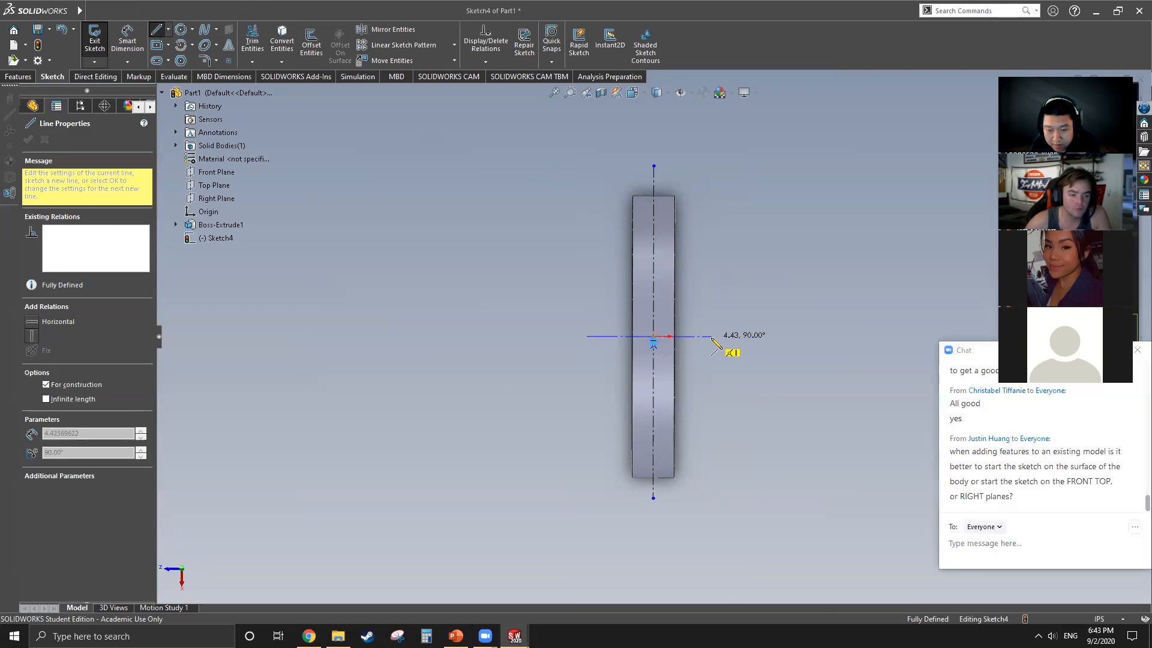
pyautogui.press('Escape')
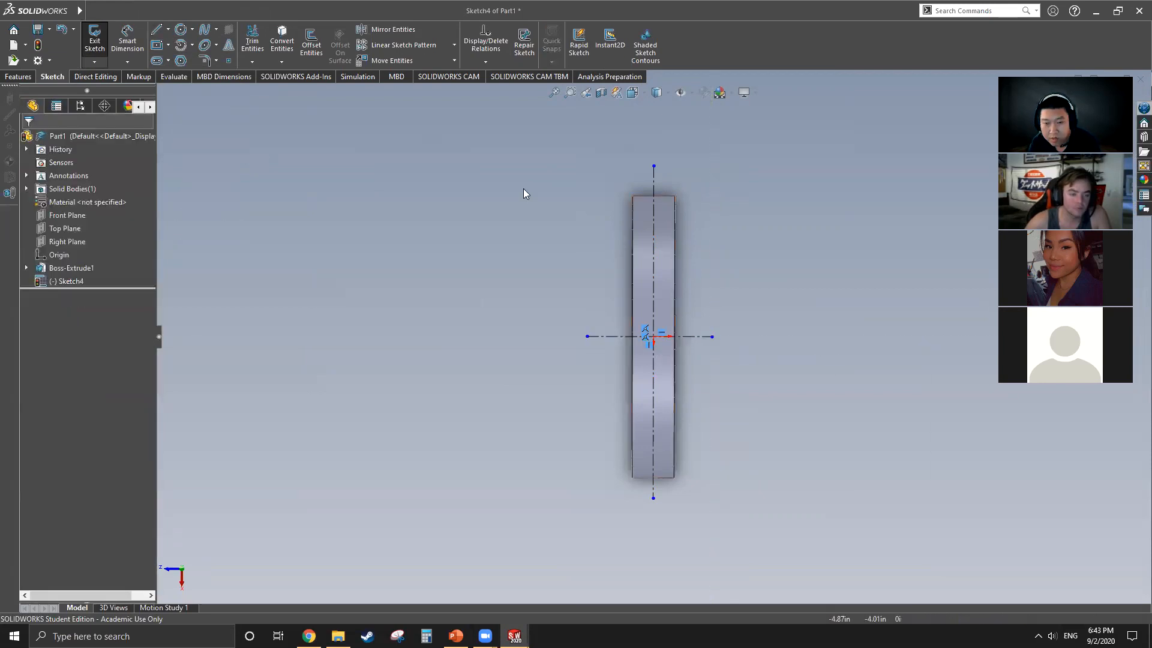
# Step: Draw a slanted line inward from the disc's rim edge, continued by a line about 0.26 in long that ends square on the long centerline
pyautogui.click(157, 30)
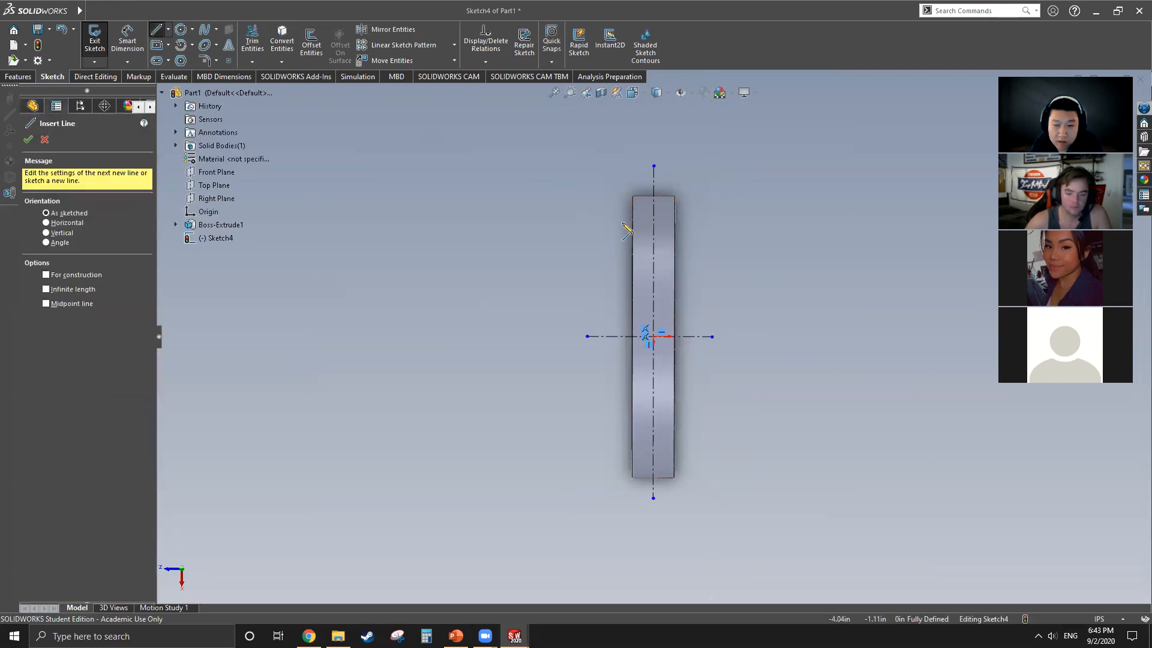
pyautogui.scroll(-5, 677, 178)
pyautogui.scroll(7, 629, 226)
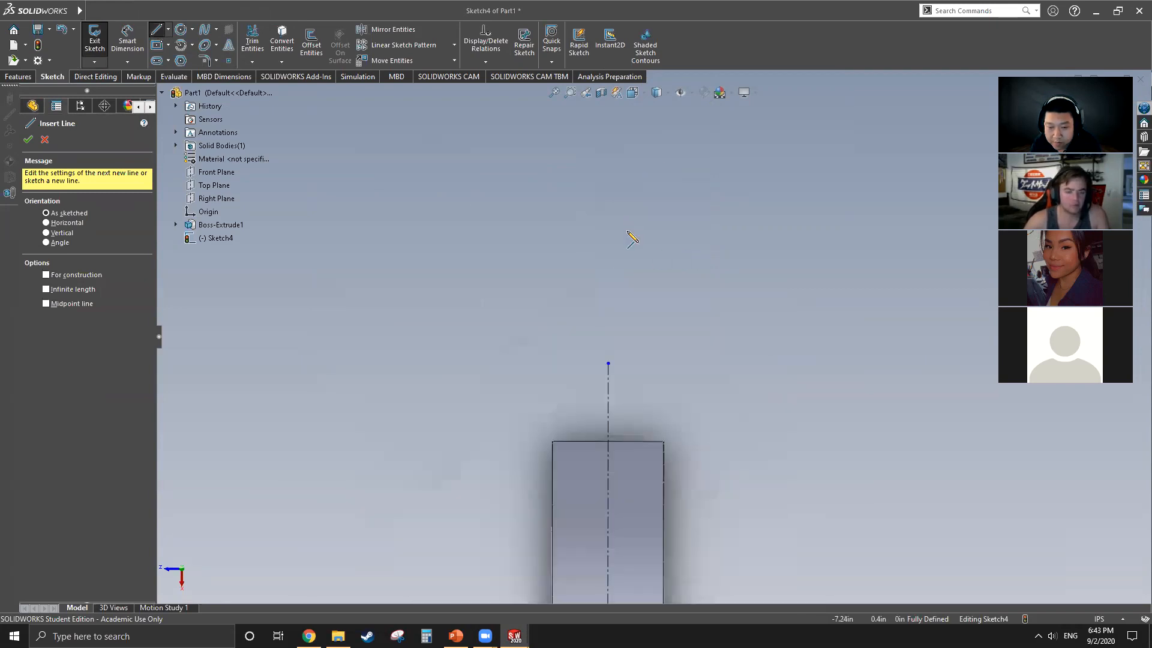
pyautogui.scroll(-4, 634, 511)
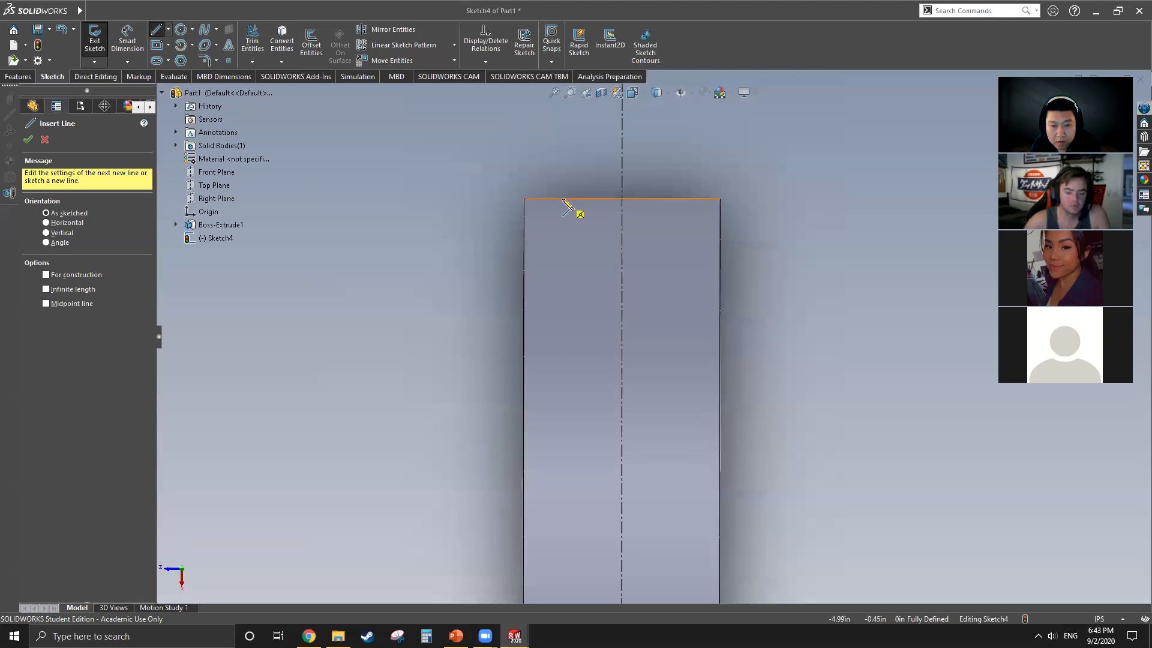
pyautogui.moveTo(563, 199); pyautogui.dragTo(587, 278)
pyautogui.click(622, 278)
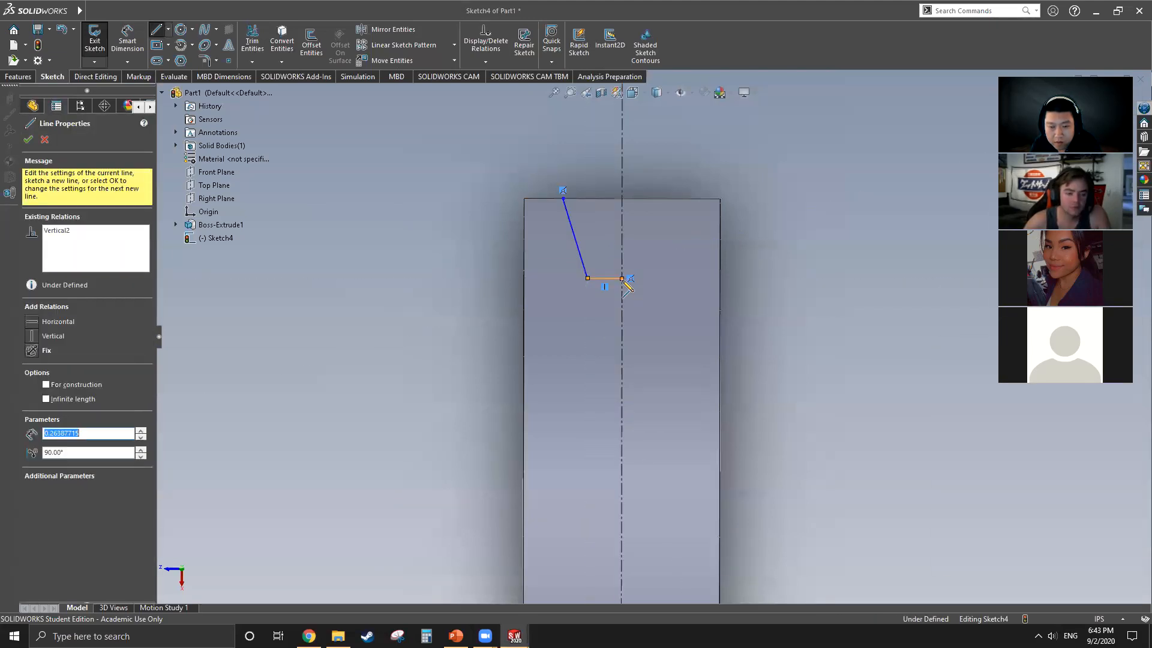
pyautogui.press('Escape')
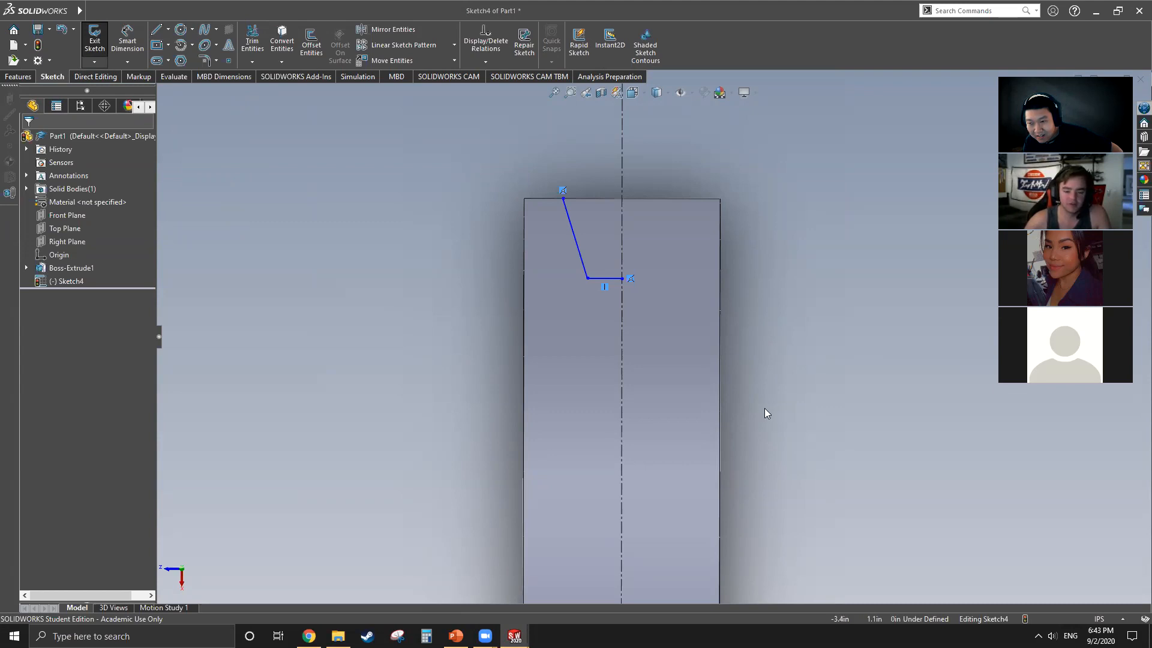
# Step: Examine the half-groove lines against the disc and the Top Plane, viewing them tilted, normal to the plane and up close
pyautogui.scroll(3, 729, 398)
pyautogui.moveTo(727, 401)
pyautogui.mouseDown(button='middle')
pyautogui.moveTo(742, 404)
pyautogui.moveTo(704, 464)
pyautogui.mouseUp(button='middle')
pyautogui.moveTo(702, 386); pyautogui.dragTo(749, 388, button='middle')
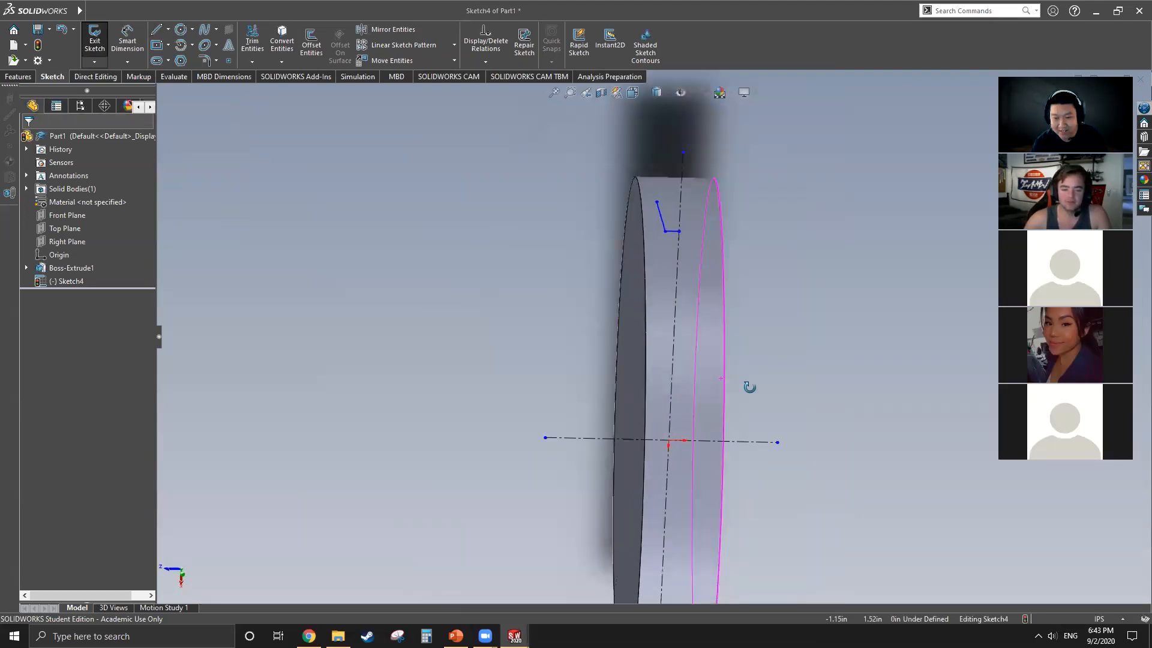
pyautogui.rightClick(72, 227)
pyautogui.click(138, 208)
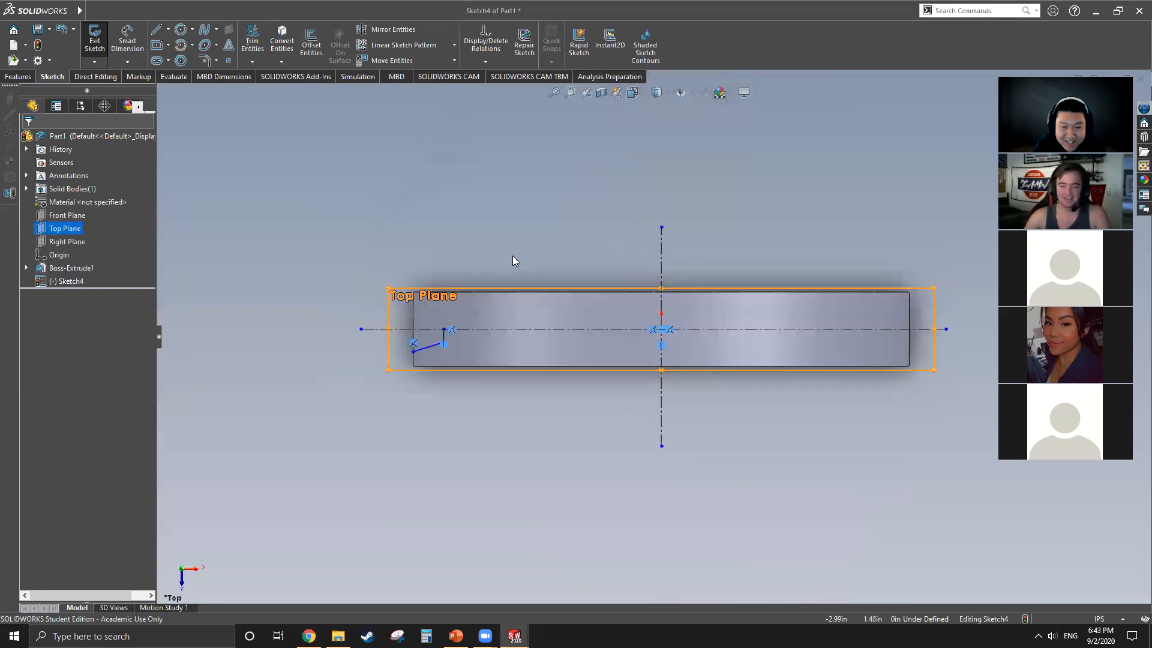
pyautogui.moveTo(556, 226); pyautogui.dragTo(290, 347, button='middle')
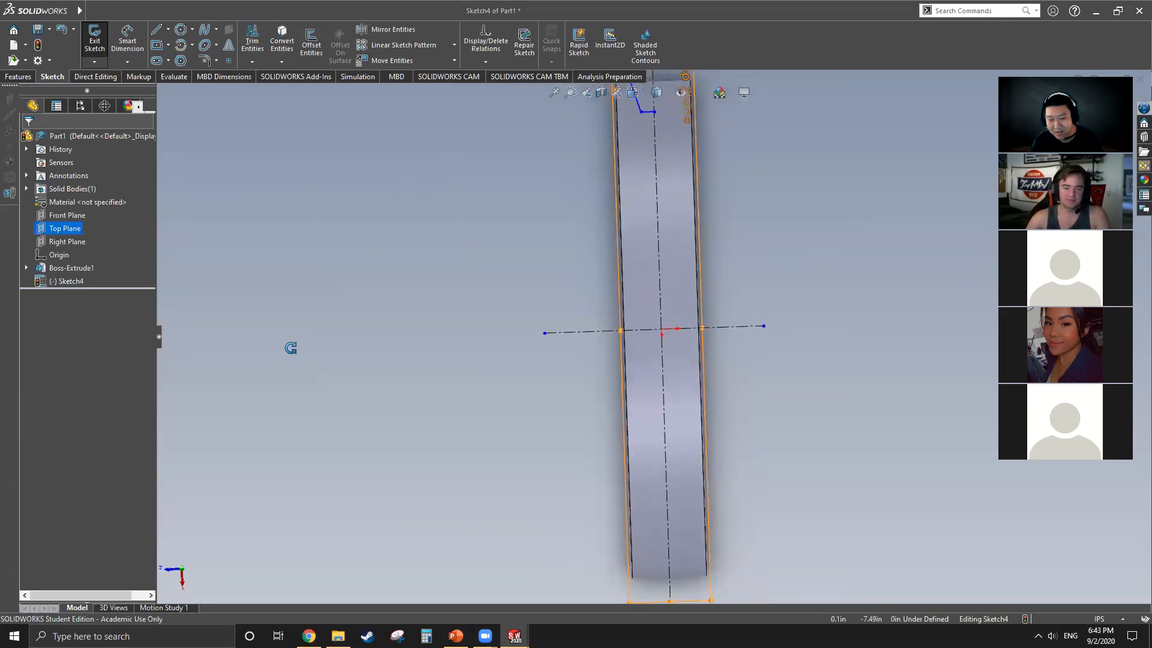
pyautogui.keyDown('alt'); pyautogui.moveTo(779, 331); pyautogui.dragTo(776, 342, button='middle'); pyautogui.keyUp('alt')
pyautogui.scroll(-6, 664, 173)
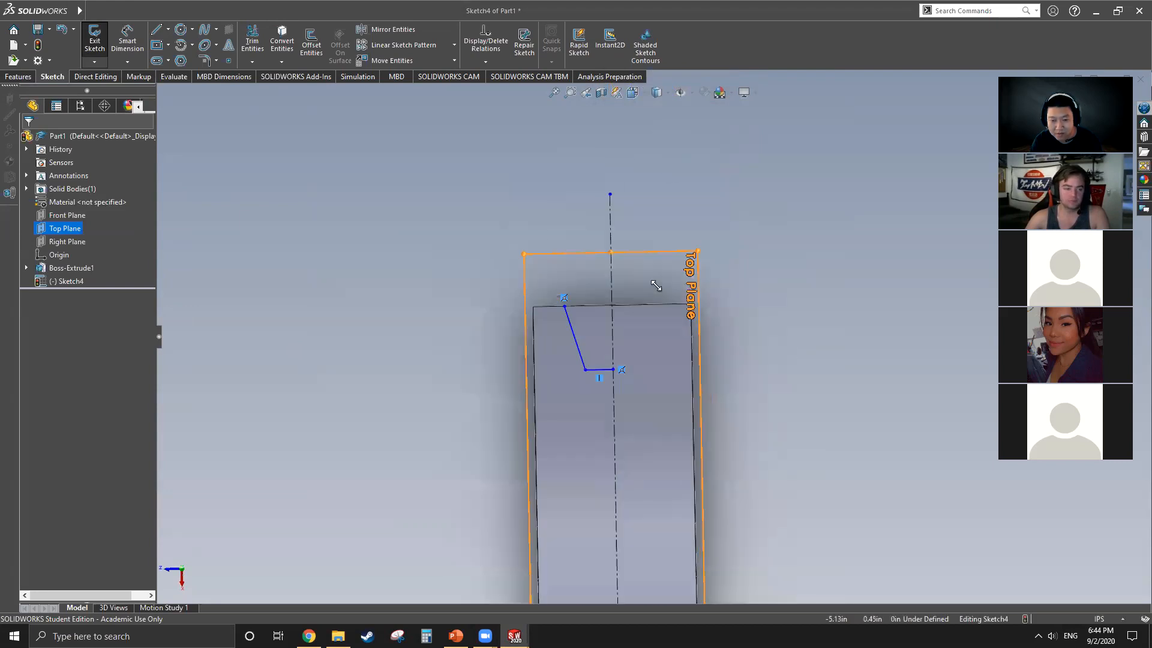
pyautogui.scroll(2, 682, 354)
pyautogui.keyDown('alt'); pyautogui.moveTo(775, 379); pyautogui.dragTo(773, 382, button='middle'); pyautogui.keyUp('alt')
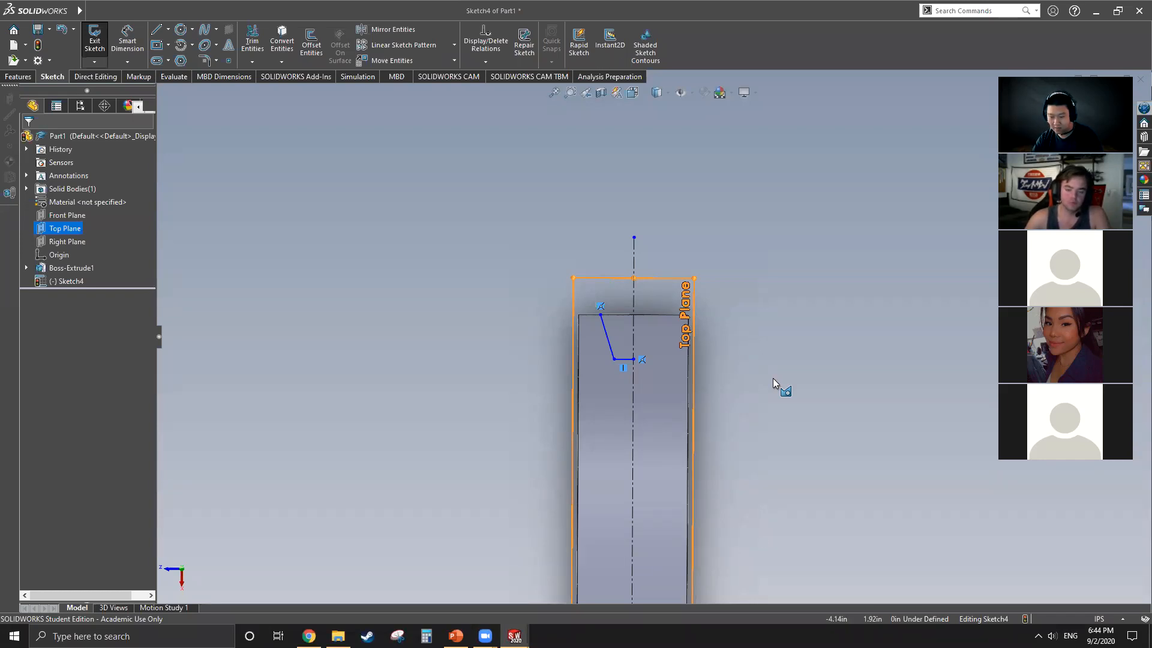
pyautogui.moveTo(804, 358)
pyautogui.mouseDown(button='middle')
pyautogui.moveTo(834, 355)
pyautogui.moveTo(798, 362)
pyautogui.mouseUp(button='middle')
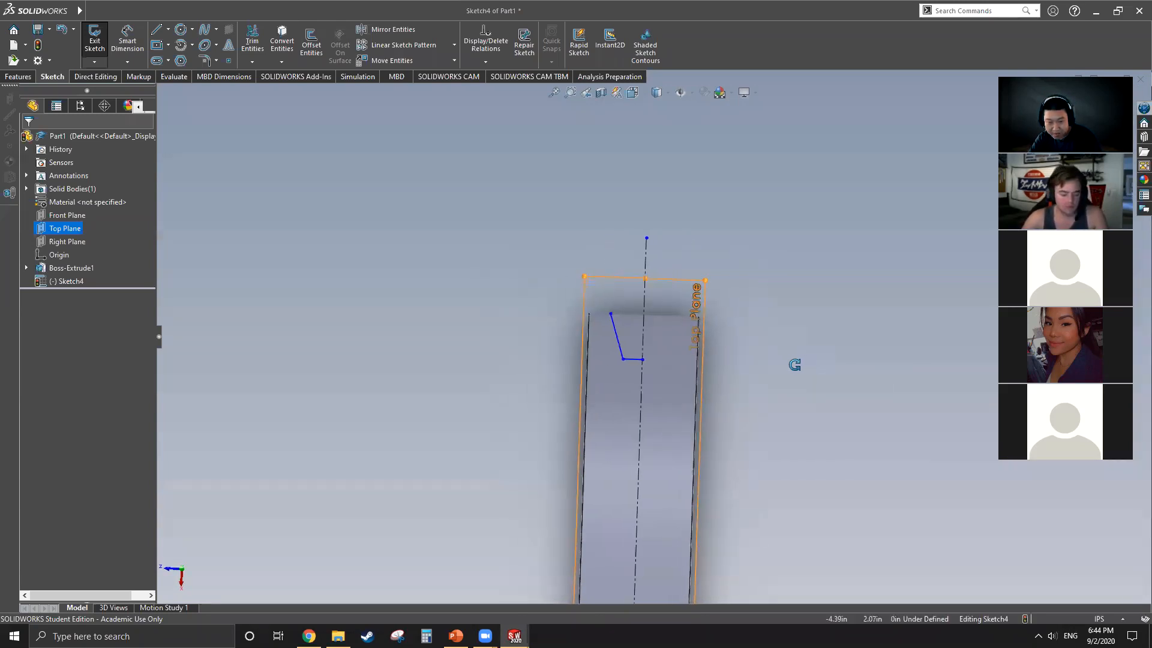
# Step: Move the slanted line slightly farther from the long centerline
pyautogui.press('alt')
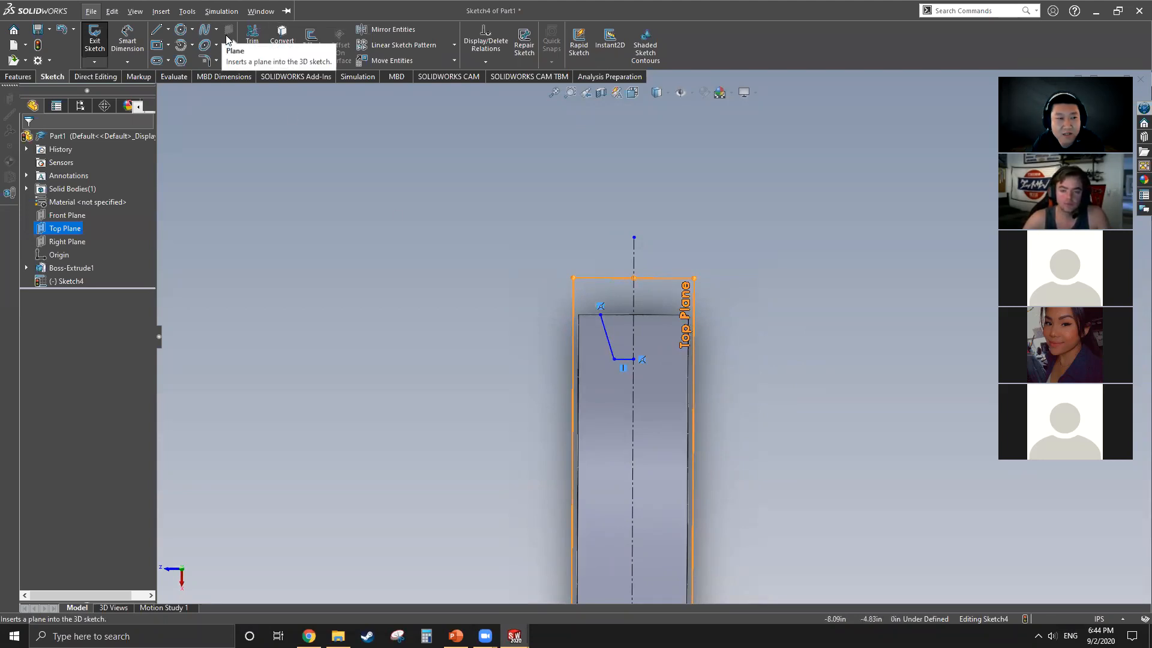
pyautogui.click(139, 41)
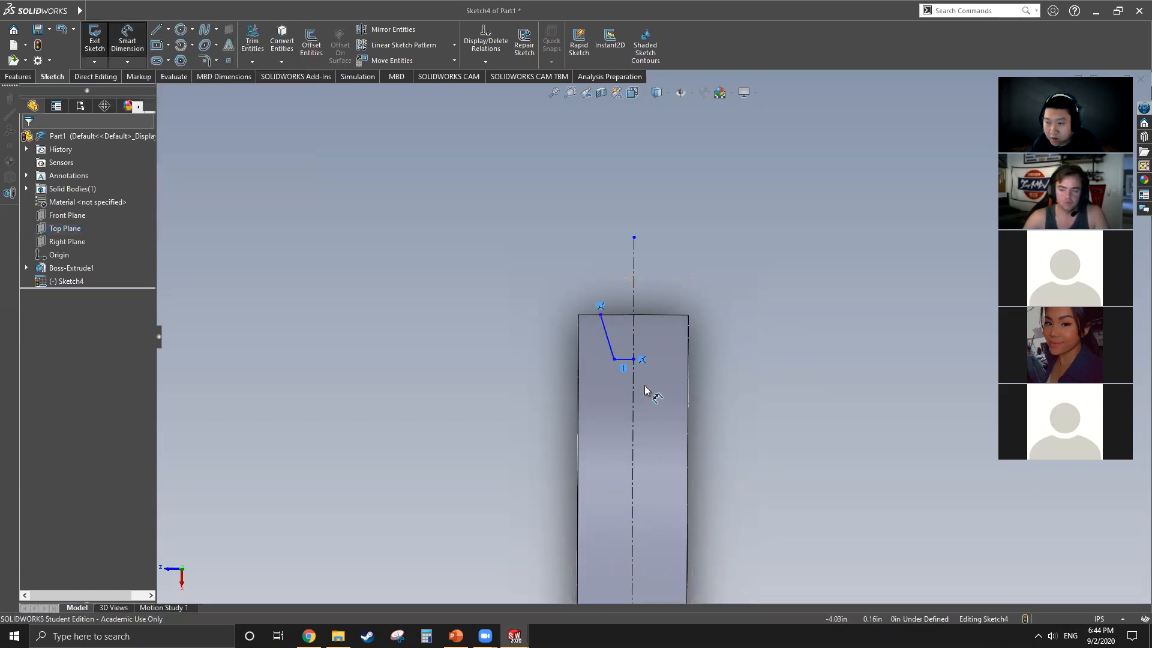
pyautogui.press('Escape')
pyautogui.moveTo(608, 339)
pyautogui.mouseDown()
pyautogui.moveTo(596, 353)
pyautogui.moveTo(617, 356)
pyautogui.moveTo(607, 353)
pyautogui.mouseUp()
pyautogui.click(448, 225)
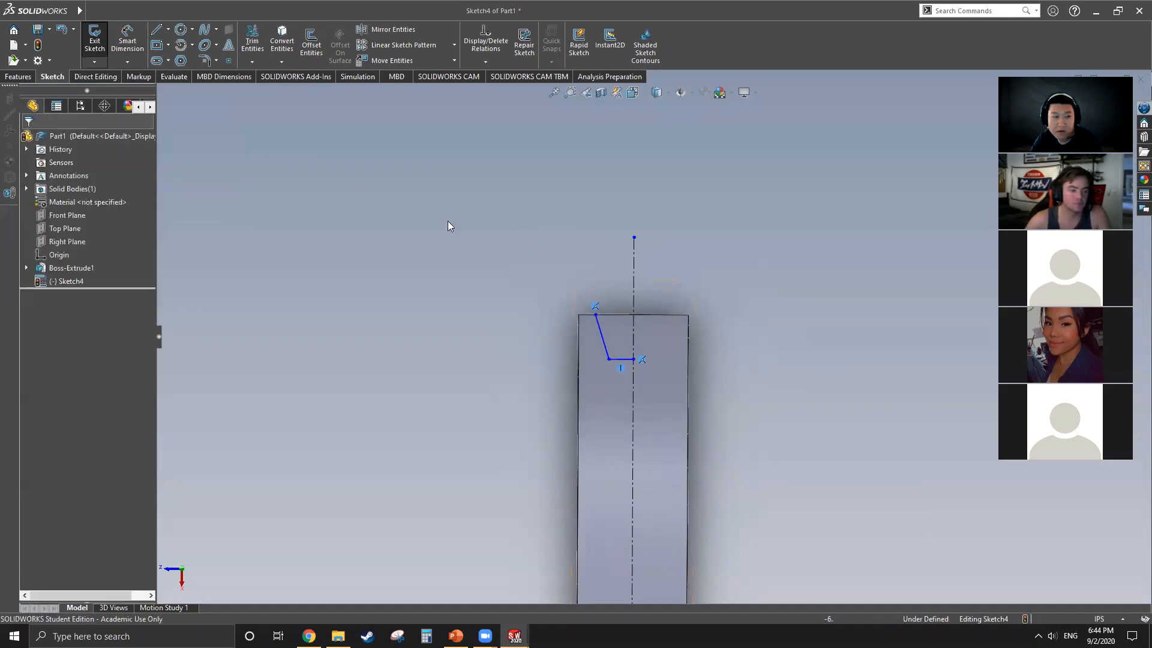
# Step: Dimension the distance from the slanted line's rim endpoint to the long centerline as 1 in
pyautogui.click(127, 39)
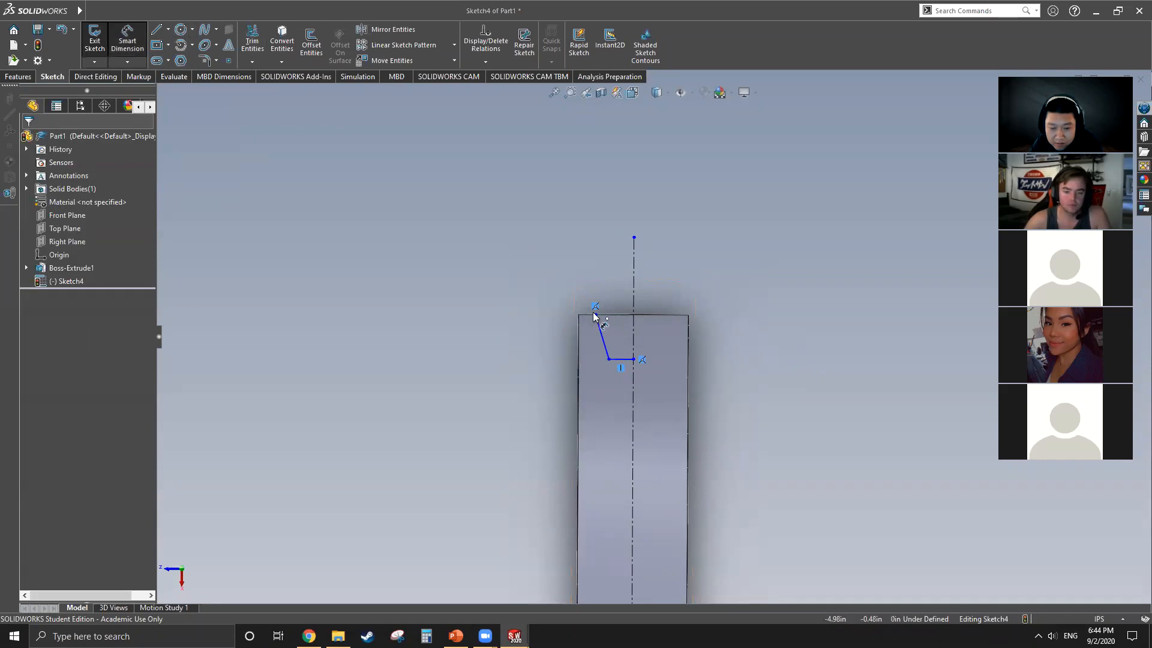
pyautogui.click(633, 300)
pyautogui.click(595, 314)
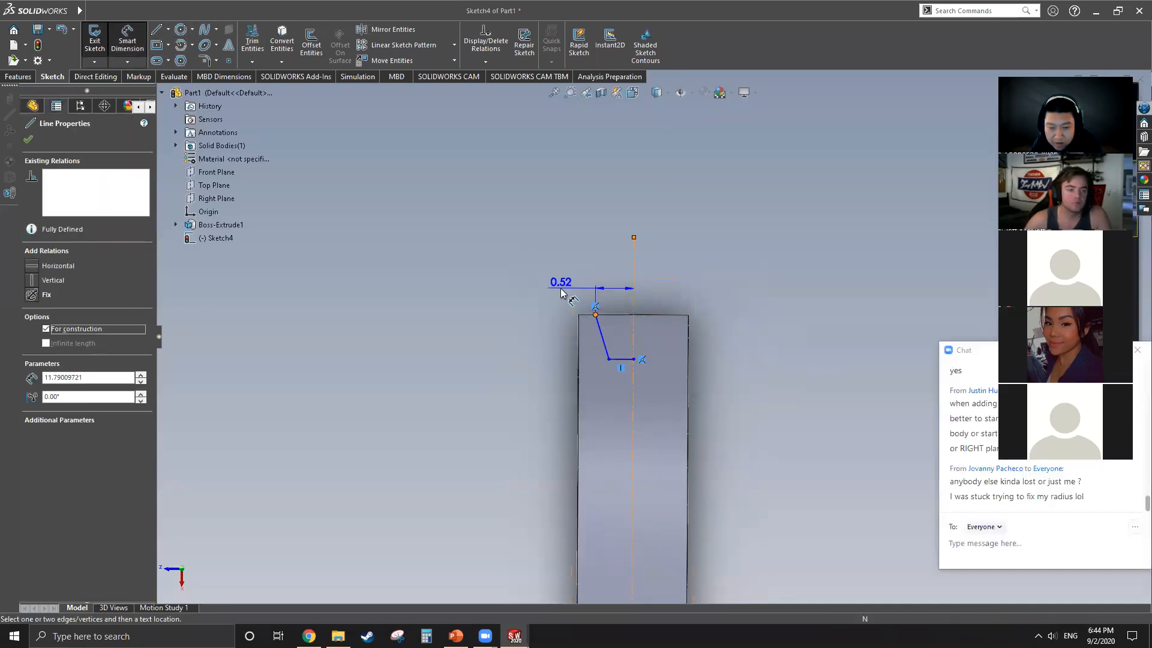
pyautogui.click(561, 299)
pyautogui.write('1')
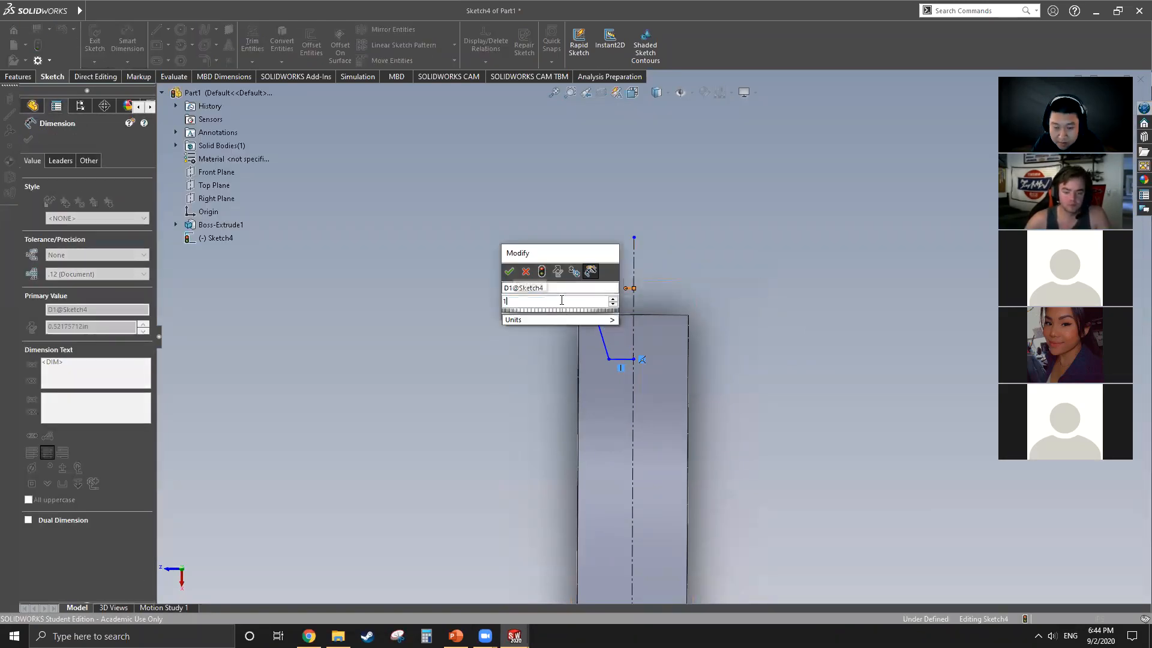
pyautogui.press('Return')
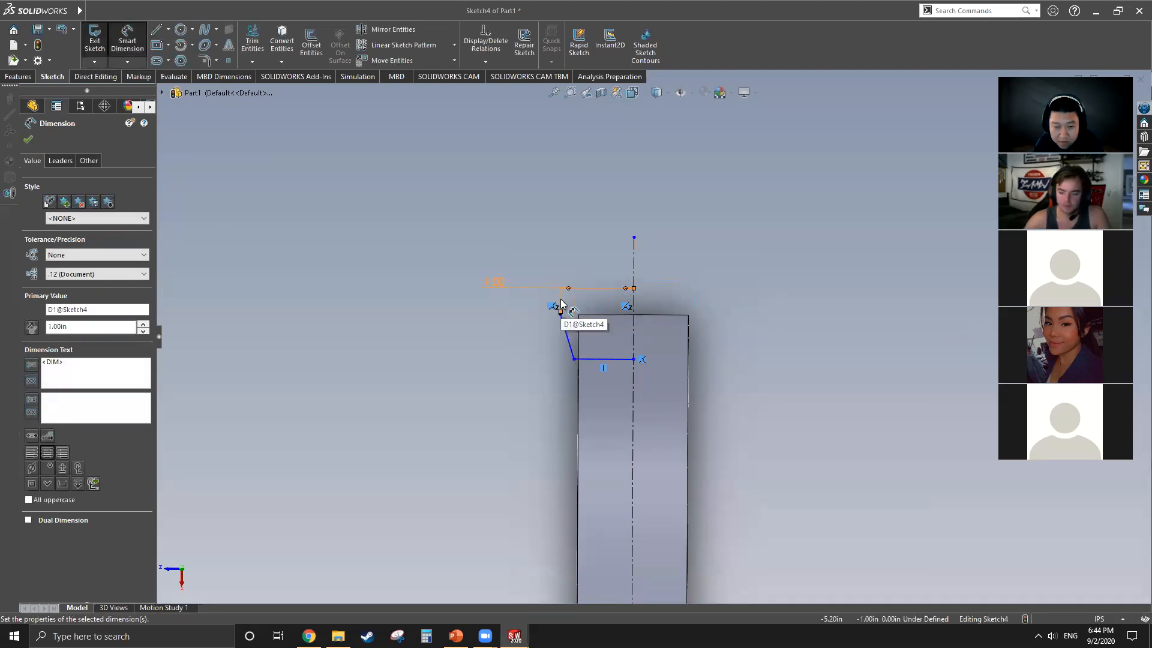
# Step: Set the distance from the rim endpoint to the long centerline to 0.75 in
pyautogui.doubleClick(495, 282)
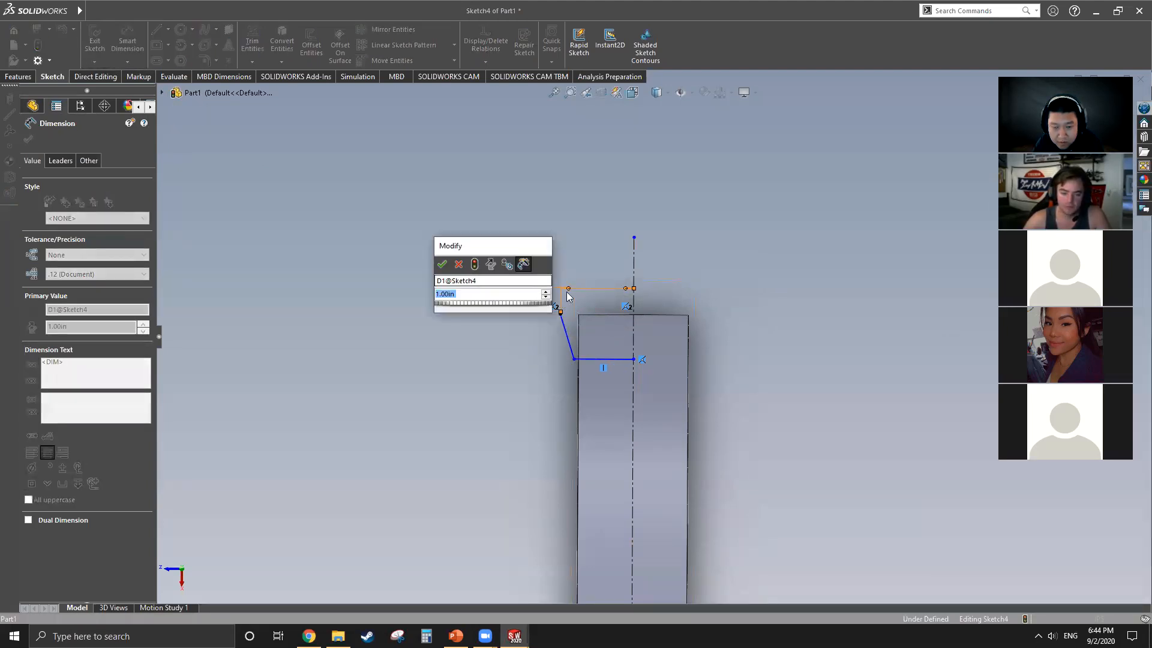
pyautogui.scroll(-3, 576, 300)
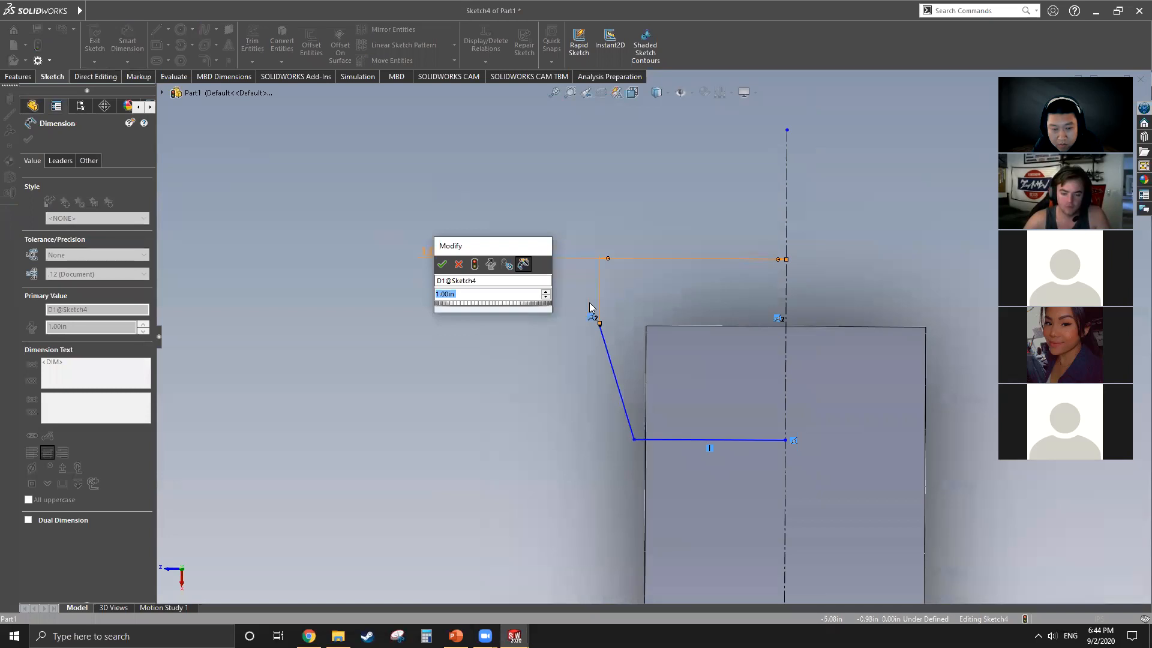
pyautogui.write('.75')
pyautogui.press('Return')
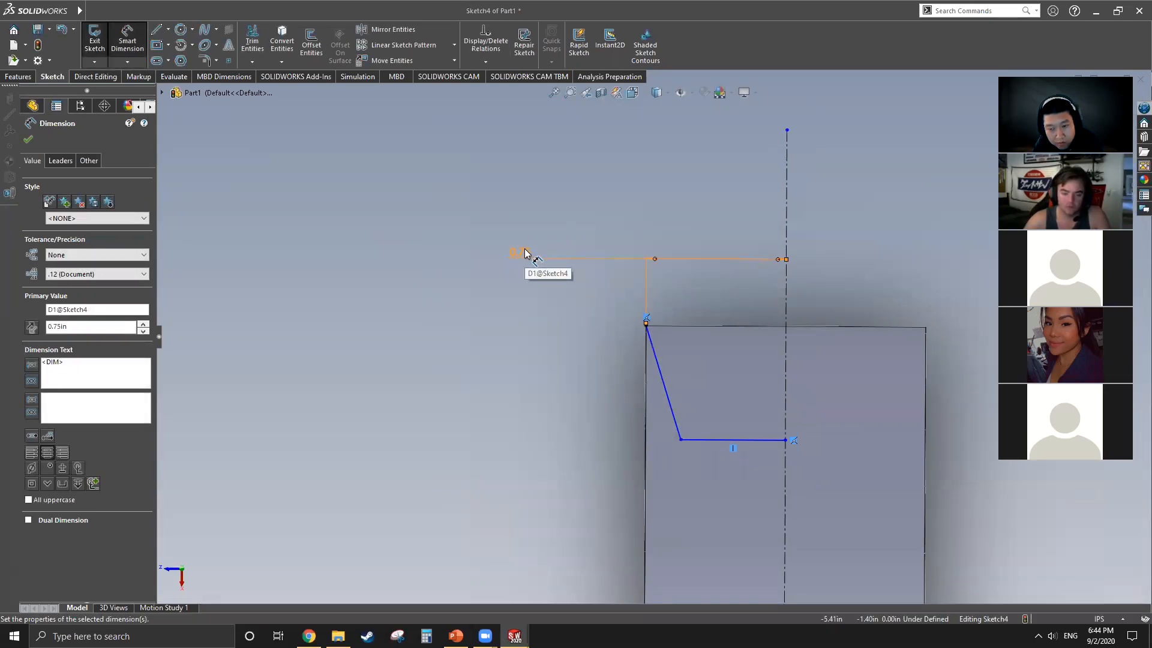
# Step: Set the distance from the slanted line's rim endpoint to the long centerline to 0.5 in
pyautogui.scroll(6, 523, 222)
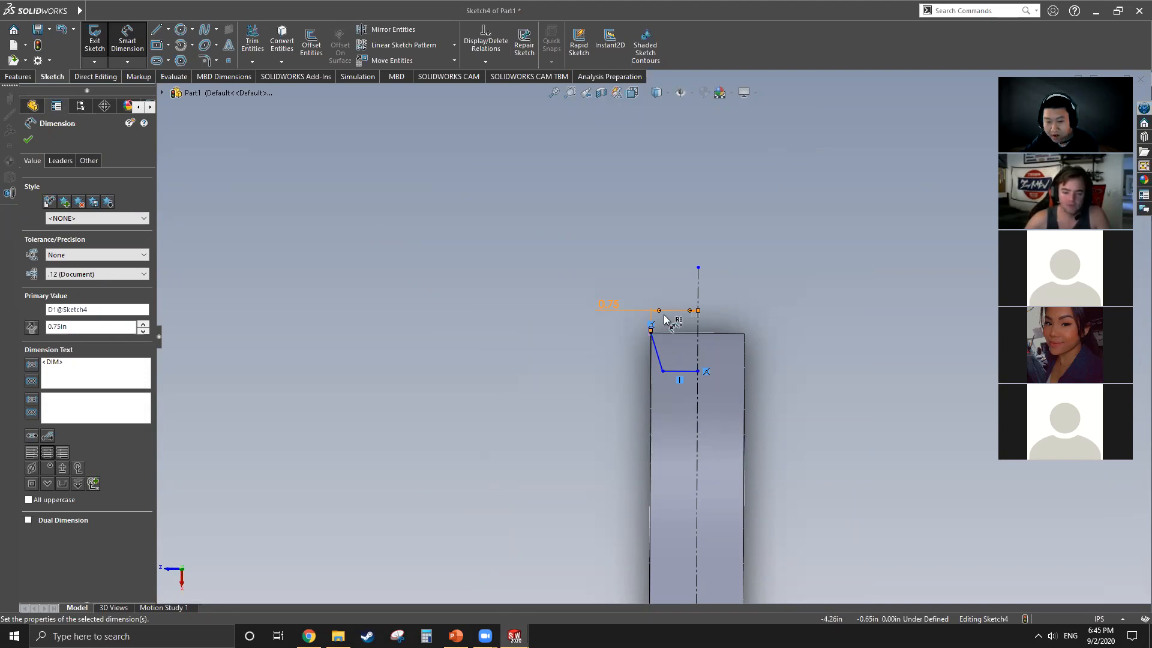
pyautogui.doubleClick(609, 305)
pyautogui.write('.5')
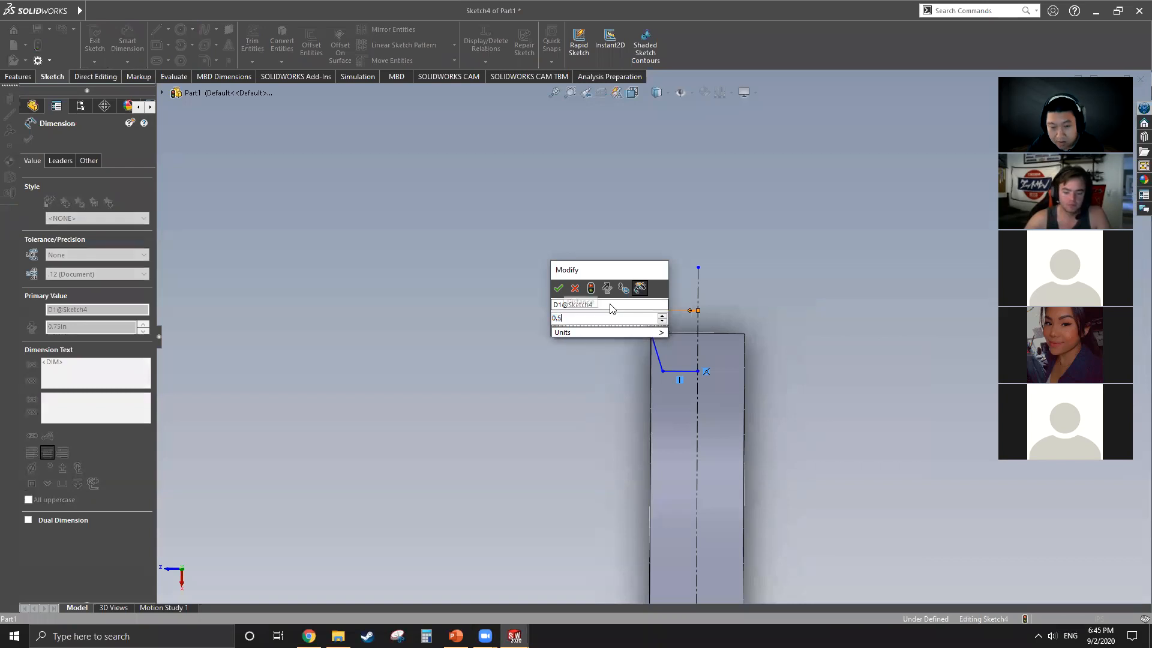
pyautogui.press('Return')
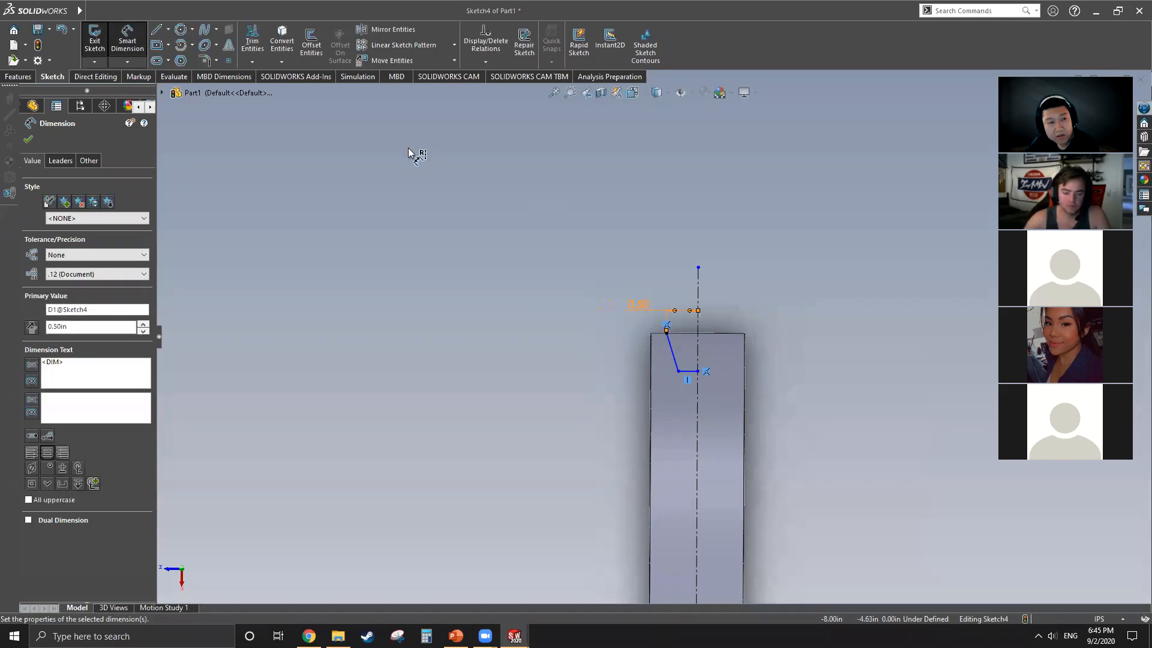
# Step: Dimension the distance from the slanted line's inner endpoint to the long centerline as 0.25 in
pyautogui.scroll(-5, 700, 403)
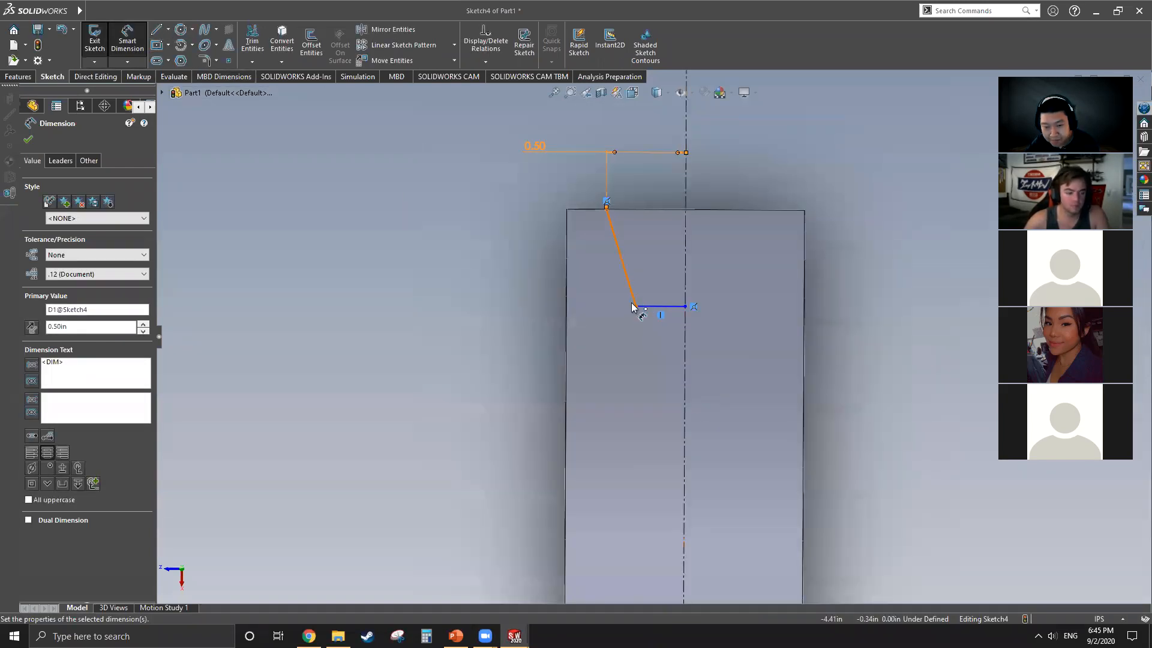
pyautogui.click(635, 306)
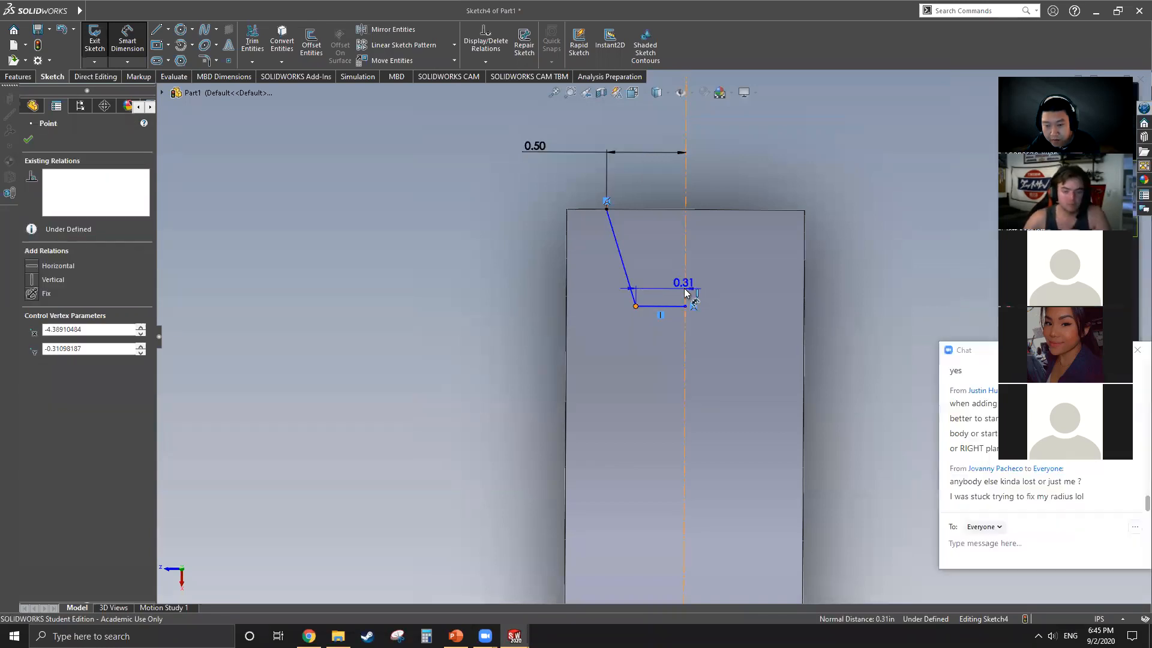
pyautogui.click(488, 255)
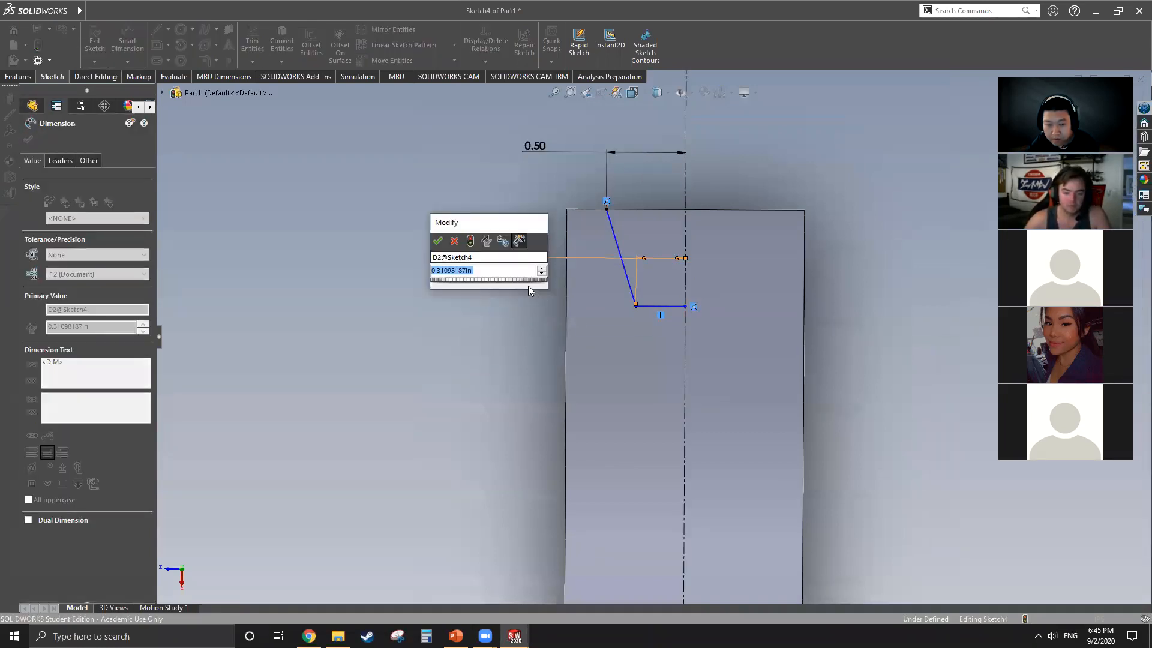
pyautogui.write('.25')
pyautogui.press('Return')
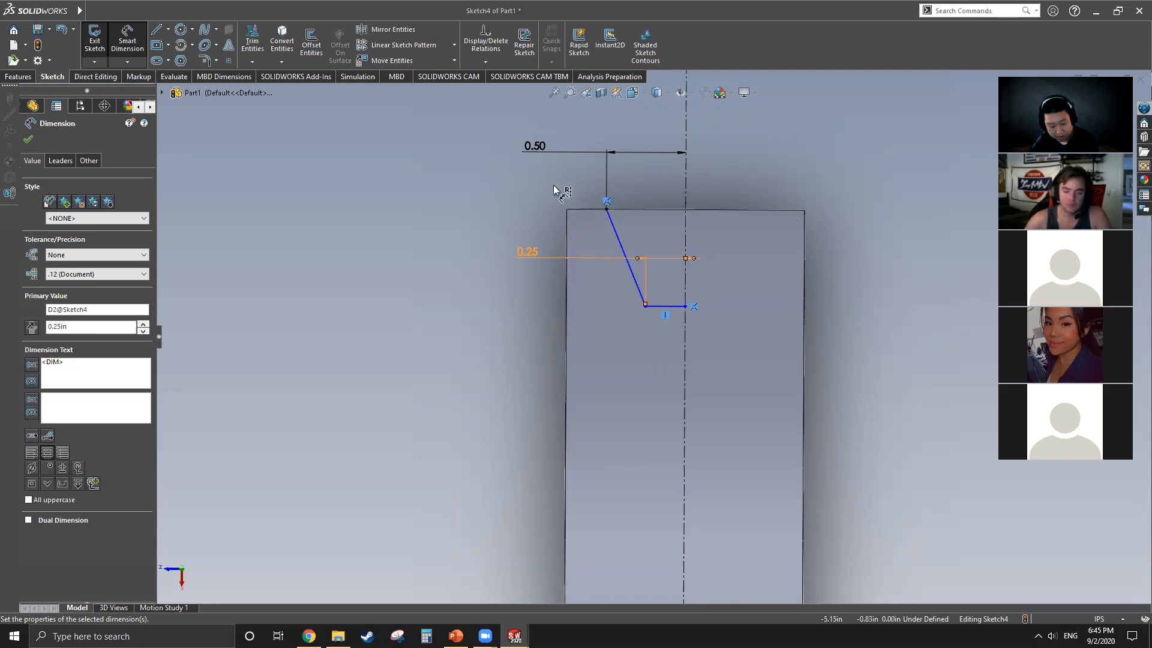
# Step: Dimension the groove depth between the short bottom line and the disc's rim edge as 0.75 in
pyautogui.click(666, 310)
pyautogui.click(583, 211)
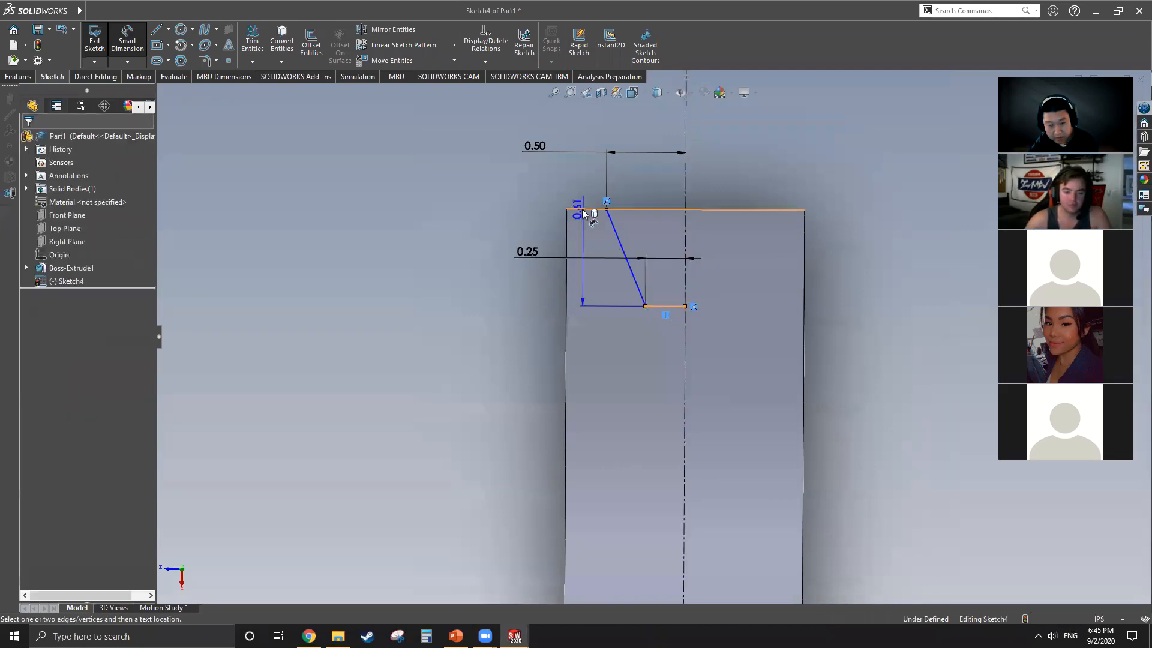
pyautogui.click(436, 348)
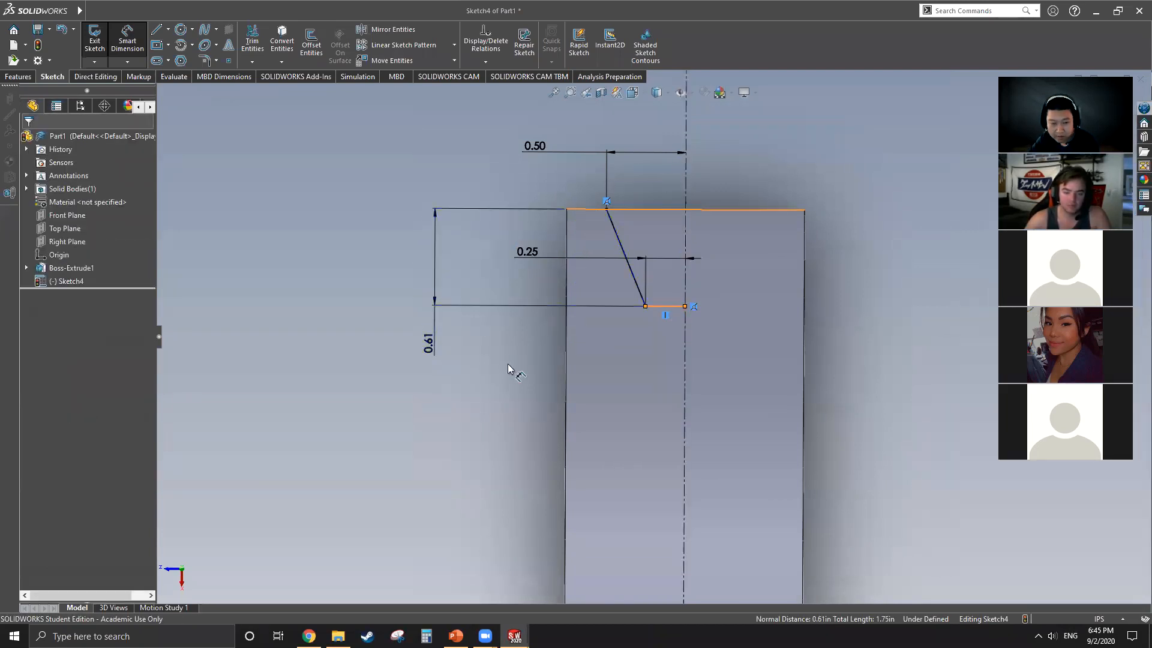
pyautogui.write('.75')
pyautogui.press('Return')
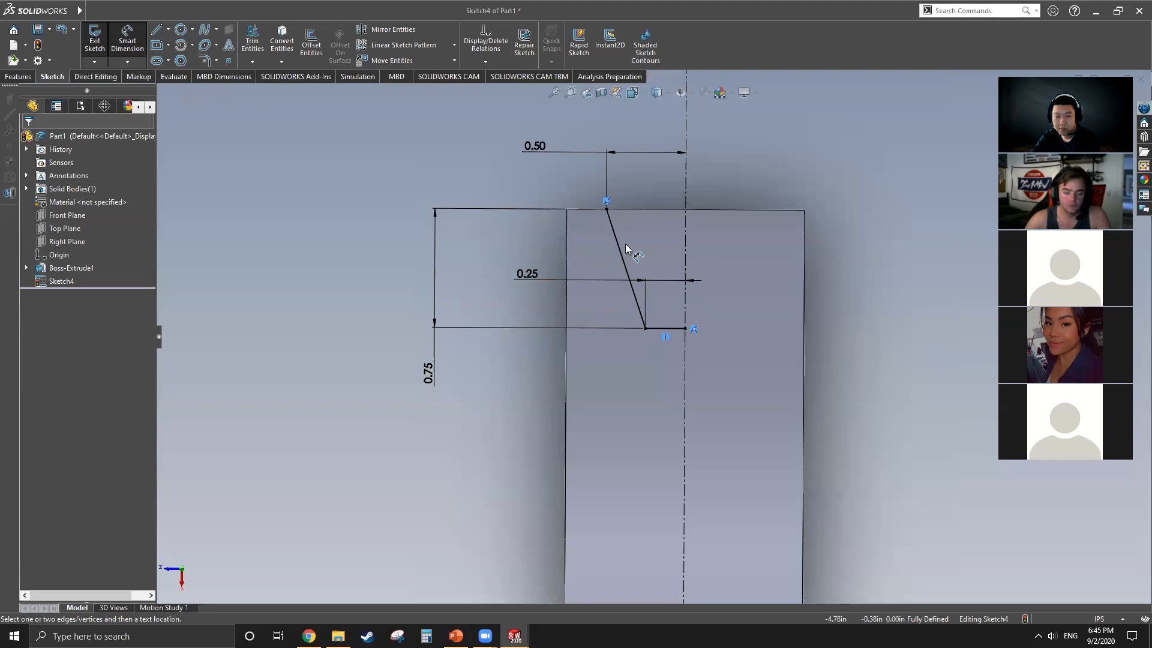
pyautogui.scroll(2, 642, 321)
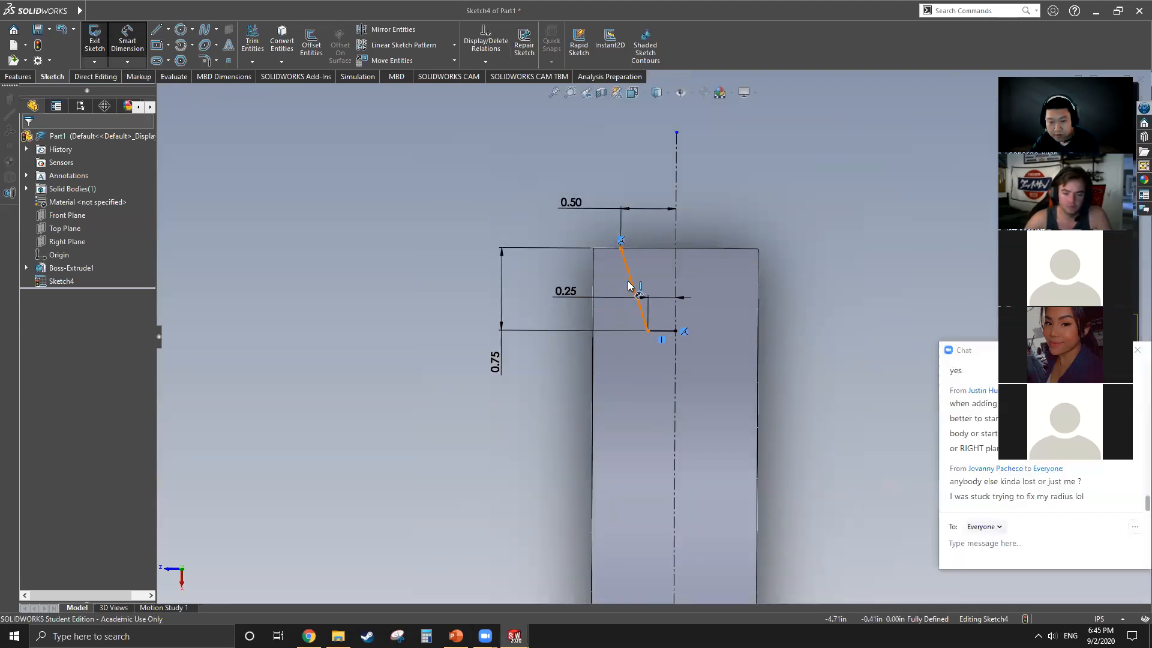
pyautogui.click(630, 286)
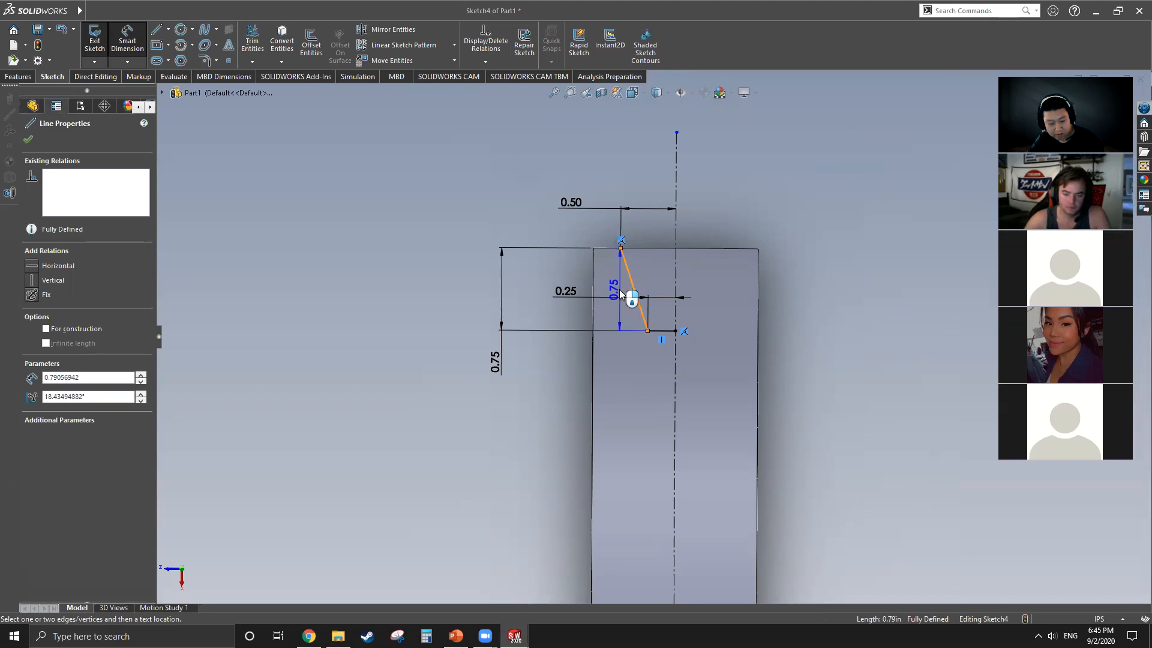
pyautogui.press('Escape')
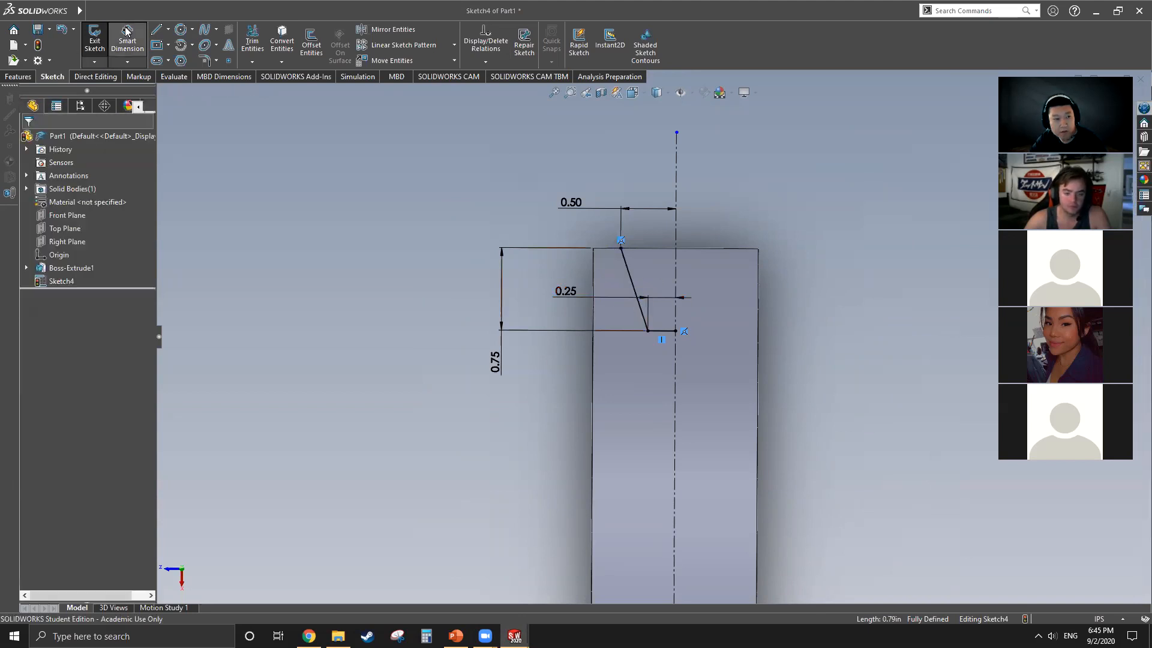
pyautogui.click(632, 281)
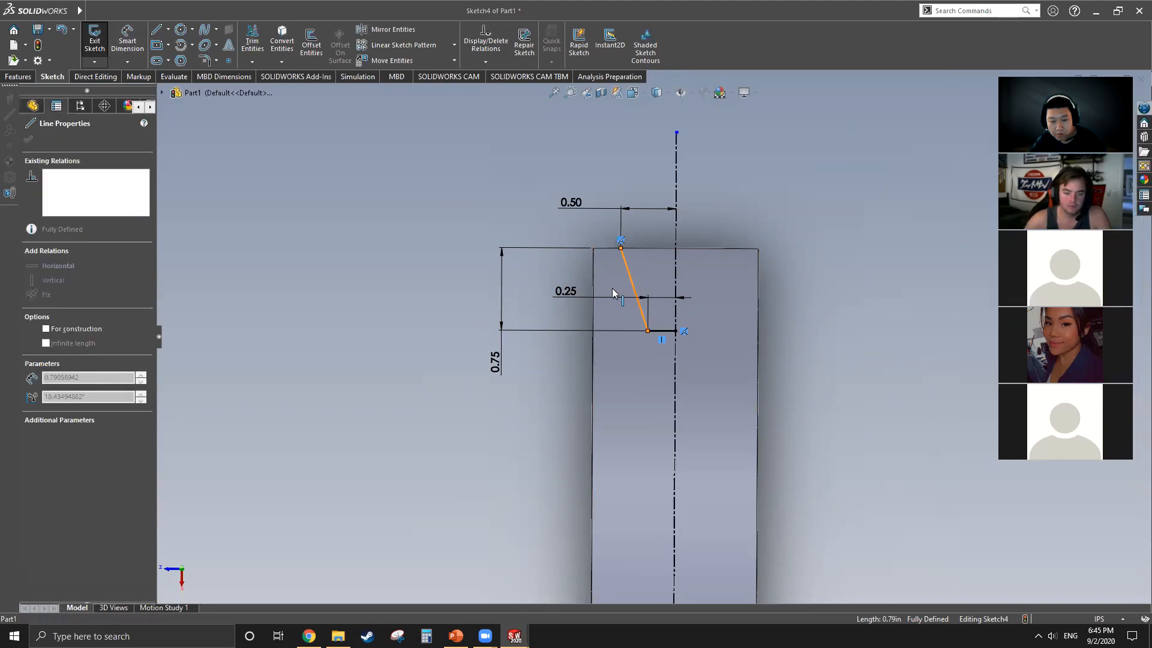
pyautogui.click(727, 155)
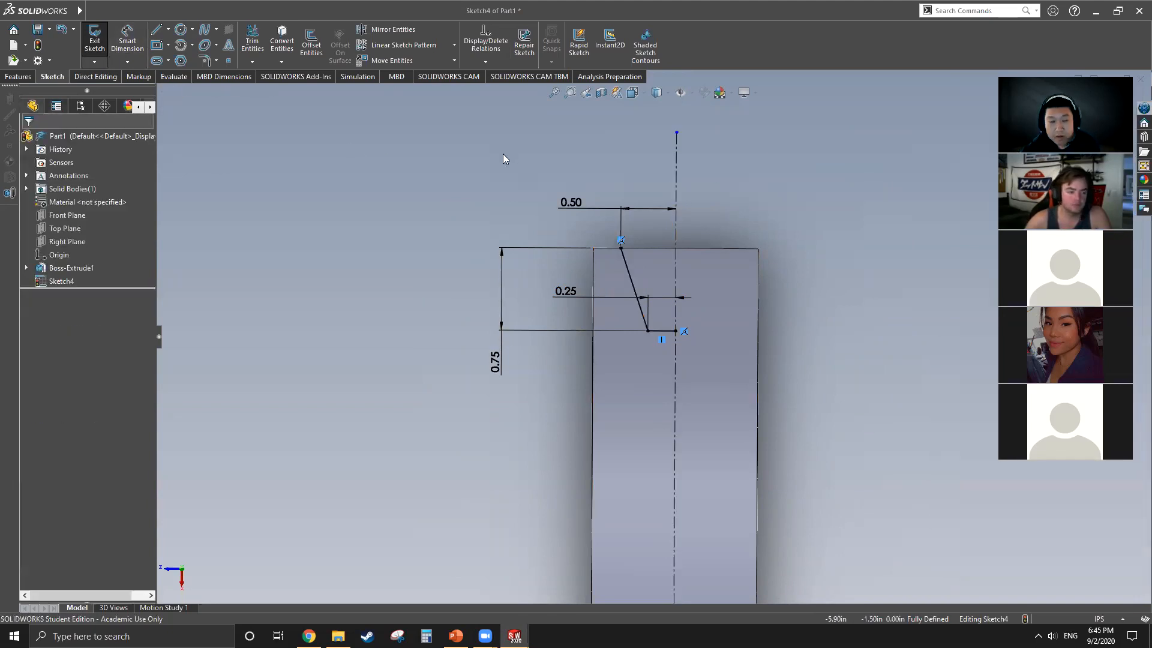
# Step: Mirror the slanted line and the short bottom line of the half-groove about the long centerline
pyautogui.click(377, 30)
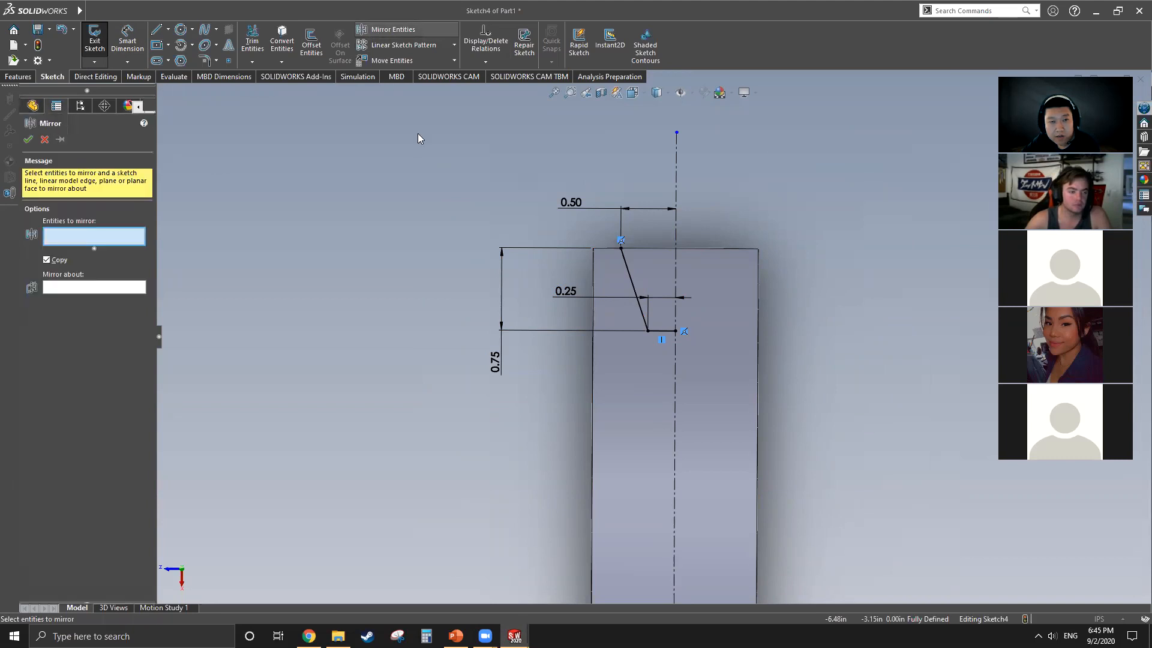
pyautogui.click(646, 324)
pyautogui.click(660, 331)
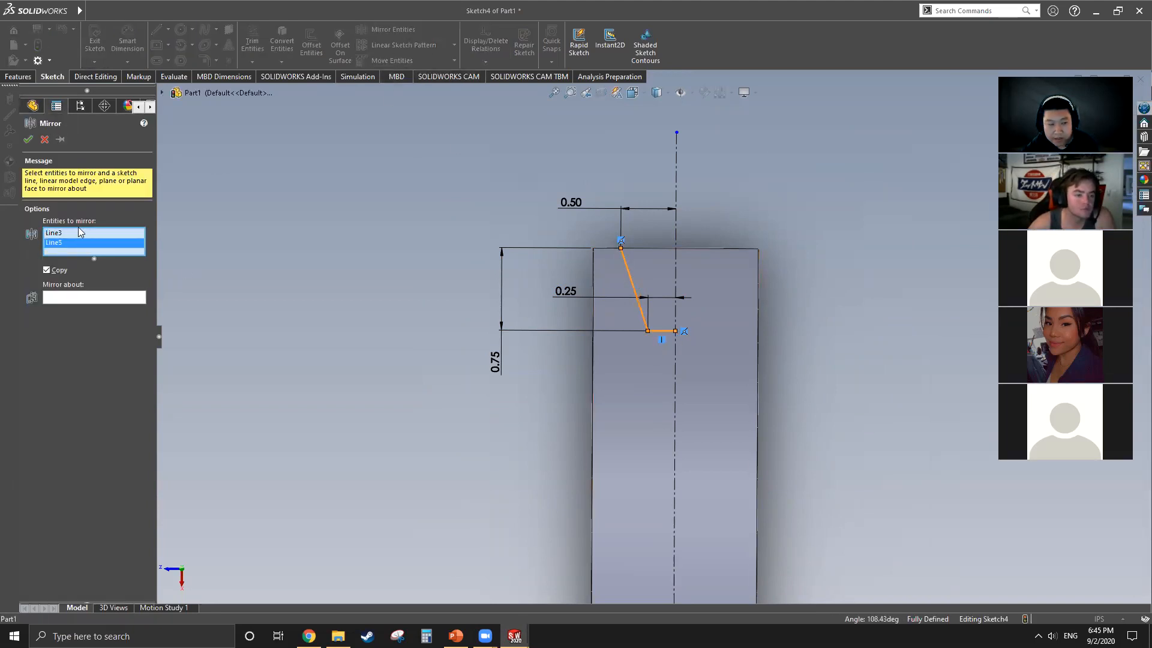
pyautogui.click(83, 295)
pyautogui.click(677, 180)
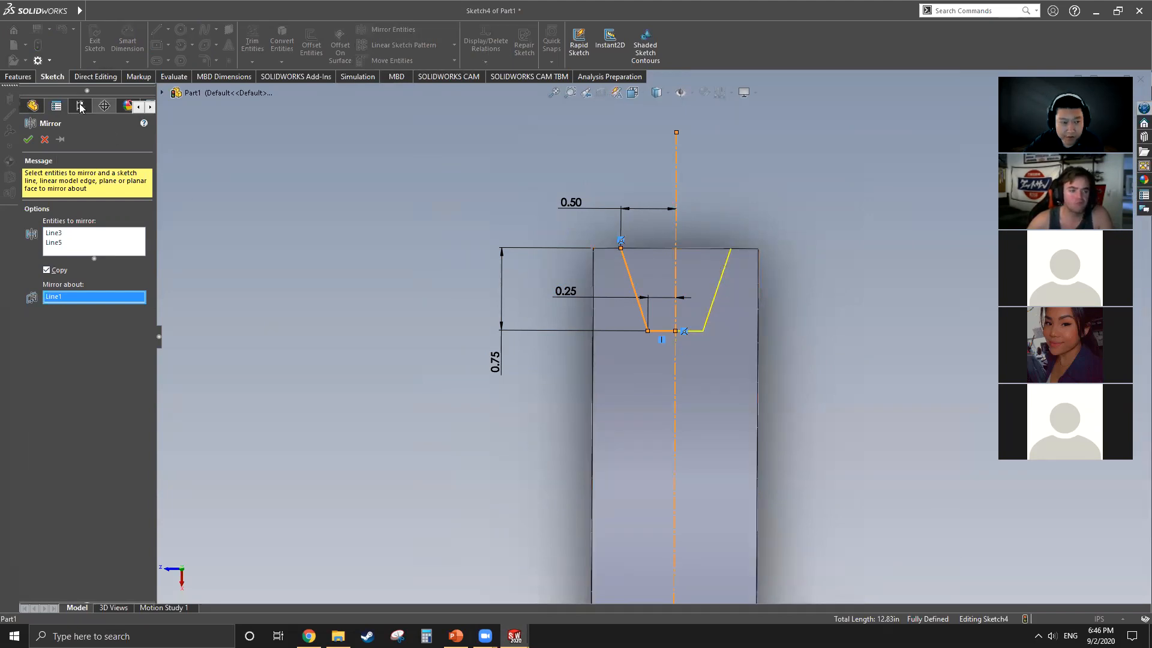
pyautogui.click(28, 139)
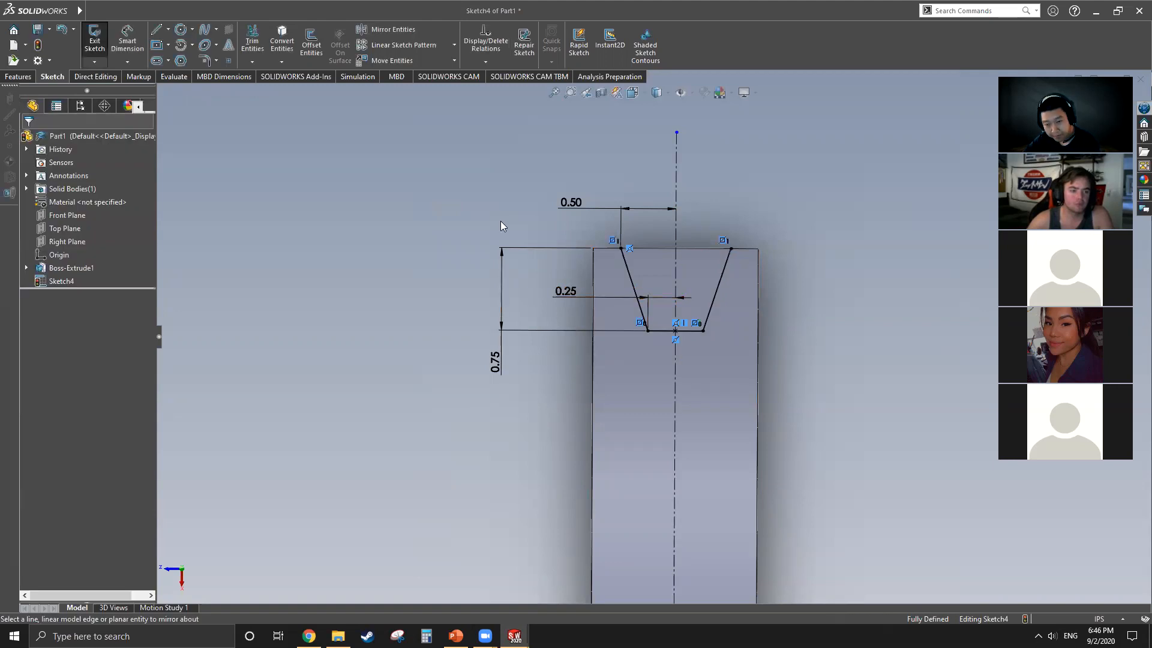
# Step: Close the groove profile with a straight line along the rim between the two slanted lines' outer endpoints
pyautogui.scroll(3, 759, 315)
pyautogui.scroll(-4, 755, 306)
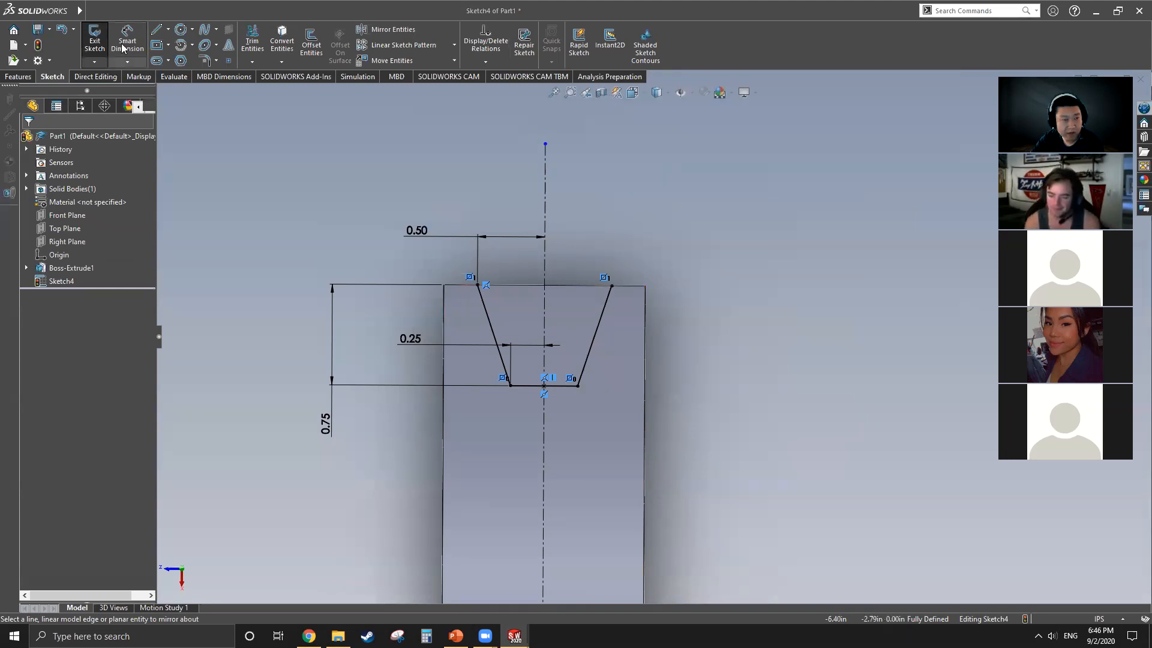
pyautogui.click(156, 29)
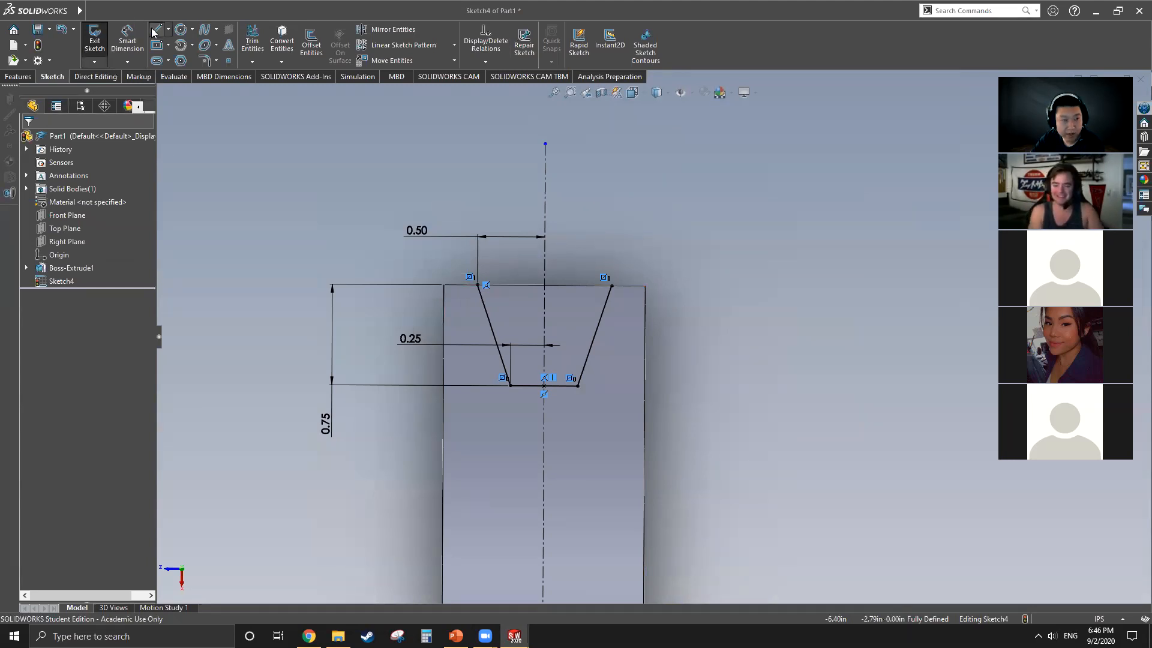
pyautogui.click(479, 285)
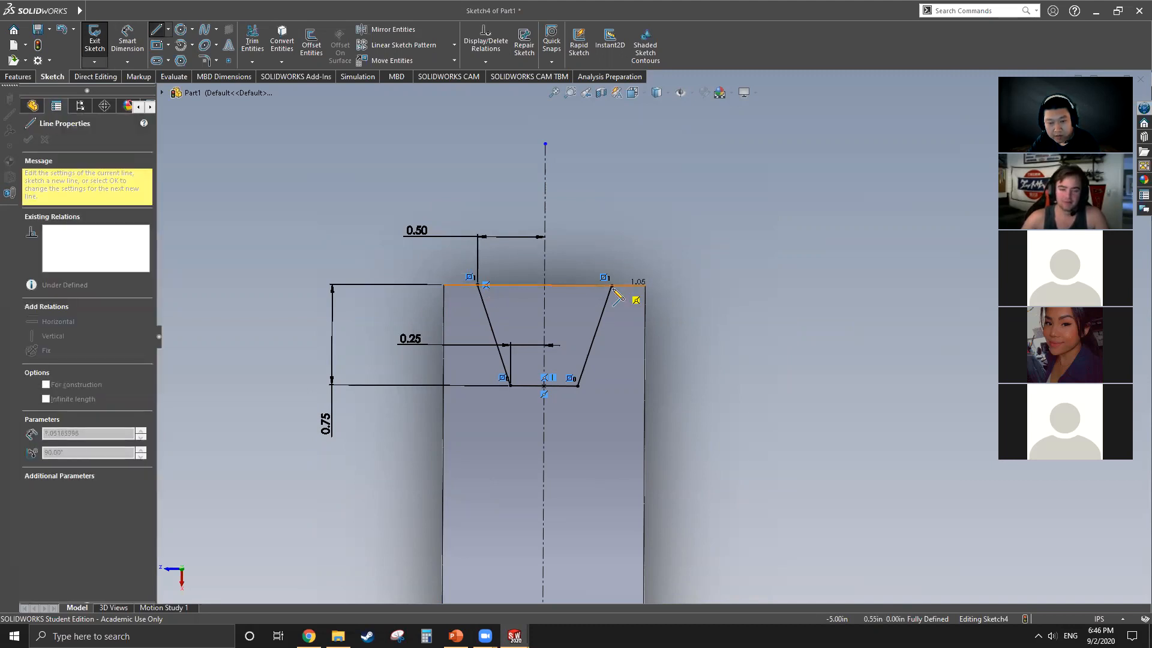
pyautogui.click(612, 286)
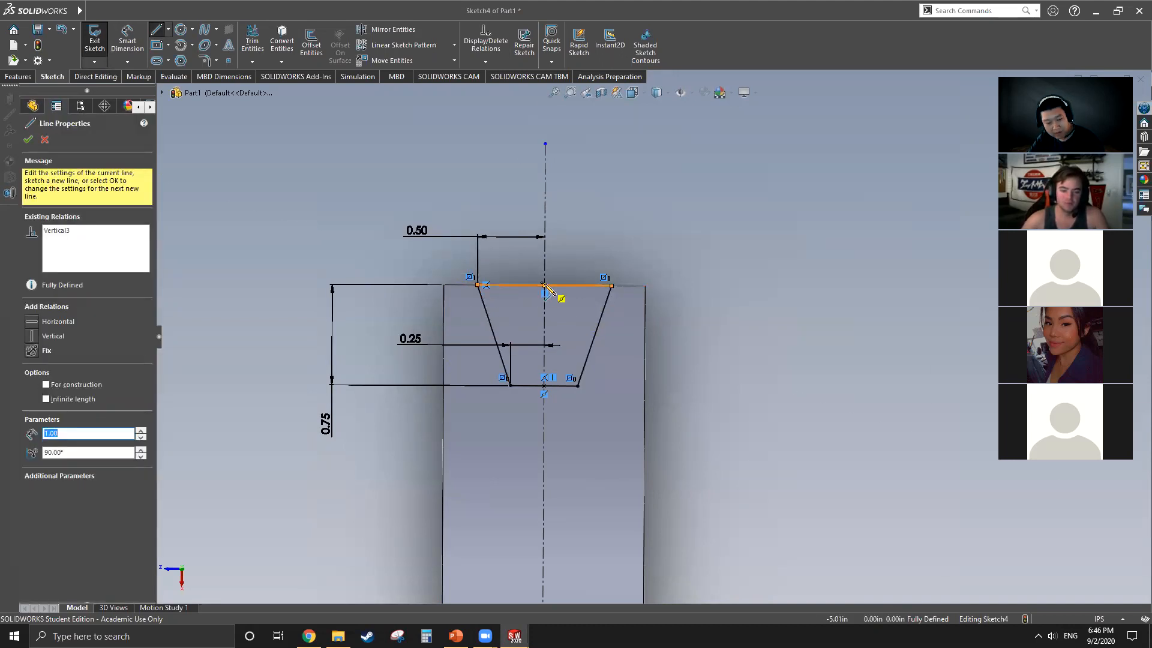
pyautogui.press('Escape')
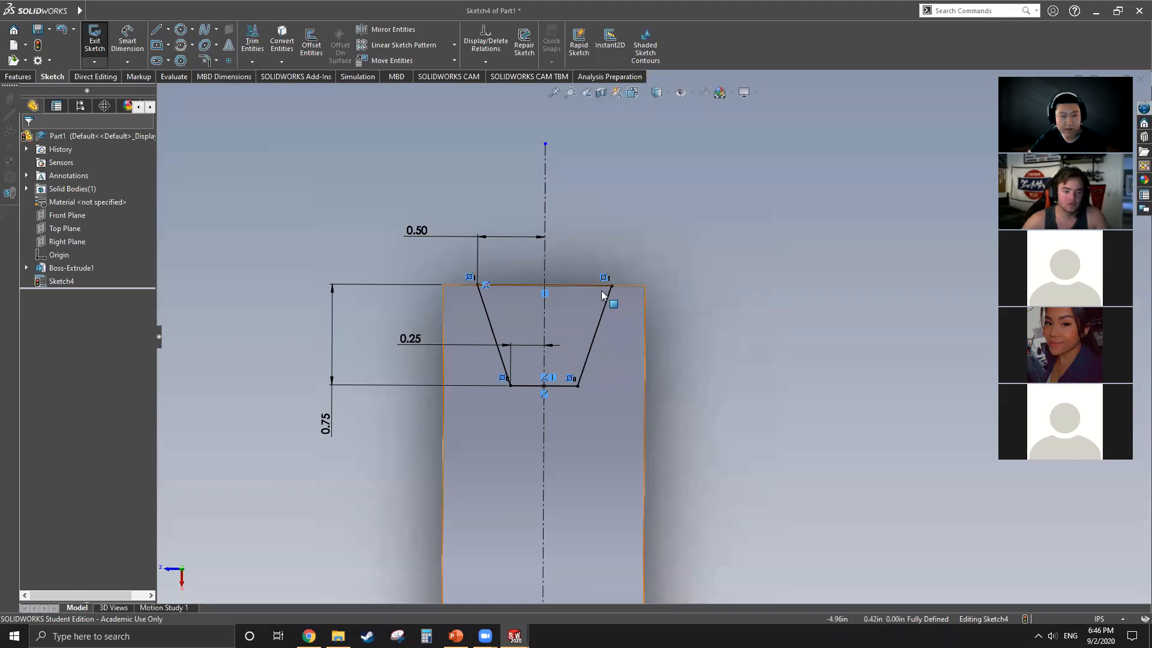
# Step: Search the commands for "project" and dismiss the suggestions
pyautogui.click(991, 10)
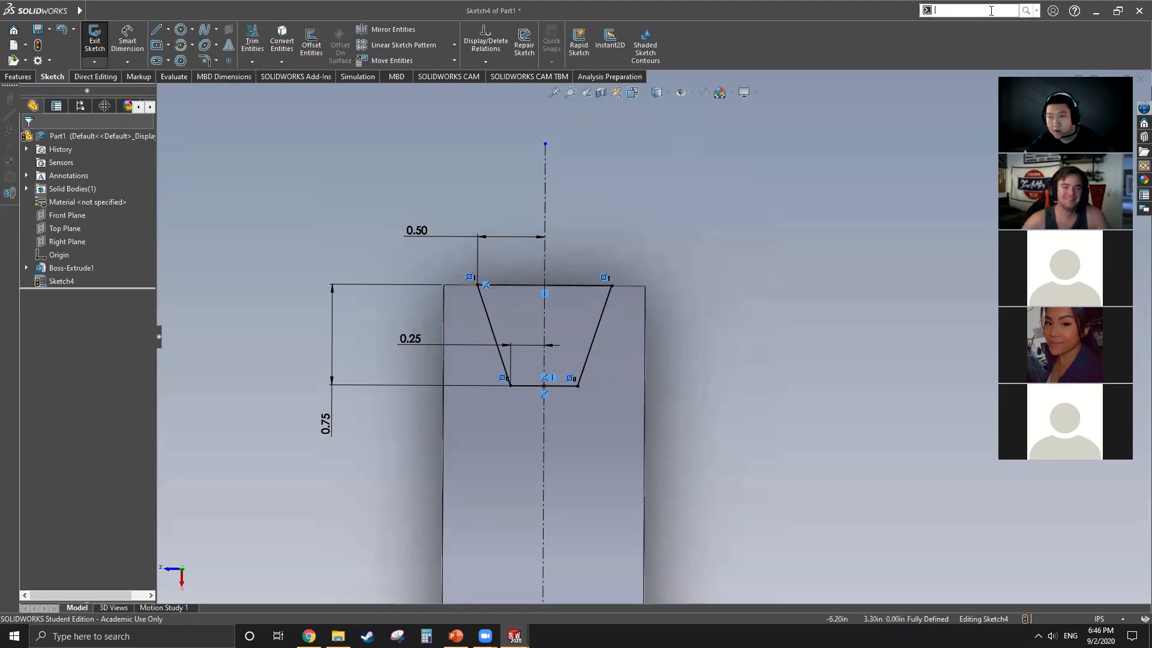
pyautogui.write('pro')
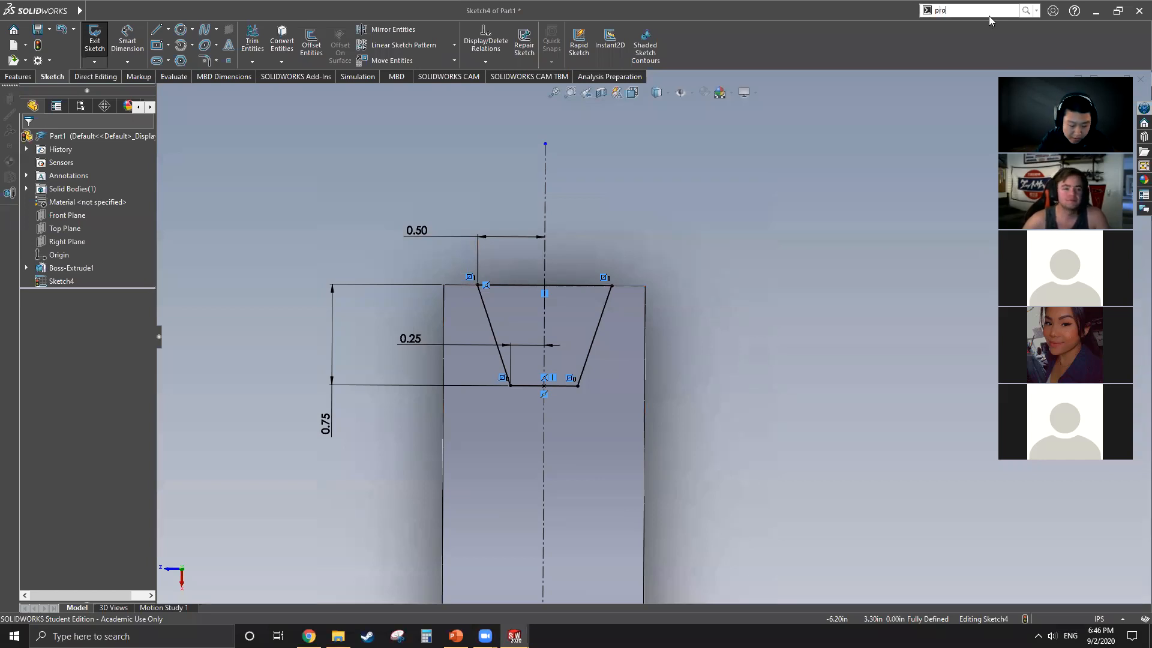
pyautogui.write('ject')
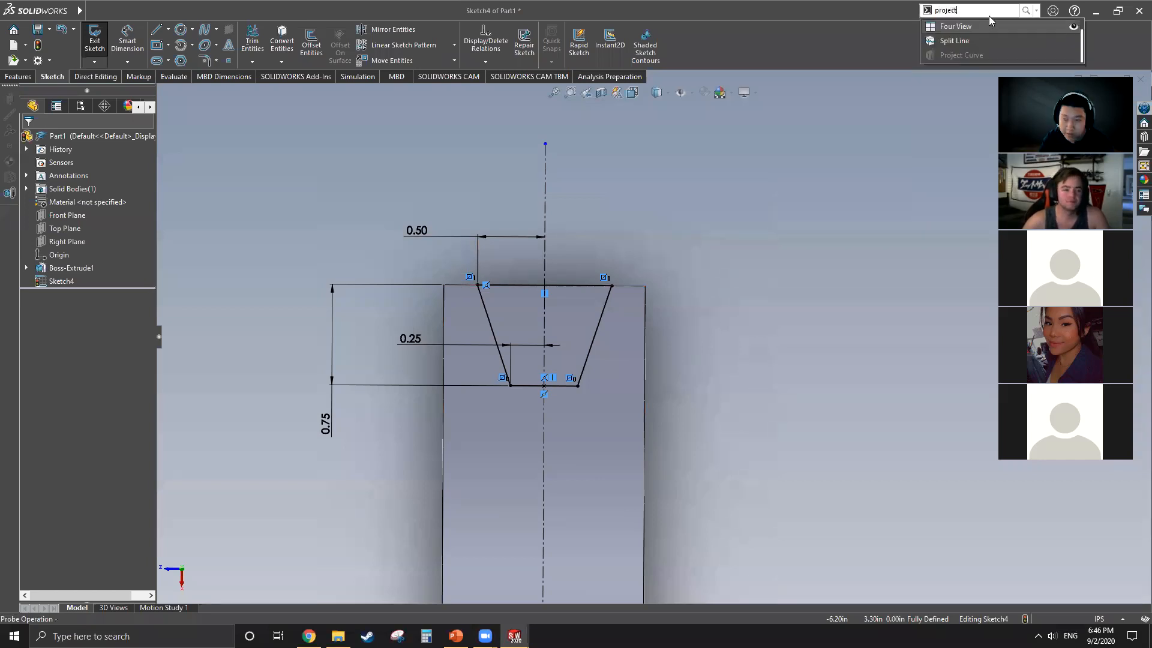
pyautogui.click(930, 139)
pyautogui.rightClick(930, 140)
pyautogui.click(785, 138)
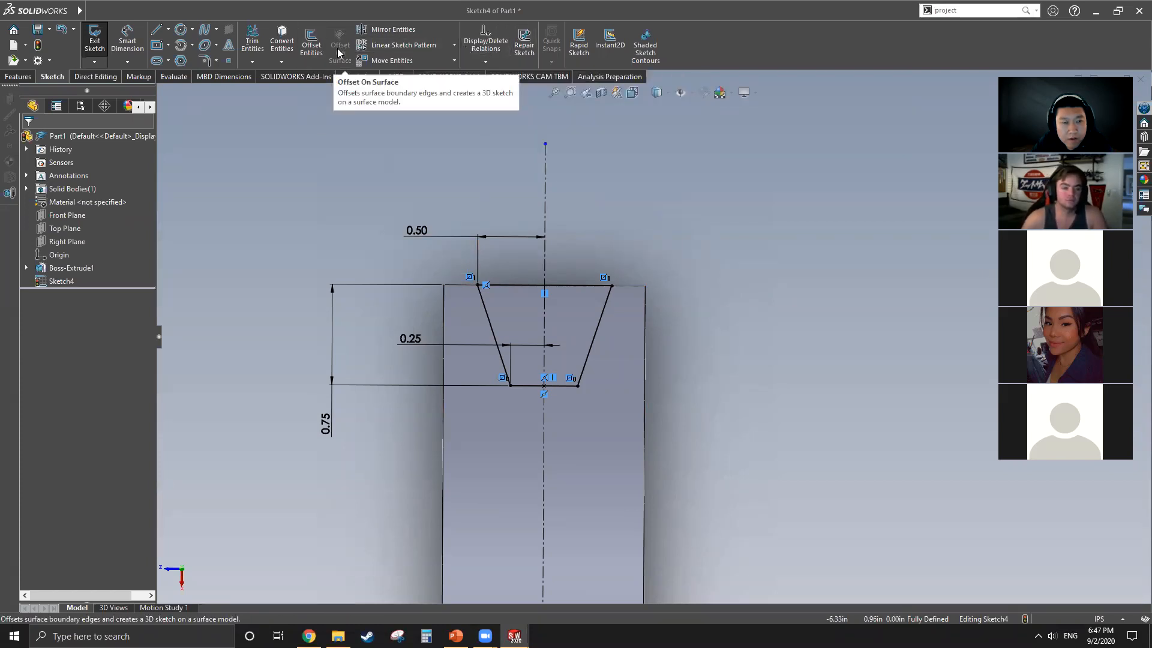
# Step: Try to convert one of the disc's long side edges into the groove sketch with Convert Entities
pyautogui.click(279, 62)
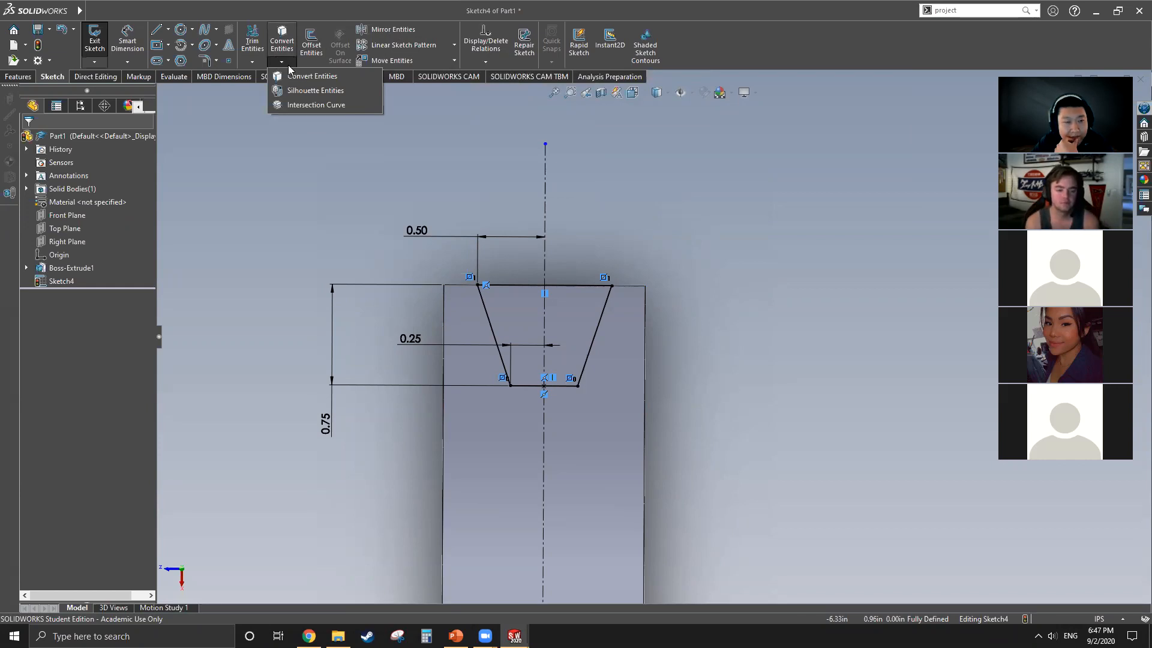
pyautogui.click(294, 76)
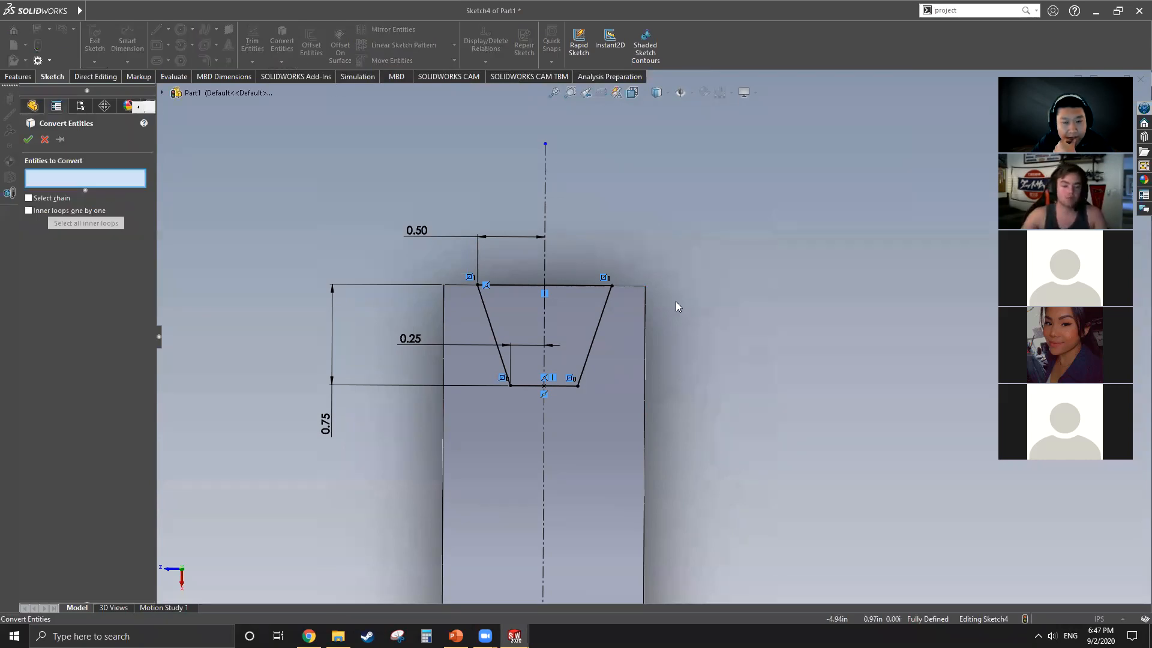
pyautogui.click(646, 339)
pyautogui.scroll(2, 588, 229)
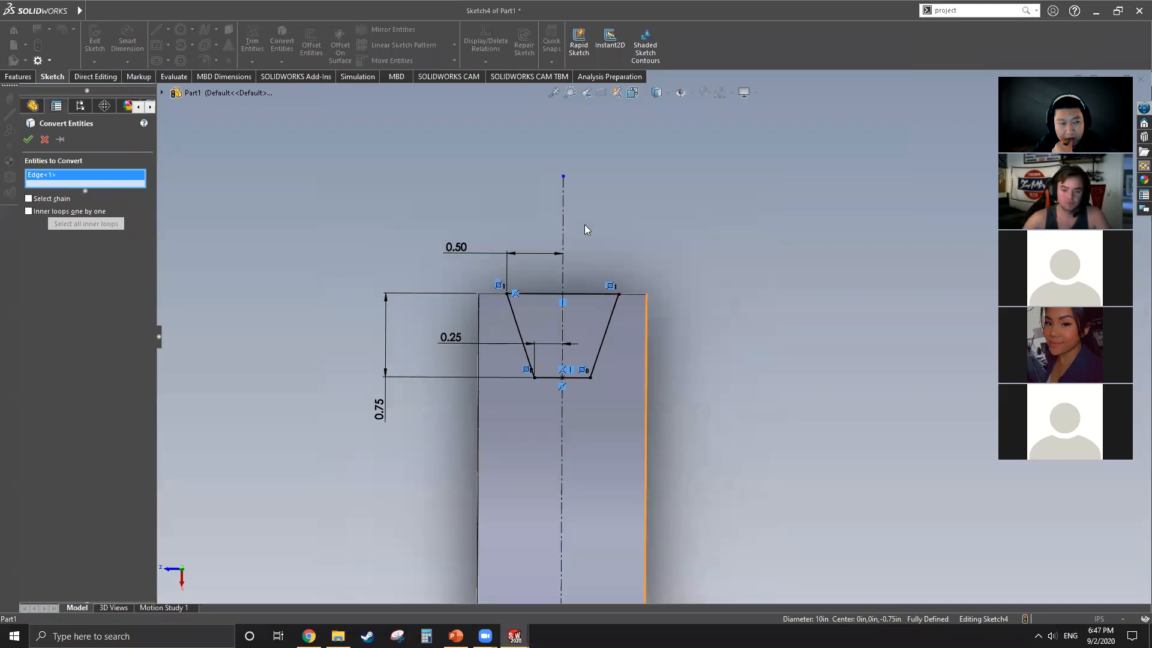
pyautogui.click(28, 140)
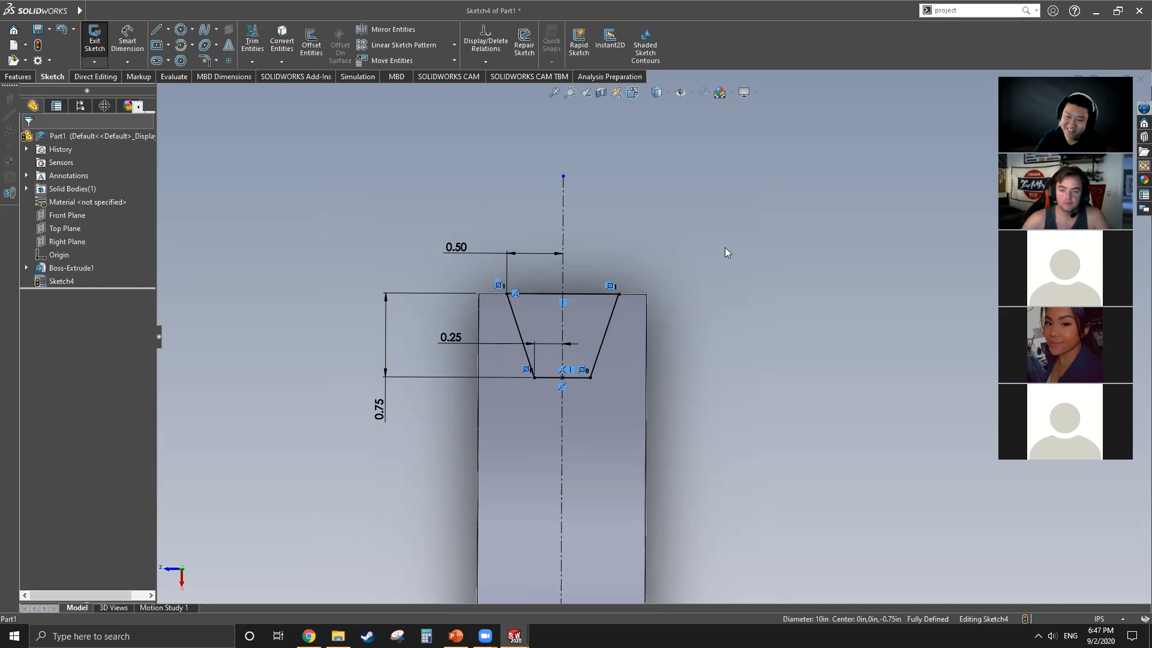
# Step: Revolve-cut the trapezoidal groove profile 360 degrees around the disc, using the short horizontal centerline through the origin as axis
pyautogui.scroll(-3, 558, 375)
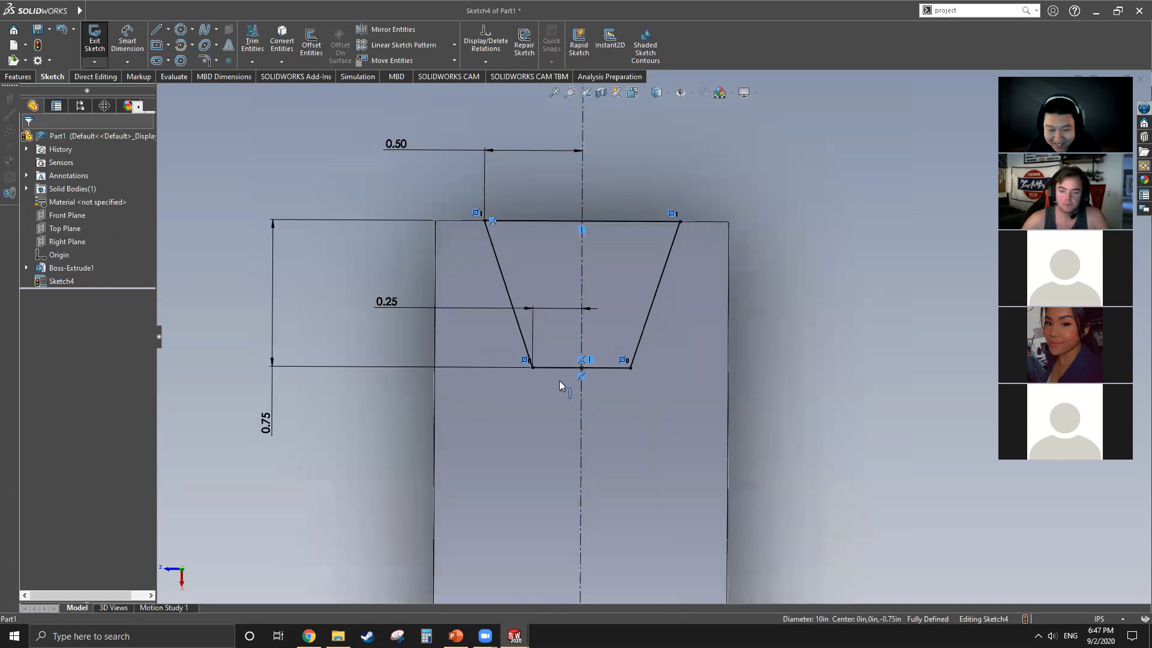
pyautogui.scroll(2, 477, 316)
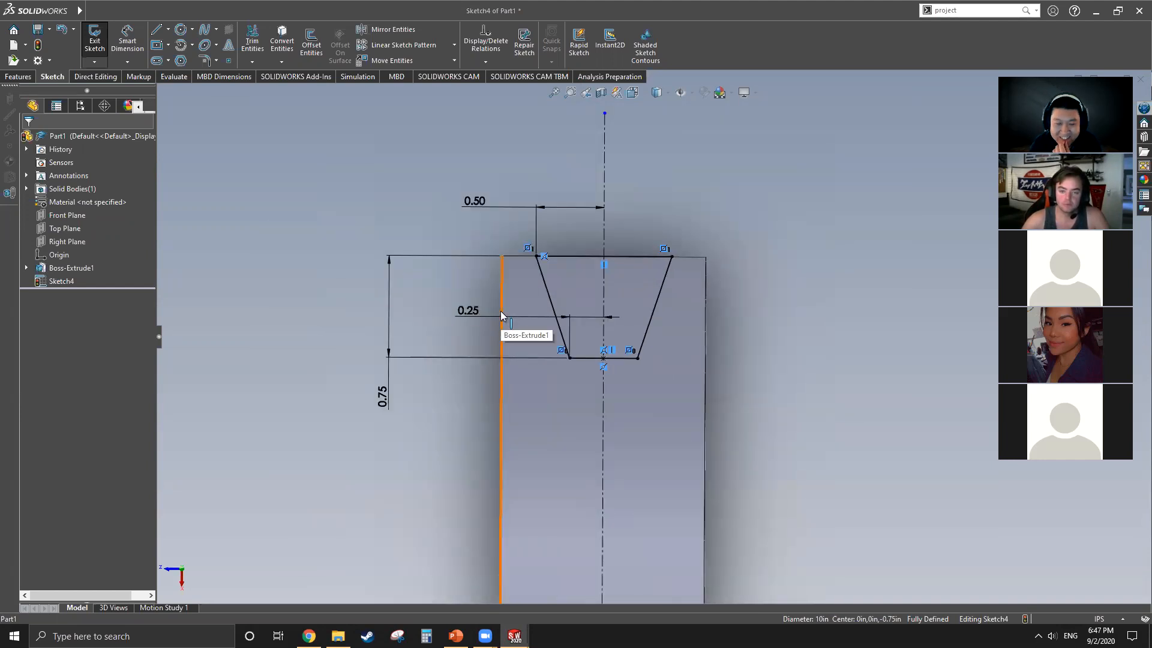
pyautogui.scroll(3, 456, 279)
pyautogui.scroll(-2, 826, 415)
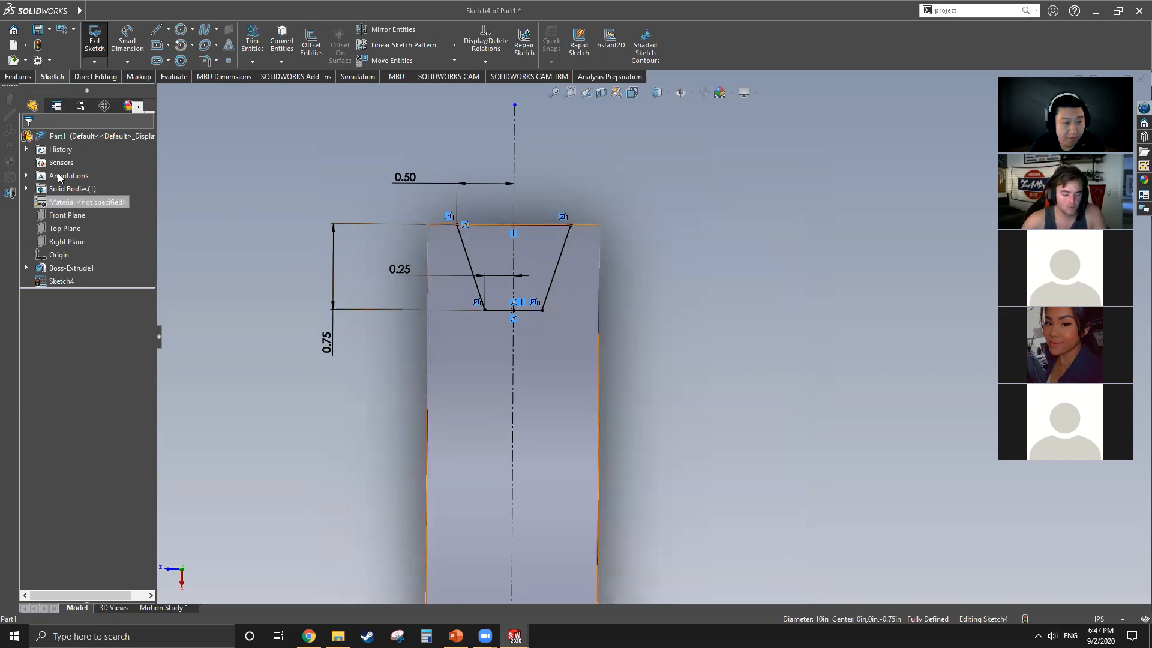
pyautogui.click(18, 77)
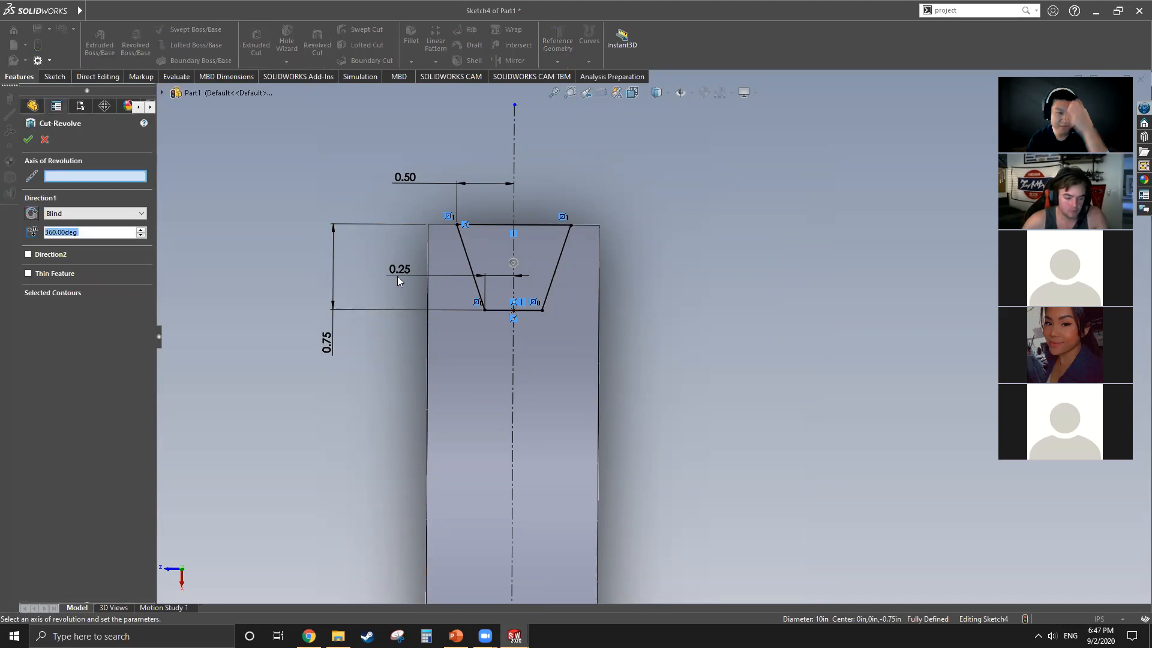
pyautogui.scroll(5, 457, 173)
pyautogui.scroll(-2, 647, 522)
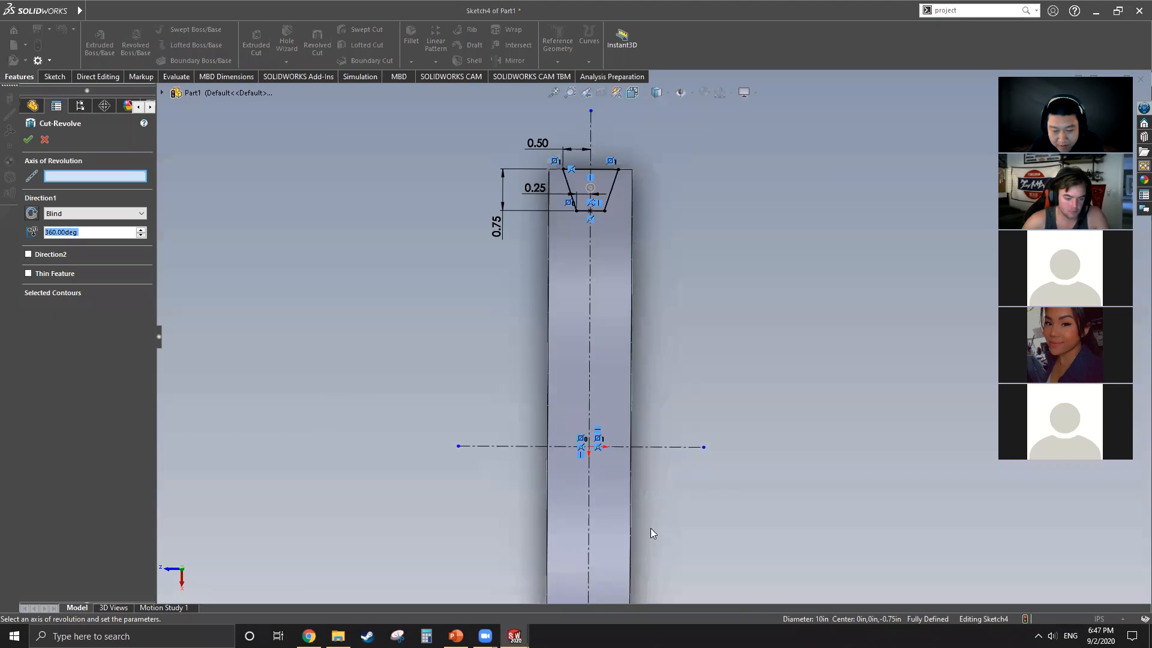
pyautogui.click(671, 447)
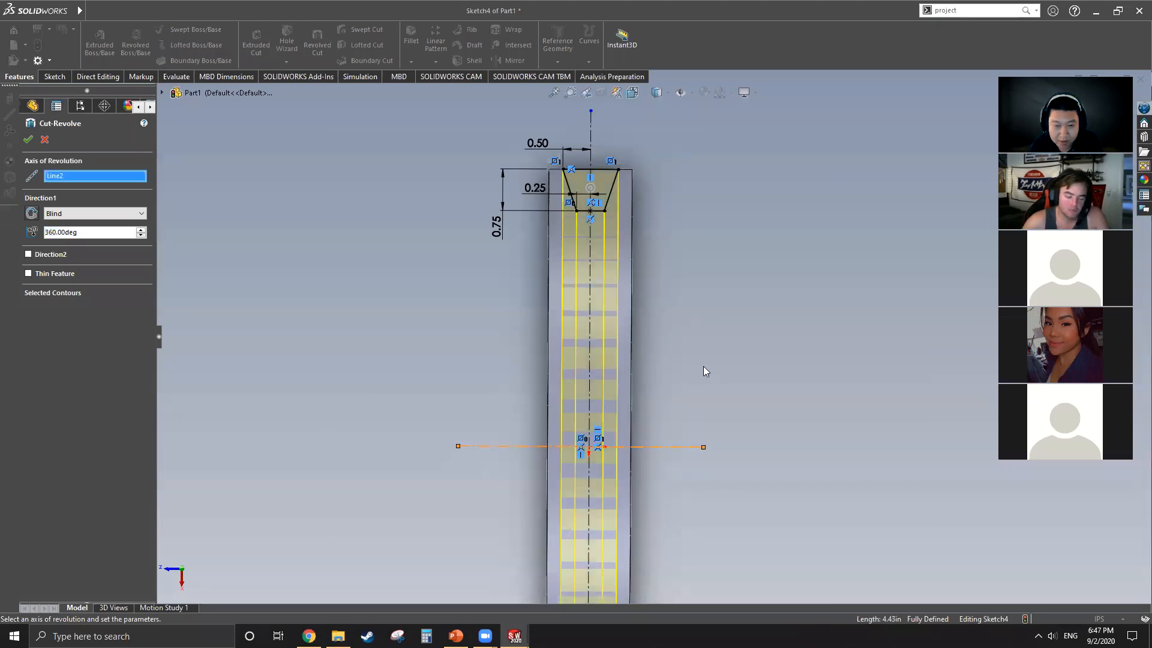
pyautogui.moveTo(600, 330); pyautogui.dragTo(570, 228, button='middle')
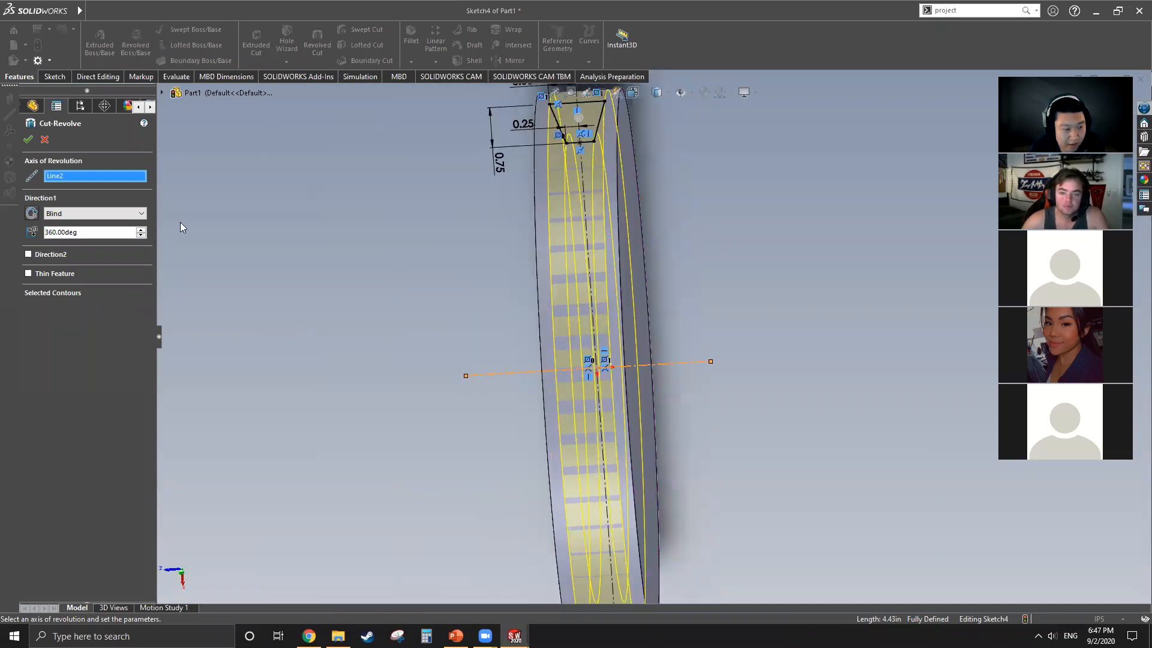
pyautogui.click(28, 139)
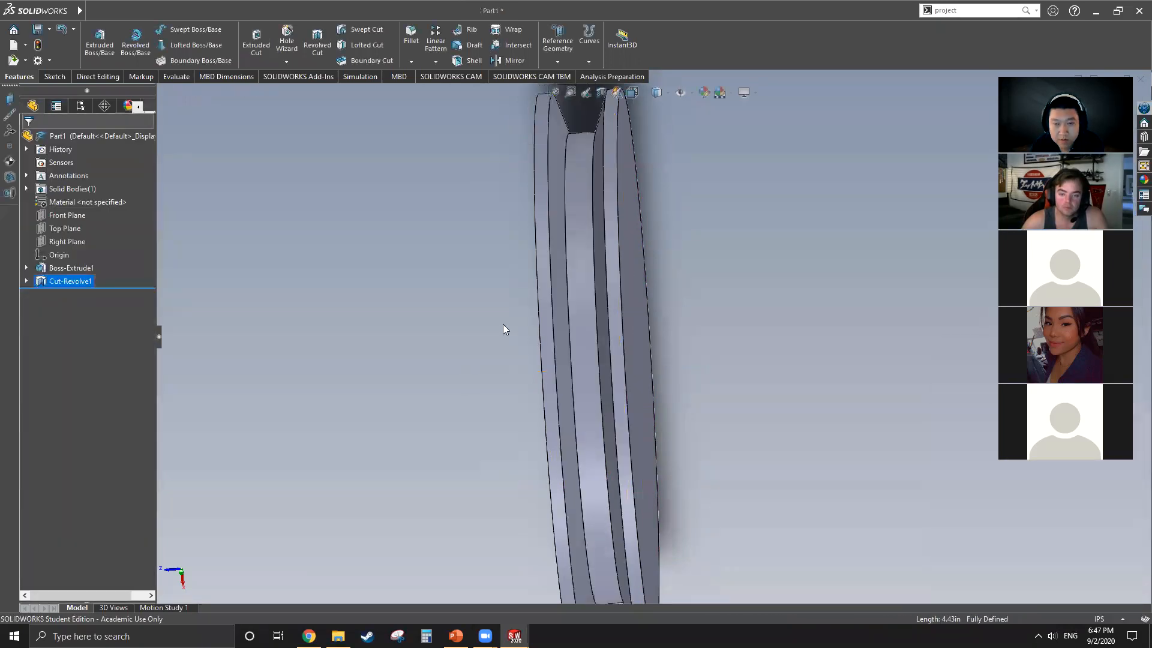
# Step: Start a circle sketch on one flat face of the grooved disc
pyautogui.click(504, 325)
pyautogui.scroll(4, 534, 328)
pyautogui.moveTo(629, 293); pyautogui.dragTo(664, 276, button='middle')
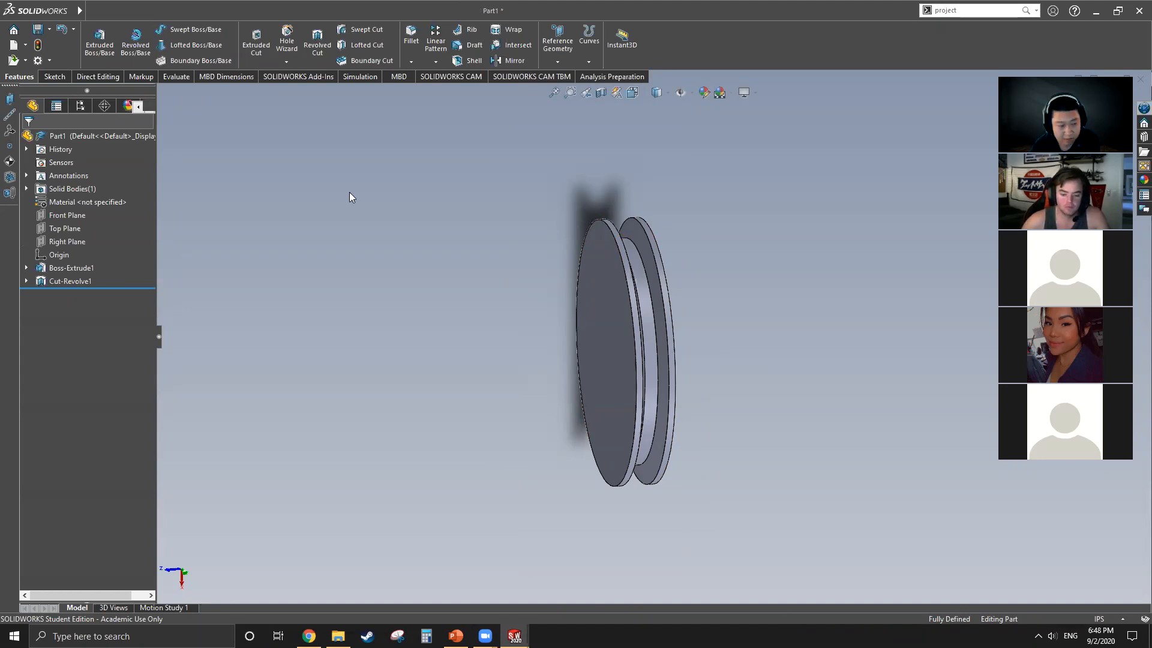
pyautogui.moveTo(714, 348); pyautogui.dragTo(605, 348, button='middle')
pyautogui.moveTo(672, 337); pyautogui.dragTo(571, 242, button='middle')
pyautogui.moveTo(645, 341); pyautogui.dragTo(608, 337, button='middle')
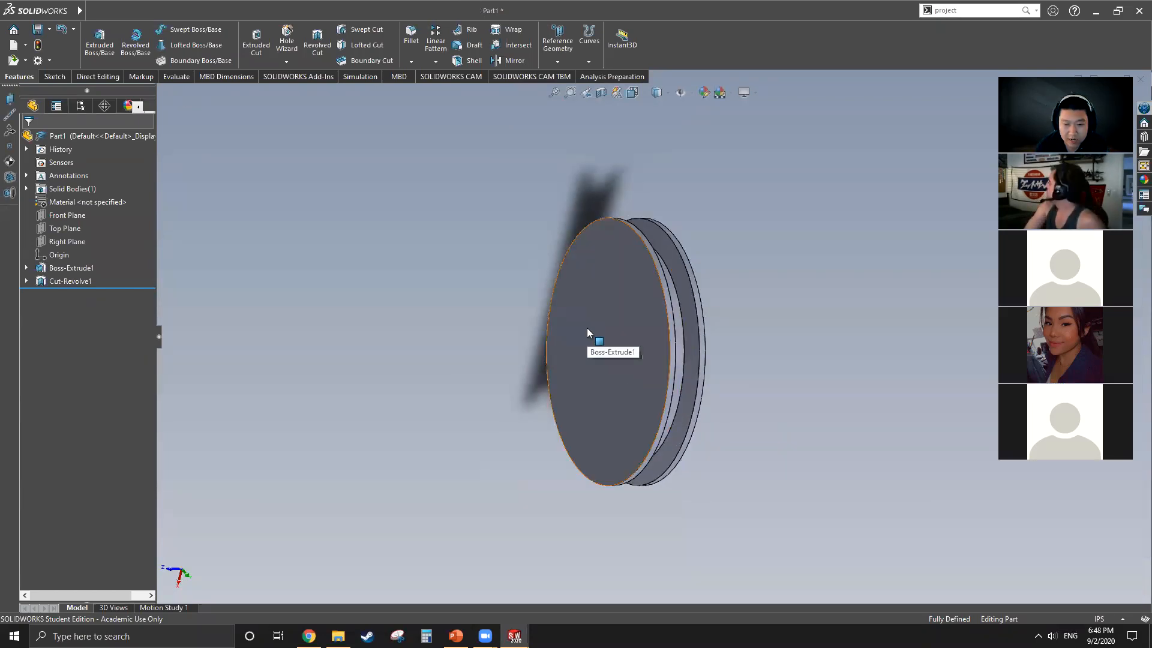
pyautogui.click(587, 329)
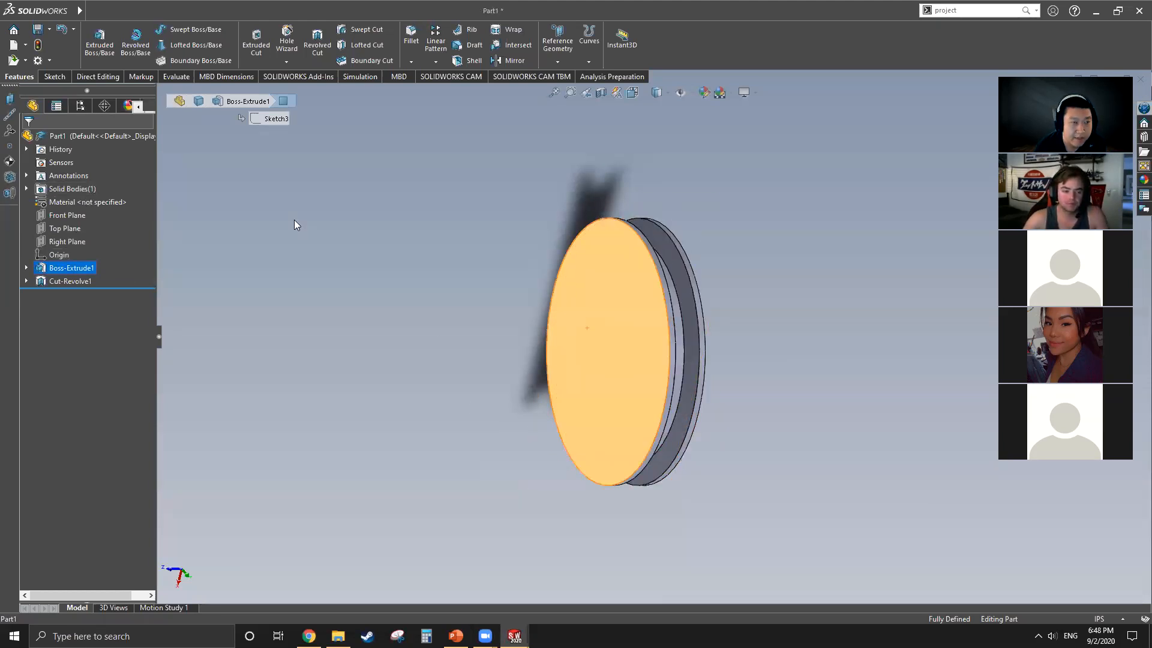
pyautogui.click(54, 77)
pyautogui.click(181, 29)
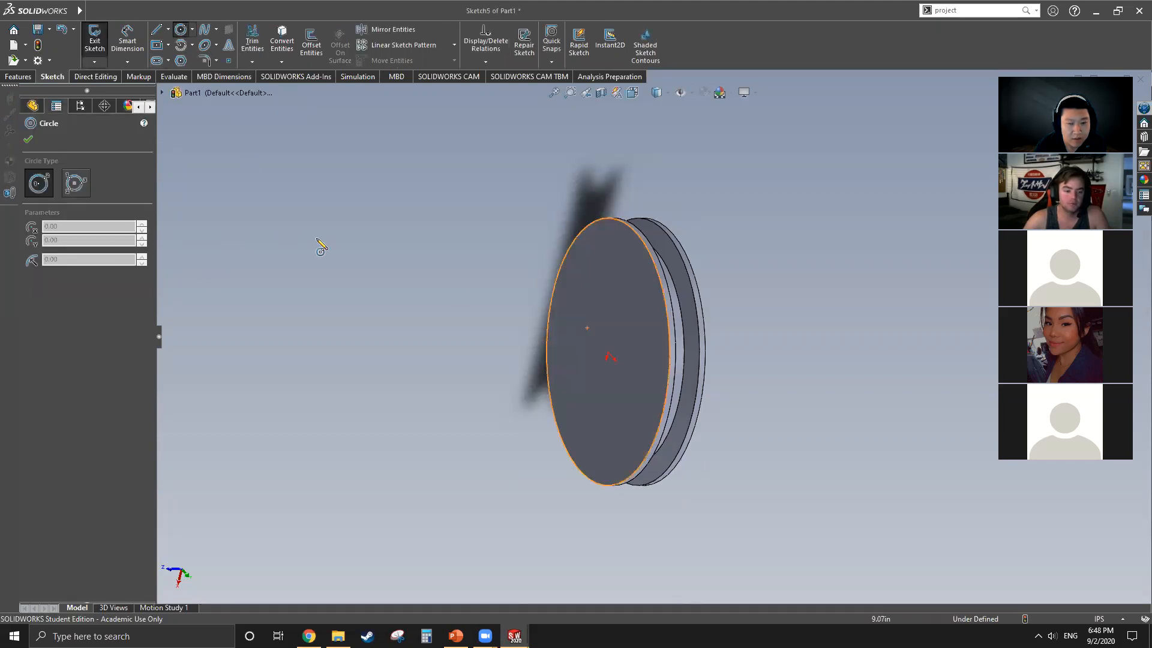
# Step: Draw a circle of 2 in radius centred on the origin, viewed normal to the Front Plane
pyautogui.click(162, 92)
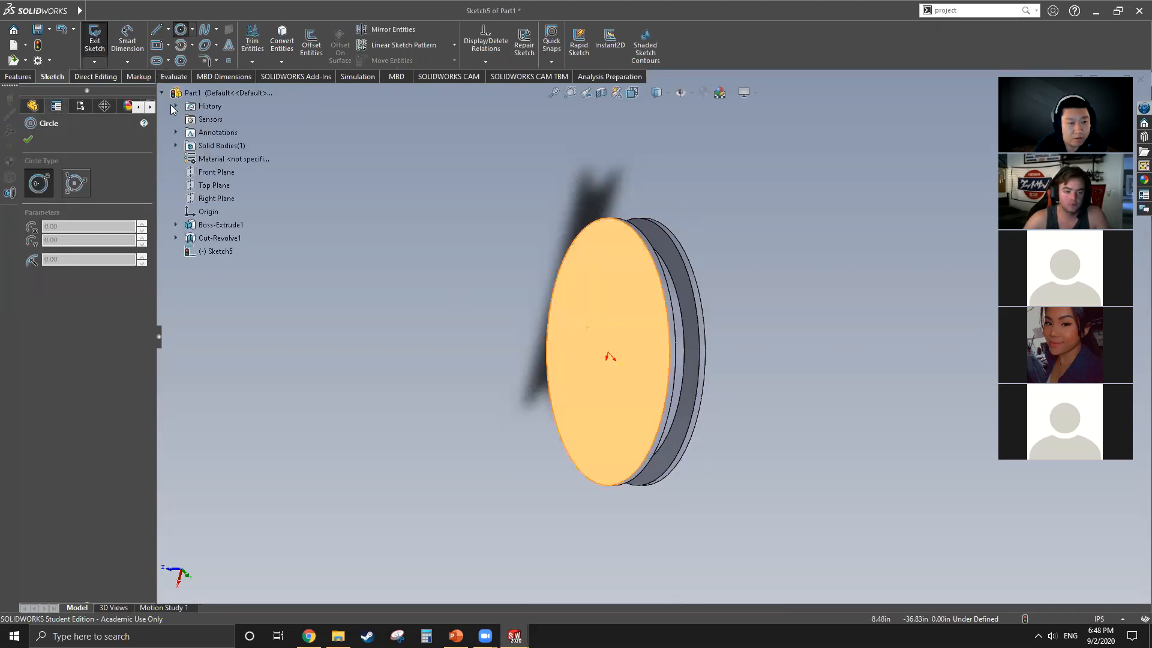
pyautogui.click(215, 186)
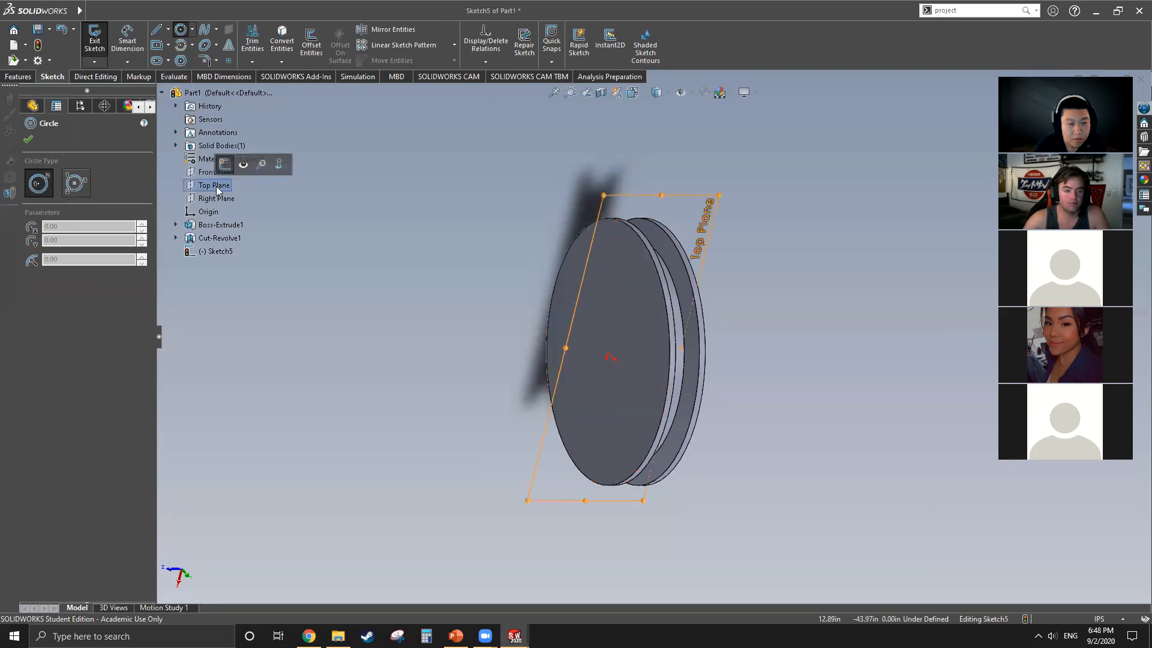
pyautogui.click(219, 199)
pyautogui.click(220, 174)
pyautogui.rightClick(220, 174)
pyautogui.click(285, 153)
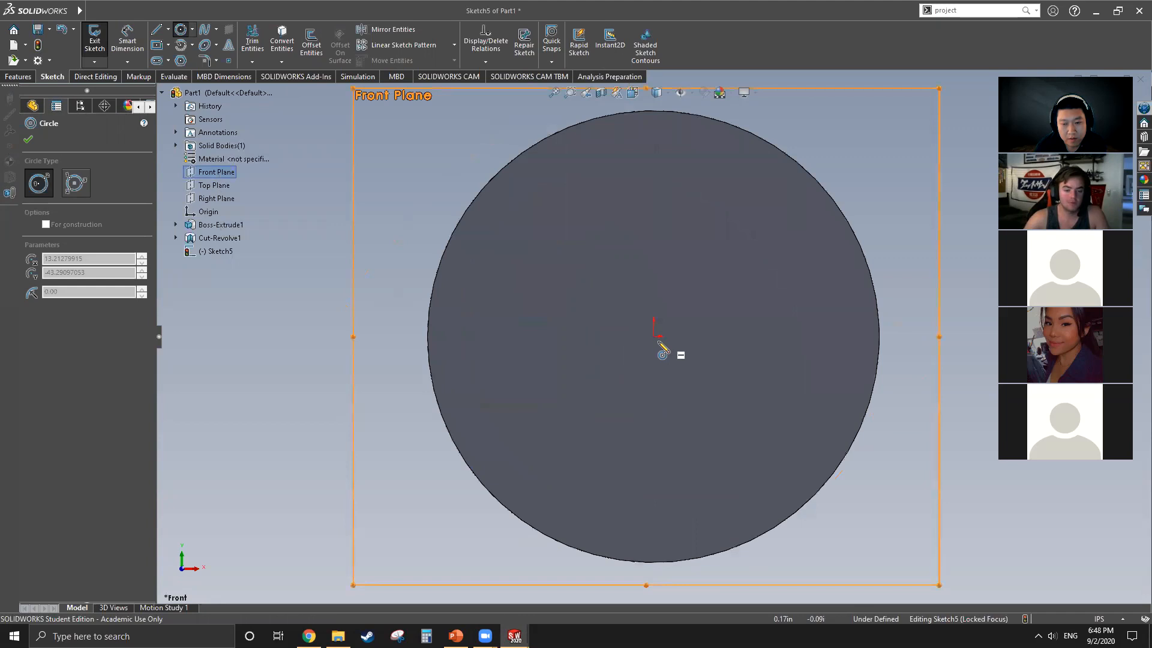
pyautogui.click(706, 391)
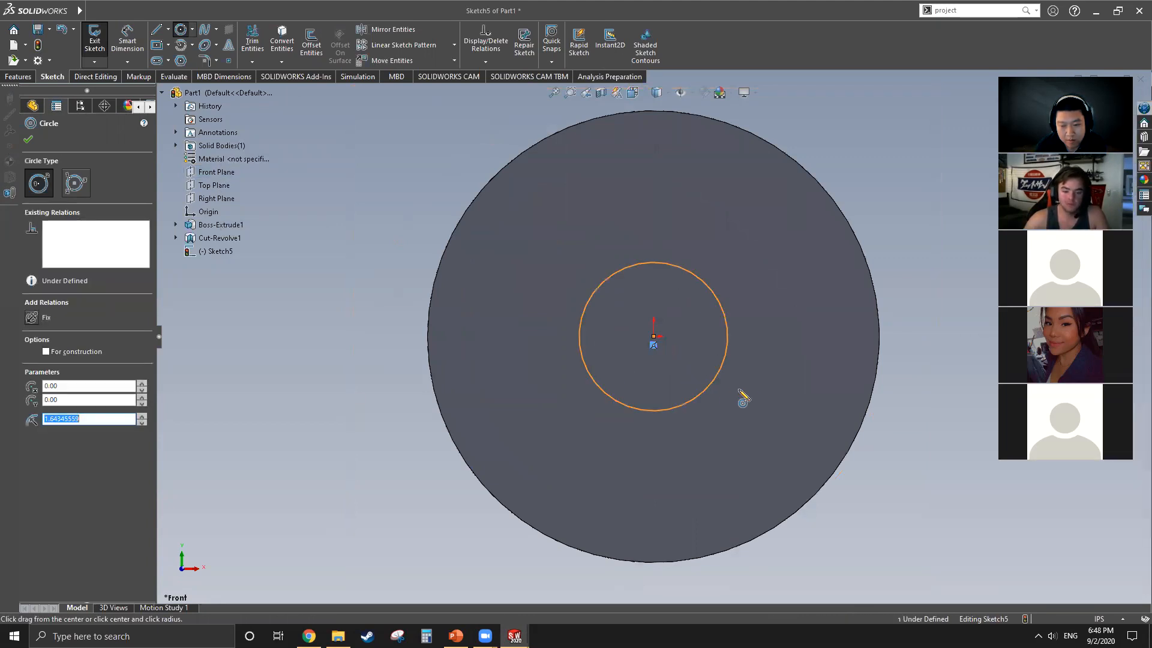
pyautogui.write('2')
pyautogui.press('Return')
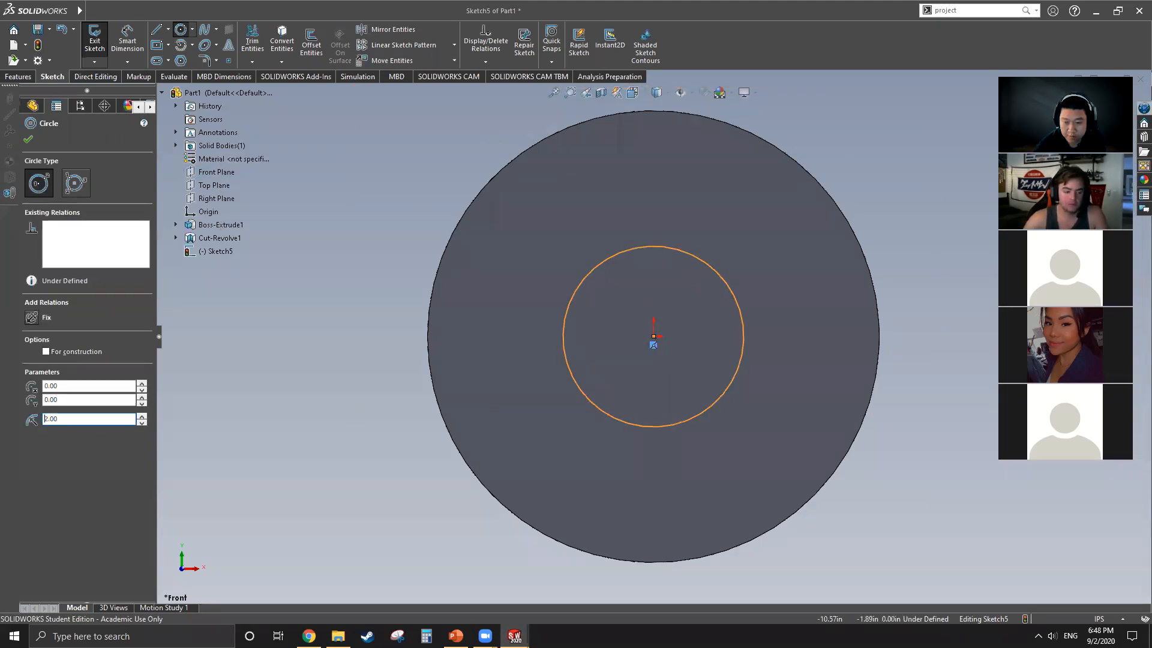
pyautogui.click(28, 139)
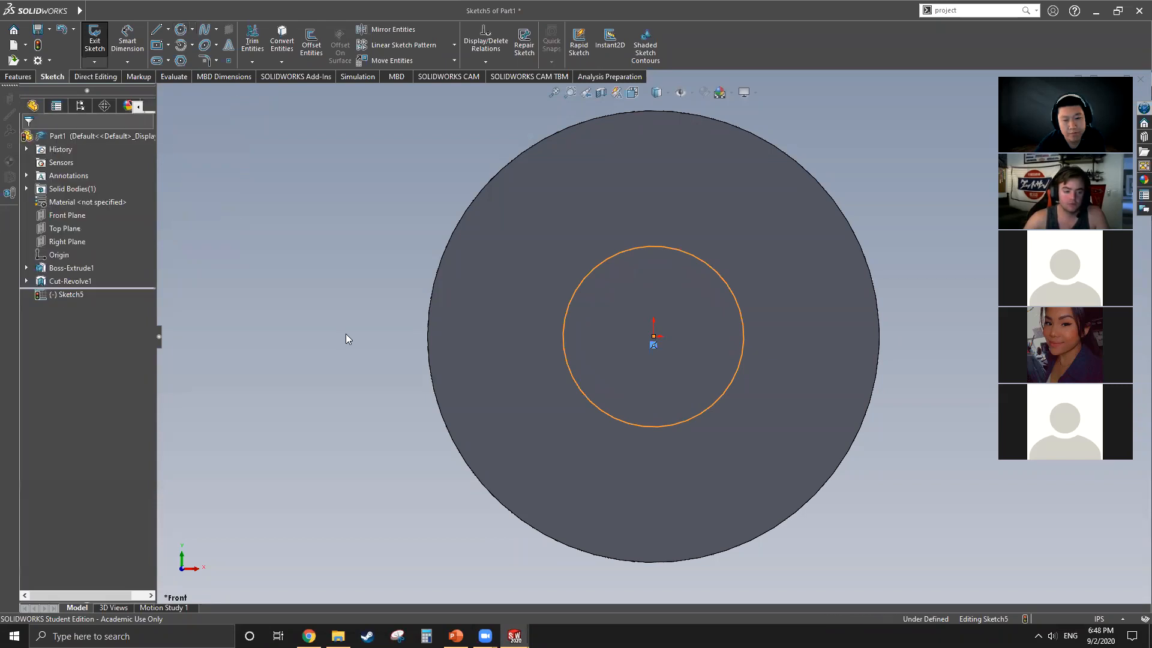
# Step: Cut-extrude the 2 in radius circle through the disc, using Up To Surface with the opposite flat face
pyautogui.click(18, 77)
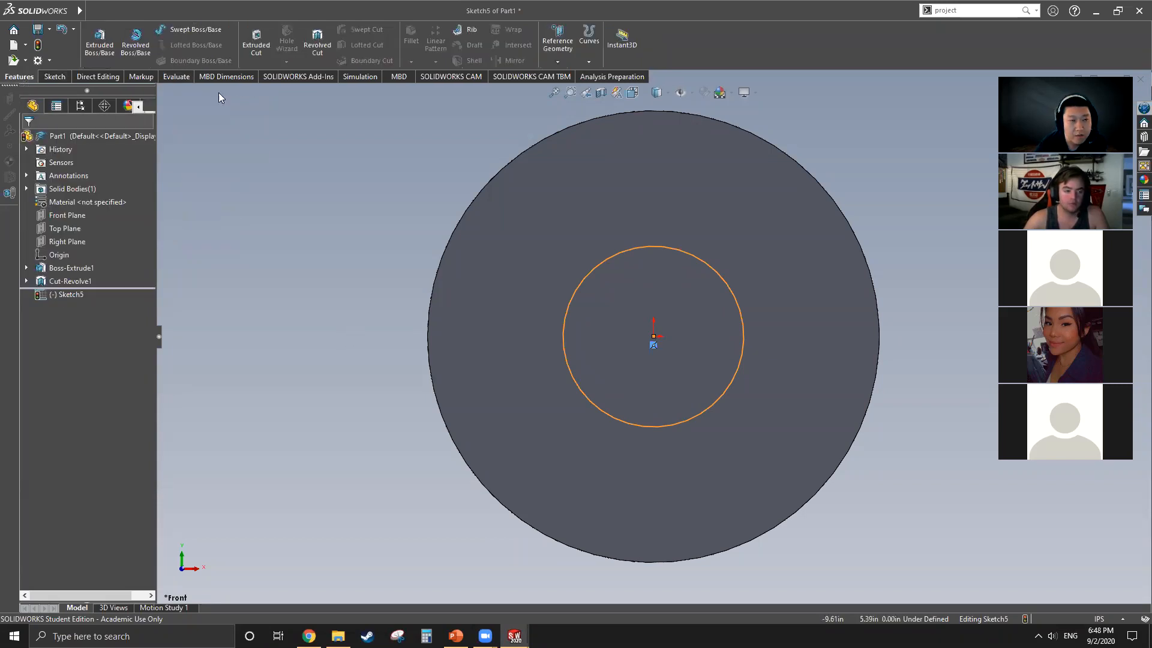
pyautogui.click(256, 42)
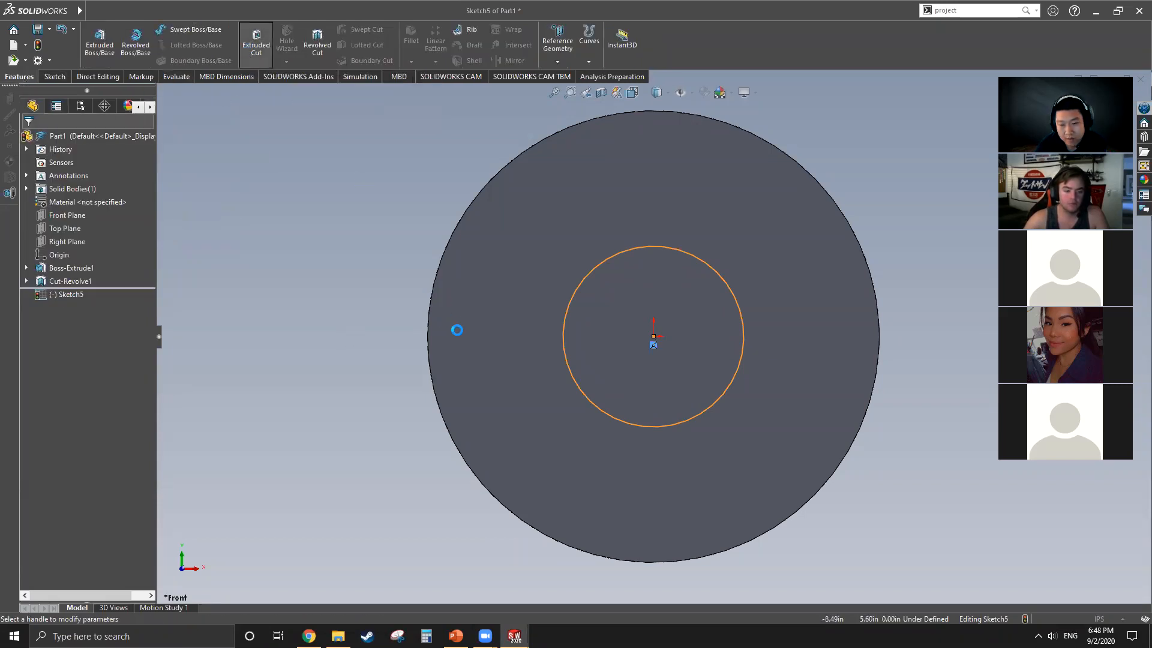
pyautogui.moveTo(362, 319); pyautogui.dragTo(276, 351, button='middle')
pyautogui.click(142, 213)
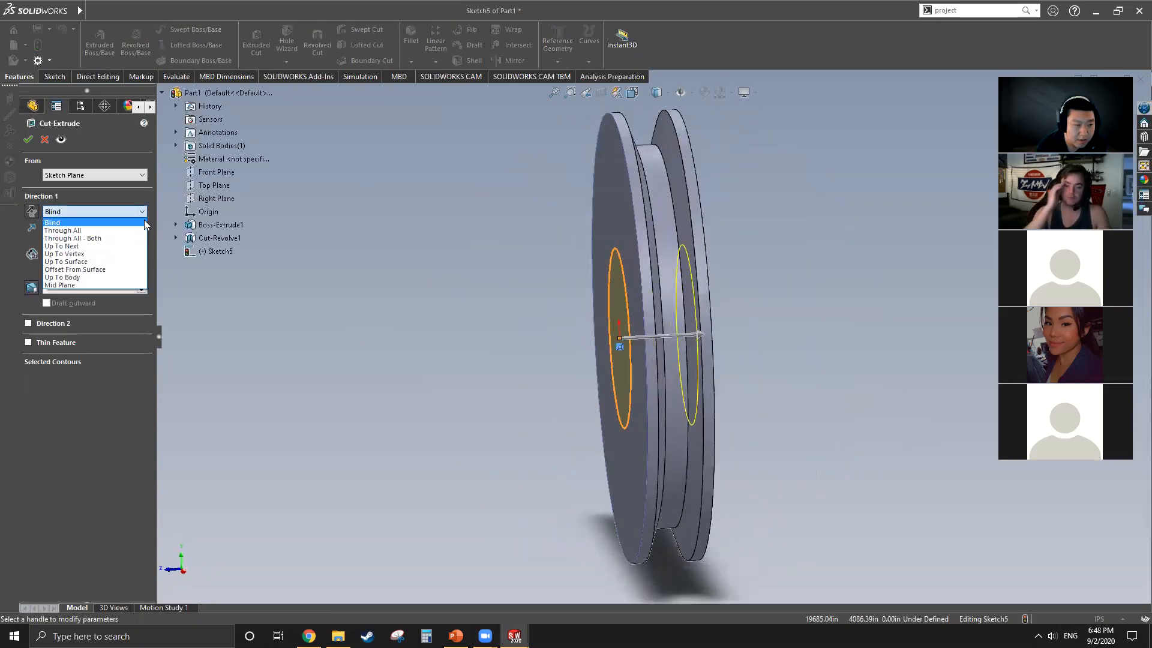
pyautogui.click(115, 261)
pyautogui.moveTo(628, 384); pyautogui.dragTo(676, 381, button='middle')
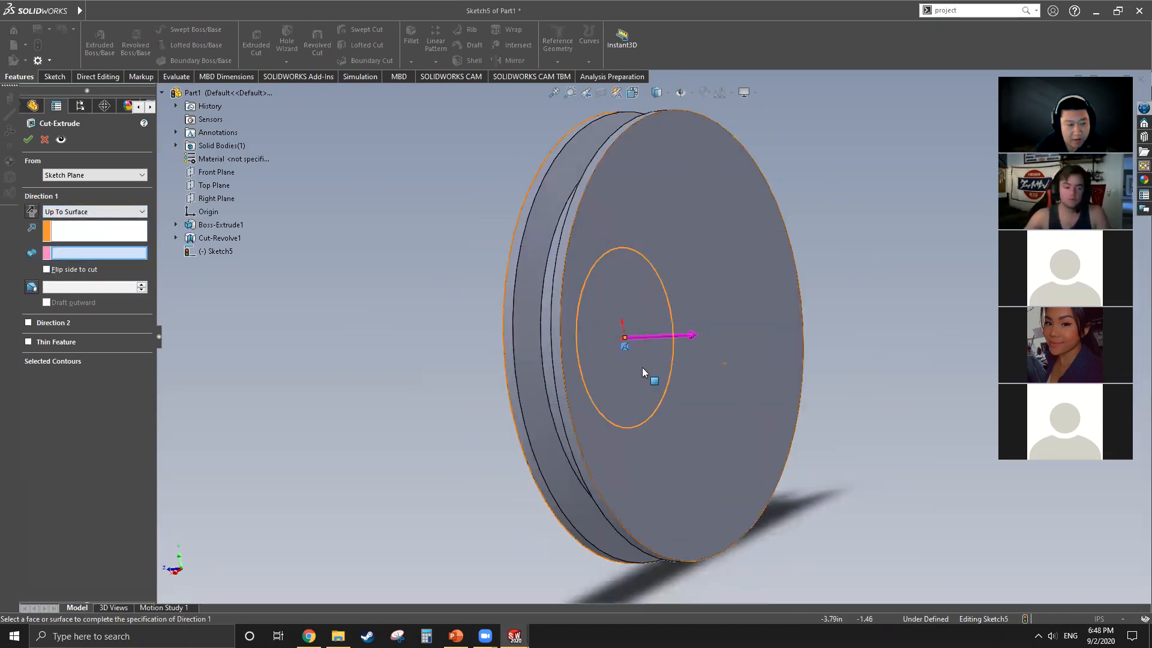
pyautogui.click(768, 266)
pyautogui.moveTo(379, 339); pyautogui.dragTo(669, 382, button='middle')
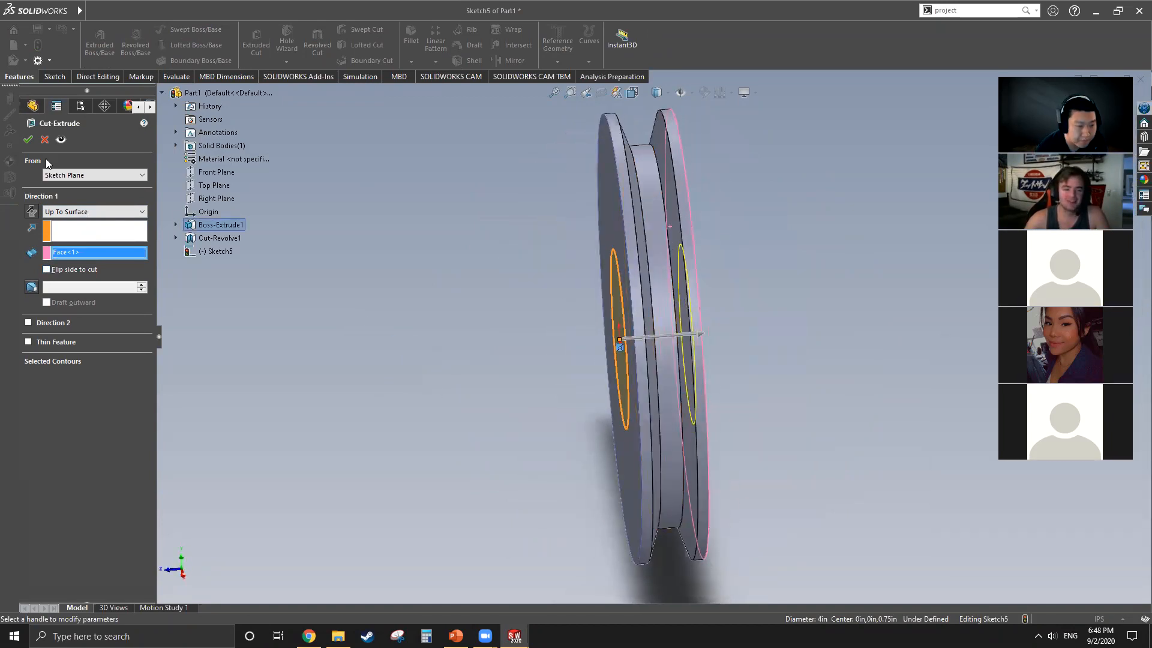
pyautogui.click(27, 139)
# Step: Sketch a circle of 3.75 in radius centred on the origin on the disc's flat front face
pyautogui.moveTo(689, 437); pyautogui.dragTo(664, 399, button='middle')
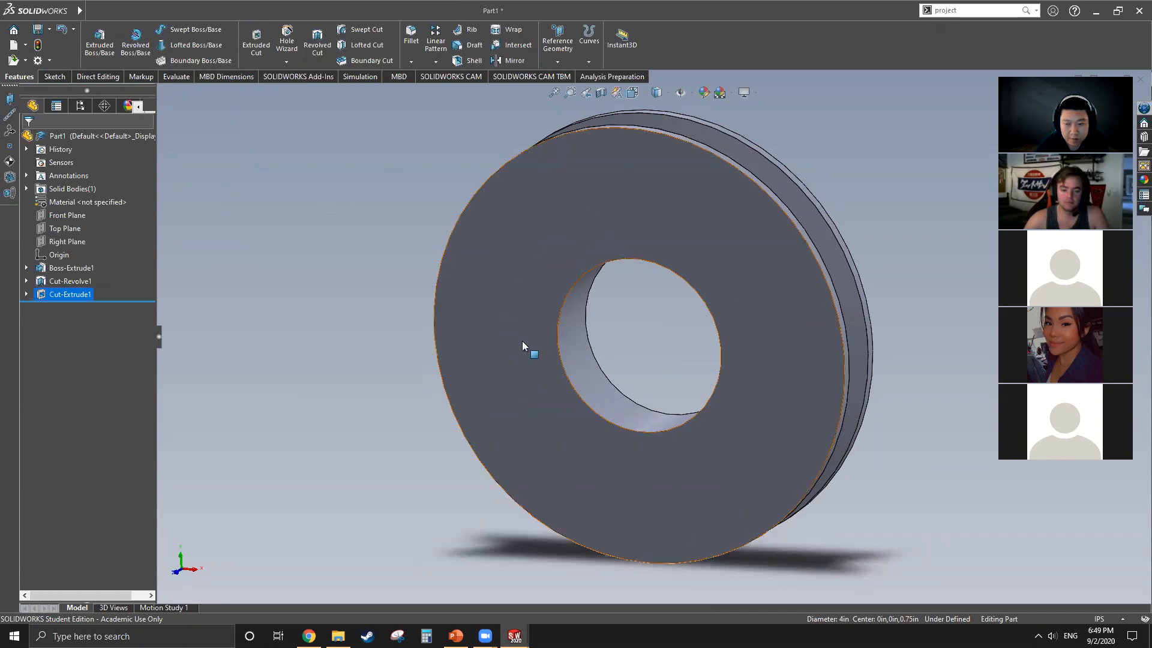
pyautogui.moveTo(708, 290); pyautogui.dragTo(237, 198, button='middle')
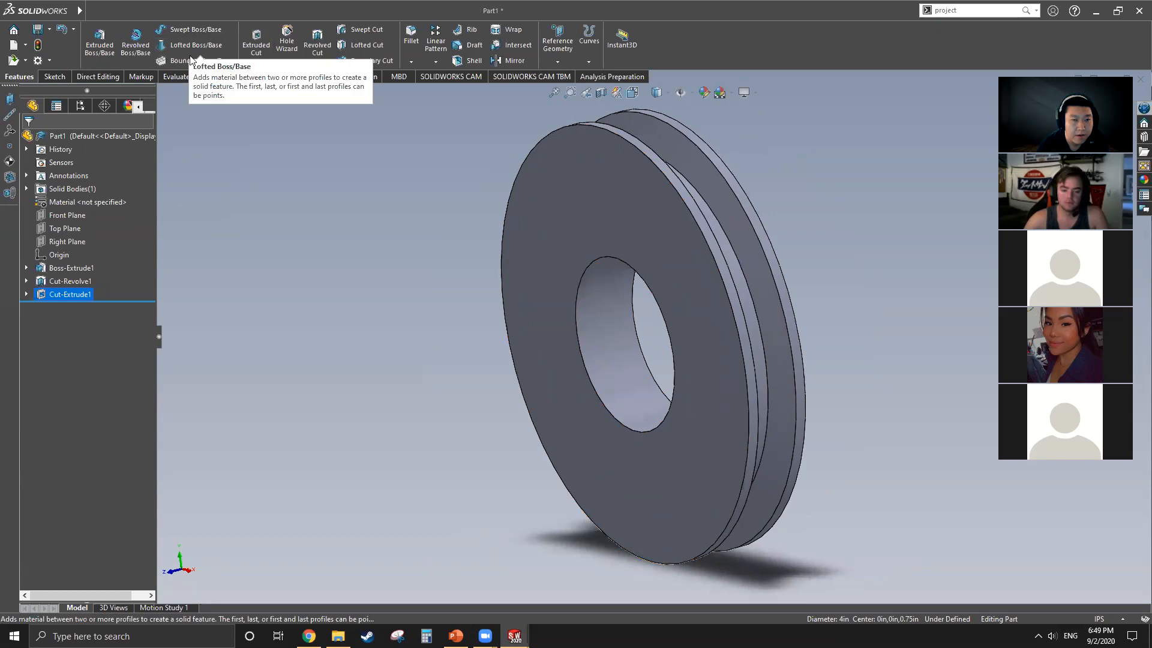
pyautogui.click(53, 77)
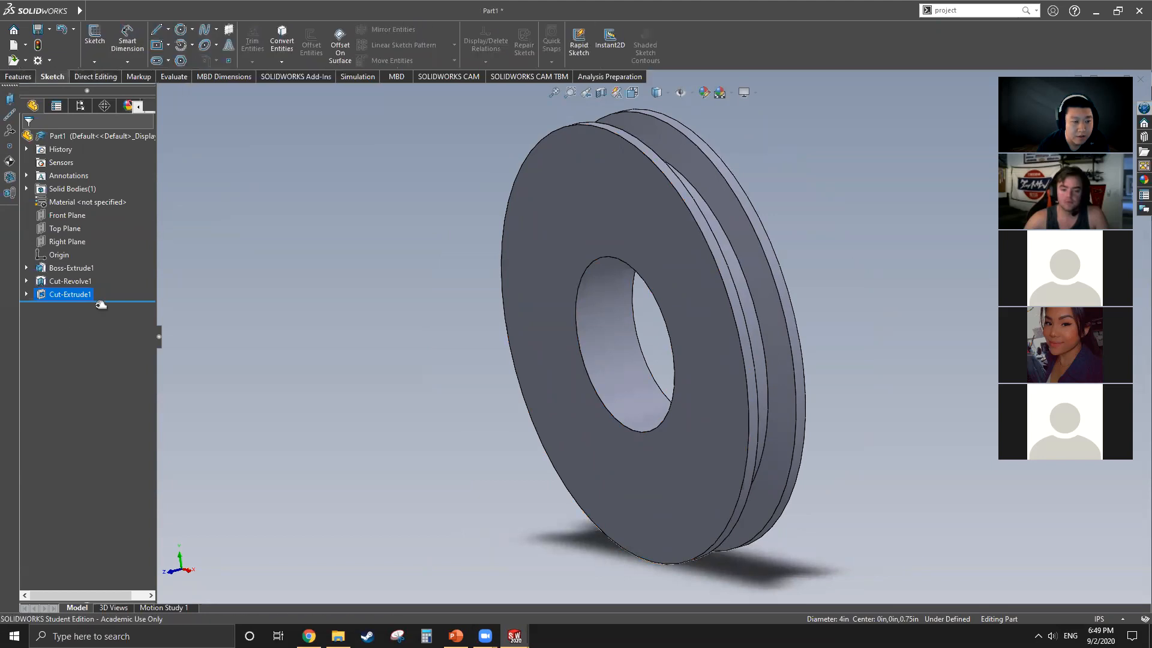
pyautogui.click(76, 213)
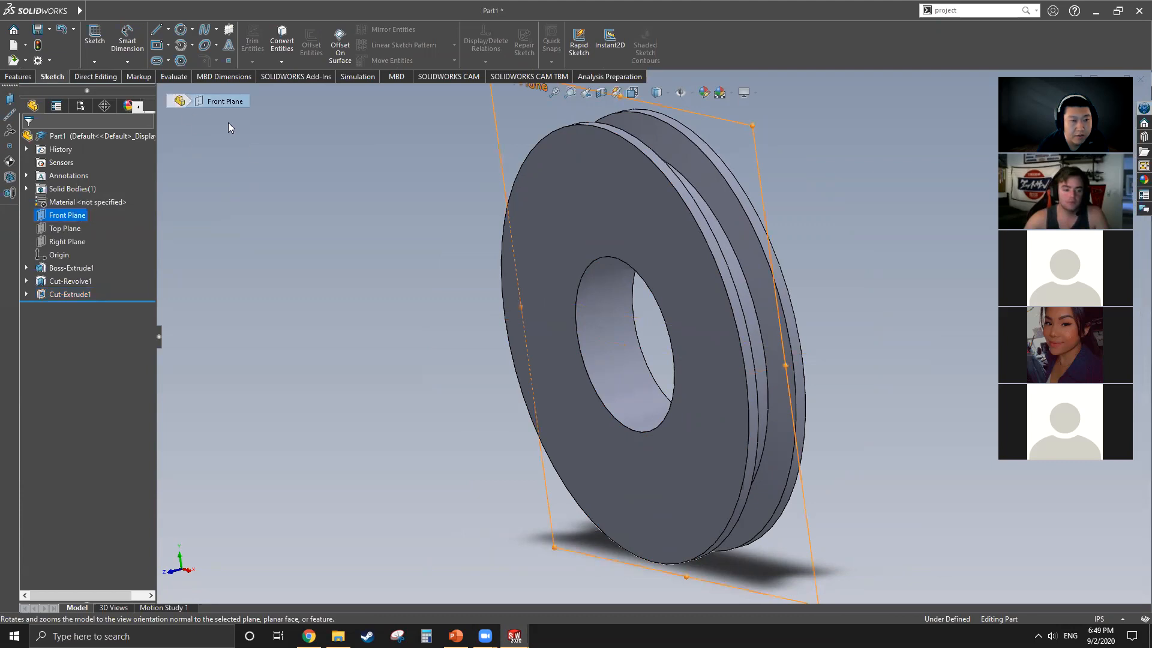
pyautogui.click(553, 219)
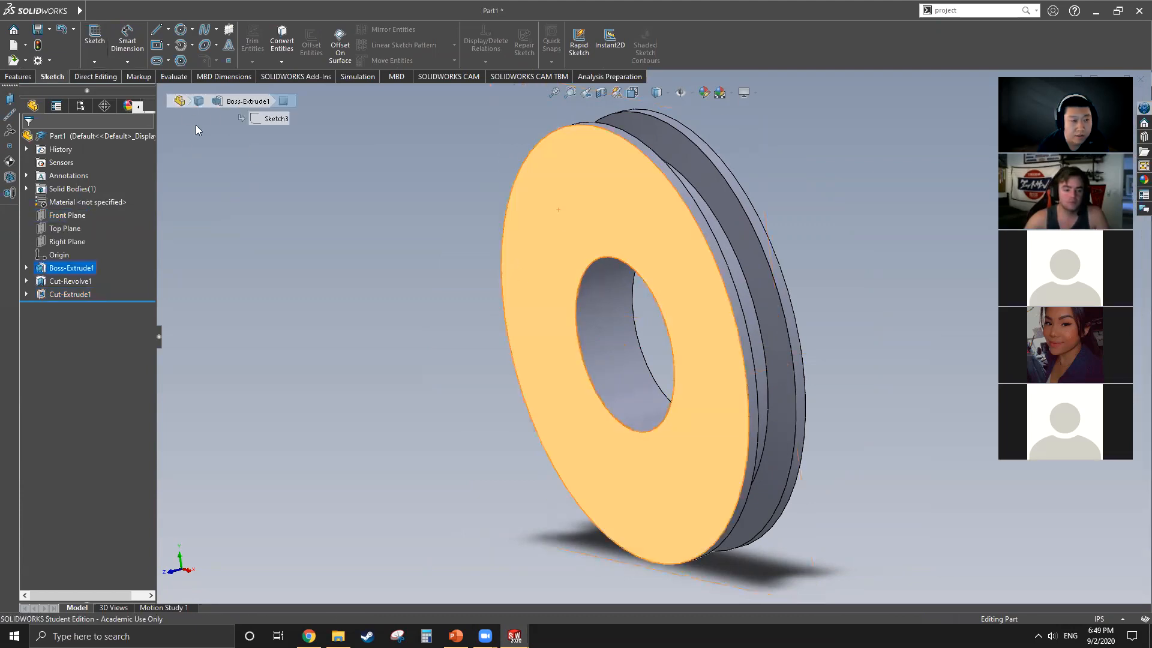
pyautogui.click(180, 29)
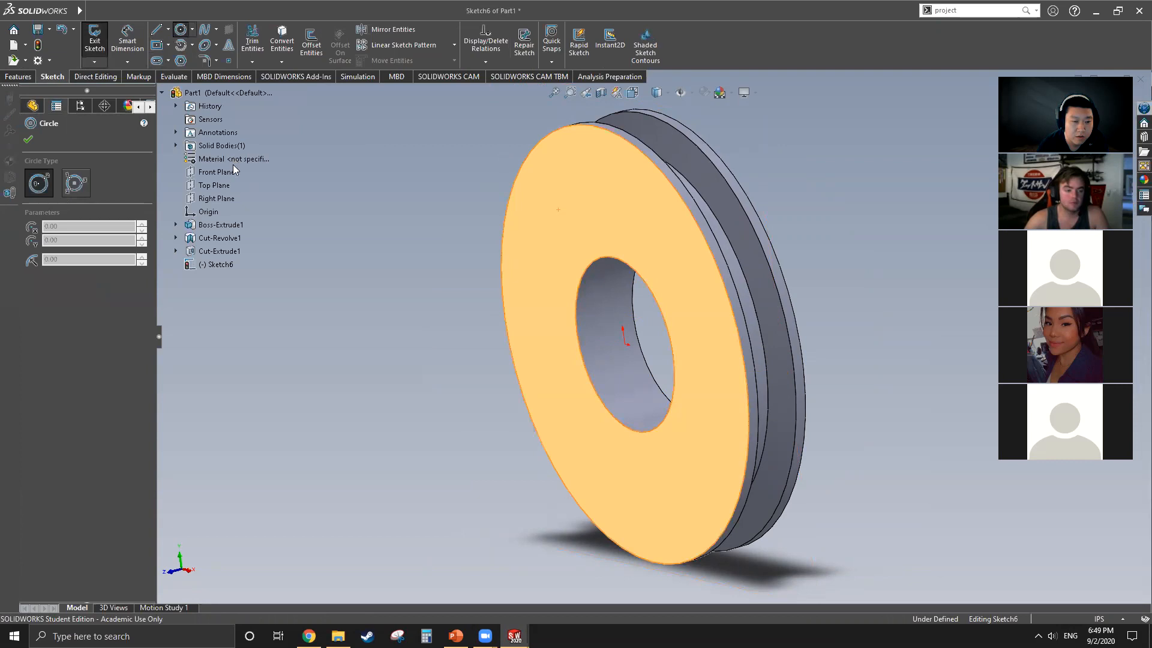
pyautogui.rightClick(219, 172)
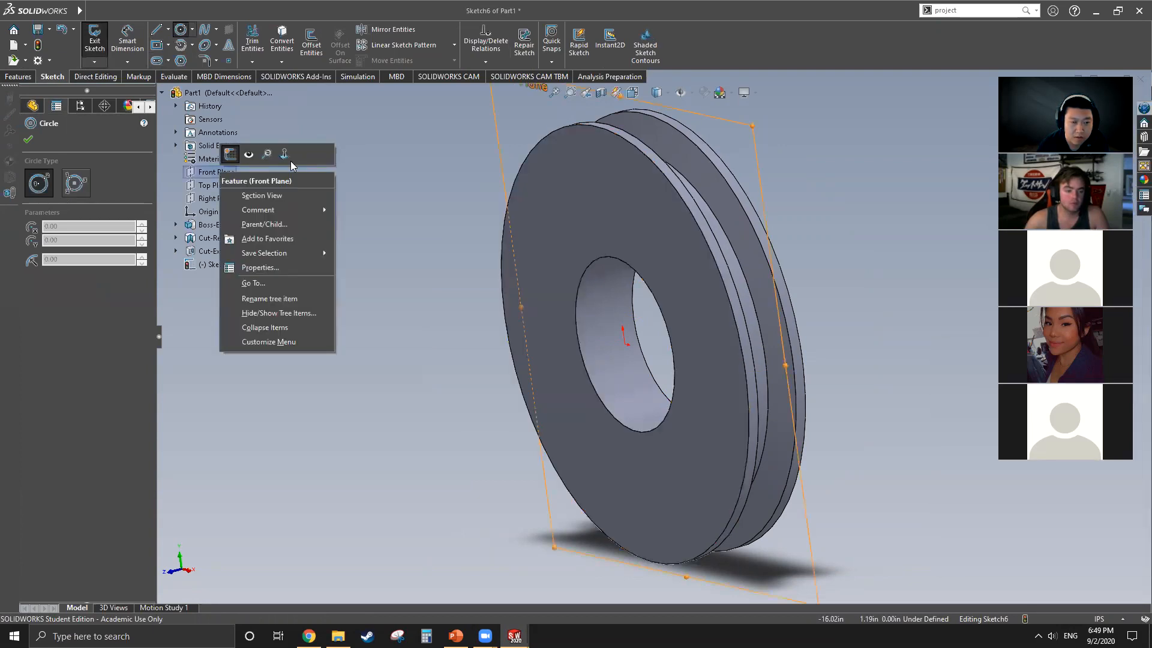
pyautogui.click(285, 155)
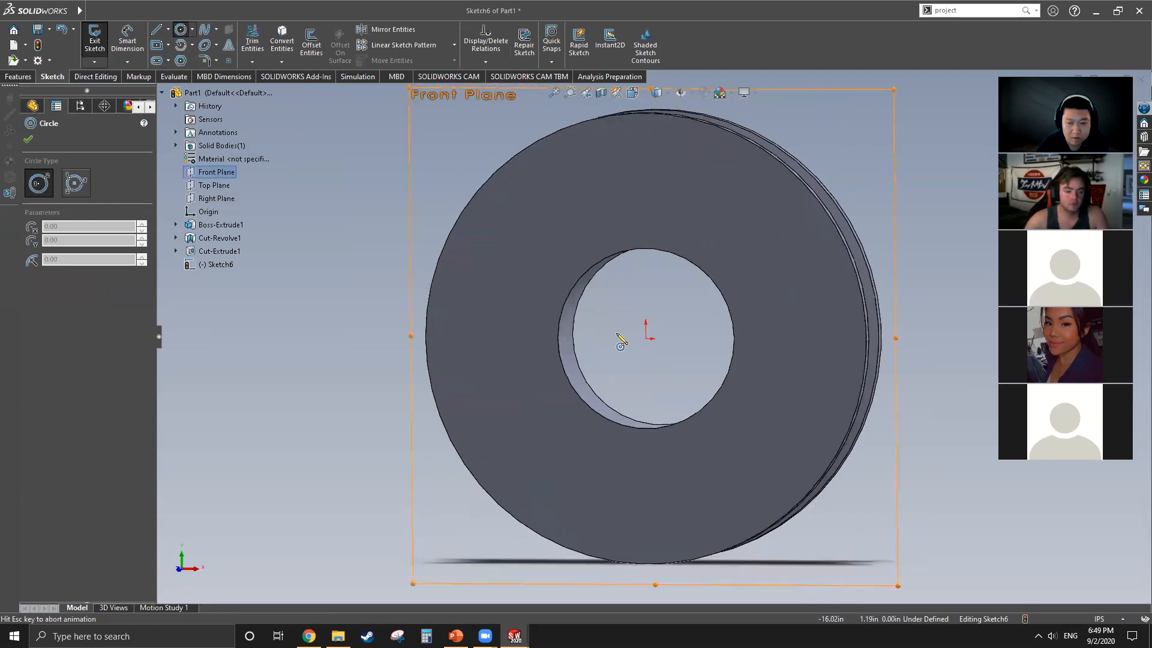
pyautogui.click(654, 336)
pyautogui.click(754, 499)
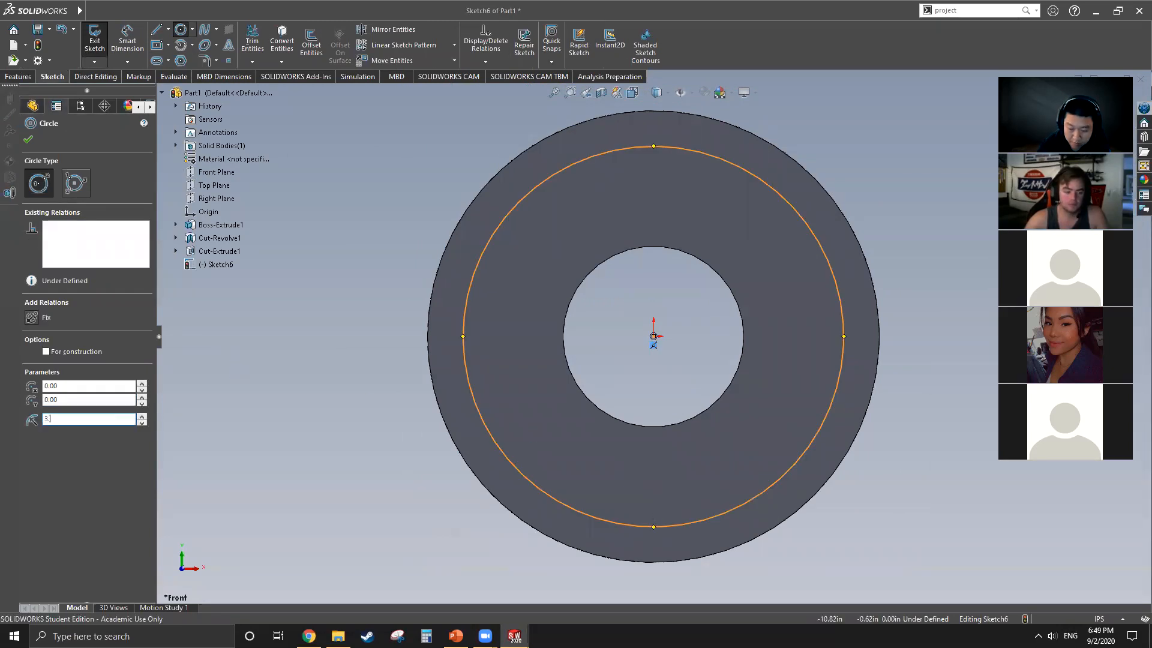
pyautogui.press('Return')
pyautogui.moveTo(657, 271)
pyautogui.mouseDown(button='middle')
pyautogui.moveTo(551, 295)
pyautogui.moveTo(576, 288)
pyautogui.mouseUp(button='middle')
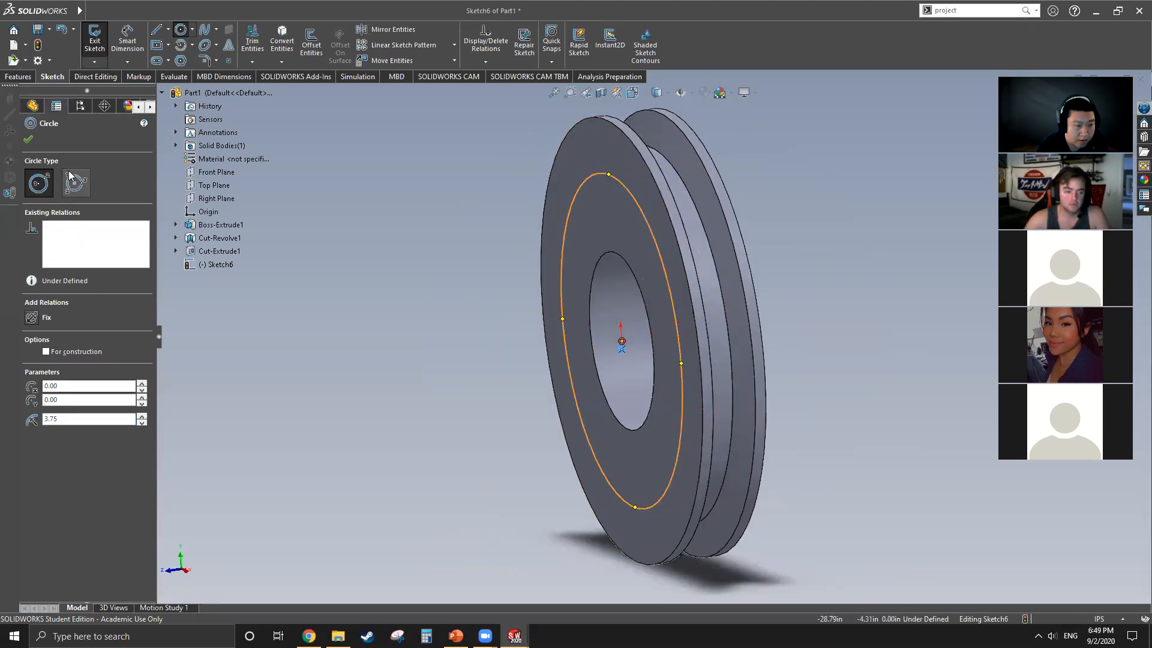
pyautogui.click(30, 139)
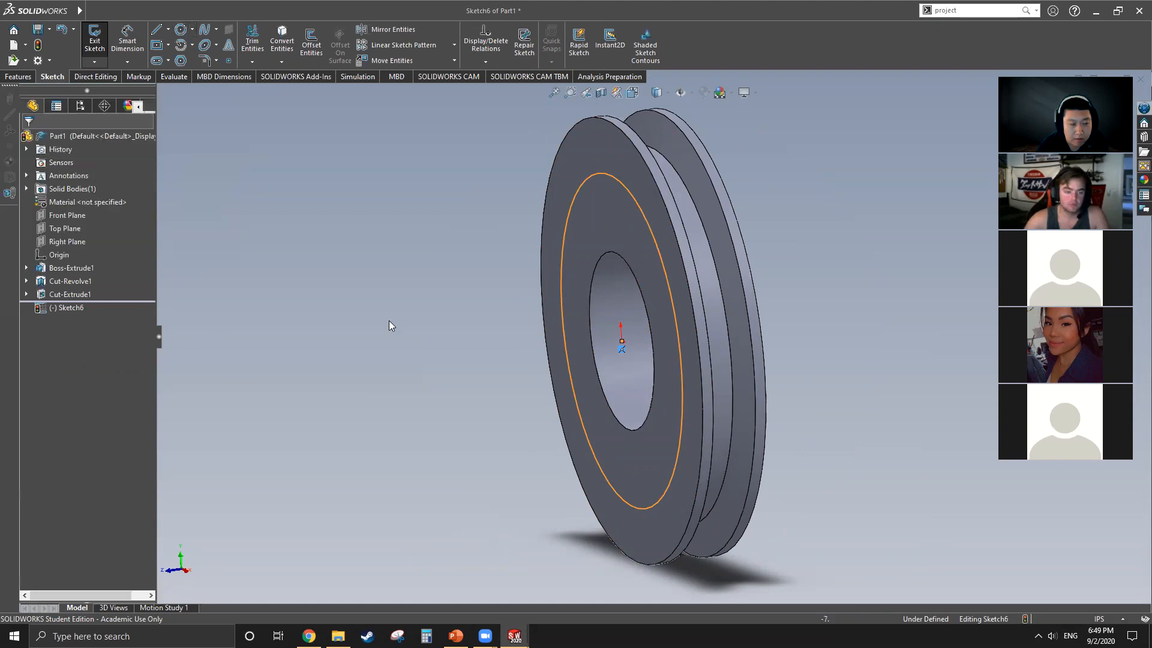
# Step: Cut-extrude the 3.75 in radius circle to a blind depth of 0.25 in
pyautogui.click(18, 76)
pyautogui.click(256, 42)
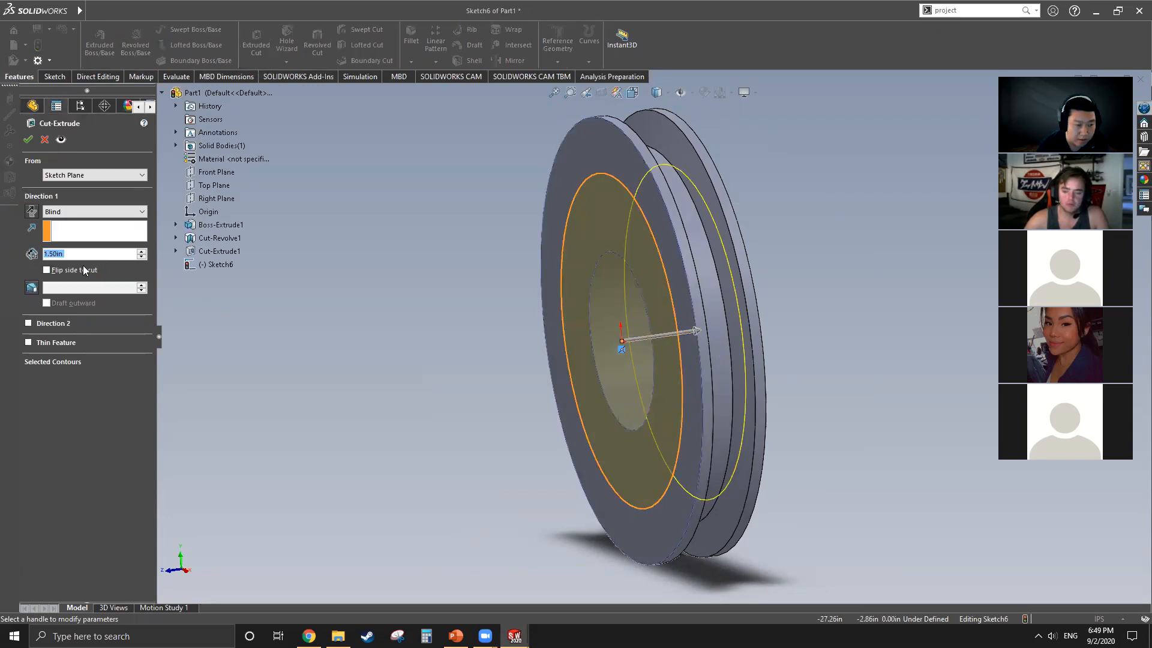
pyautogui.write('.25')
pyautogui.press('Return')
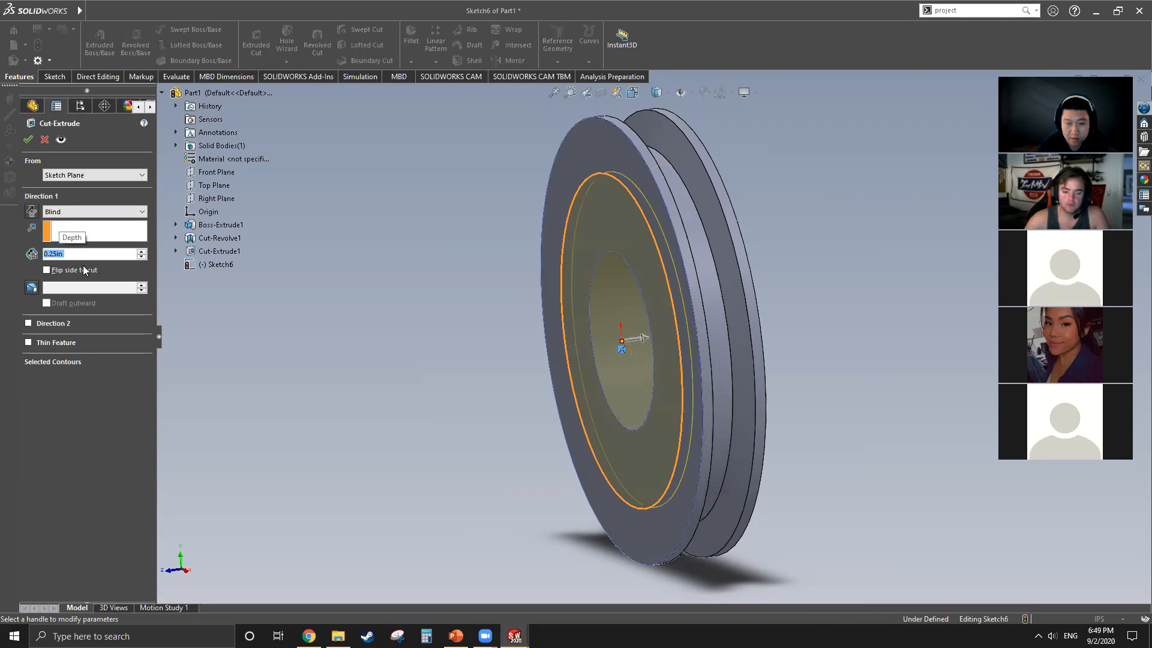
pyautogui.moveTo(604, 304); pyautogui.dragTo(601, 274, button='middle')
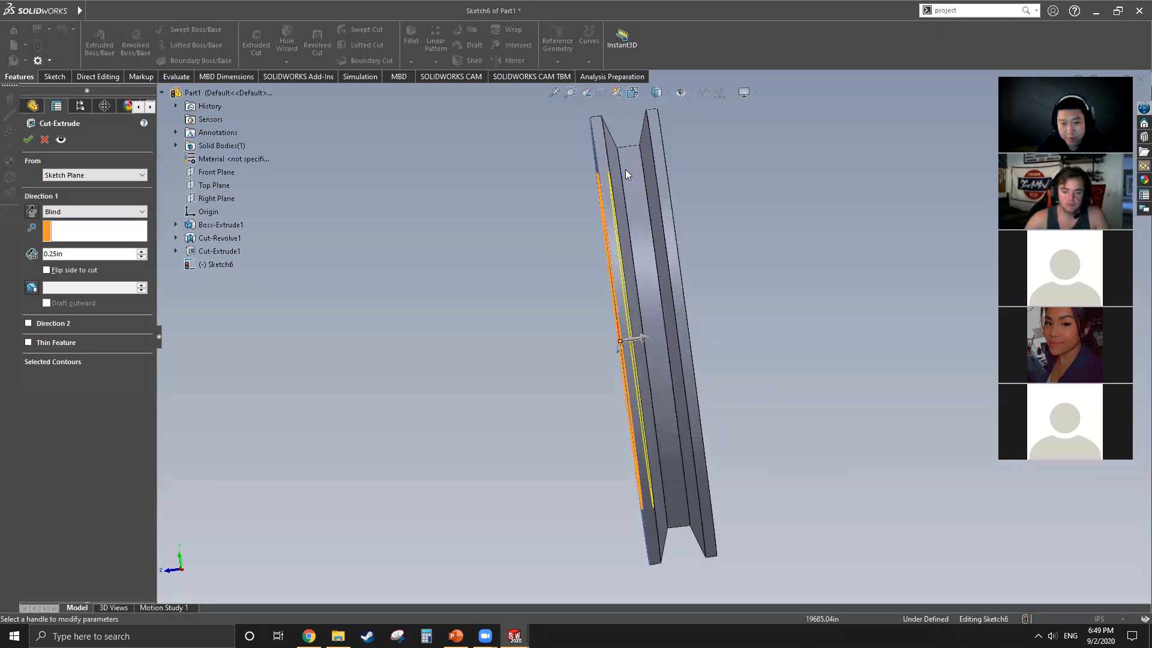
pyautogui.click(27, 140)
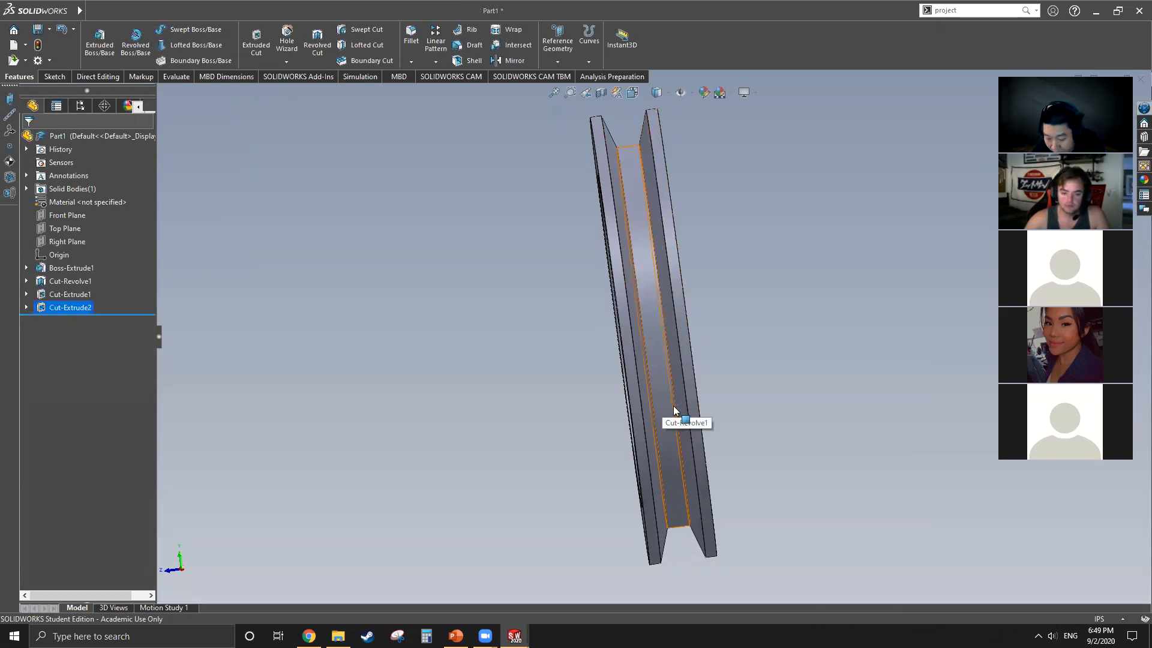
# Step: Start a Mirror feature for the 0.25 in deep circular recess cut
pyautogui.moveTo(701, 398); pyautogui.dragTo(720, 402, button='middle')
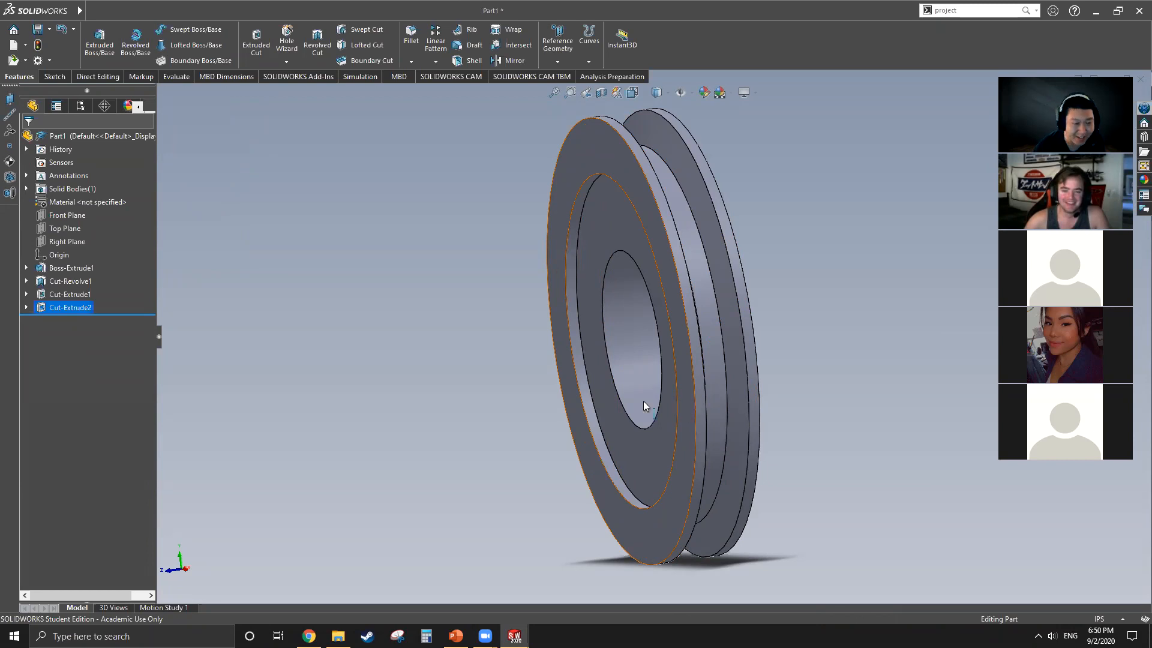
pyautogui.moveTo(609, 379); pyautogui.dragTo(639, 428, button='middle')
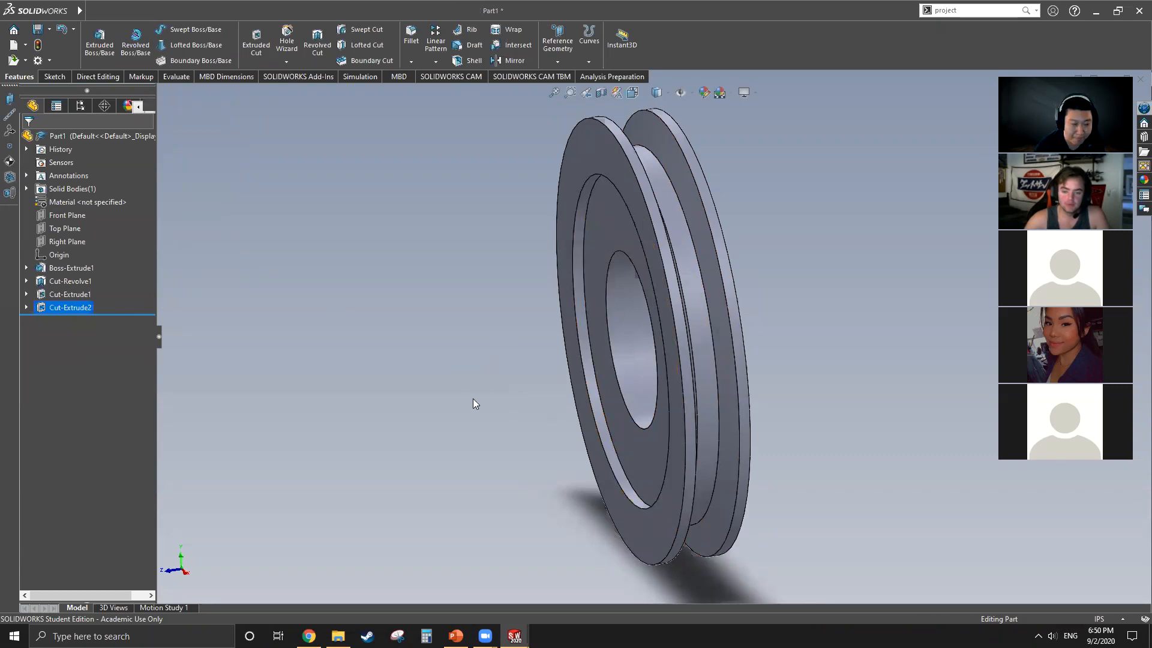
pyautogui.moveTo(684, 336); pyautogui.dragTo(618, 312, button='middle')
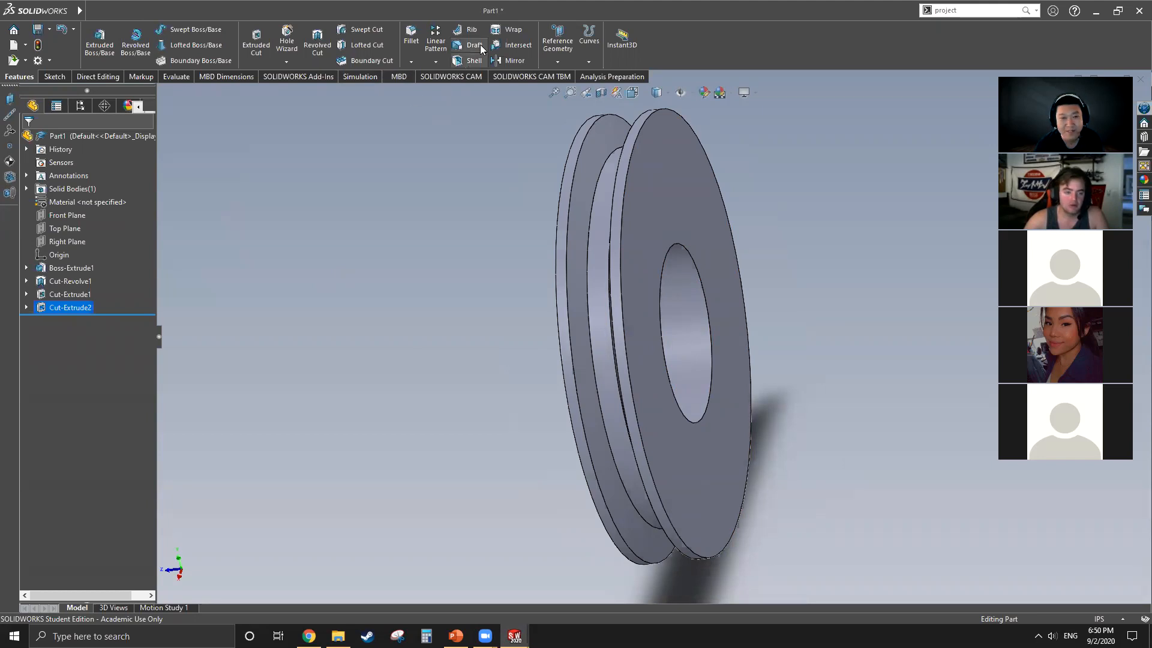
pyautogui.click(512, 60)
pyautogui.moveTo(502, 340); pyautogui.dragTo(547, 355, button='middle')
pyautogui.moveTo(627, 310); pyautogui.dragTo(521, 171, button='middle')
pyautogui.click(670, 219)
pyautogui.click(521, 171)
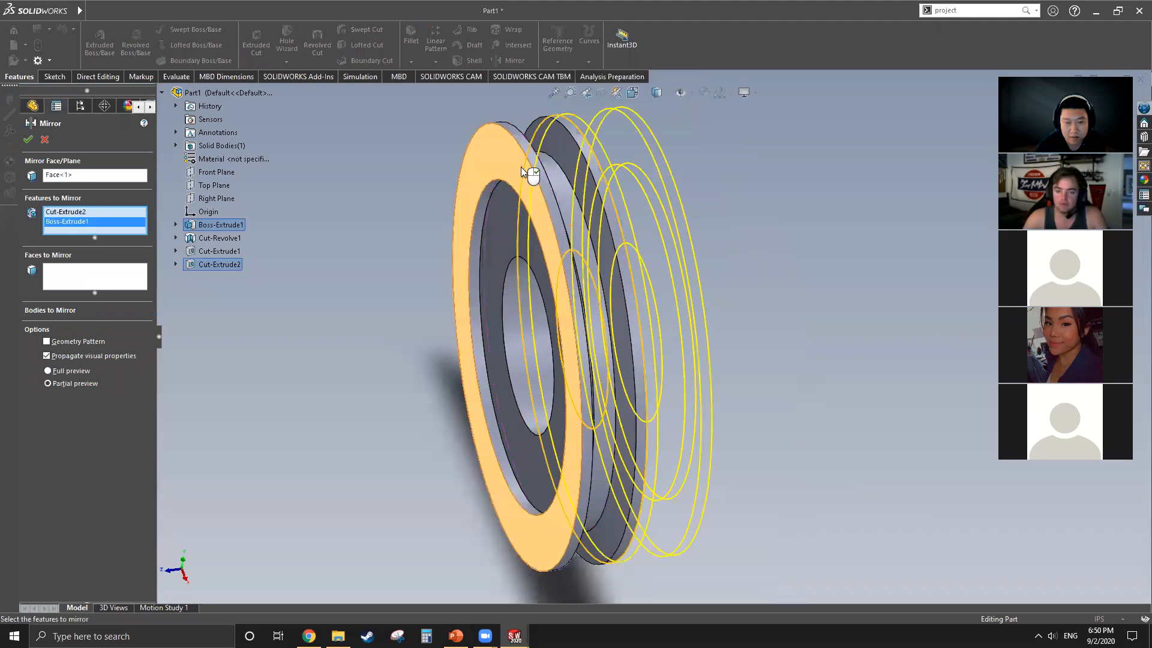
pyautogui.rightClick(109, 213)
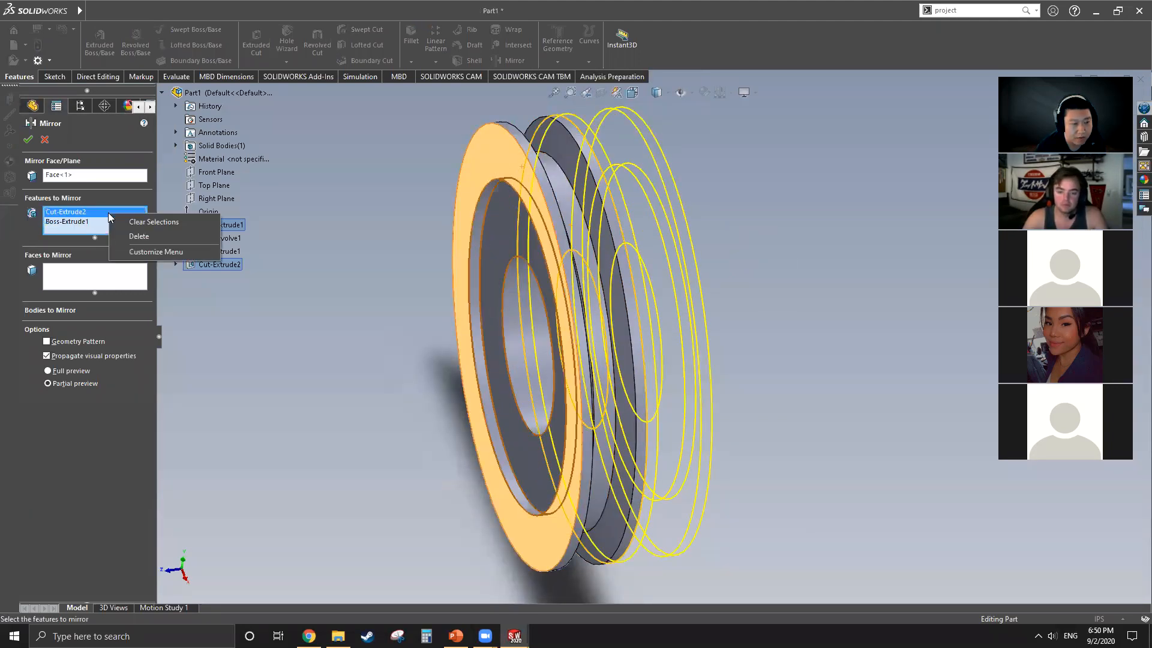
pyautogui.click(142, 222)
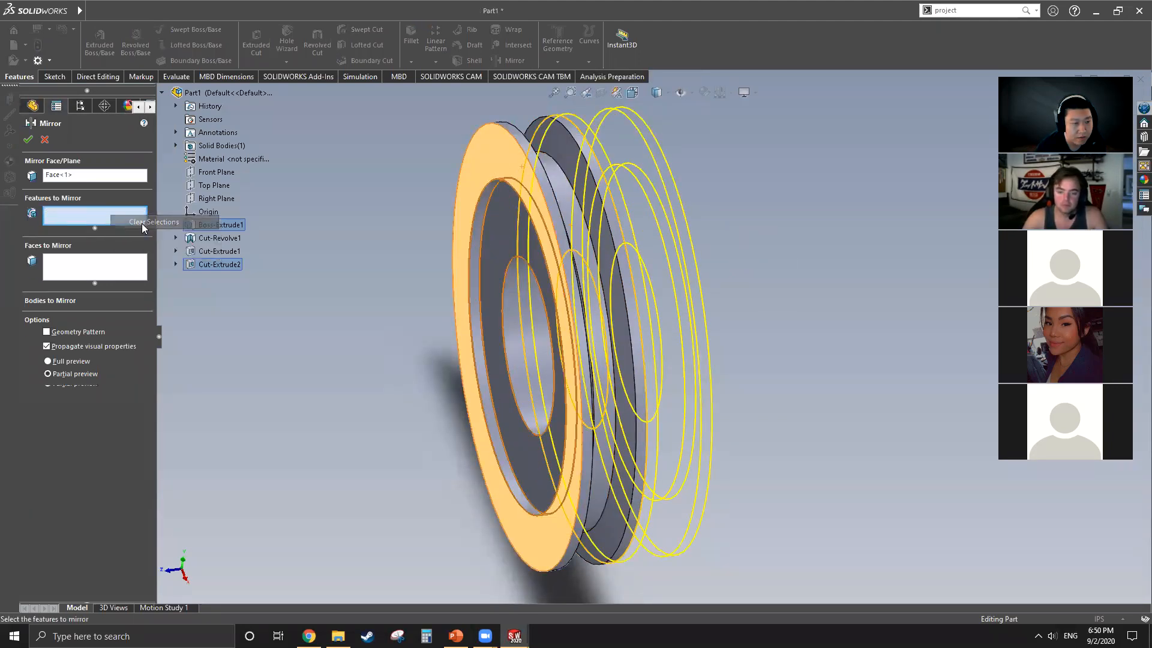
pyautogui.click(95, 174)
pyautogui.rightClick(93, 174)
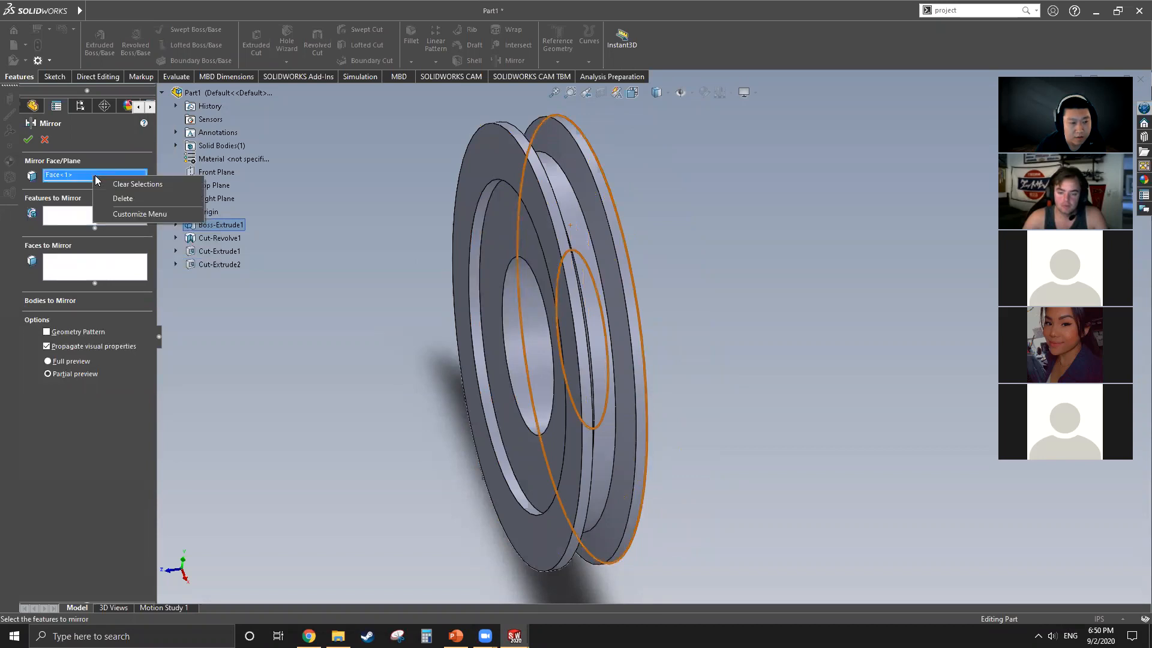
pyautogui.click(112, 186)
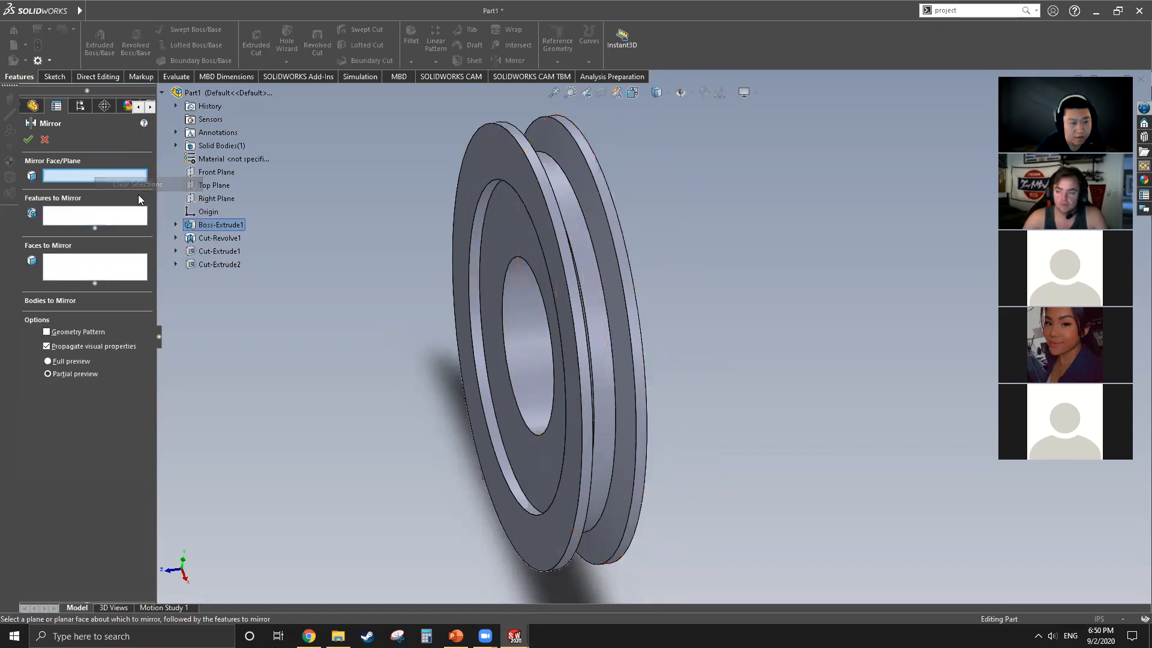
pyautogui.click(528, 187)
pyautogui.moveTo(587, 232); pyautogui.dragTo(543, 233, button='middle')
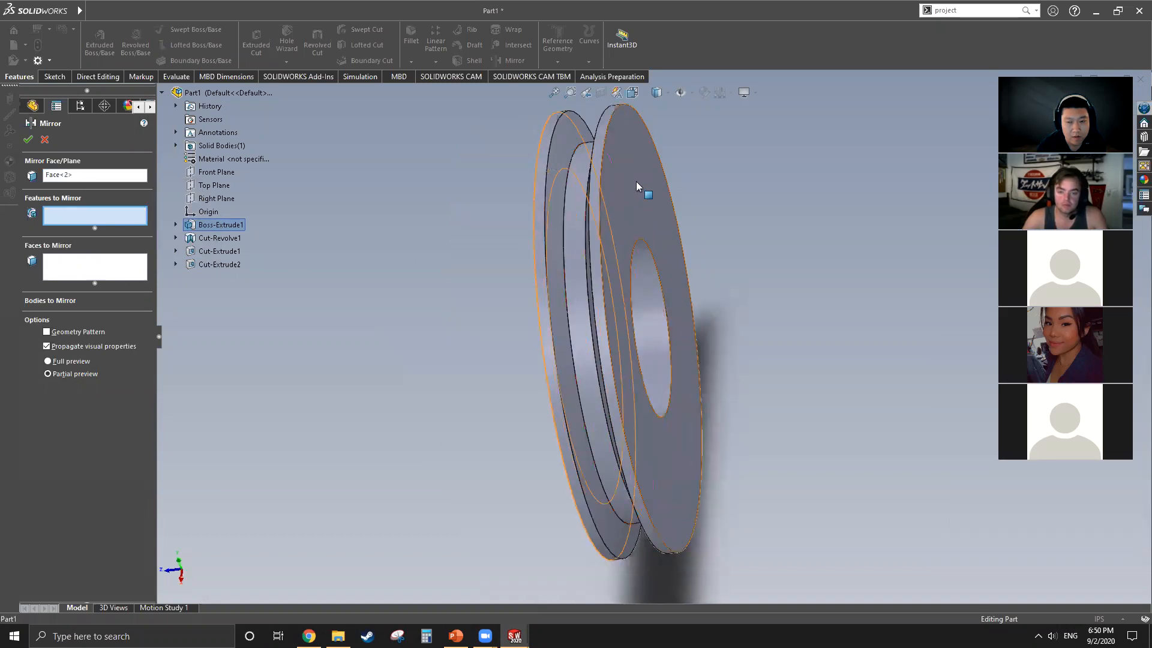
pyautogui.click(641, 187)
pyautogui.moveTo(519, 305); pyautogui.dragTo(380, 304, button='middle')
pyautogui.rightClick(108, 212)
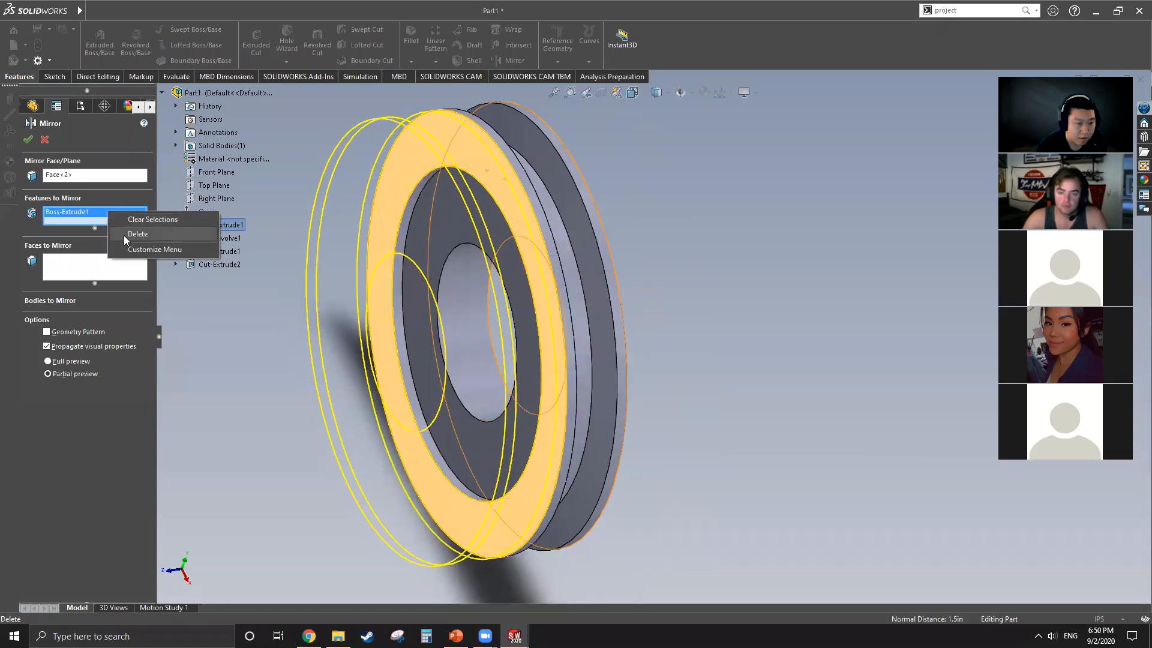
pyautogui.click(124, 234)
pyautogui.rightClick(85, 177)
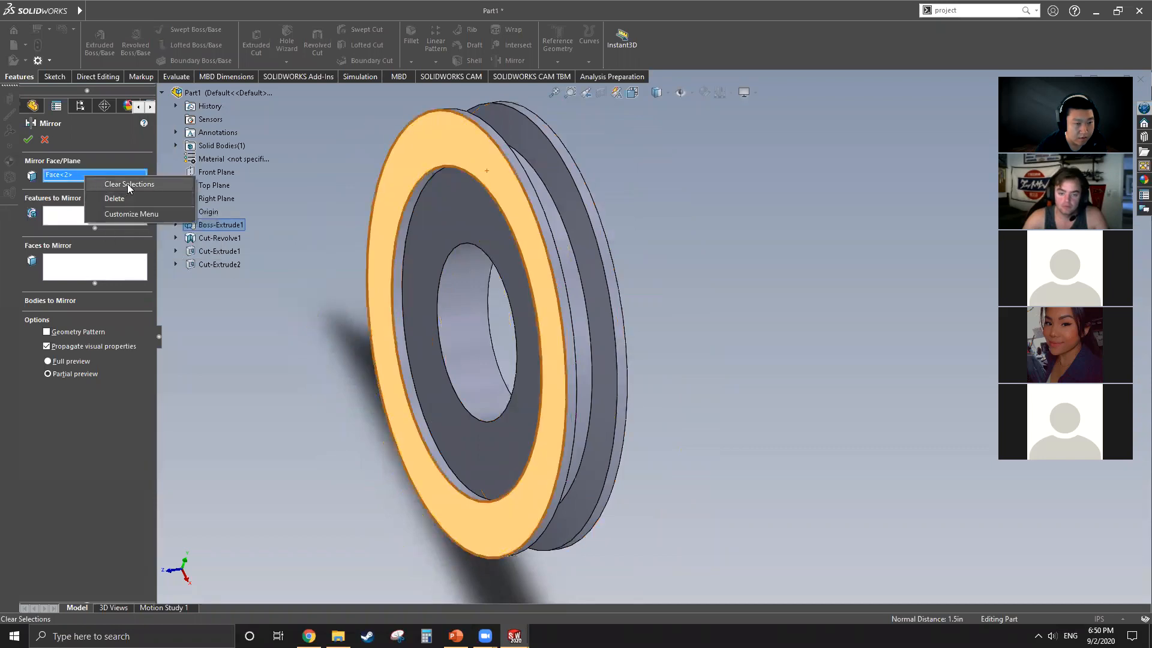
pyautogui.click(127, 184)
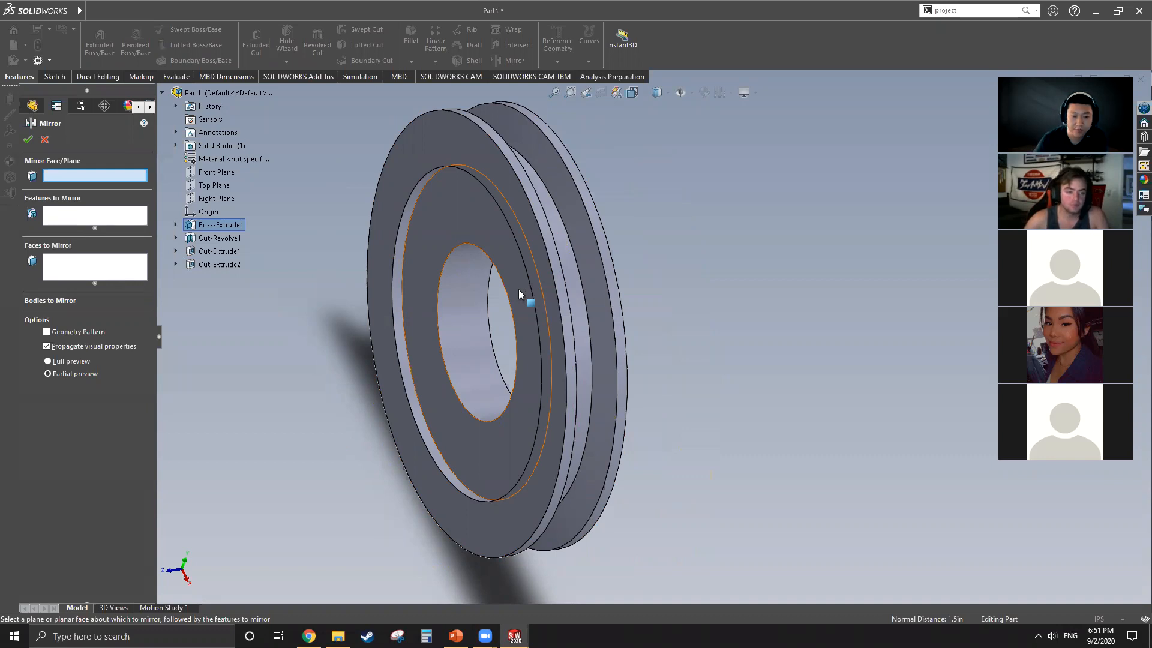
# Step: Choose the disc's flat unrecessed face as the mirror face and the circular recess cut as the feature to mirror
pyautogui.moveTo(545, 231); pyautogui.dragTo(636, 200, button='middle')
pyautogui.click(636, 200)
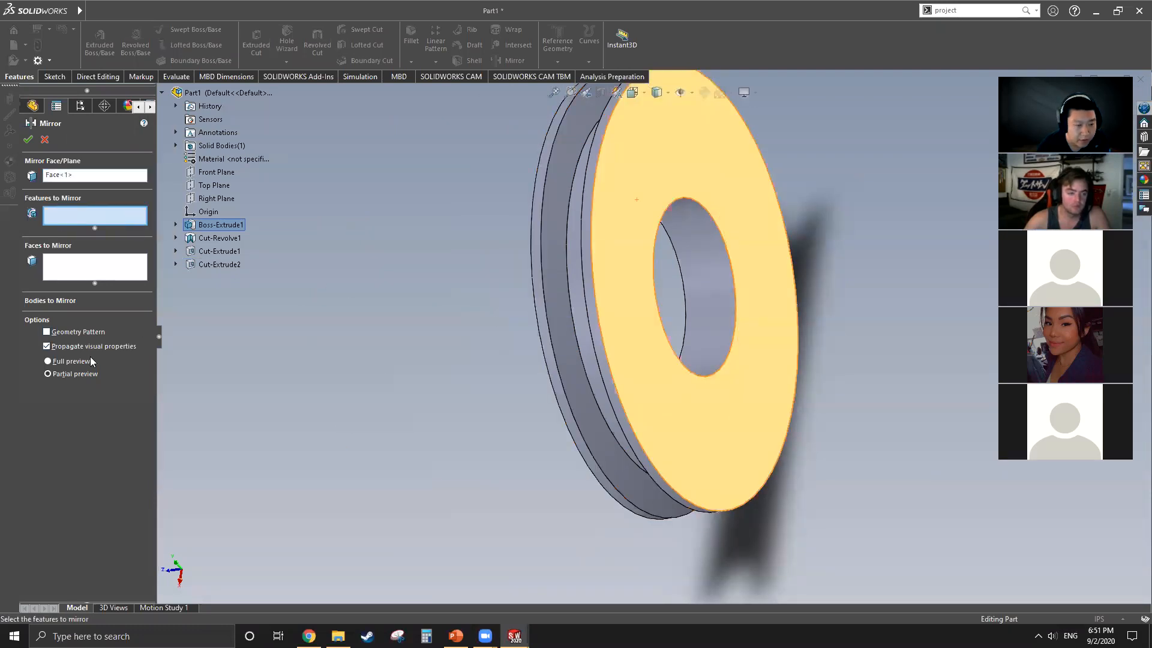
pyautogui.moveTo(543, 337); pyautogui.dragTo(511, 360, button='middle')
pyautogui.click(428, 414)
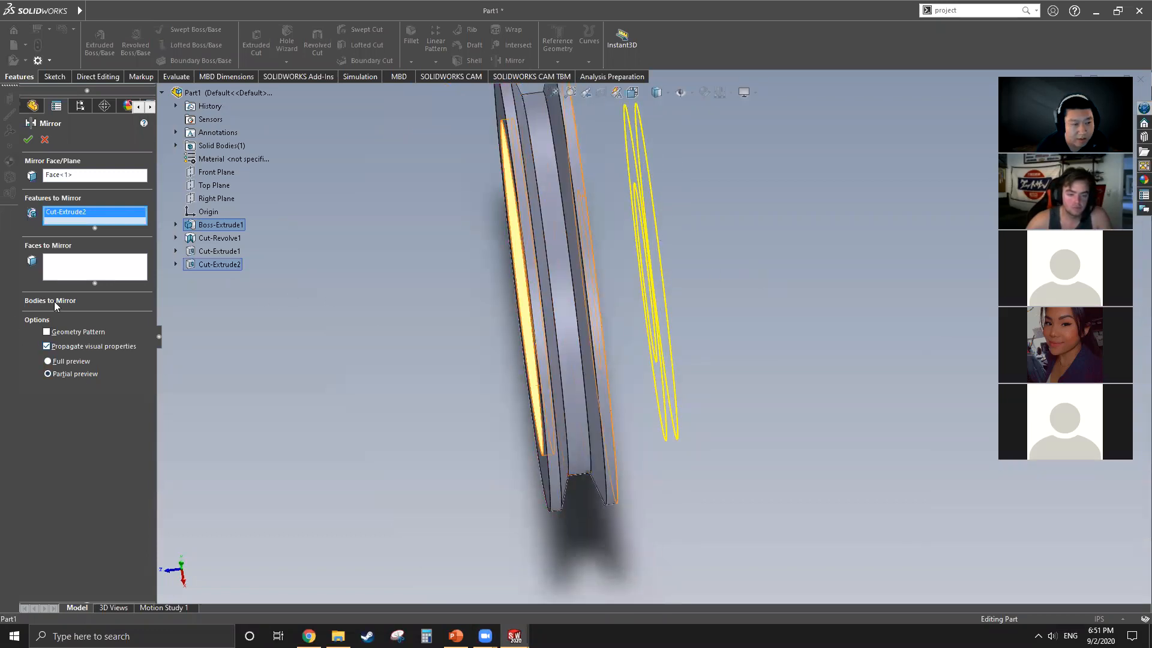
# Step: Replace the selected mirror face with the Front Plane and complete the mirror of the recess cut
pyautogui.click(82, 174)
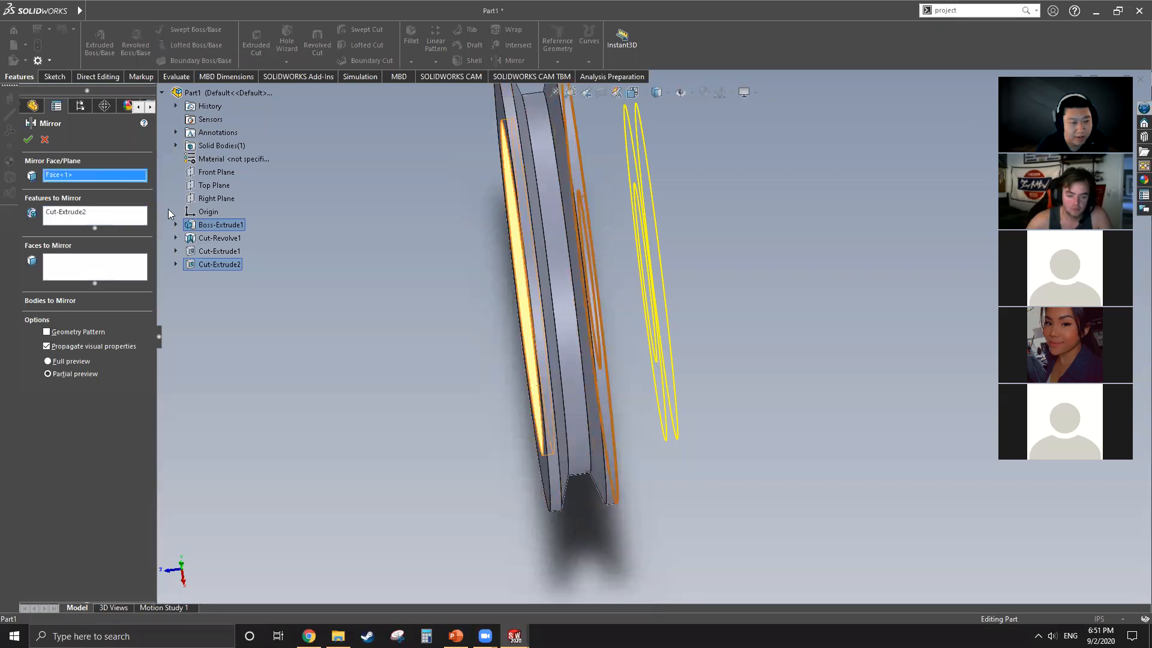
pyautogui.rightClick(90, 174)
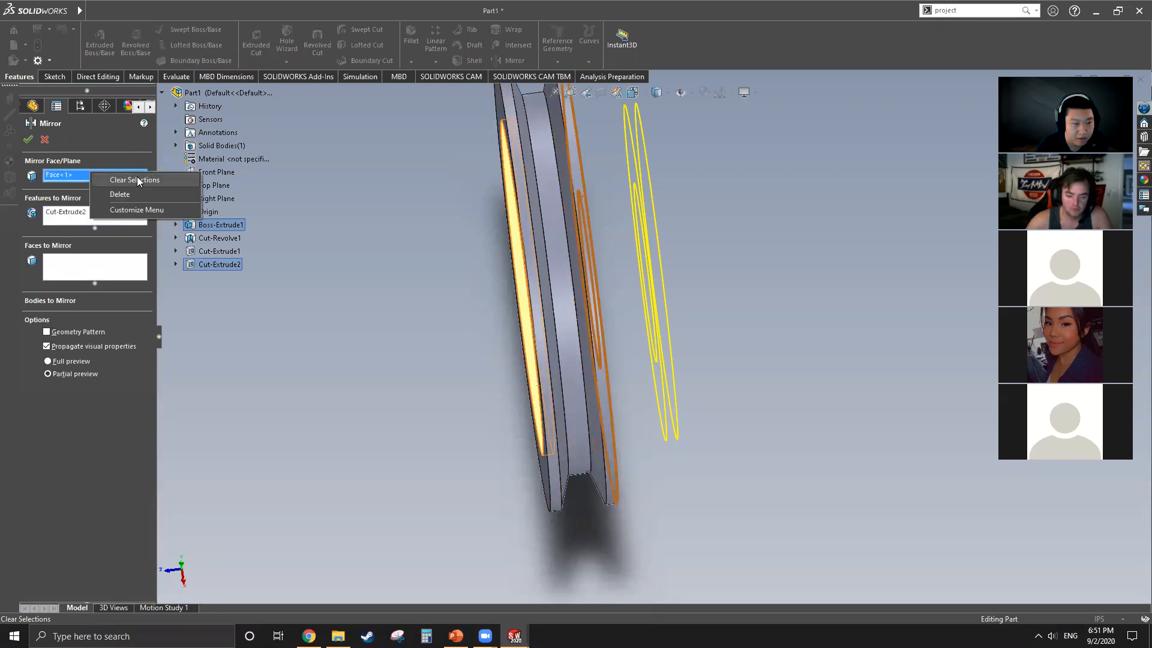
pyautogui.click(137, 179)
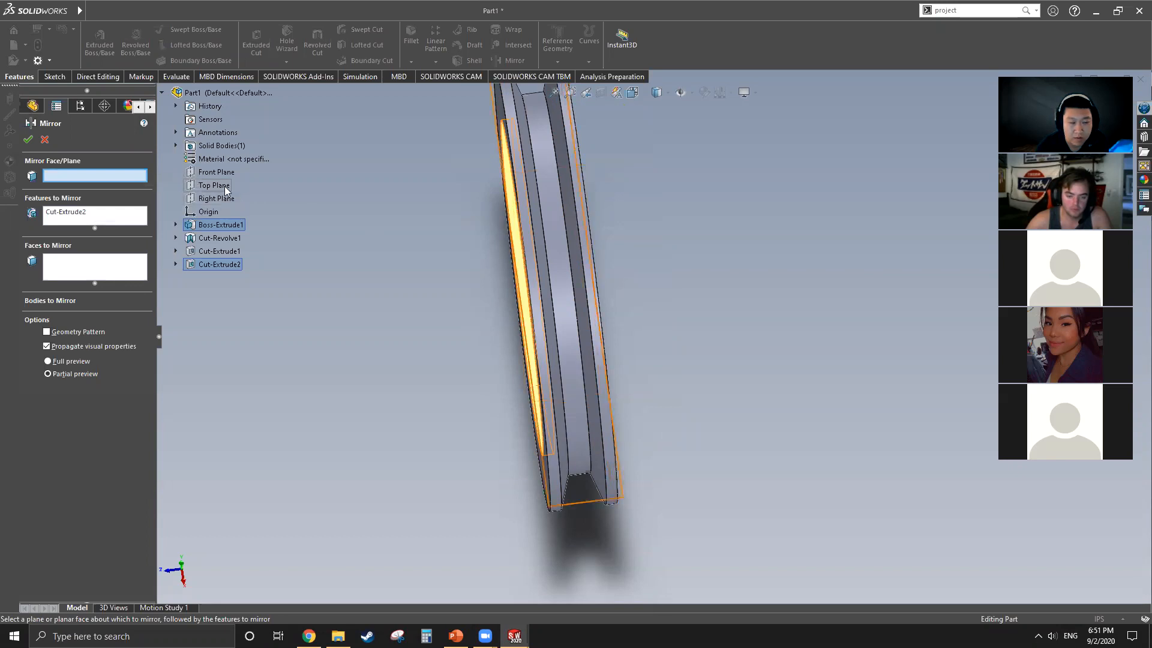
pyautogui.click(221, 170)
pyautogui.moveTo(491, 252); pyautogui.dragTo(496, 288, button='middle')
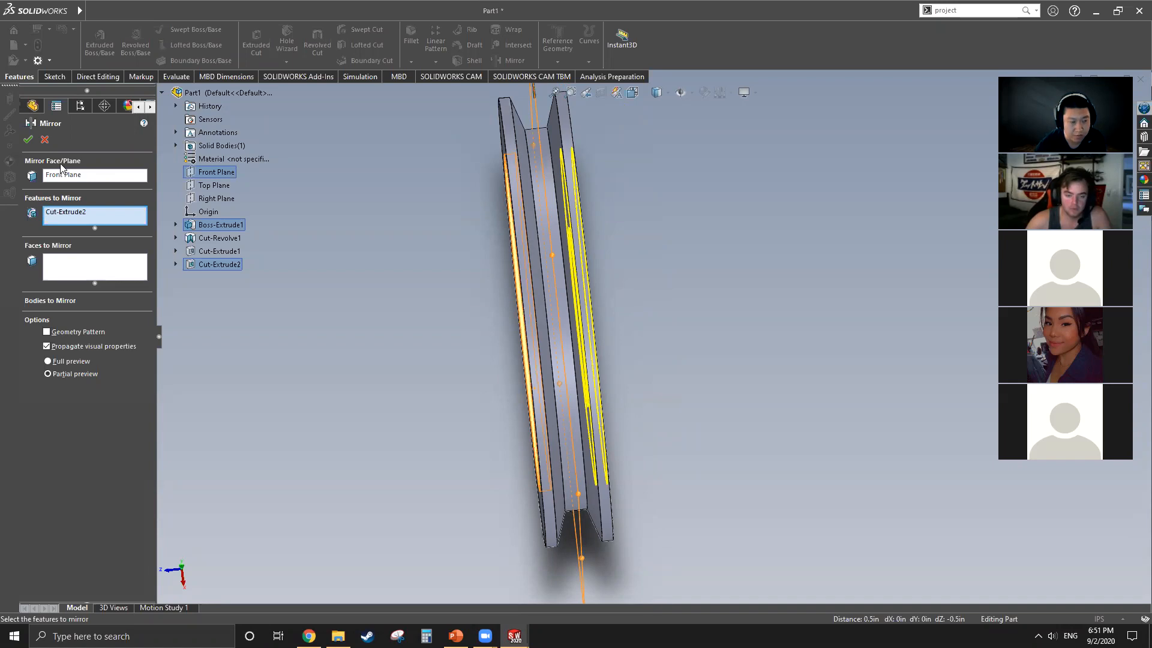
pyautogui.moveTo(451, 305); pyautogui.dragTo(462, 251, button='middle')
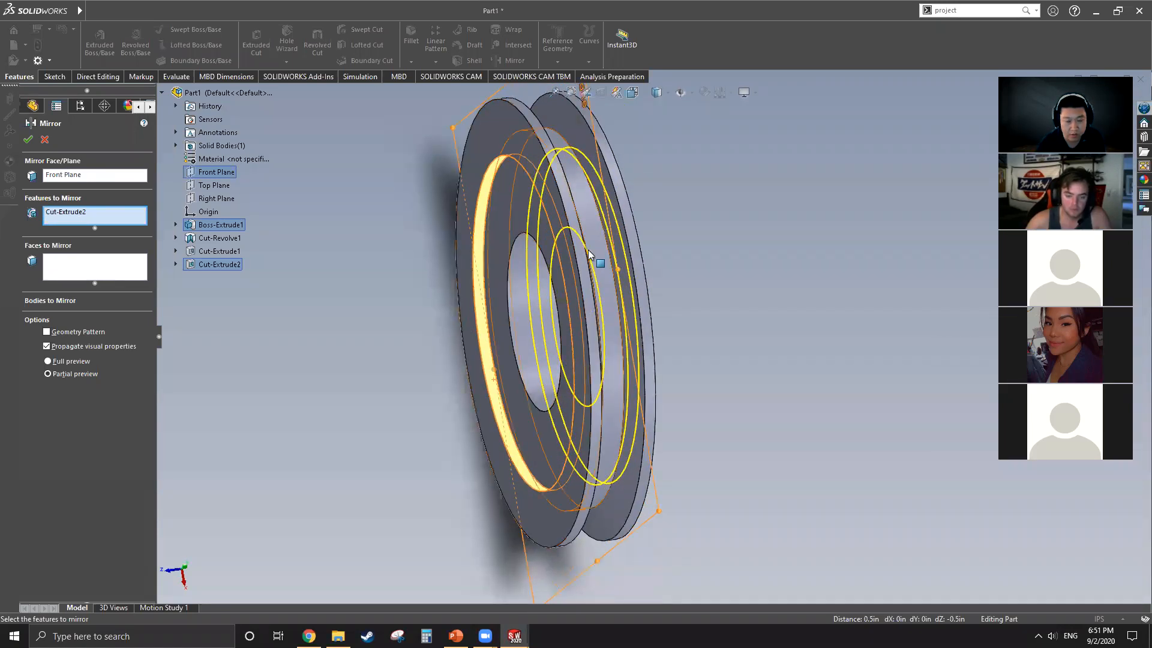
pyautogui.moveTo(627, 327); pyautogui.dragTo(588, 339, button='middle')
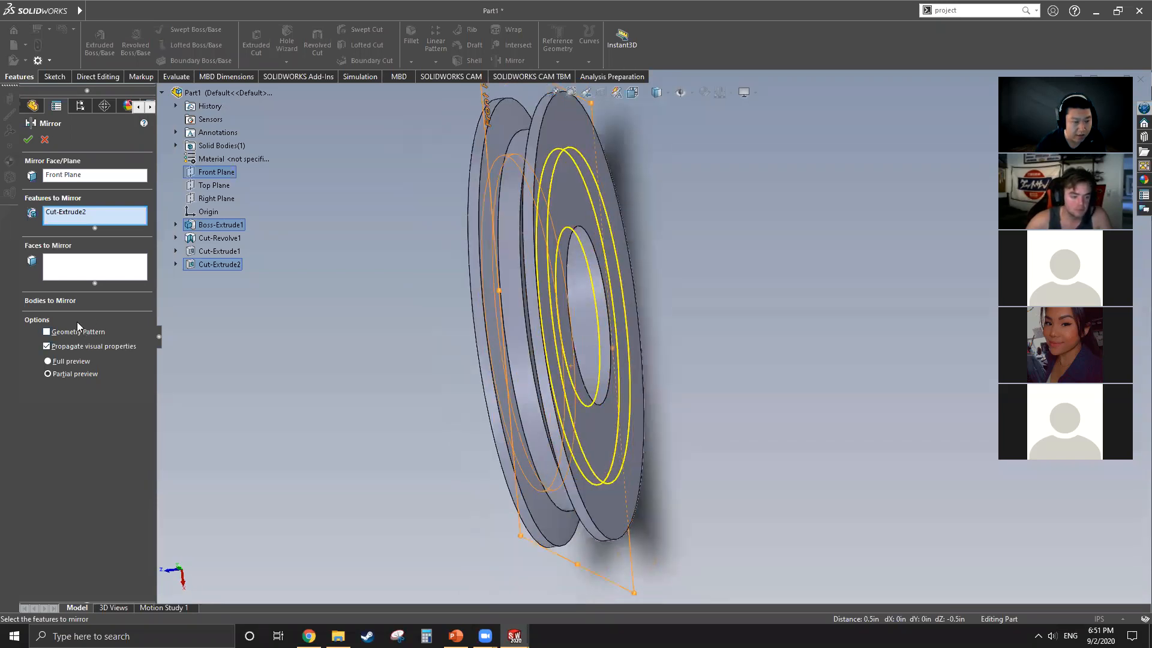
pyautogui.moveTo(582, 243); pyautogui.dragTo(591, 258, button='middle')
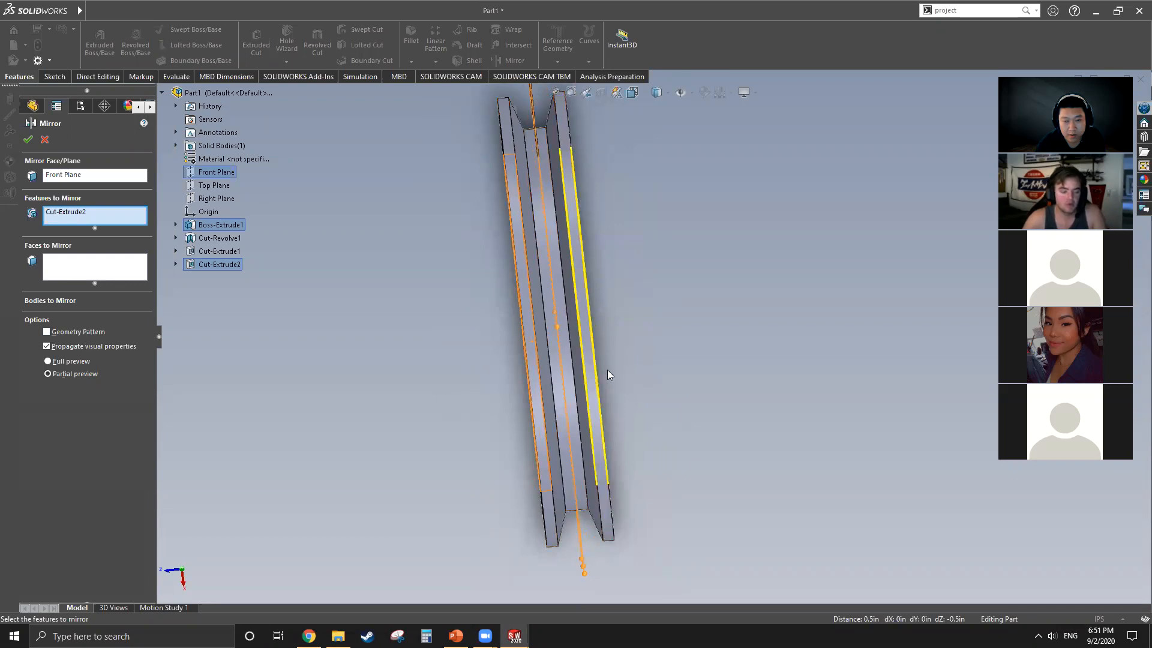
pyautogui.click(29, 140)
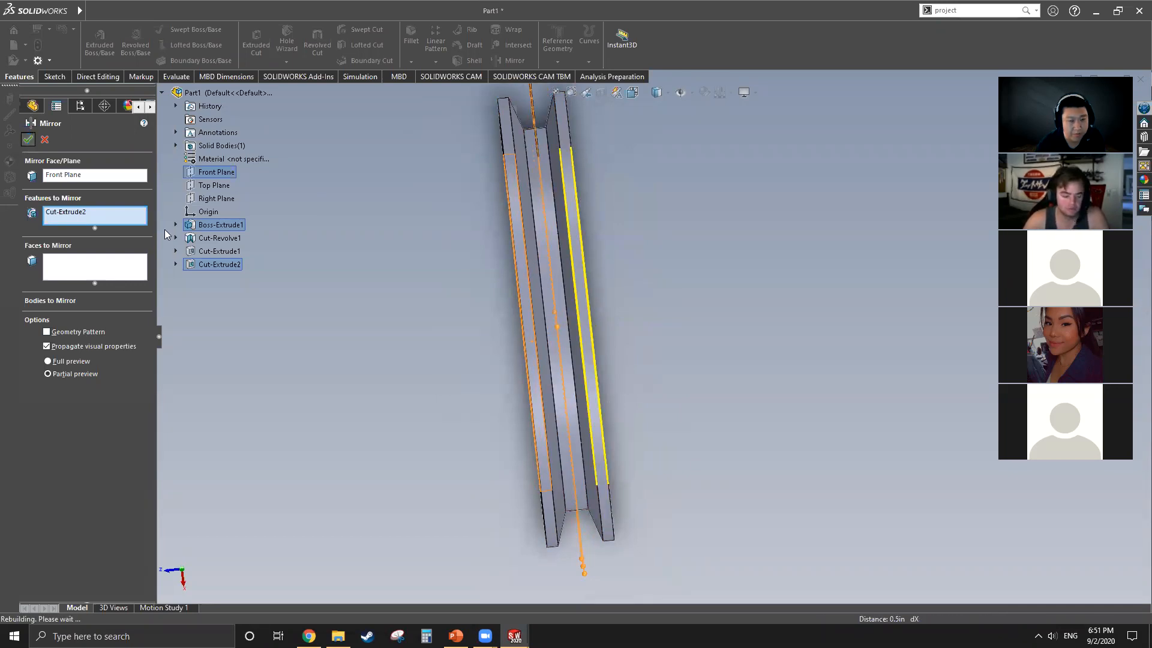
pyautogui.moveTo(621, 297); pyautogui.dragTo(672, 325, button='middle')
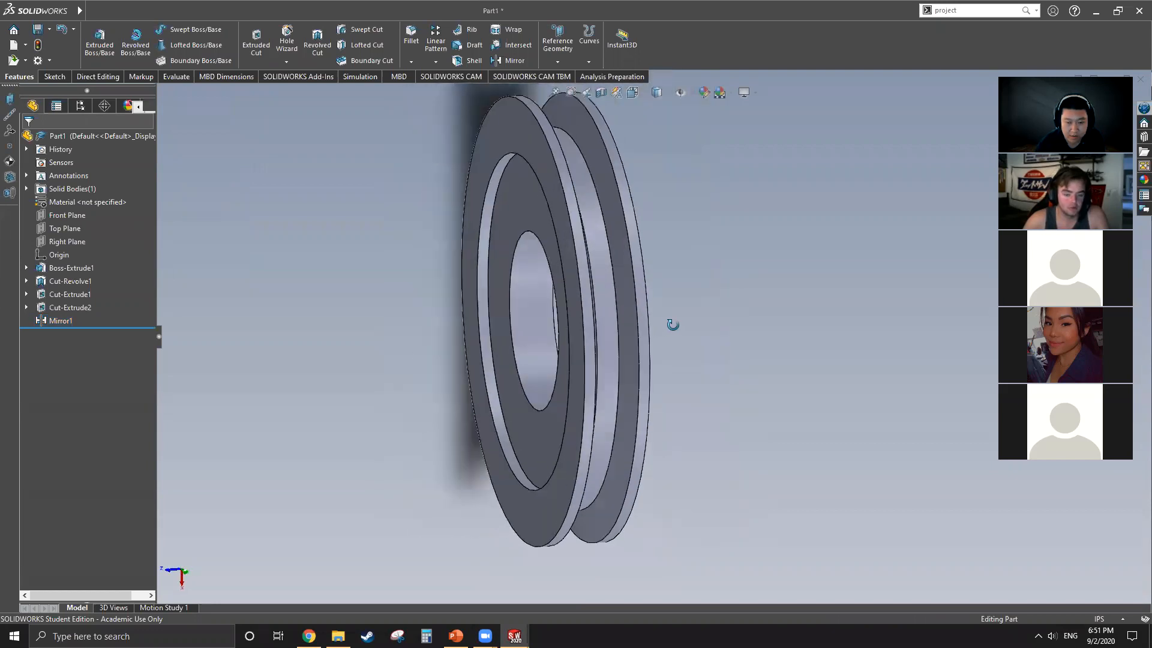
pyautogui.moveTo(455, 390); pyautogui.dragTo(547, 393, button='middle')
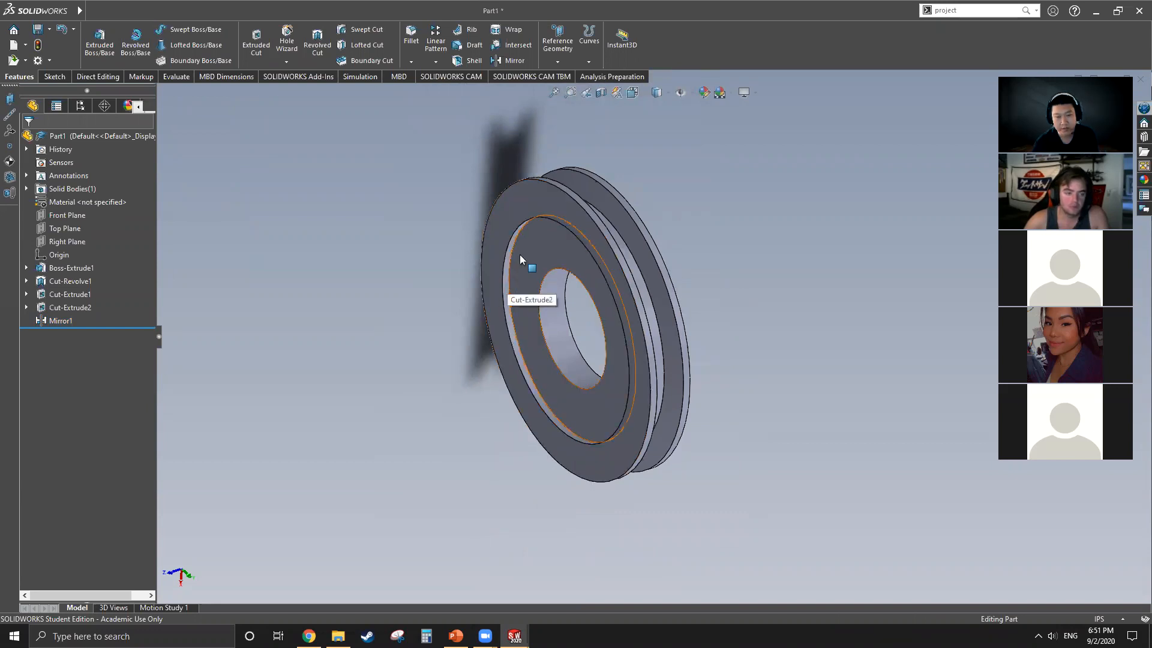
# Step: Fillet the outer rim edges of the circular recesses on both faces with a symmetric 0.25 in radius
pyautogui.scroll(-3, 520, 254)
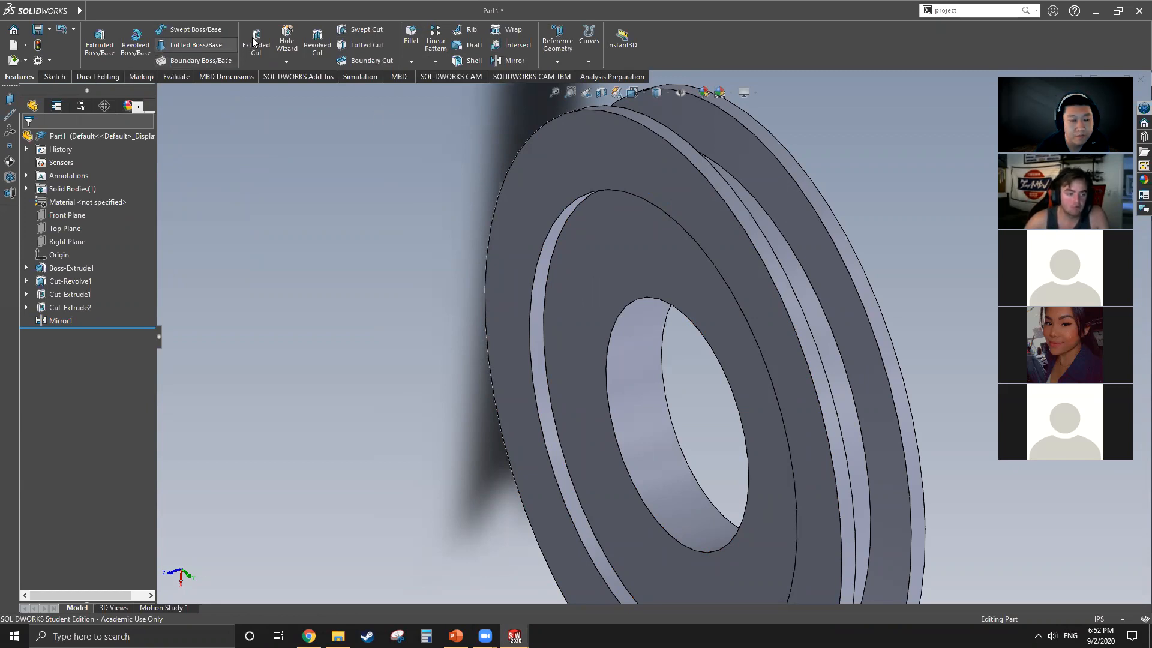
pyautogui.click(411, 36)
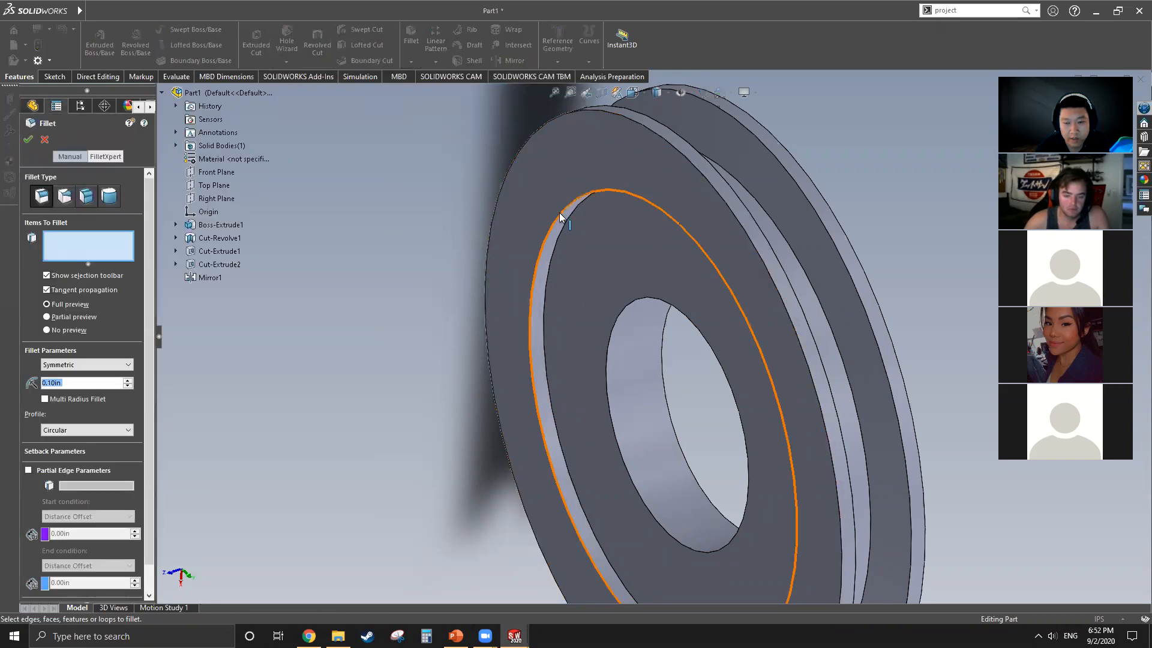
pyautogui.click(561, 215)
pyautogui.moveTo(633, 239); pyautogui.dragTo(685, 213, button='middle')
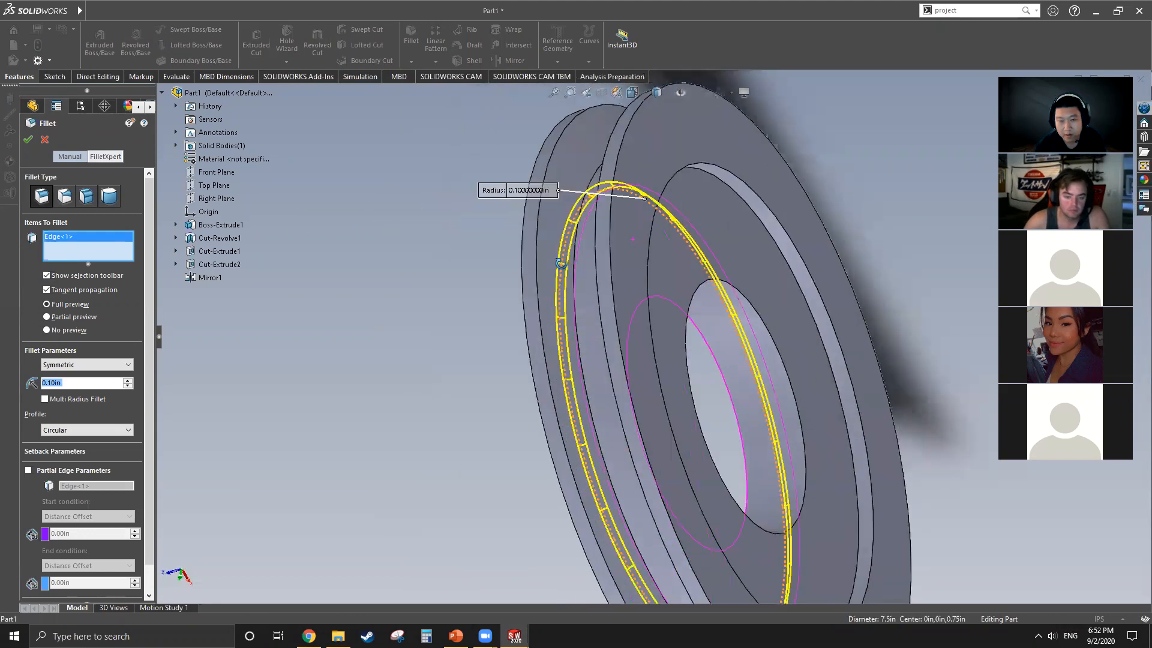
pyautogui.click(741, 183)
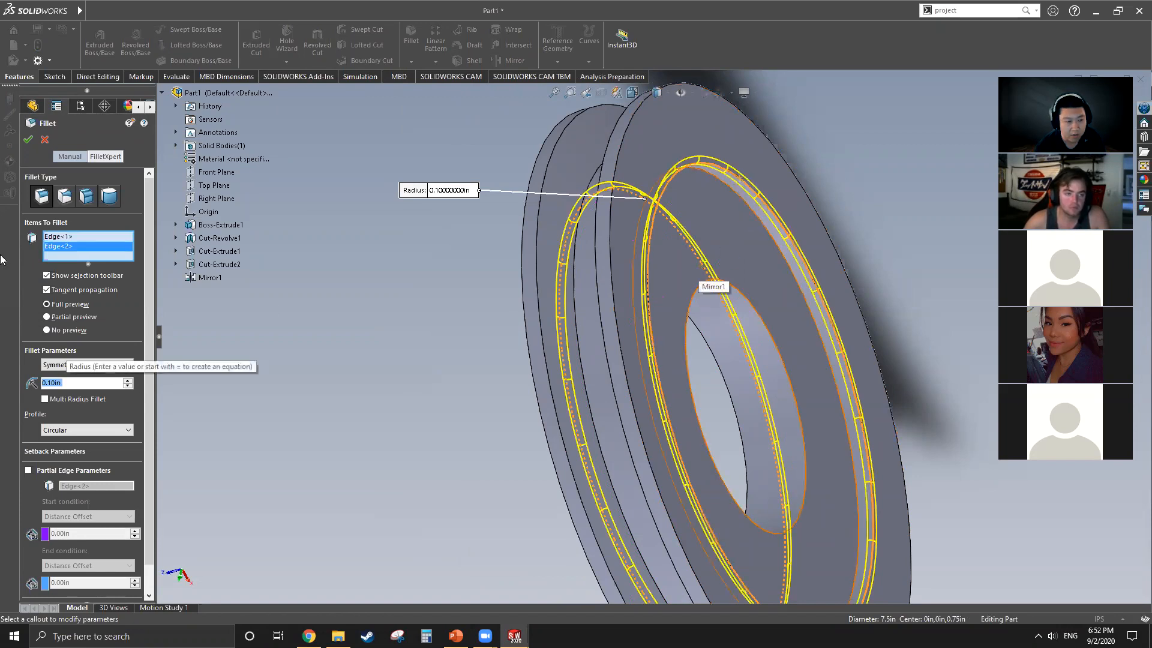
pyautogui.moveTo(727, 264); pyautogui.dragTo(794, 273, button='middle')
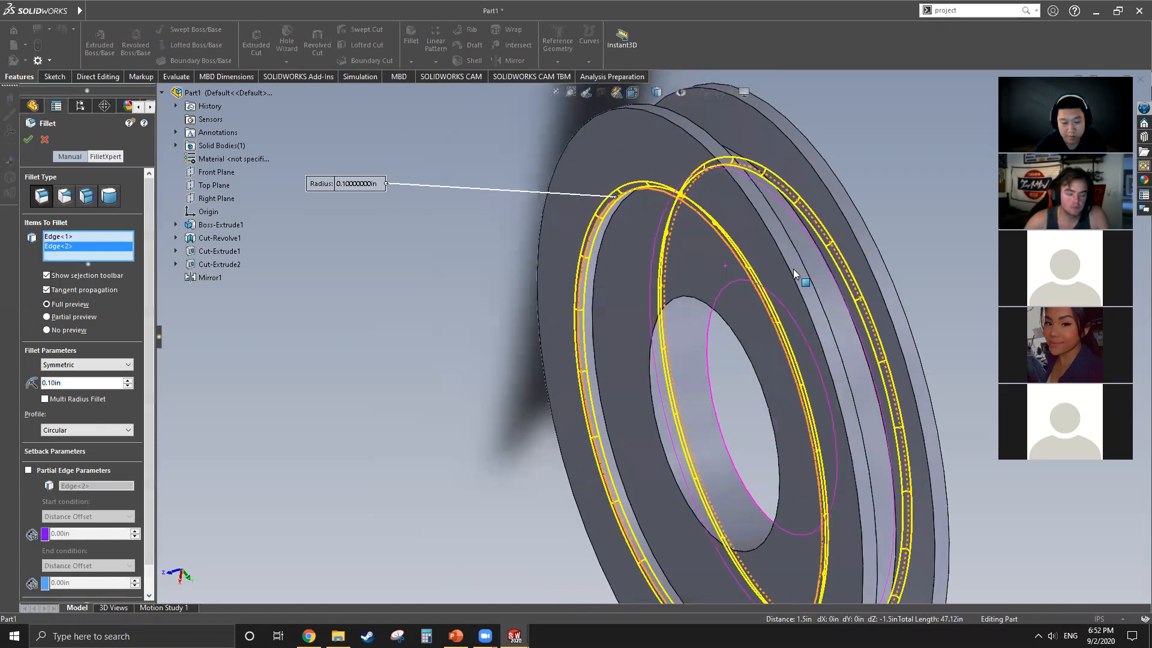
pyautogui.click(67, 384)
pyautogui.write('0.25')
pyautogui.press('Return')
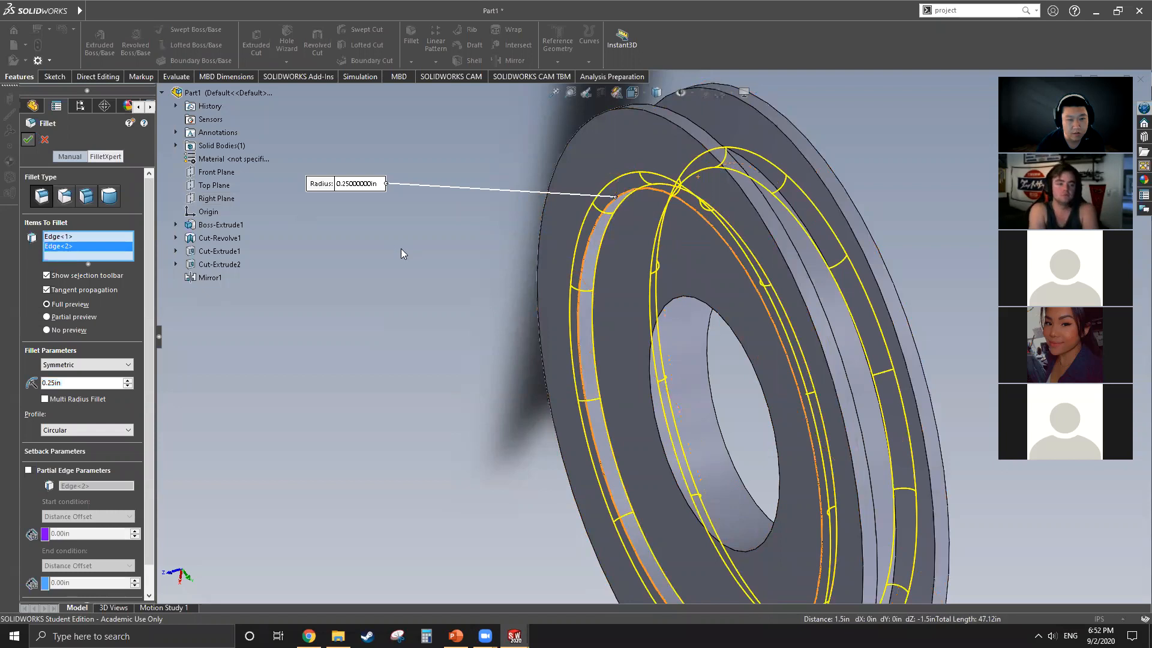
pyautogui.press('Return')
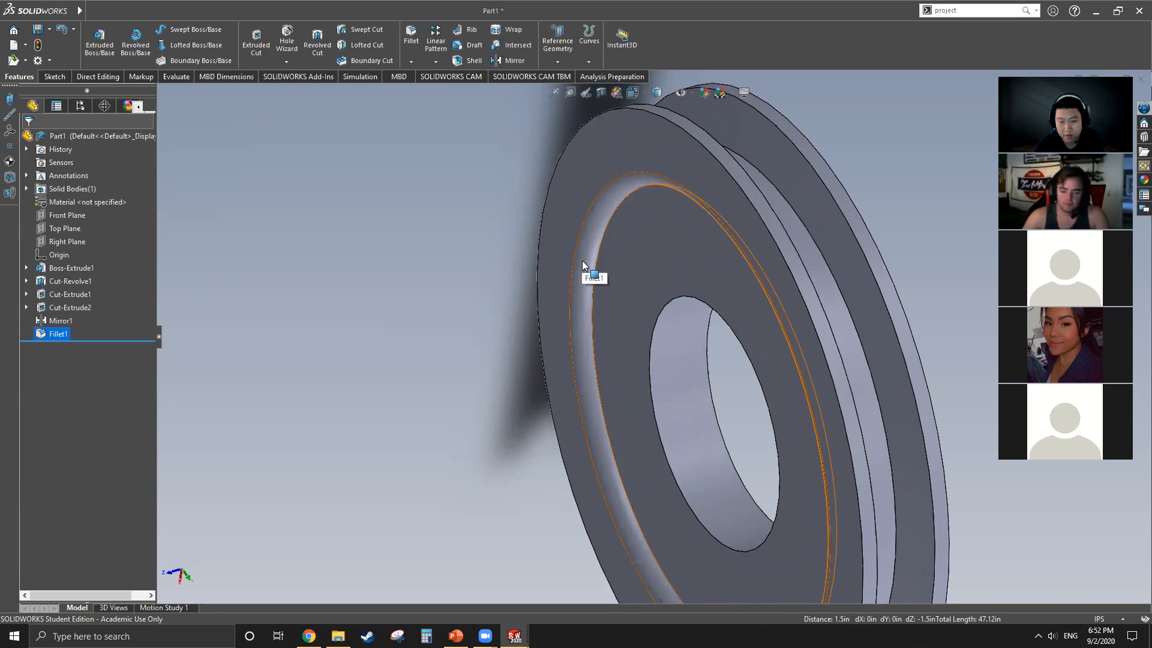
# Step: Examine the filleted recess rims, the groove and the bore of the pulley from several angles
pyautogui.scroll(5, 529, 282)
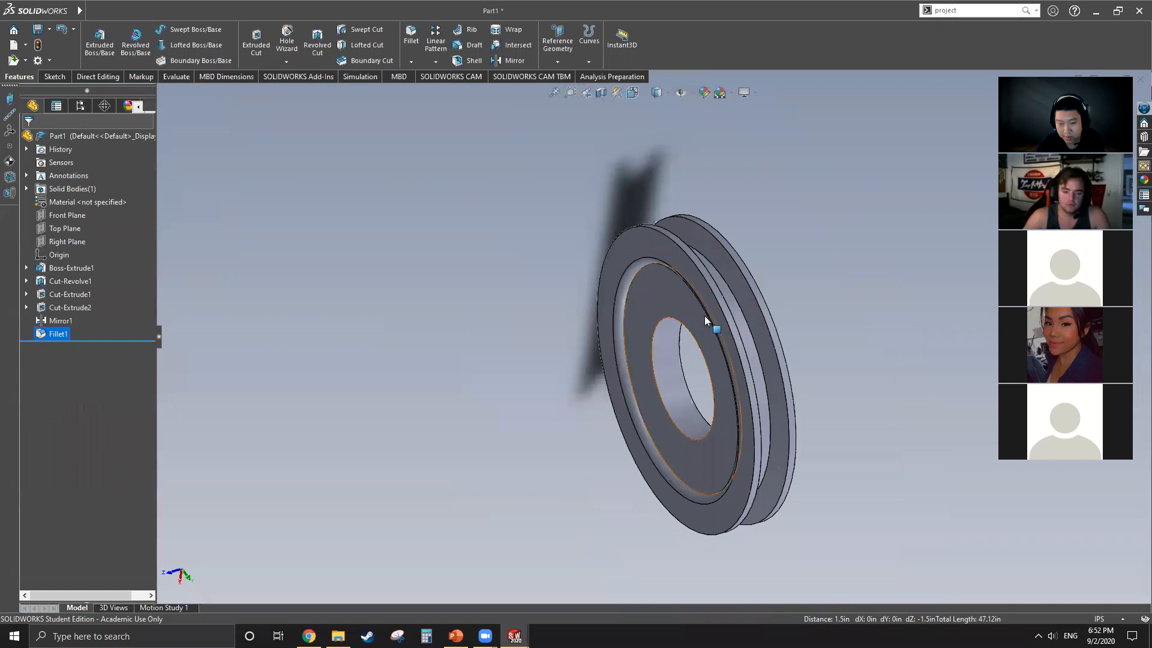
pyautogui.scroll(-5, 733, 274)
pyautogui.moveTo(649, 306); pyautogui.dragTo(680, 324, button='middle')
pyautogui.scroll(3, 530, 313)
pyautogui.moveTo(530, 314); pyautogui.dragTo(708, 350, button='middle')
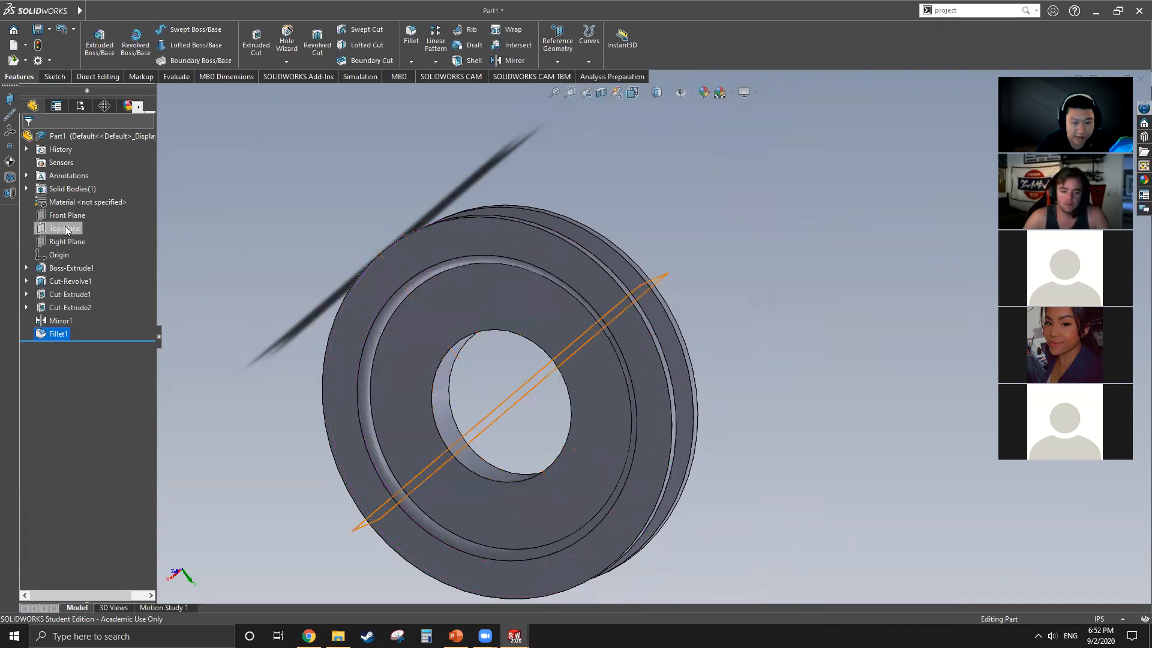
pyautogui.moveTo(502, 415); pyautogui.dragTo(444, 178, button='middle')
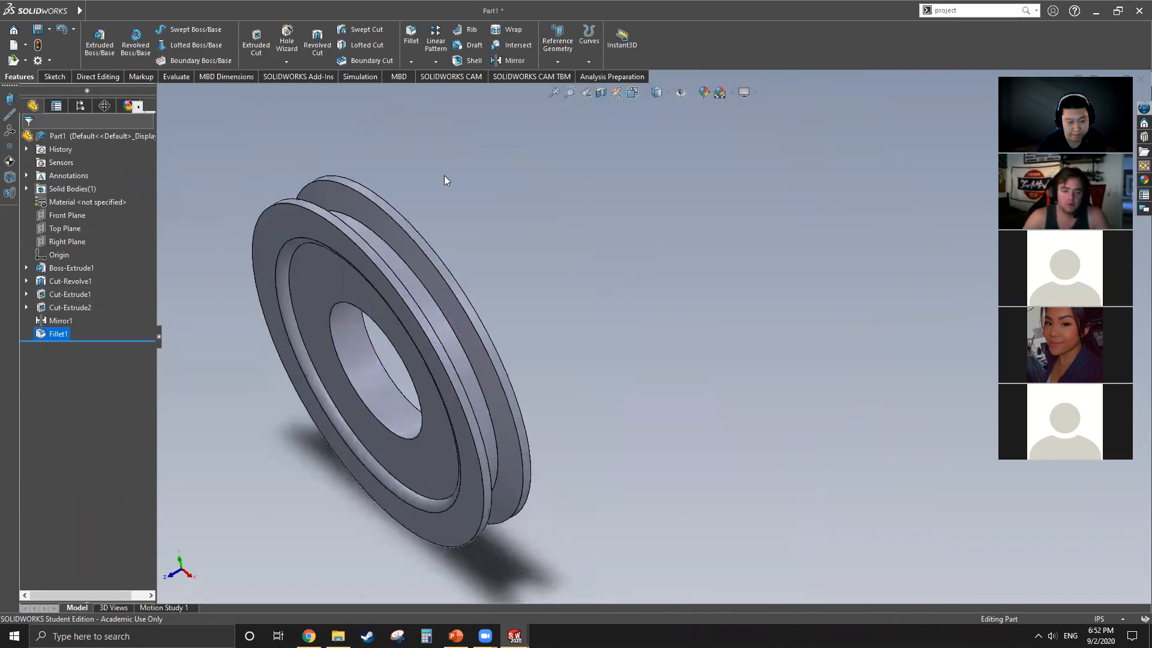
pyautogui.scroll(5, 454, 354)
pyautogui.moveTo(454, 358); pyautogui.dragTo(501, 288, button='middle')
pyautogui.scroll(-5, 556, 353)
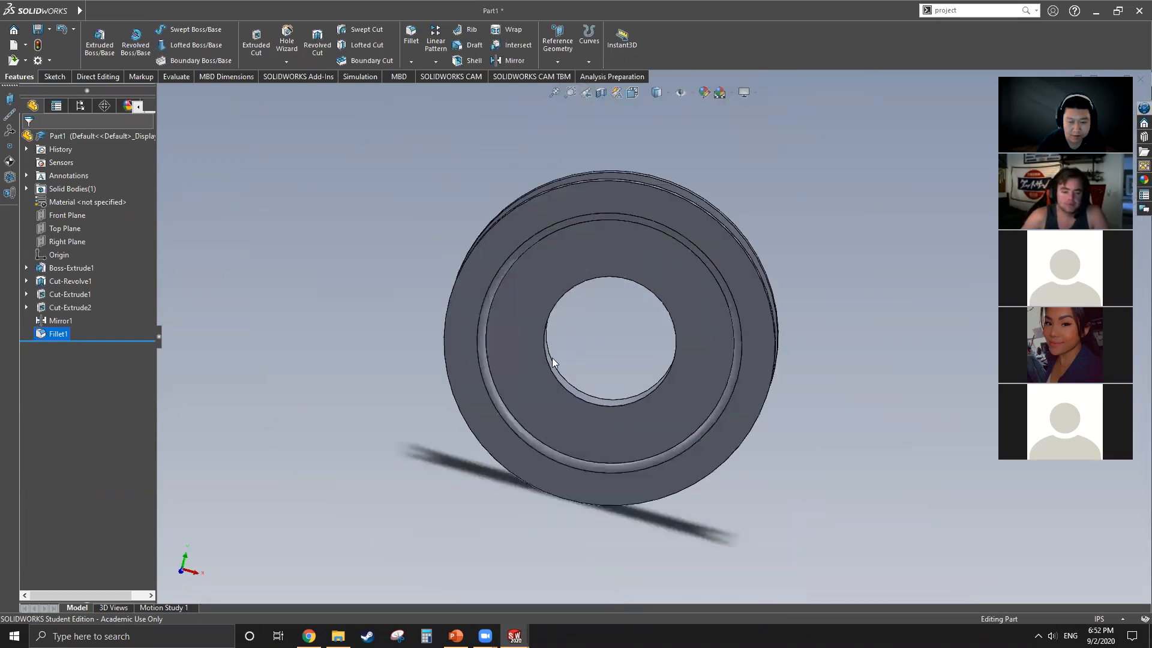
# Step: Select the Top Plane and examine where it crosses the pulley's bore and recessed face
pyautogui.click(76, 228)
pyautogui.moveTo(718, 335); pyautogui.dragTo(711, 256, button='middle')
pyautogui.scroll(-6, 616, 270)
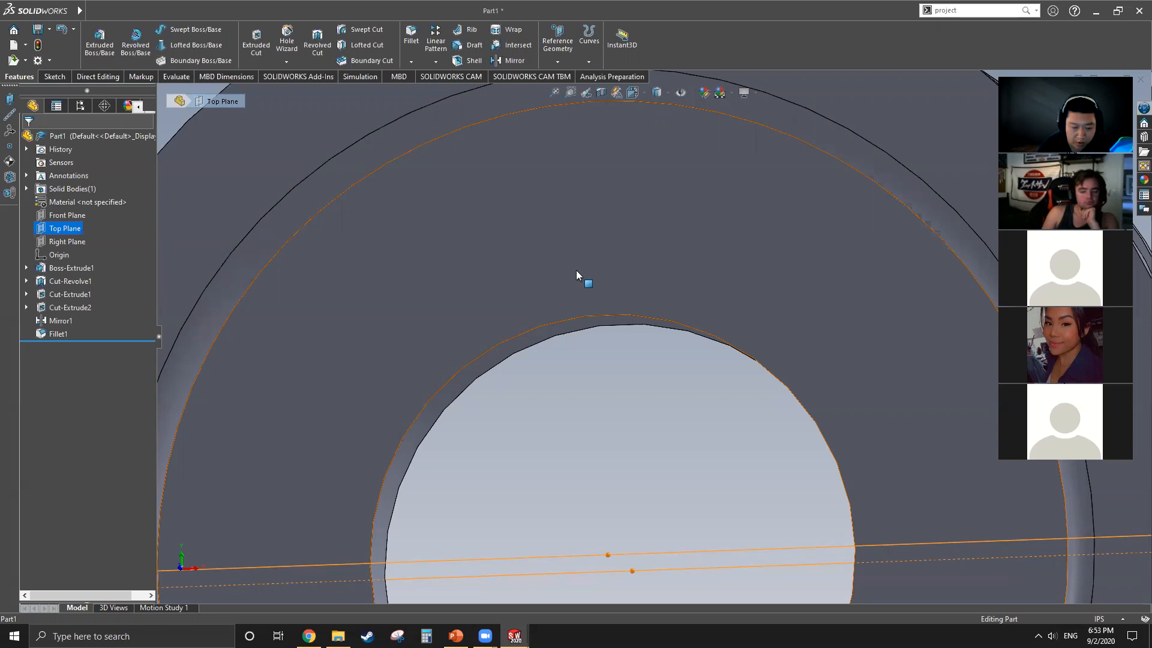
pyautogui.scroll(3, 576, 276)
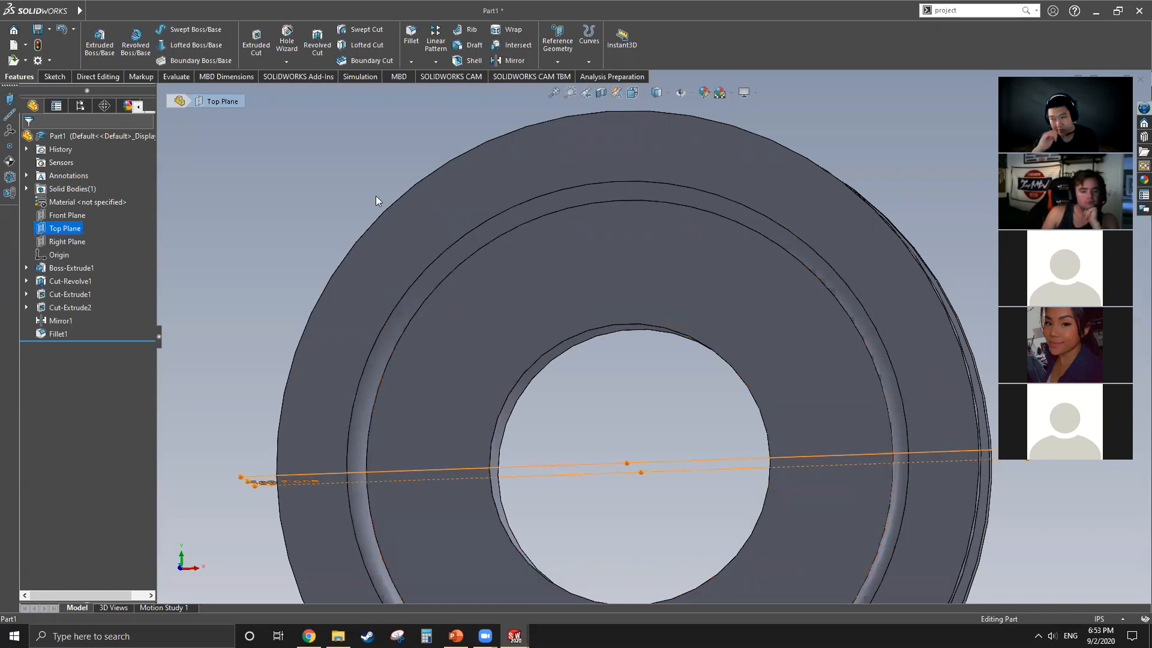
pyautogui.press('f')
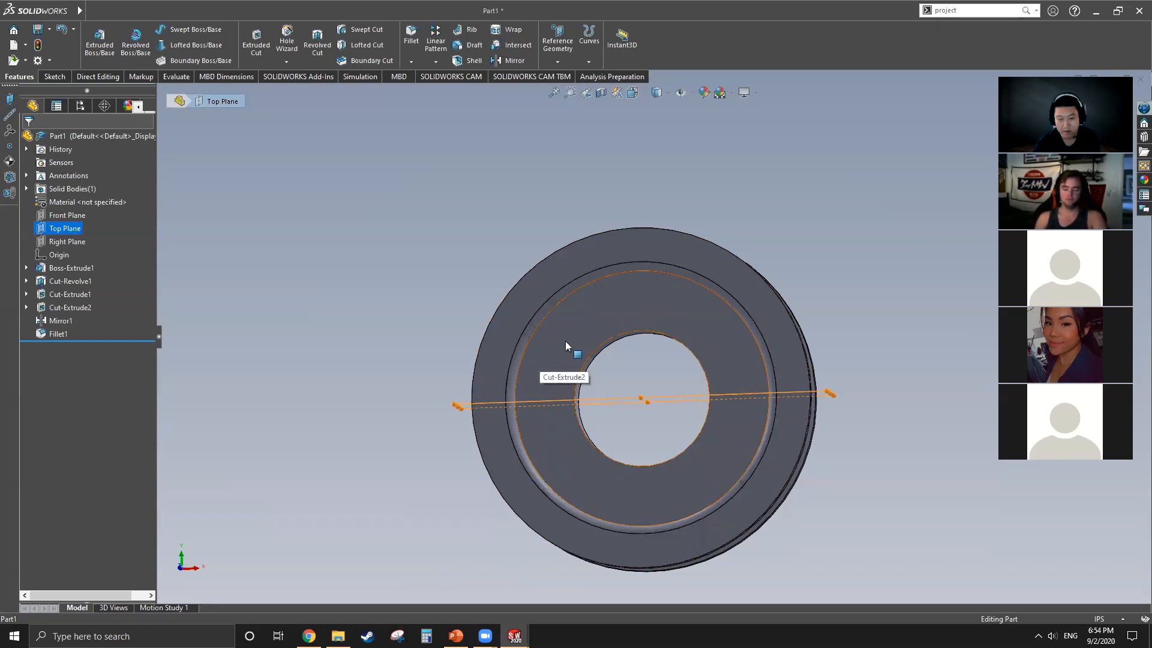
pyautogui.scroll(-3, 678, 353)
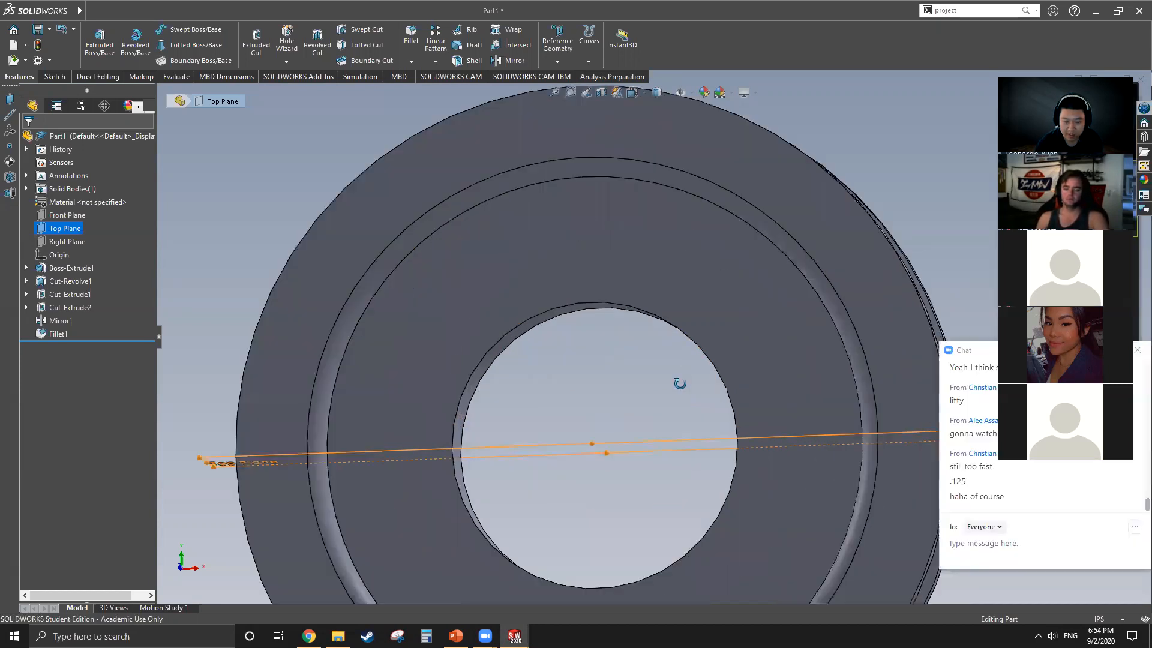
pyautogui.scroll(-2, 658, 381)
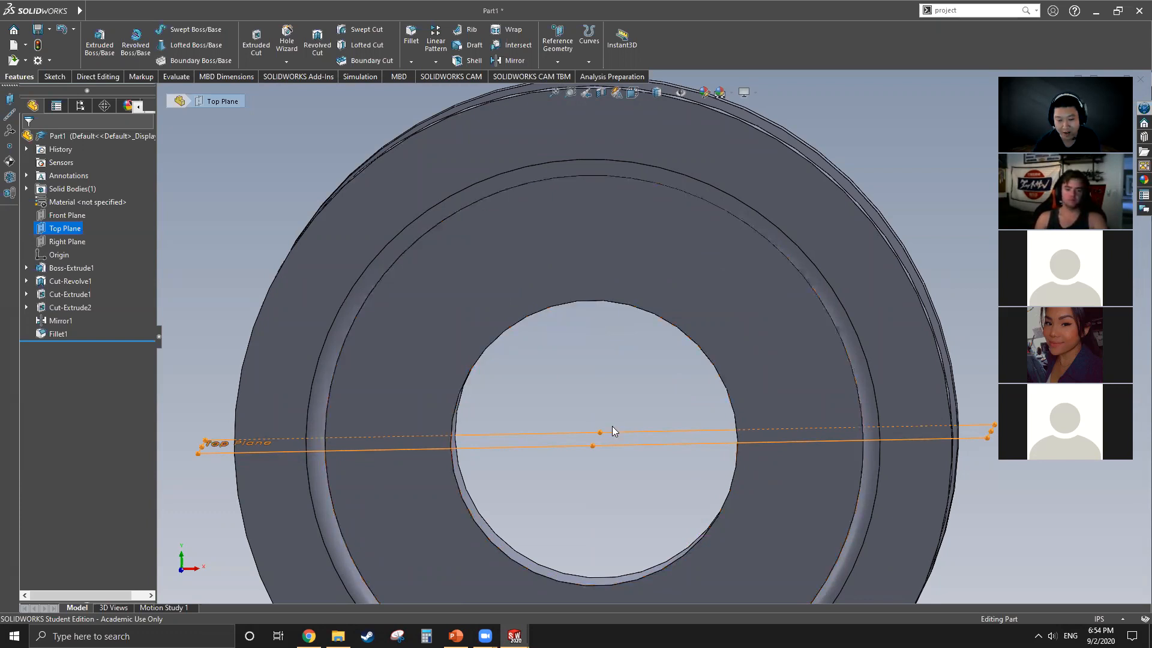
pyautogui.scroll(3, 588, 405)
pyautogui.scroll(3, 634, 521)
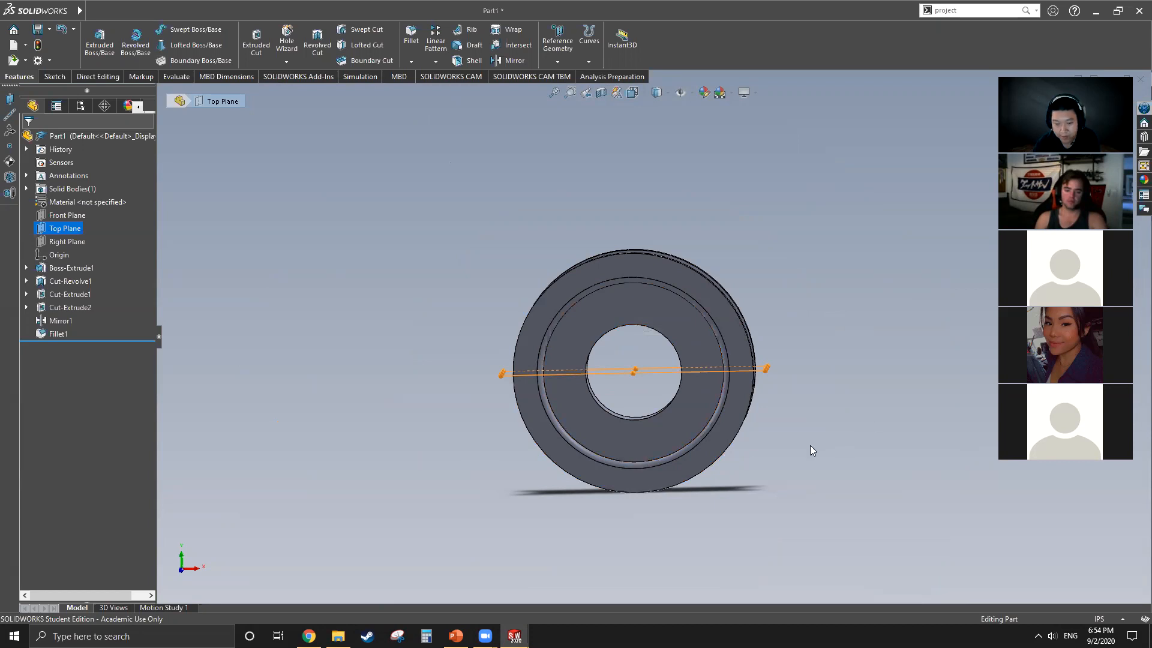
pyautogui.scroll(-2, 658, 367)
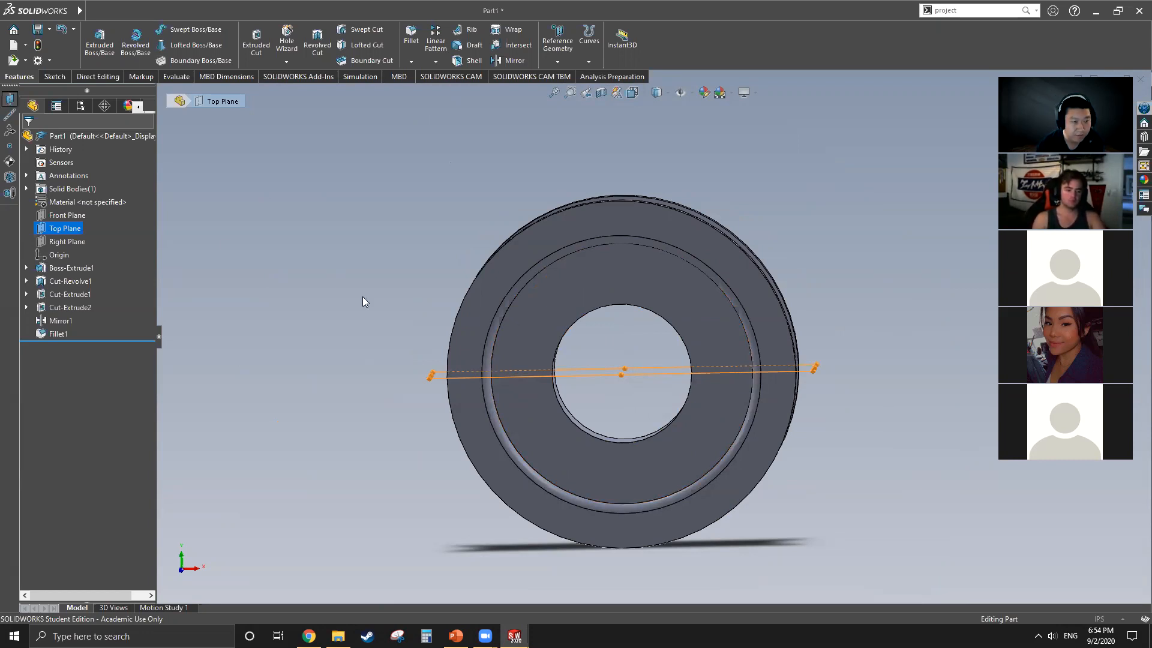
# Step: Create a reference plane offset 2.25 in above the Top Plane
pyautogui.keyDown('ctrl'); pyautogui.moveTo(642, 368); pyautogui.dragTo(667, 367); pyautogui.keyUp('ctrl')
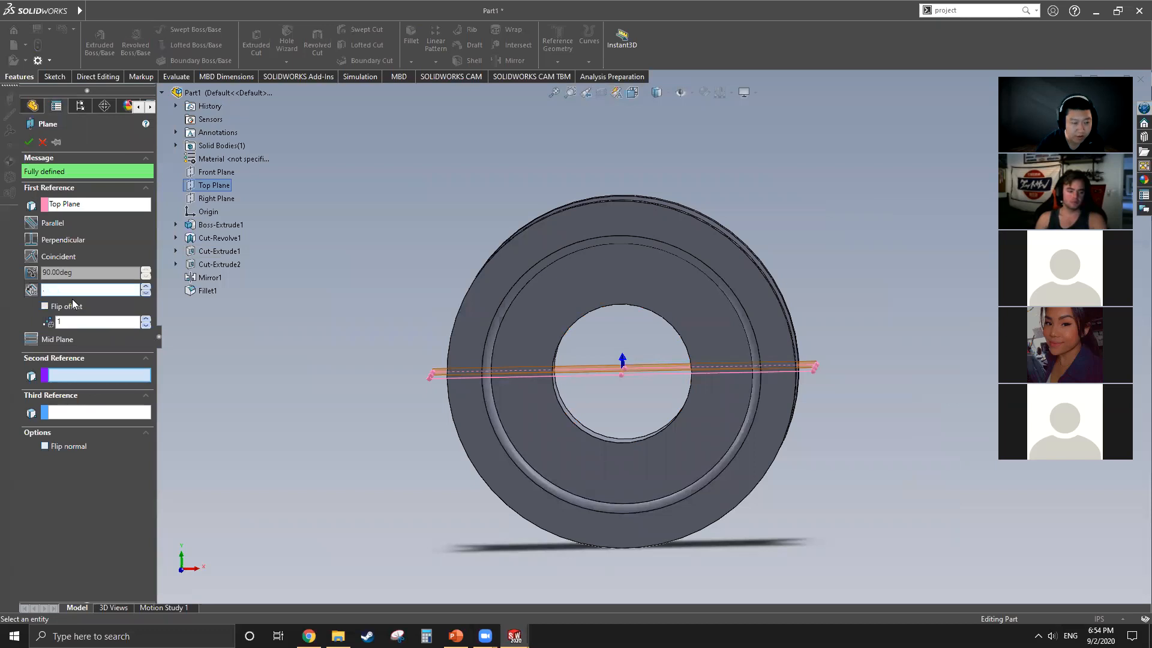
pyautogui.press('Return')
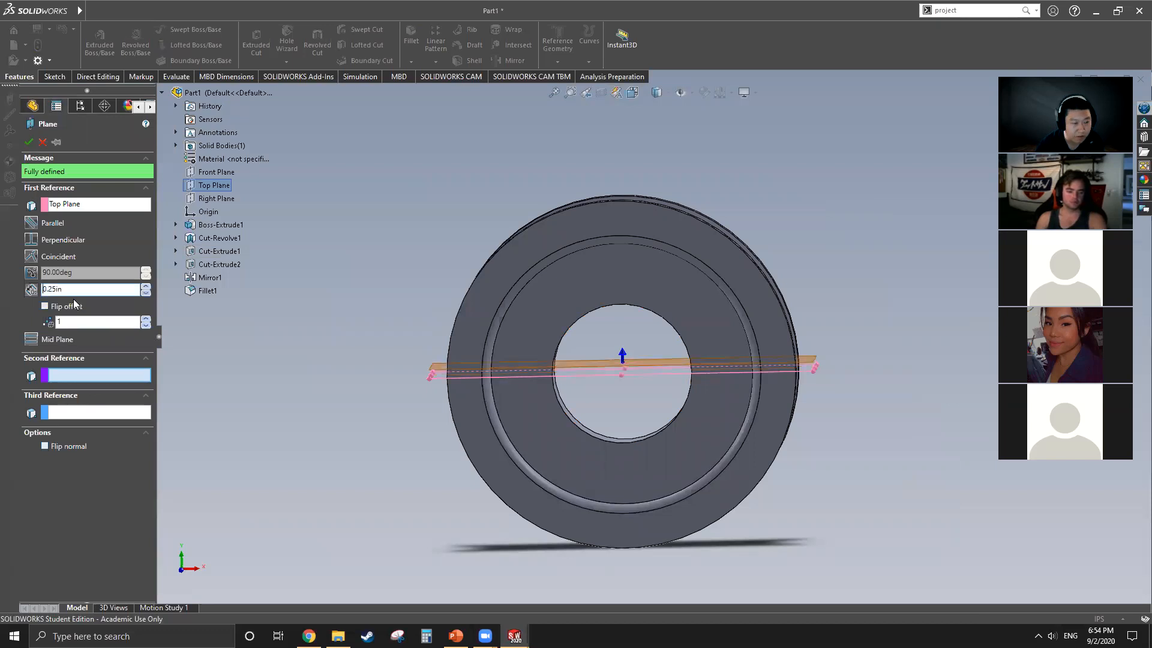
pyautogui.write('2.2')
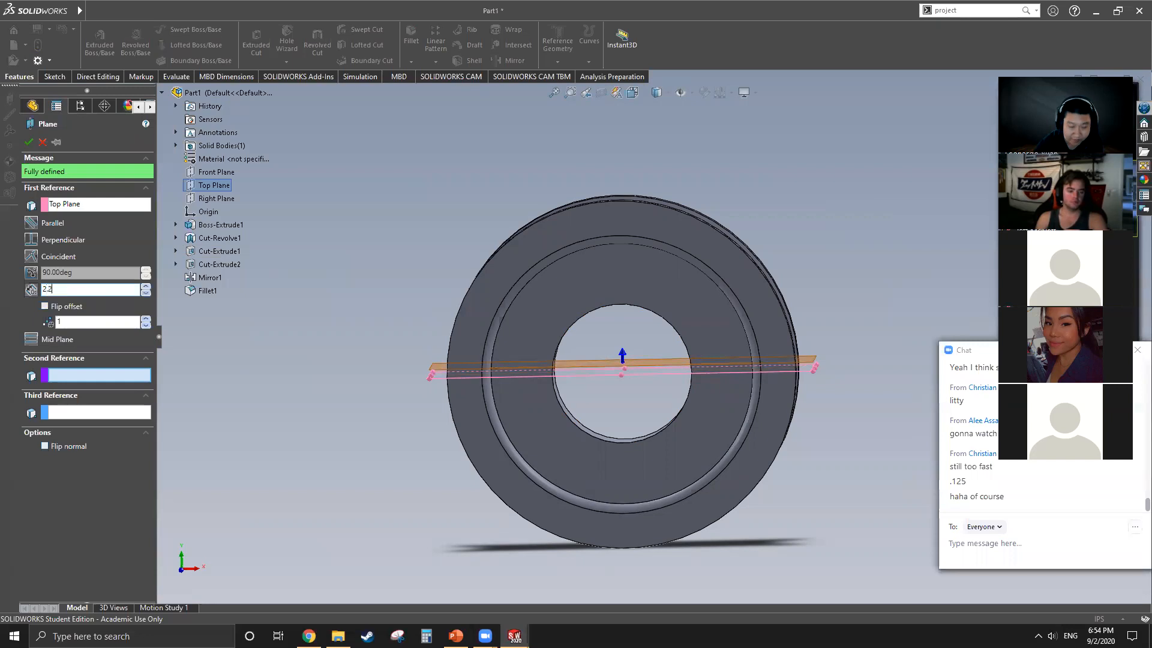
pyautogui.write('5')
pyautogui.press('Return')
pyautogui.moveTo(666, 376); pyautogui.dragTo(654, 356, button='middle')
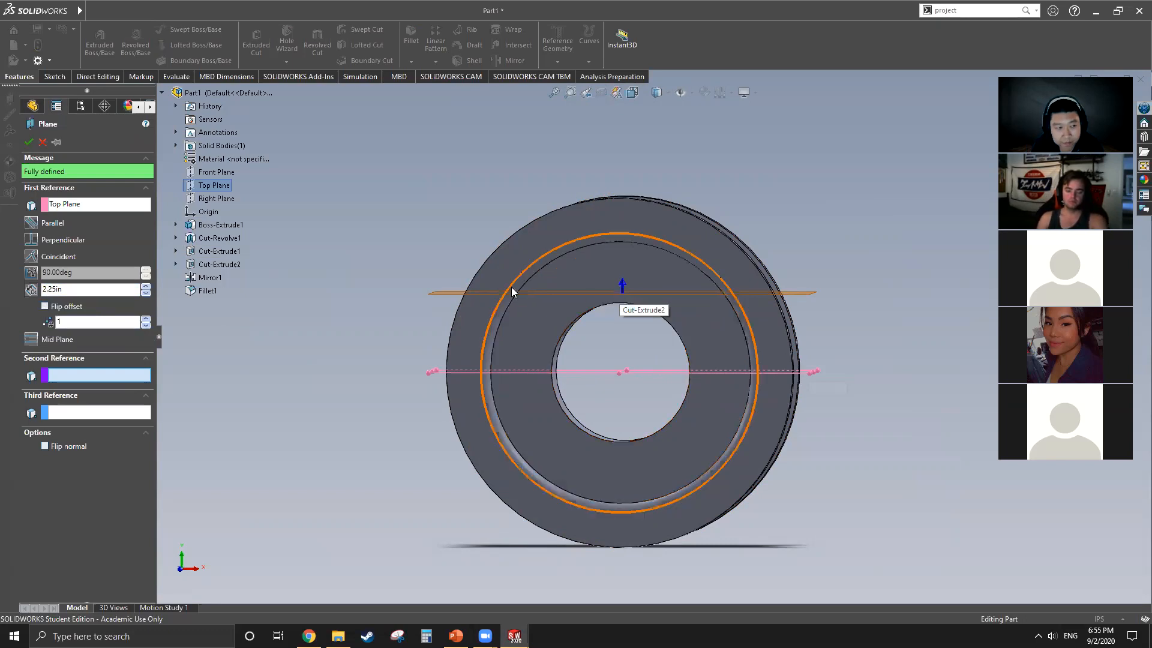
pyautogui.rightClick(348, 334)
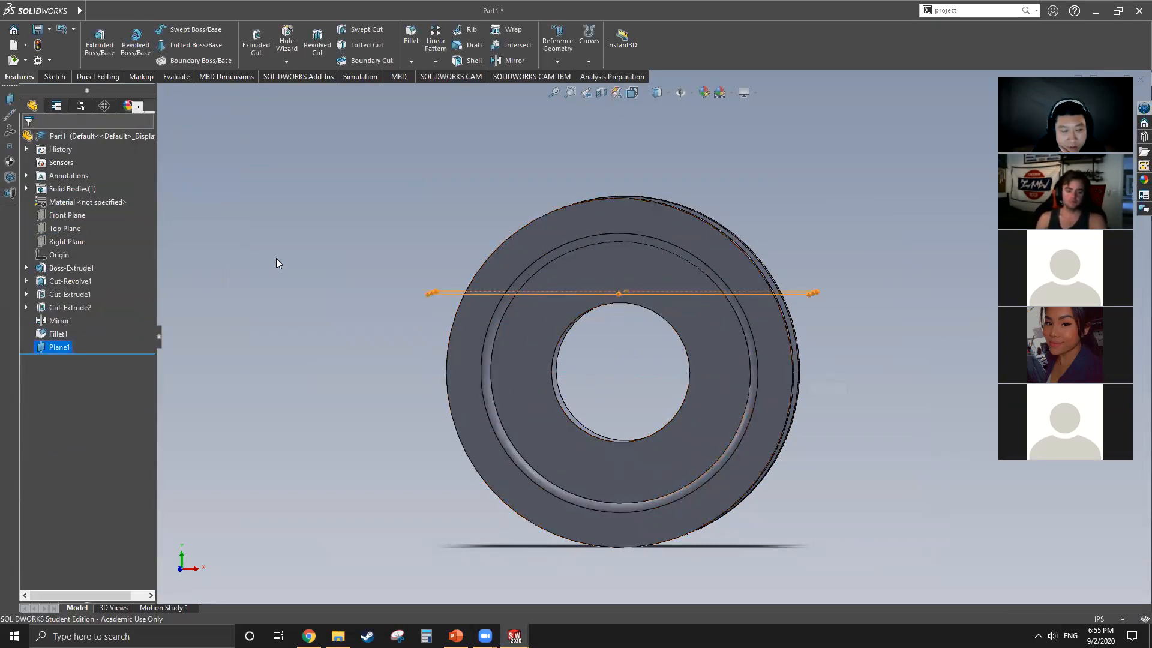
# Step: Start a sketch on the Front Plane, viewed head-on, and draw a vertical centerline from the origin up to the disc's outer edge
pyautogui.rightClick(70, 216)
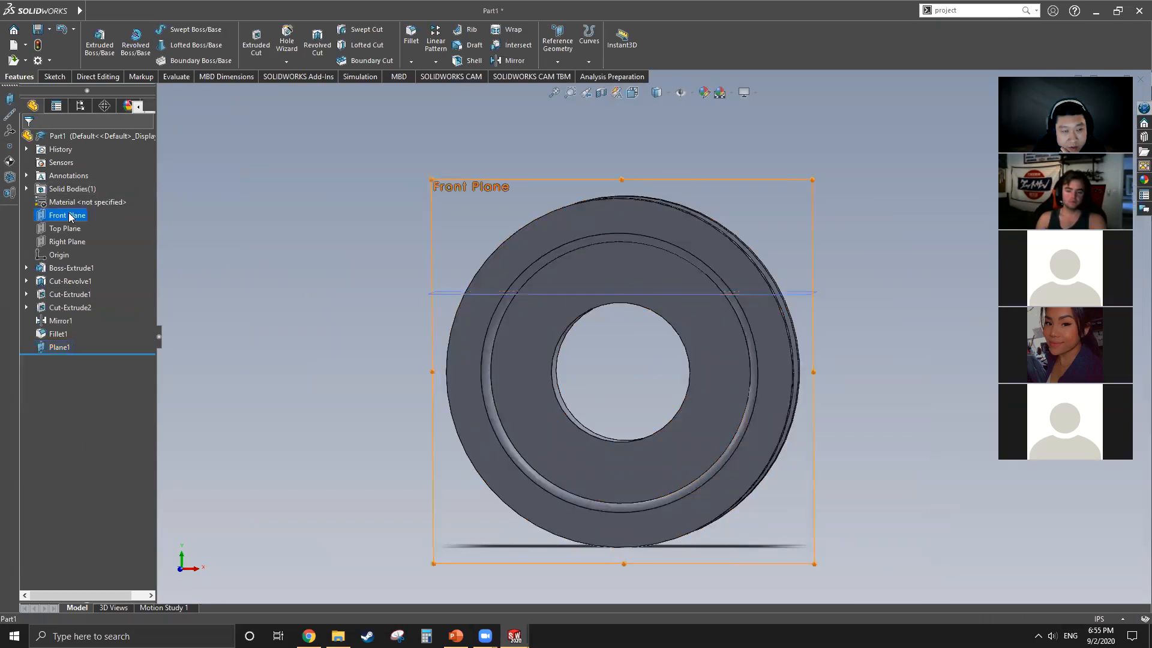
pyautogui.click(136, 193)
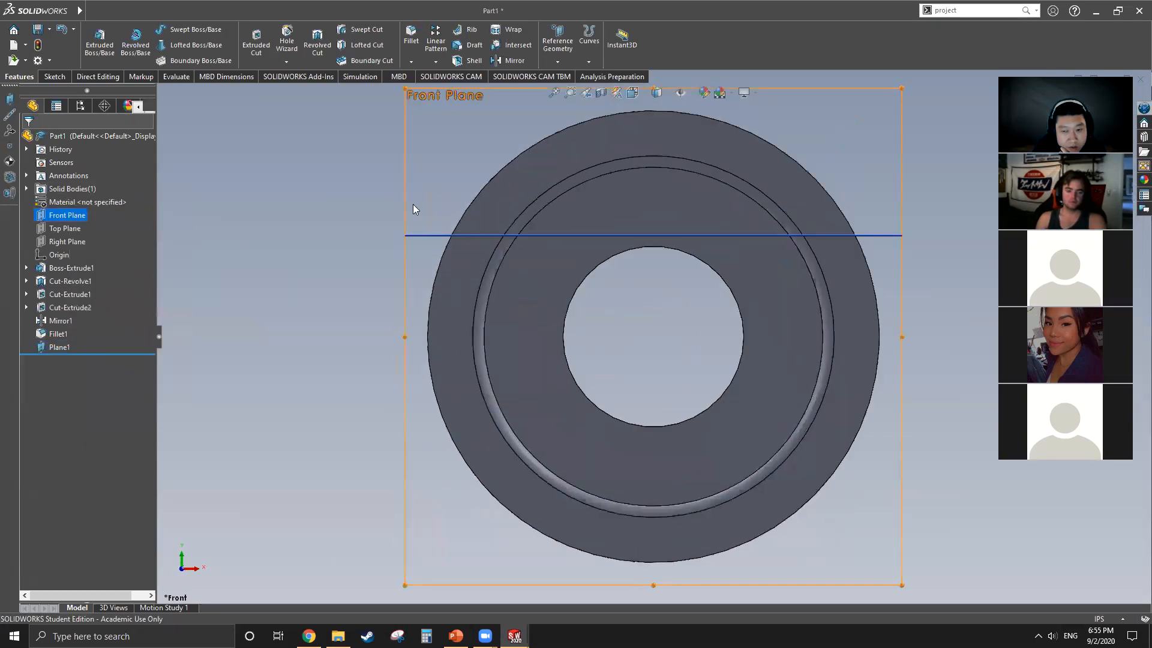
pyautogui.click(63, 78)
pyautogui.click(157, 45)
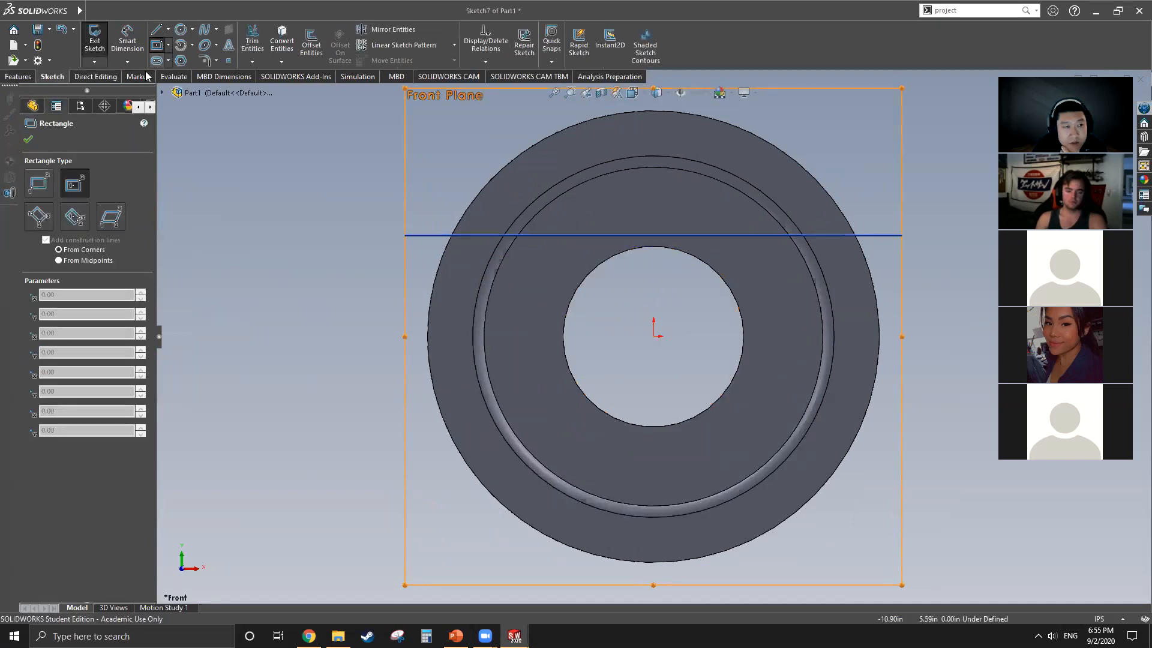
pyautogui.click(168, 28)
pyautogui.click(178, 60)
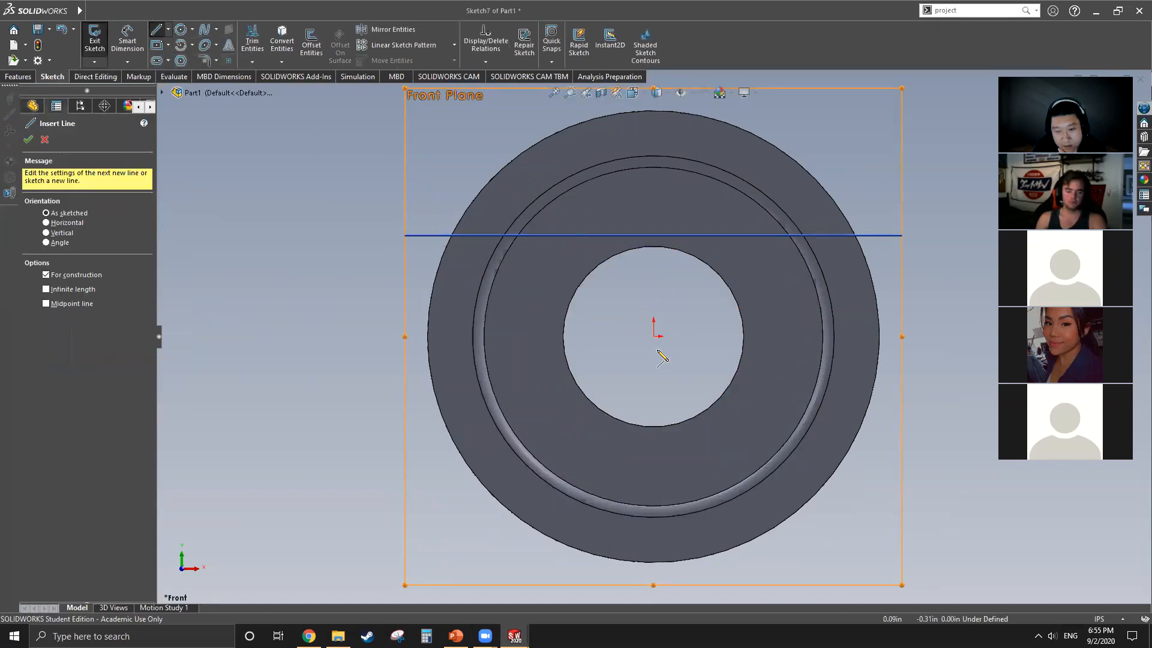
pyautogui.click(654, 337)
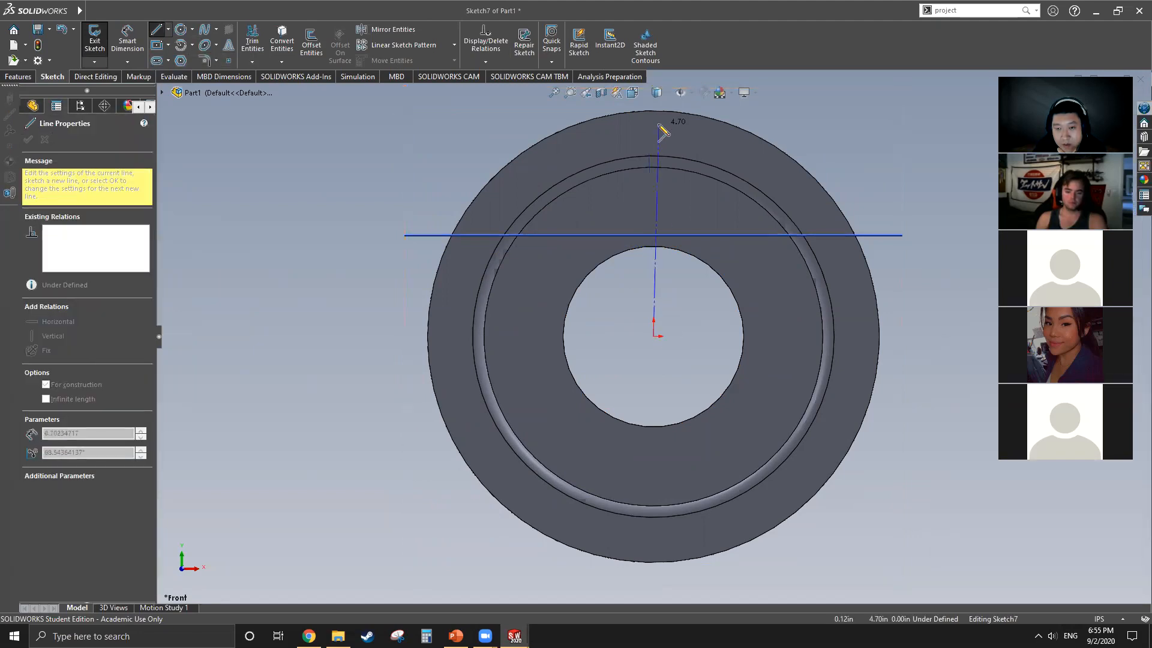
pyautogui.click(654, 113)
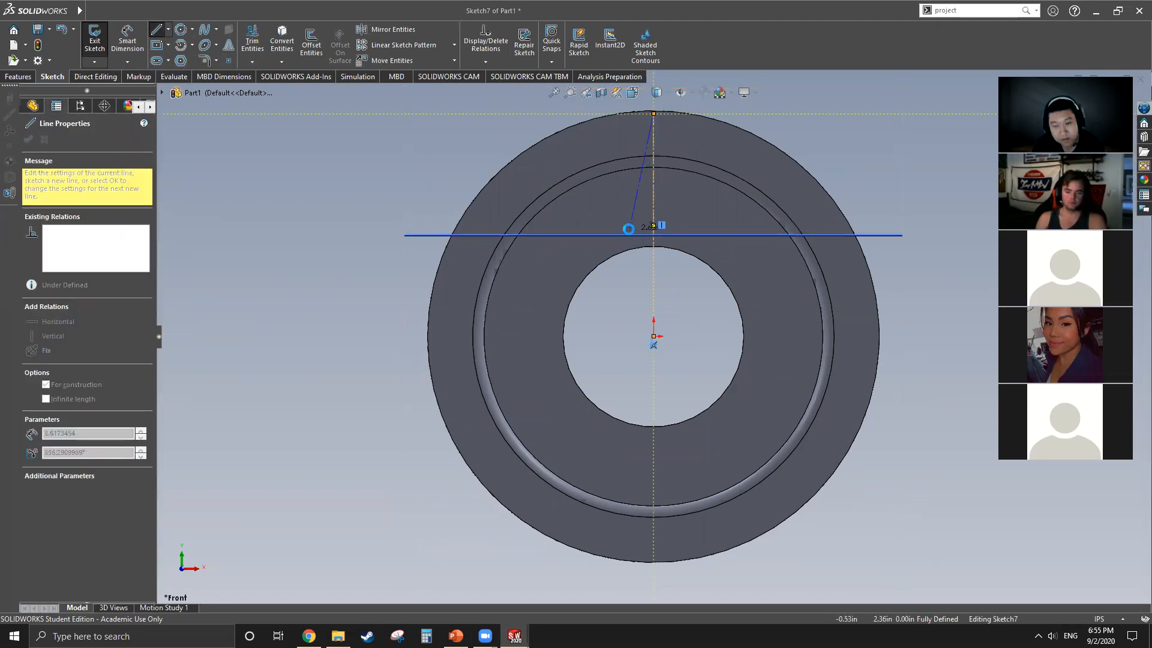
pyautogui.press('Escape')
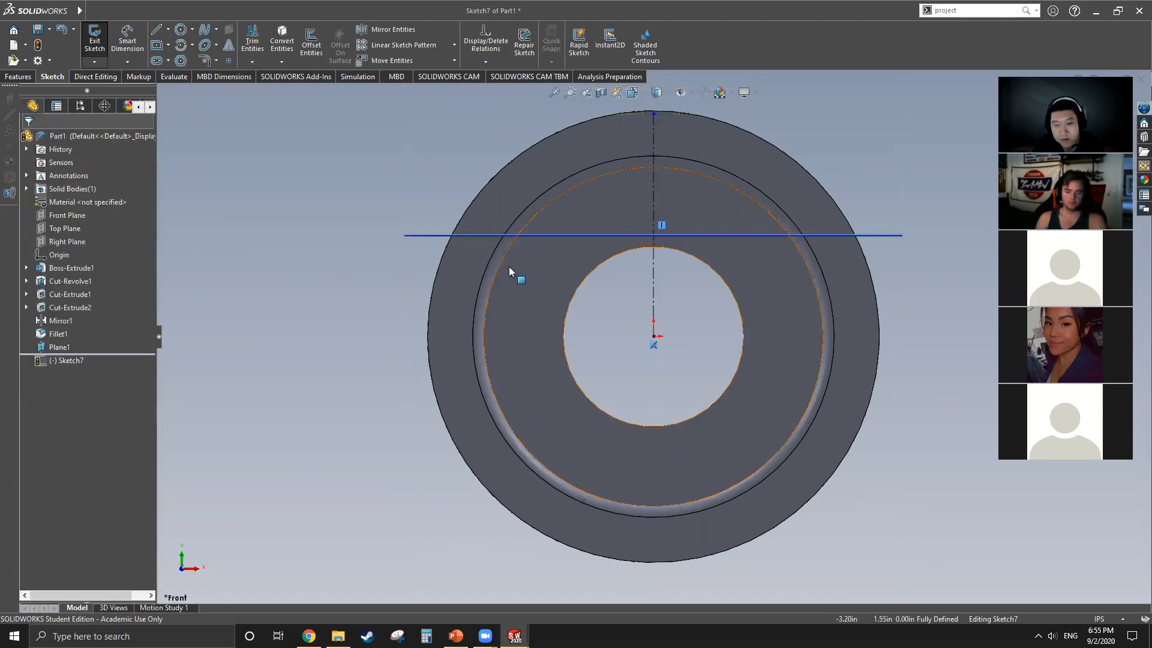
pyautogui.click(169, 44)
pyautogui.click(192, 44)
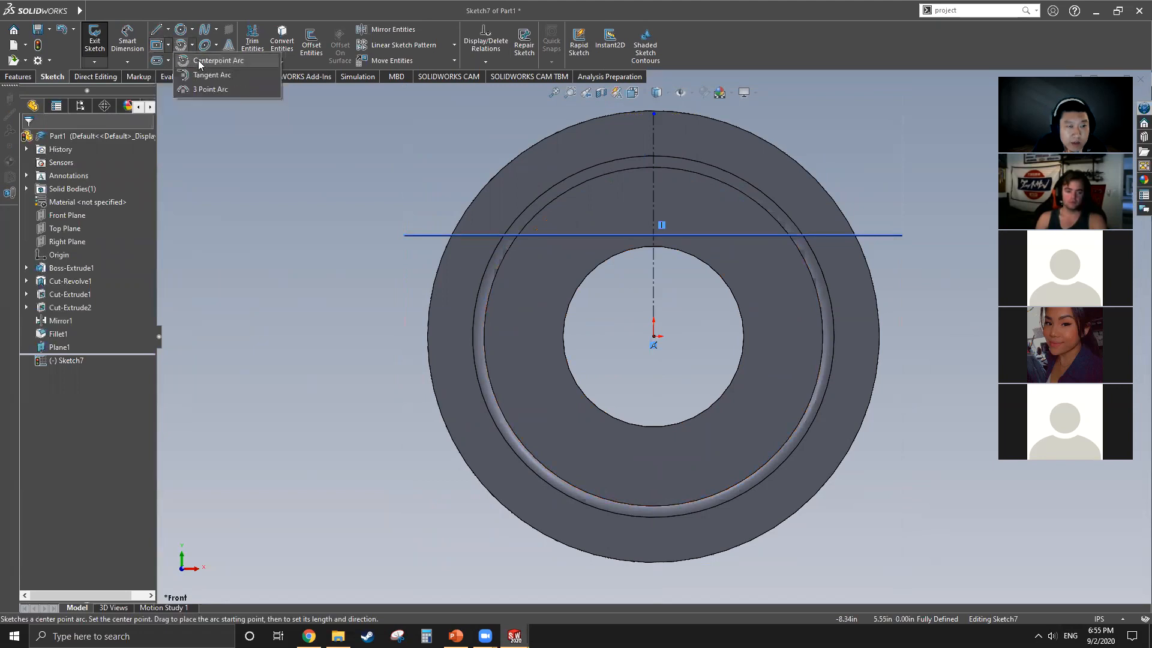
pyautogui.click(170, 44)
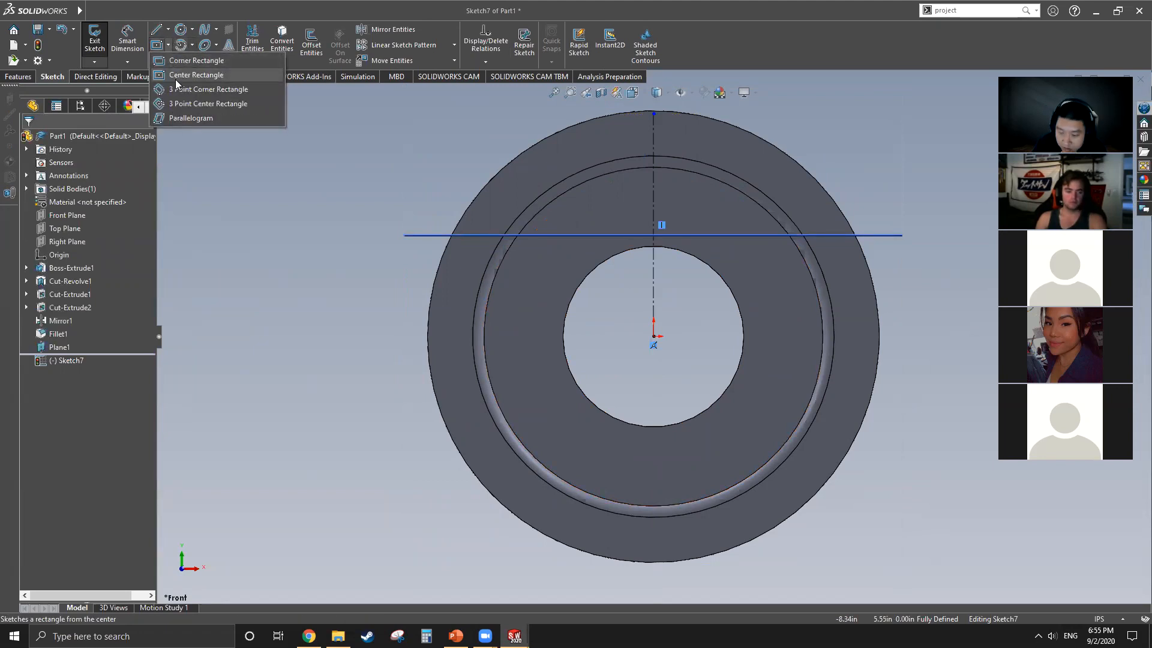
pyautogui.click(175, 75)
pyautogui.scroll(-8, 655, 241)
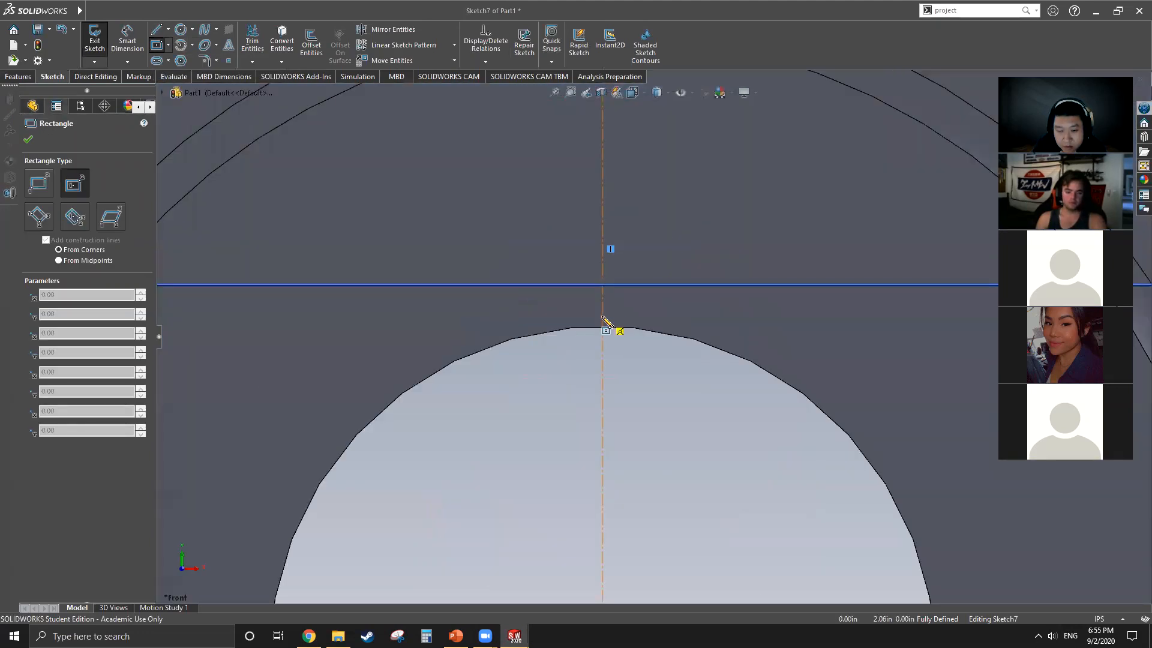
pyautogui.click(602, 316)
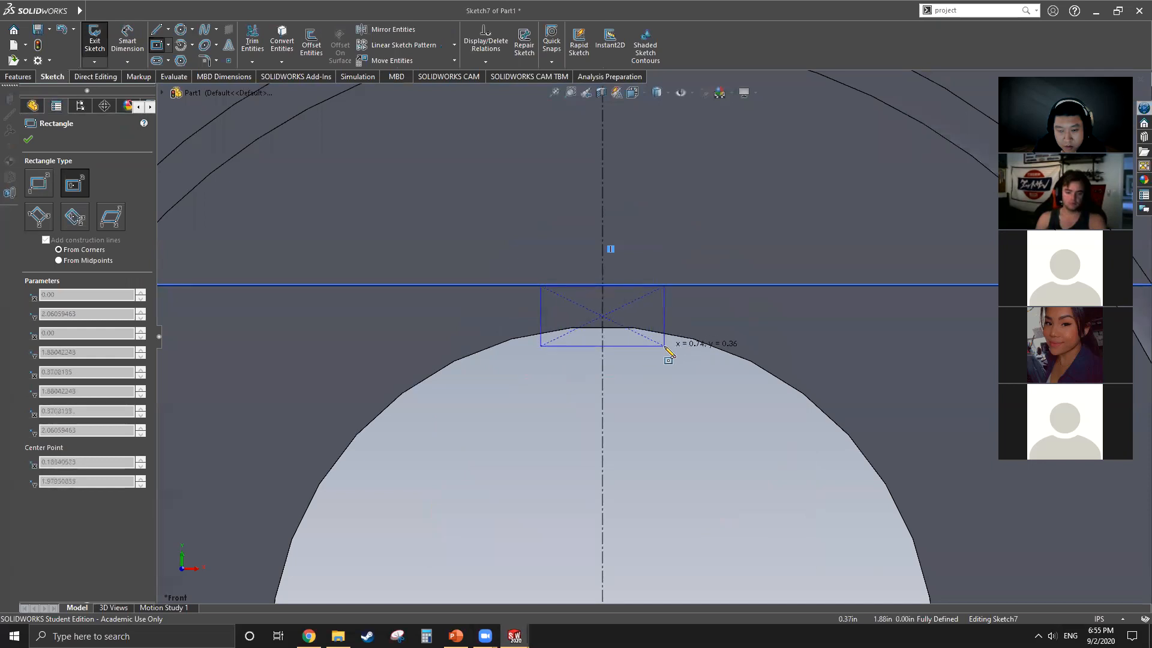
pyautogui.press('Escape')
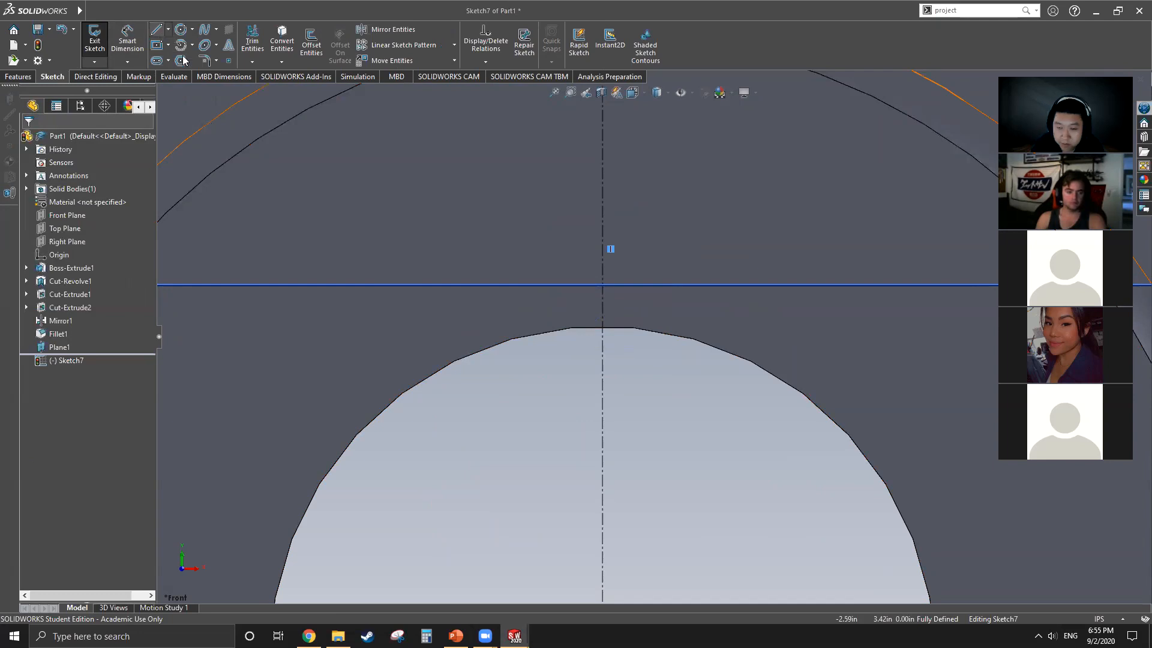
# Step: Sketch a vertical line about 0.32 in long from the offset plane down to the bore edge, about 0.42 in left of the centerline
pyautogui.click(156, 30)
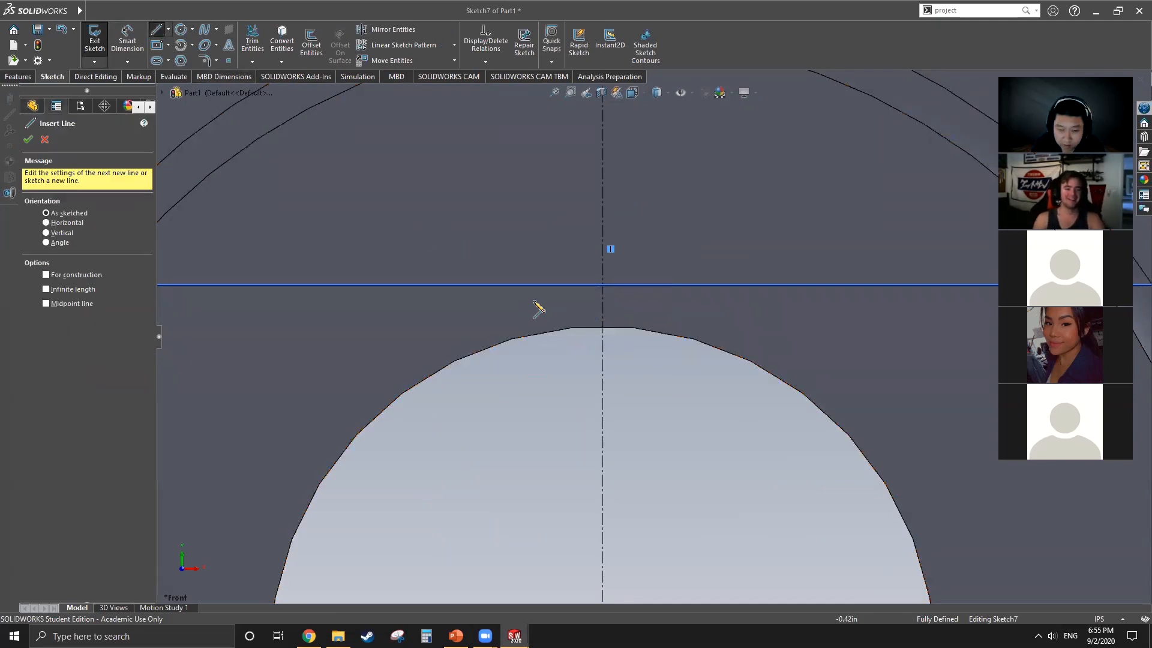
pyautogui.click(532, 286)
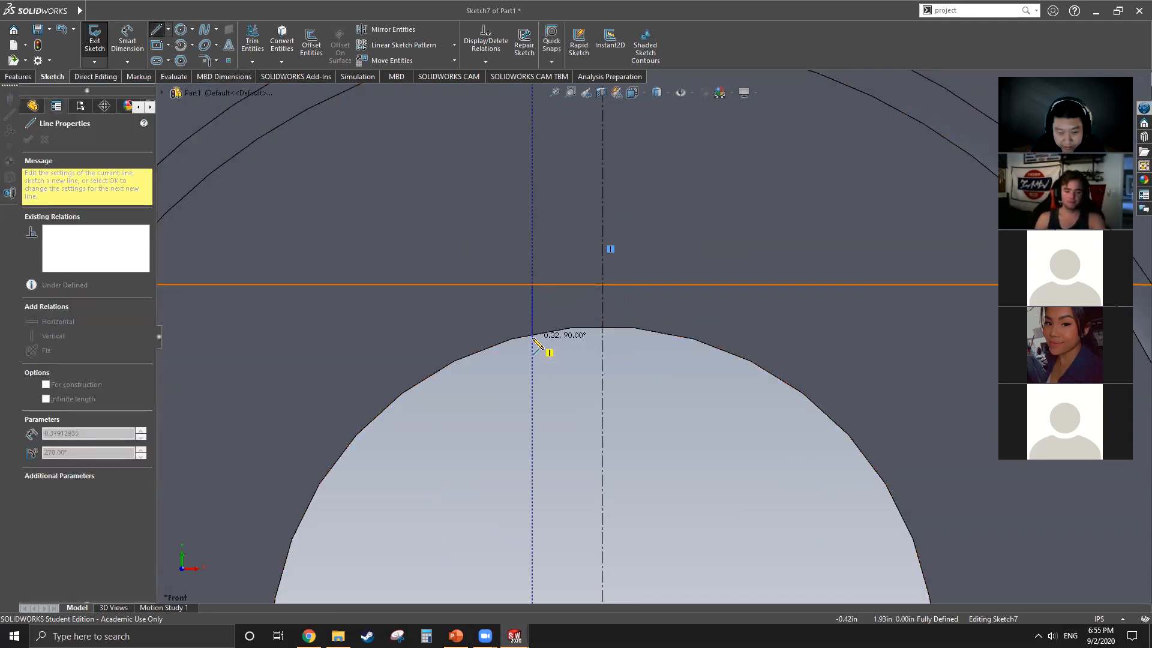
pyautogui.click(533, 334)
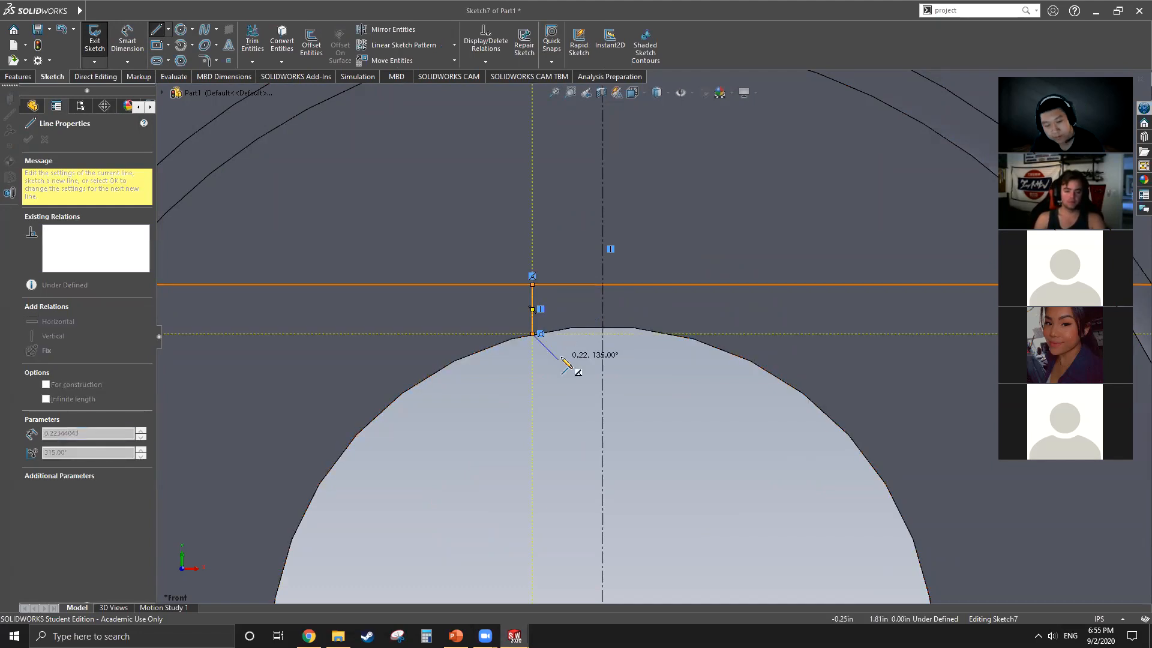
pyautogui.press('Escape')
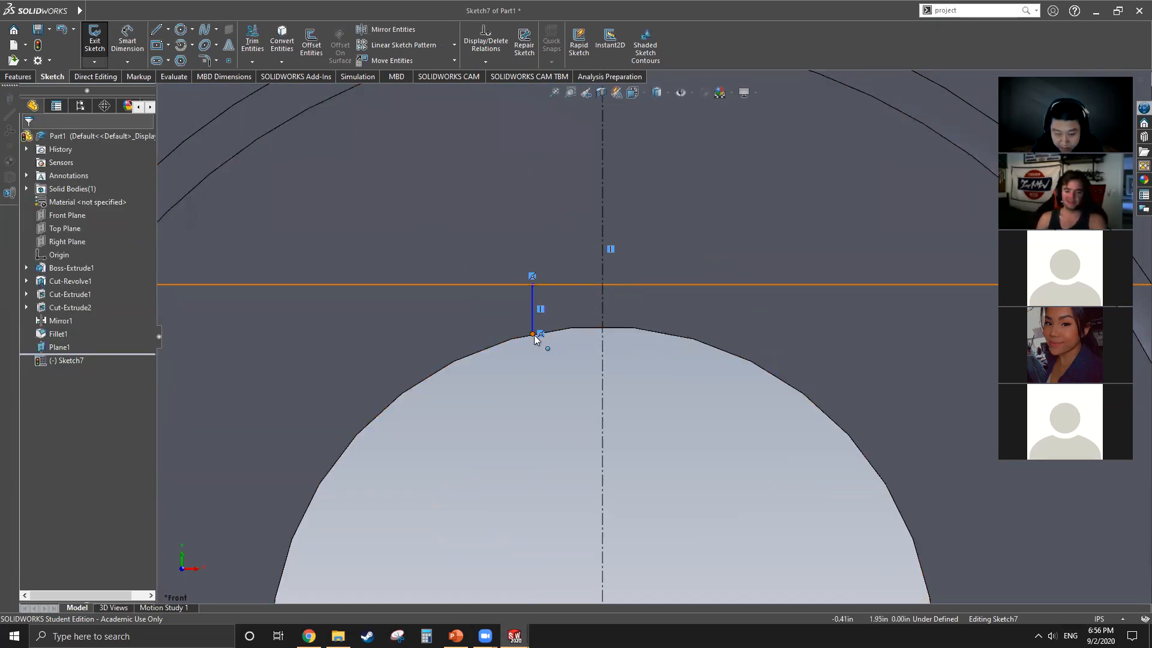
pyautogui.click(304, 163)
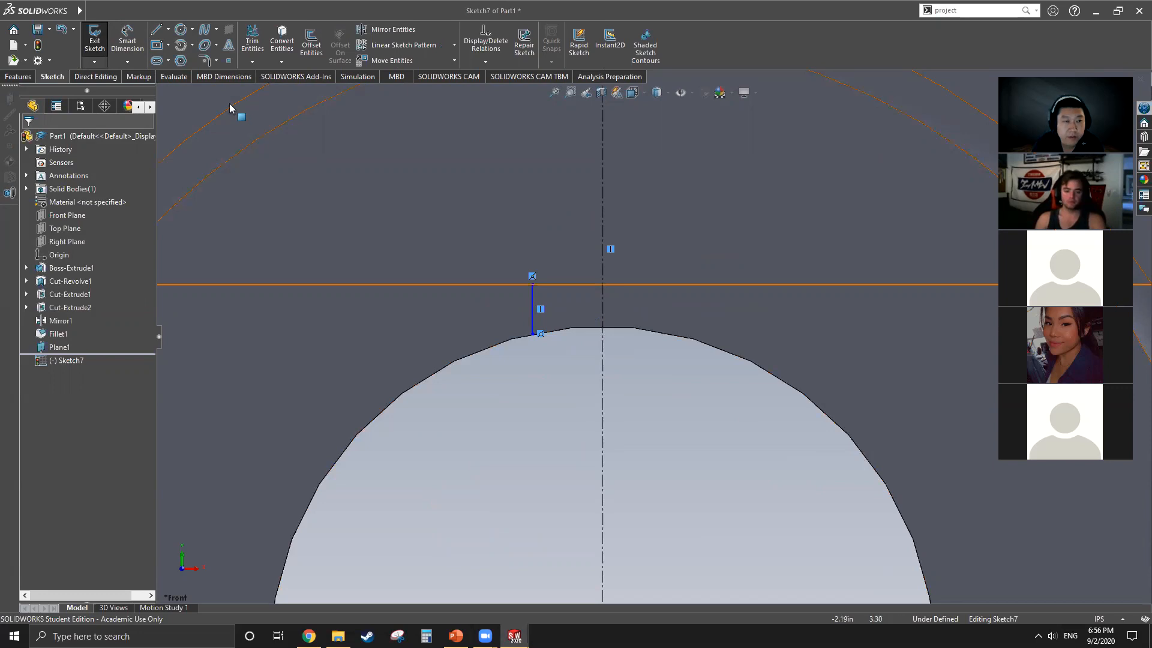
# Step: Mirror the short vertical line about the vertical centerline, keeping the original as a copy
pyautogui.click(392, 29)
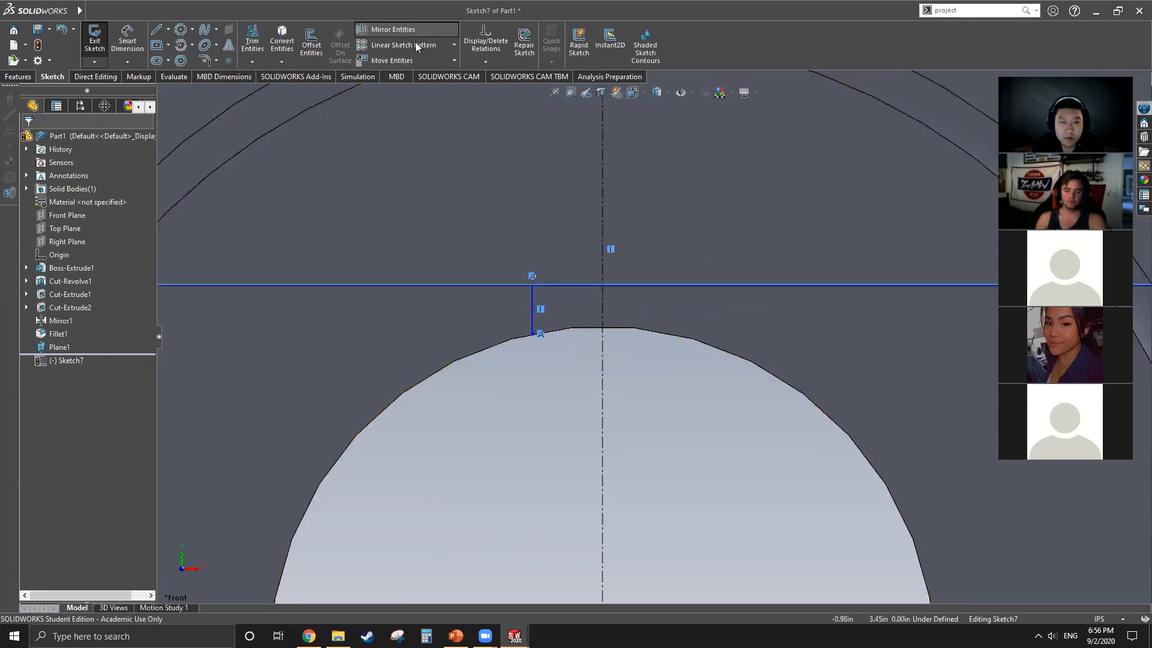
pyautogui.click(533, 309)
pyautogui.click(66, 288)
pyautogui.click(606, 284)
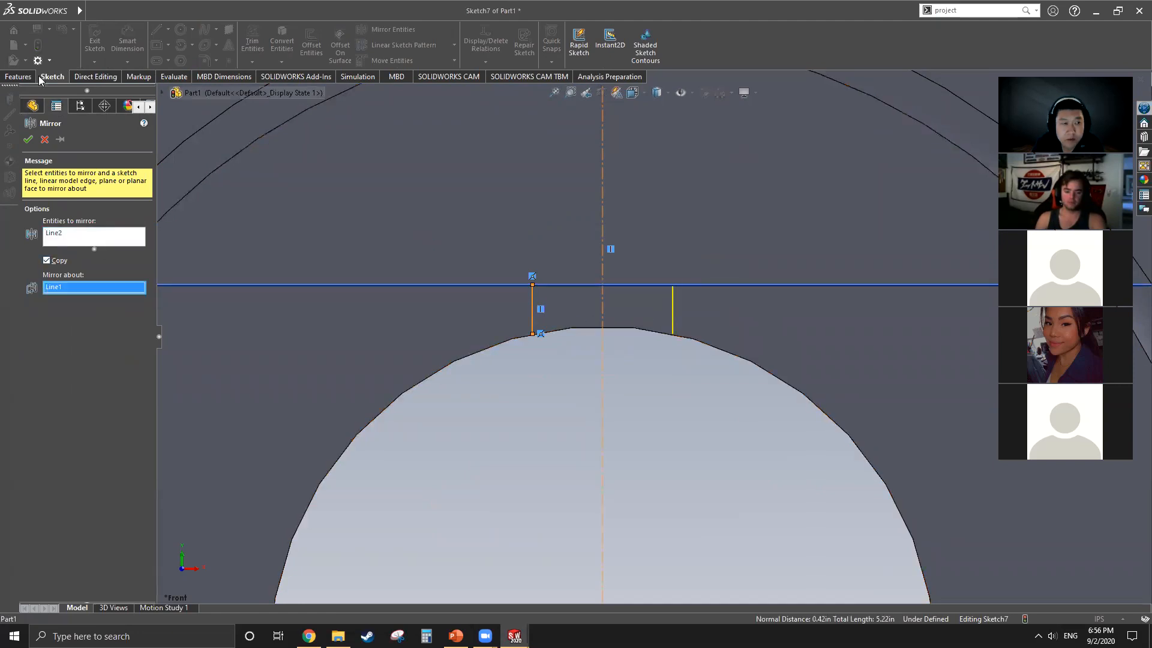
pyautogui.click(18, 77)
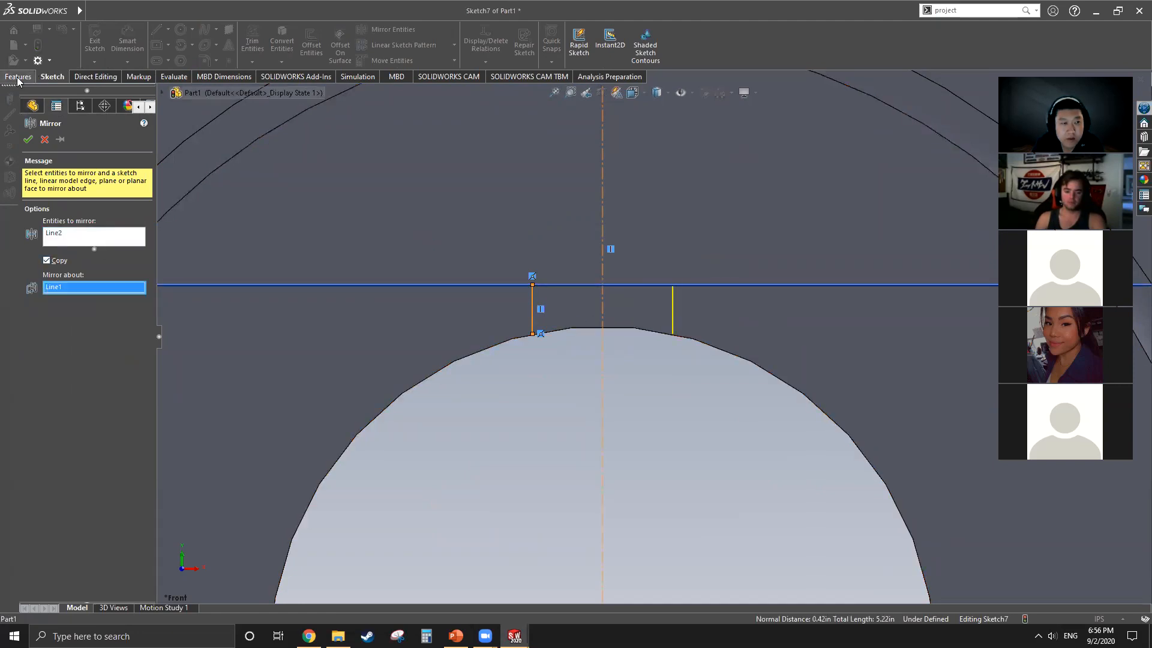
pyautogui.click(60, 79)
pyautogui.click(29, 140)
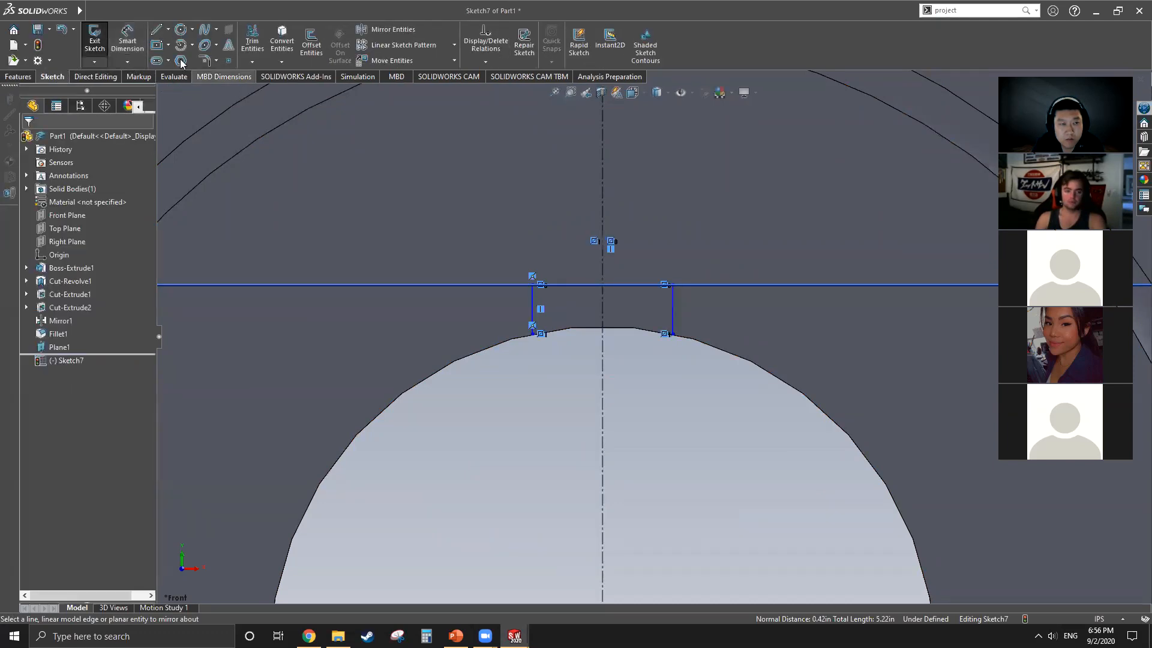
# Step: Close the keyway profile with horizontal lines joining the upper ends and the lower ends of the two short vertical lines
pyautogui.click(156, 29)
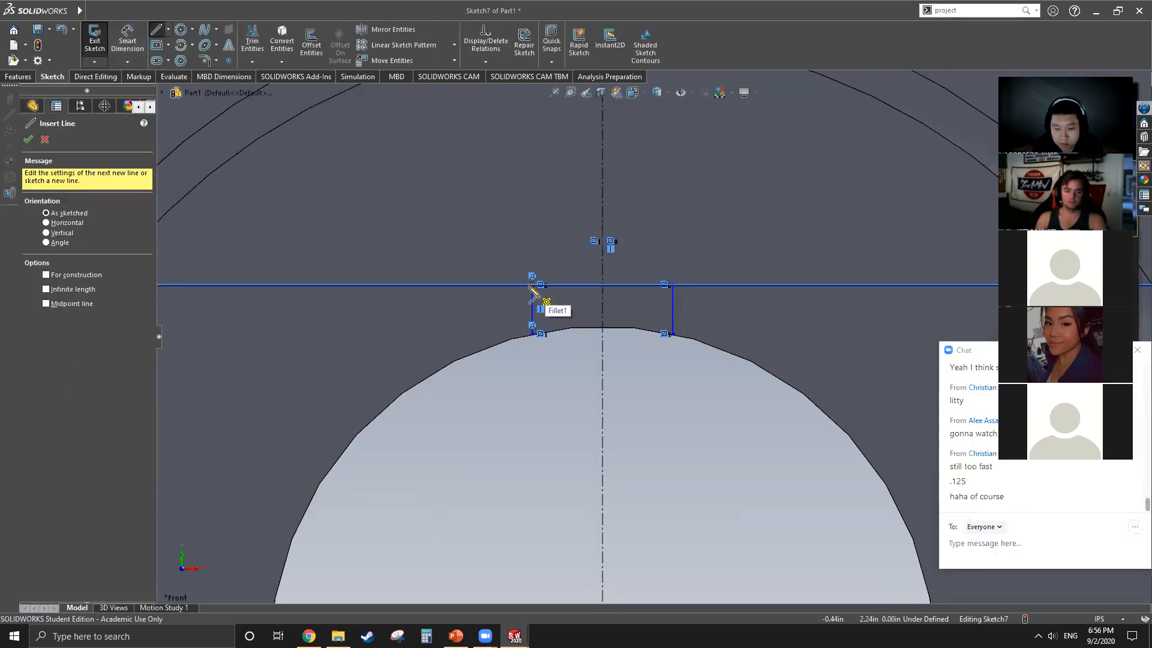
pyautogui.moveTo(532, 284); pyautogui.dragTo(673, 284)
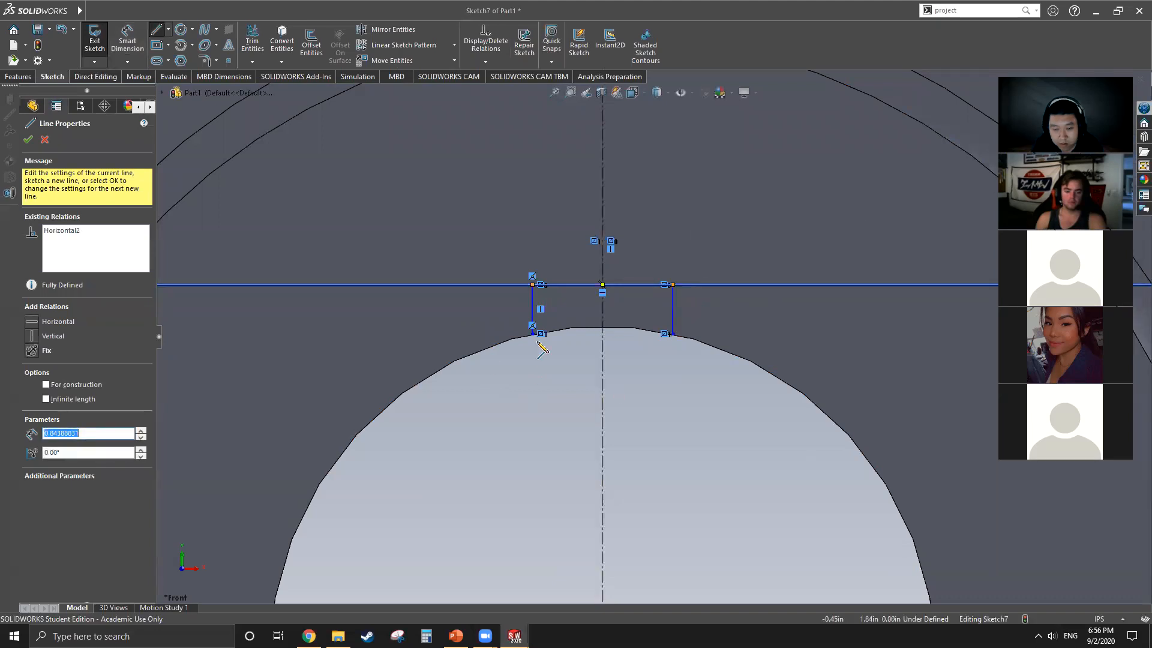
pyautogui.click(532, 334)
pyautogui.click(673, 334)
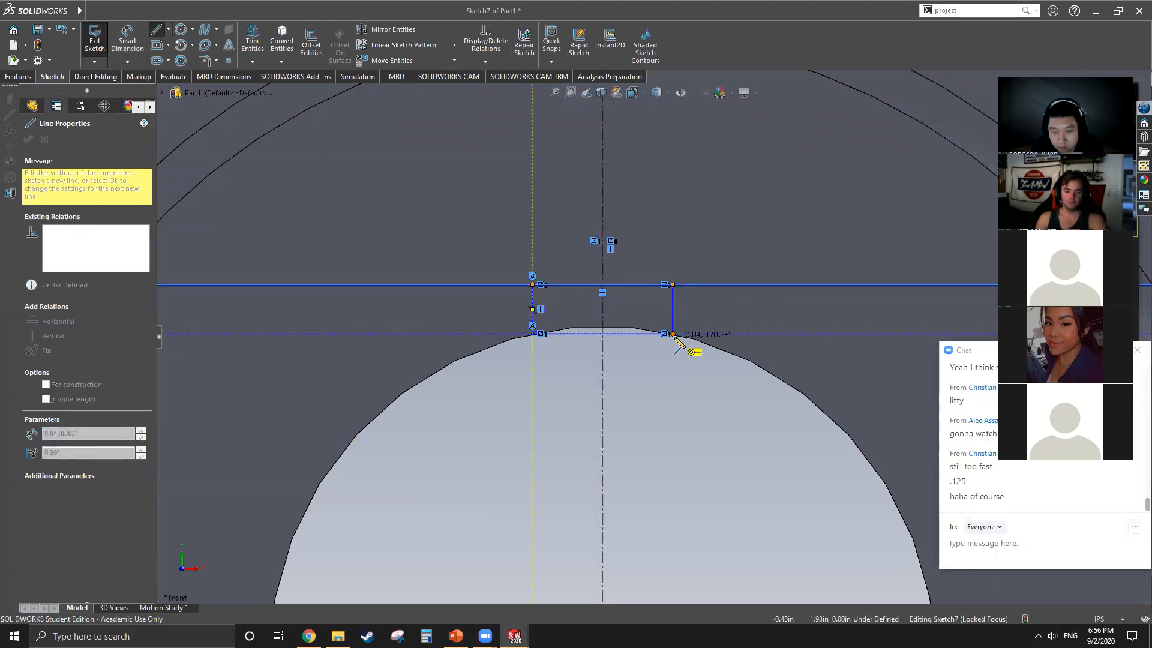
pyautogui.press('Escape')
pyautogui.press('Escape')
# Step: Dimension the keyway's width between its two vertical sides as 0.5 in
pyautogui.click(127, 40)
pyautogui.click(531, 304)
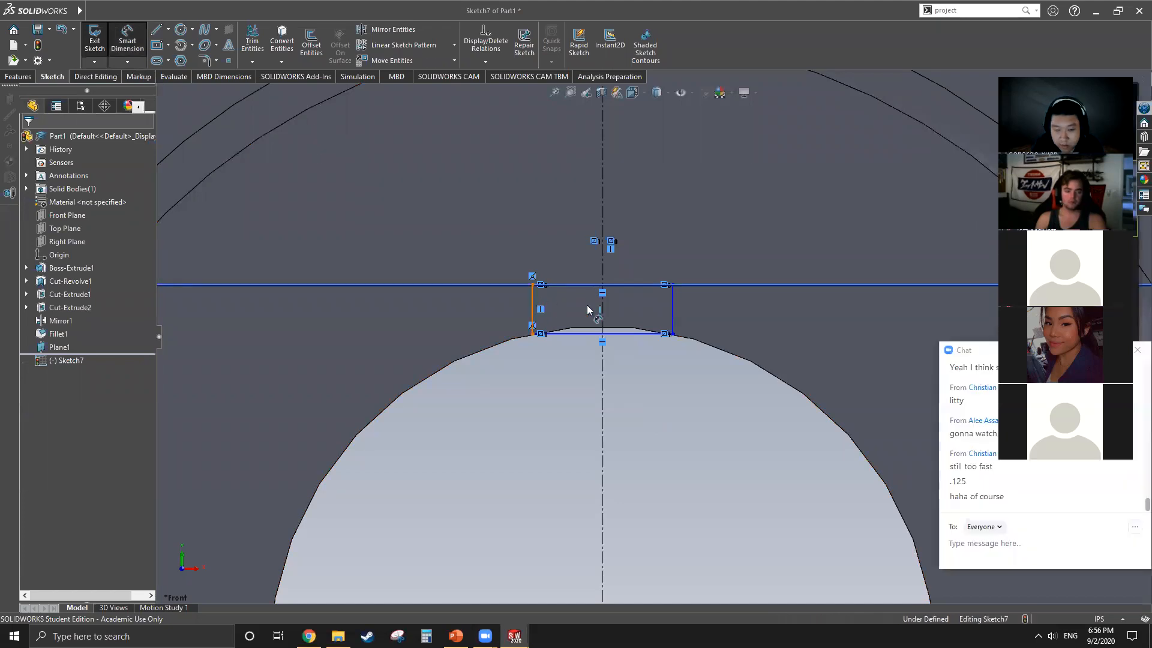
pyautogui.click(673, 306)
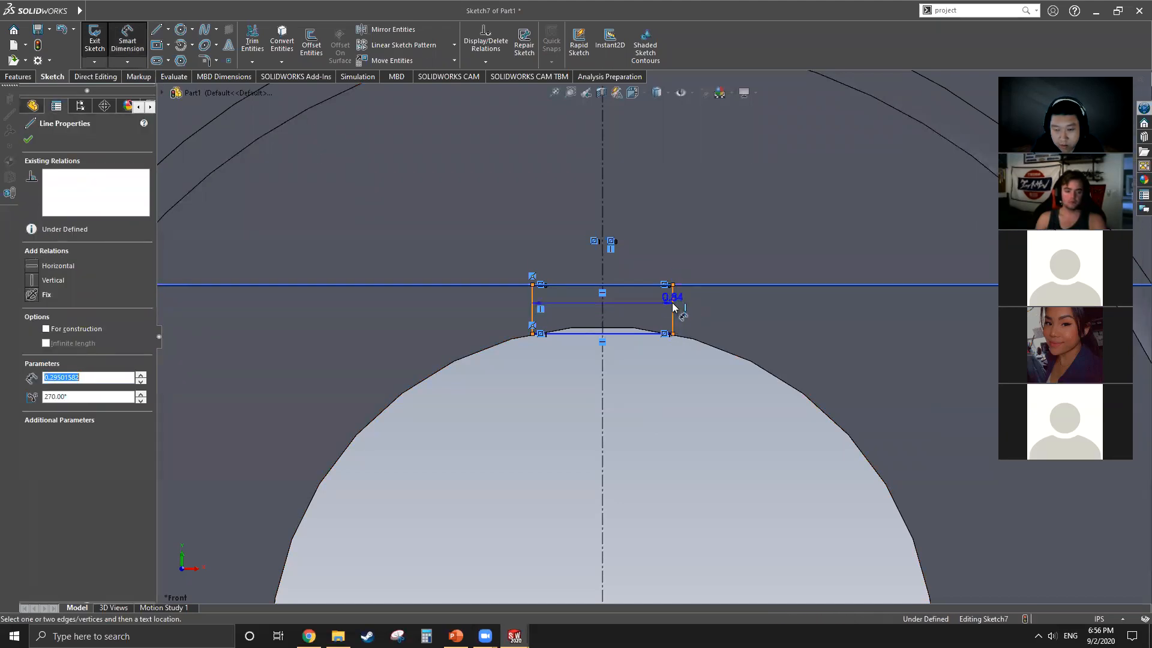
pyautogui.click(638, 220)
pyautogui.write('.5')
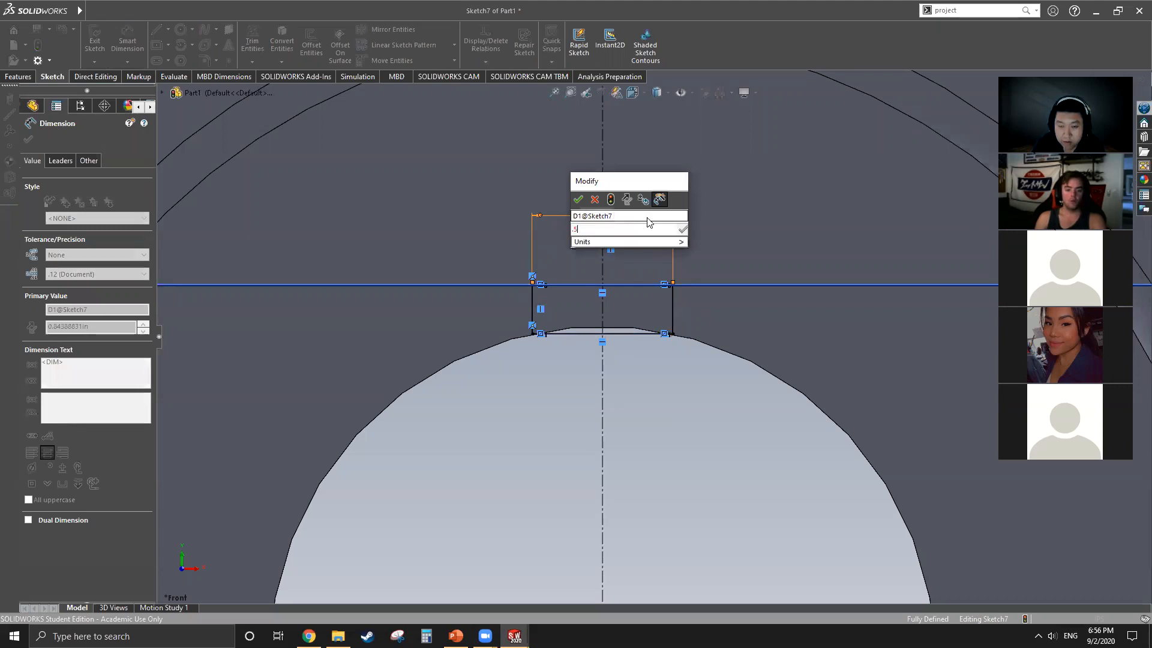
pyautogui.press('Return')
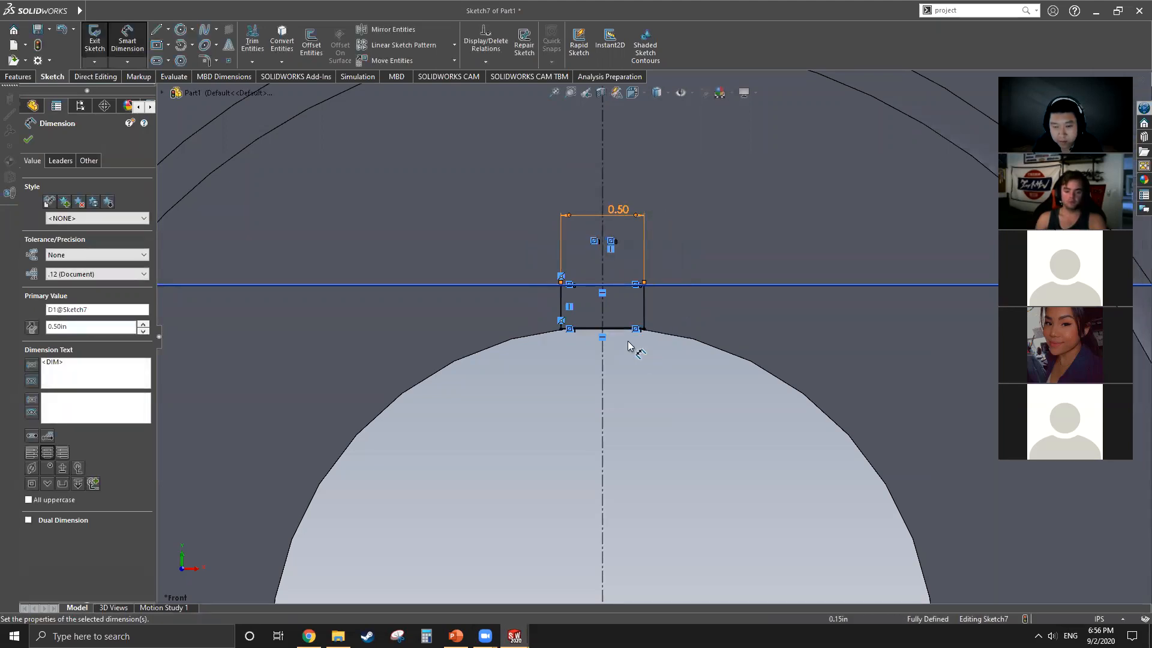
pyautogui.scroll(5, 611, 342)
pyautogui.scroll(-2, 622, 355)
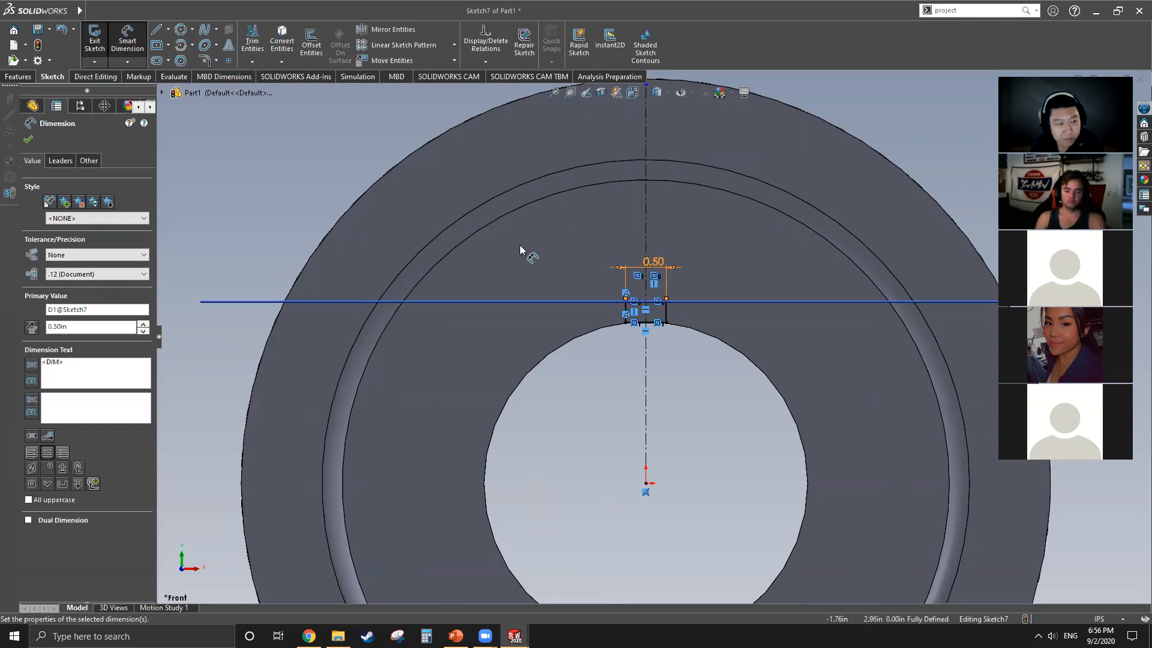
pyautogui.click(29, 140)
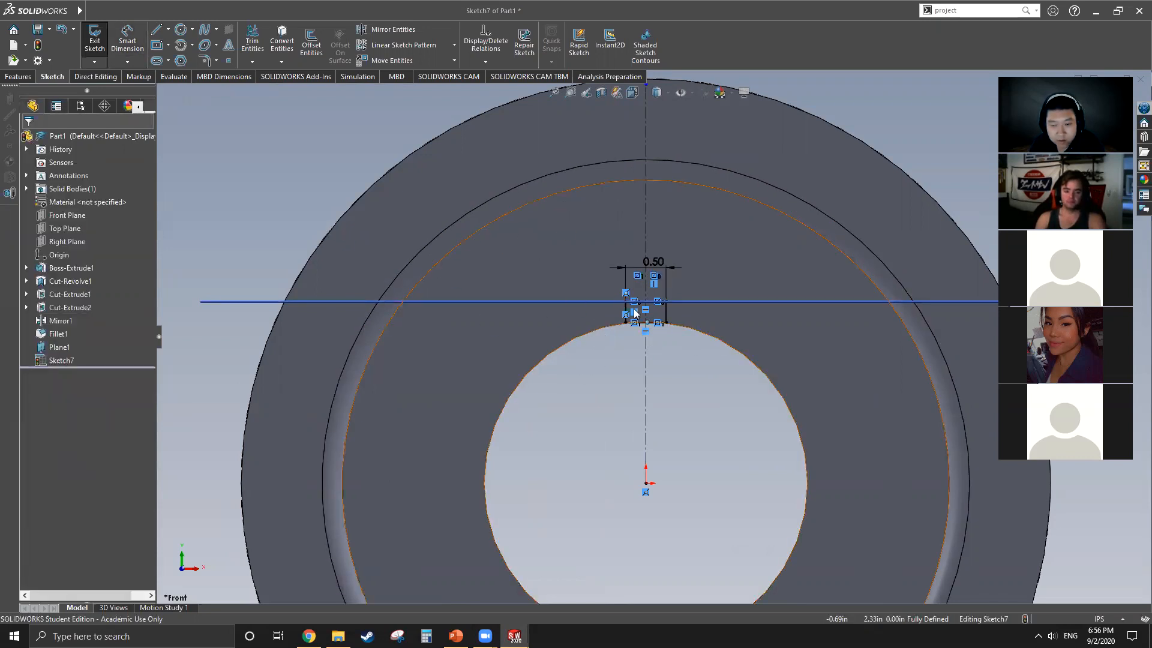
# Step: Extrude-cut the keyway profile using Through All - Both so the notch passes through the disc's full thickness
pyautogui.scroll(-5, 635, 312)
pyautogui.scroll(2, 636, 336)
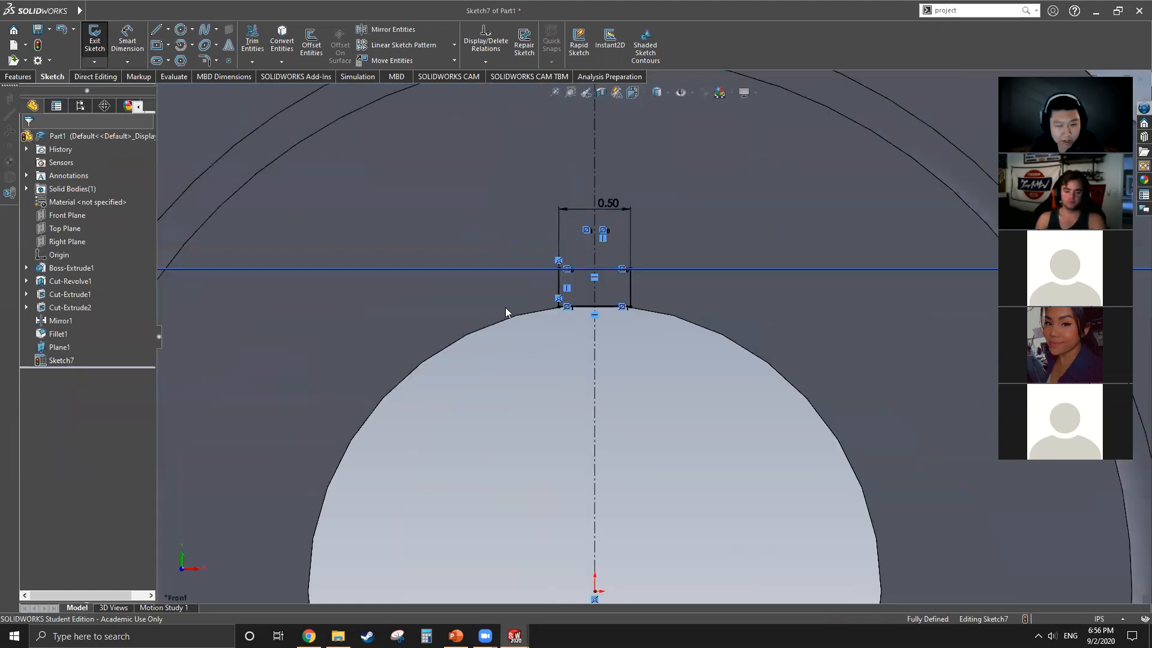
pyautogui.click(18, 76)
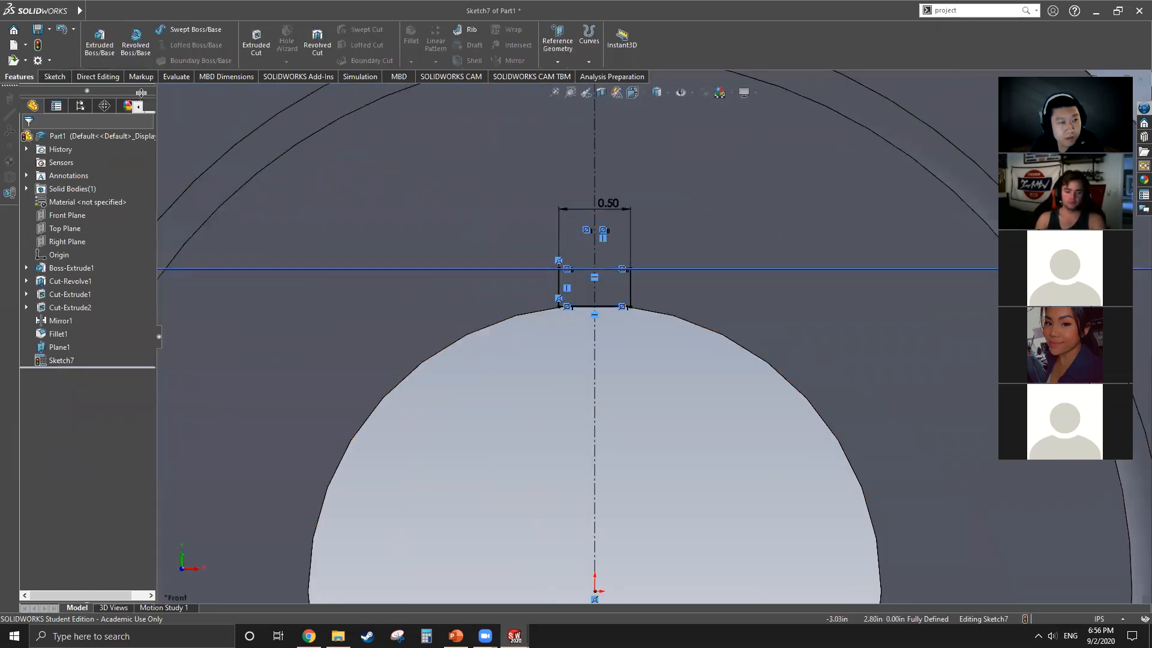
pyautogui.click(256, 42)
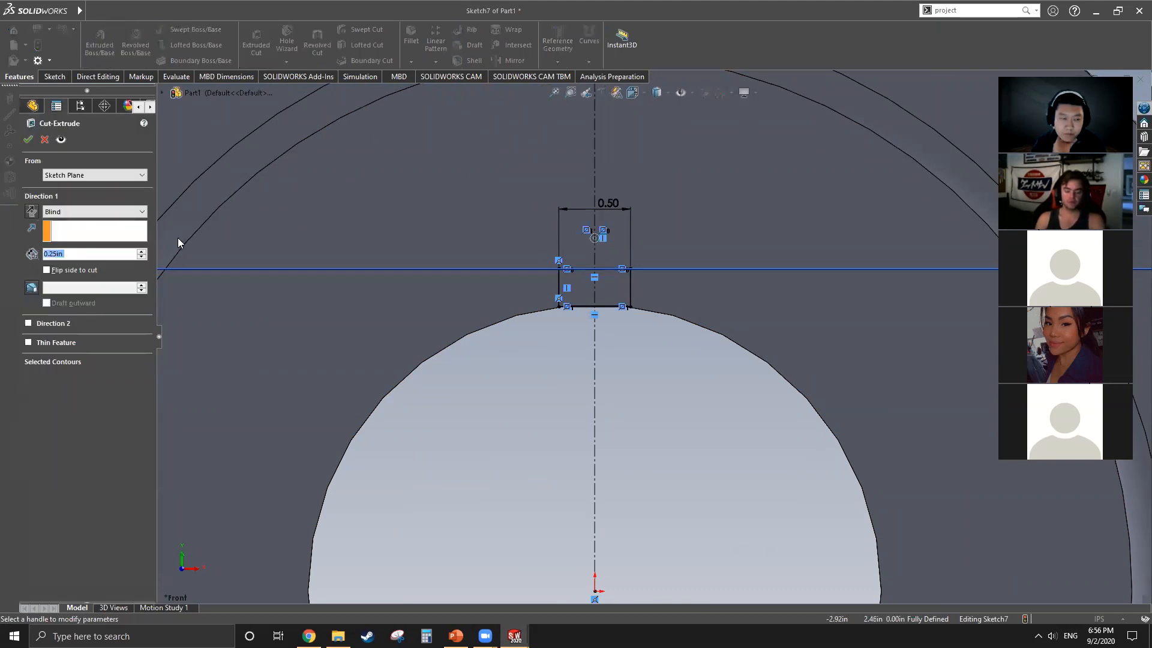
pyautogui.scroll(4, 478, 322)
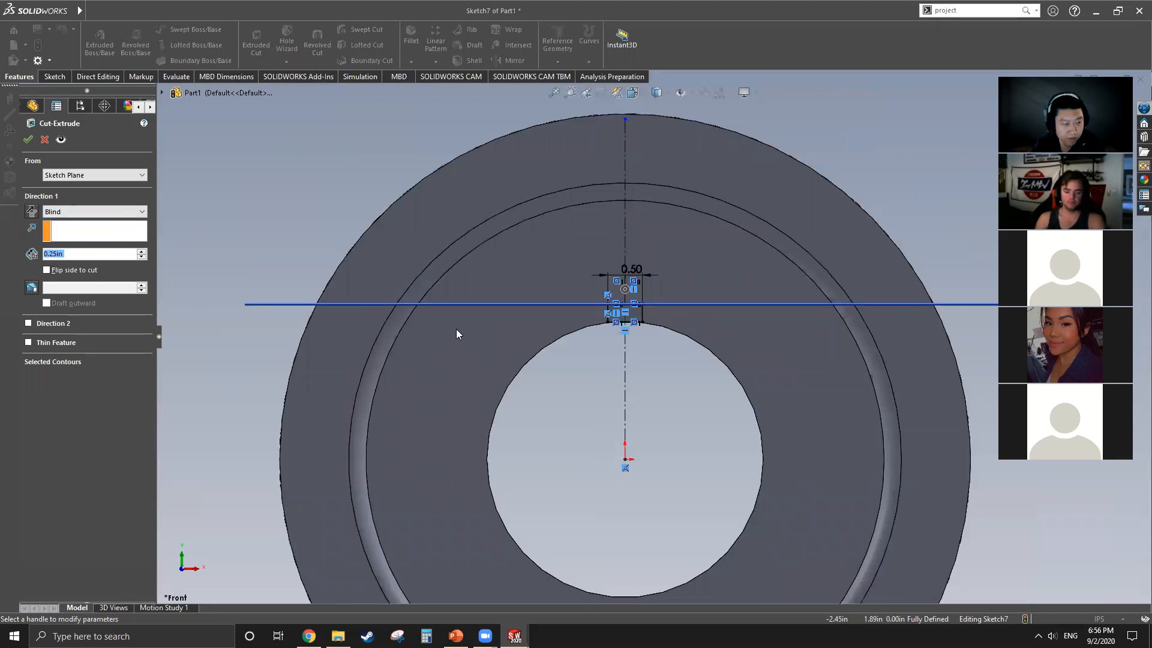
pyautogui.click(143, 211)
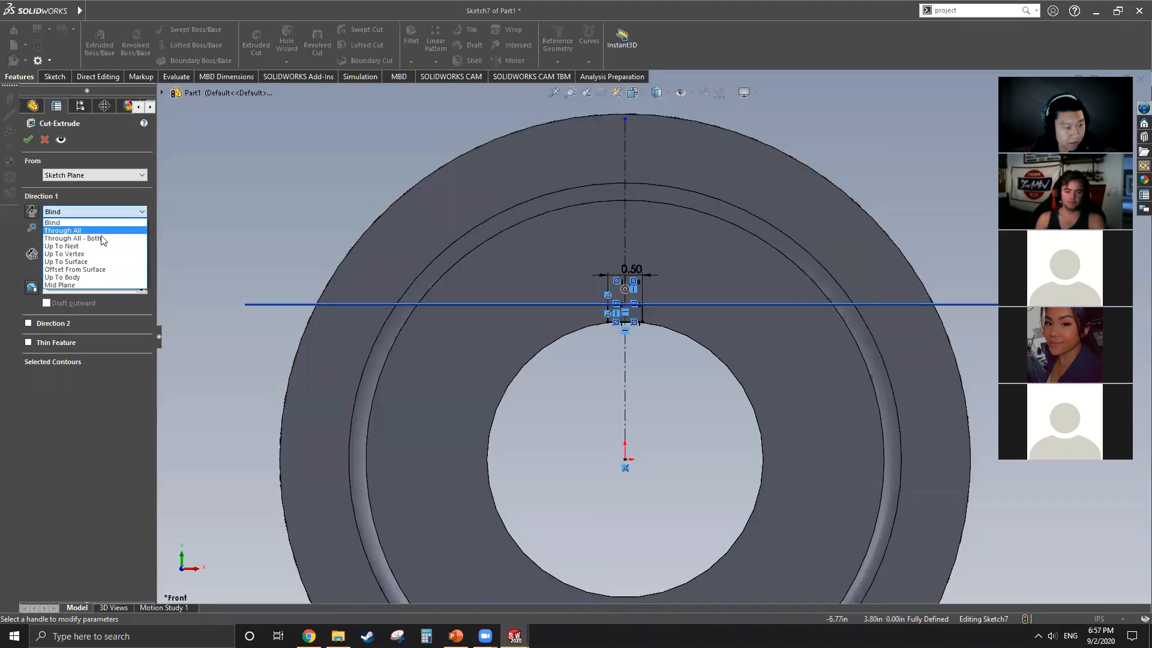
pyautogui.click(123, 239)
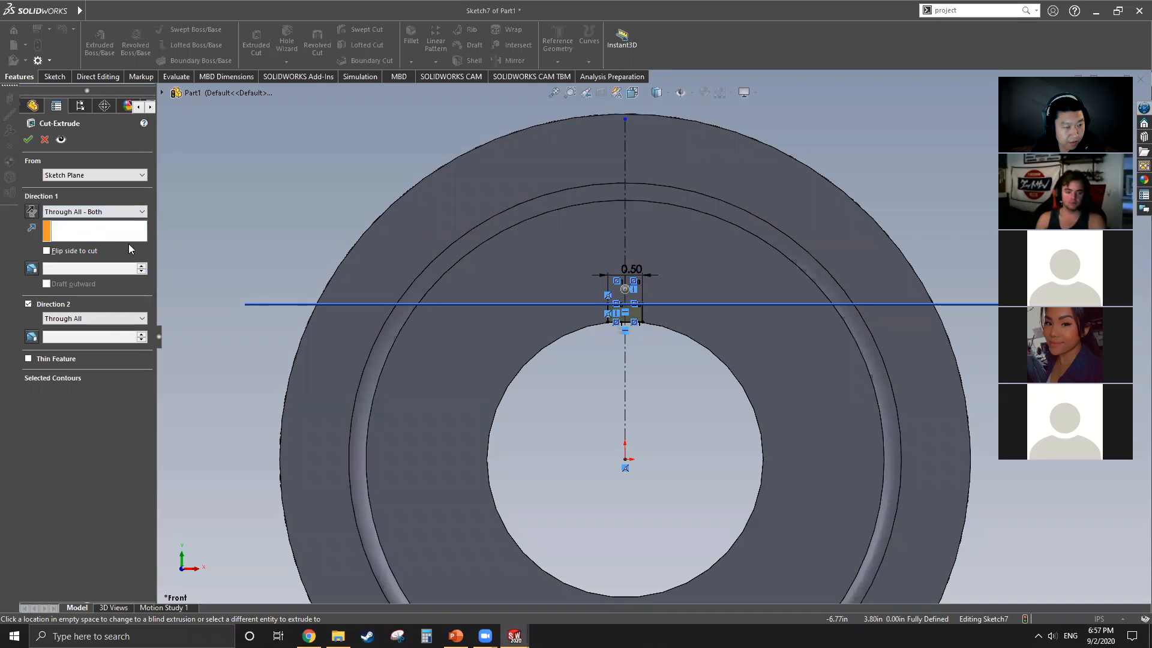
pyautogui.scroll(3, 659, 399)
pyautogui.moveTo(662, 392); pyautogui.dragTo(590, 391, button='middle')
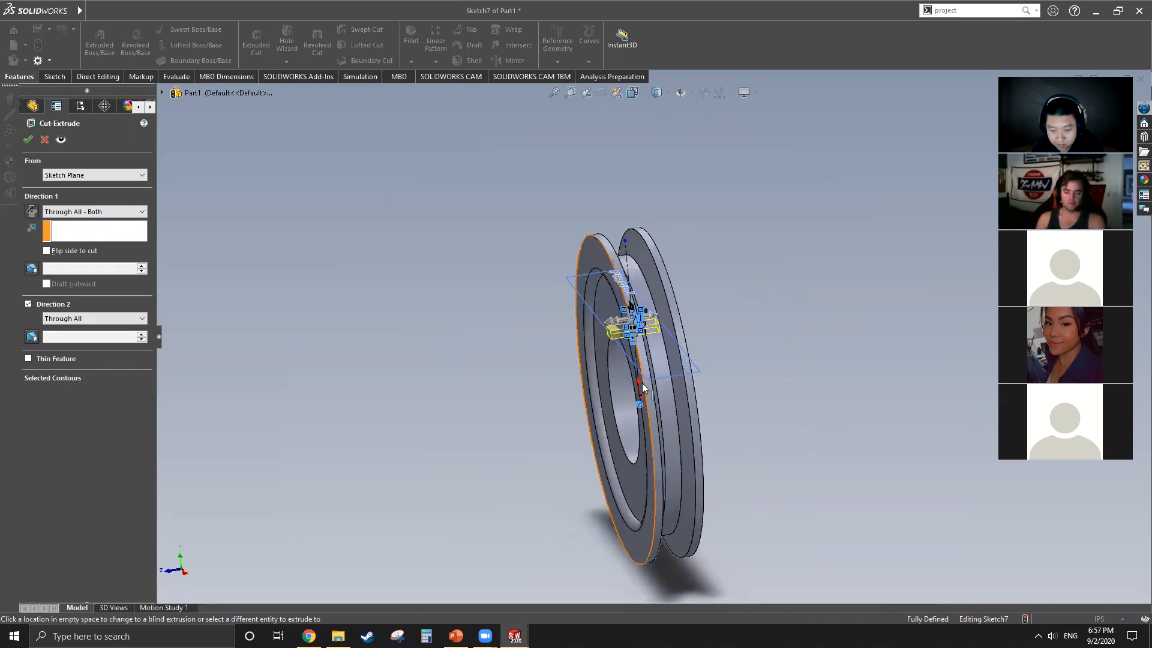
pyautogui.moveTo(653, 352); pyautogui.dragTo(639, 365, button='middle')
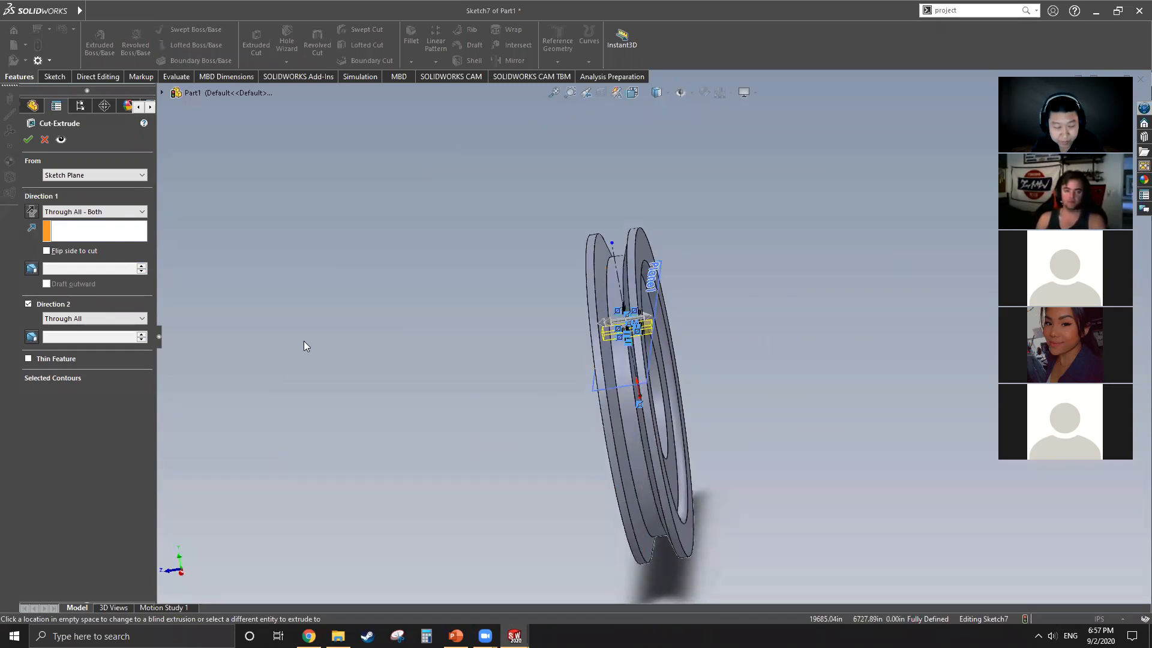
pyautogui.click(28, 139)
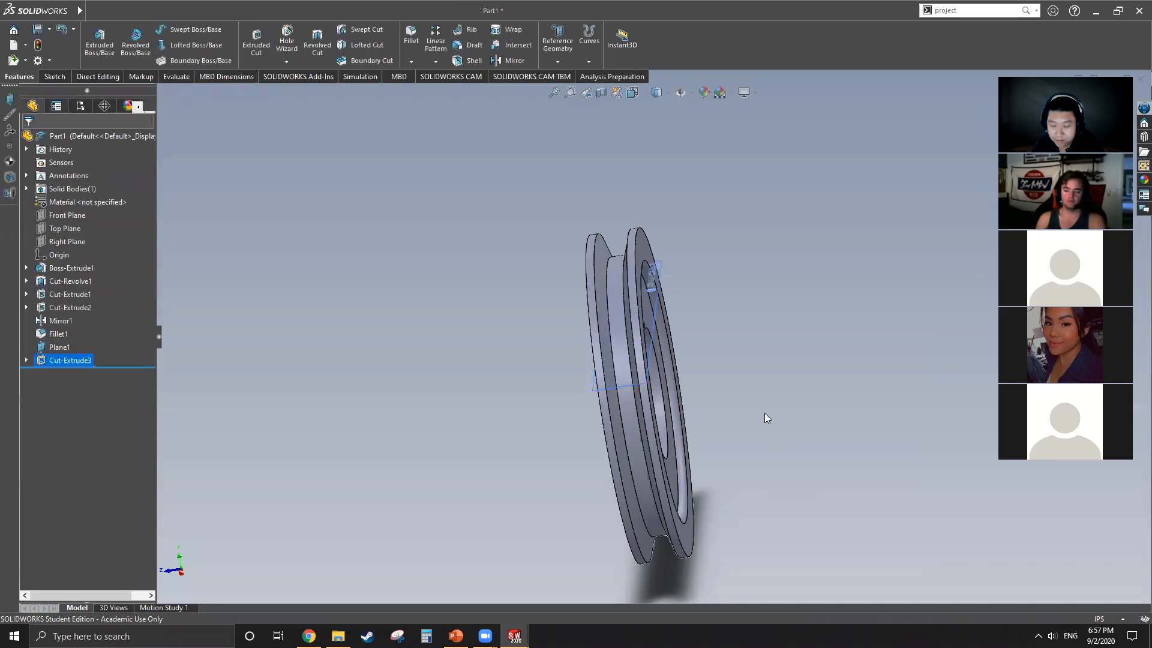
pyautogui.moveTo(699, 376); pyautogui.dragTo(742, 335, button='middle')
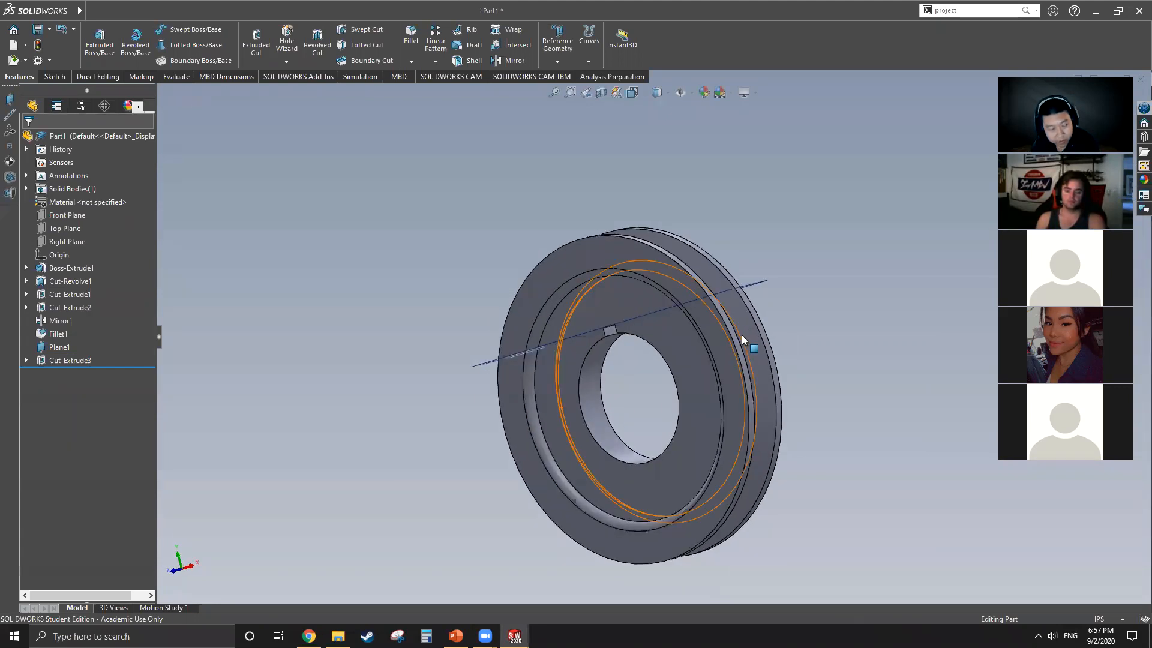
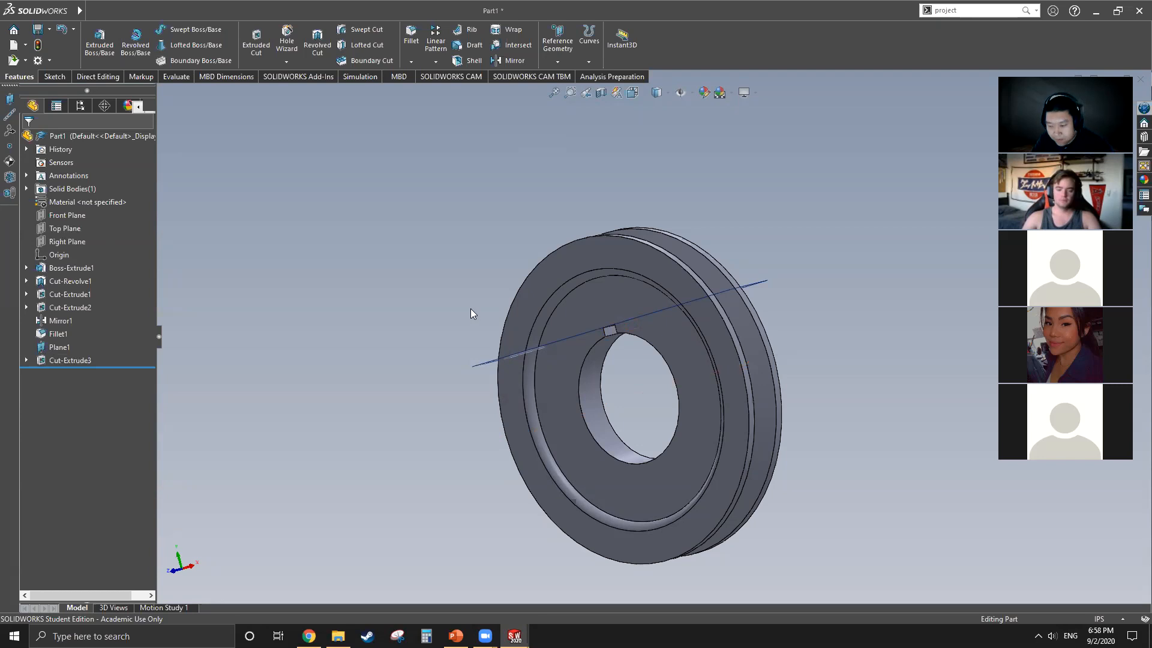
pyautogui.moveTo(700, 383); pyautogui.dragTo(671, 388, button='middle')
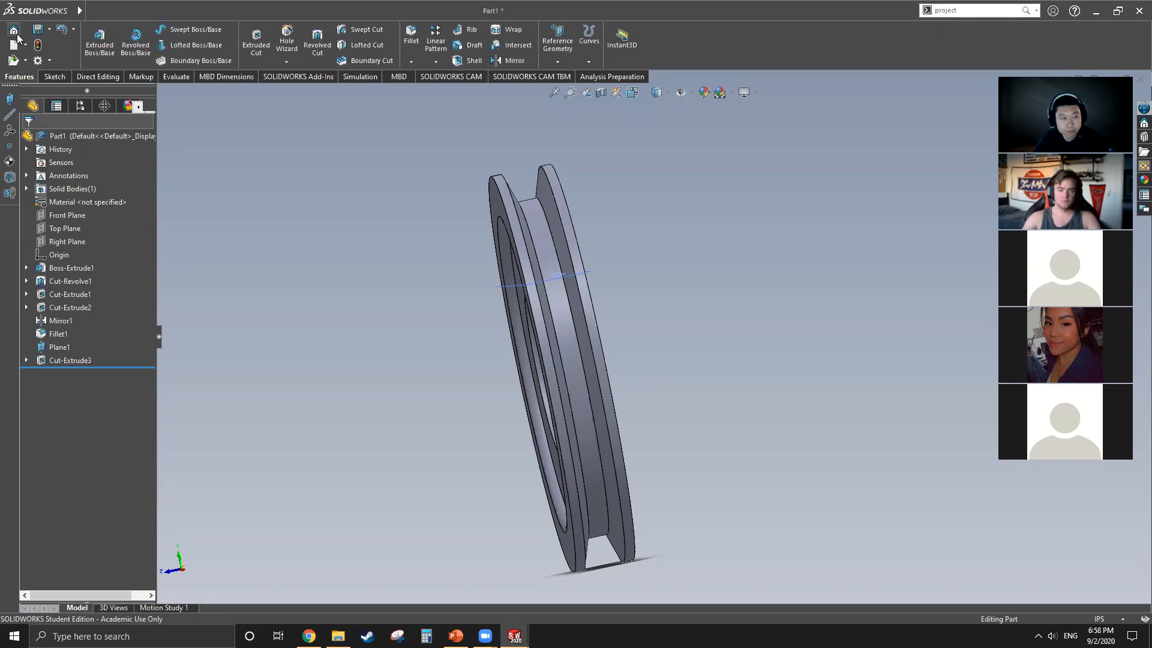
pyautogui.click(36, 59)
pyautogui.click(36, 60)
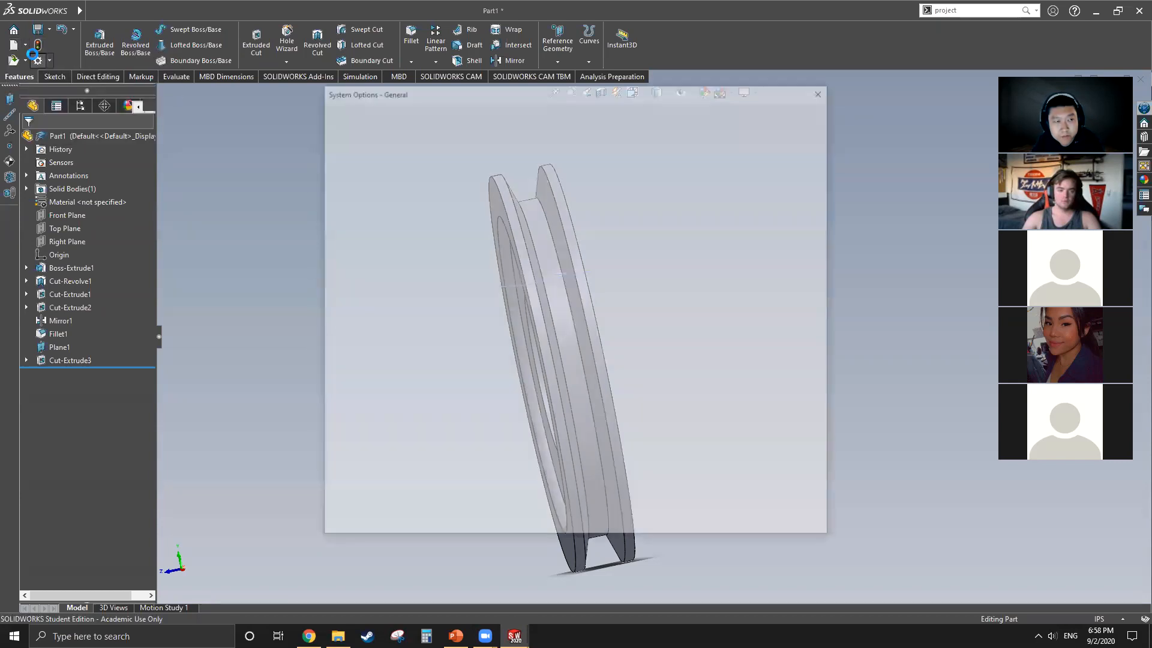
pyautogui.click(824, 95)
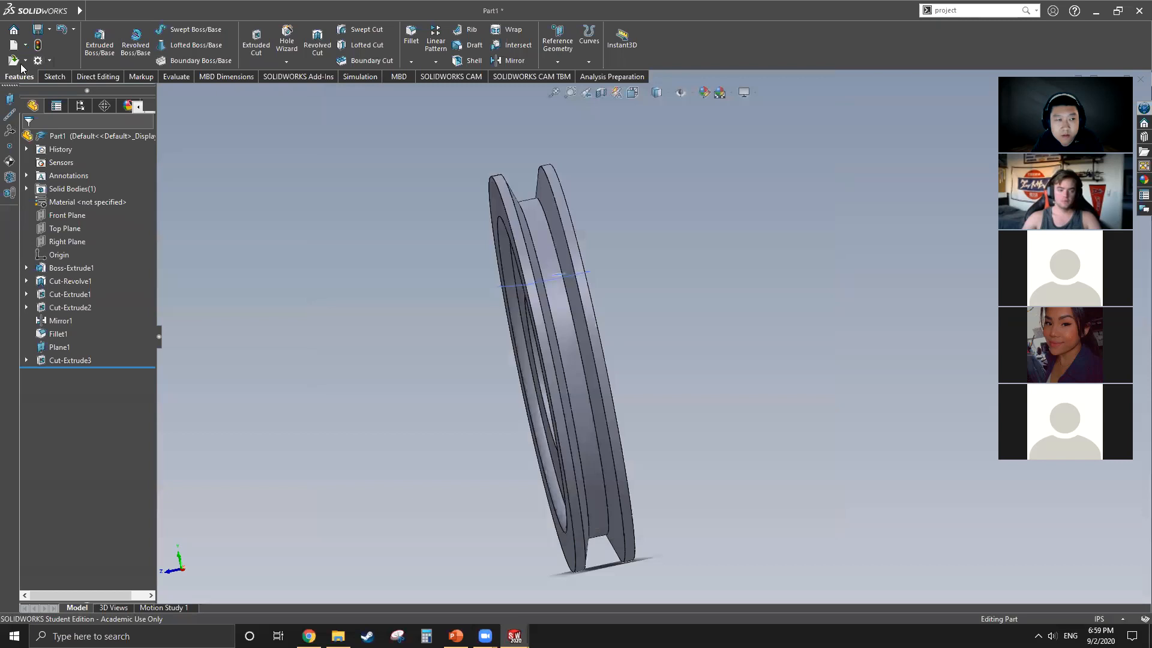
# Step: Create a new part and view its Top Plane straight on
pyautogui.click(13, 44)
pyautogui.doubleClick(274, 273)
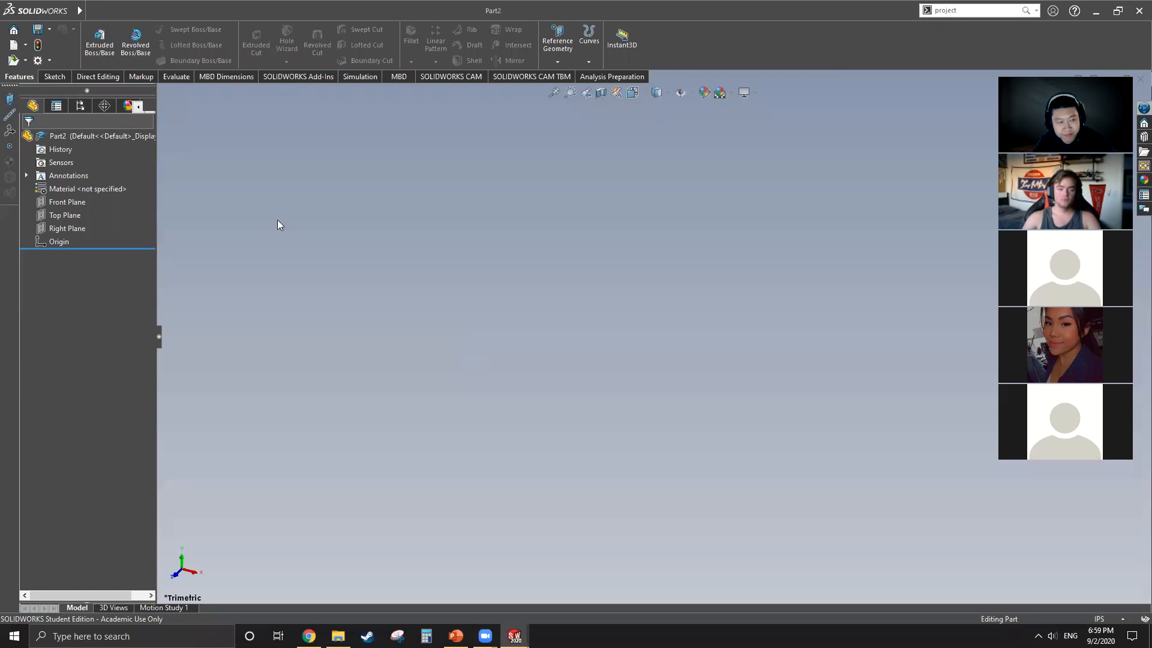
pyautogui.click(58, 203)
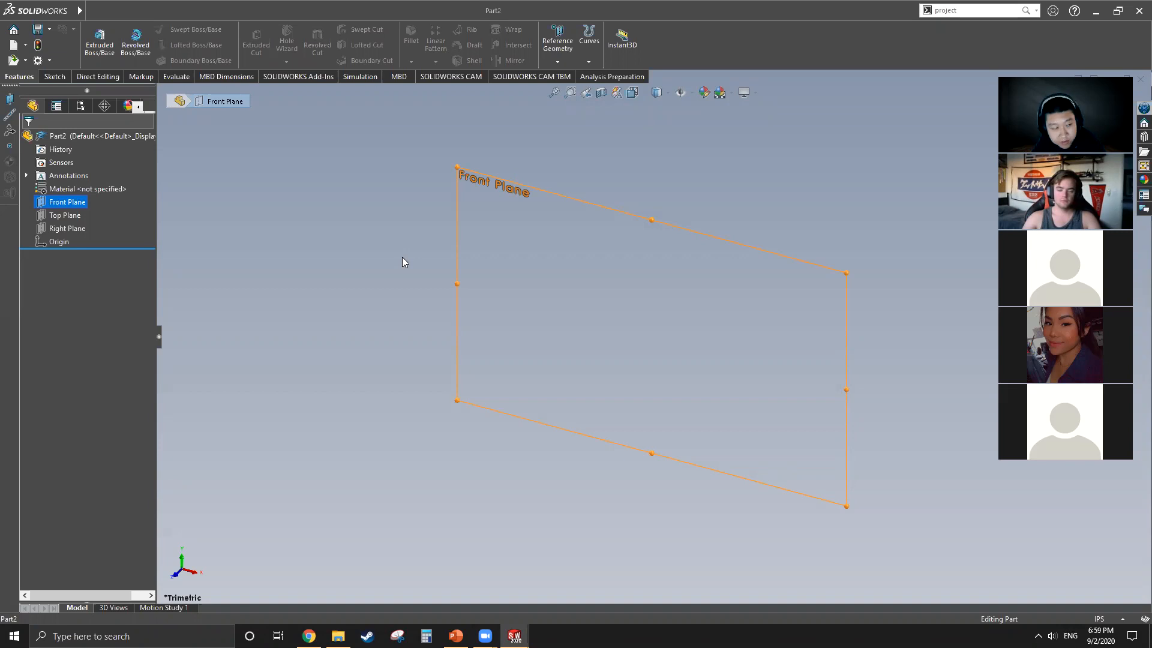
pyautogui.click(65, 215)
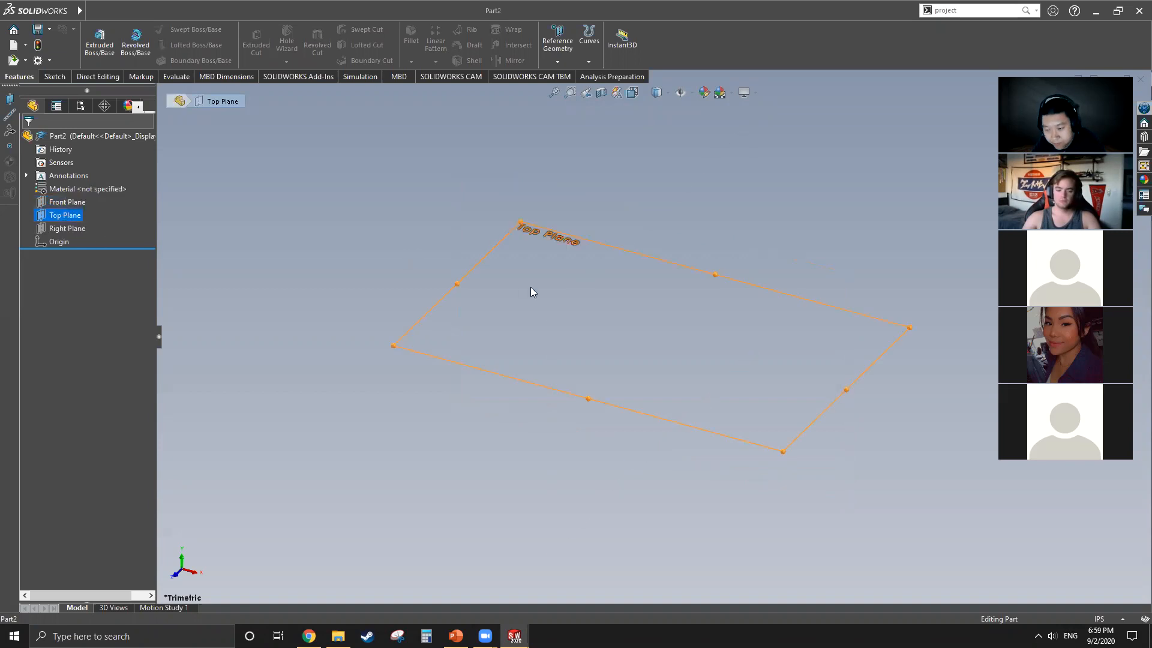
pyautogui.rightClick(81, 217)
pyautogui.click(144, 199)
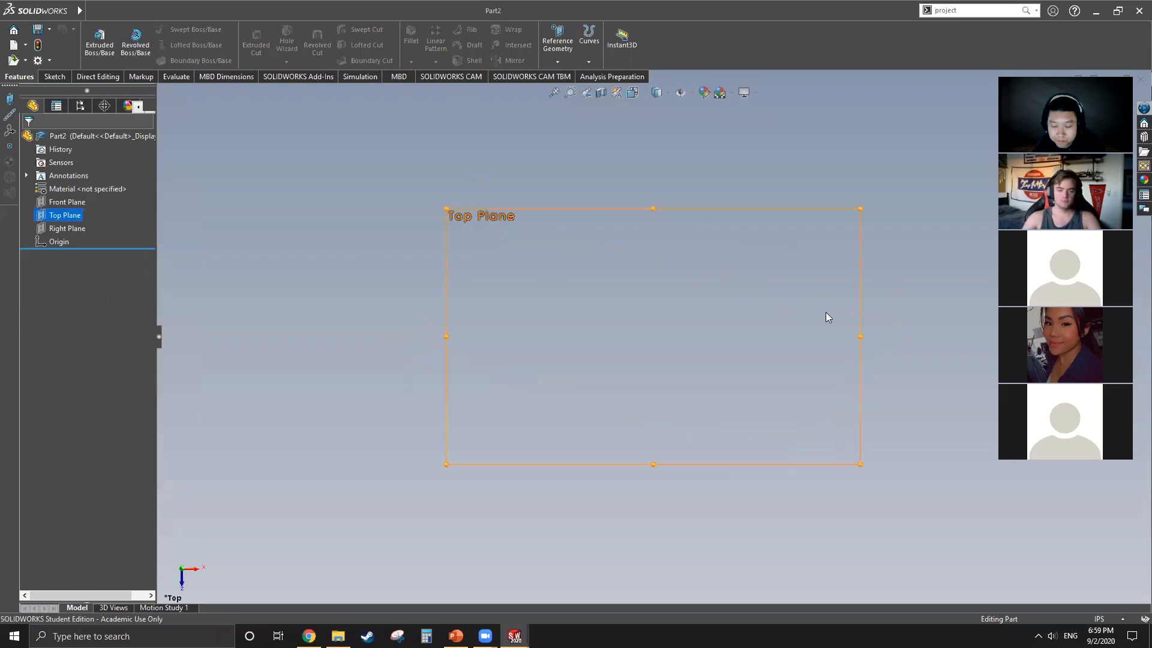
# Step: Sketch a horizontal construction centerline about 3.76 in long on the Top Plane, starting at the origin
pyautogui.click(53, 76)
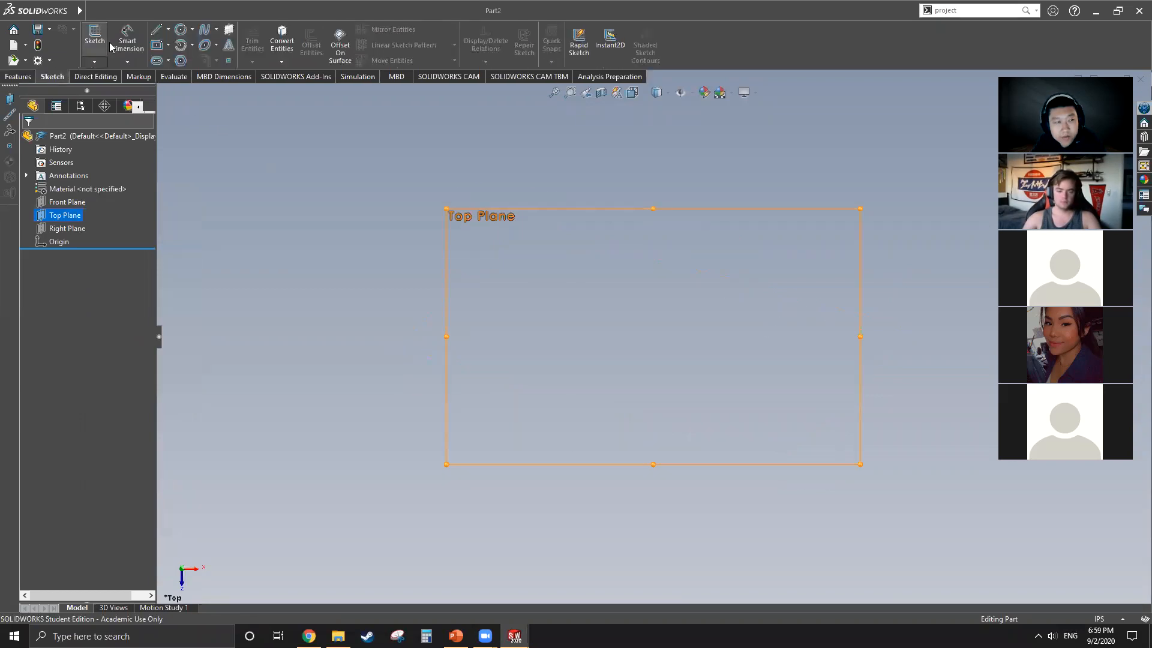
pyautogui.click(169, 30)
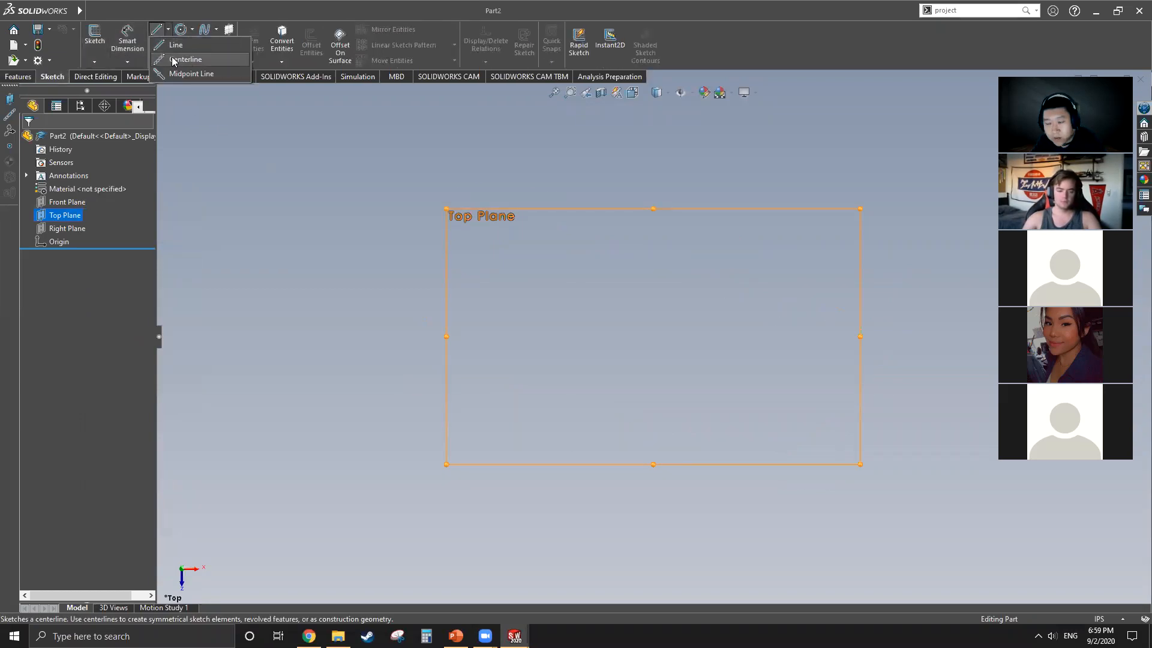
pyautogui.click(178, 60)
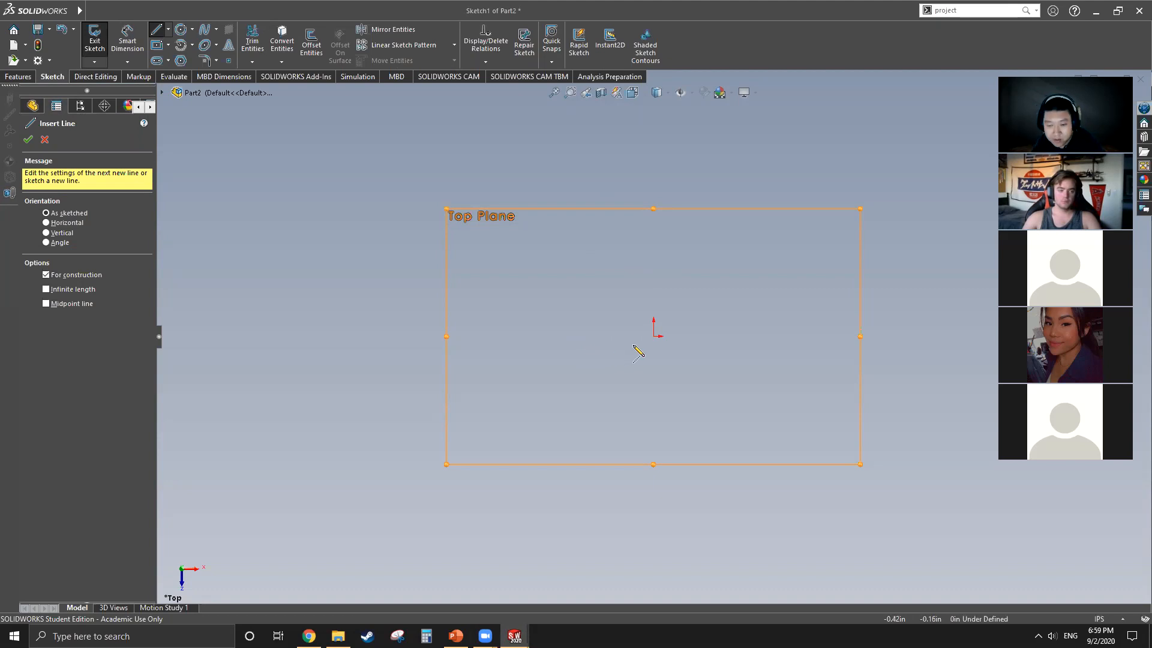
pyautogui.click(654, 336)
pyautogui.click(868, 336)
pyautogui.press('Escape')
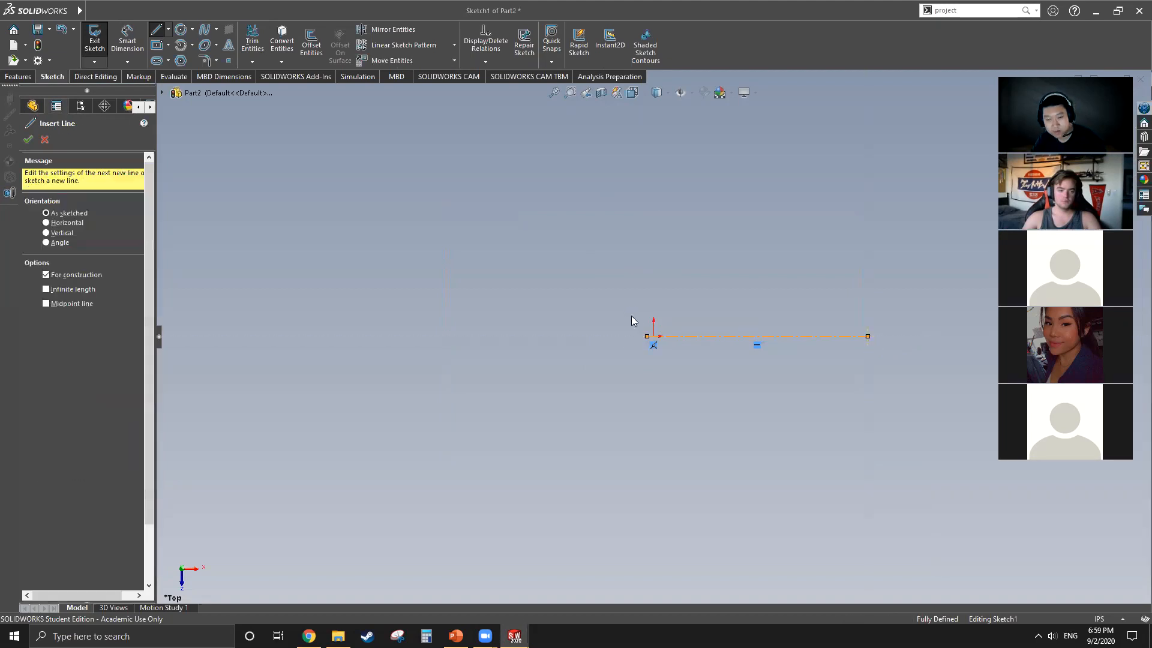
# Step: Sketch a vertical construction centerline about 4.49 in long passing through the origin
pyautogui.click(169, 29)
pyautogui.click(180, 60)
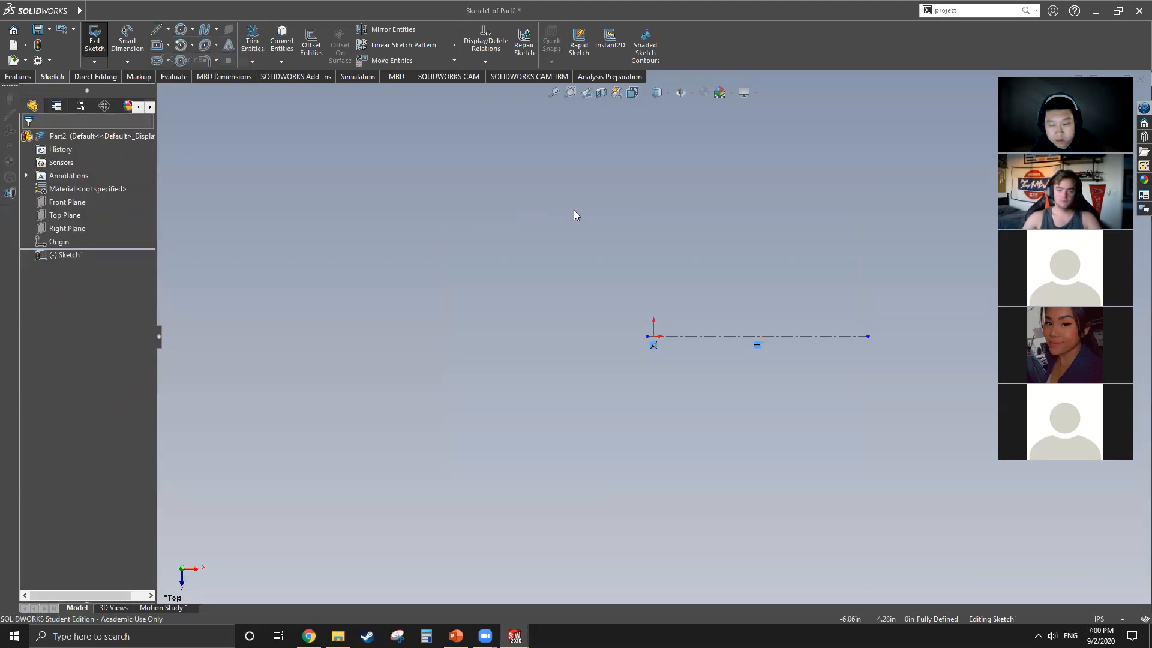
pyautogui.click(654, 195)
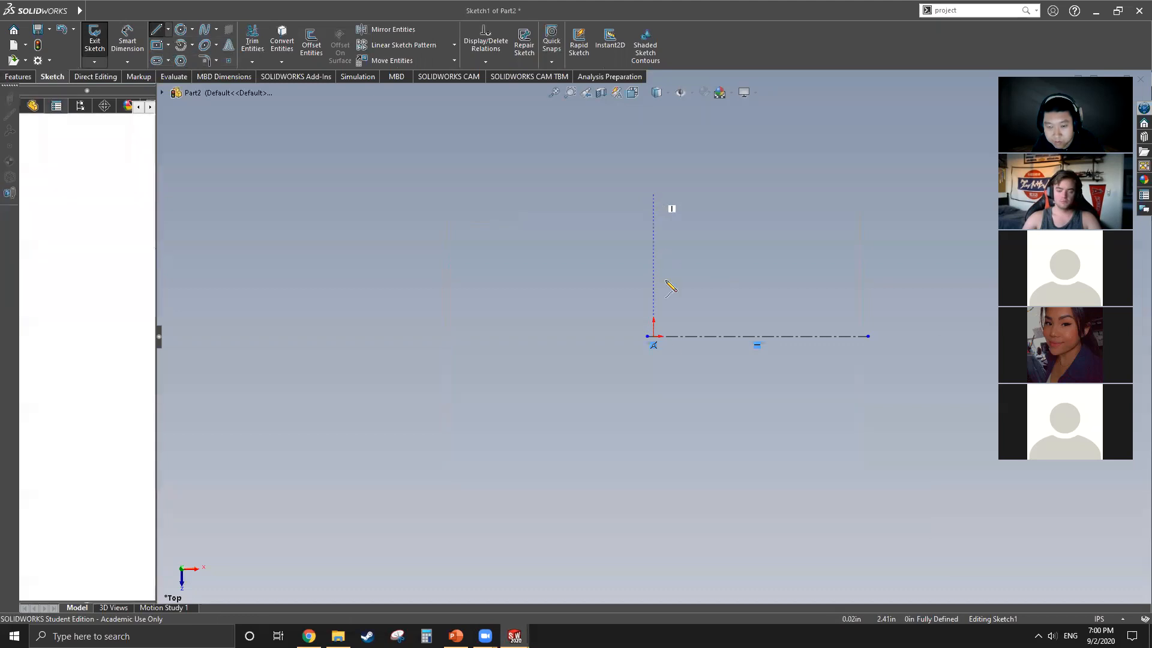
pyautogui.click(654, 458)
pyautogui.press('Escape')
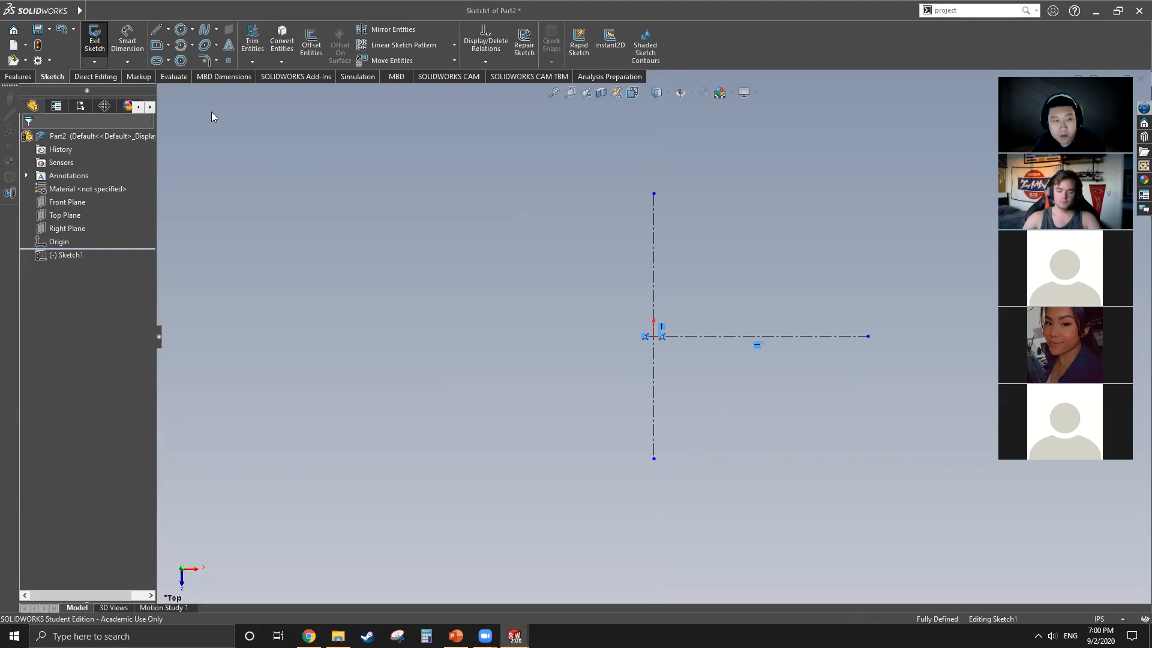
pyautogui.click(155, 46)
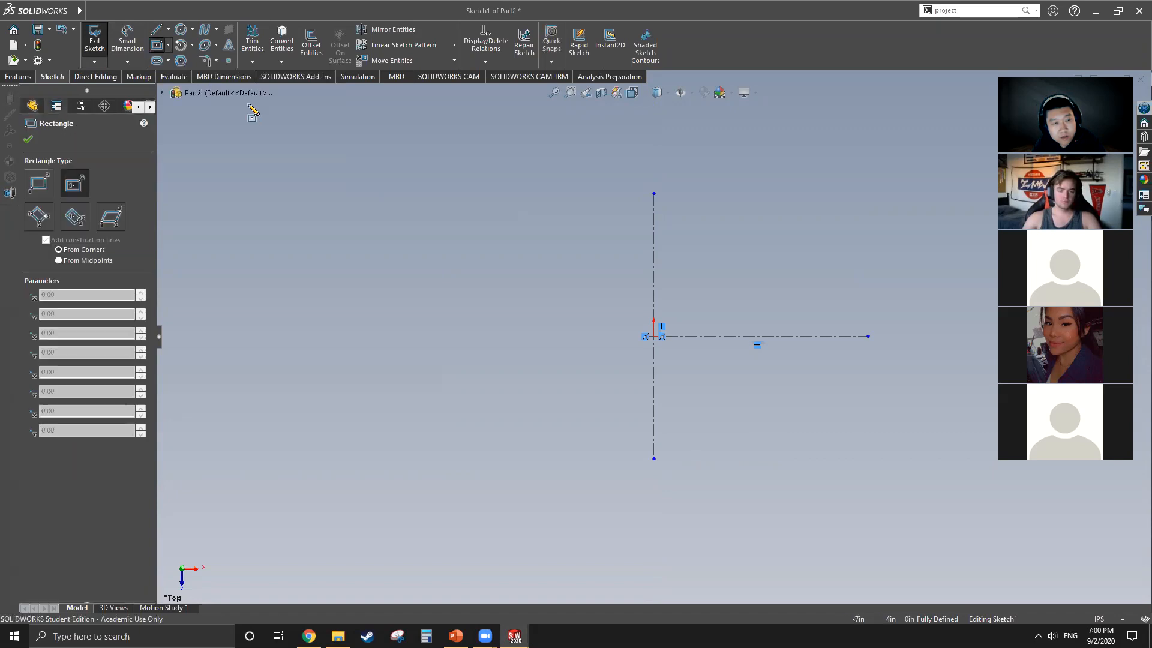
pyautogui.click(168, 45)
pyautogui.press('Escape')
pyautogui.press('Escape')
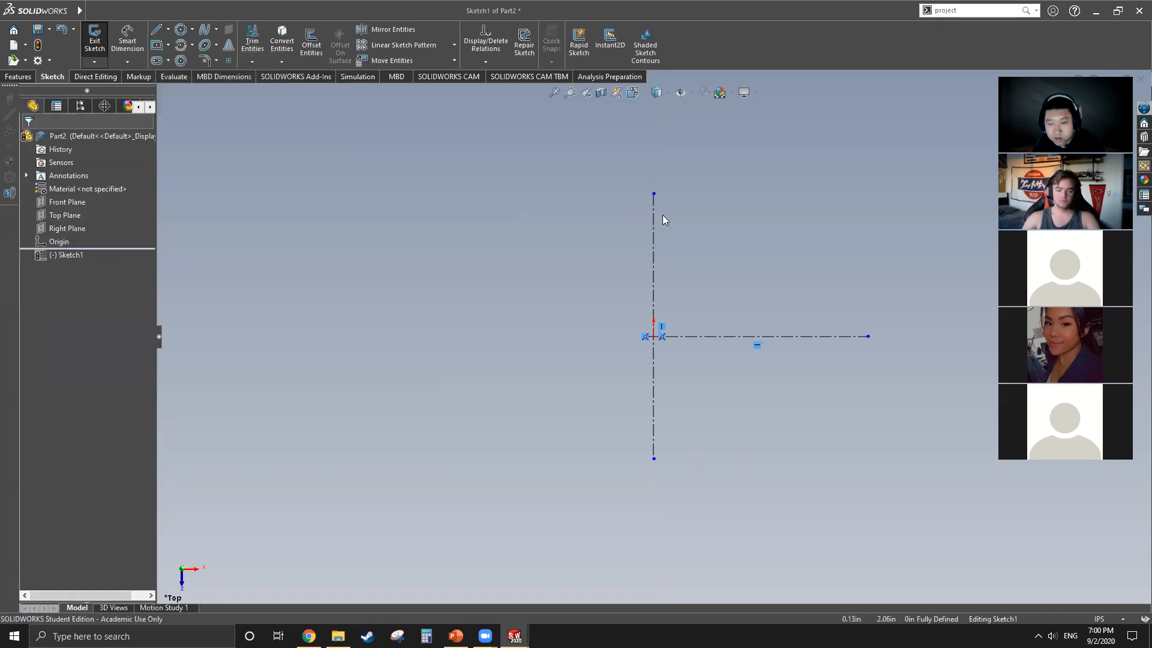
pyautogui.click(653, 262)
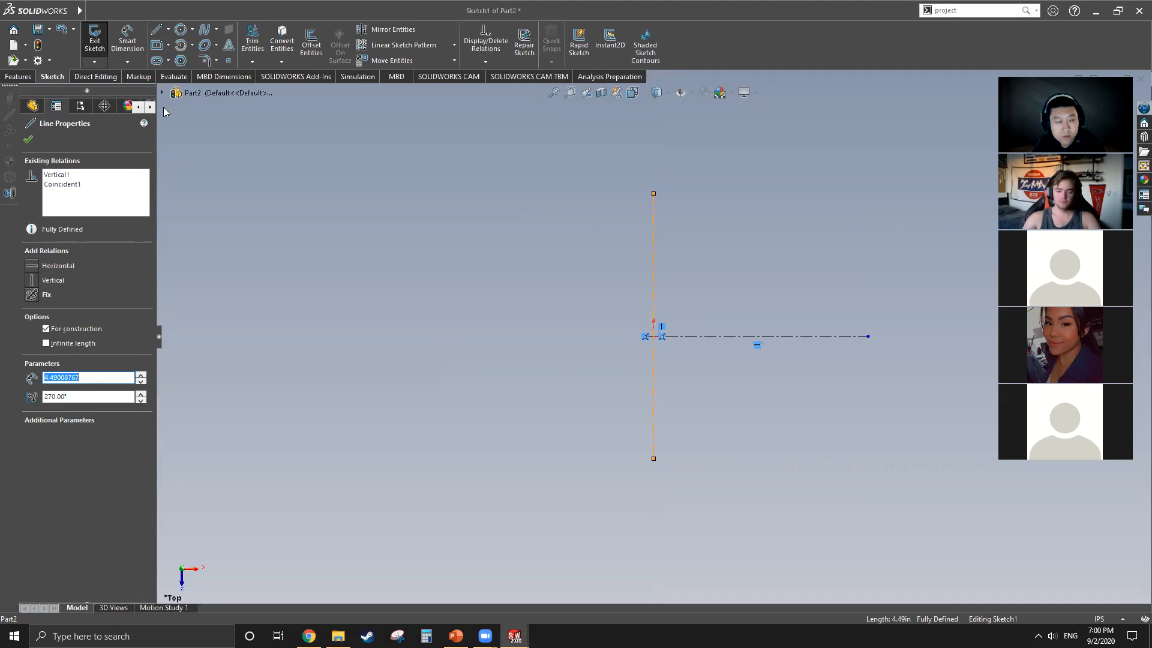
pyautogui.click(29, 140)
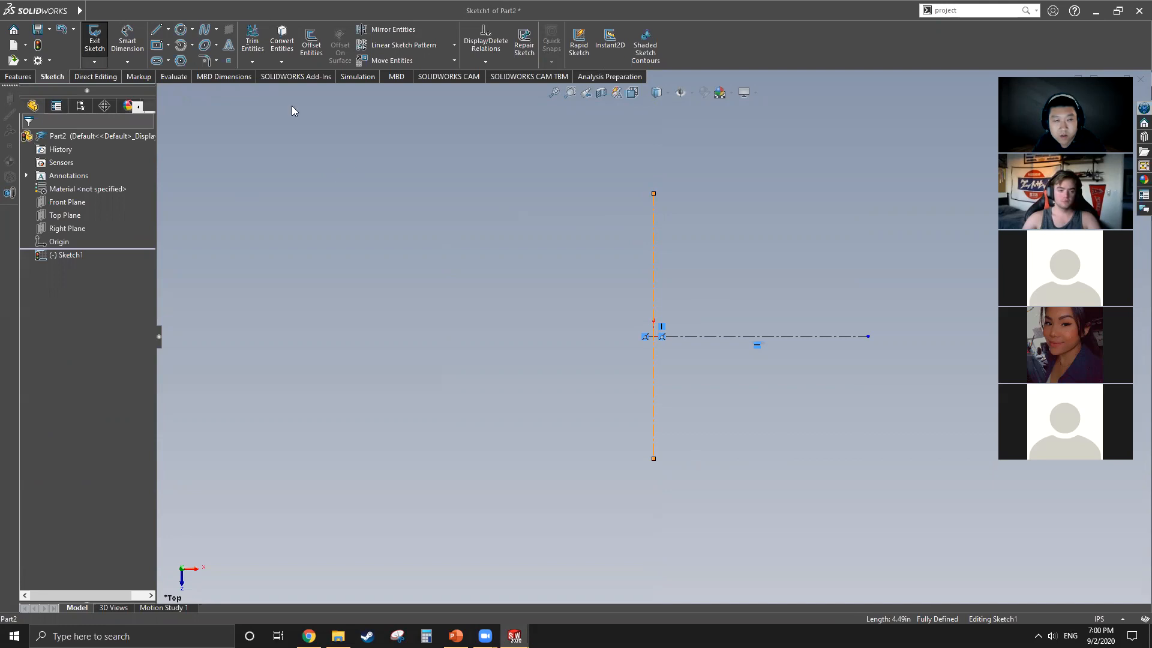
# Step: Sketch a center rectangle about 1.13 in wide and 3.09 in tall, centered on the vertical centerline above the origin
pyautogui.click(168, 45)
pyautogui.click(192, 73)
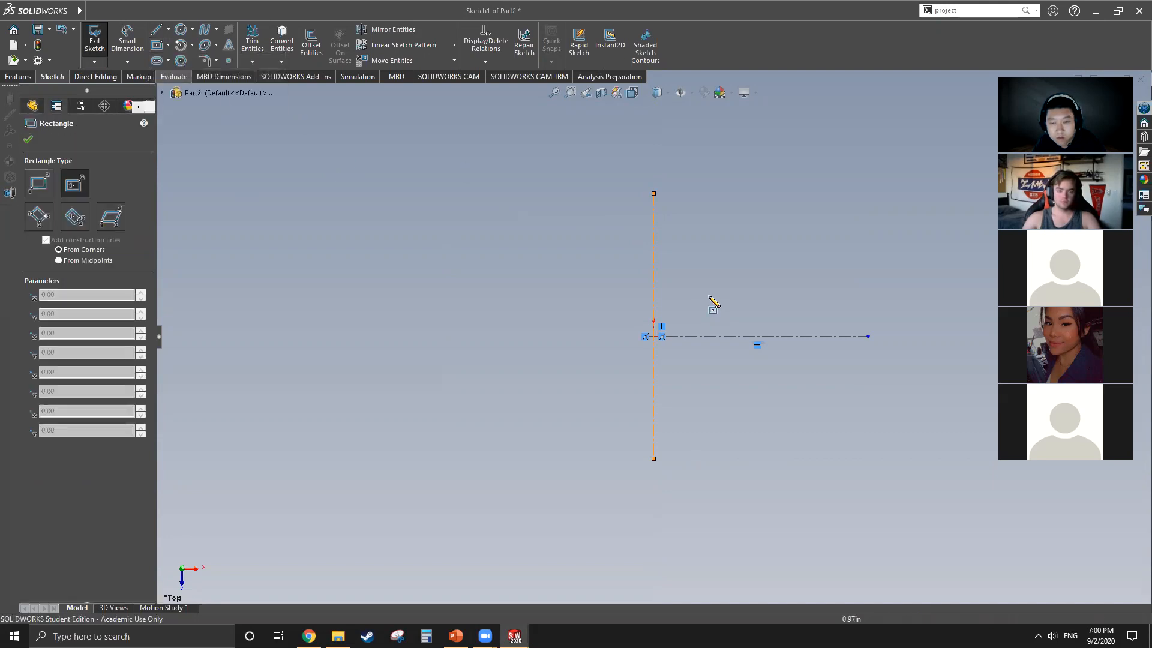
pyautogui.click(654, 222)
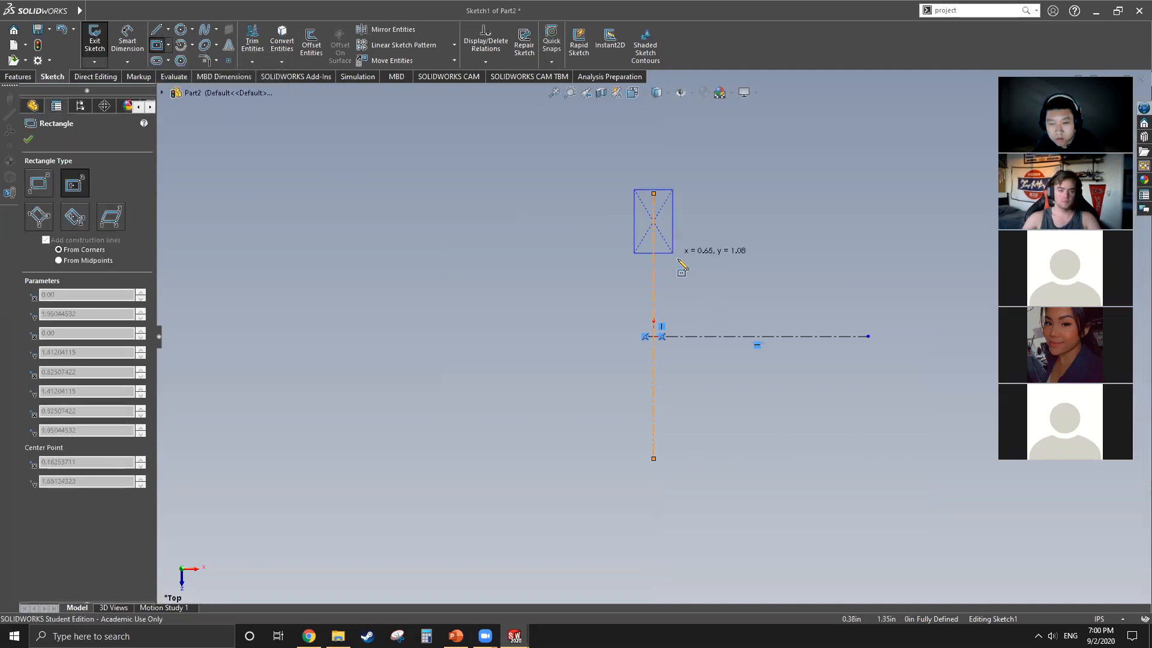
pyautogui.click(687, 312)
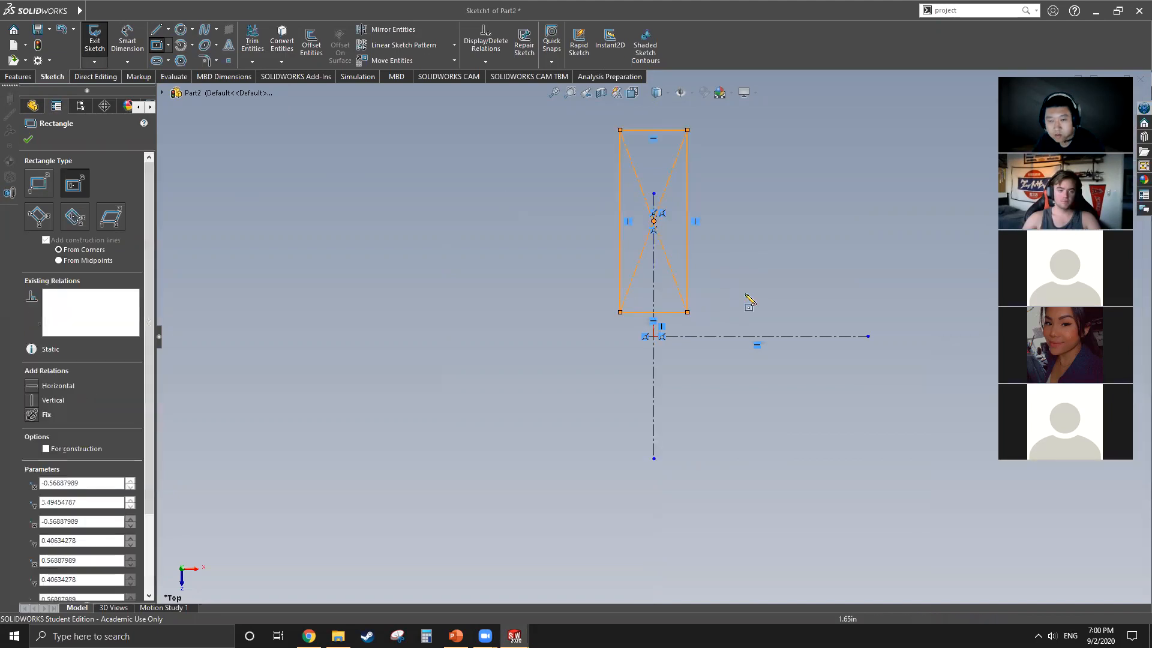
pyautogui.press('Escape')
pyautogui.press('z')
pyautogui.scroll(-3, 686, 240)
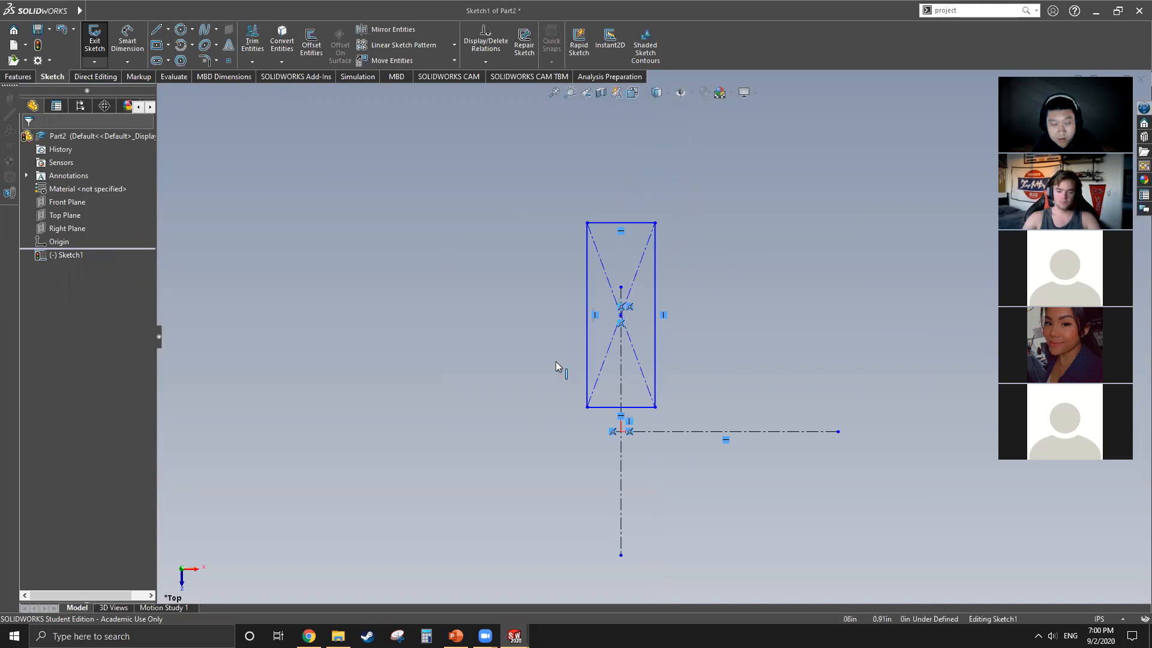
# Step: Dimension the distance from the rectangle's upper edge to the horizontal centerline as 5 in
pyautogui.click(128, 41)
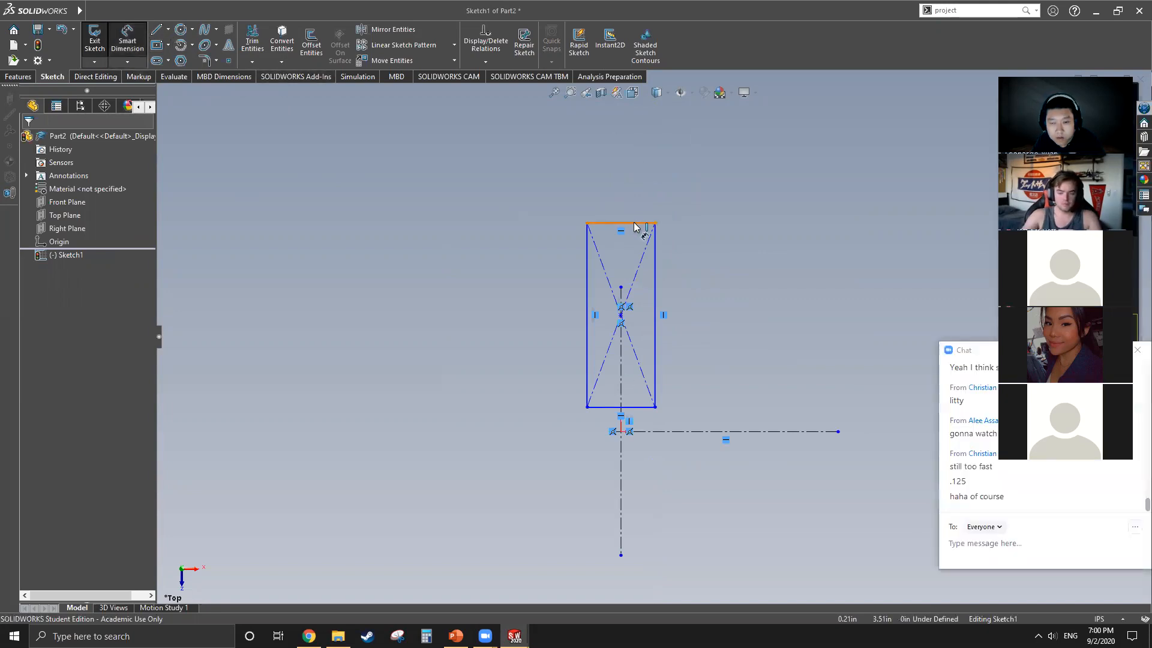
pyautogui.click(635, 224)
pyautogui.click(719, 431)
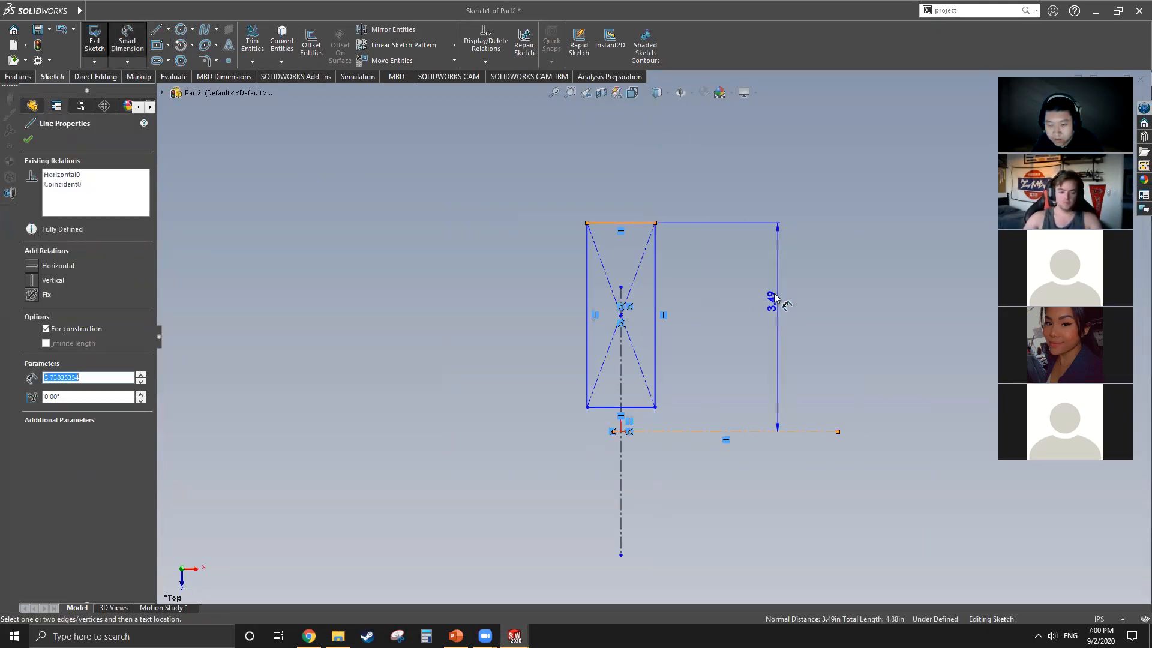
pyautogui.click(763, 303)
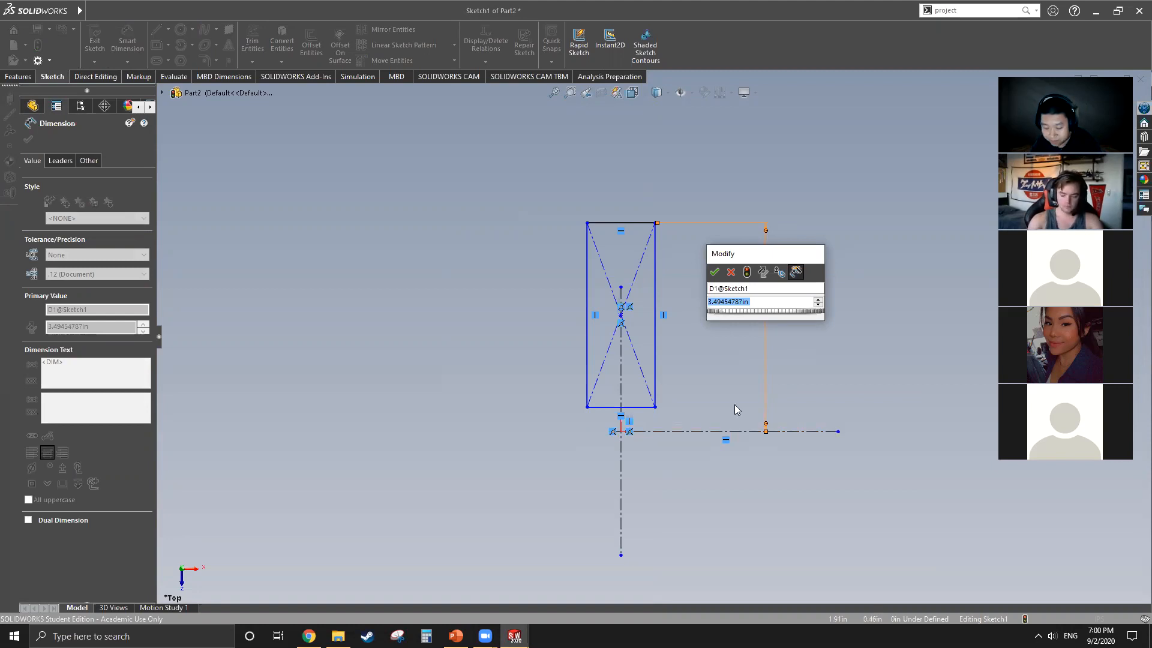
pyautogui.write('5')
pyautogui.press('Return')
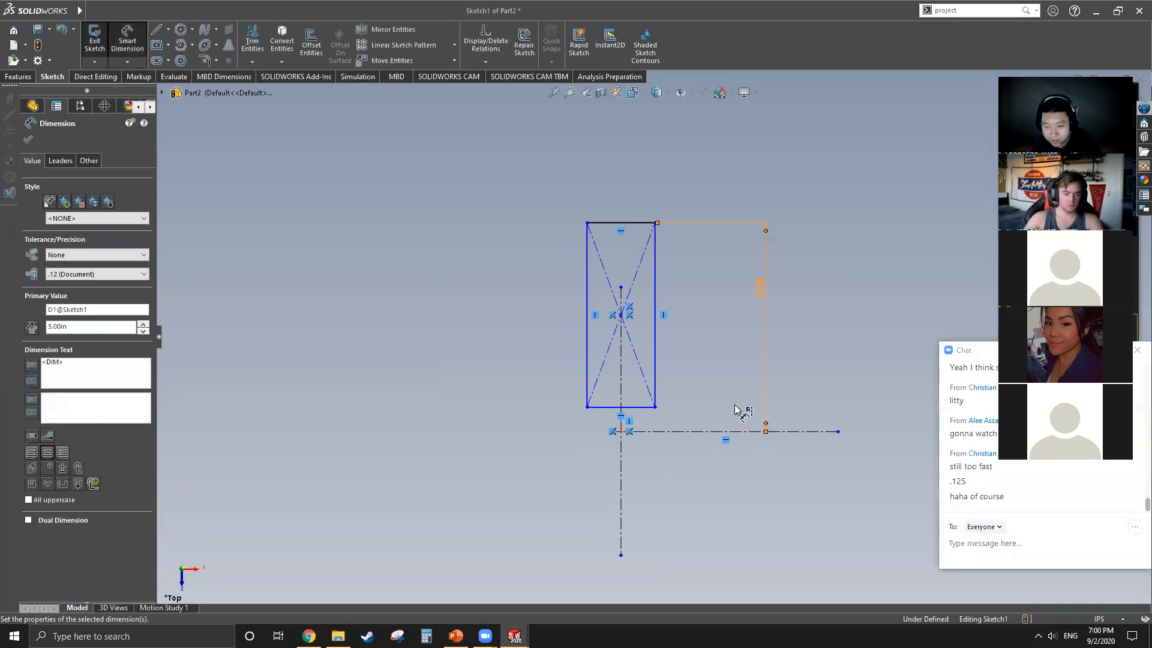
# Step: Dimension the distance from the rectangle's lower edge to the horizontal centerline as 2 in
pyautogui.scroll(-3, 654, 444)
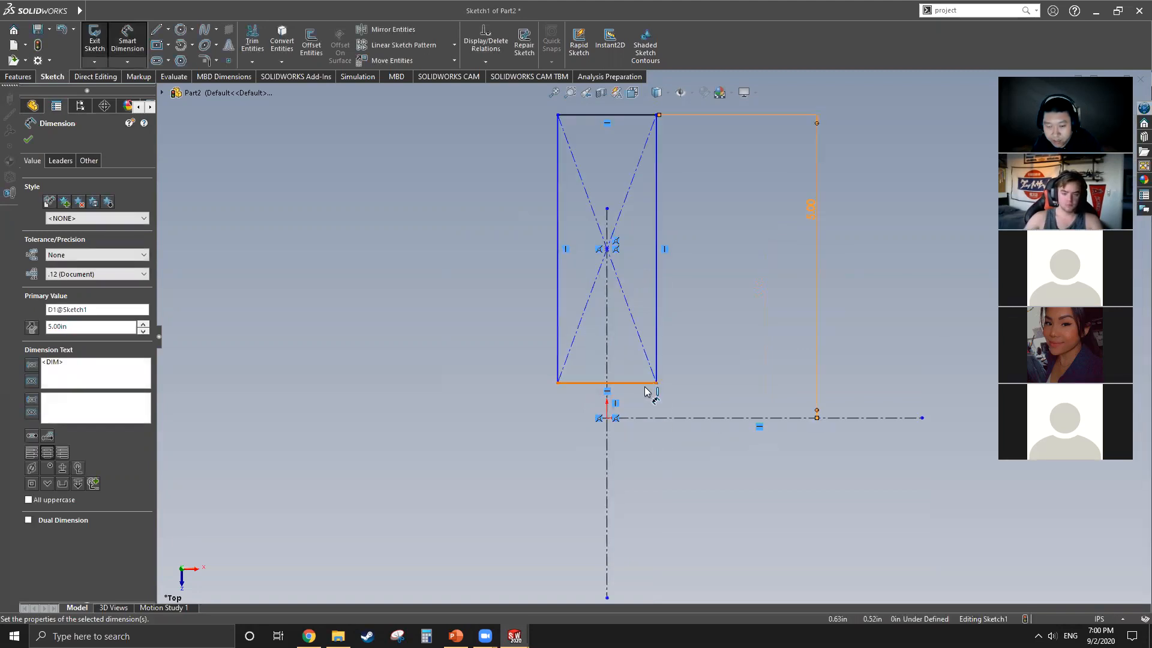
pyautogui.click(646, 384)
pyautogui.click(654, 417)
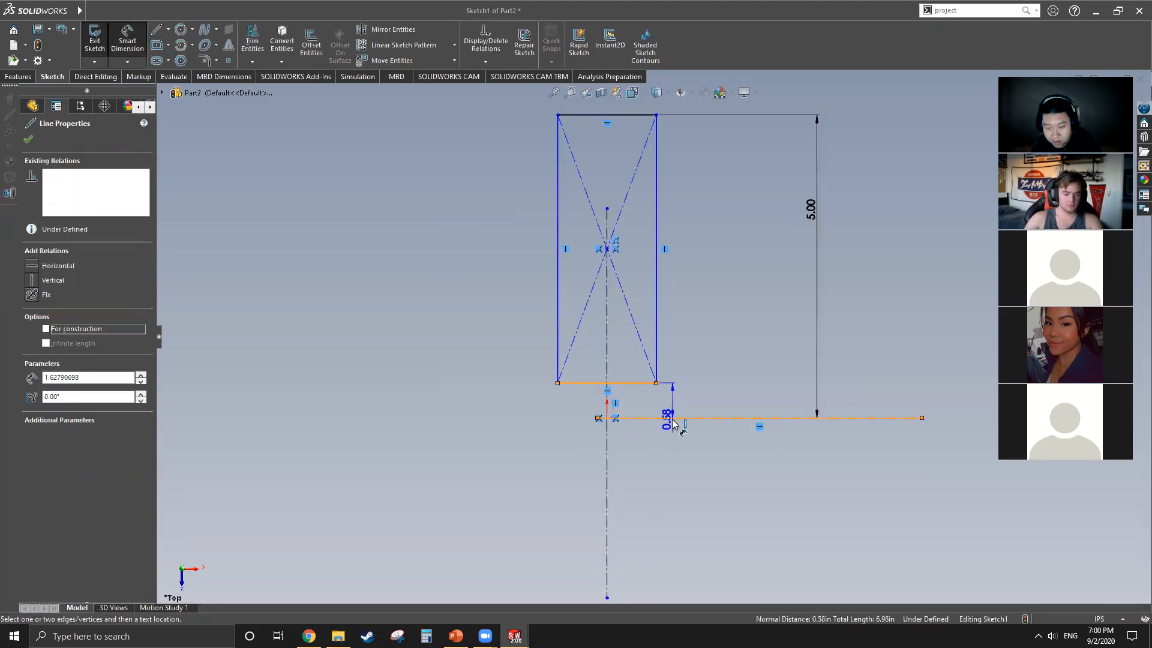
pyautogui.click(744, 333)
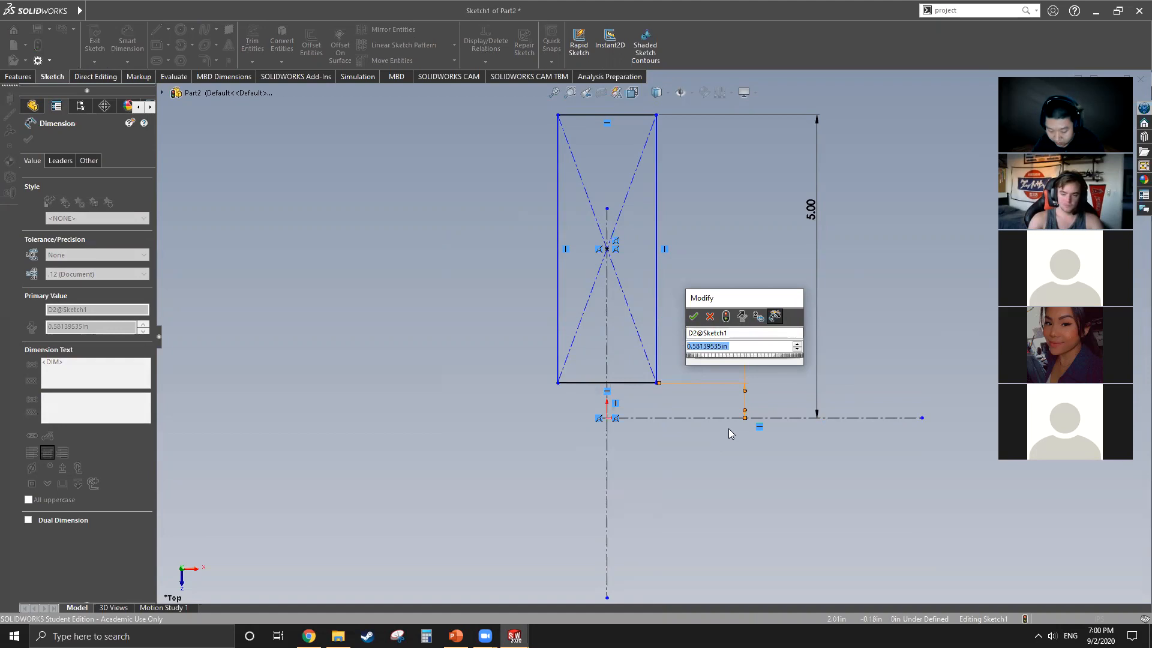
pyautogui.write('2')
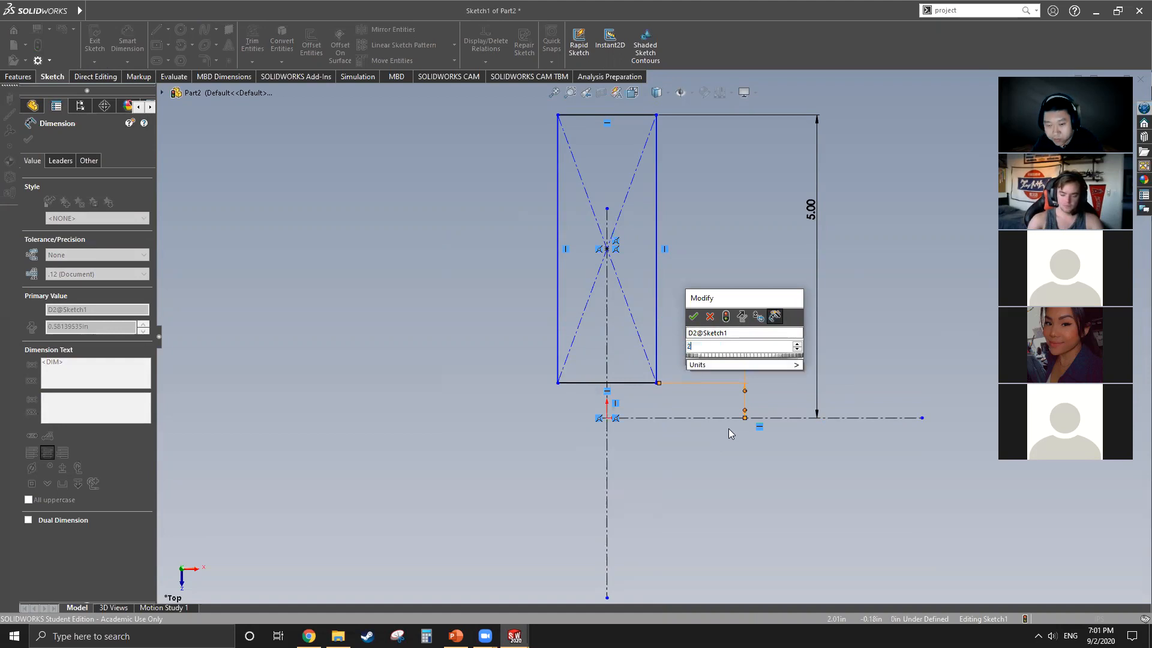
pyautogui.press('Return')
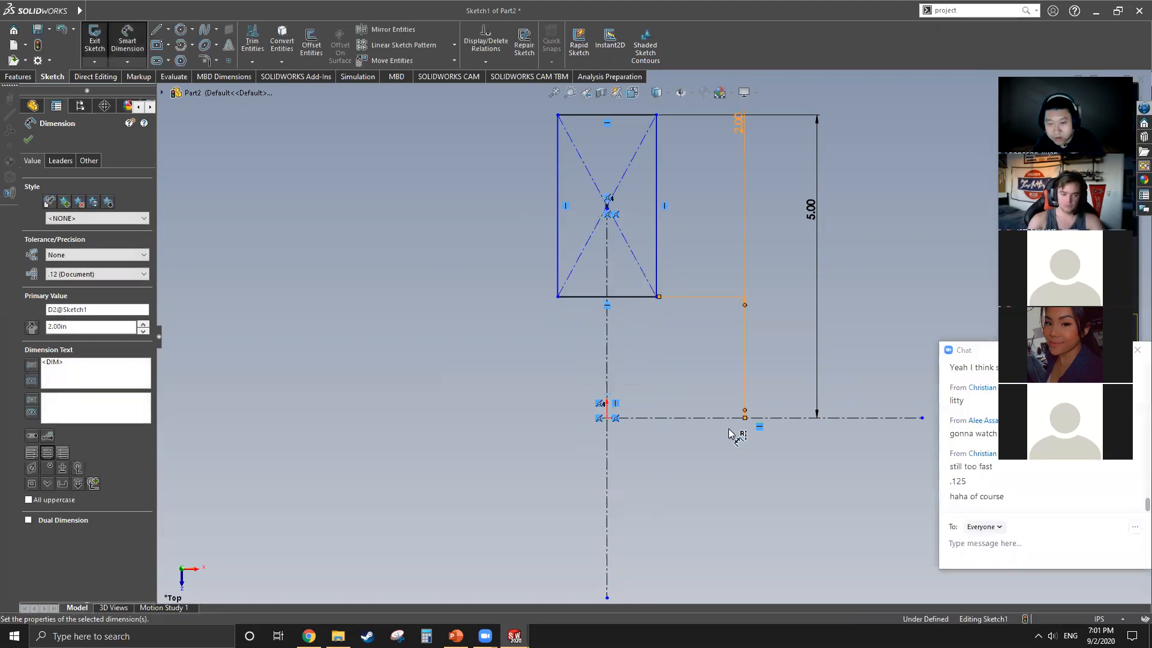
pyautogui.scroll(3, 674, 294)
pyautogui.scroll(-4, 662, 264)
pyautogui.scroll(3, 666, 279)
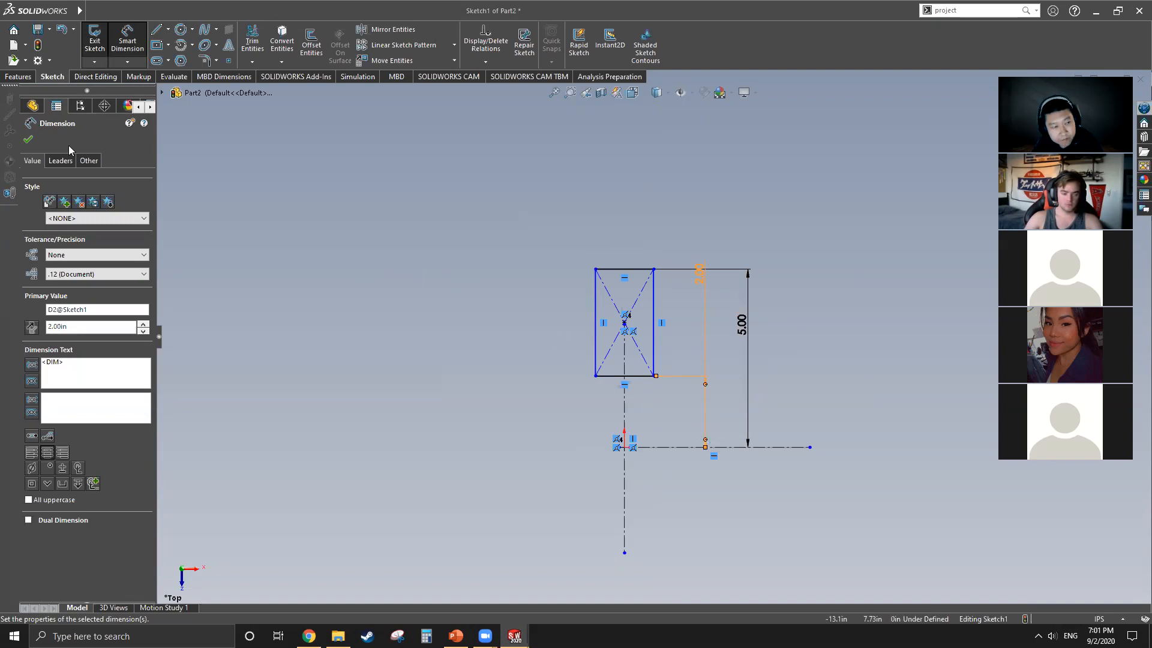
pyautogui.click(27, 139)
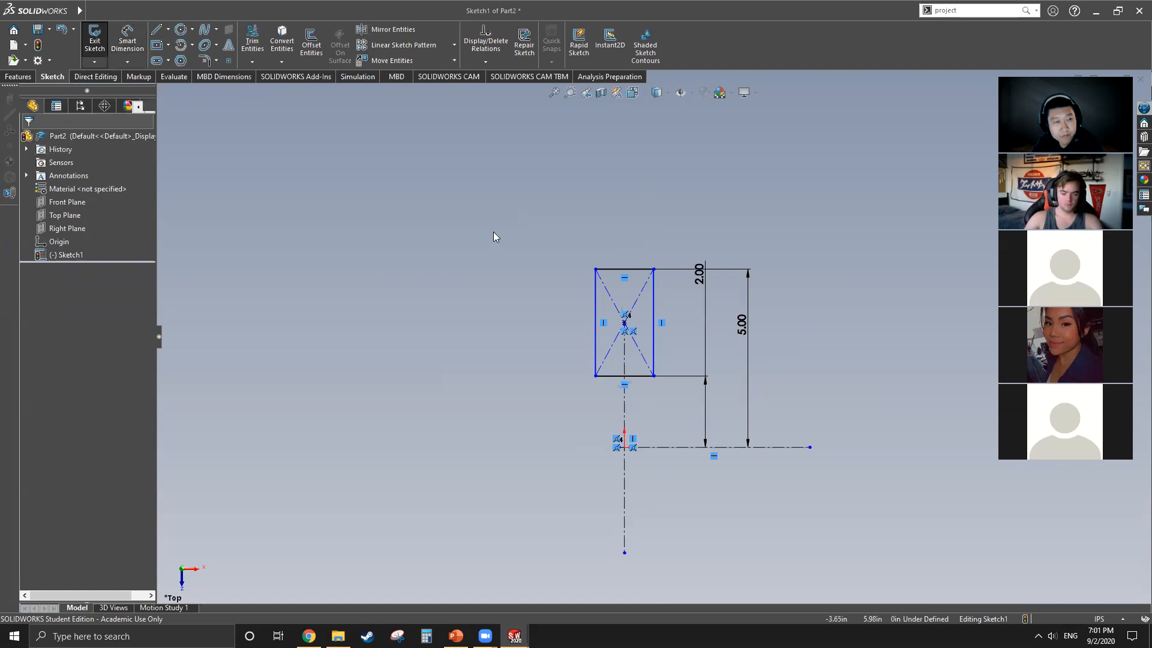
# Step: Sketch a slanted line from the rectangle's upper edge about 0.83 in down, continued by a horizontal line about 0.27 in long toward the vertical centerline
pyautogui.click(157, 29)
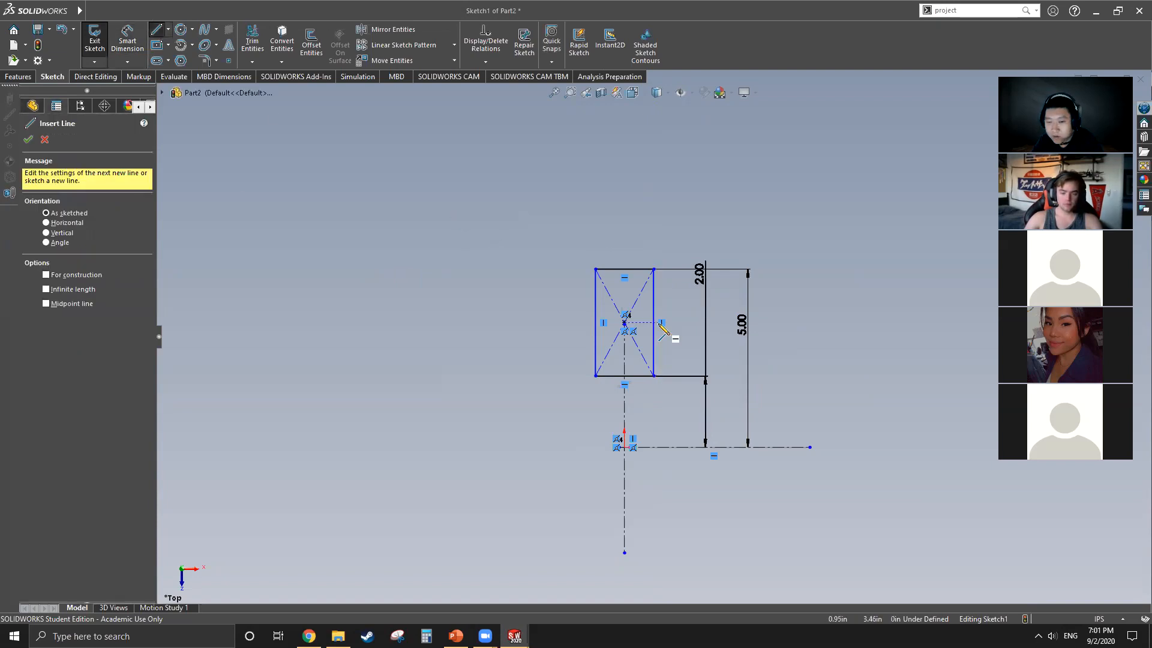
pyautogui.scroll(-3, 633, 287)
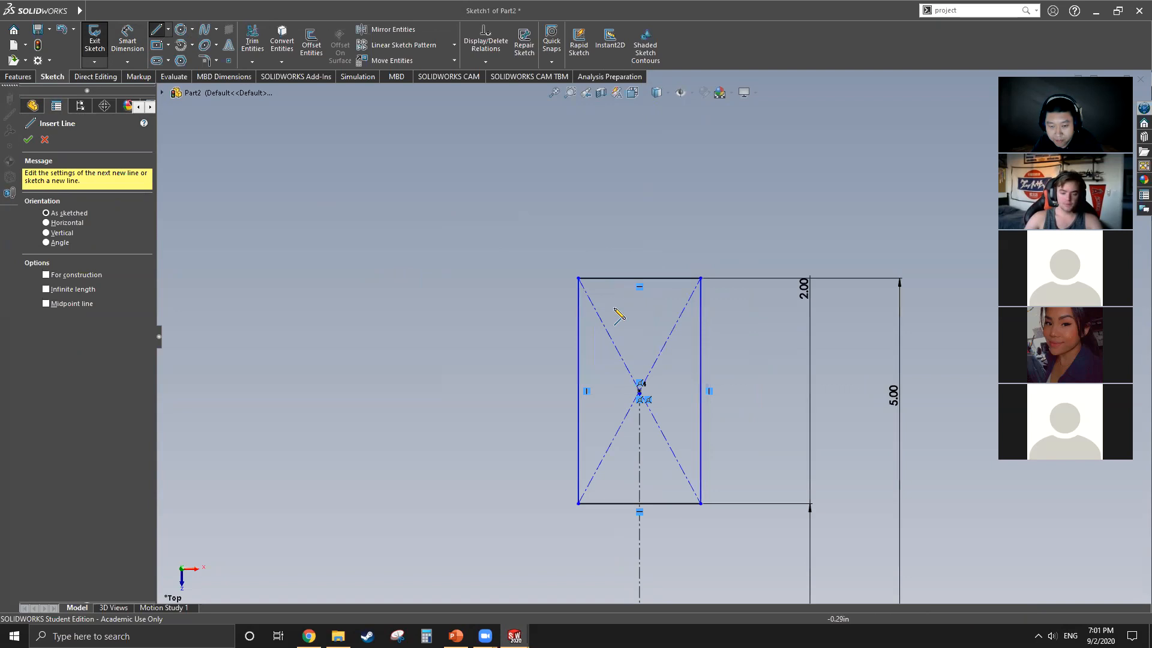
pyautogui.click(604, 282)
pyautogui.click(619, 340)
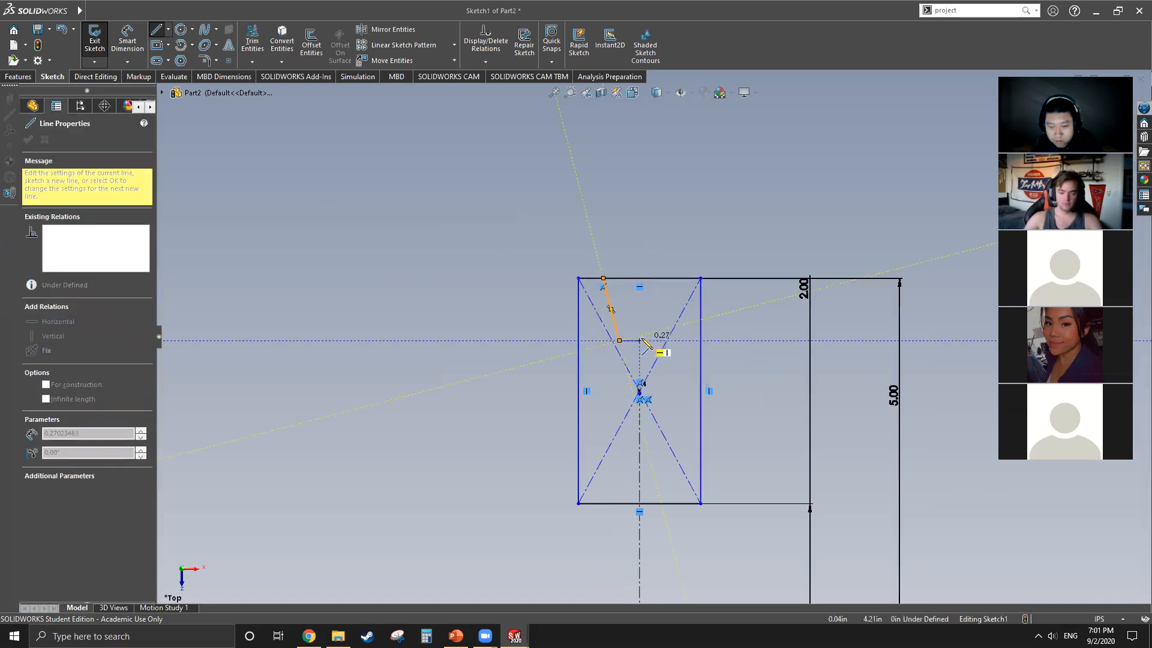
pyautogui.click(639, 340)
pyautogui.press('Escape')
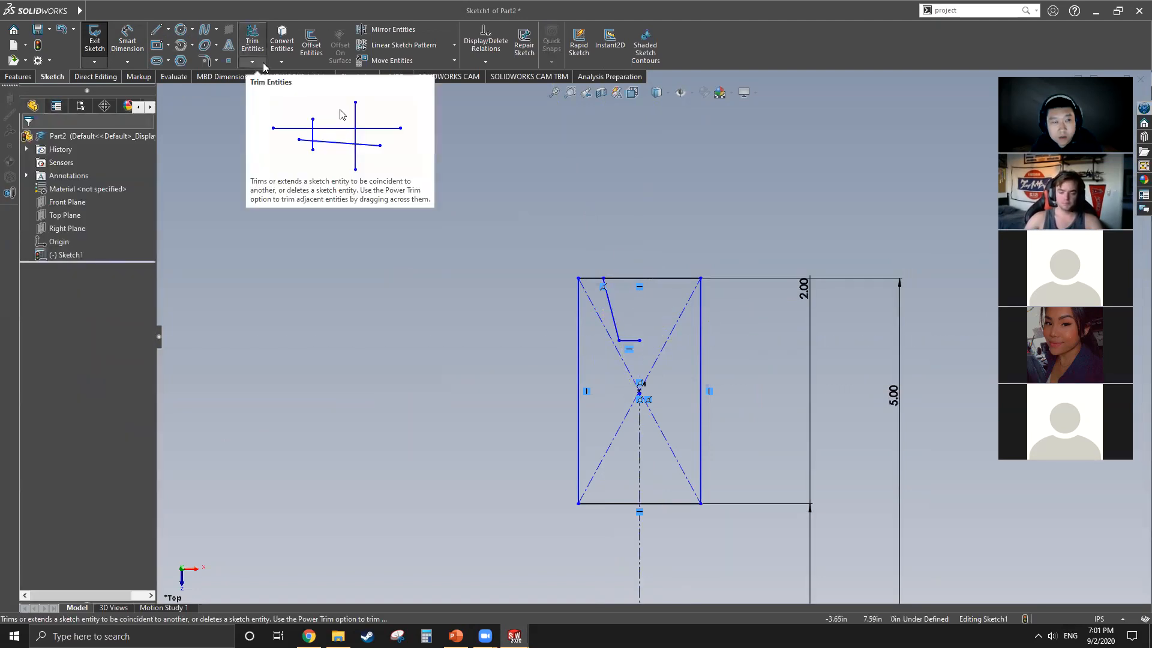
# Step: Dimension the distance from the rectangle's upper edge to the short horizontal groove line as 1 in
pyautogui.click(118, 43)
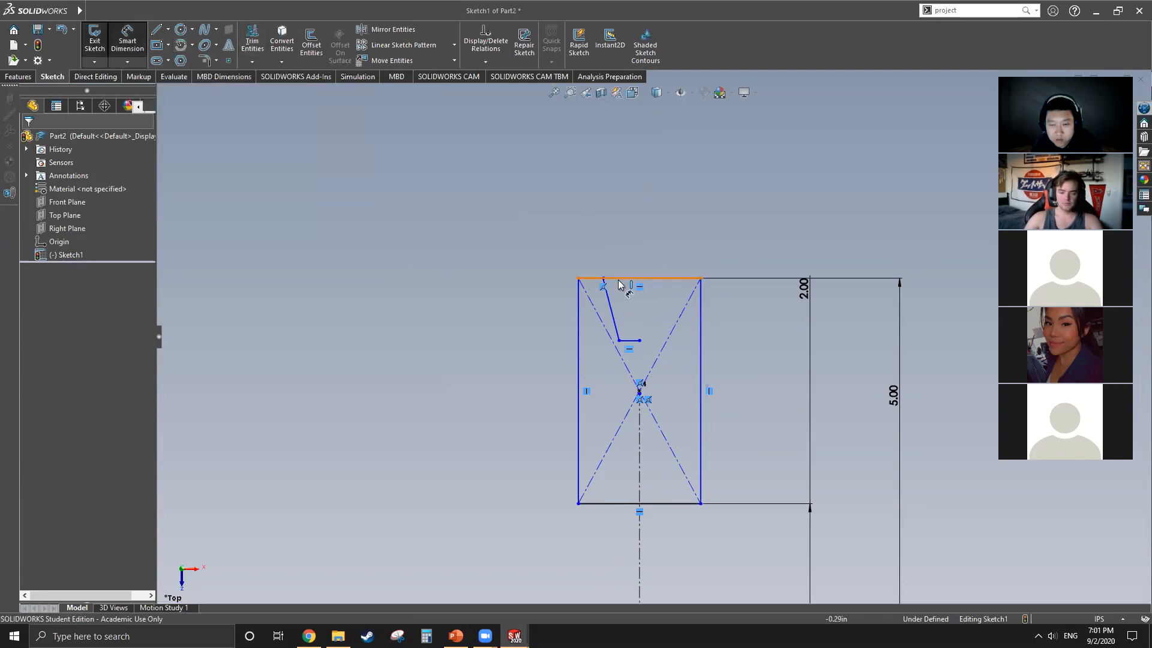
pyautogui.click(630, 341)
pyautogui.click(550, 324)
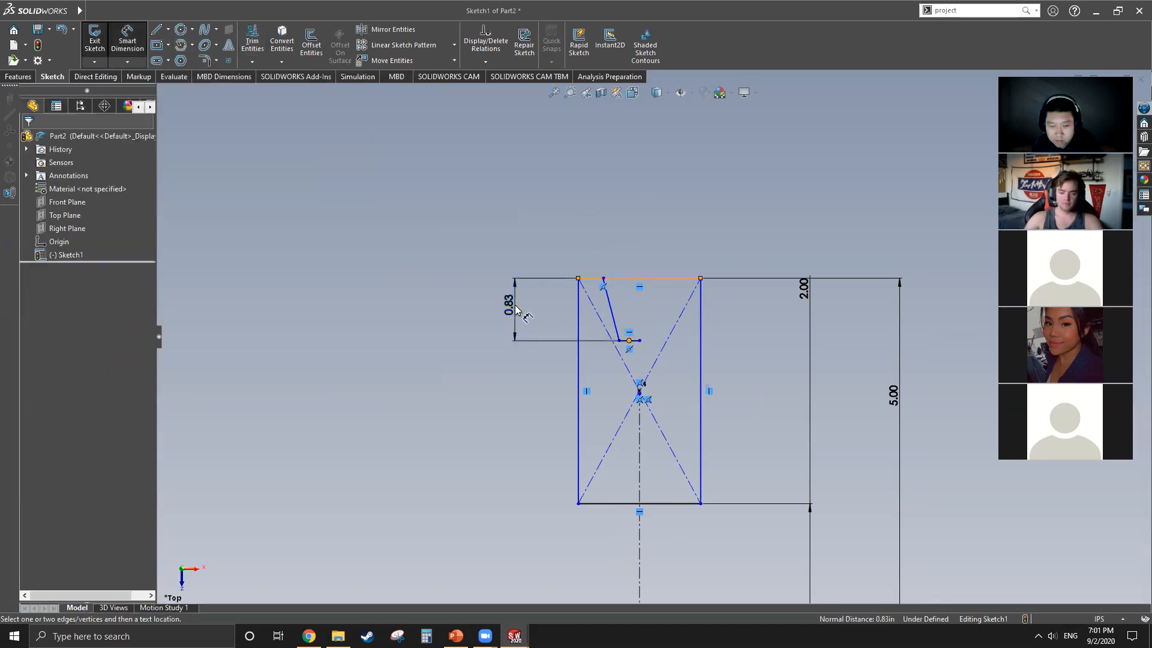
pyautogui.write('1')
pyautogui.press('Return')
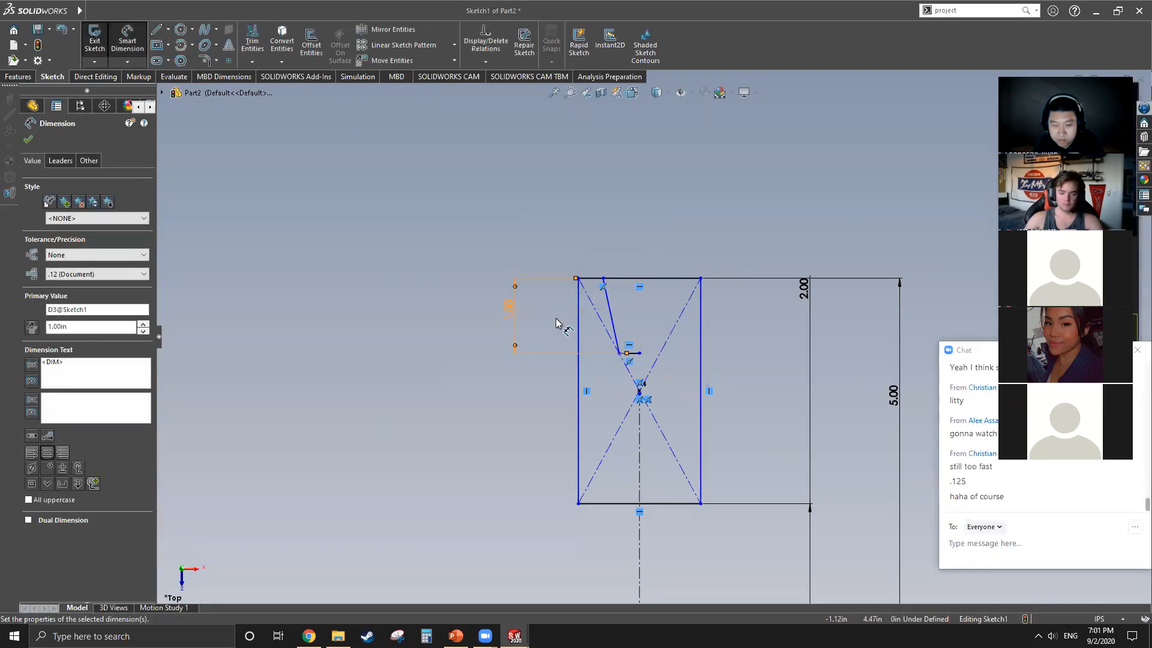
# Step: Dimension the distance from the slanted line's upper endpoint to the vertical centerline as 0.5 in
pyautogui.click(603, 278)
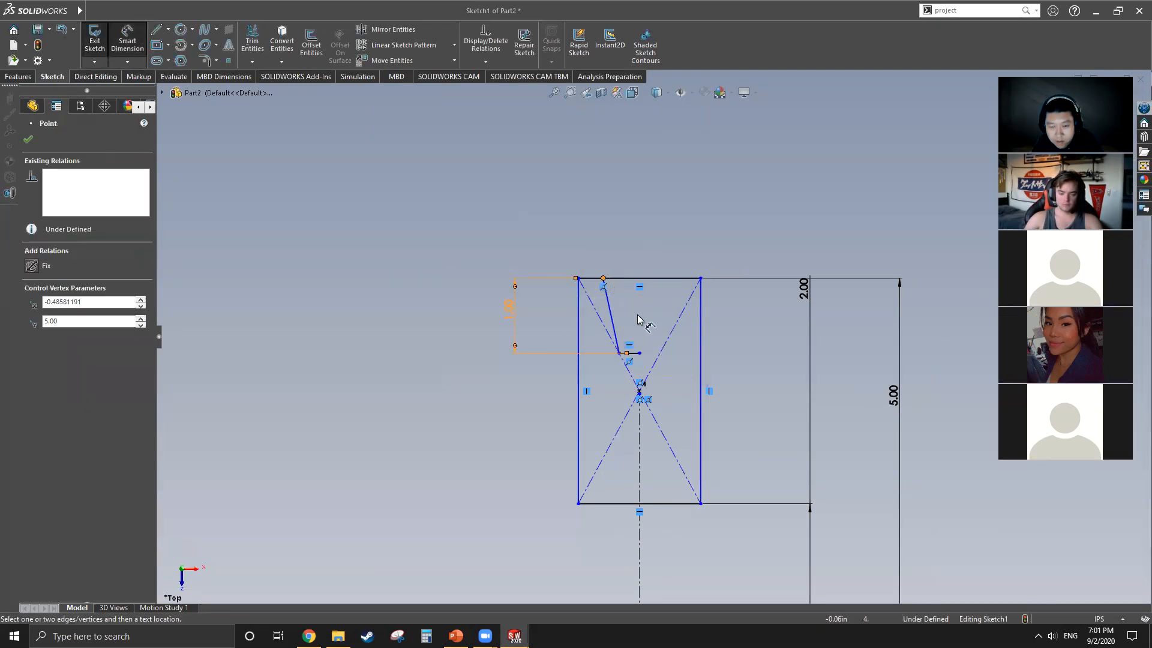
pyautogui.click(640, 429)
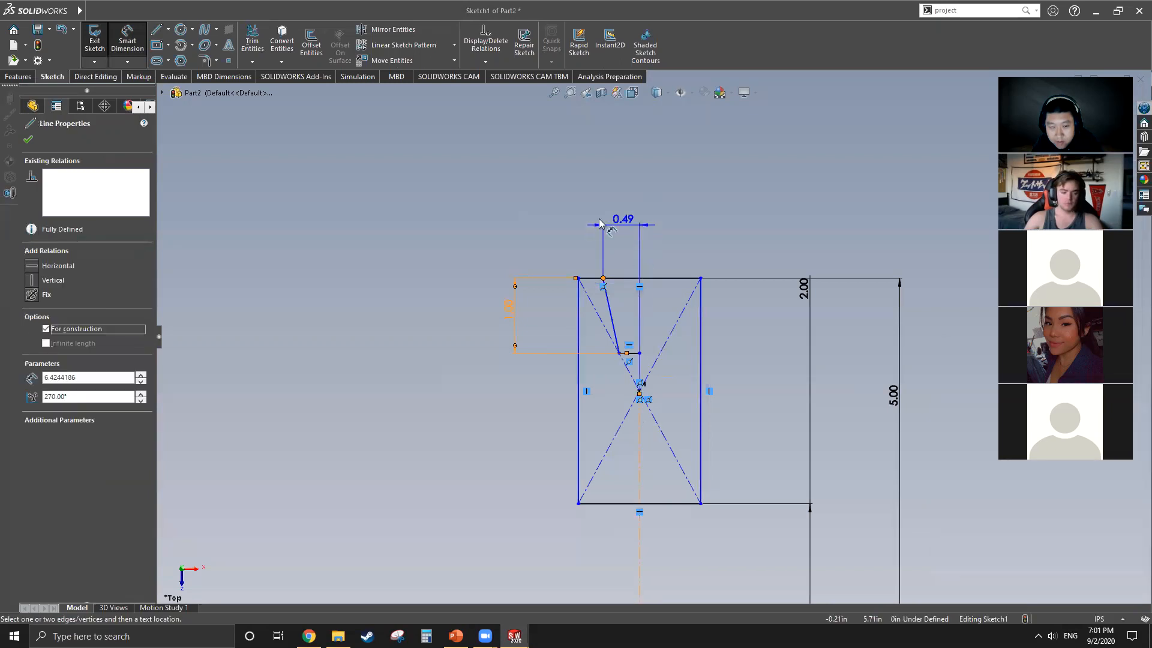
pyautogui.click(562, 218)
pyautogui.write('.5')
pyautogui.press('Return')
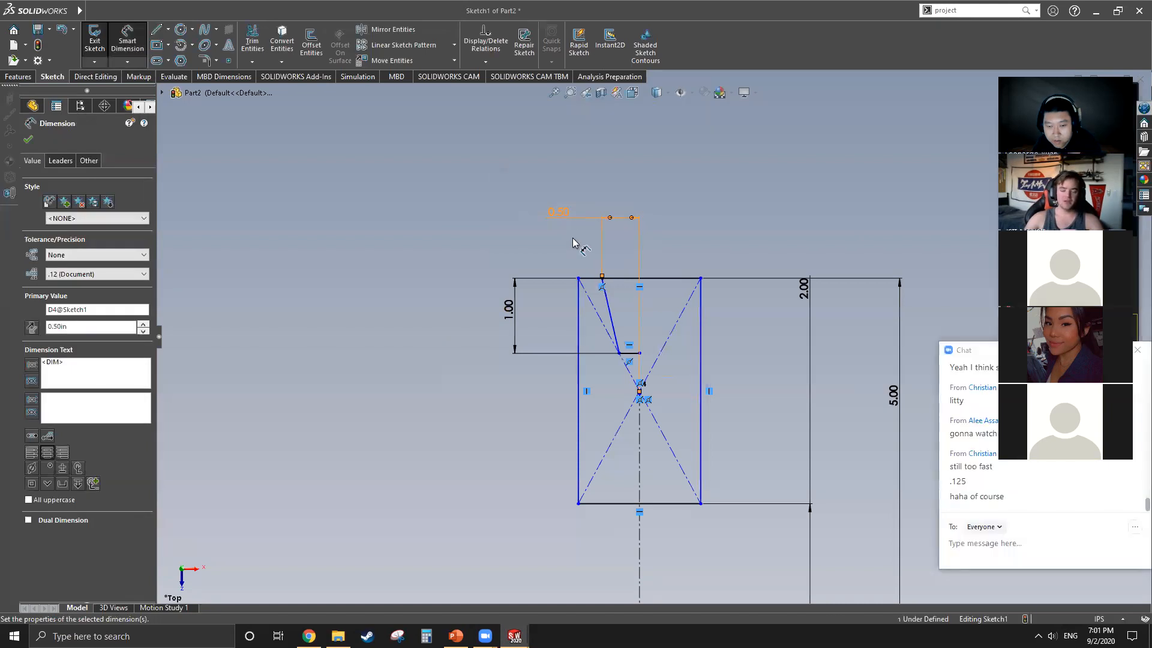
pyautogui.scroll(2, 642, 336)
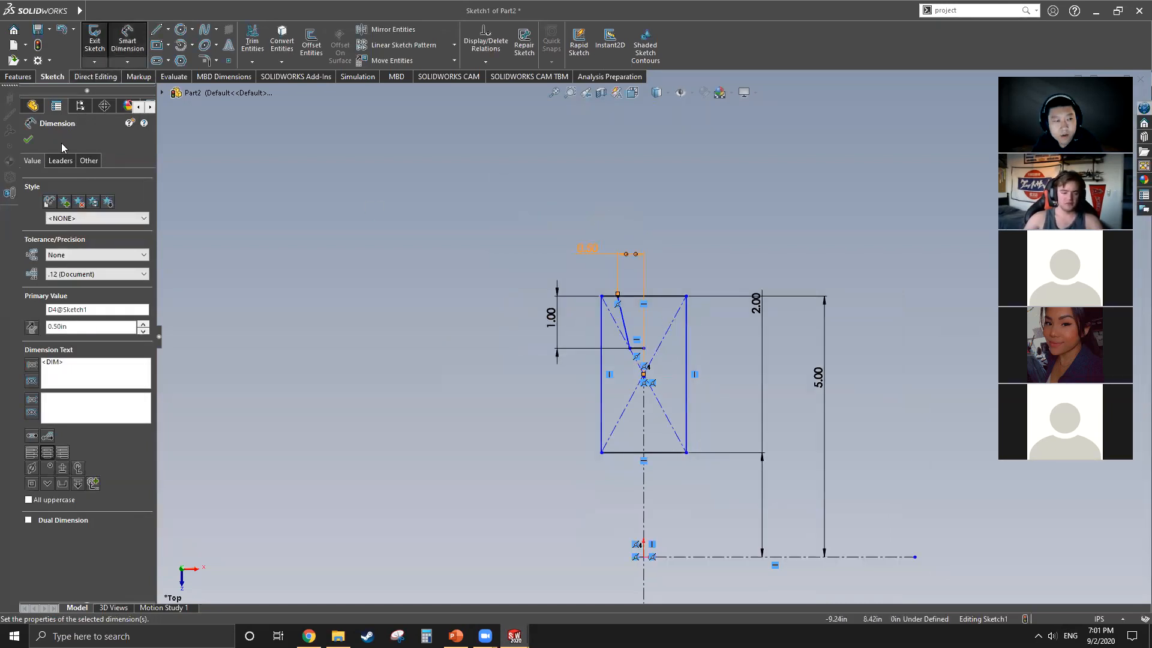
pyautogui.click(666, 254)
pyautogui.scroll(1, 651, 339)
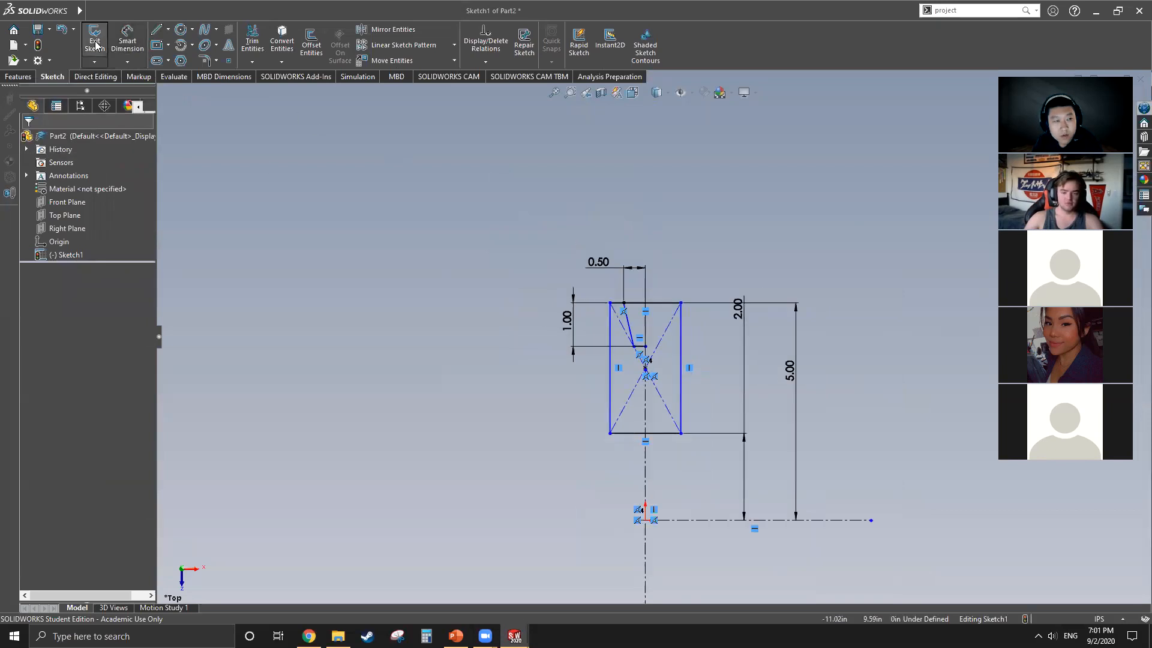
# Step: Try to add a second dimension between the rectangle's upper edge and the horizontal centerline
pyautogui.click(125, 38)
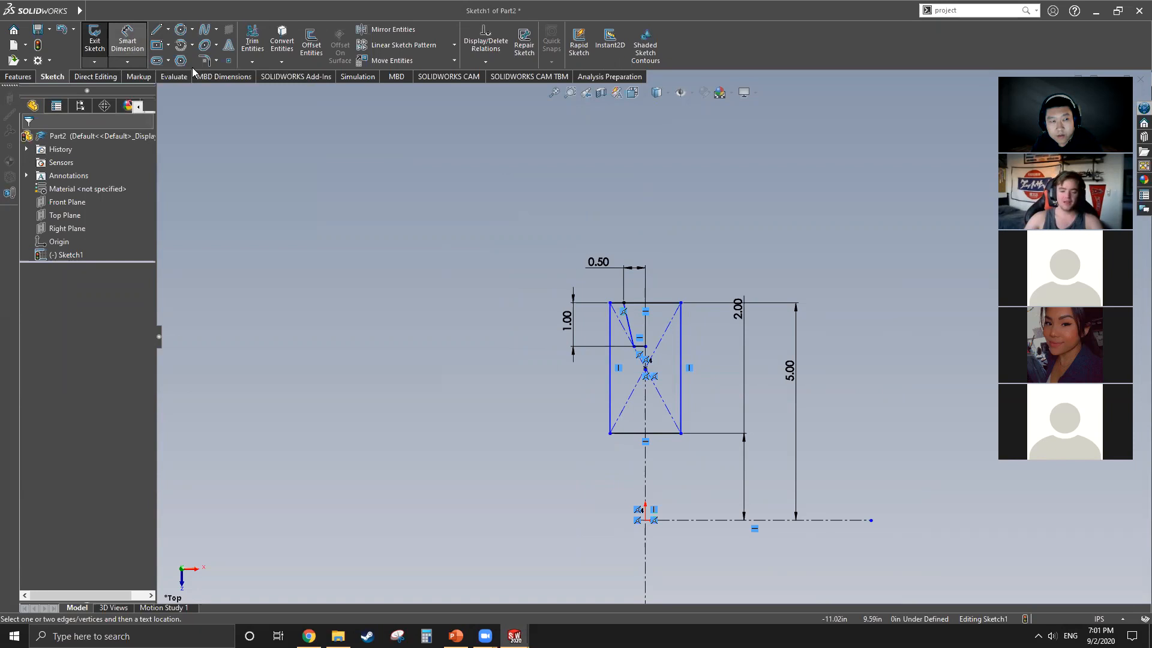
pyautogui.click(667, 305)
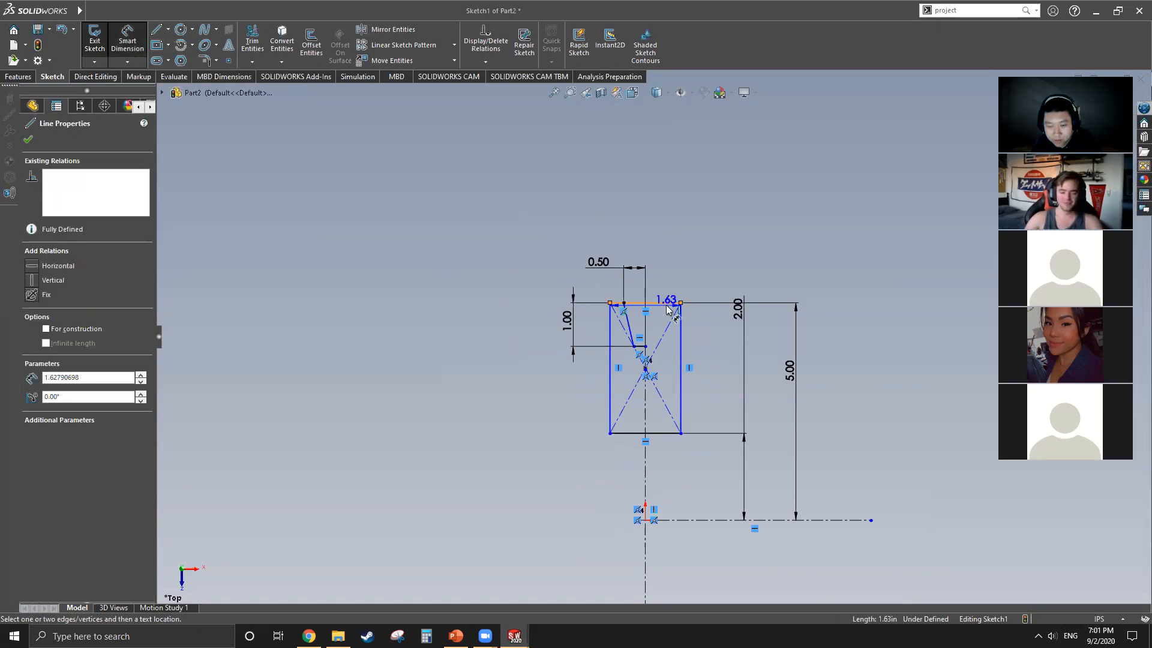
pyautogui.click(832, 520)
pyautogui.click(854, 268)
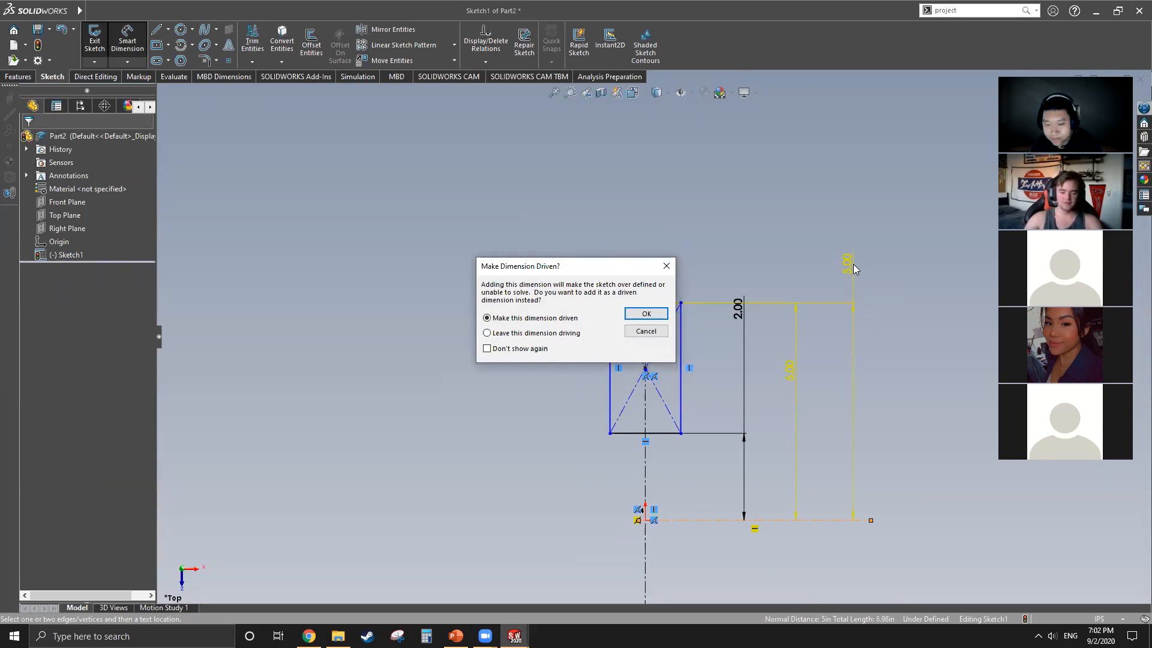
pyautogui.click(663, 264)
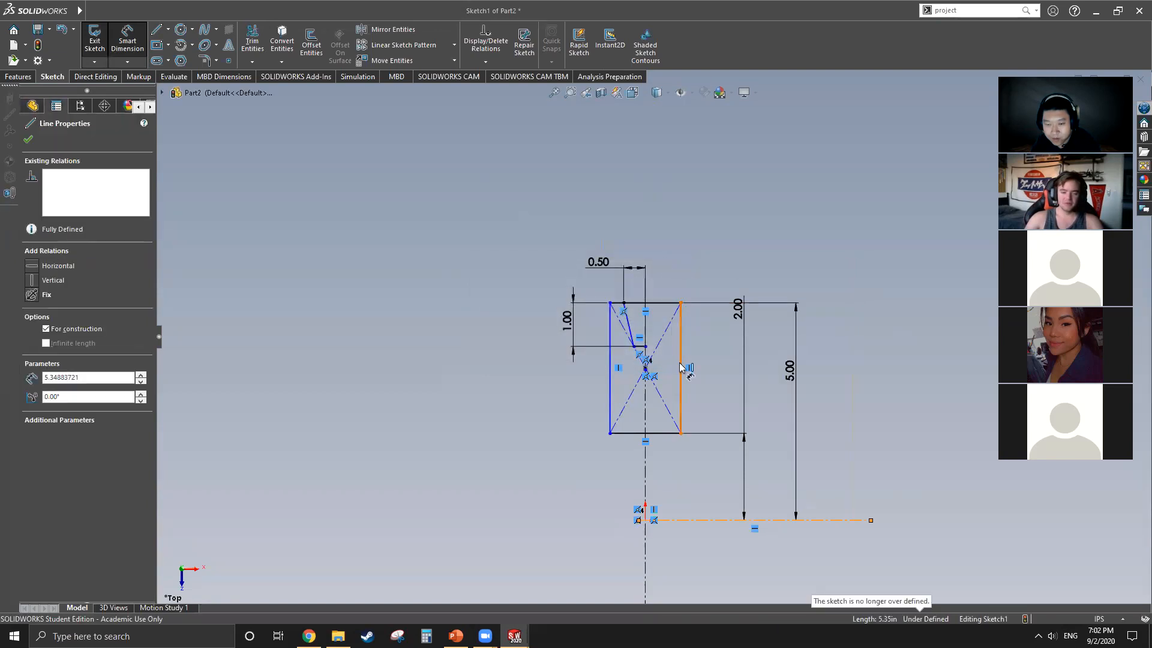
pyautogui.scroll(-3, 681, 368)
pyautogui.scroll(3, 673, 344)
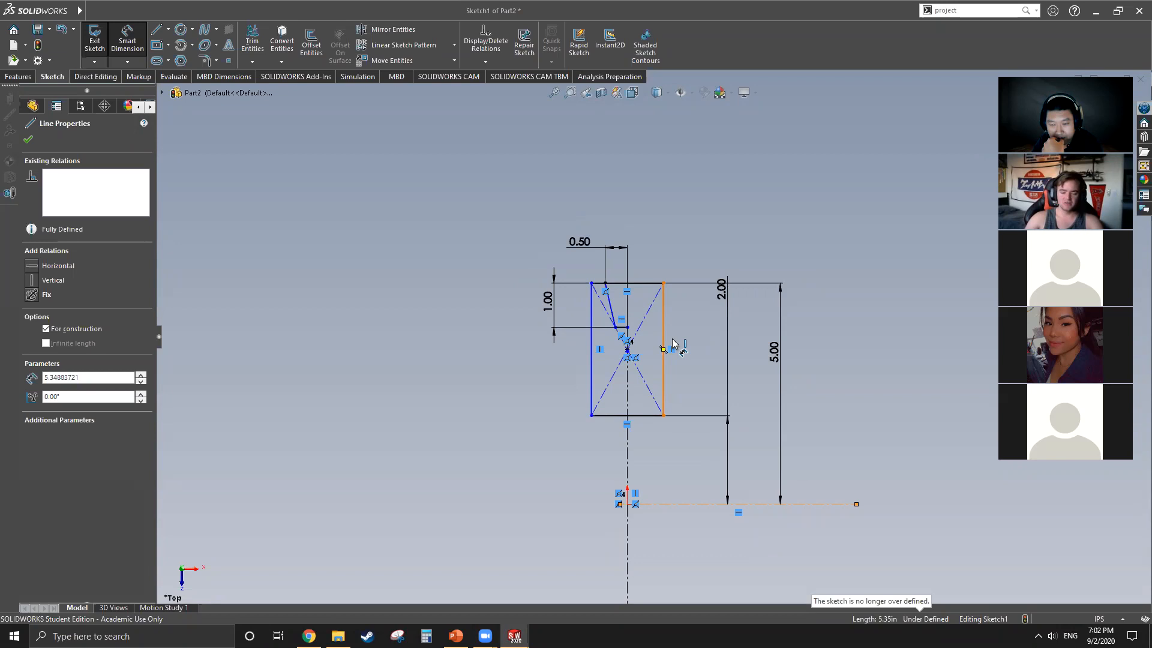
pyautogui.scroll(2, 678, 348)
pyautogui.scroll(-2, 770, 491)
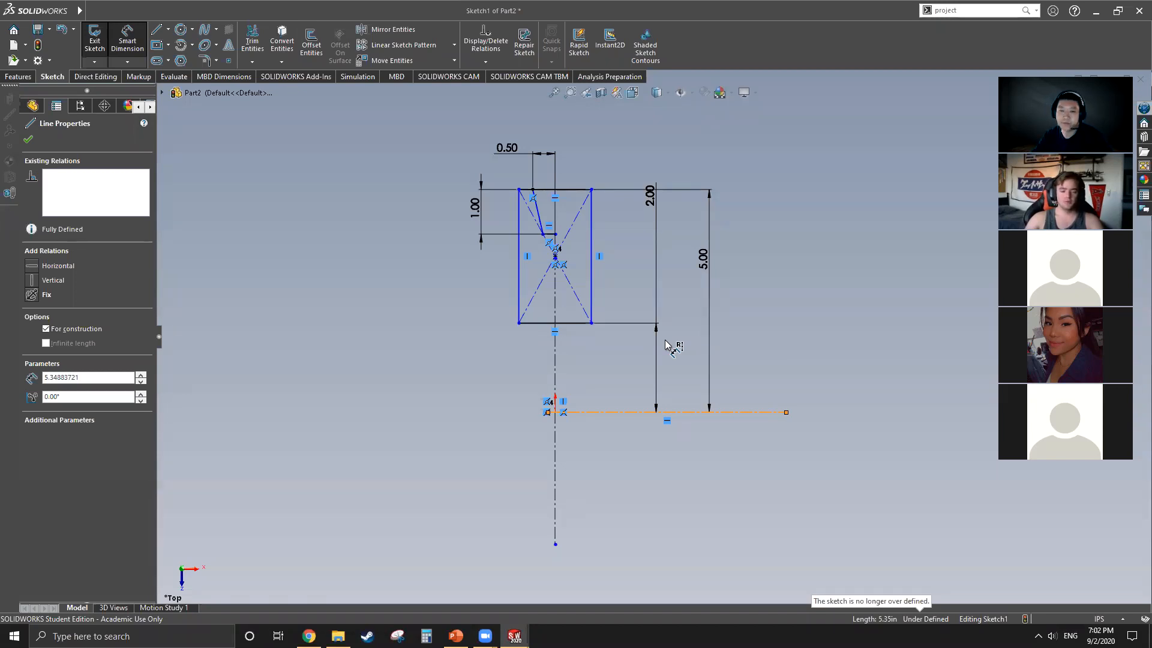
# Step: Try to dimension the distance from the slanted line's lower endpoint to the vertical centerline
pyautogui.scroll(-5, 567, 211)
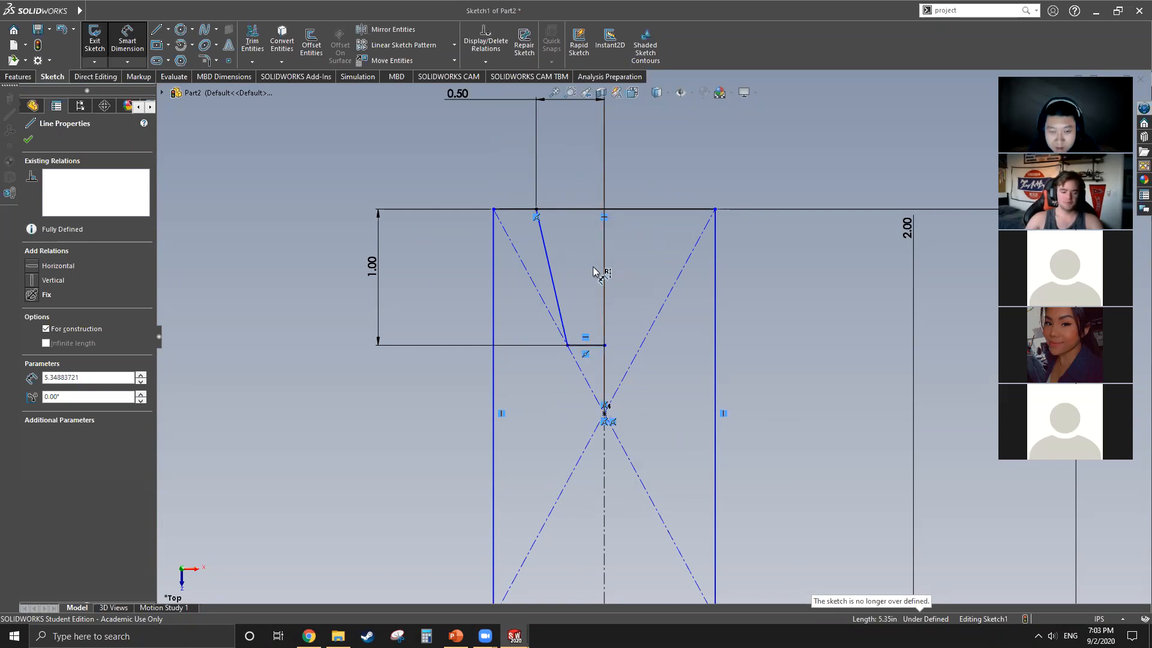
pyautogui.scroll(3, 600, 265)
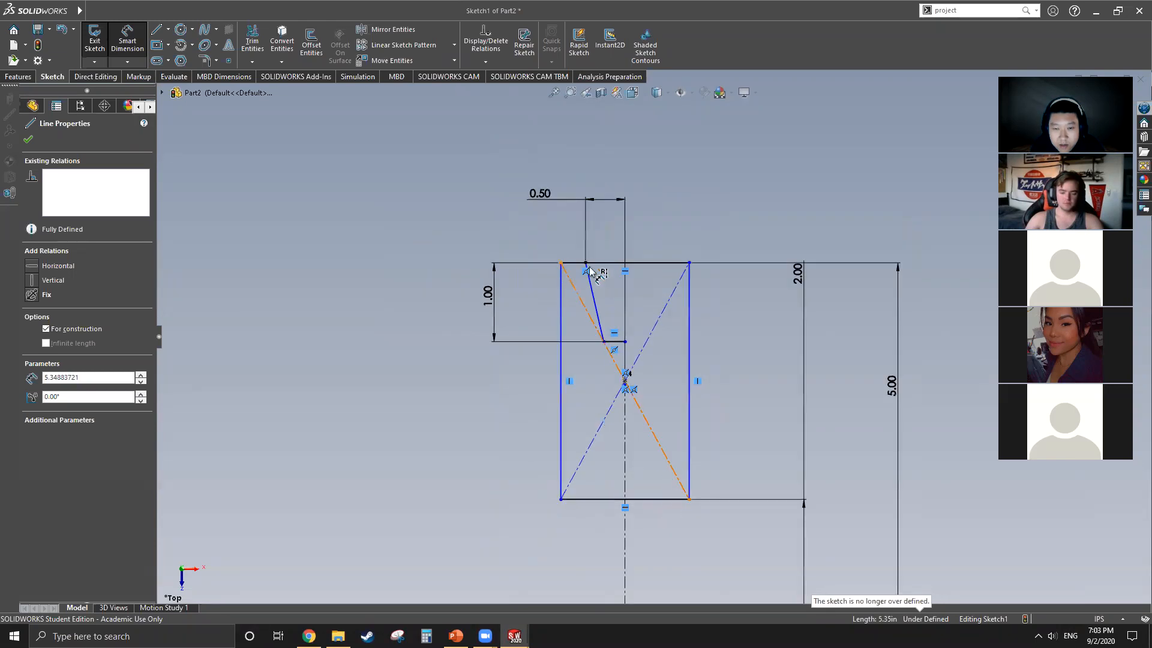
pyautogui.scroll(-3, 620, 267)
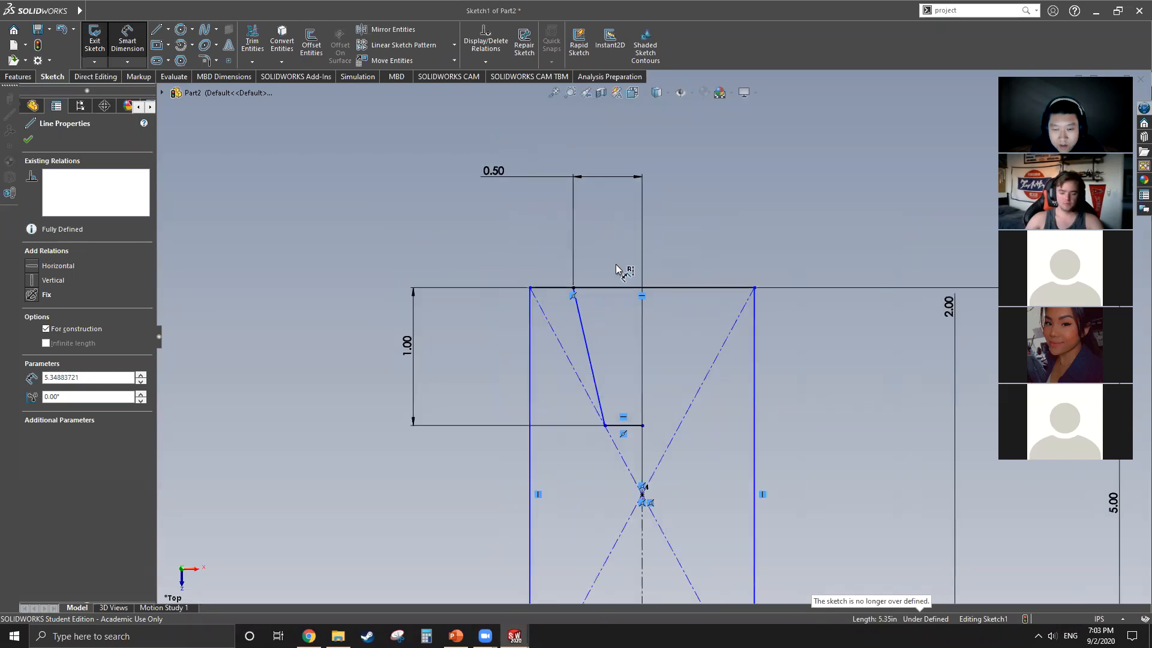
pyautogui.click(605, 426)
pyautogui.click(642, 373)
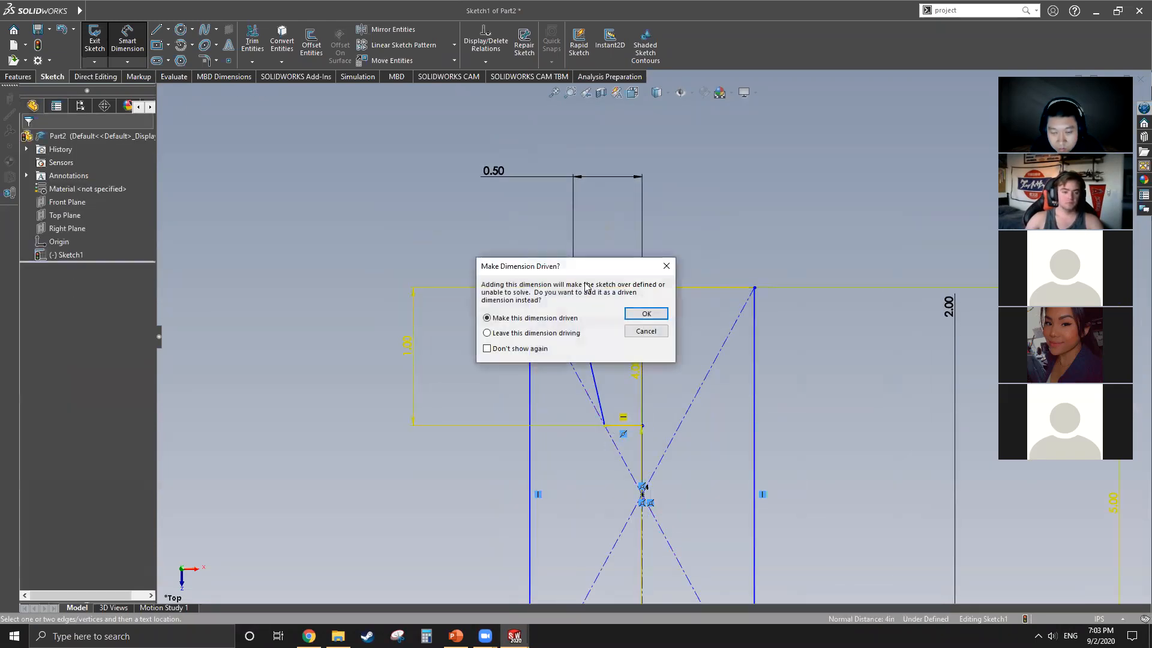
pyautogui.click(663, 265)
pyautogui.click(28, 139)
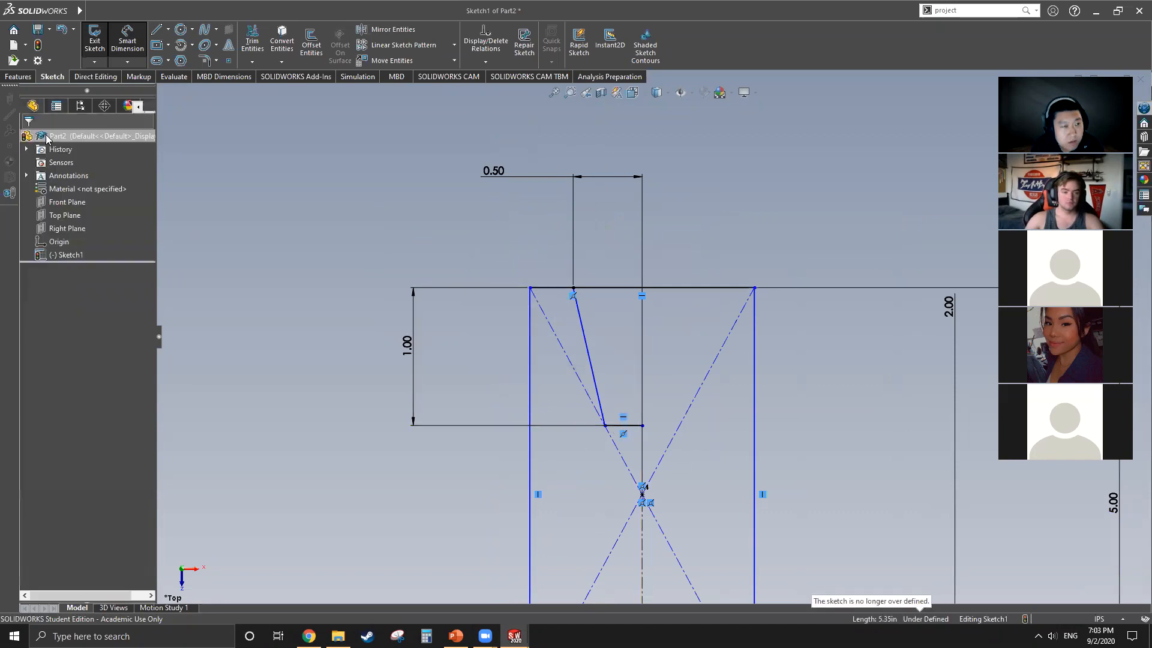
# Step: Dimension the distance from the slanted line's lower endpoint to the vertical centerline as 0.25 in
pyautogui.click(127, 41)
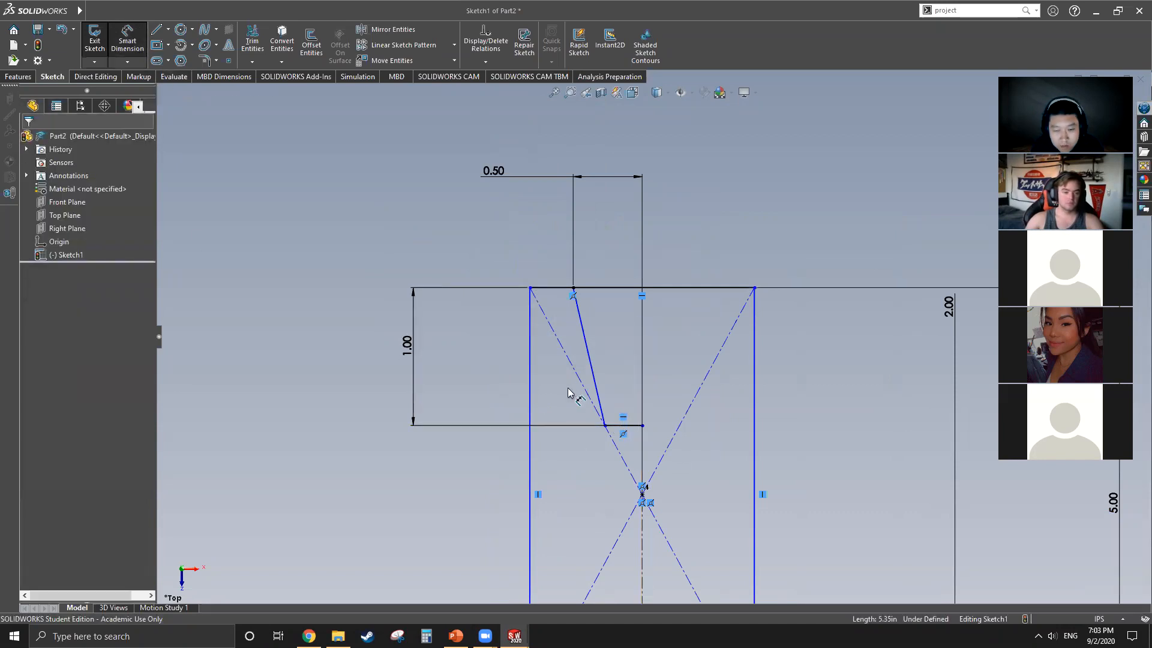
pyautogui.click(605, 427)
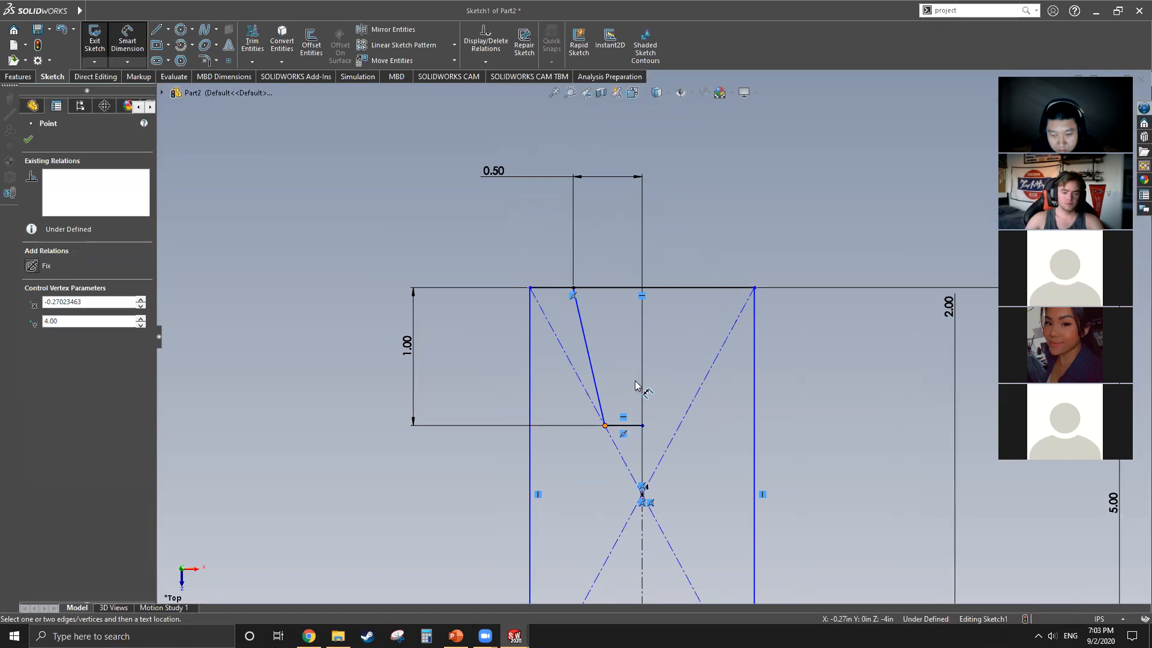
pyautogui.click(642, 565)
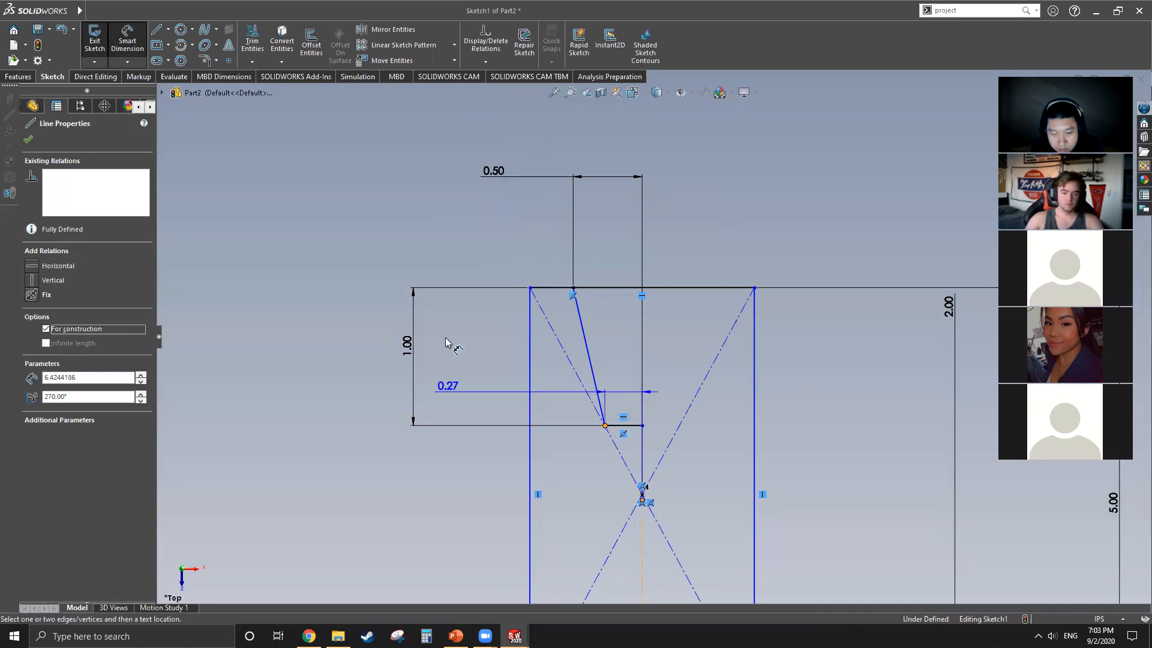
pyautogui.click(432, 224)
pyautogui.write('.25')
pyautogui.press('Return')
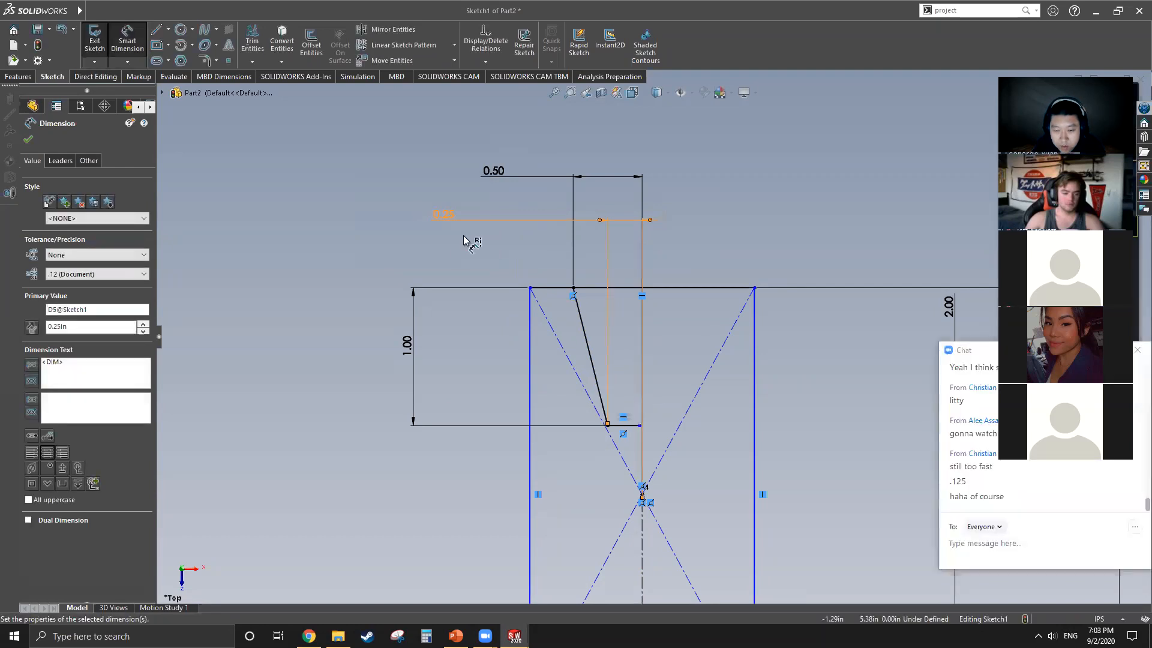
pyautogui.press('f')
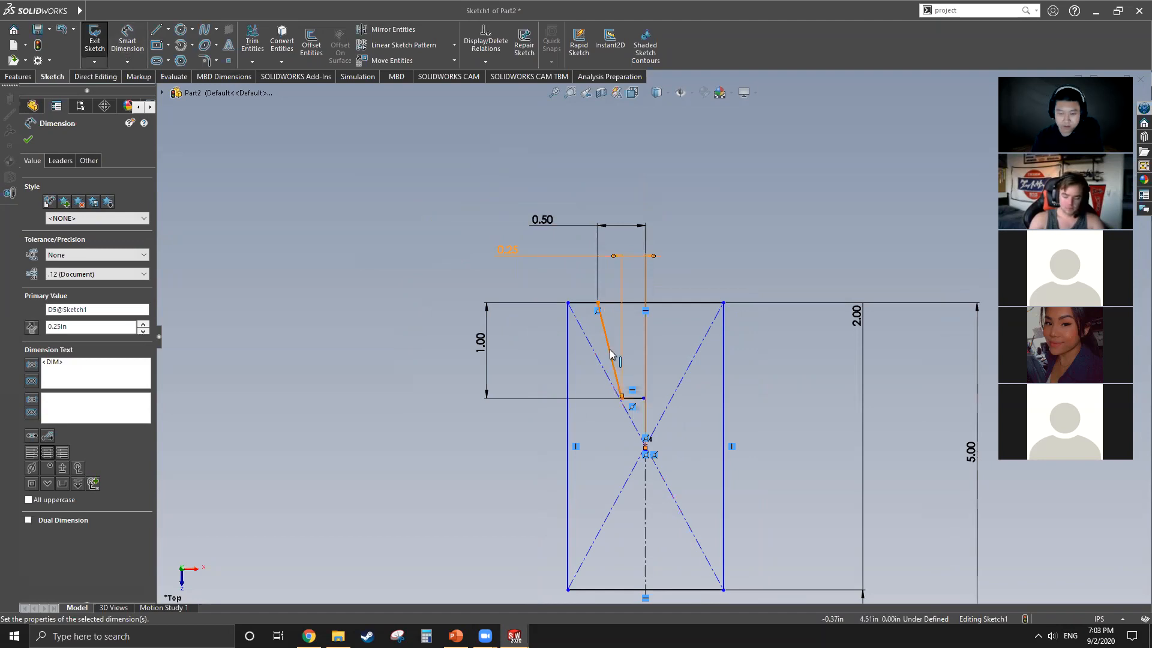
# Step: Dimension the rectangle's width between its two vertical sides as 1.5 in
pyautogui.scroll(3, 642, 407)
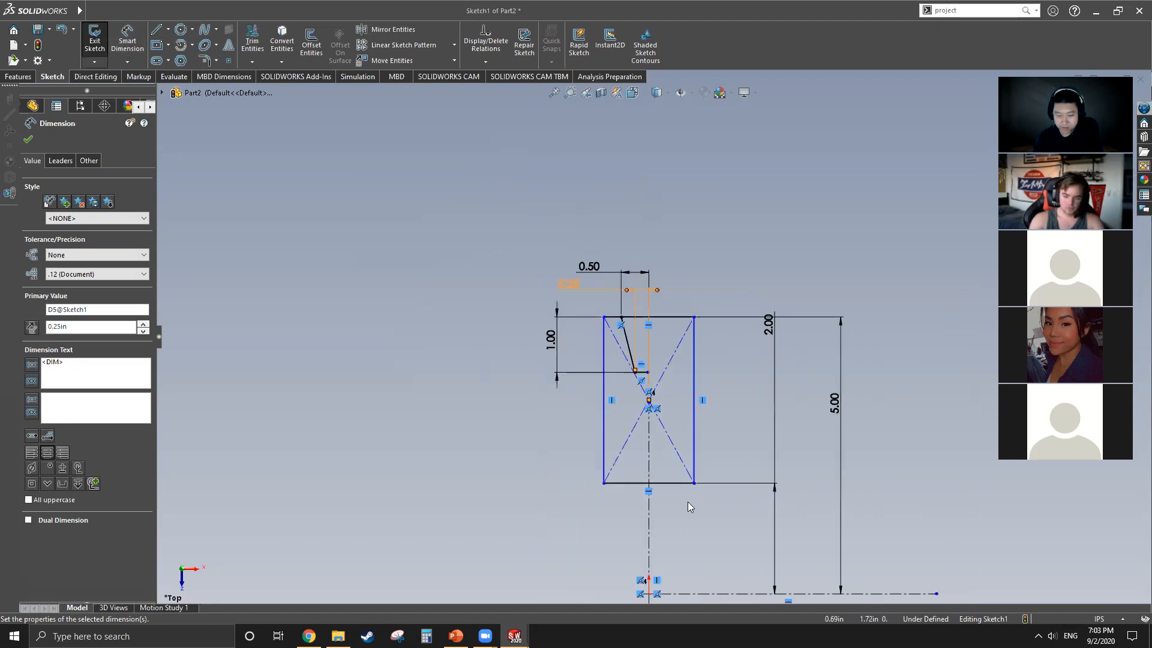
pyautogui.scroll(-3, 687, 502)
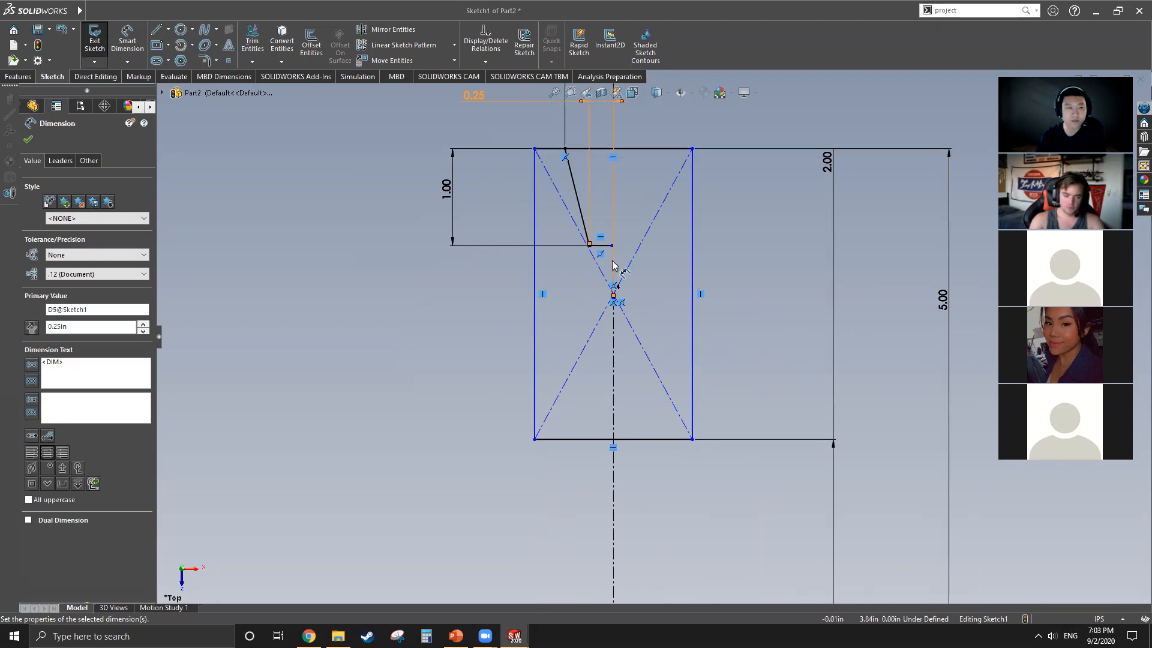
pyautogui.click(128, 41)
pyautogui.click(535, 307)
pyautogui.click(693, 327)
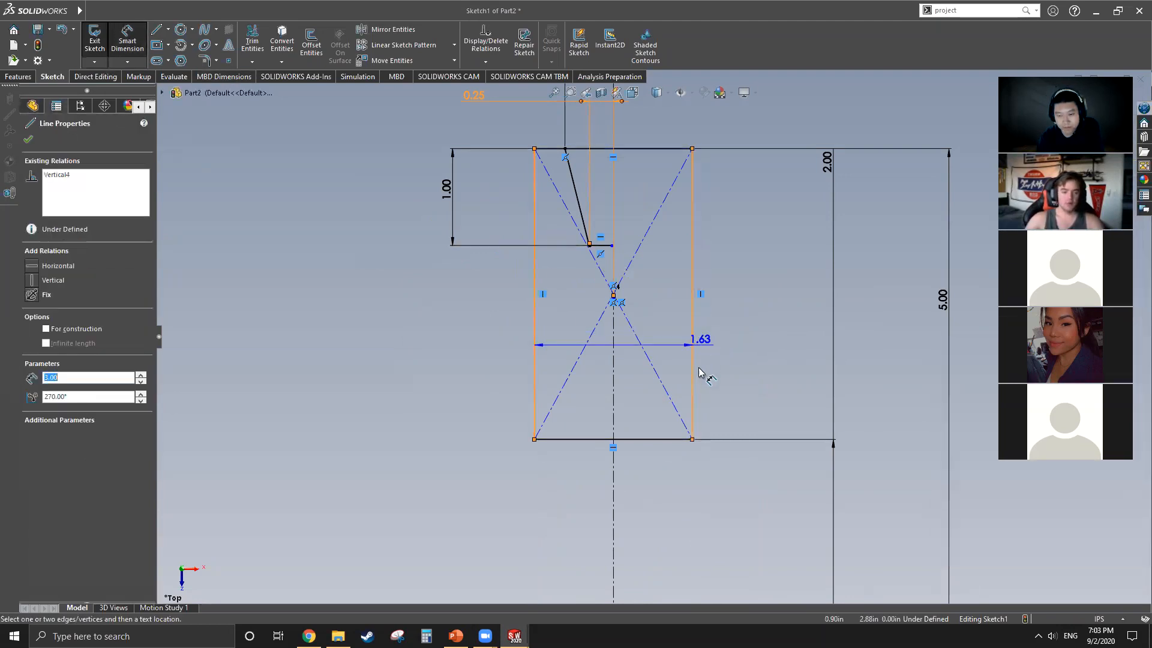
pyautogui.scroll(3, 657, 390)
pyautogui.click(689, 137)
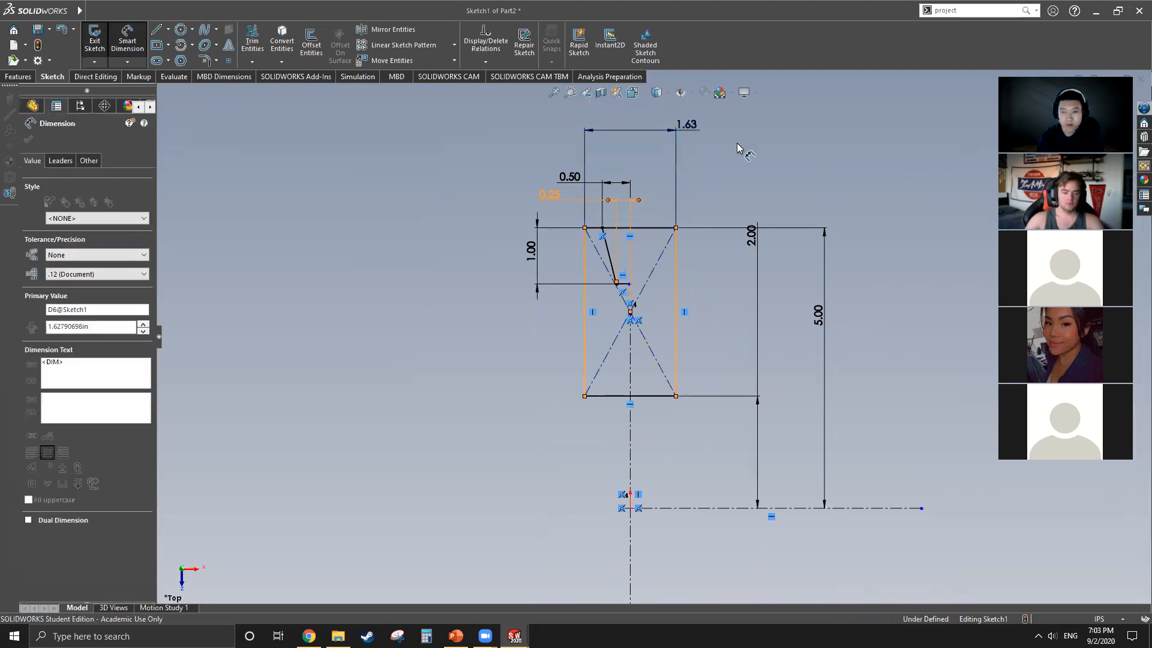
pyautogui.press('Return')
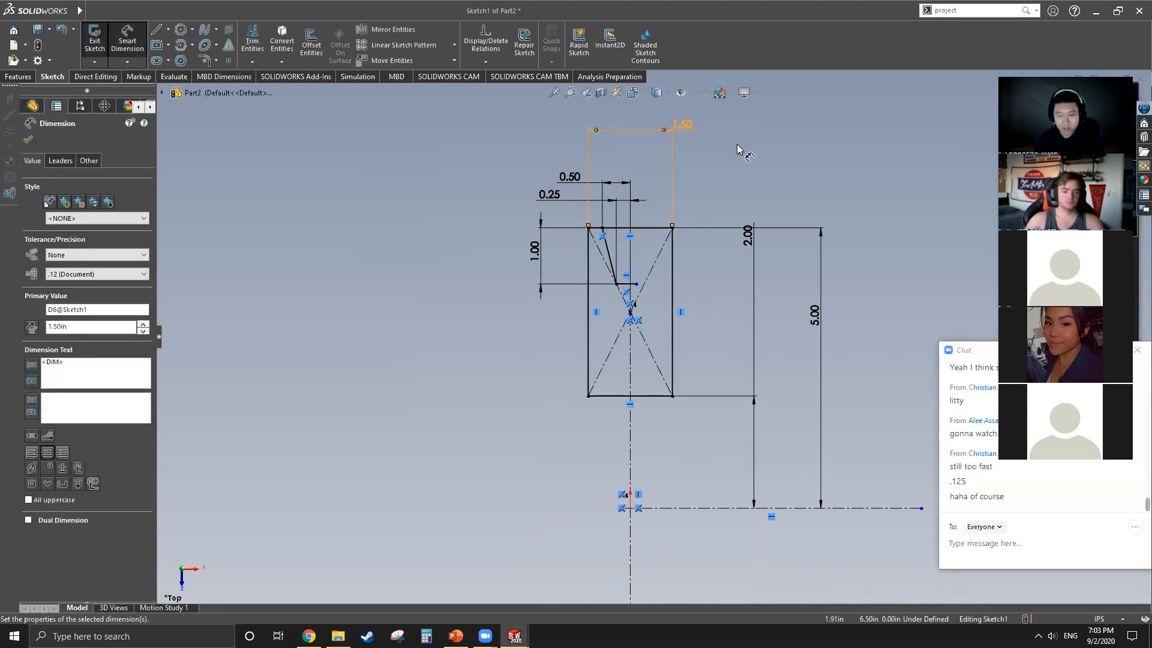
pyautogui.scroll(-5, 638, 300)
pyautogui.scroll(-1, 670, 268)
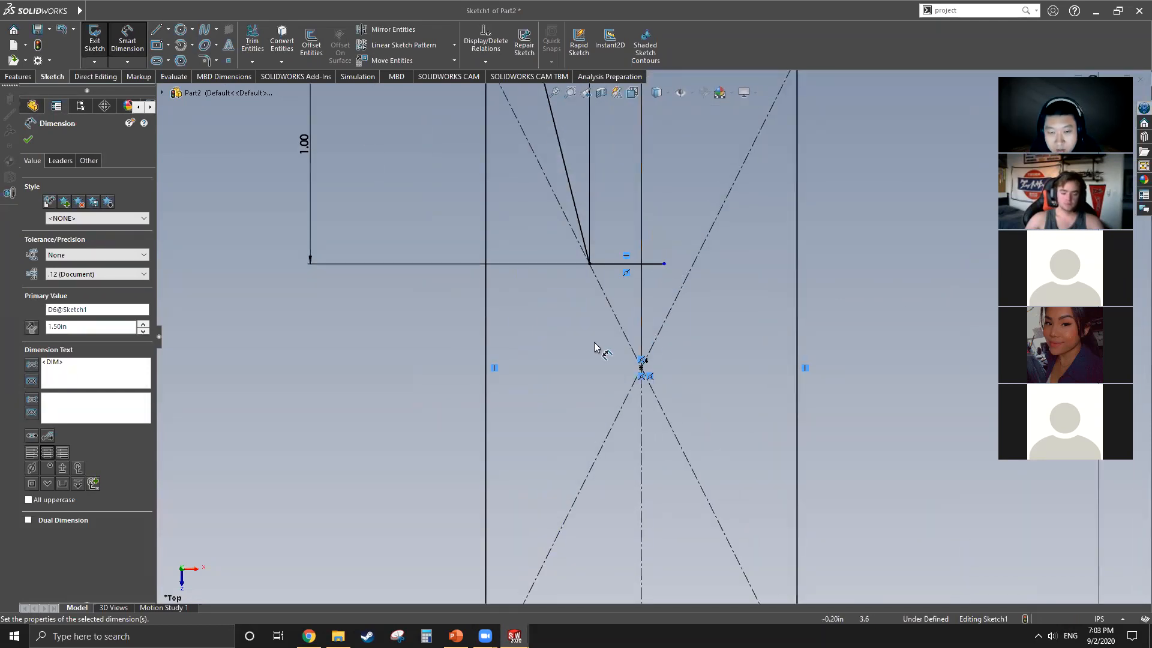
pyautogui.scroll(3, 600, 342)
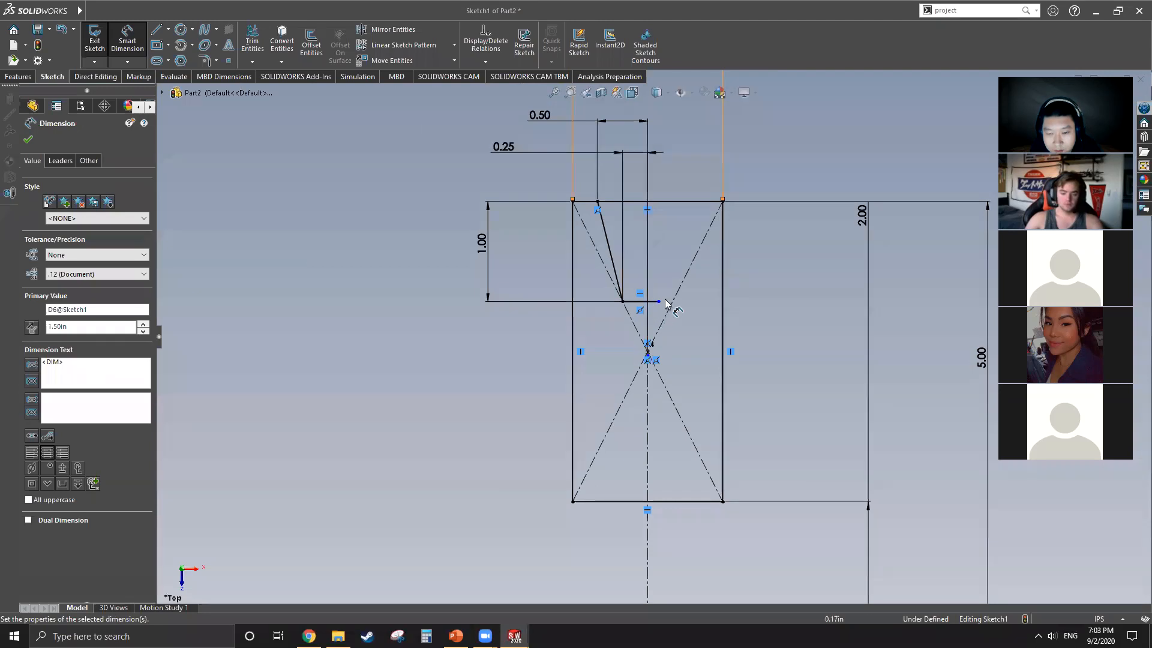
# Step: Mirror the slanted groove line and its short horizontal bottom line about the vertical centerline, keeping the originals
pyautogui.scroll(-4, 662, 310)
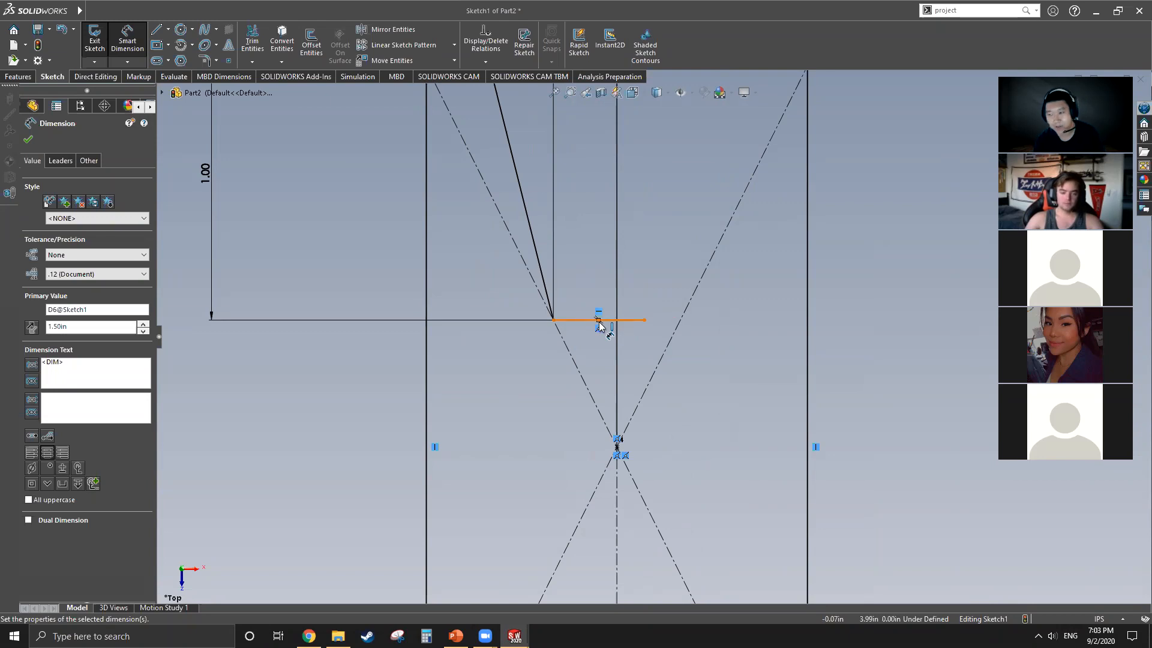
pyautogui.scroll(4, 600, 322)
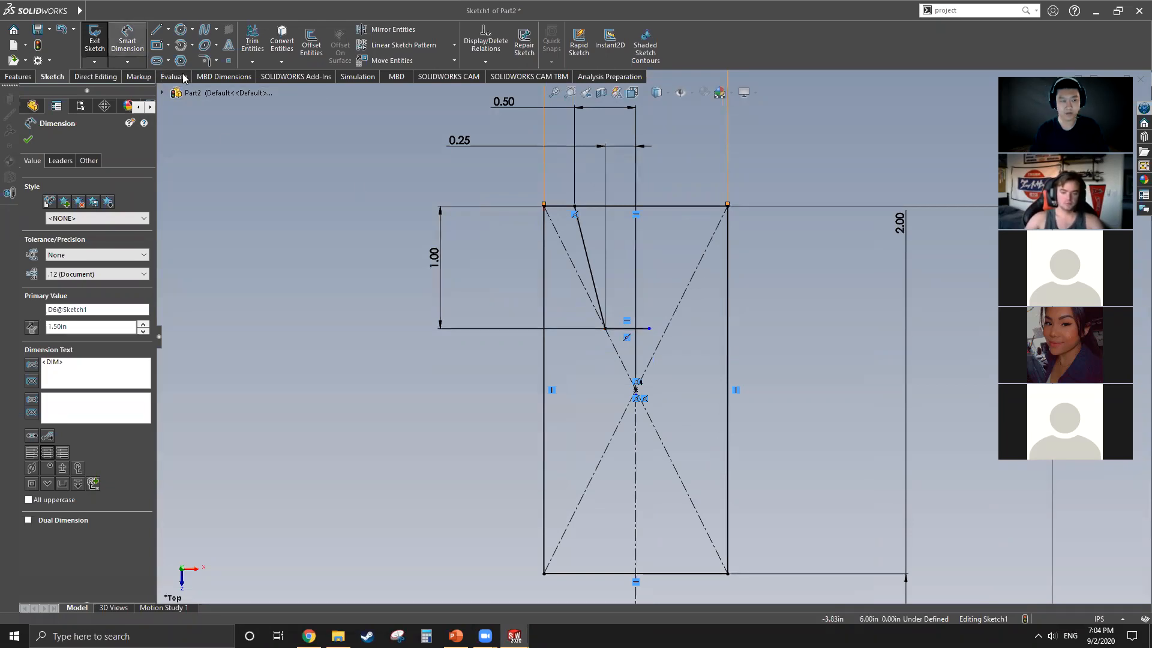
pyautogui.press('Escape')
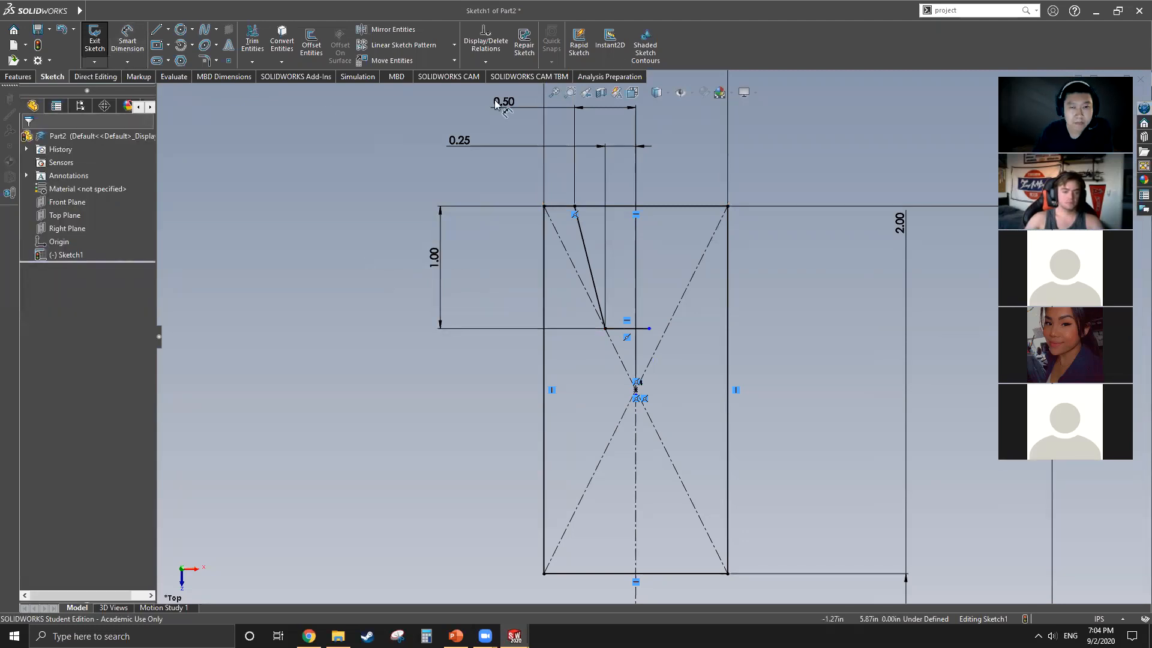
pyautogui.click(391, 30)
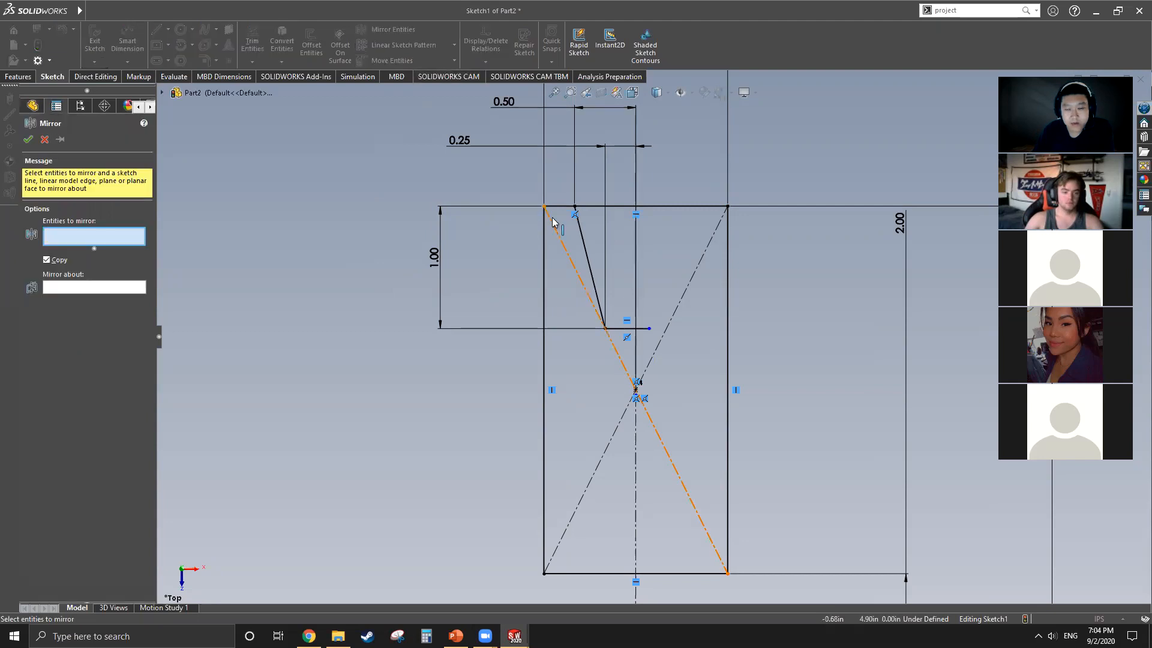
pyautogui.click(585, 246)
pyautogui.click(630, 328)
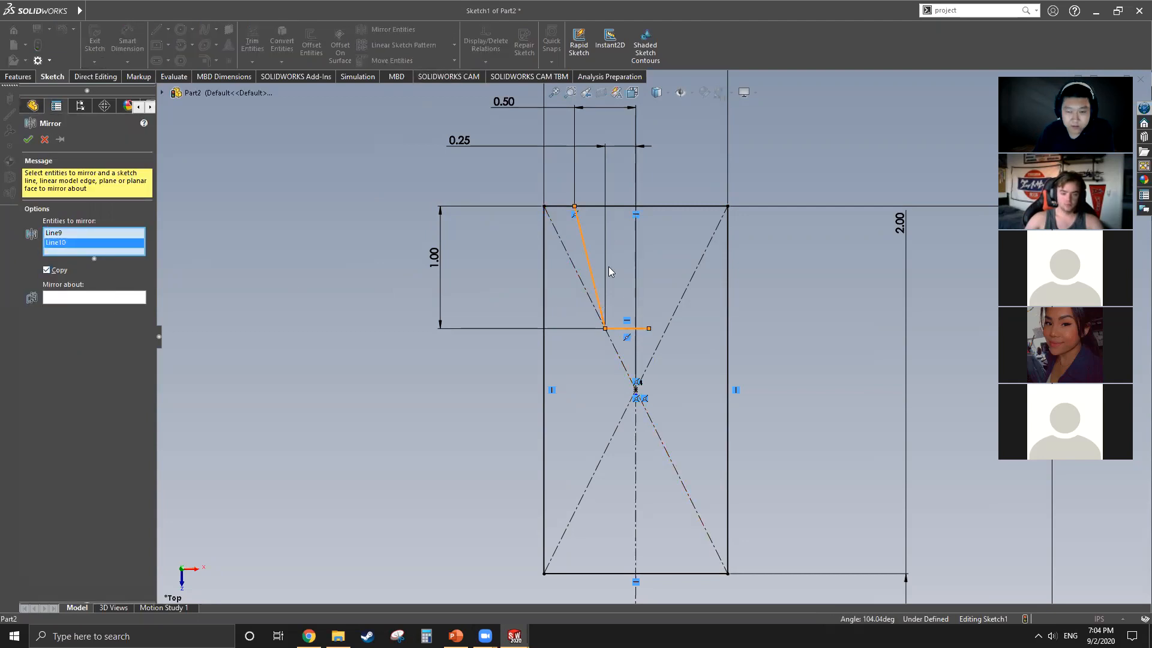
pyautogui.click(637, 460)
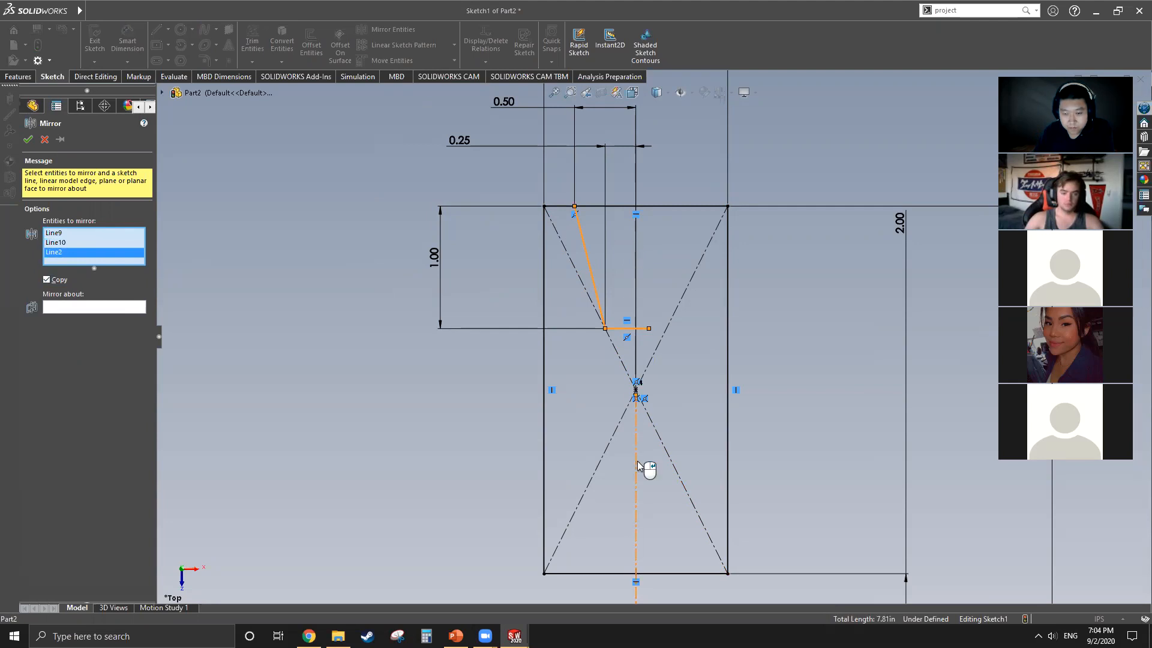
pyautogui.rightClick(85, 255)
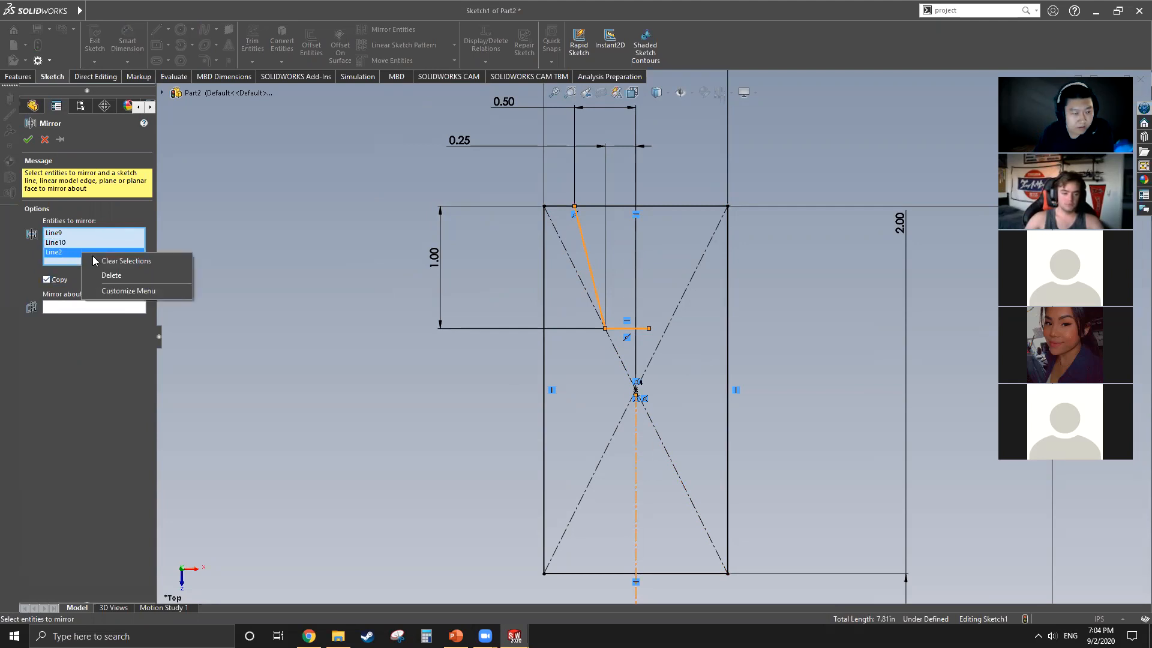
pyautogui.click(108, 275)
pyautogui.click(83, 300)
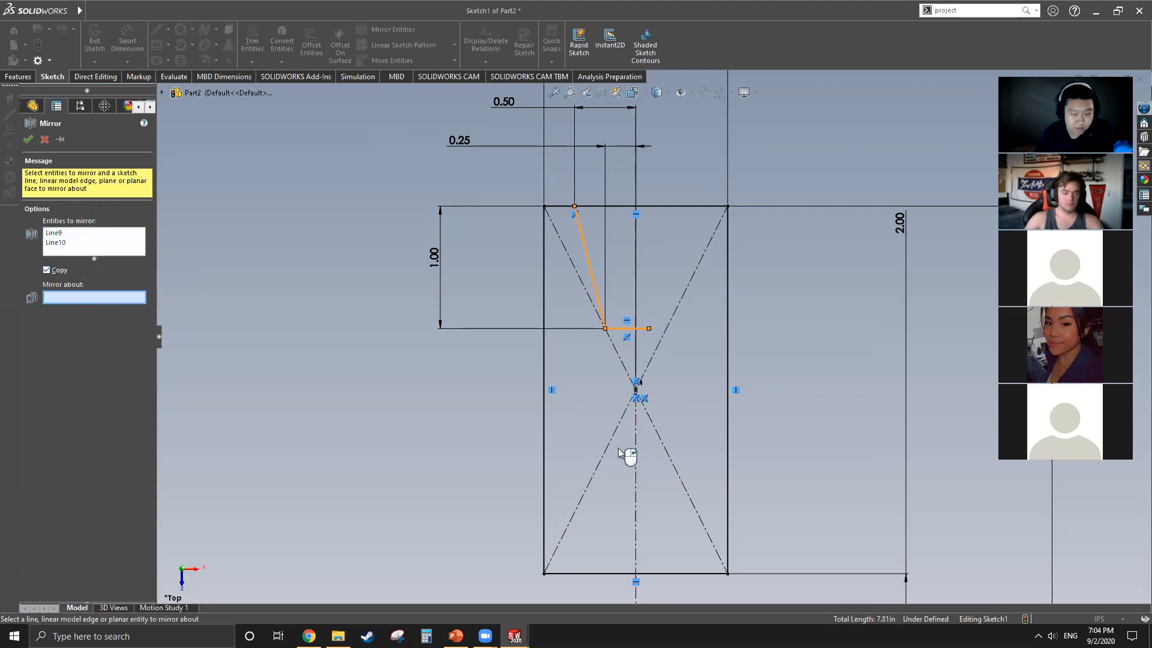
pyautogui.click(637, 509)
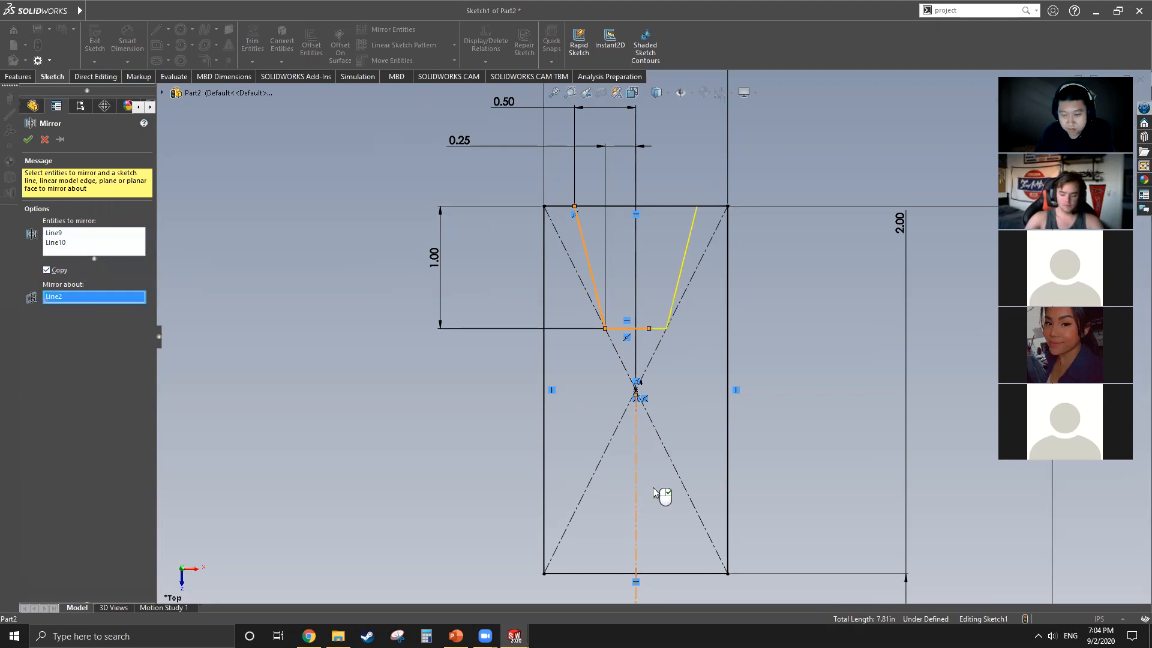
pyautogui.click(27, 139)
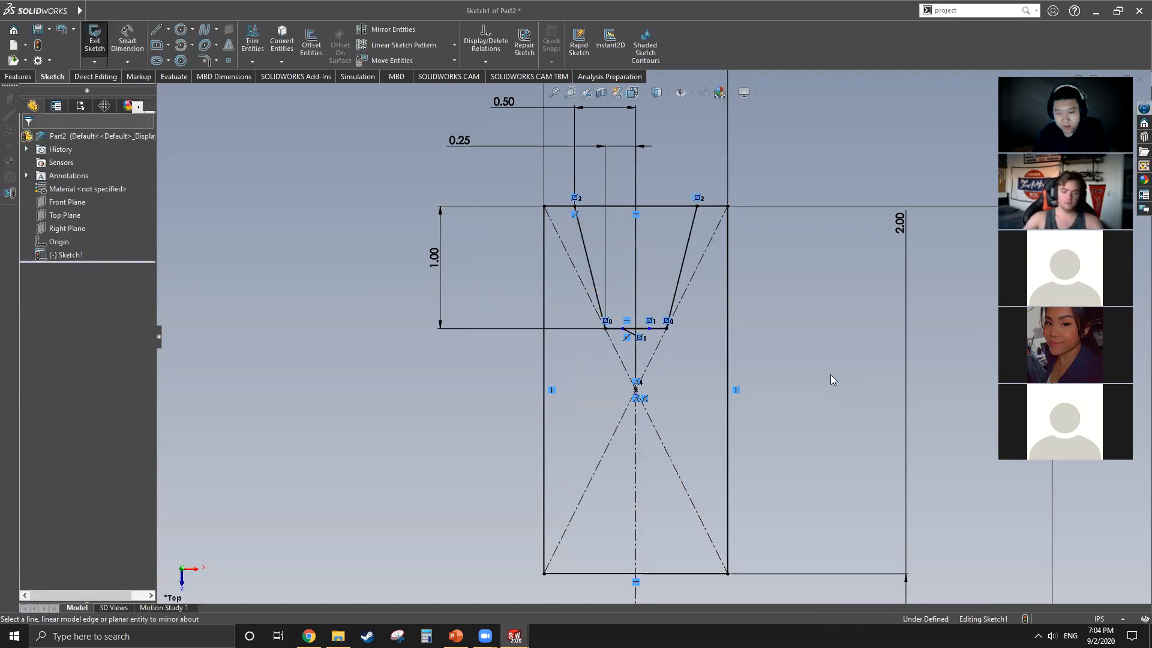
# Step: Power-trim away the mirrored copy of the groove's bottom line that overlaps the original horizontal line
pyautogui.scroll(-6, 660, 342)
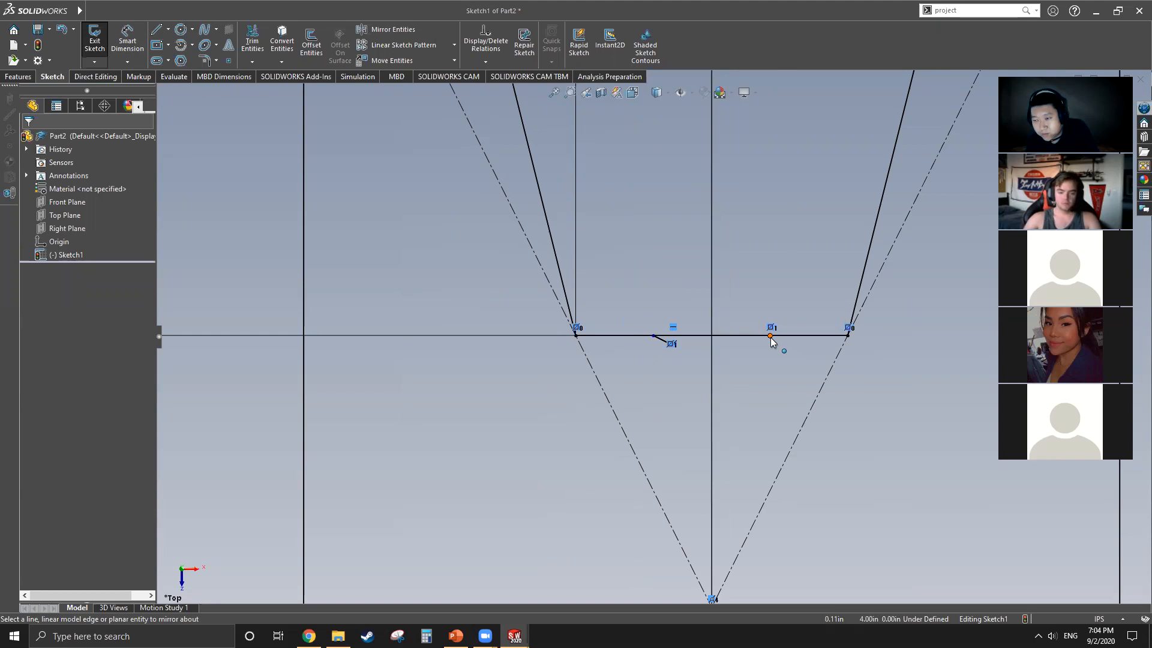
pyautogui.scroll(3, 730, 372)
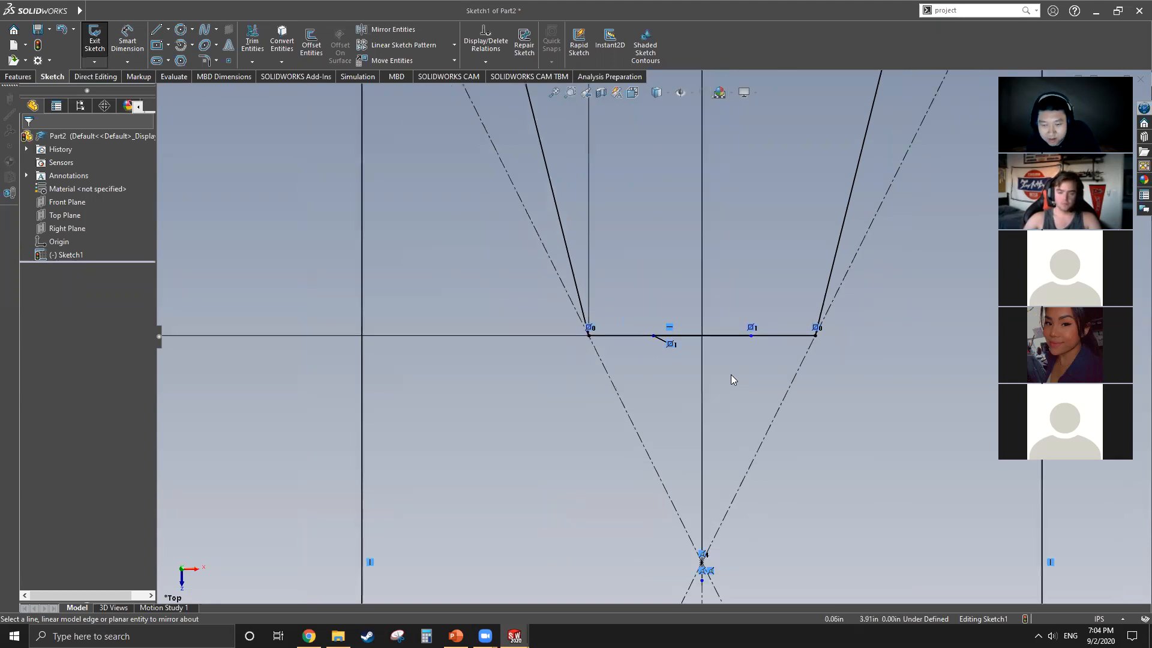
pyautogui.click(733, 364)
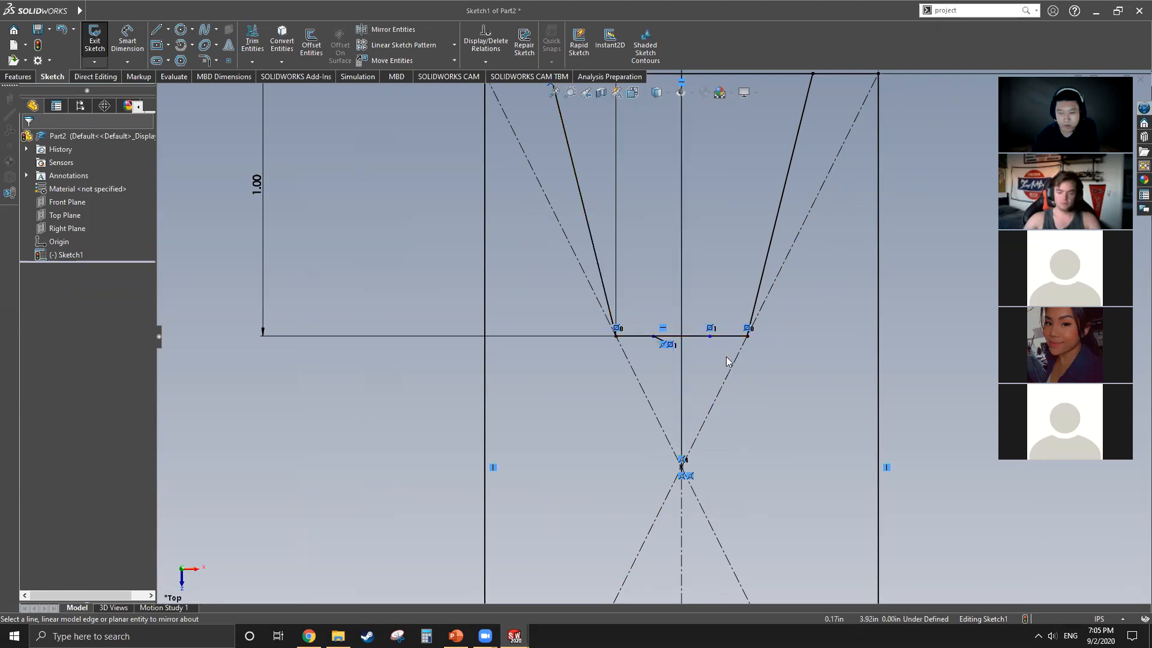
pyautogui.scroll(3, 726, 356)
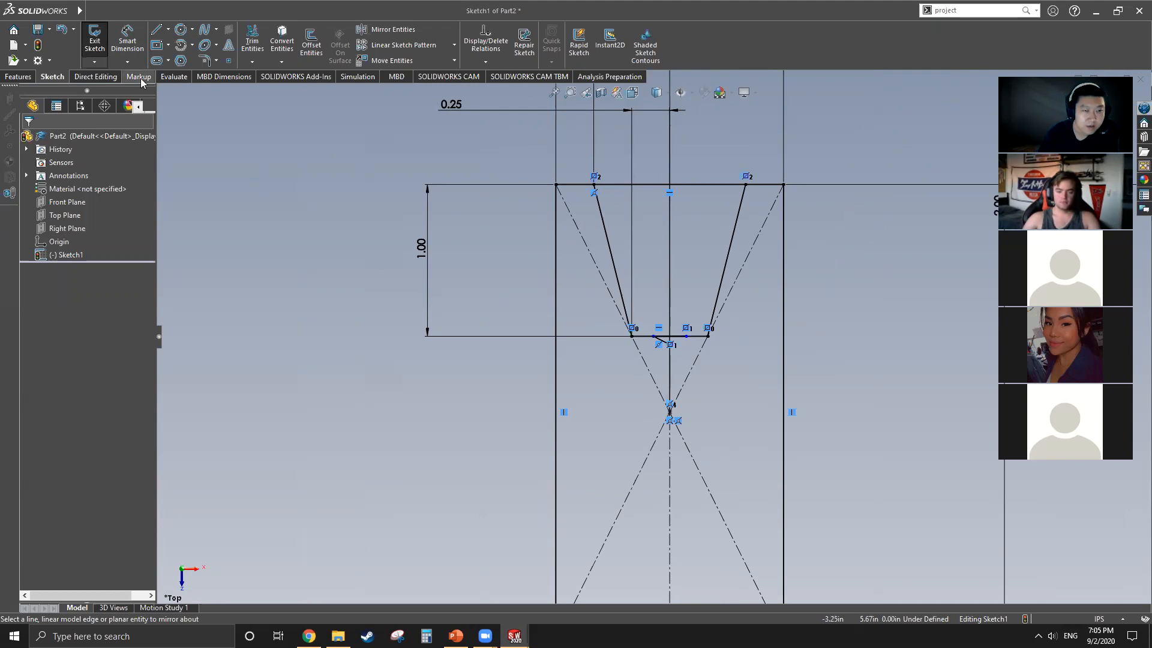
pyautogui.click(112, 78)
pyautogui.click(54, 78)
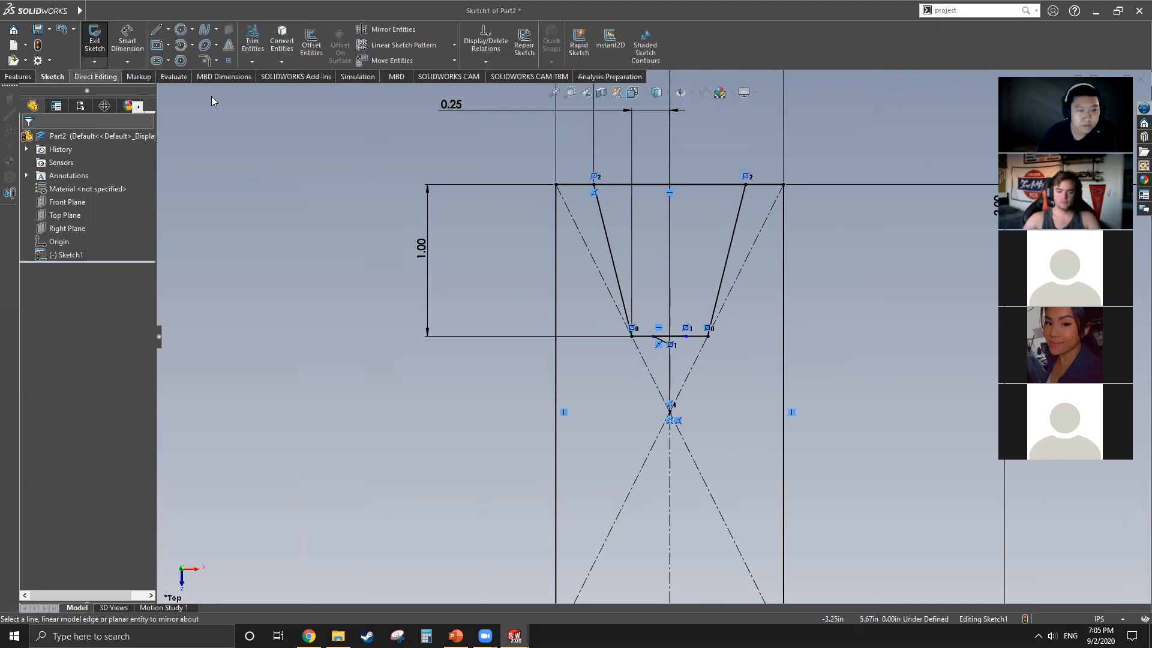
pyautogui.click(252, 42)
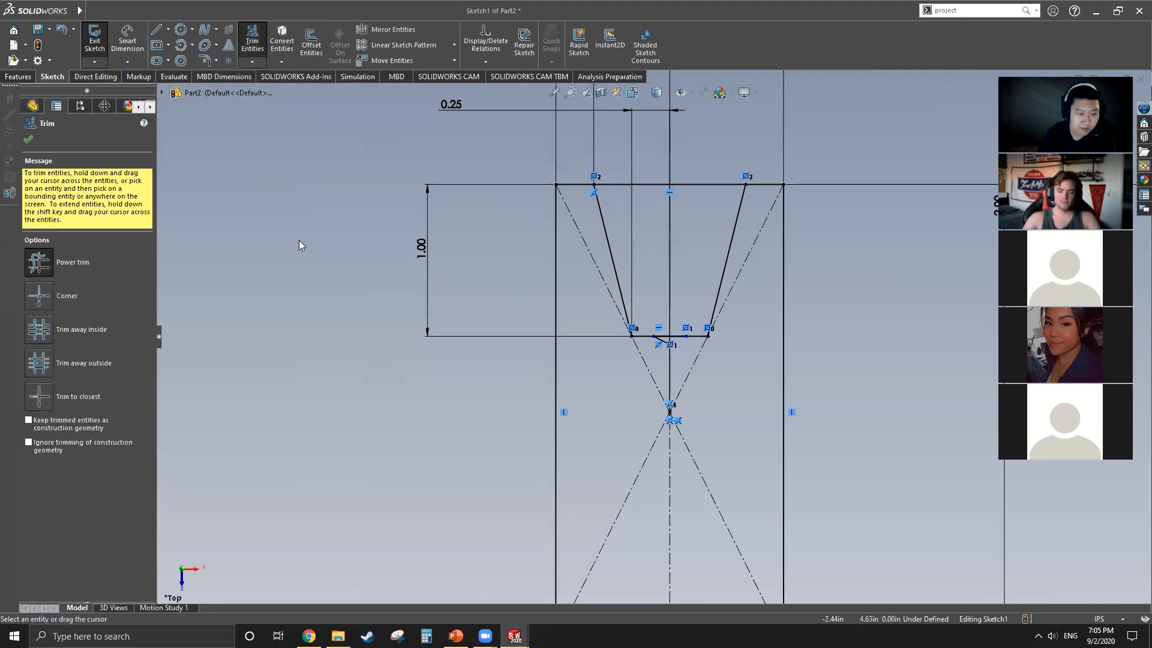
pyautogui.scroll(-5, 699, 367)
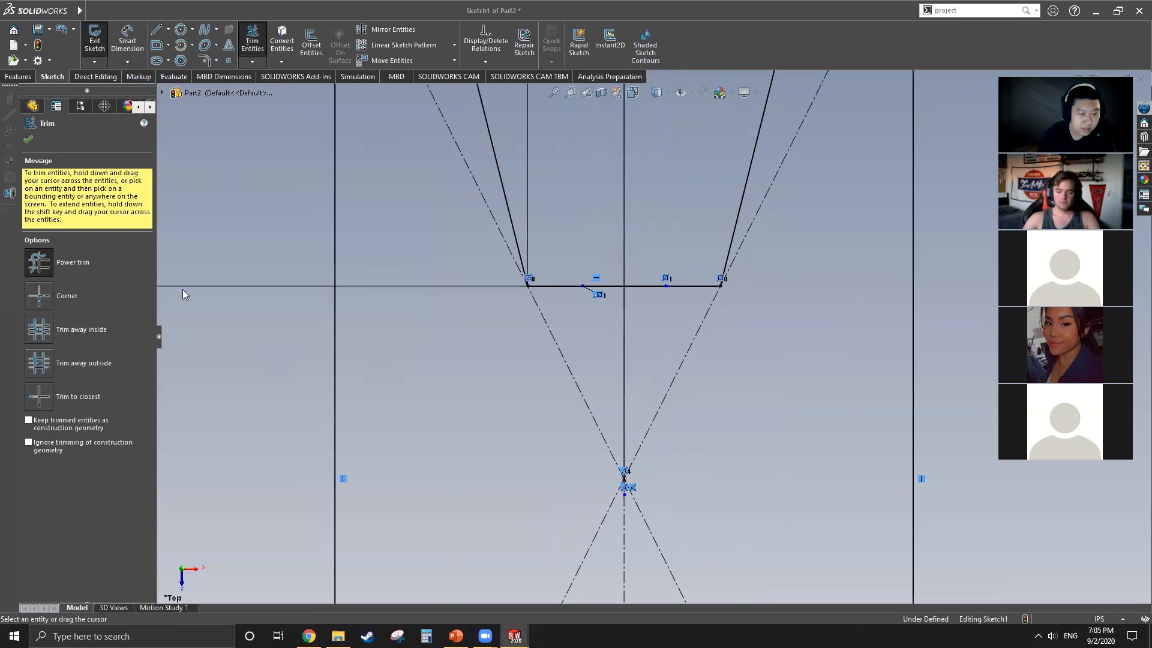
pyautogui.click(83, 269)
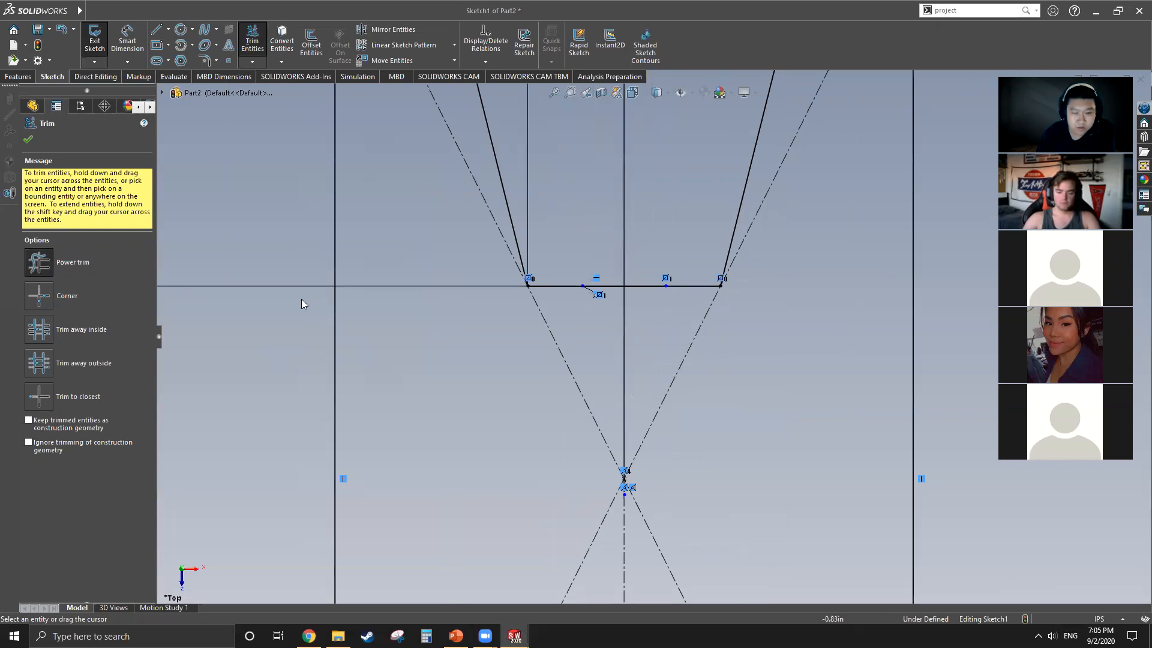
pyautogui.scroll(3, 638, 300)
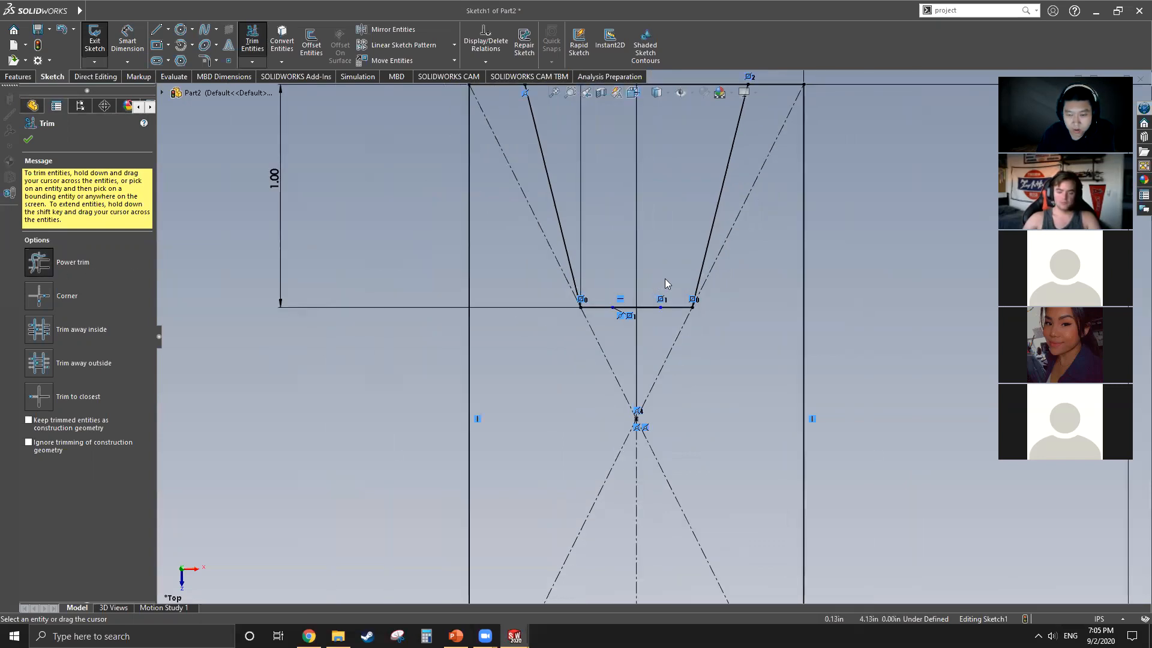
pyautogui.moveTo(665, 278)
pyautogui.mouseDown()
pyautogui.moveTo(645, 286)
pyautogui.moveTo(650, 330)
pyautogui.mouseUp()
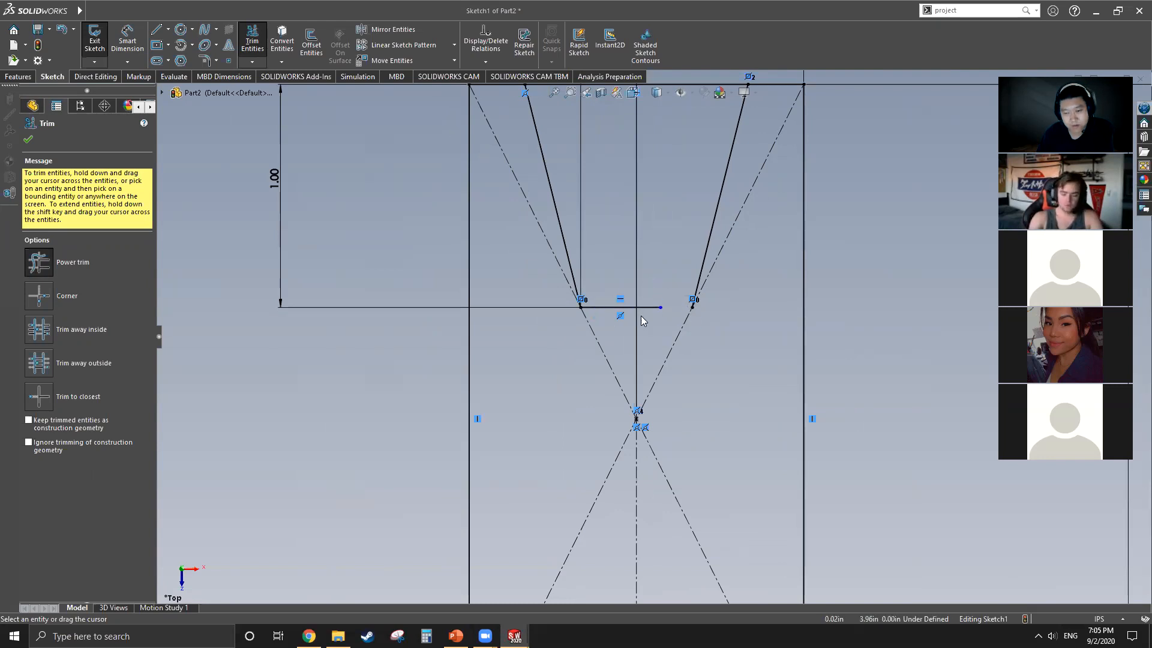
# Step: Corner-trim the groove's bottom line with the mirrored slanted line so that they meet at a shared endpoint
pyautogui.scroll(-4, 641, 316)
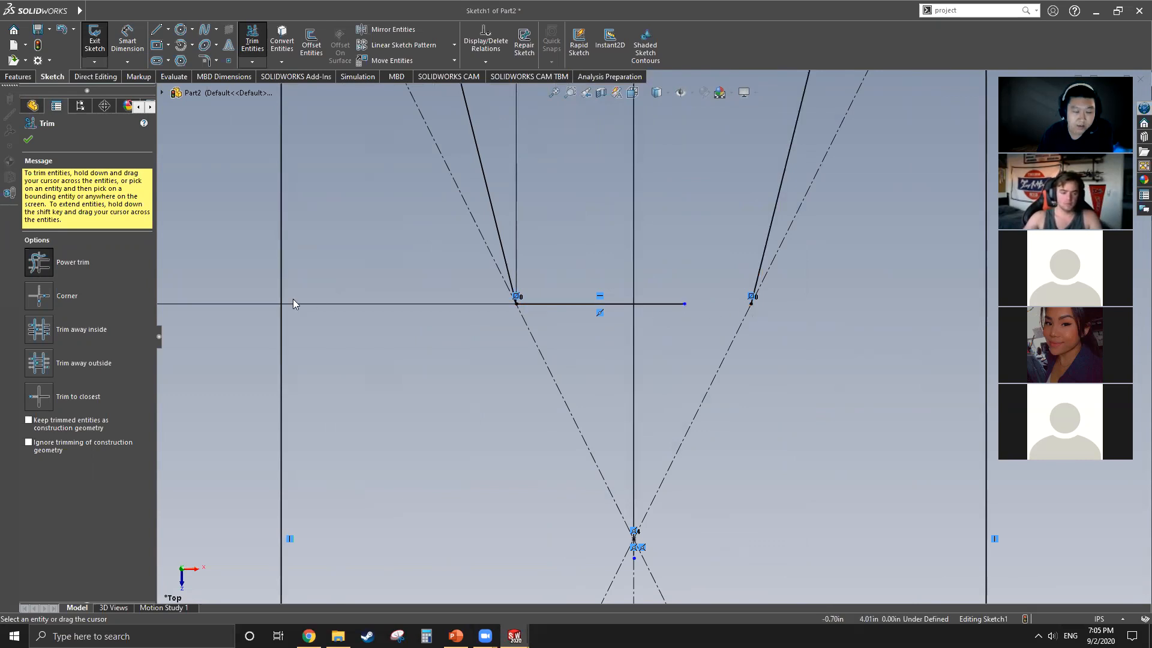
pyautogui.click(40, 304)
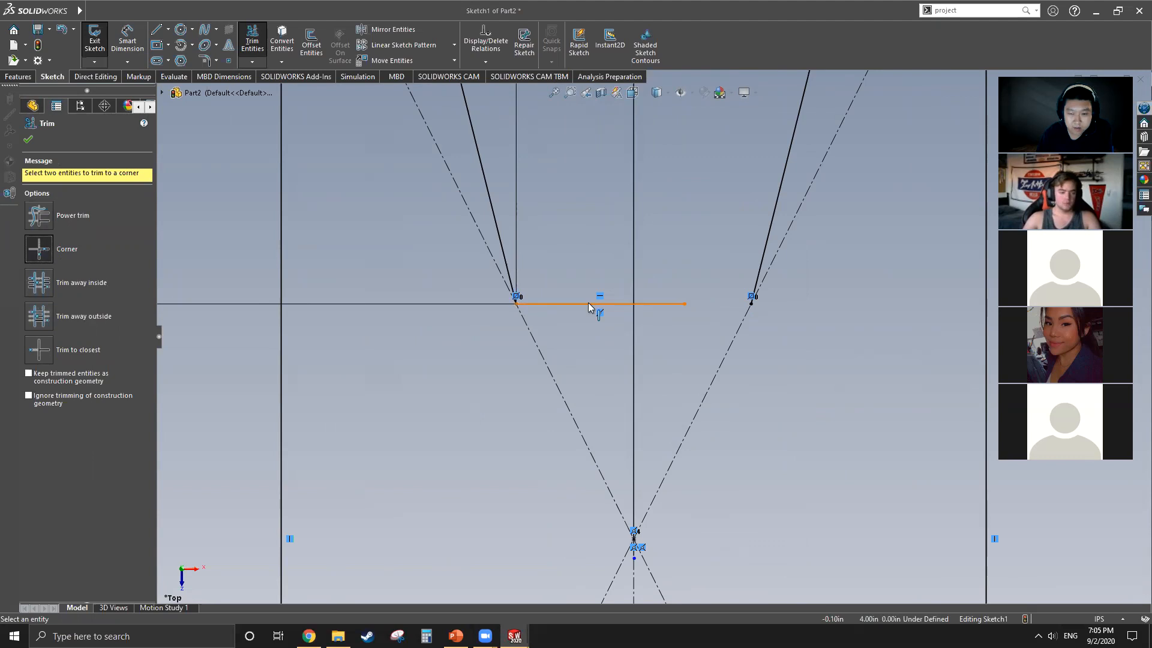
pyautogui.click(673, 304)
pyautogui.click(759, 283)
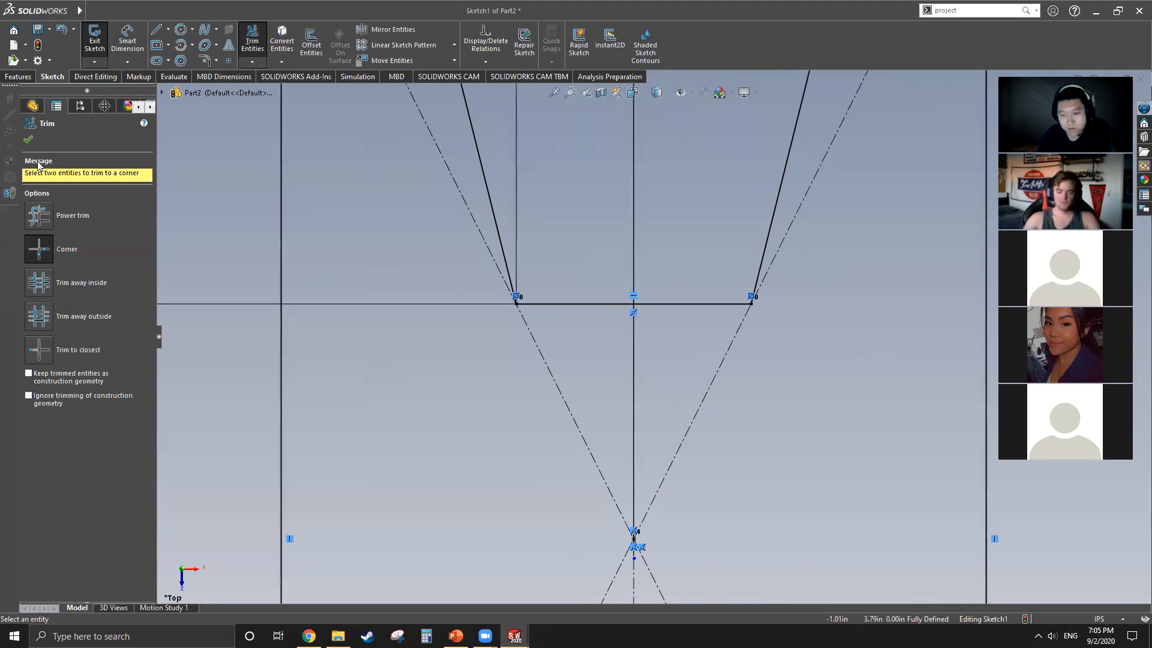
pyautogui.click(29, 139)
pyautogui.scroll(3, 525, 365)
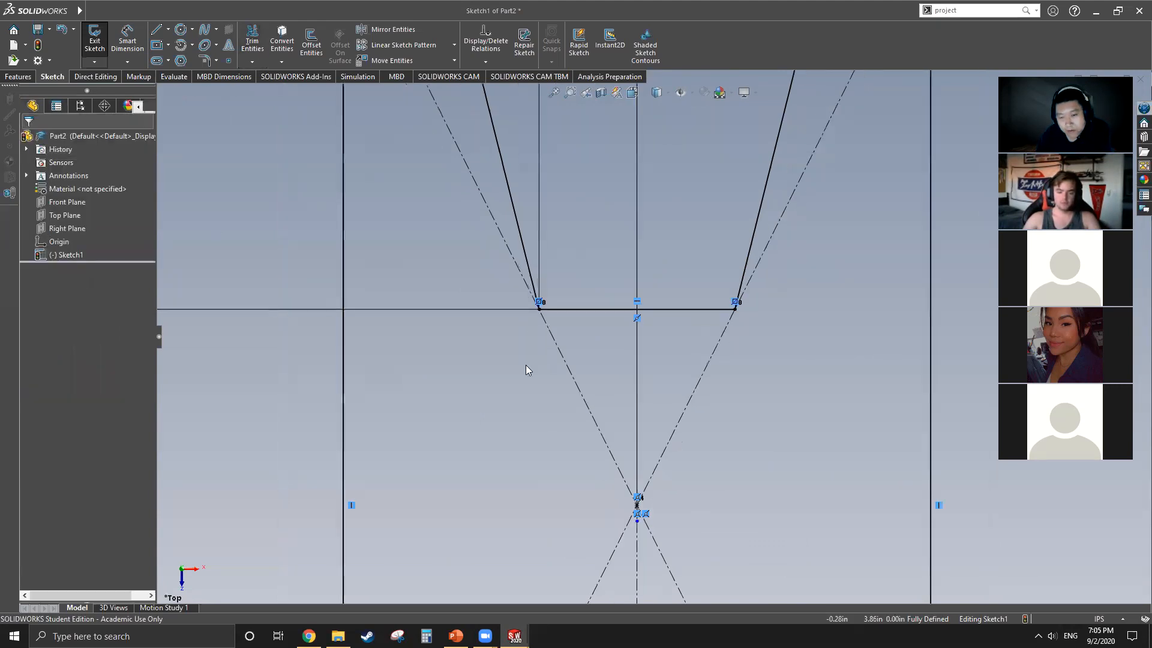
# Step: Sketch a slanted line about 0.37 in long inward from the rectangle's left side, continued by a vertical line about 1.57 in down to its lower edge
pyautogui.scroll(3, 666, 384)
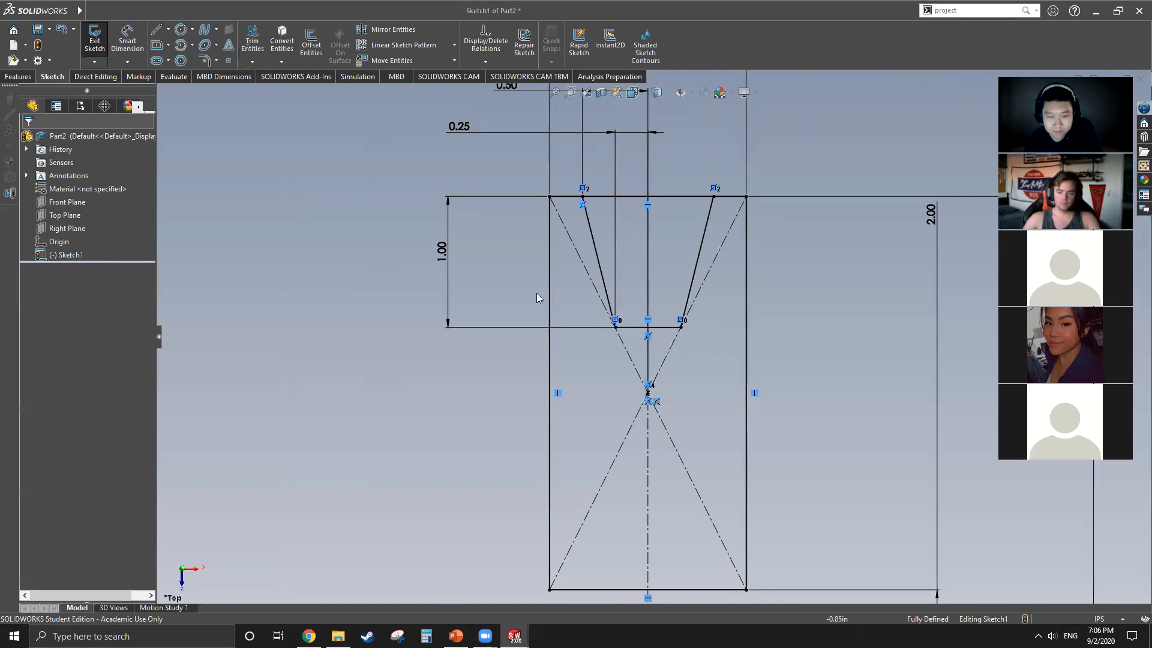
pyautogui.scroll(2, 541, 260)
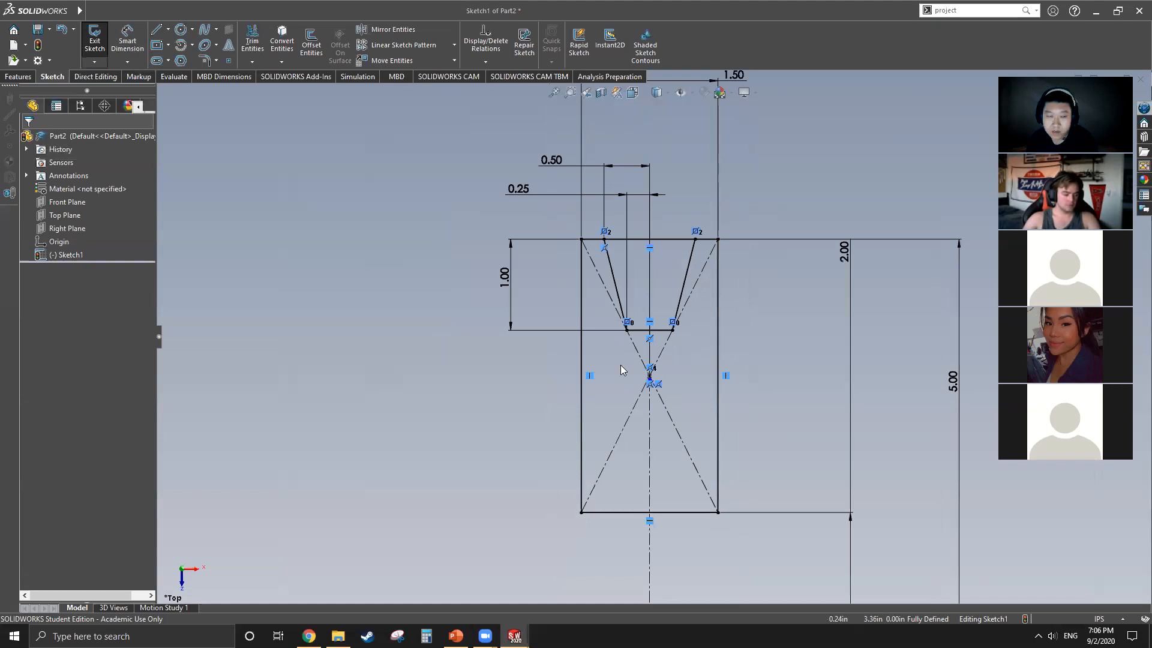
pyautogui.click(157, 31)
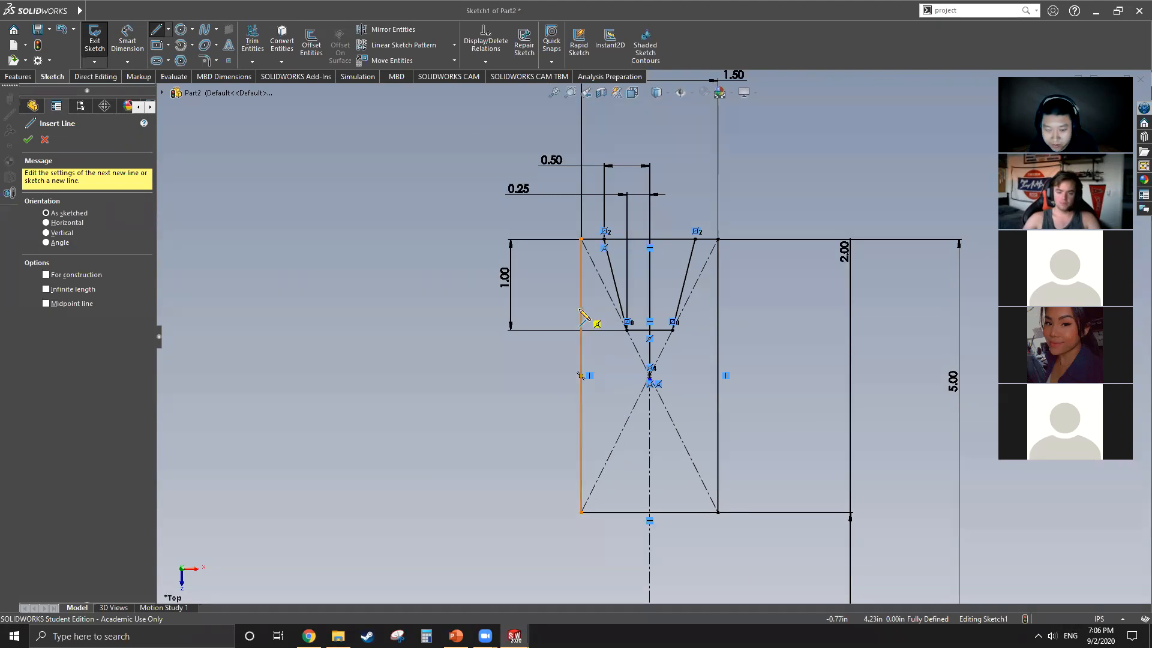
pyautogui.scroll(-3, 580, 312)
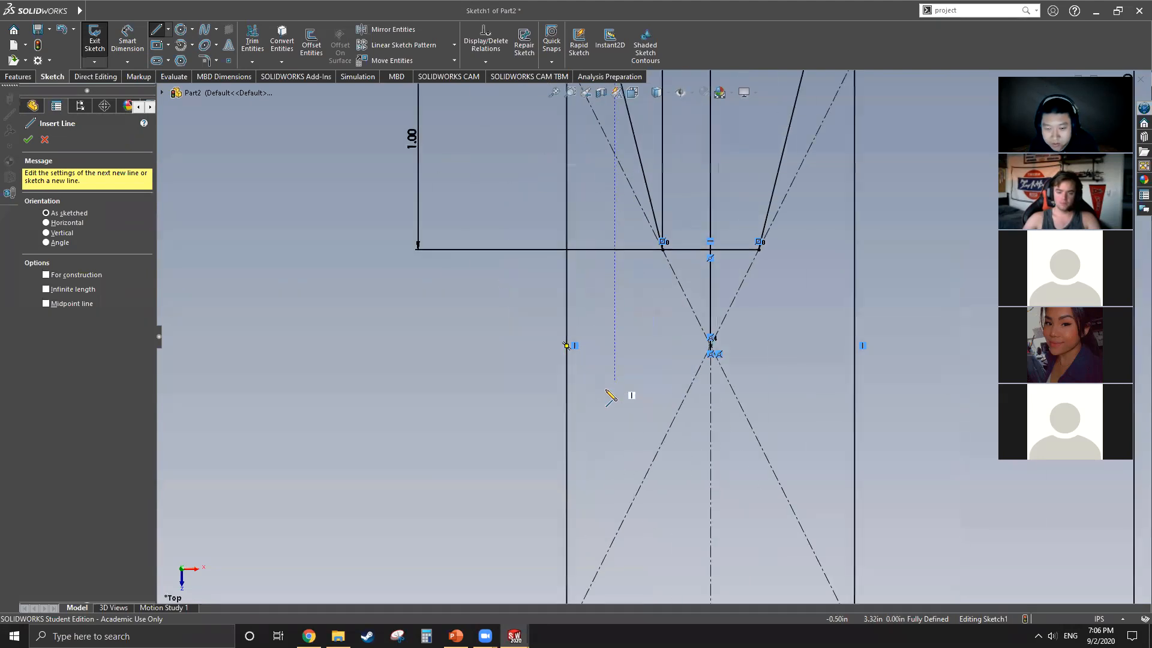
pyautogui.click(568, 295)
pyautogui.click(627, 333)
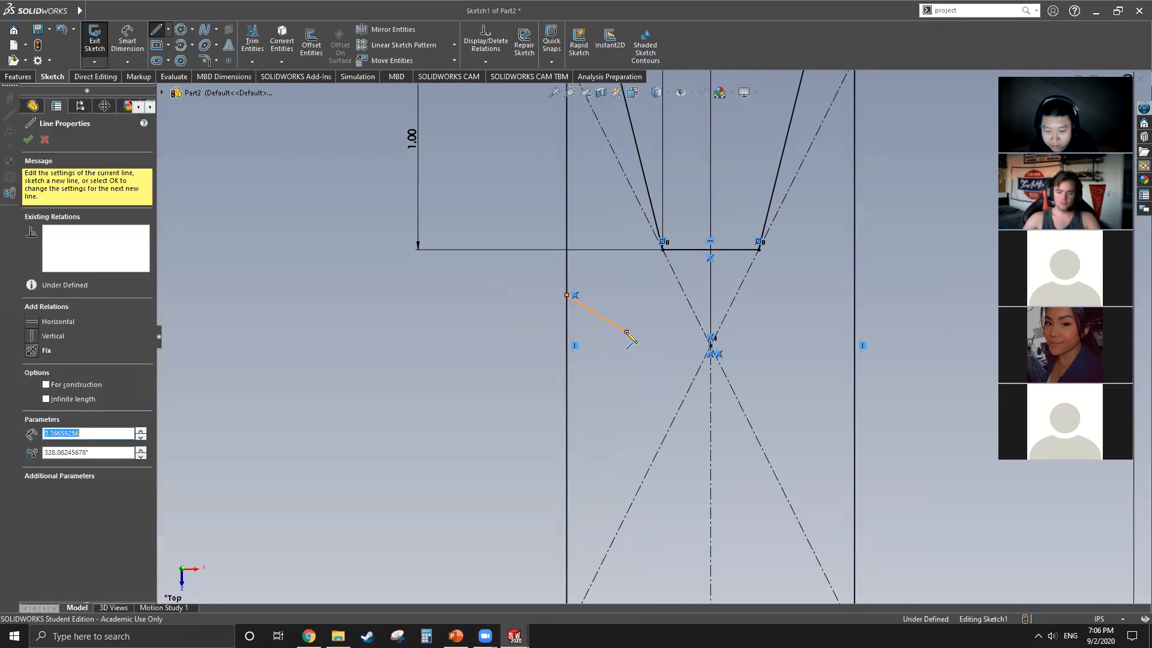
pyautogui.scroll(2, 630, 338)
pyautogui.click(634, 543)
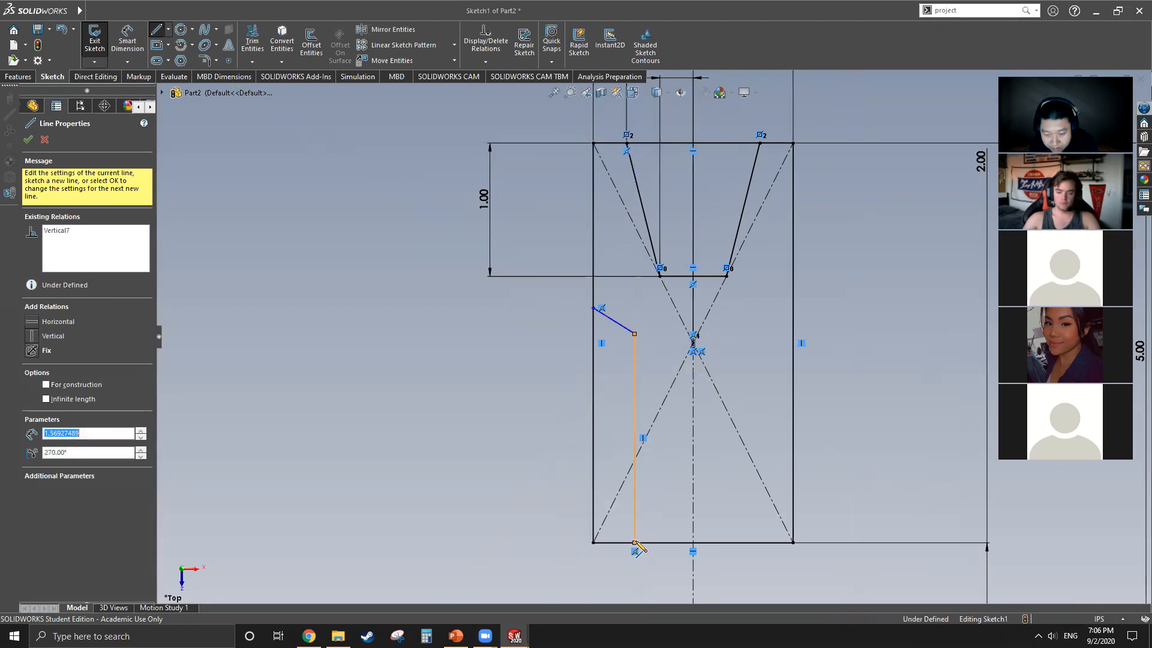
pyautogui.press('Escape')
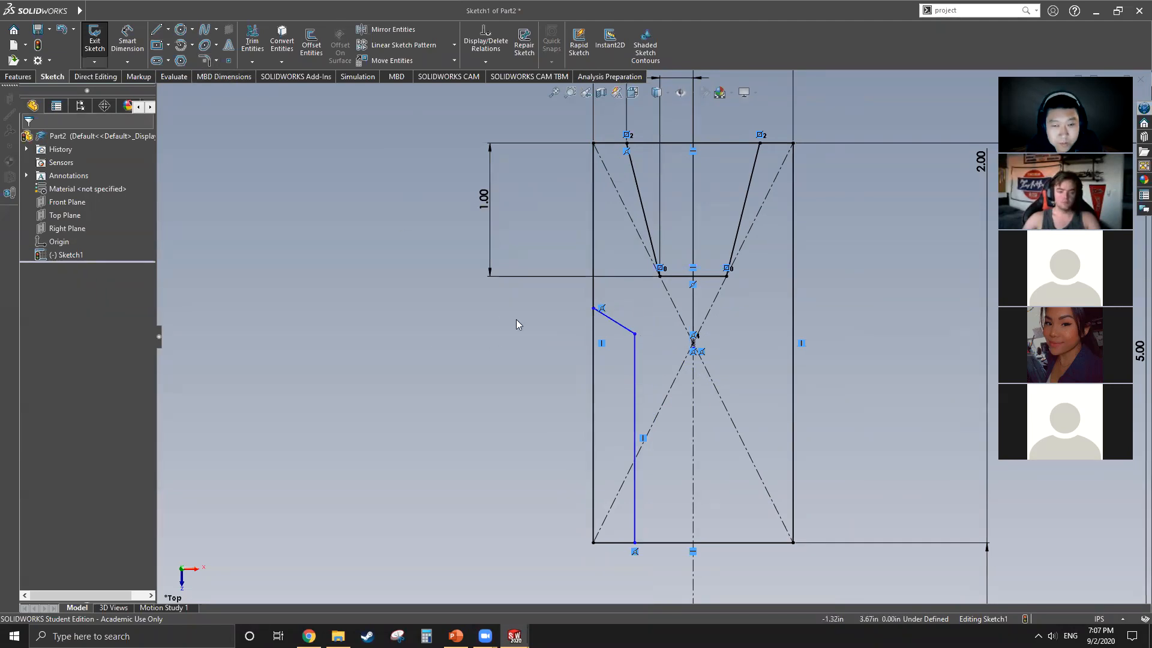
# Step: Dimension the distance between the rectangle's left side and the new inner vertical line as 0.25 in
pyautogui.click(127, 37)
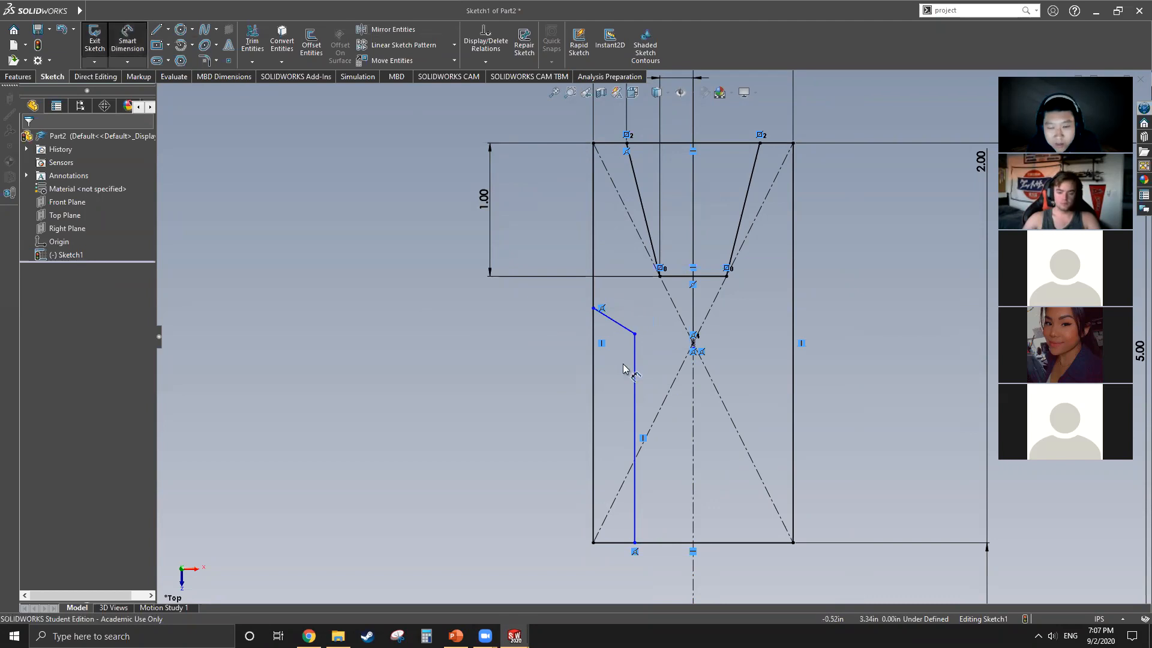
pyautogui.click(594, 407)
pyautogui.click(635, 413)
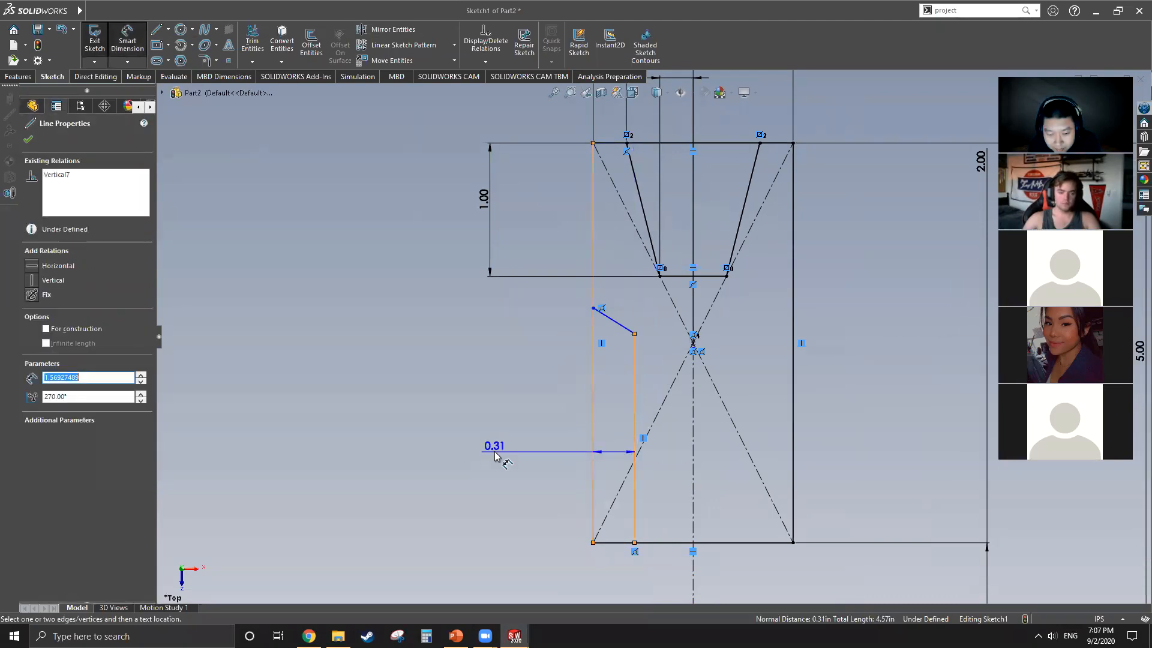
pyautogui.click(502, 461)
pyautogui.write('0.25')
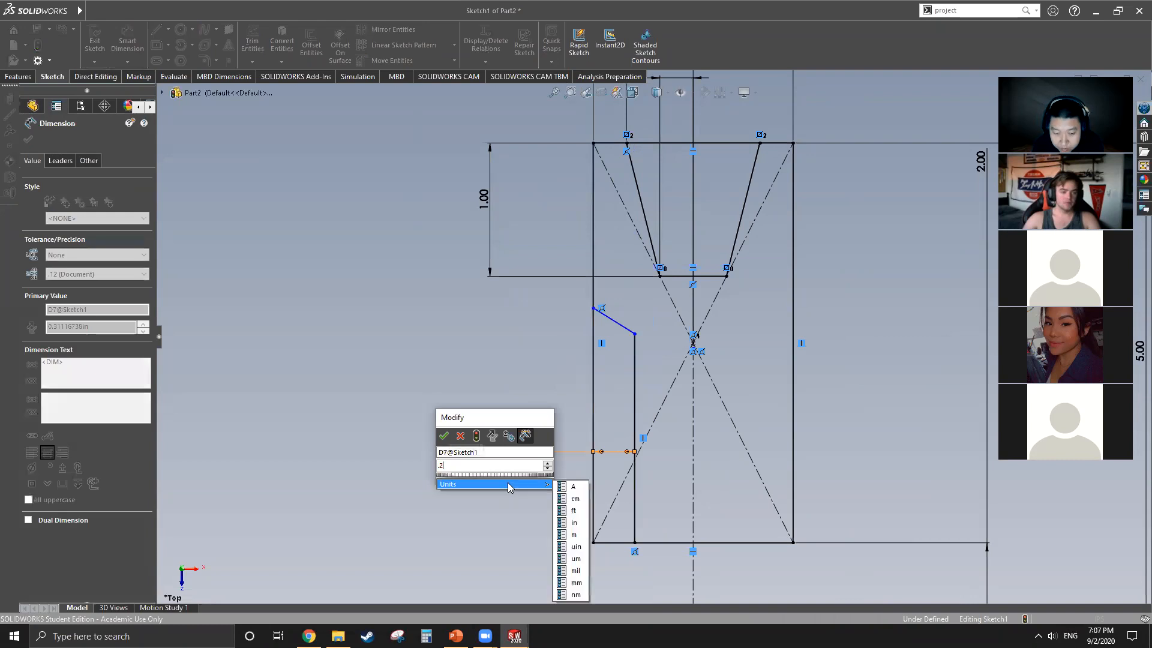
pyautogui.press('Return')
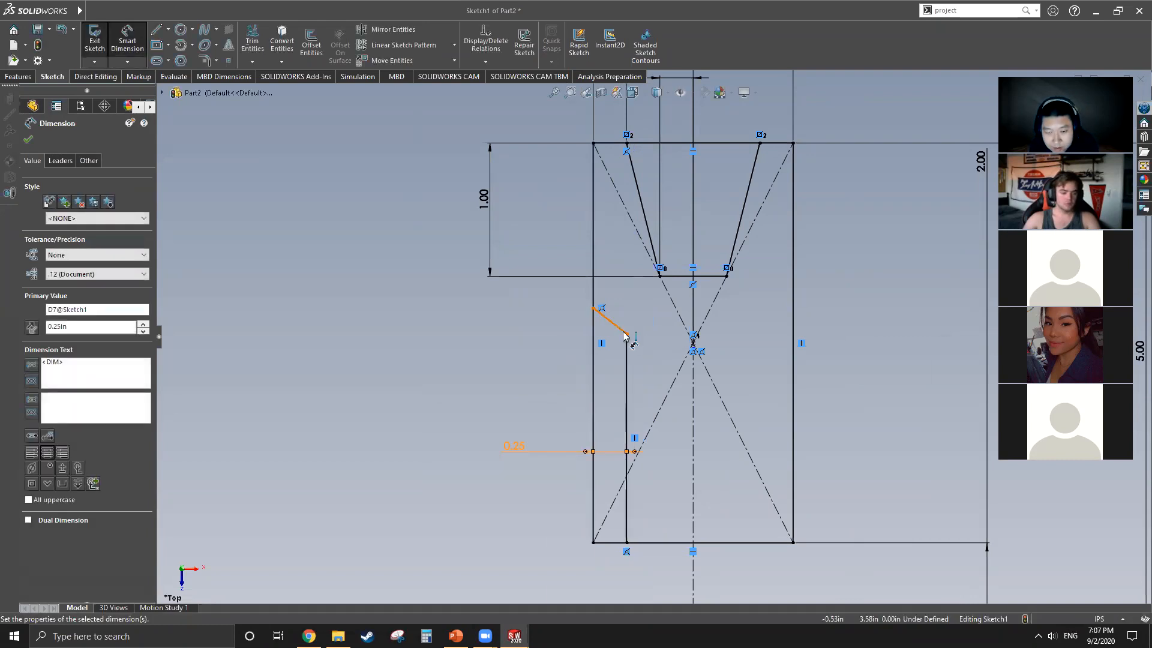
# Step: Dimension the height of the inner vertical line's upper endpoint above the horizontal centerline as 3.5 in
pyautogui.click(627, 334)
pyautogui.press('f')
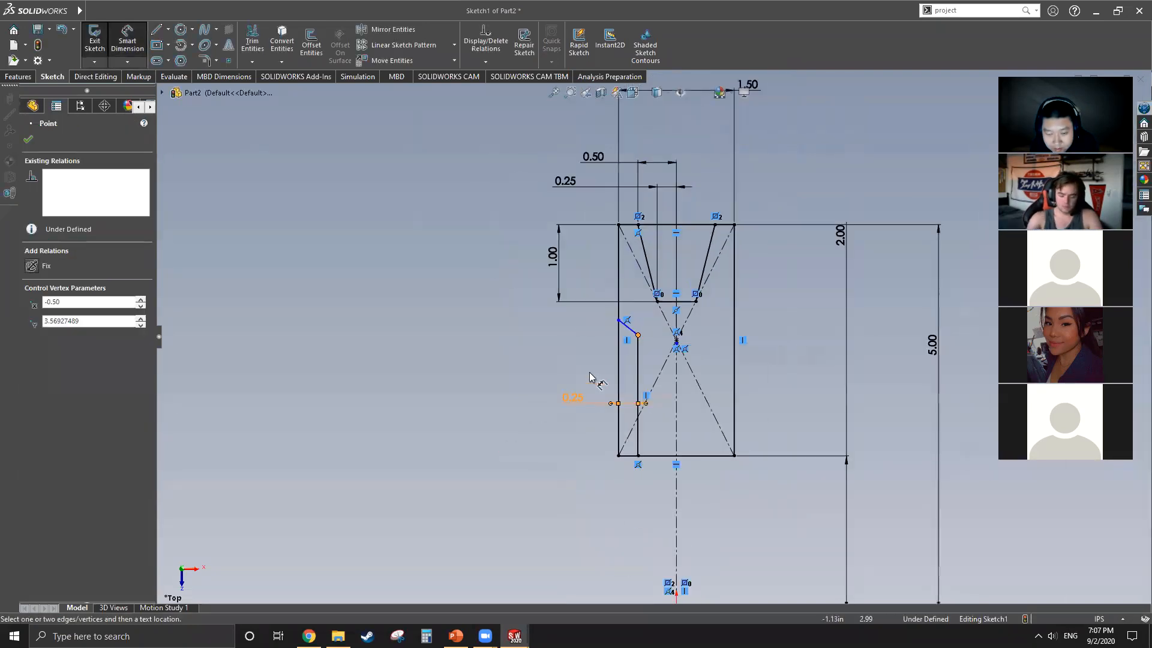
pyautogui.press('f')
pyautogui.click(731, 527)
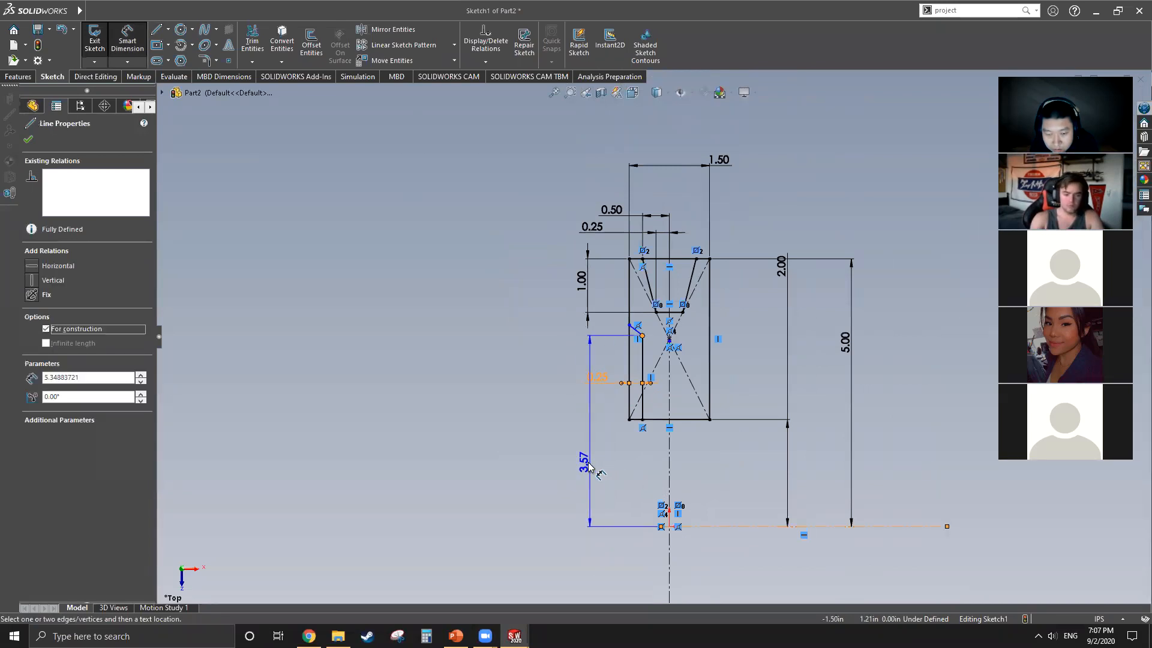
pyautogui.click(582, 460)
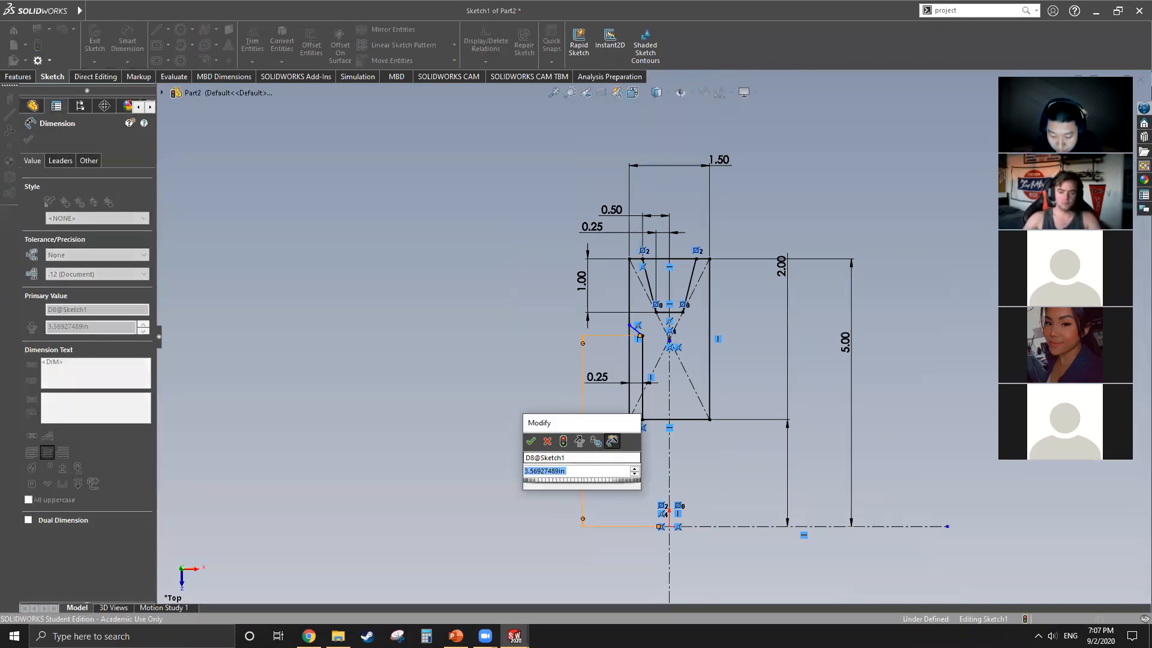
pyautogui.write('3.5')
pyautogui.press('Return')
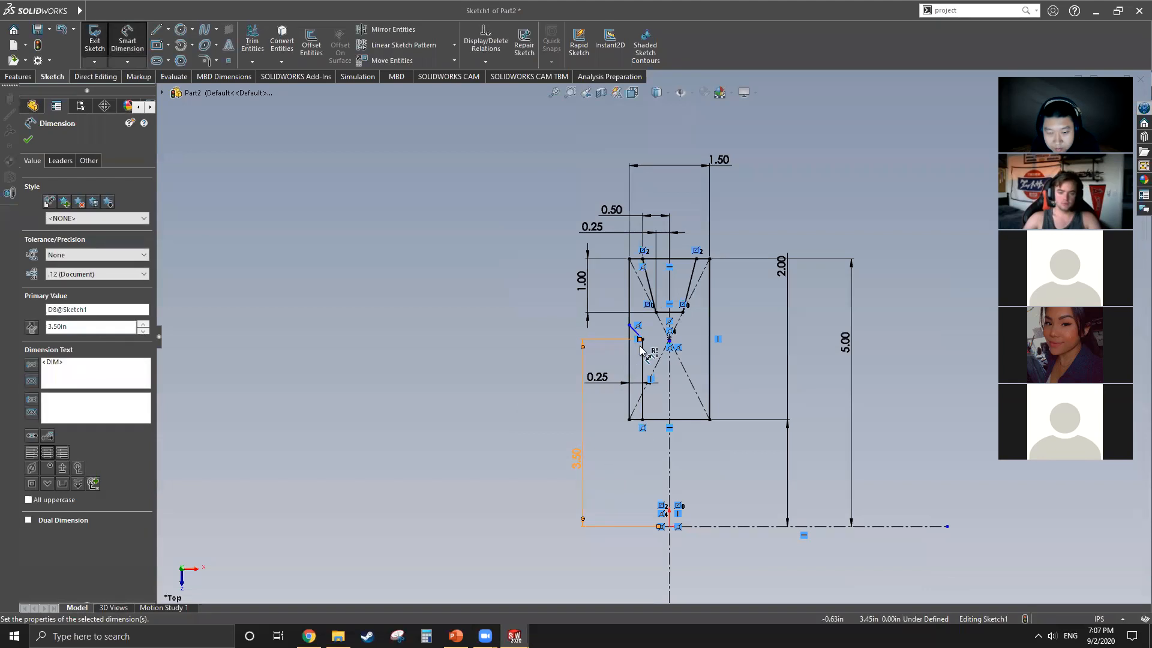
# Step: Dimension the height of the slanted line's outer endpoint above the horizontal centerline as 3.75 in
pyautogui.click(630, 326)
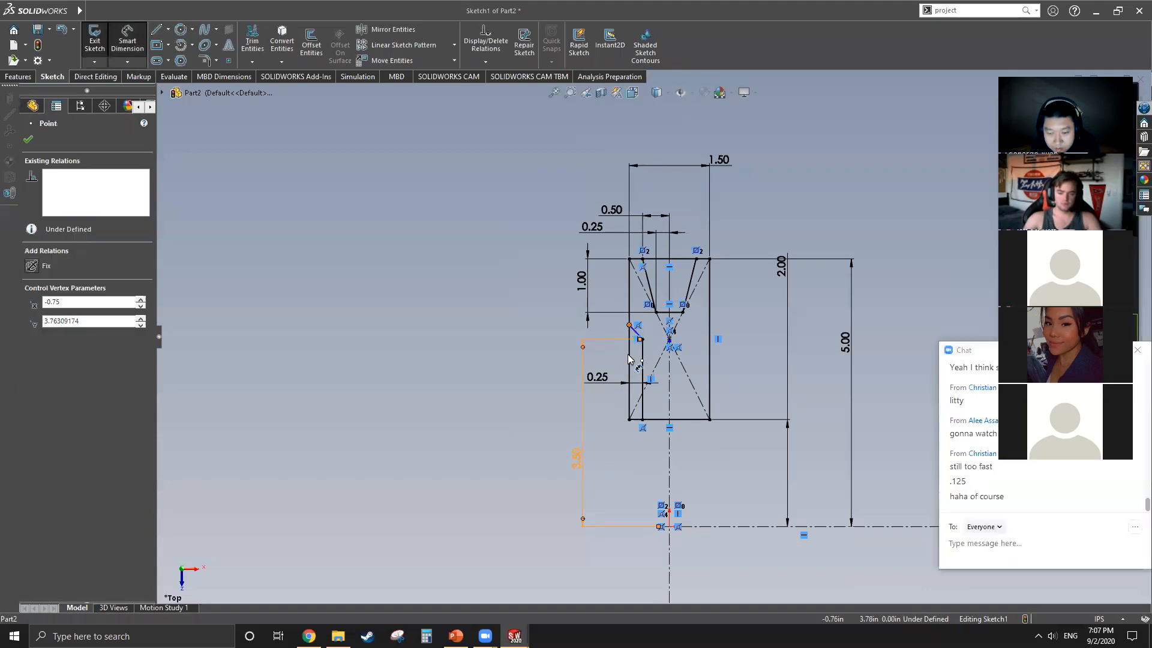
pyautogui.click(708, 527)
pyautogui.click(536, 423)
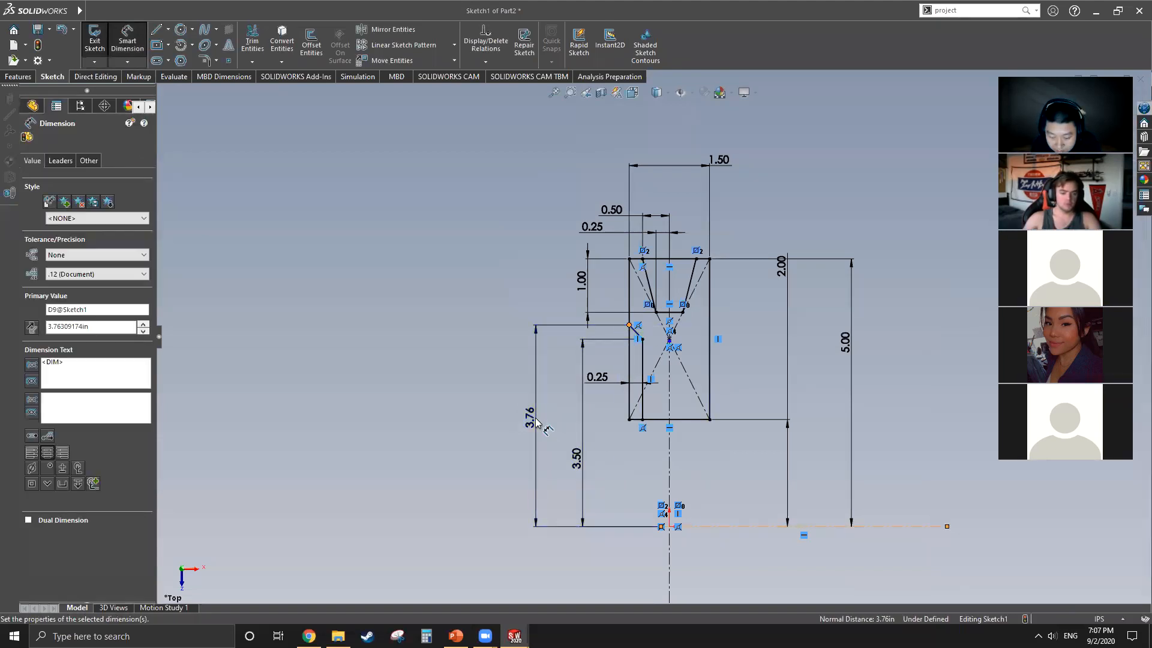
pyautogui.write('3.75')
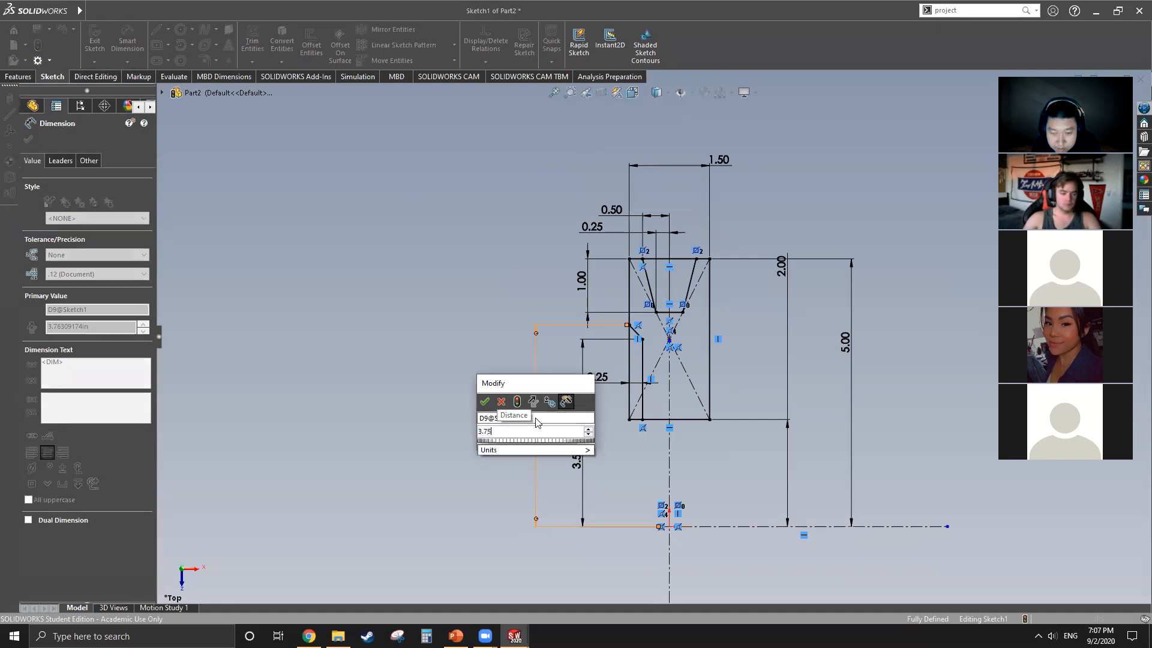
pyautogui.press('Return')
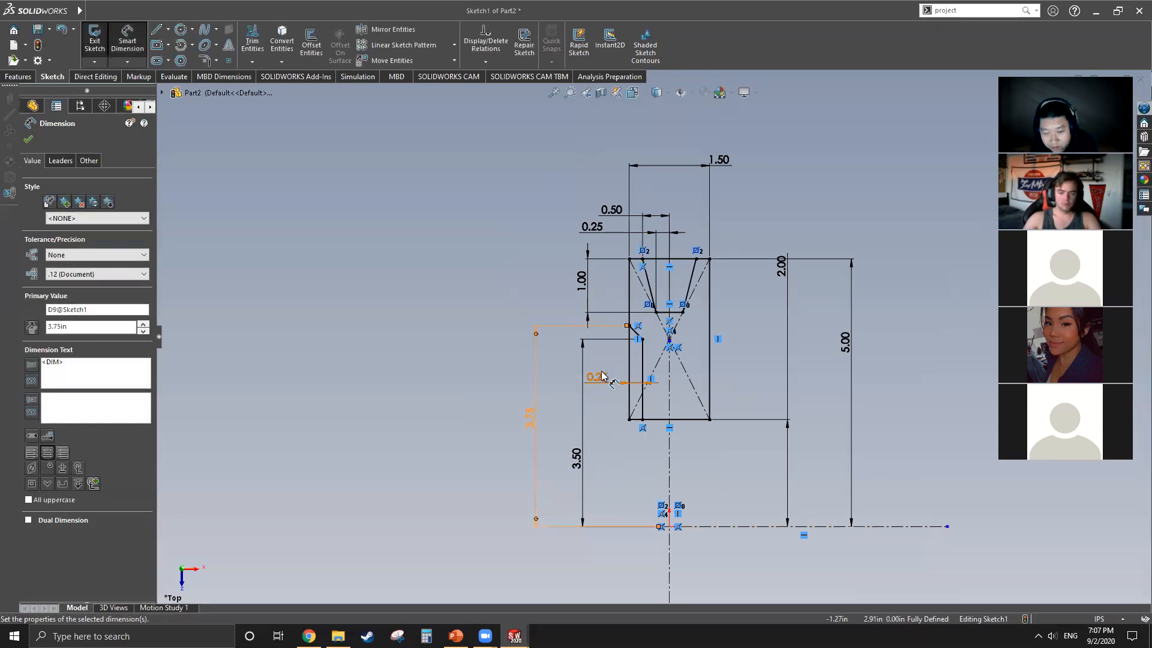
pyautogui.click(456, 408)
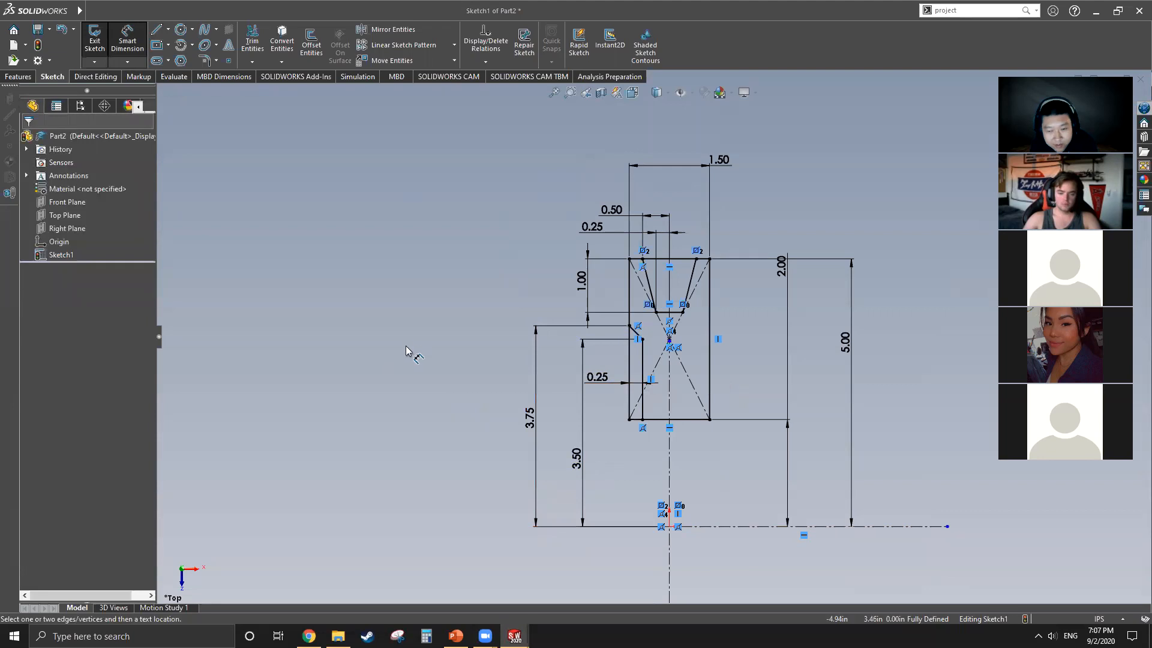
# Step: Mirror the recess's vertical and slanted lines about the vertical centerline, keeping the originals
pyautogui.scroll(-4, 685, 357)
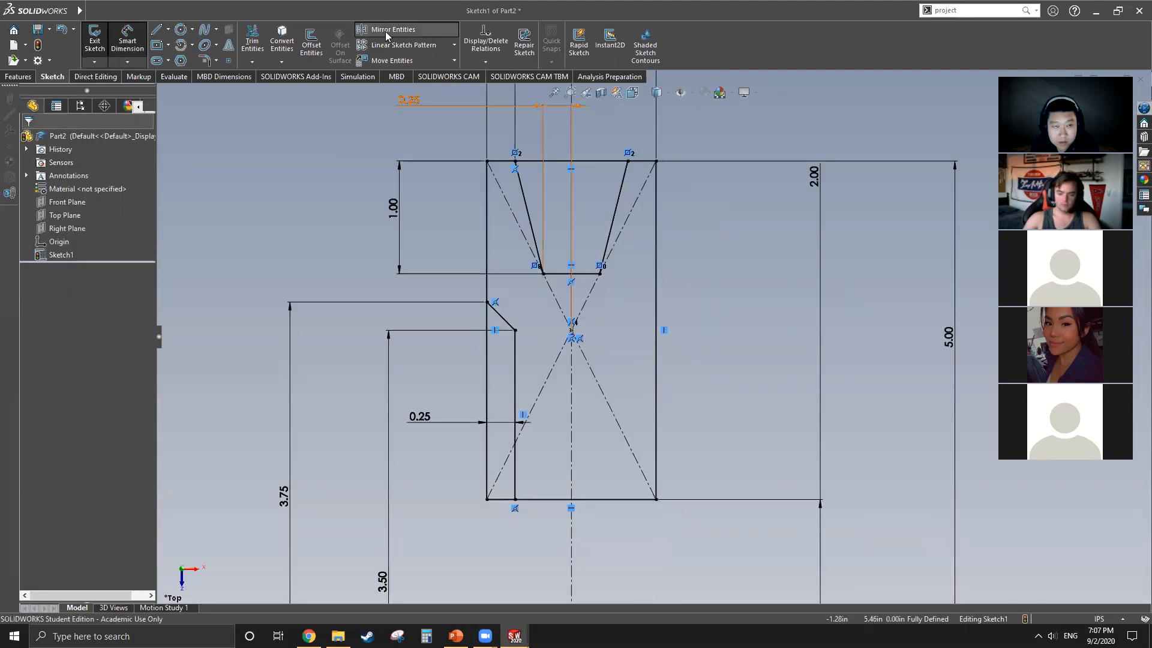
pyautogui.click(391, 29)
pyautogui.click(519, 378)
pyautogui.click(501, 316)
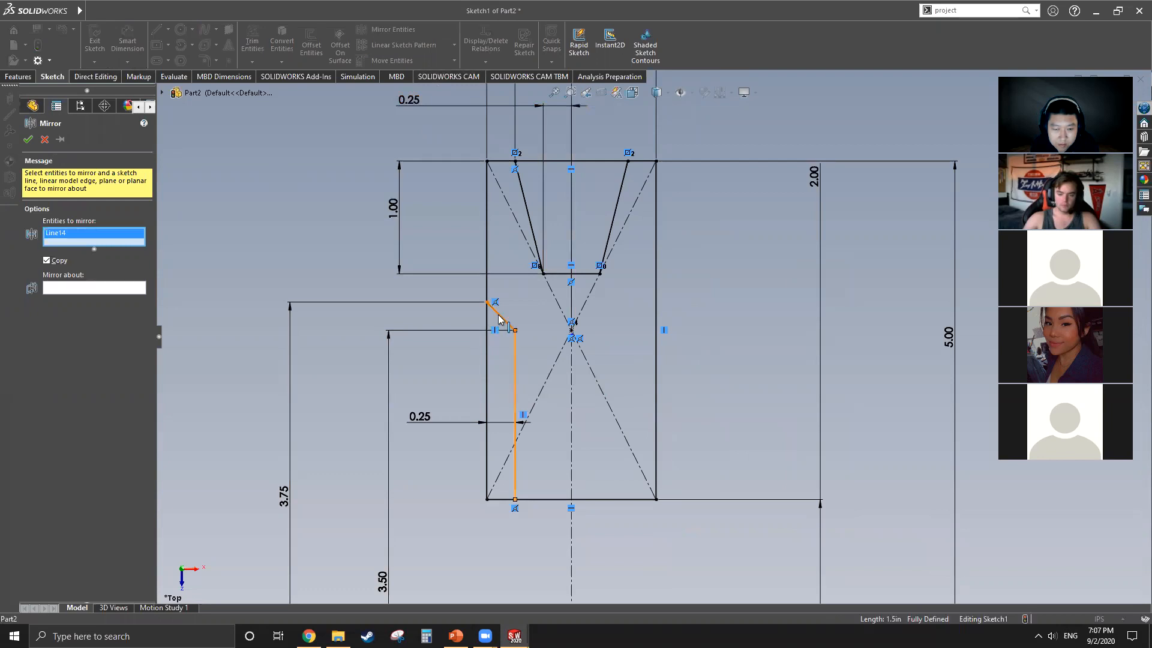
pyautogui.click(71, 303)
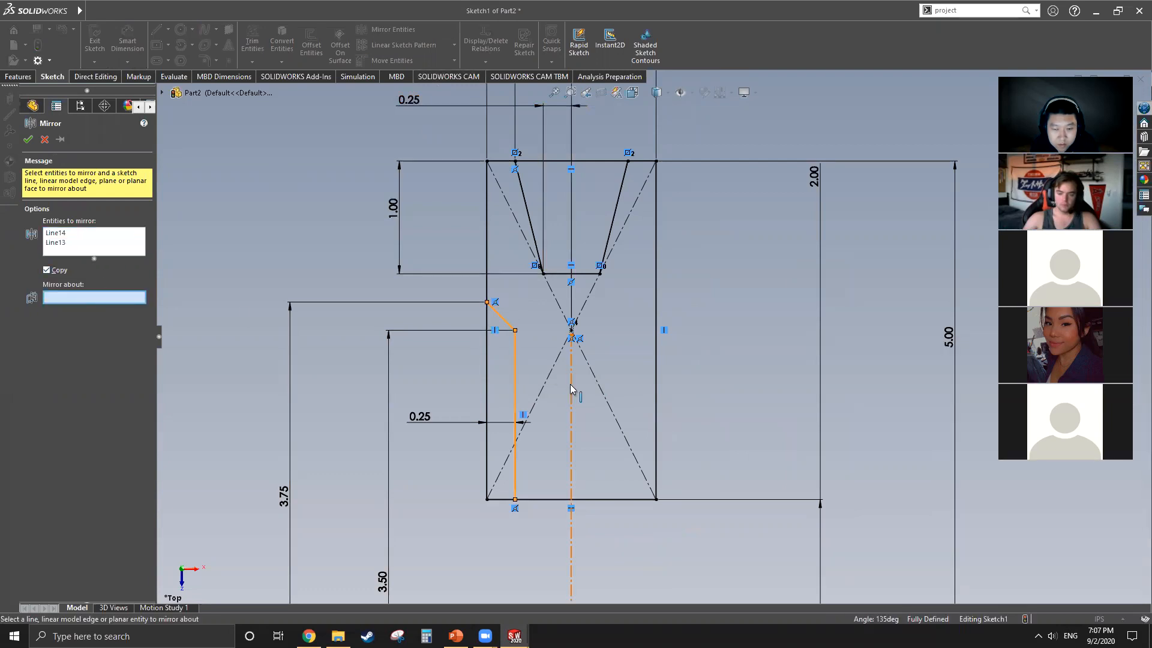
pyautogui.click(571, 379)
pyautogui.click(28, 139)
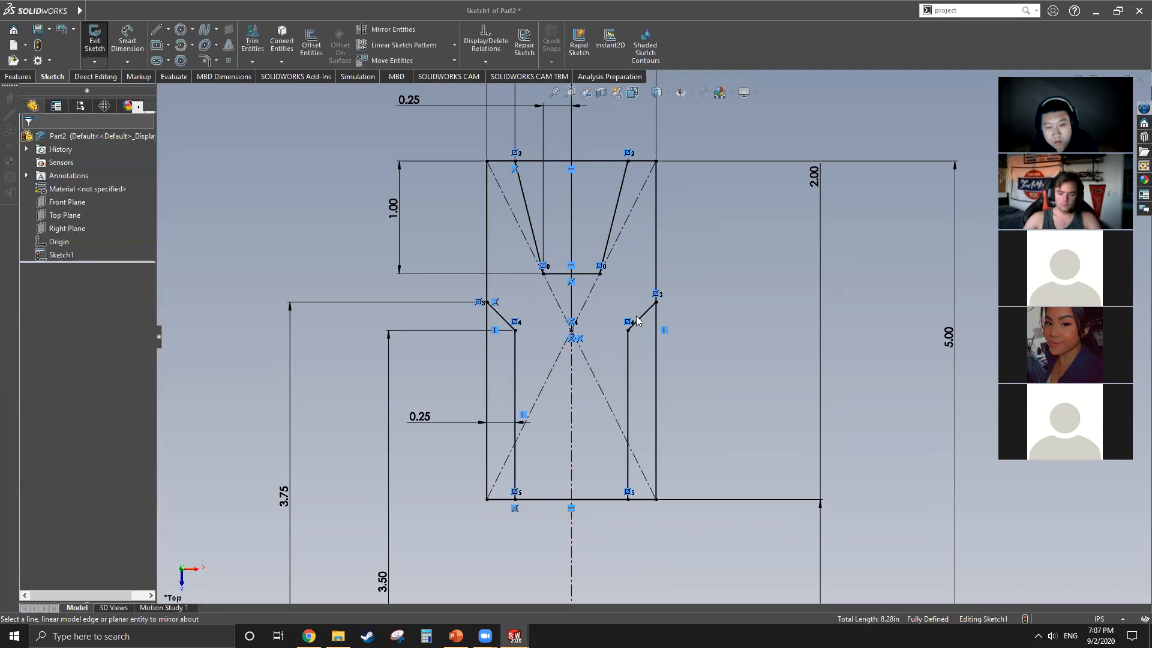
# Step: Power-trim away the part of the rectangle's upper edge that spans the groove opening
pyautogui.scroll(3, 661, 272)
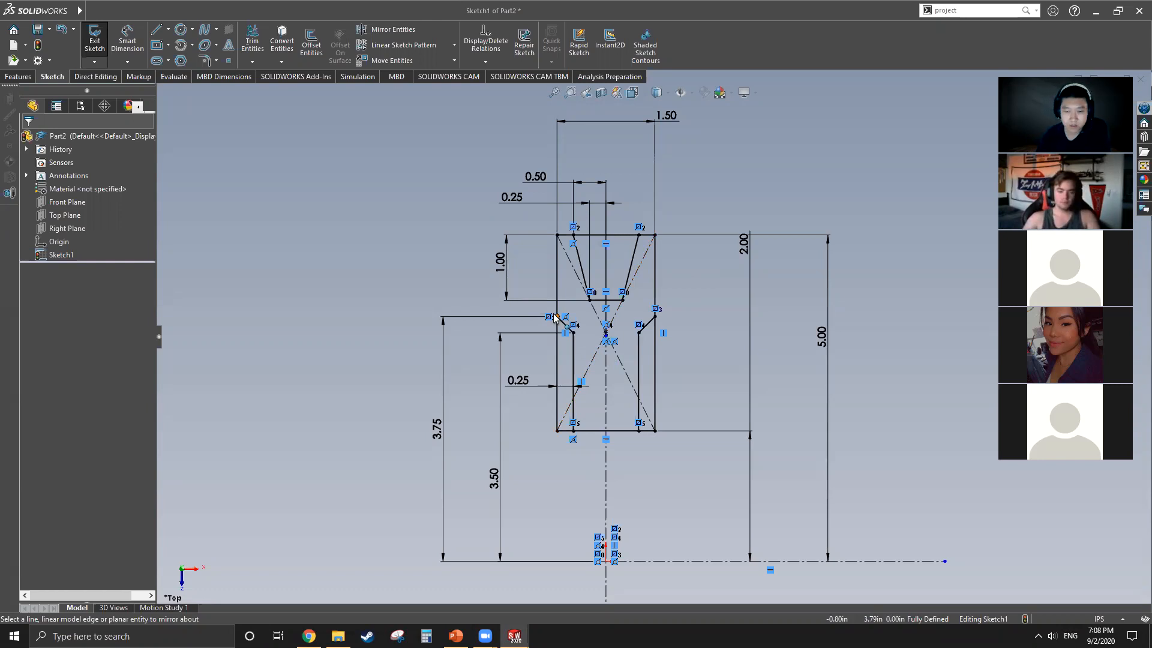
pyautogui.scroll(-3, 622, 261)
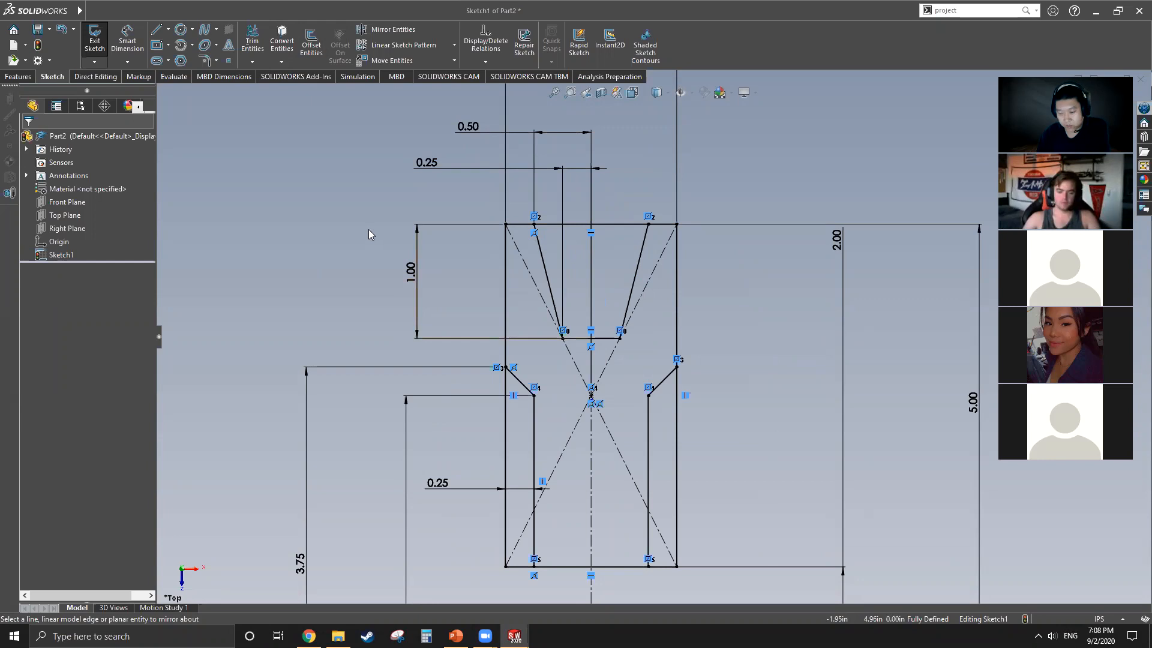
pyautogui.scroll(2, 327, 203)
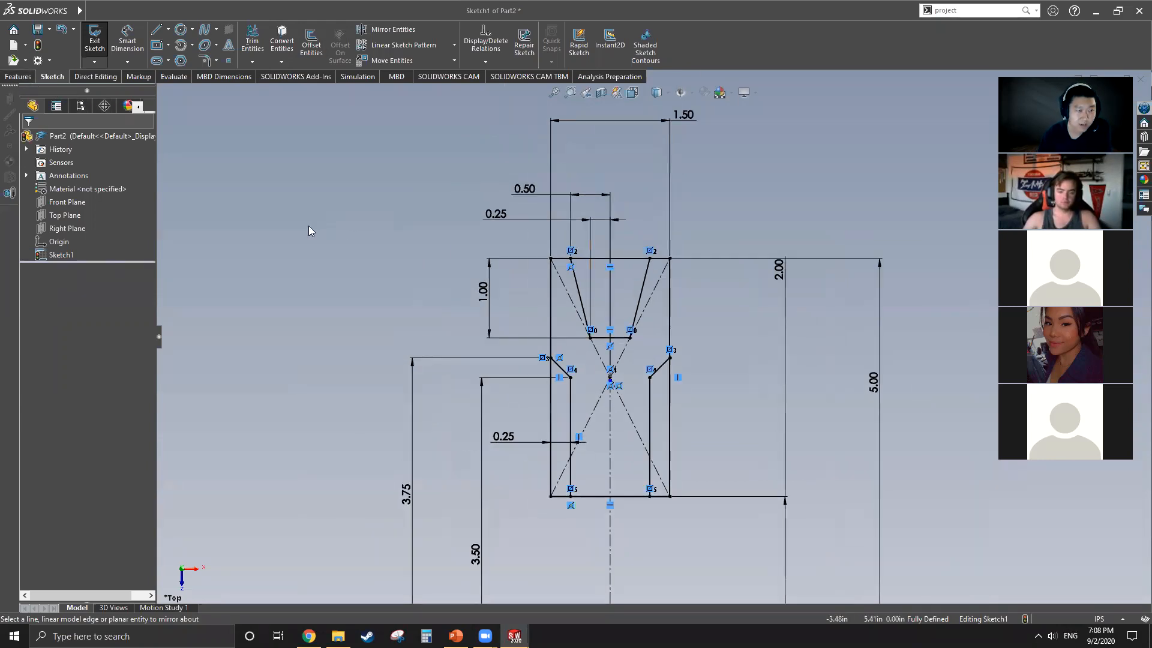
pyautogui.click(95, 77)
pyautogui.click(52, 76)
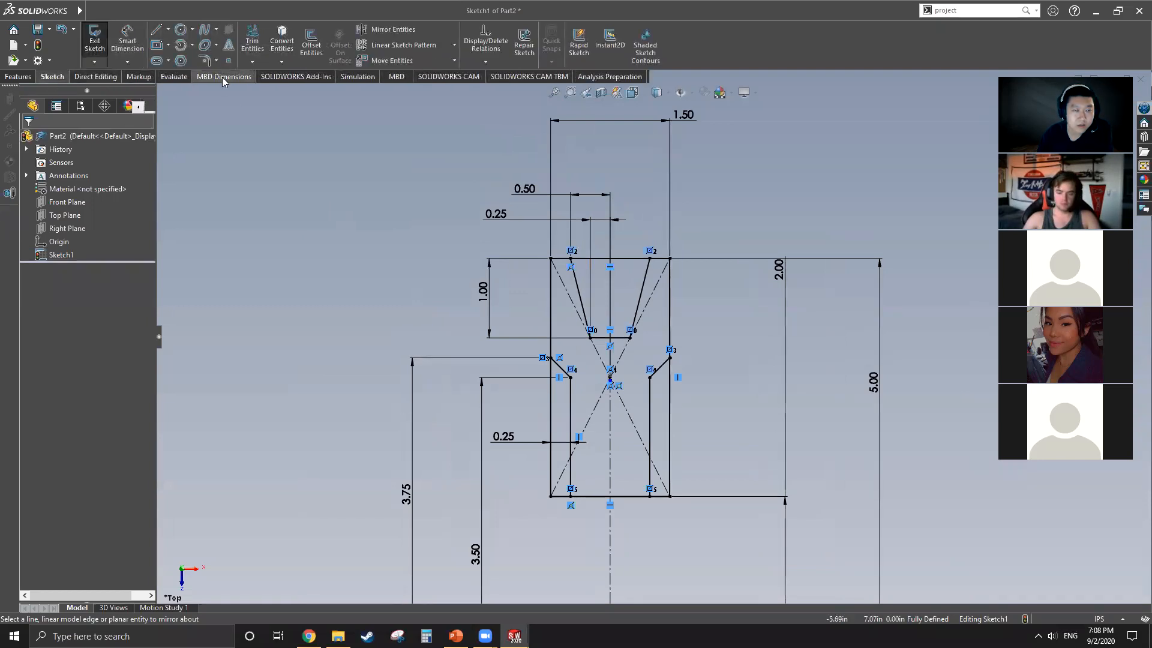
pyautogui.click(252, 41)
pyautogui.scroll(-4, 655, 282)
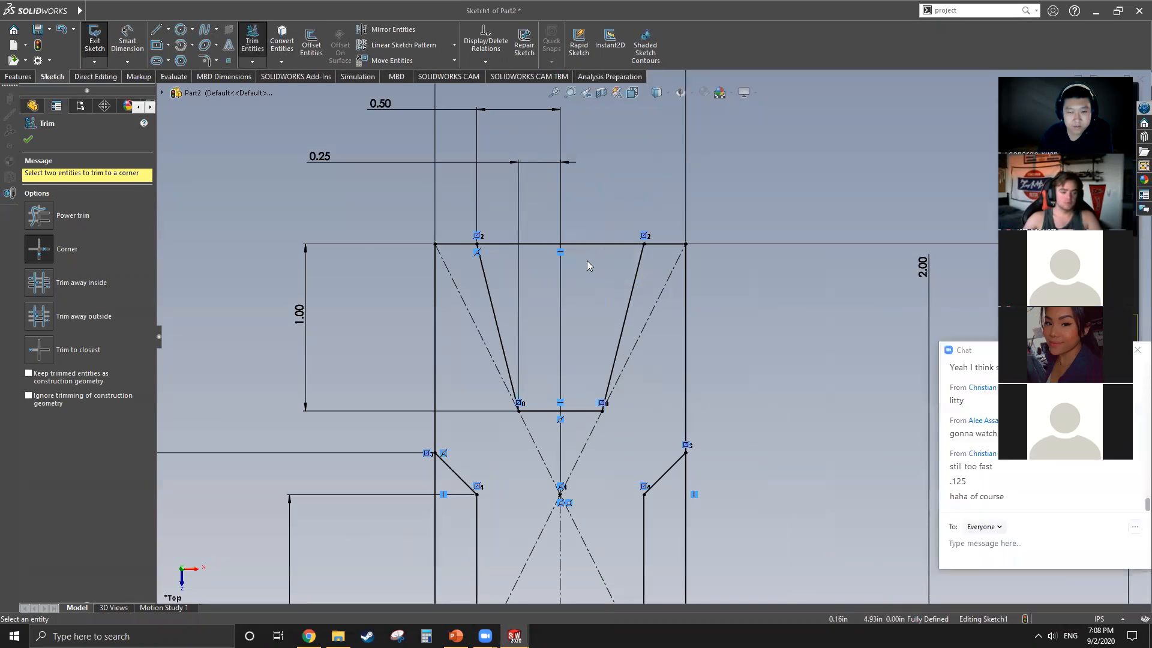
pyautogui.click(72, 211)
pyautogui.moveTo(600, 205); pyautogui.dragTo(592, 265)
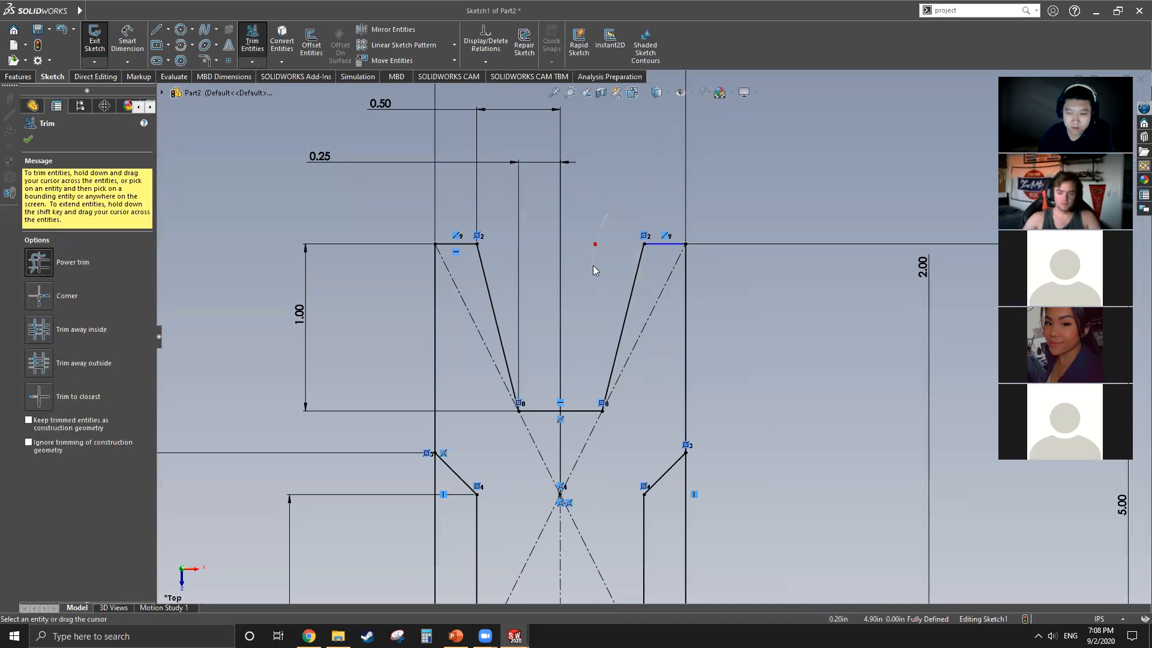
# Step: Power-trim away the rectangle's outer side segments and lower edge ends beside both recesses, leaving a single closed profile
pyautogui.scroll(5, 526, 191)
pyautogui.scroll(-3, 583, 536)
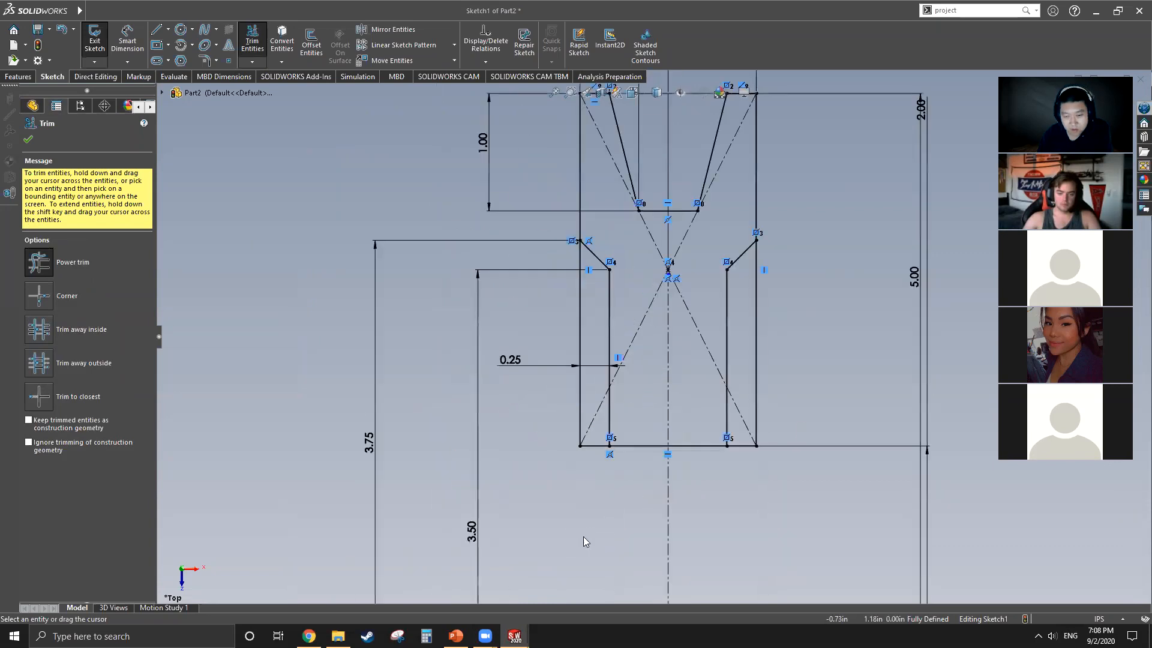
pyautogui.moveTo(553, 339)
pyautogui.mouseDown()
pyautogui.moveTo(587, 342)
pyautogui.moveTo(591, 456)
pyautogui.moveTo(640, 500)
pyautogui.mouseUp()
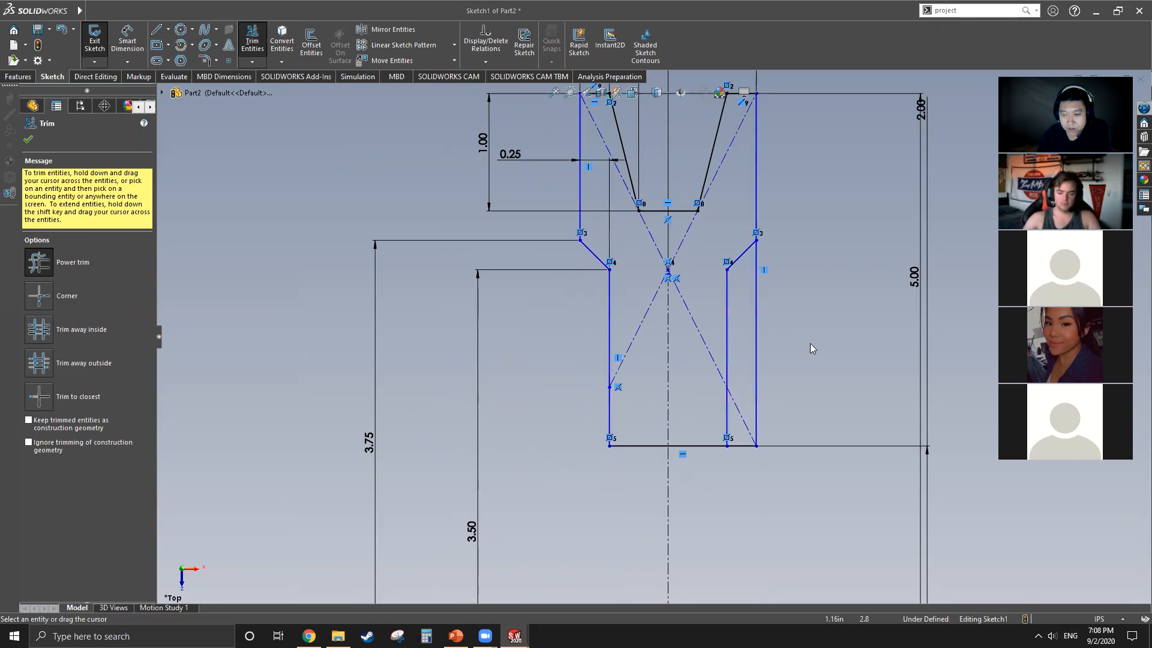
pyautogui.moveTo(814, 300); pyautogui.dragTo(746, 305)
pyautogui.moveTo(750, 390); pyautogui.dragTo(739, 458)
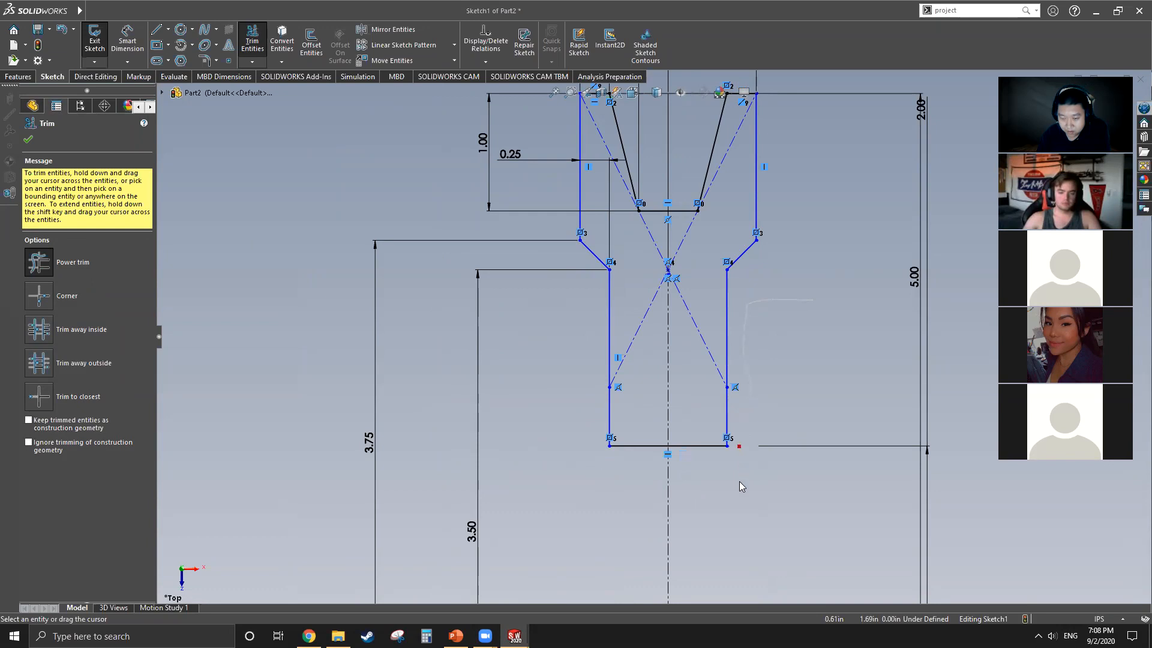
pyautogui.scroll(5, 528, 282)
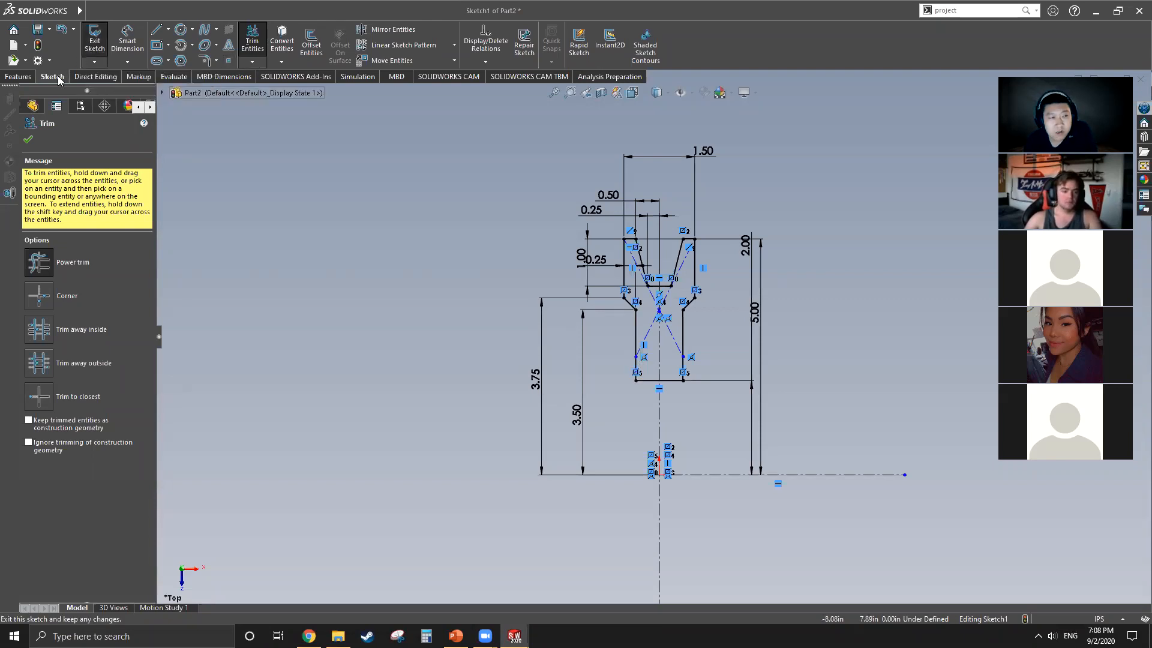
pyautogui.click(28, 139)
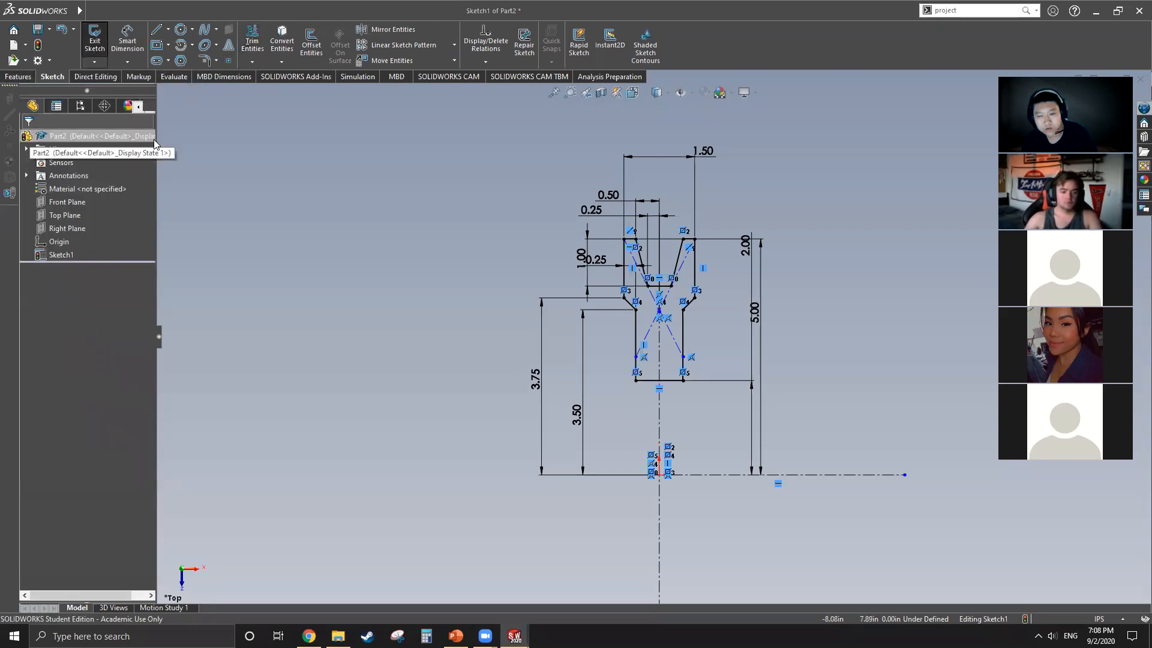
# Step: Revolve the closed profile 360 degrees about the horizontal centerline to form the solid pulley
pyautogui.click(18, 77)
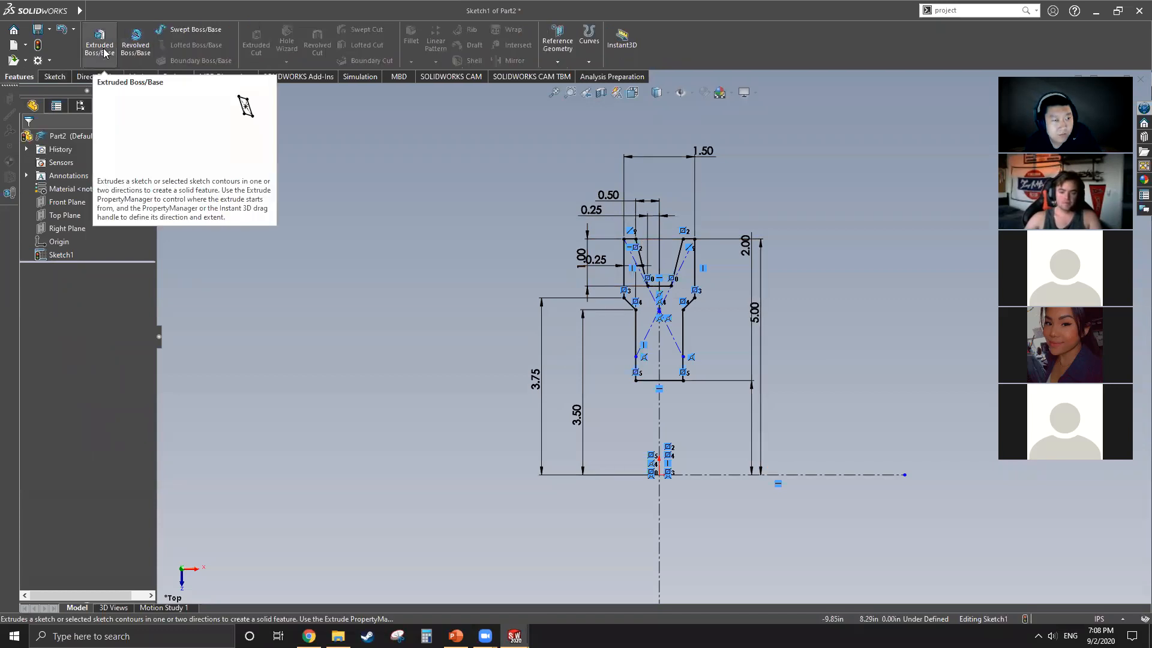
pyautogui.click(135, 44)
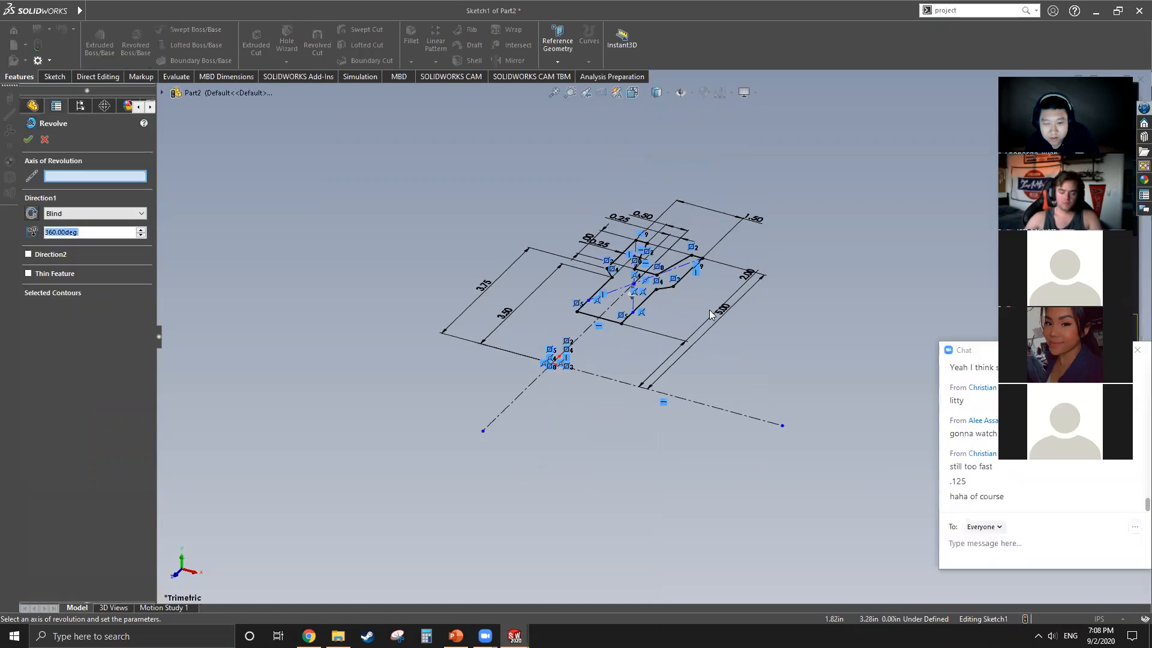
pyautogui.click(701, 406)
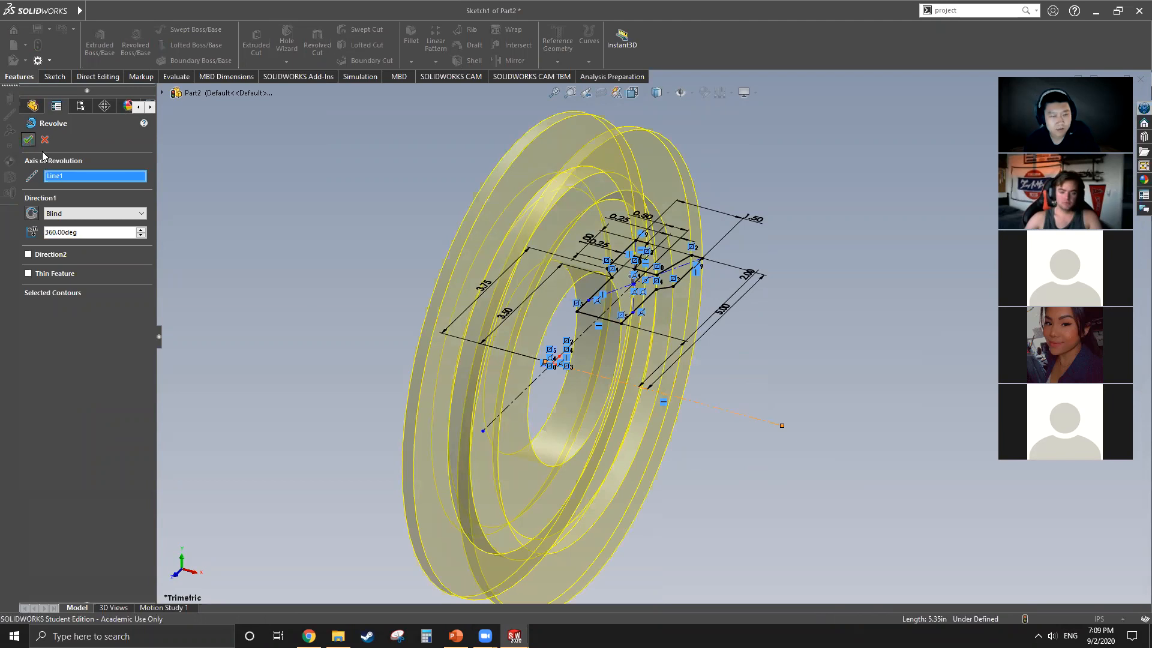
pyautogui.click(28, 139)
pyautogui.scroll(3, 661, 342)
pyautogui.moveTo(702, 334); pyautogui.dragTo(426, 367, button='middle')
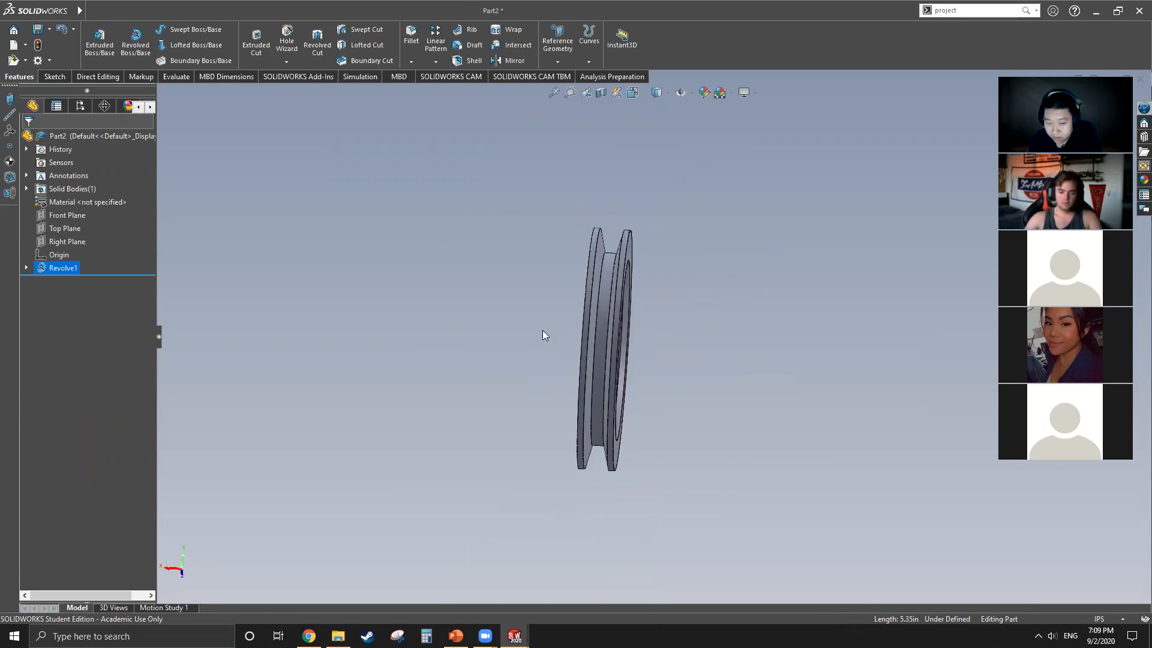
pyautogui.moveTo(664, 337); pyautogui.dragTo(504, 310, button='middle')
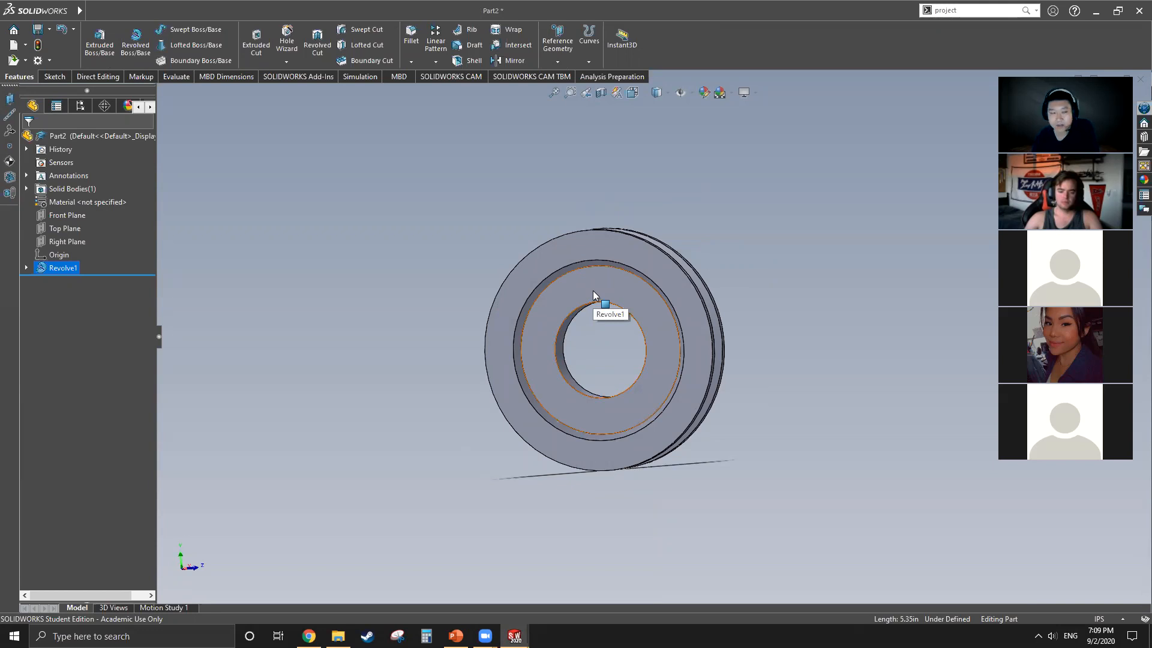
# Step: Switch to Part1 and set the offset of the keyway's reference plane from the Top Plane to 2.75 in
pyautogui.moveTo(65, 12)
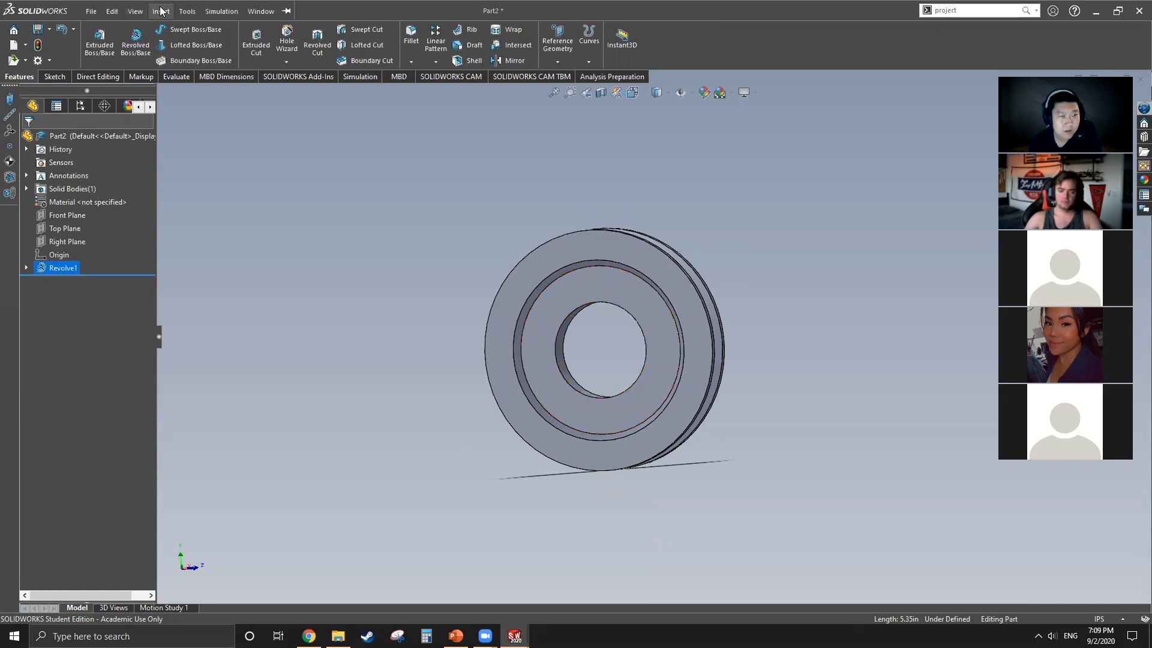
pyautogui.click(261, 11)
pyautogui.click(299, 163)
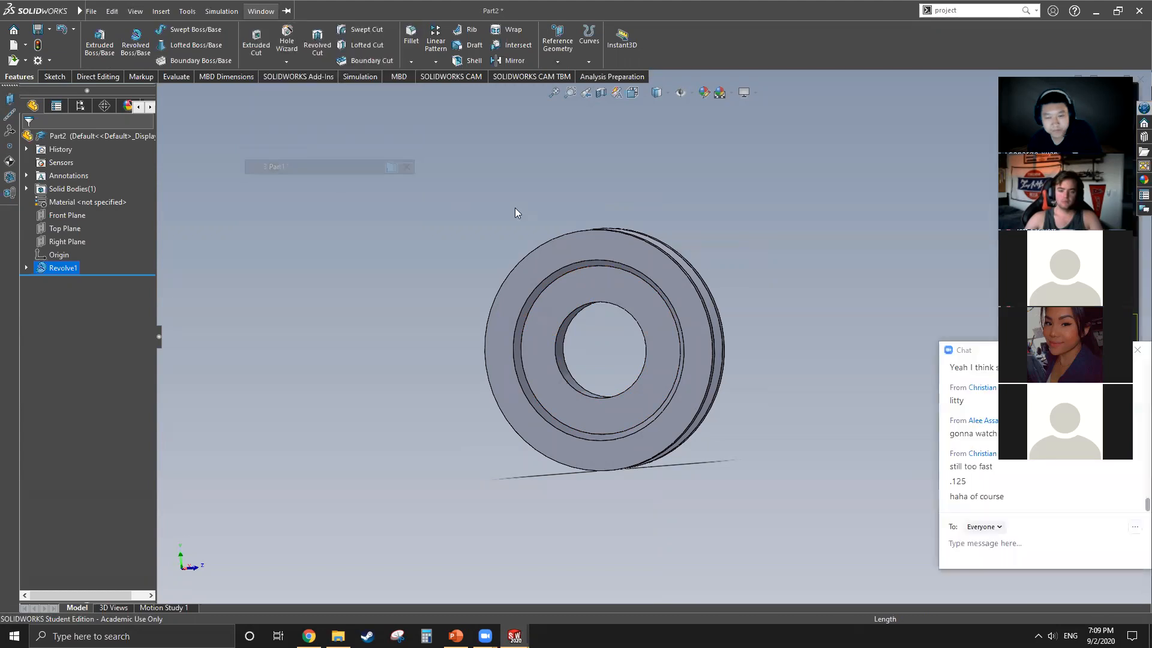
pyautogui.moveTo(572, 406); pyautogui.dragTo(711, 397, button='middle')
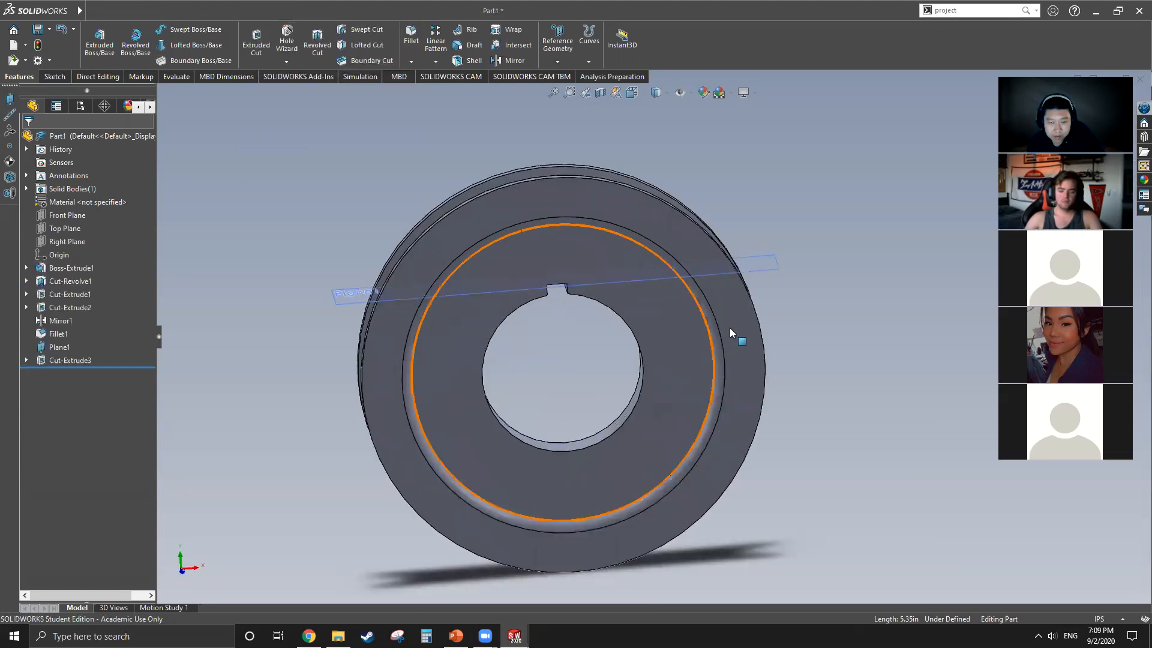
pyautogui.click(550, 291)
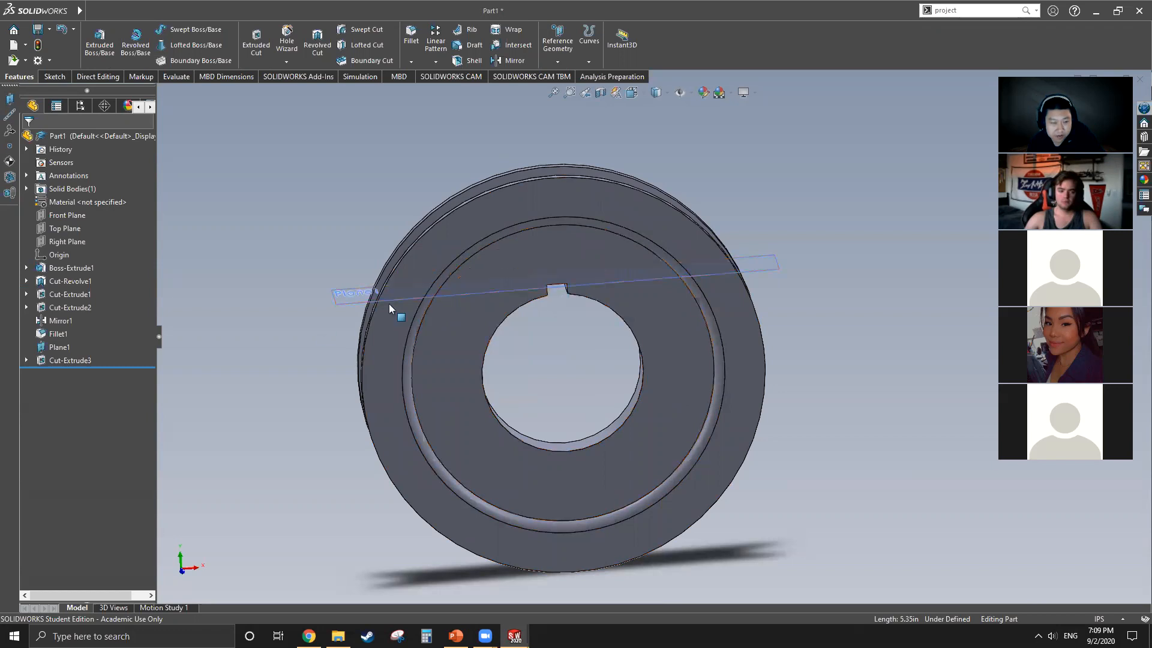
pyautogui.rightClick(354, 305)
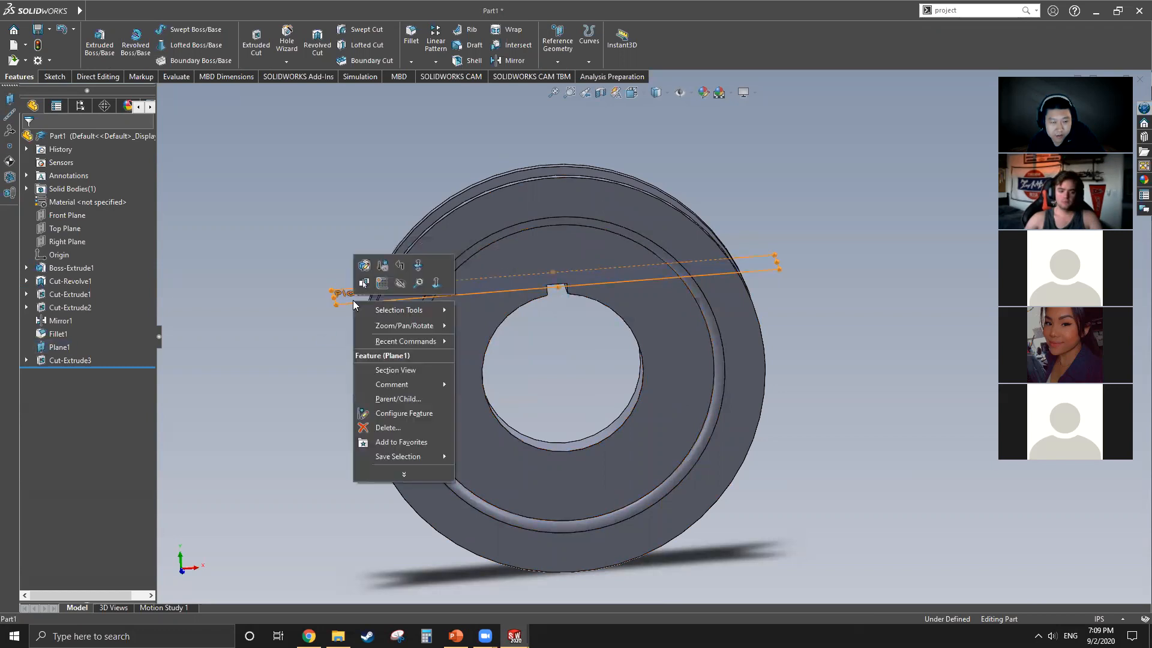
pyautogui.click(365, 268)
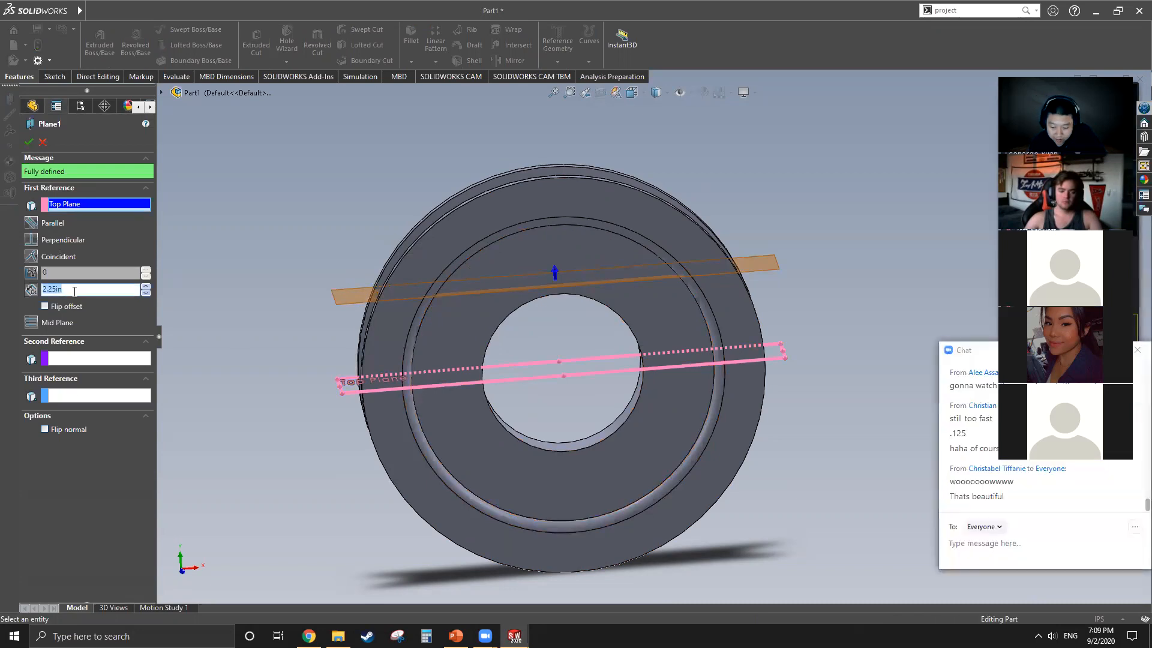
pyautogui.press('Return')
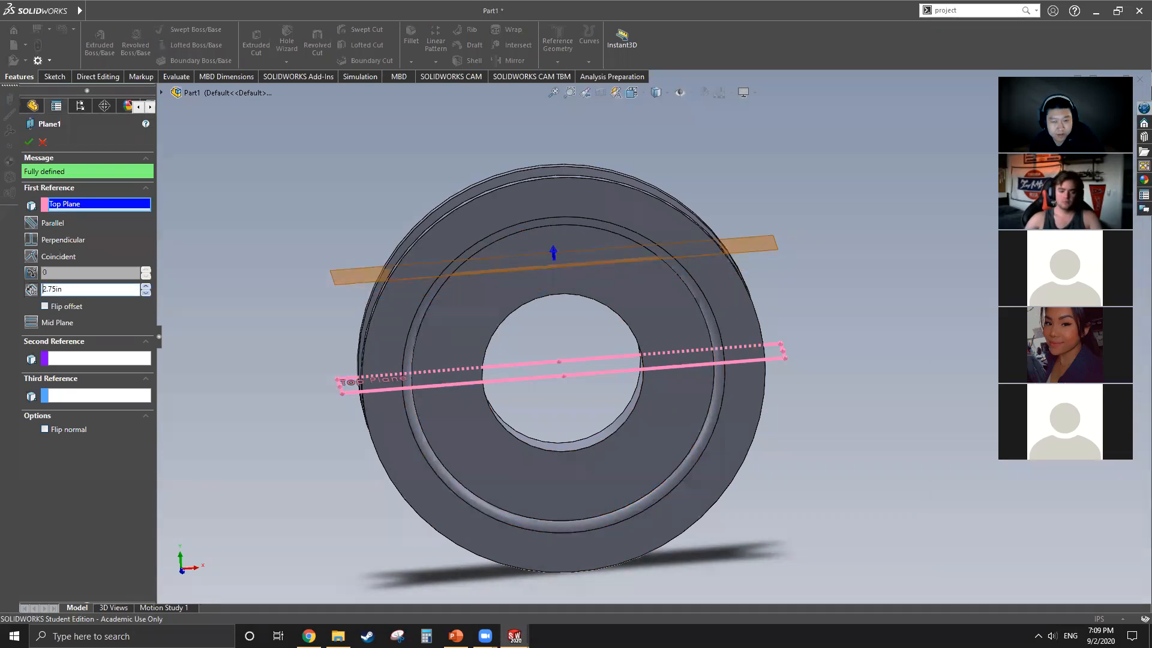
pyautogui.click(28, 143)
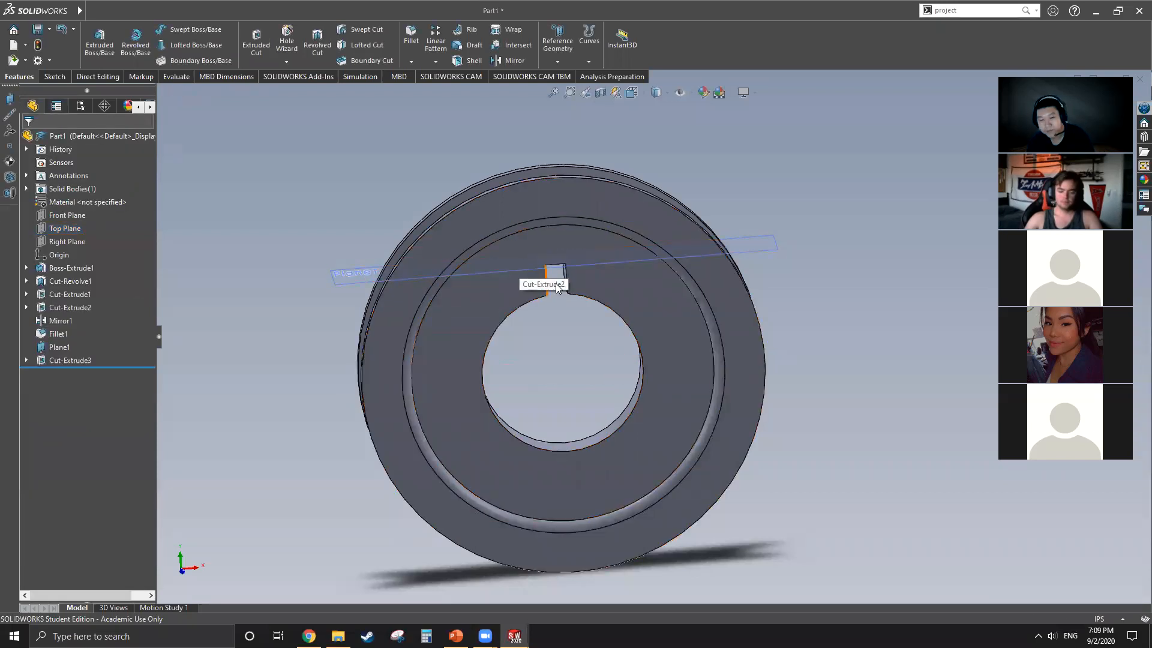
# Step: Examine the keyway slot above the bore from several angles, along with the reference plane that controls its height
pyautogui.moveTo(570, 329); pyautogui.dragTo(553, 294, button='middle')
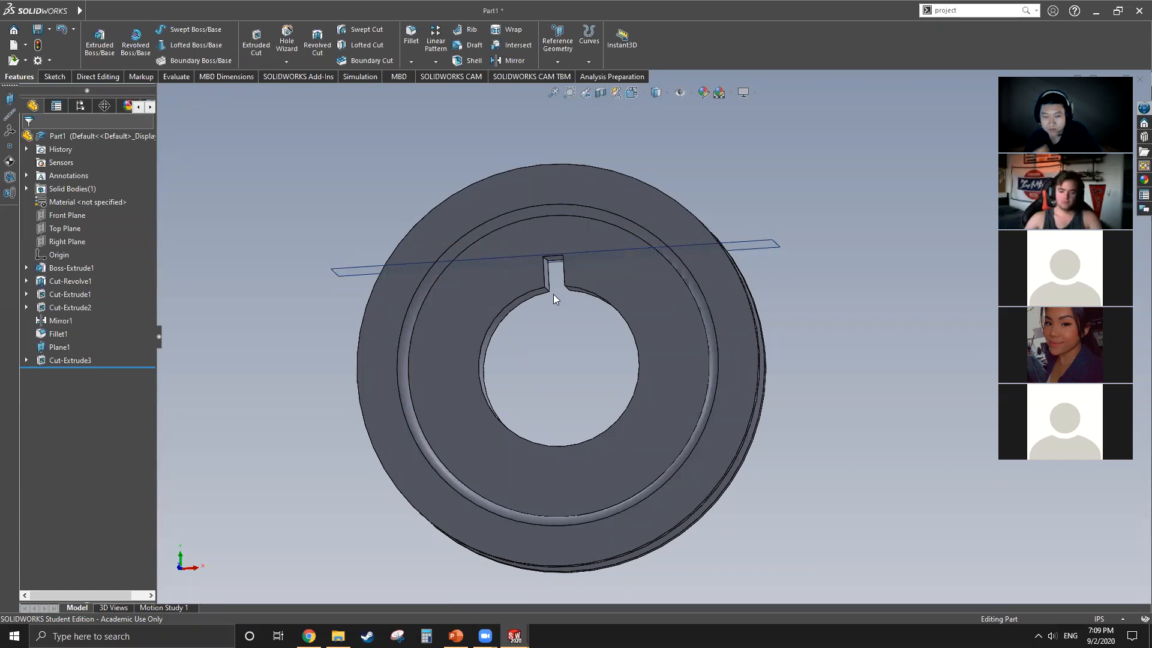
pyautogui.scroll(-4, 555, 231)
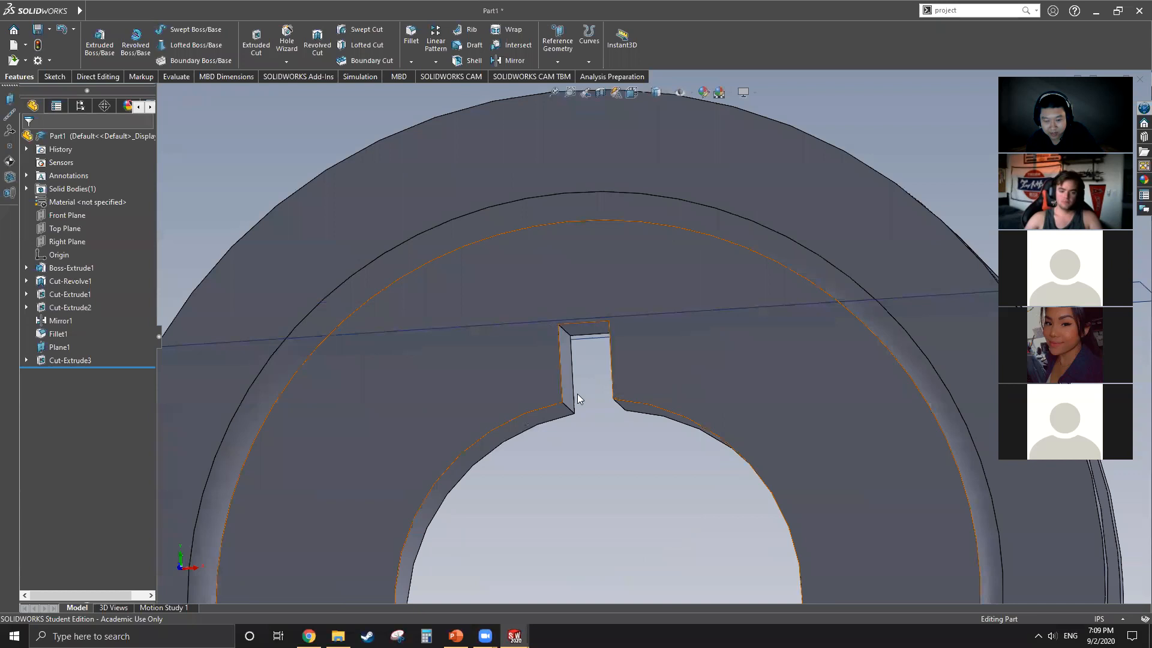
pyautogui.scroll(5, 558, 362)
pyautogui.moveTo(558, 362); pyautogui.dragTo(730, 452, button='middle')
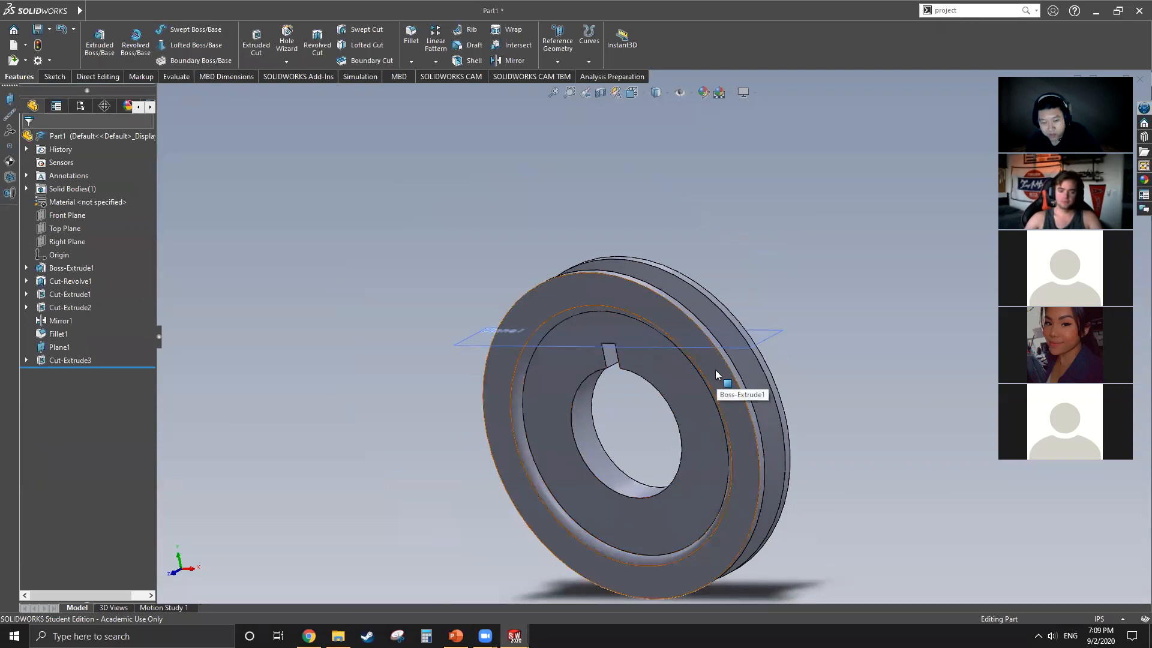
pyautogui.click(640, 348)
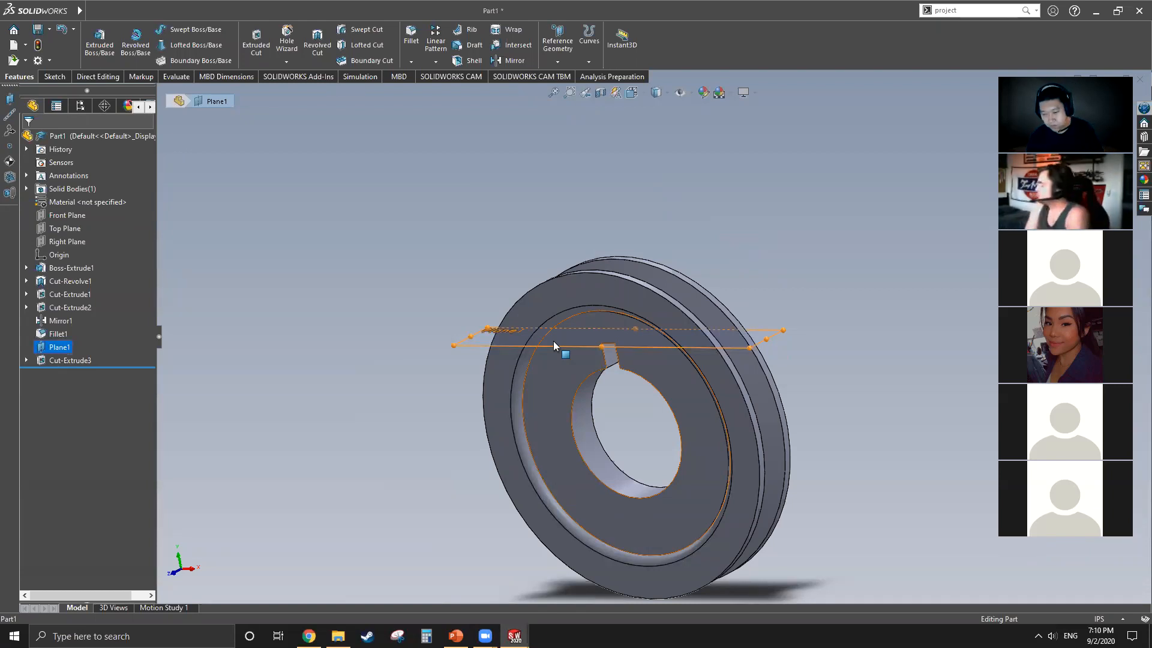
# Step: Switch back to the Part2 document with the revolved pulley
pyautogui.click(260, 11)
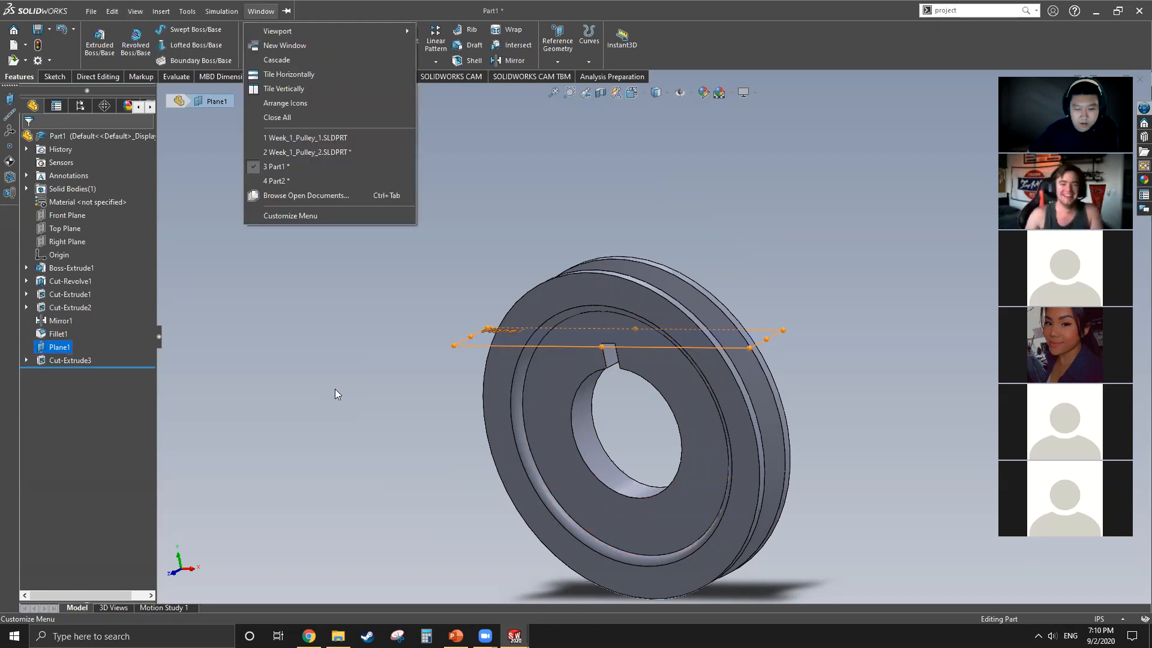
pyautogui.click(476, 345)
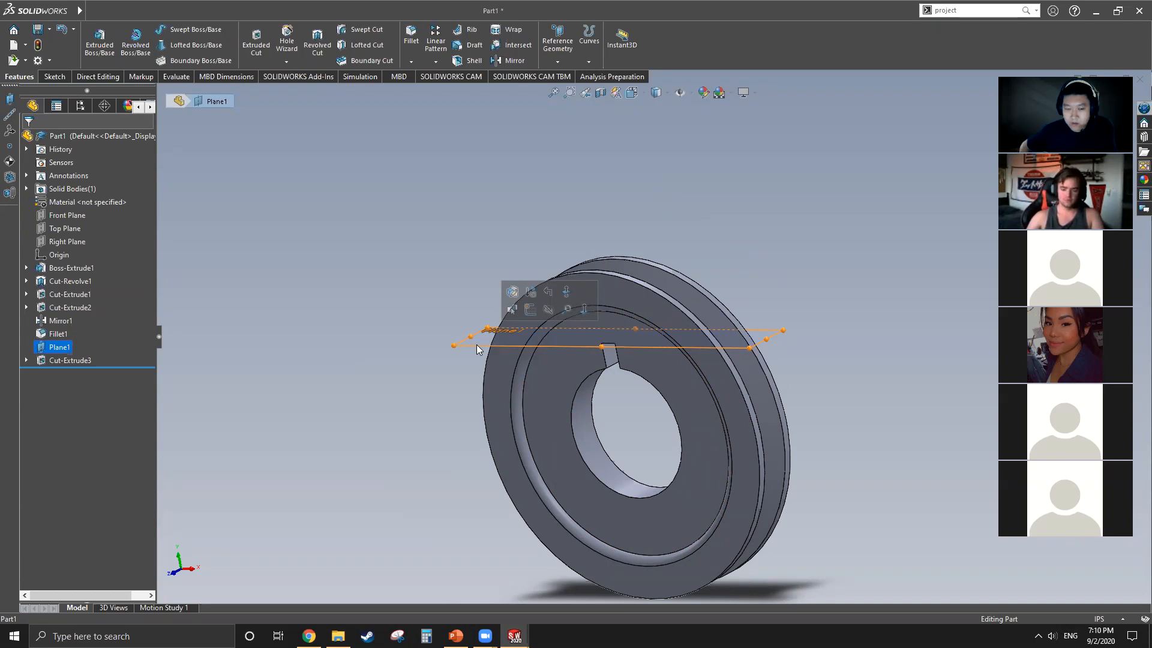
pyautogui.click(237, 12)
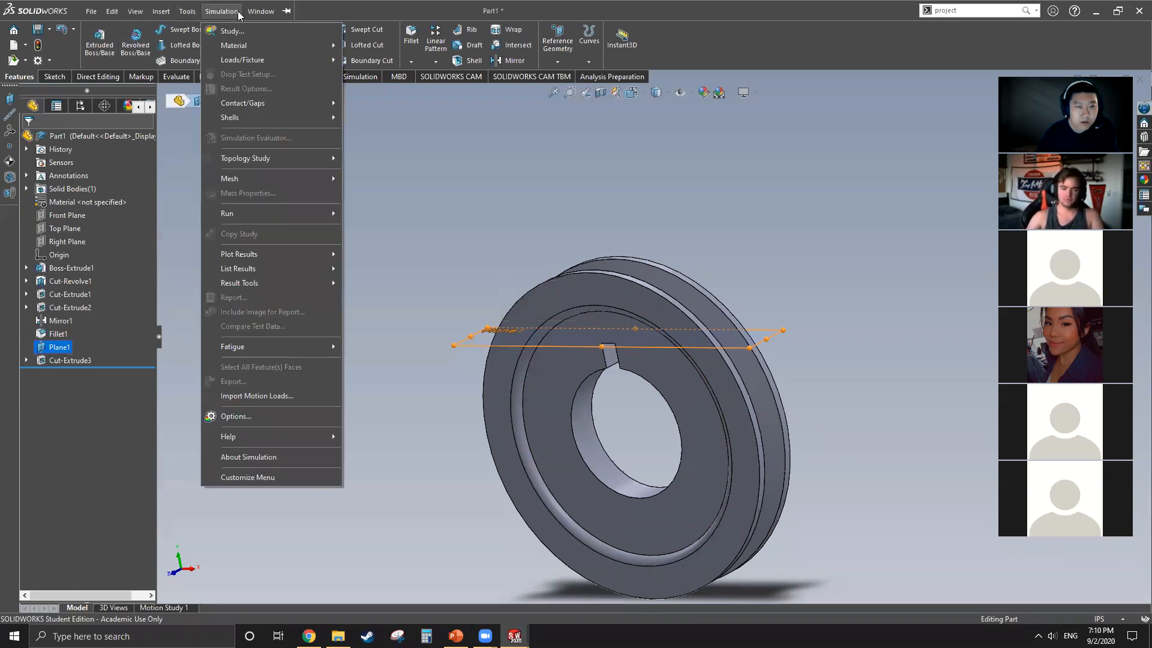
pyautogui.moveTo(261, 11)
pyautogui.click(282, 180)
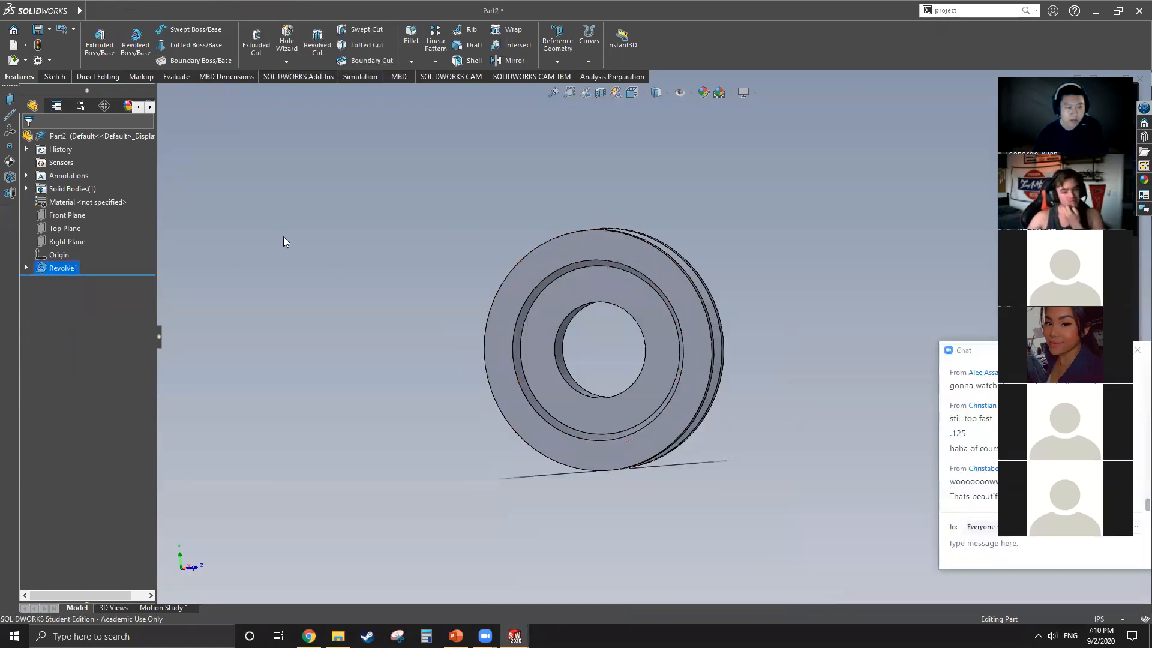
pyautogui.click(78, 226)
pyautogui.moveTo(648, 379); pyautogui.dragTo(672, 375, button='middle')
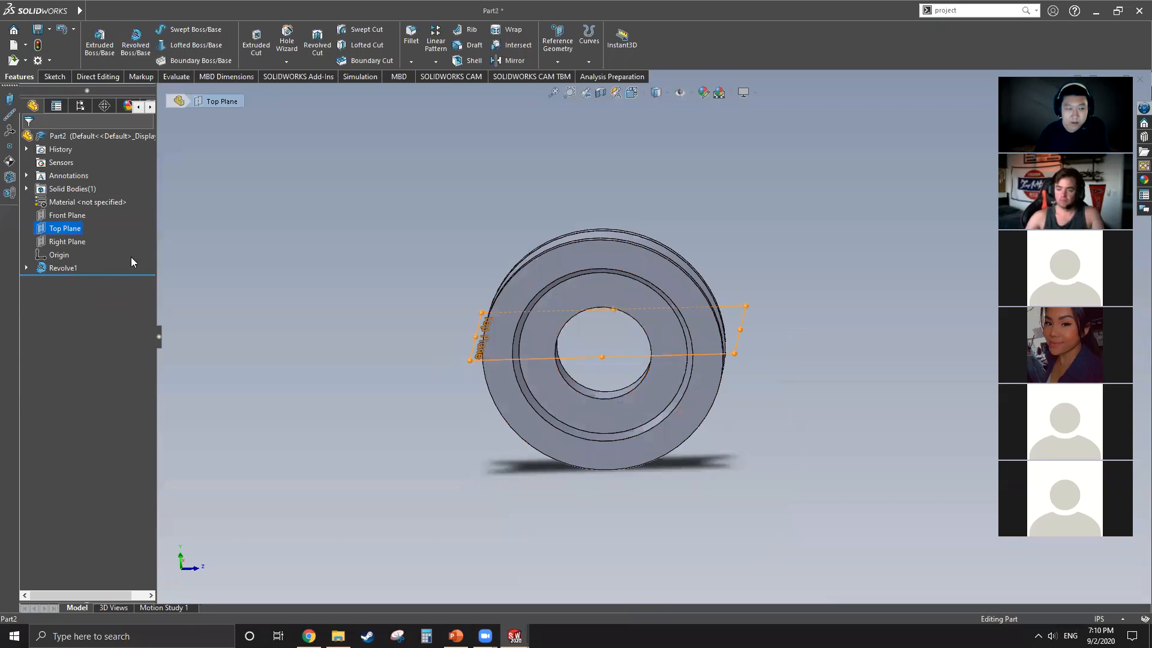
pyautogui.click(9, 99)
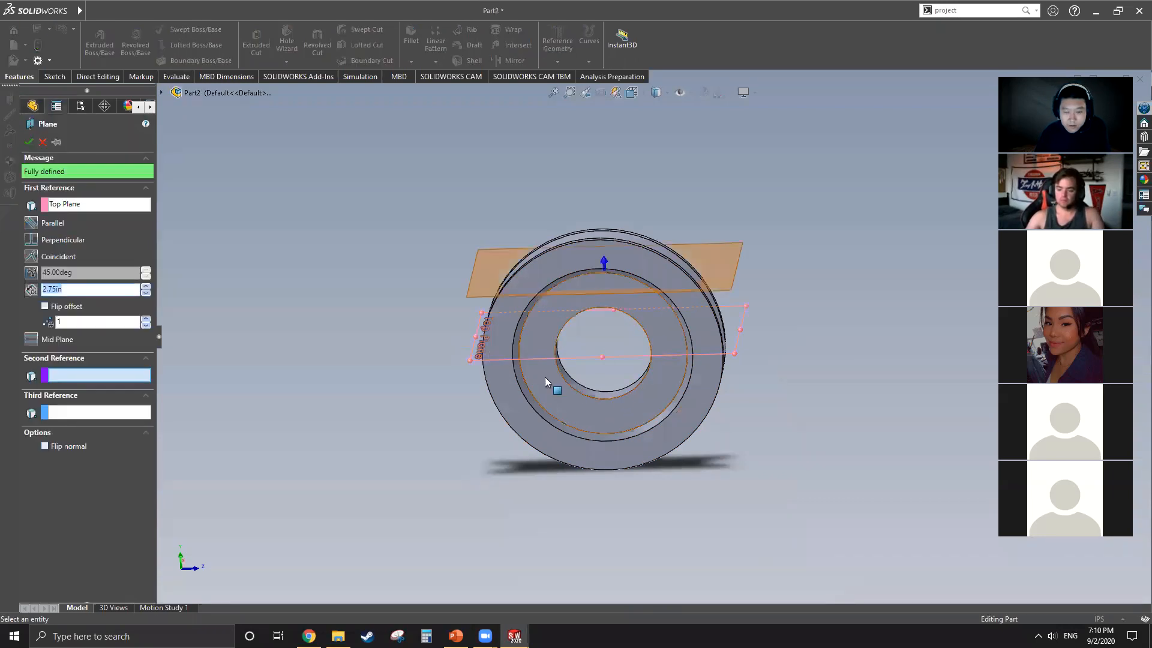
pyautogui.click(606, 267)
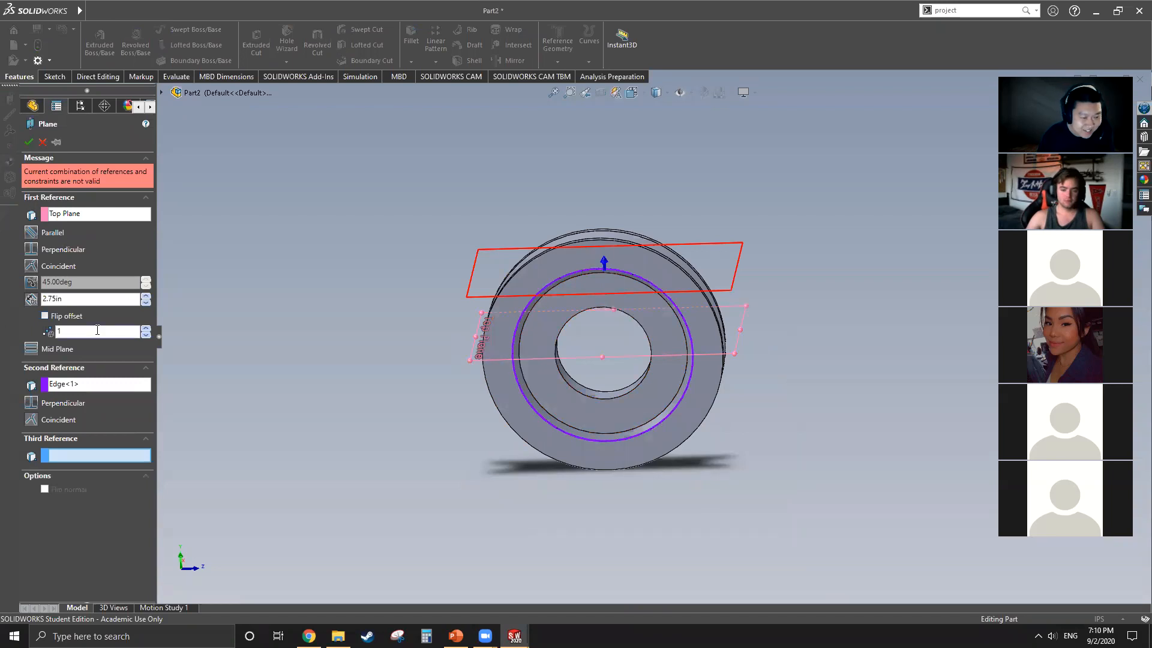
pyautogui.click(93, 385)
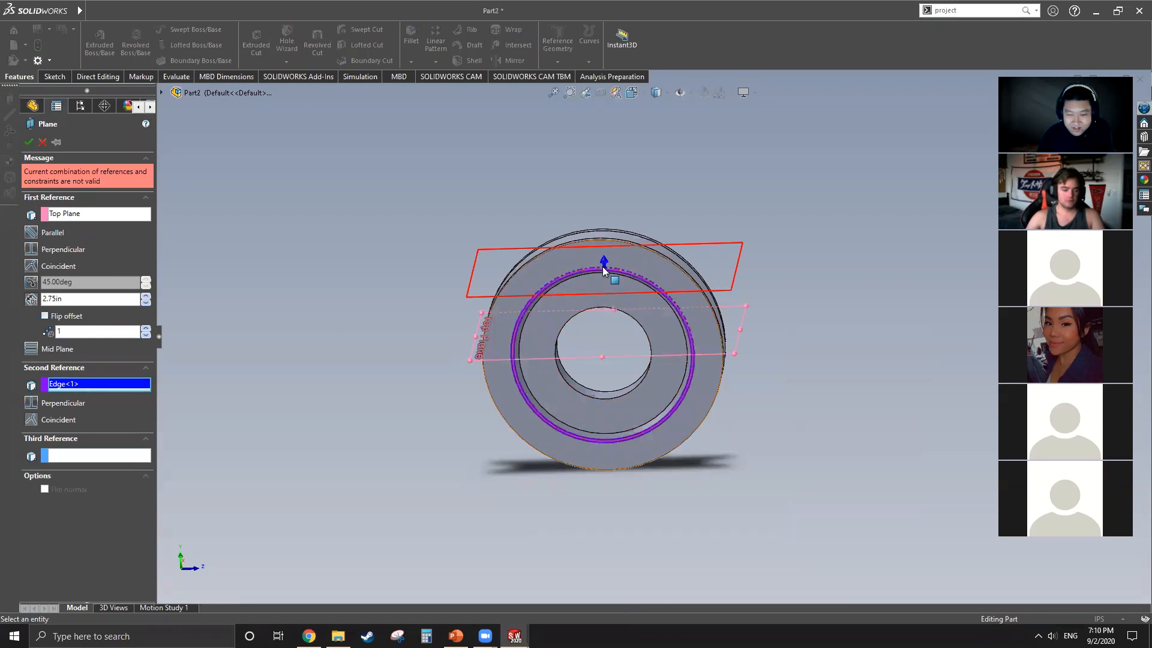
pyautogui.scroll(-5, 604, 264)
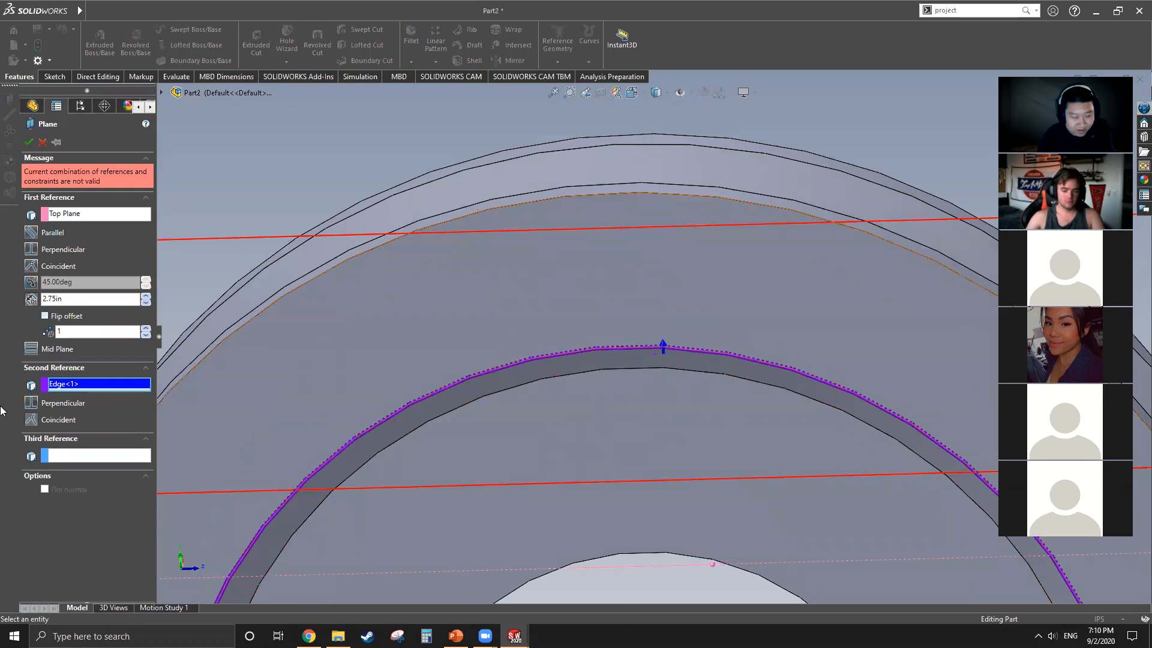
pyautogui.rightClick(83, 385)
pyautogui.click(106, 393)
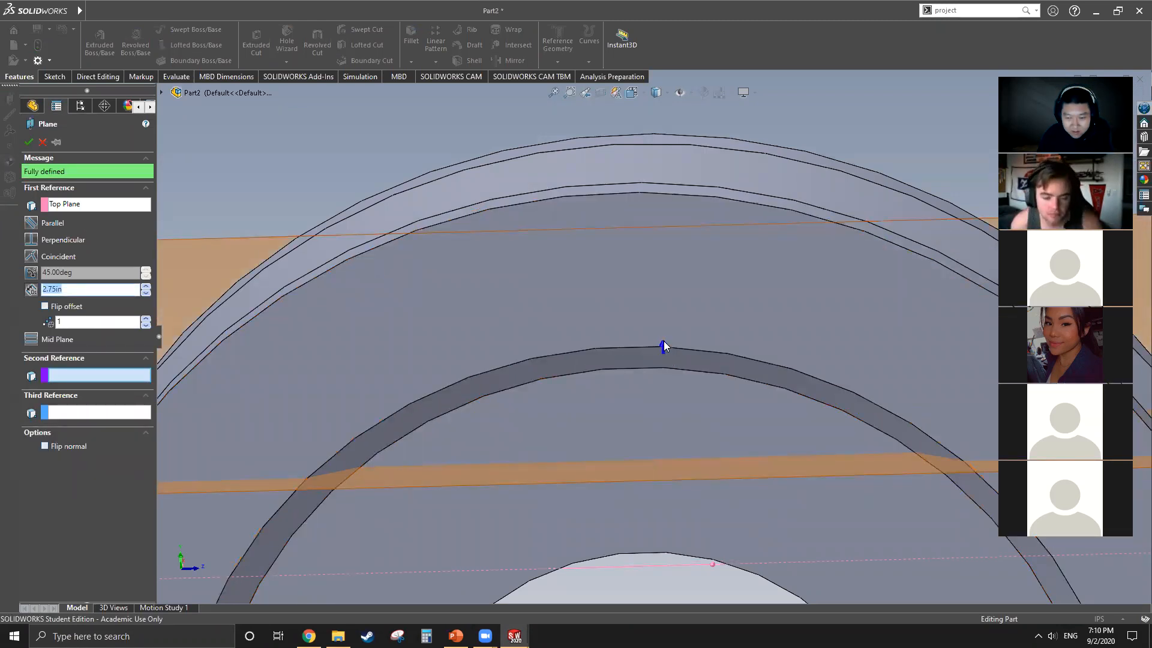
pyautogui.scroll(-5, 664, 342)
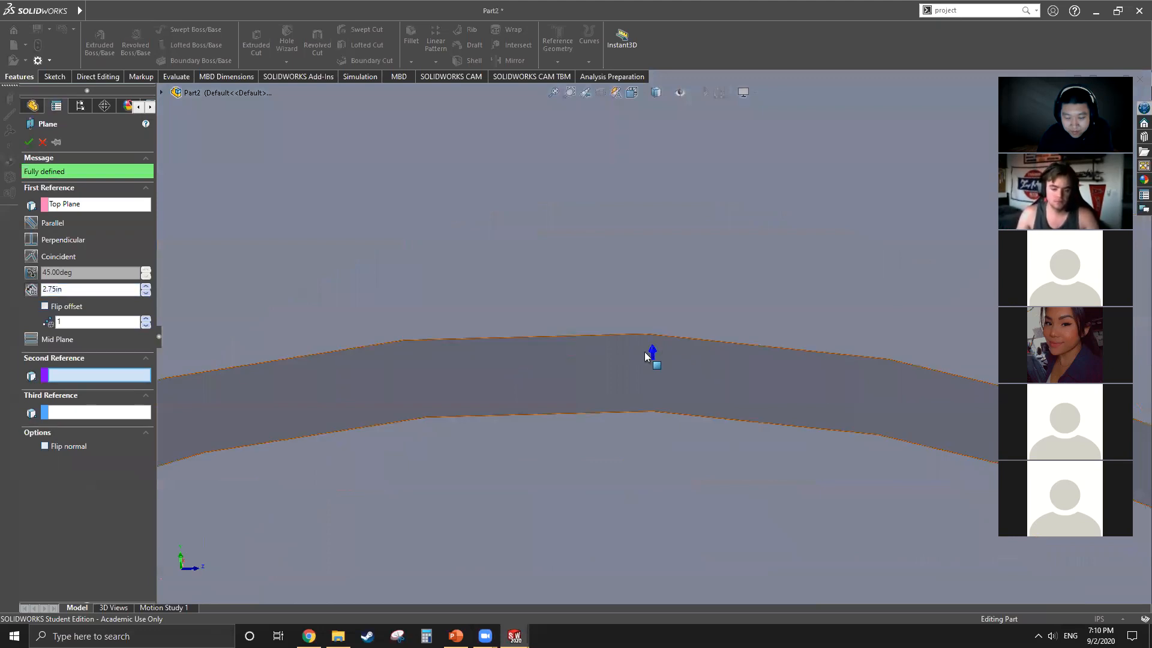
pyautogui.scroll(5, 586, 300)
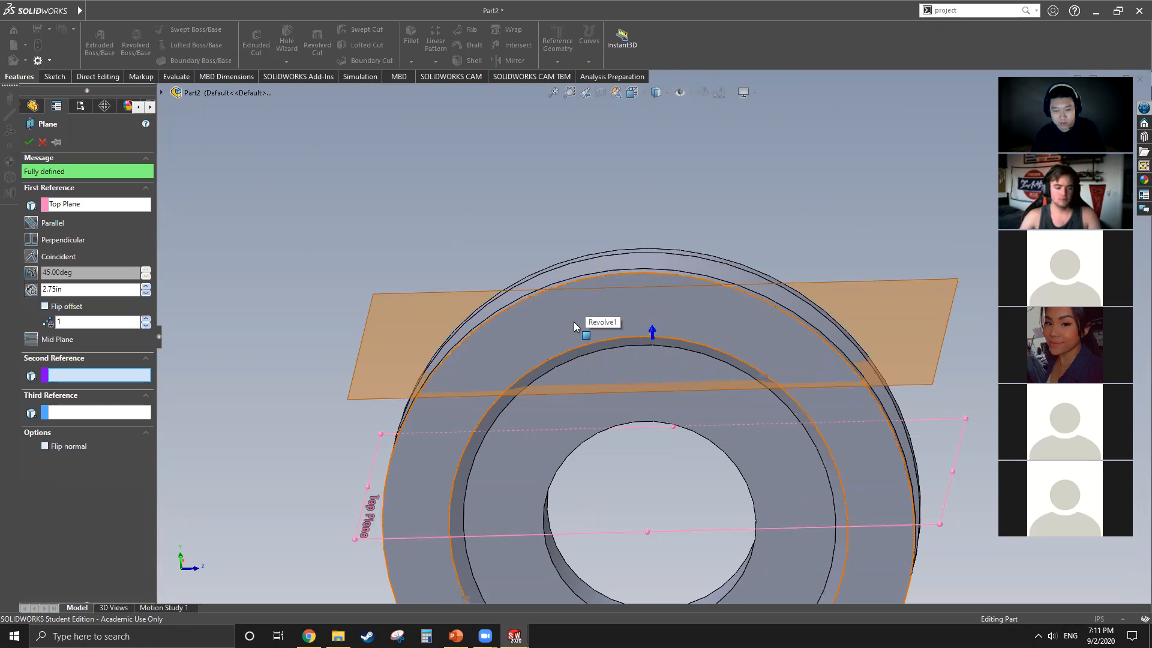
pyautogui.click(42, 143)
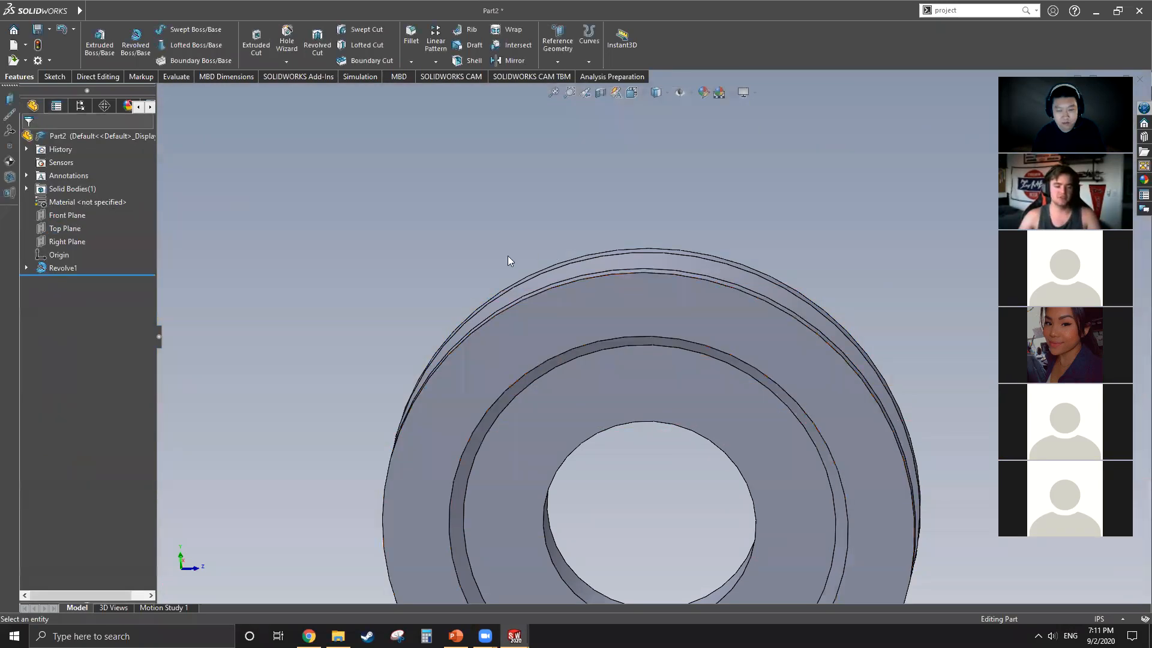
# Step: Create a reference plane offset 2.25 in above the Top Plane, just over the pulley's bore
pyautogui.scroll(5, 485, 302)
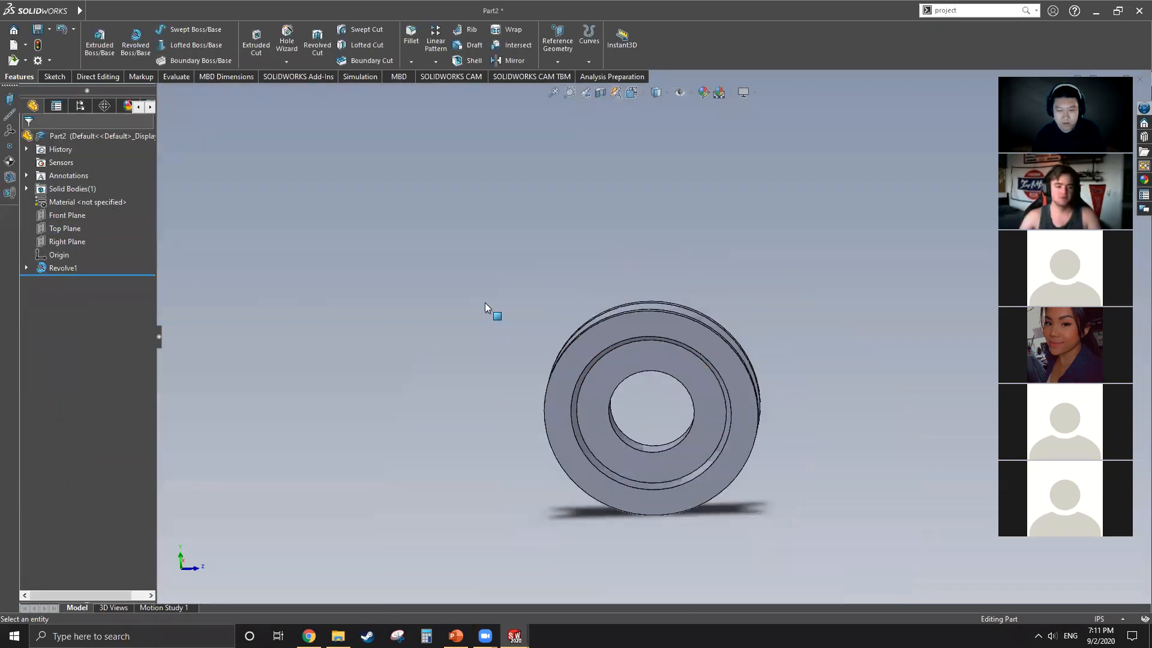
pyautogui.click(66, 231)
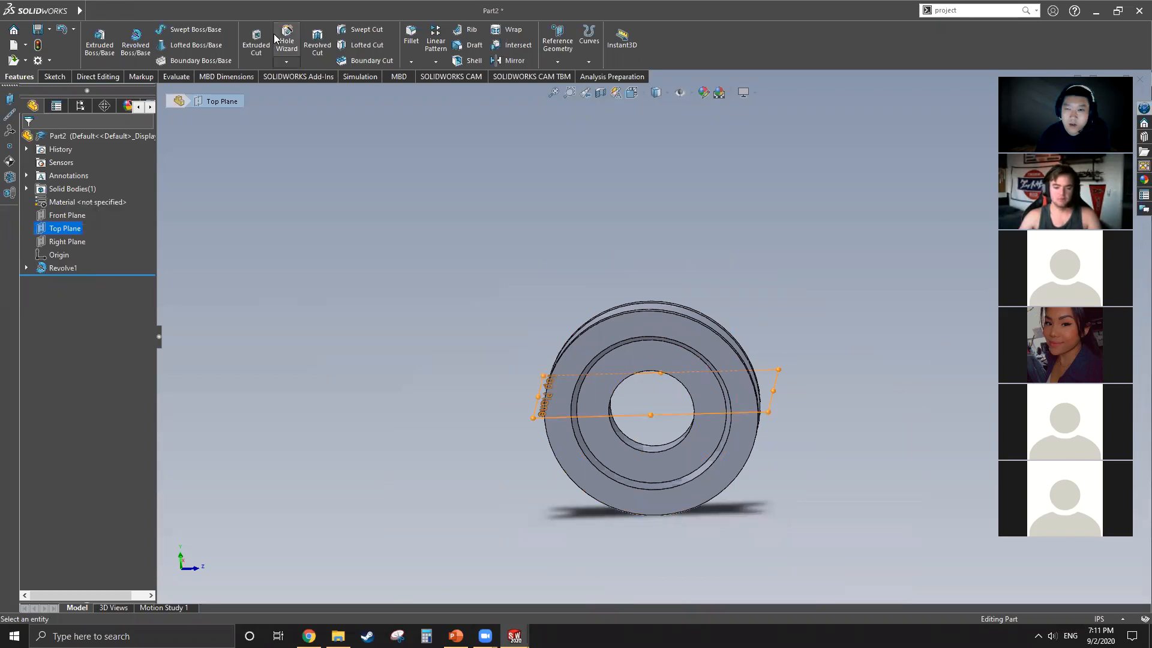
pyautogui.click(92, 12)
pyautogui.click(92, 14)
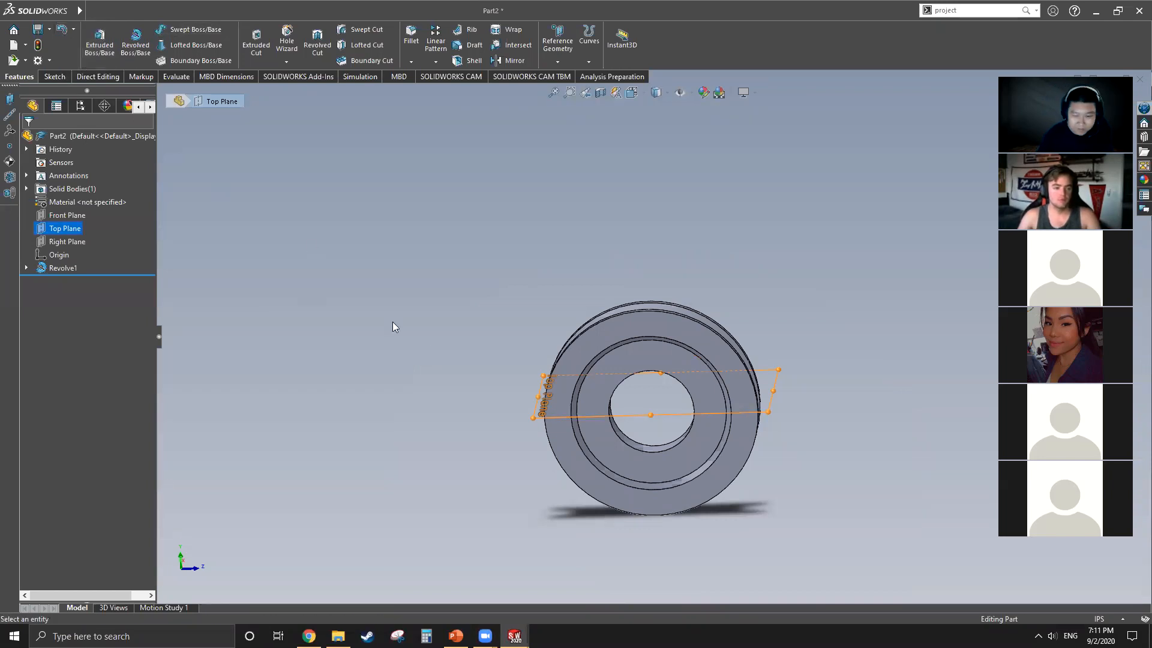
pyautogui.click(9, 99)
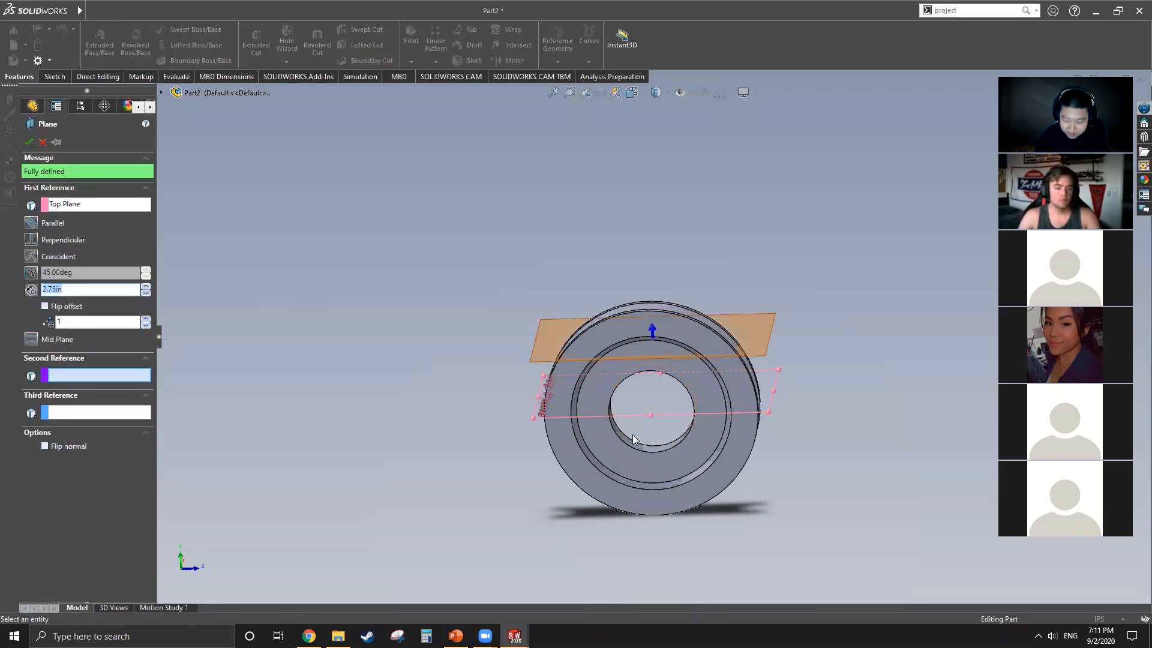
pyautogui.write('2.25')
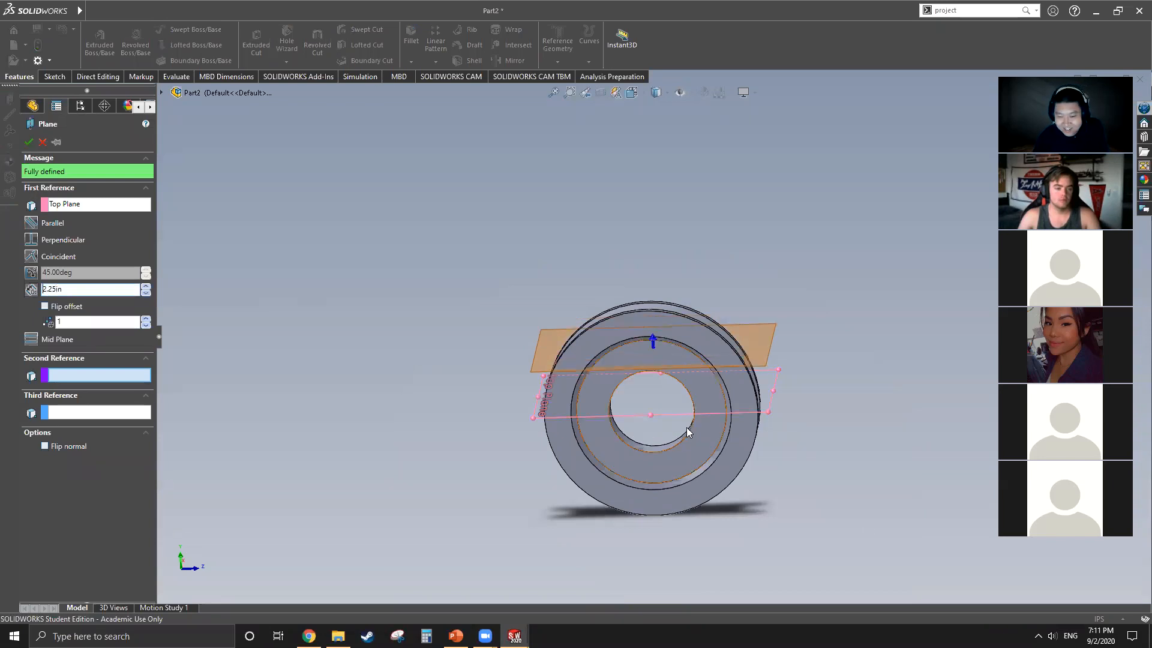
pyautogui.moveTo(687, 427); pyautogui.dragTo(708, 338, button='middle')
pyautogui.scroll(-5, 684, 367)
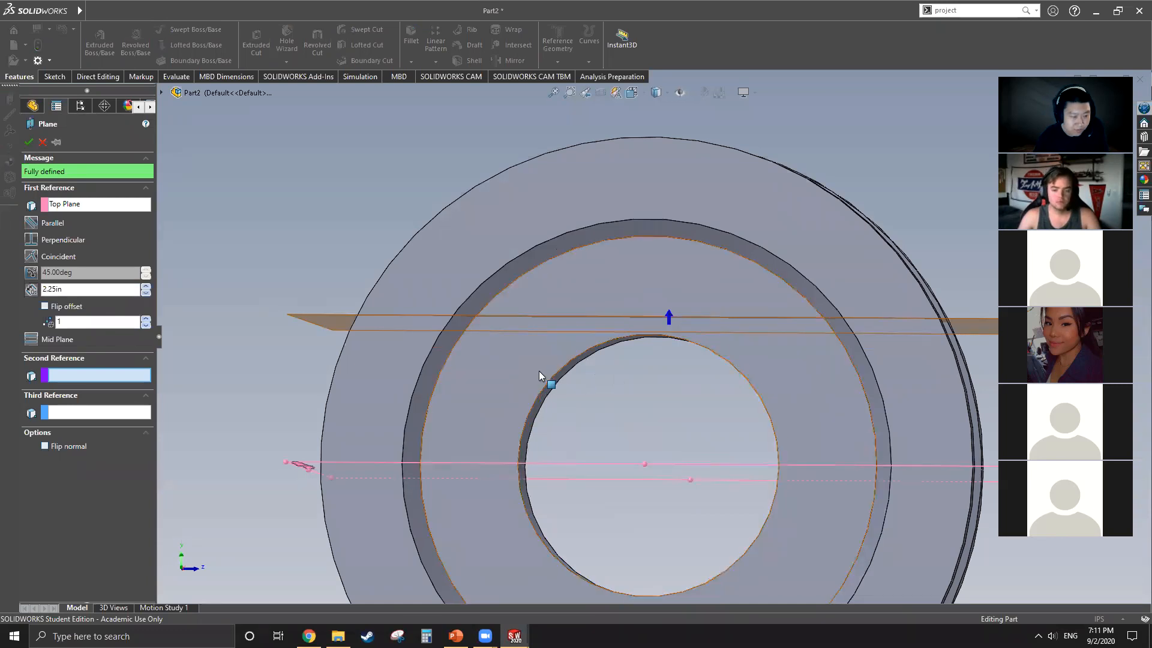
pyautogui.click(45, 306)
pyautogui.scroll(4, 459, 243)
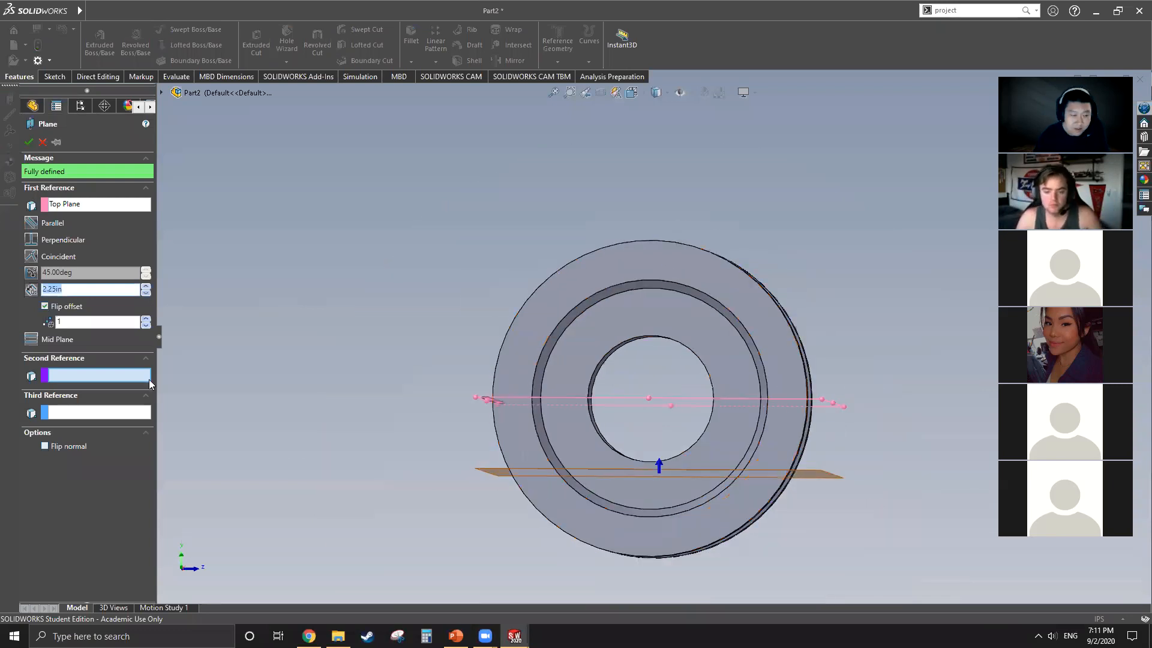
pyautogui.click(45, 307)
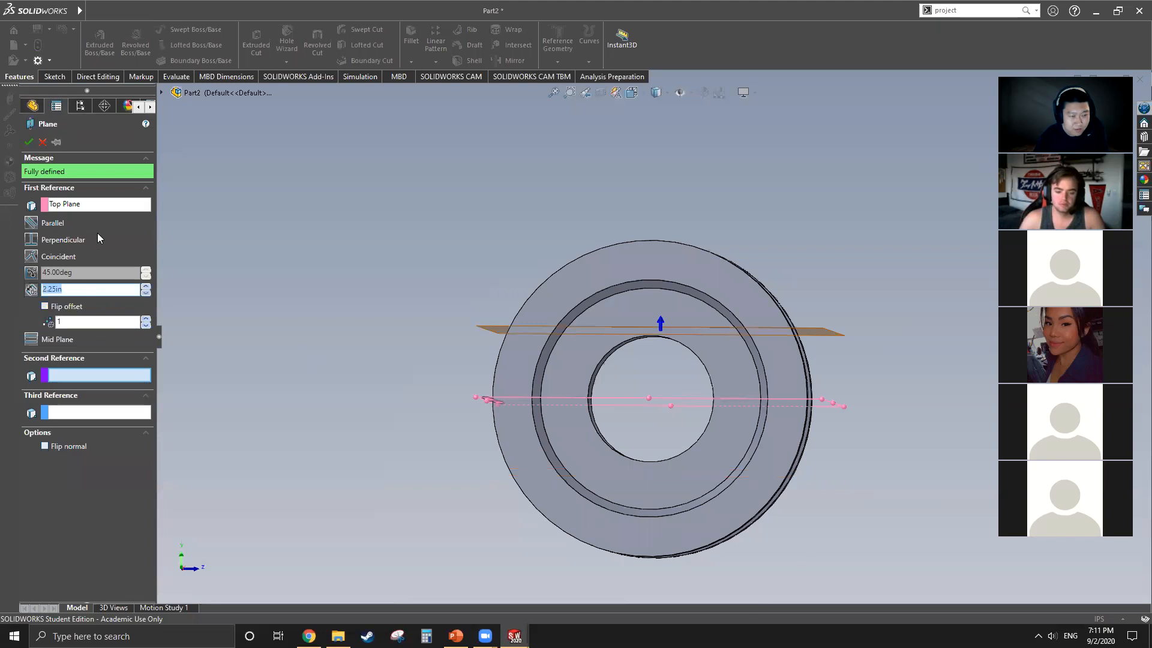
pyautogui.click(28, 142)
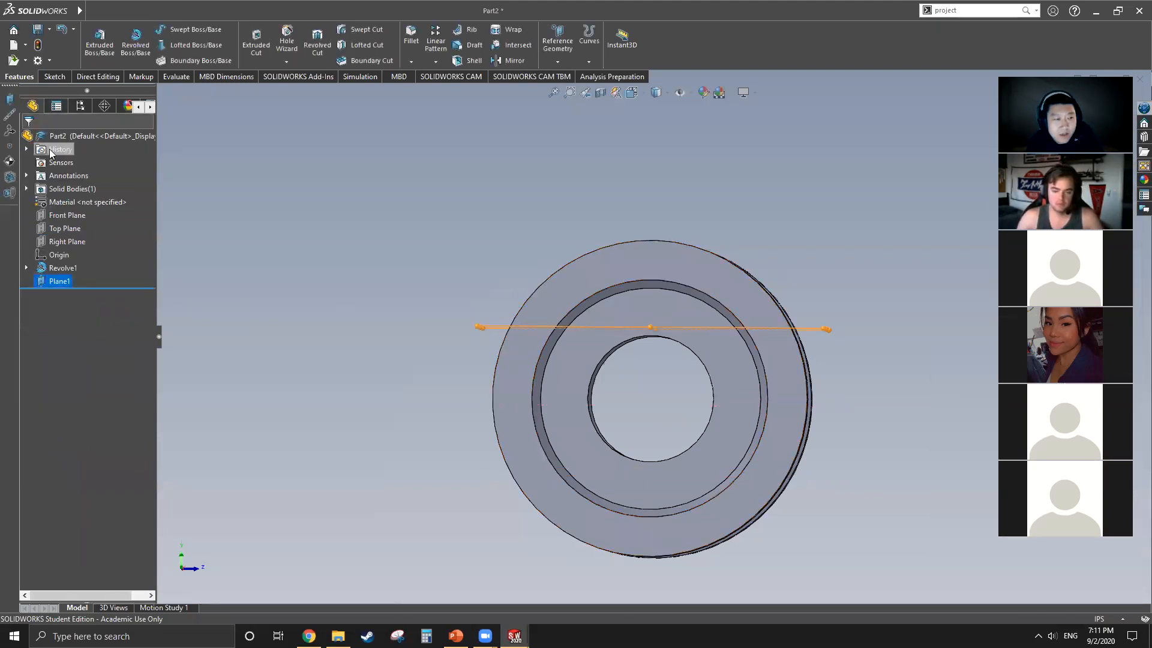
# Step: Start a sketch on the Right Plane and draw a vertical centerline from the origin up past the offset plane
pyautogui.click(66, 230)
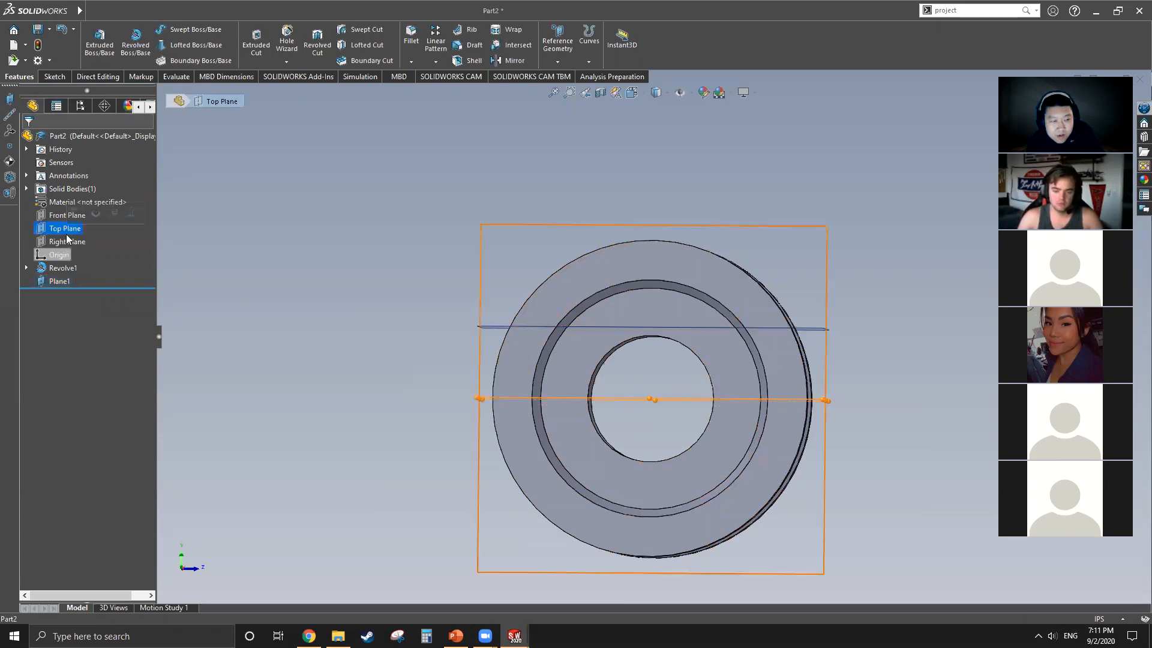
pyautogui.click(60, 216)
pyautogui.click(63, 239)
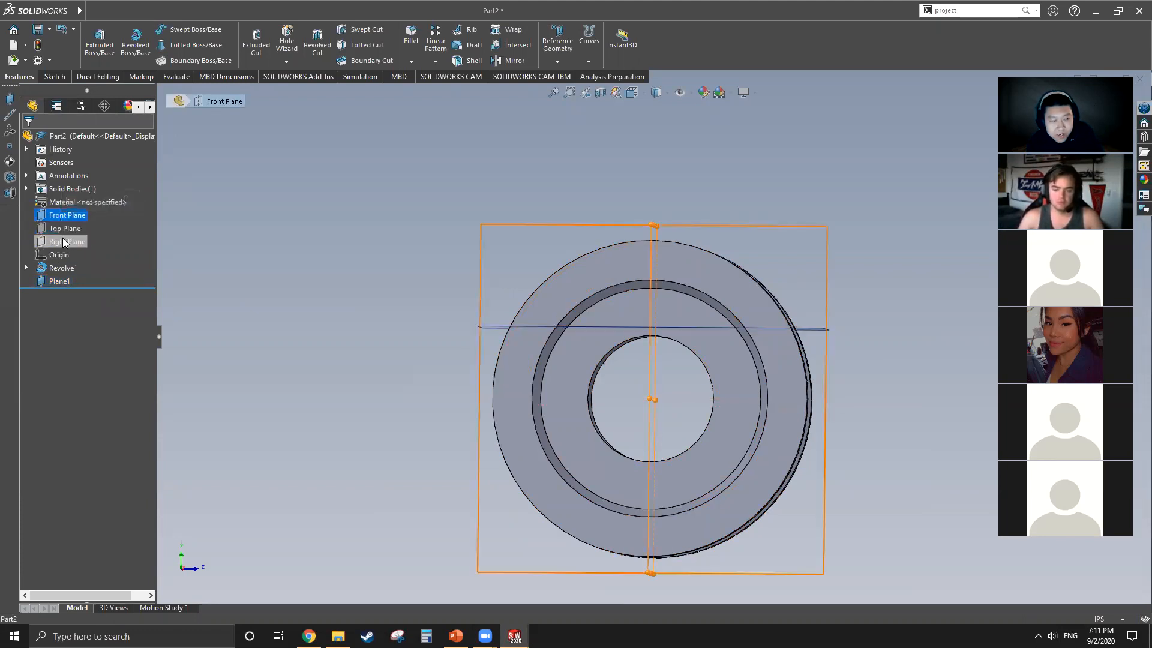
pyautogui.click(129, 220)
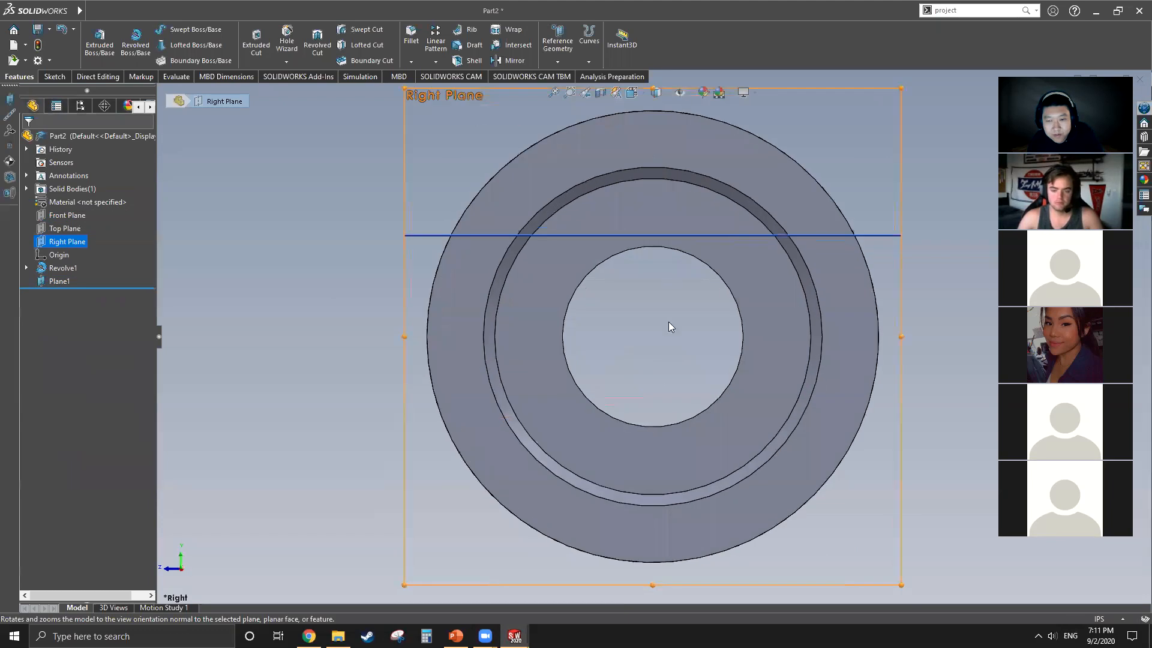
pyautogui.scroll(-5, 668, 322)
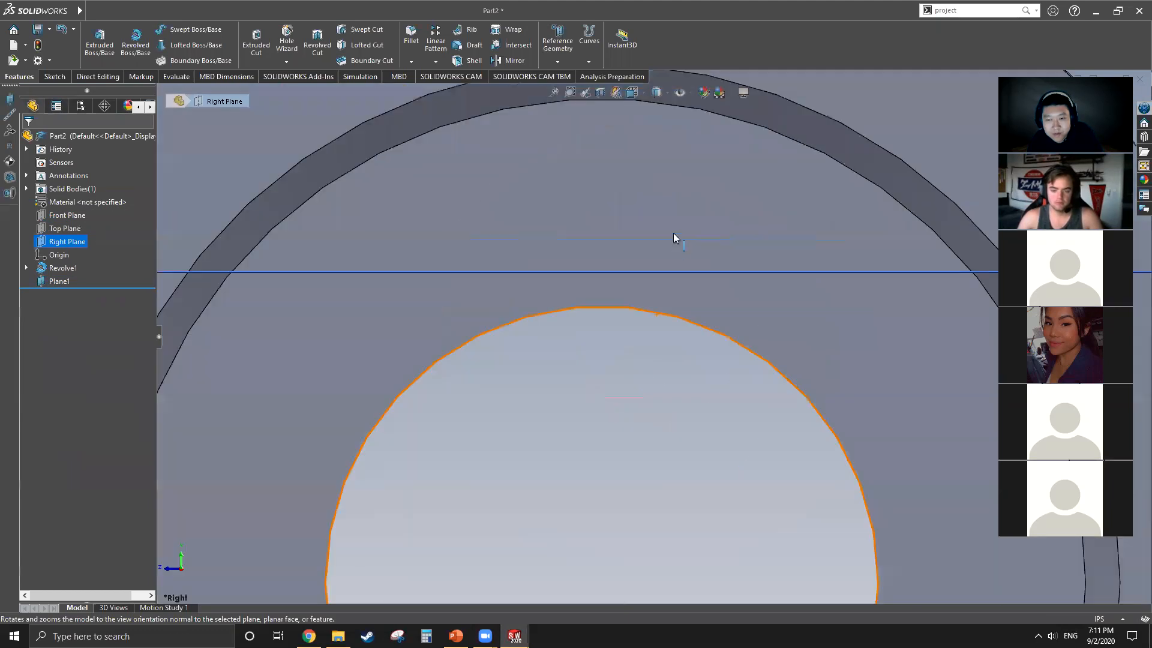
pyautogui.click(54, 76)
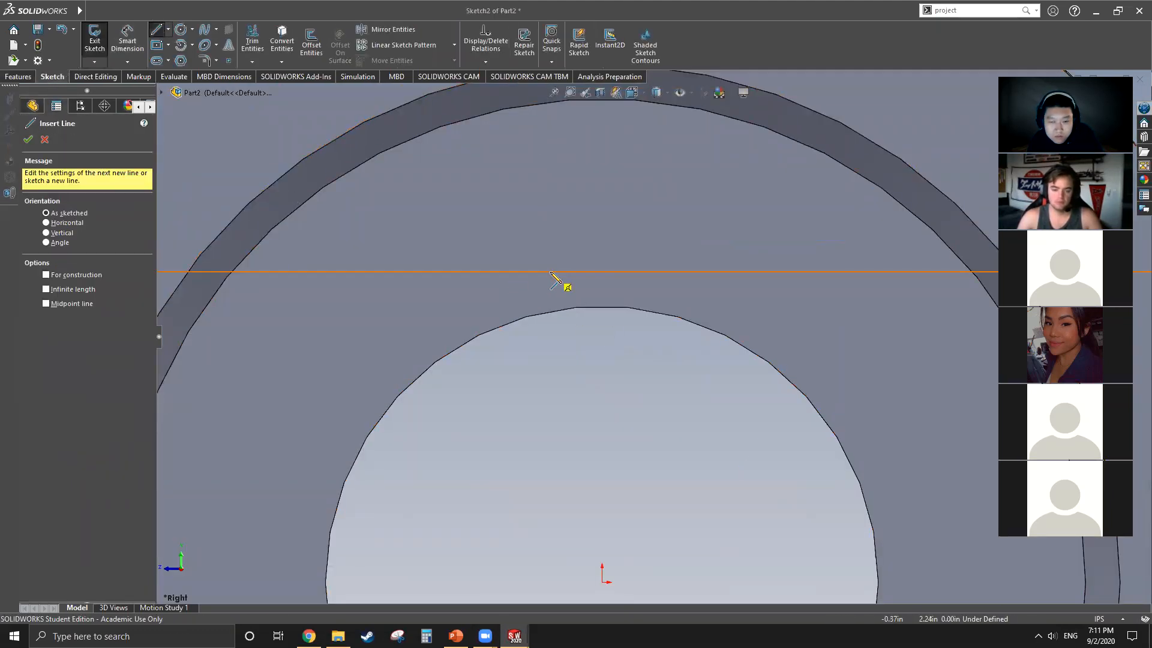
pyautogui.click(169, 29)
pyautogui.click(177, 56)
pyautogui.click(602, 582)
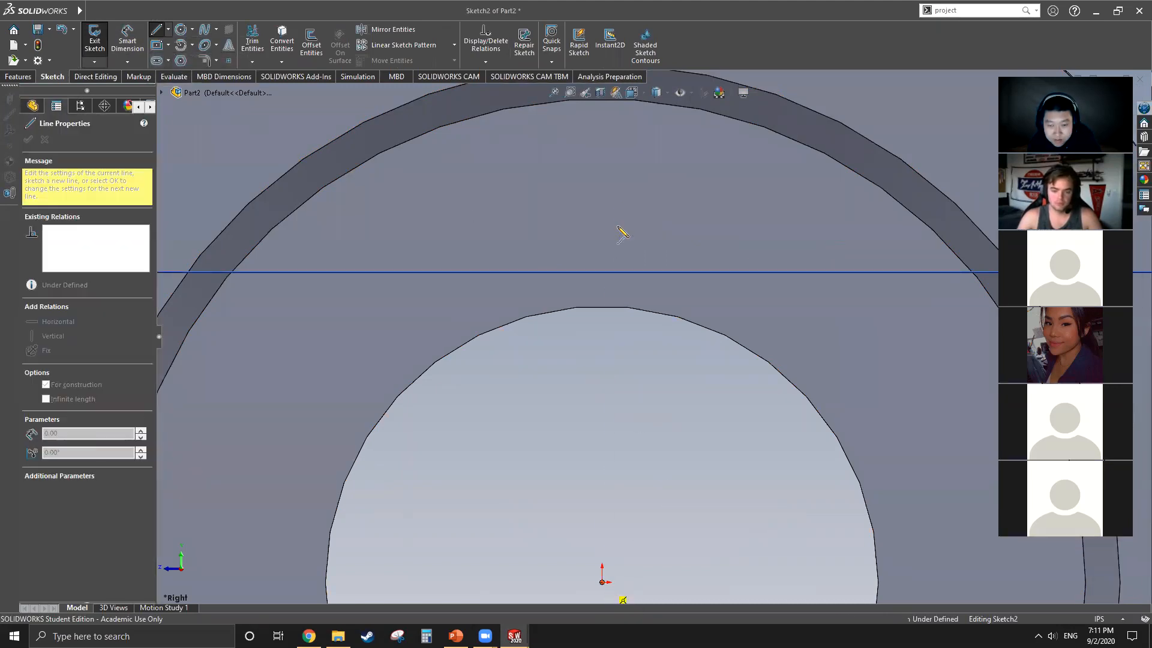
pyautogui.click(602, 161)
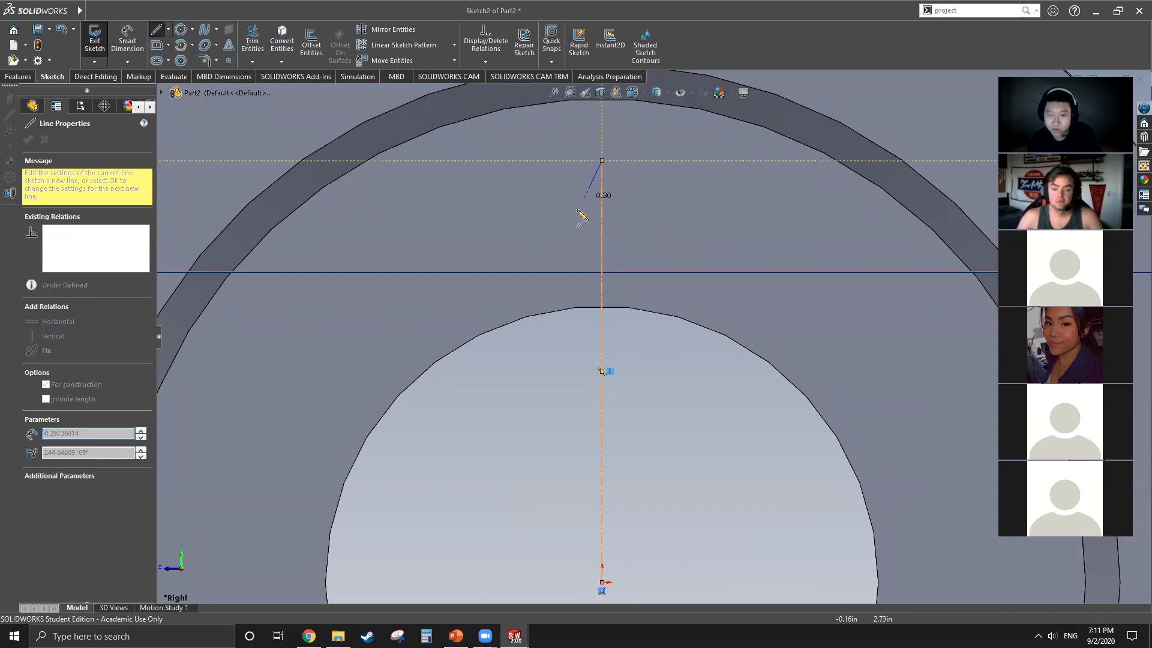
pyautogui.press('Escape')
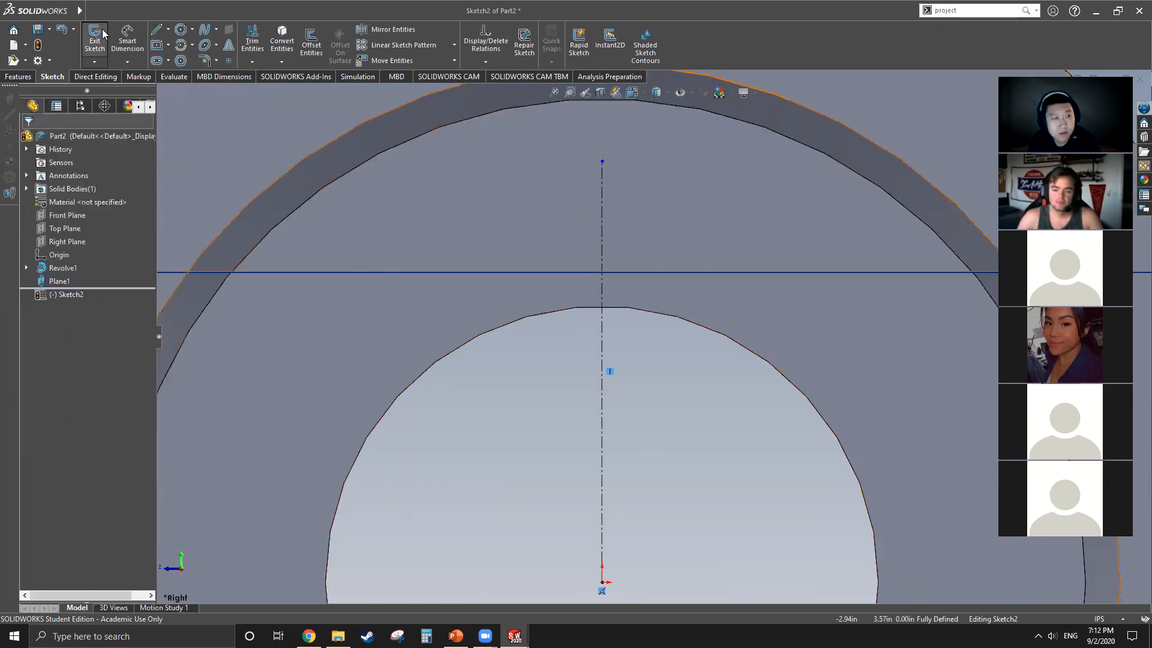
# Step: Draw a vertical line about 0.29 in long from the offset plane down to the bore edge, left of the centerline
pyautogui.click(157, 30)
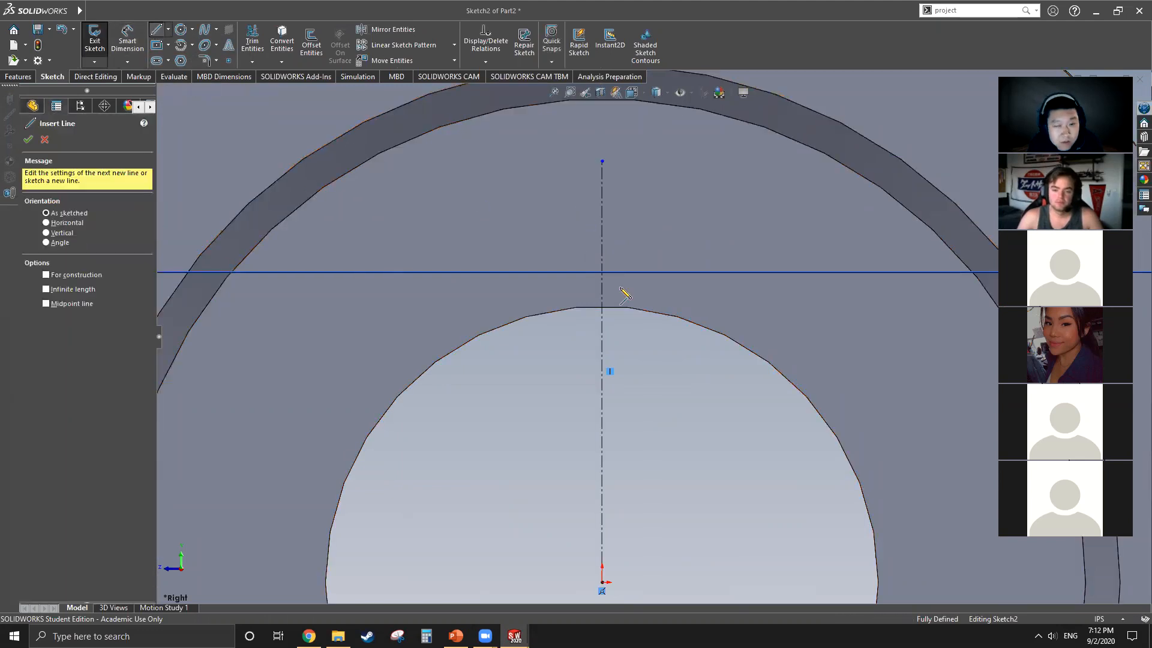
pyautogui.click(549, 273)
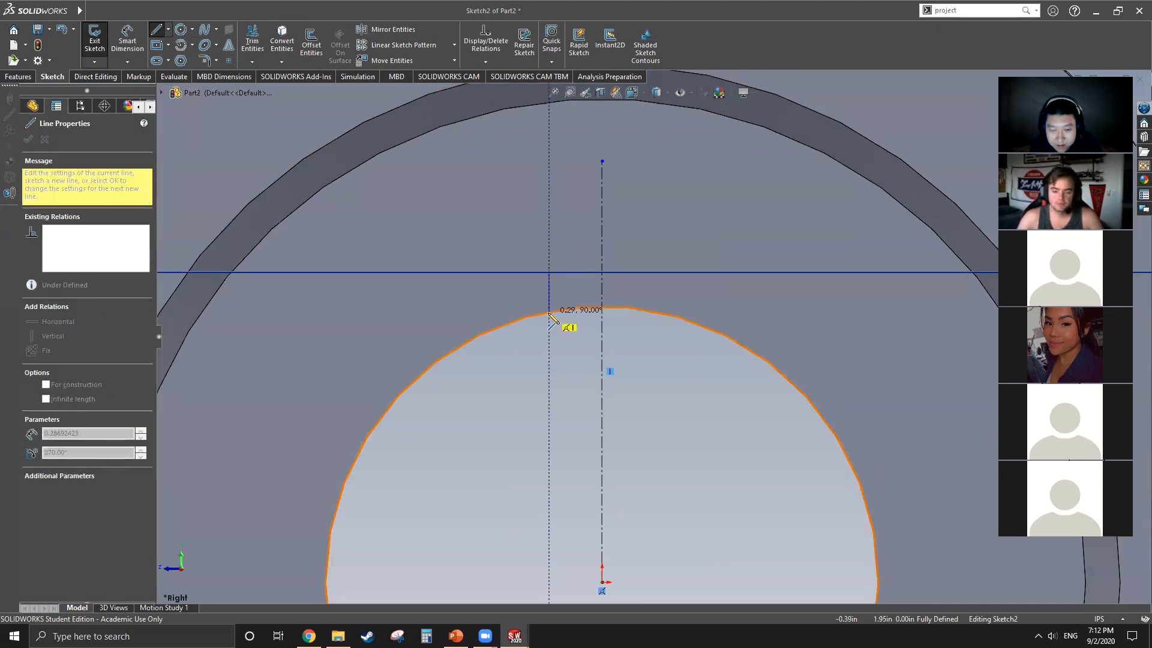
pyautogui.click(549, 311)
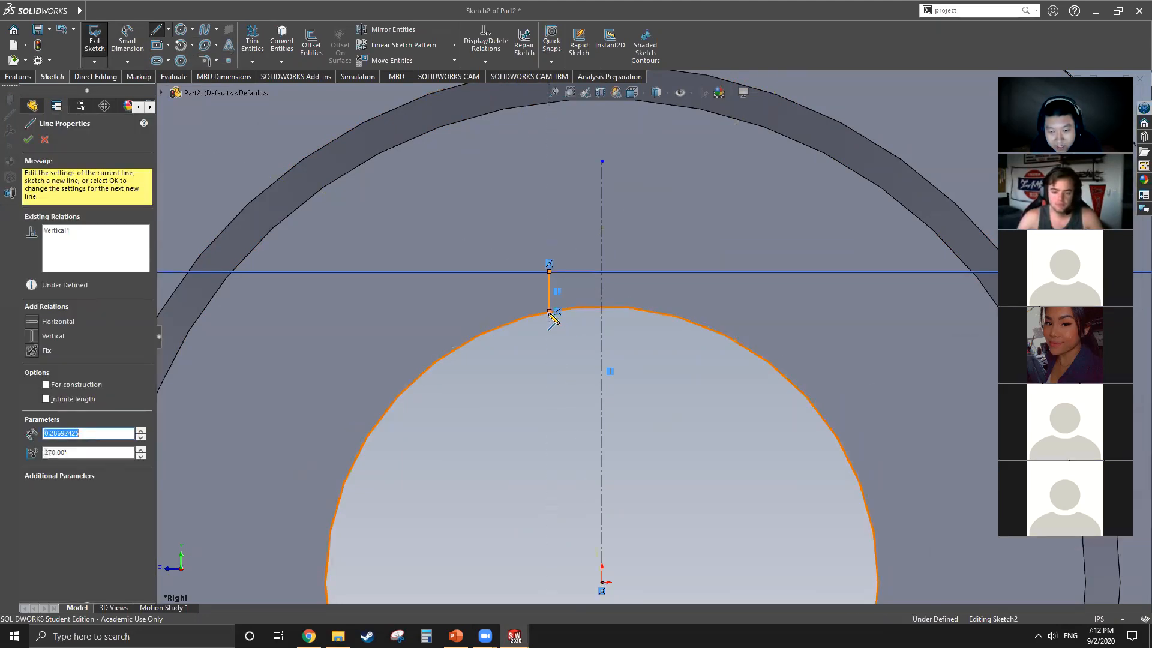
pyautogui.press('Escape')
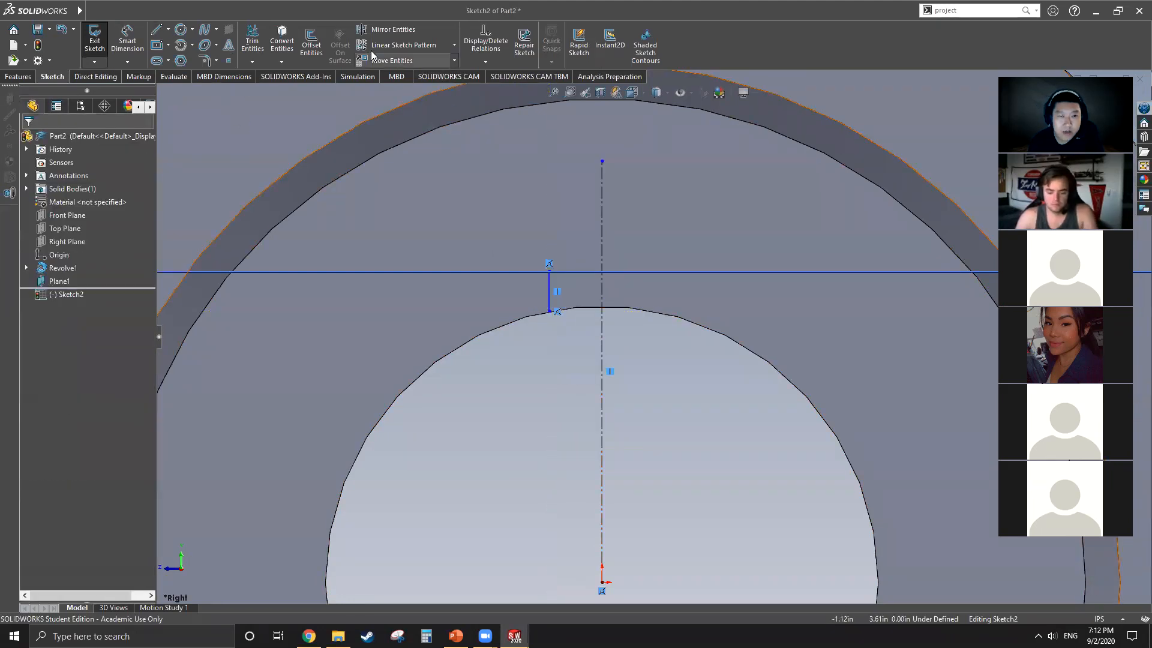
# Step: Mirror the short vertical line about the centerline to form the keyway's opposite side
pyautogui.click(389, 29)
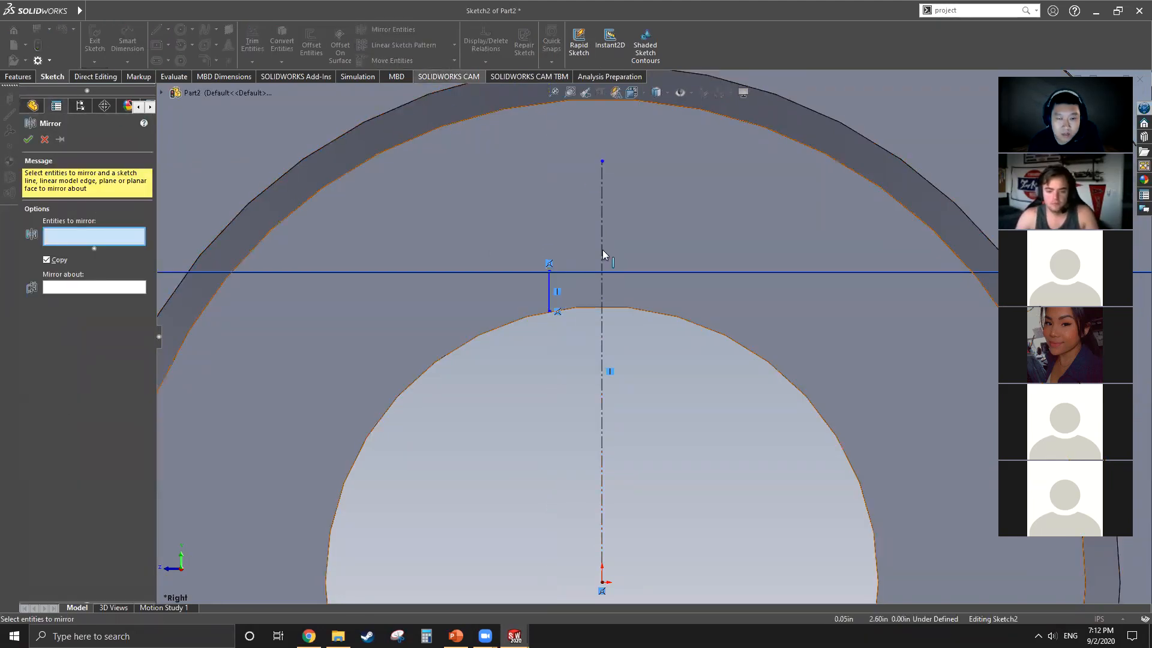
pyautogui.click(550, 297)
pyautogui.click(77, 293)
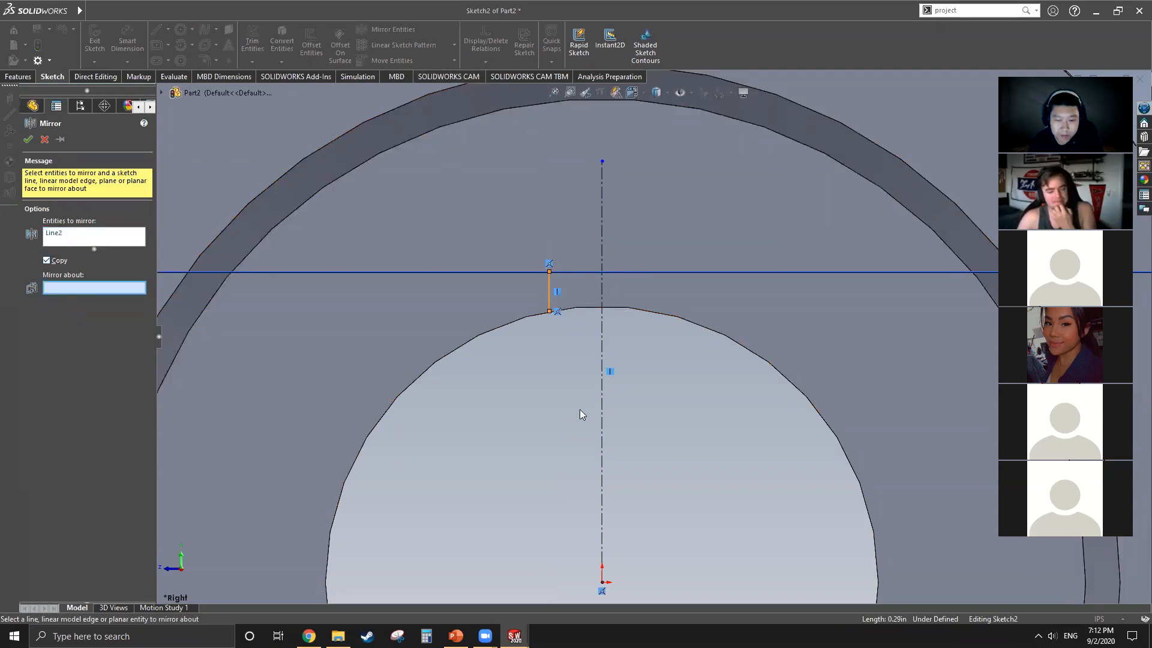
pyautogui.click(611, 446)
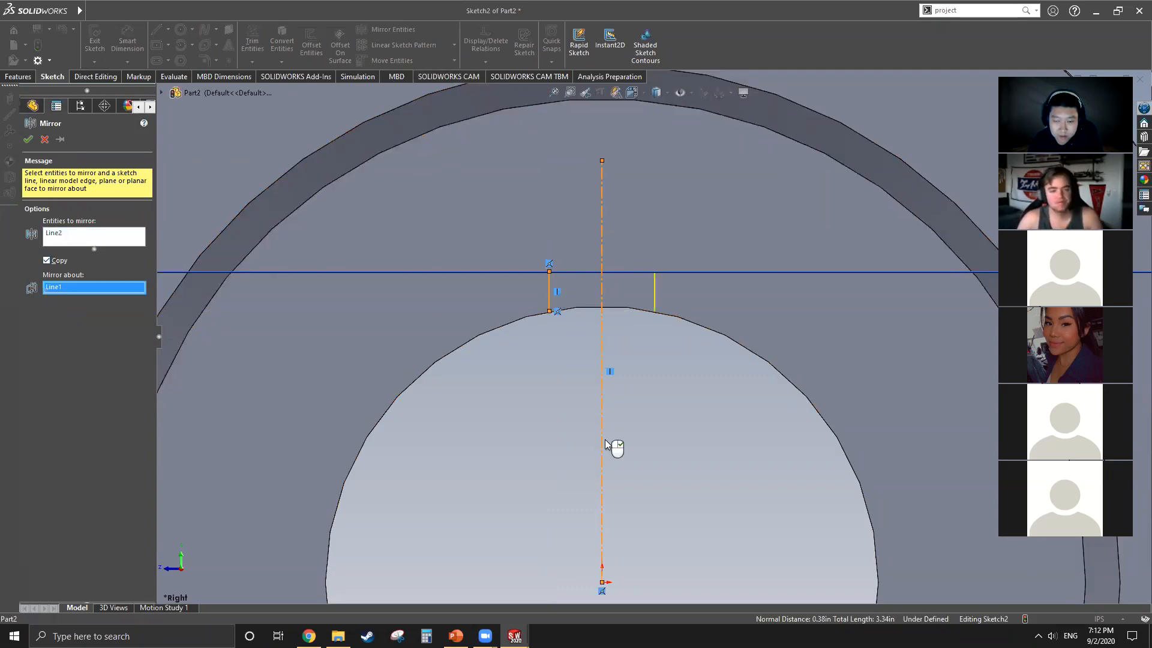
pyautogui.click(28, 139)
# Step: Close the keyway profile with two horizontal lines joining the upper and lower ends of its vertical sides
pyautogui.click(159, 31)
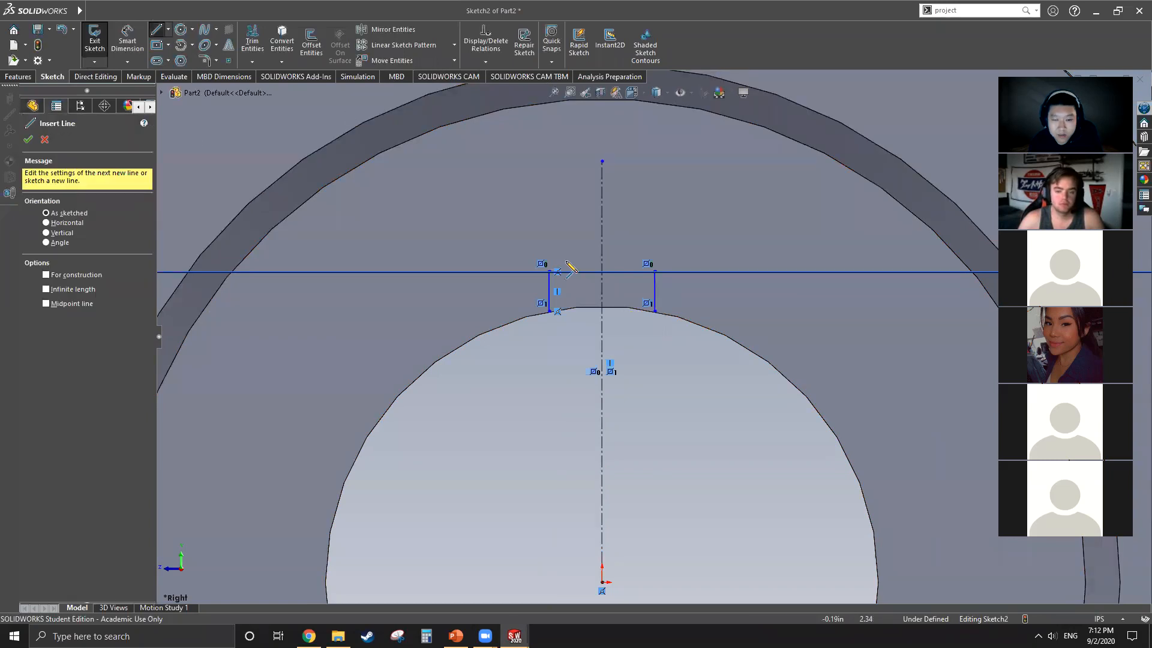
pyautogui.moveTo(550, 272); pyautogui.dragTo(655, 272)
pyautogui.moveTo(550, 311); pyautogui.dragTo(655, 311)
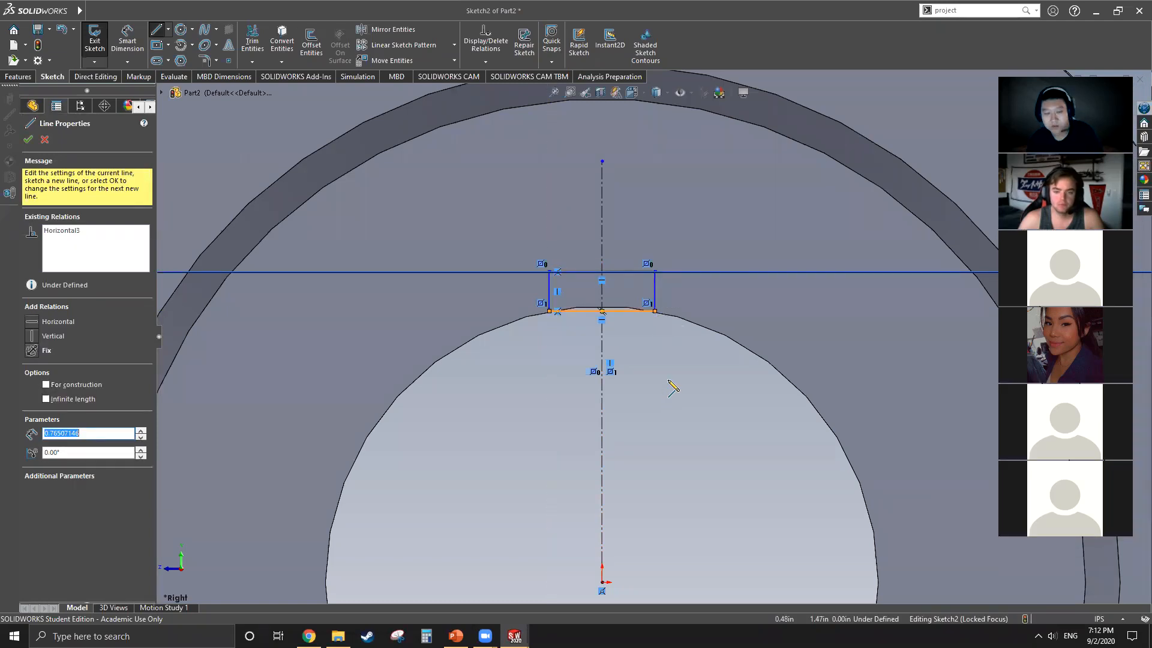
pyautogui.press('Escape')
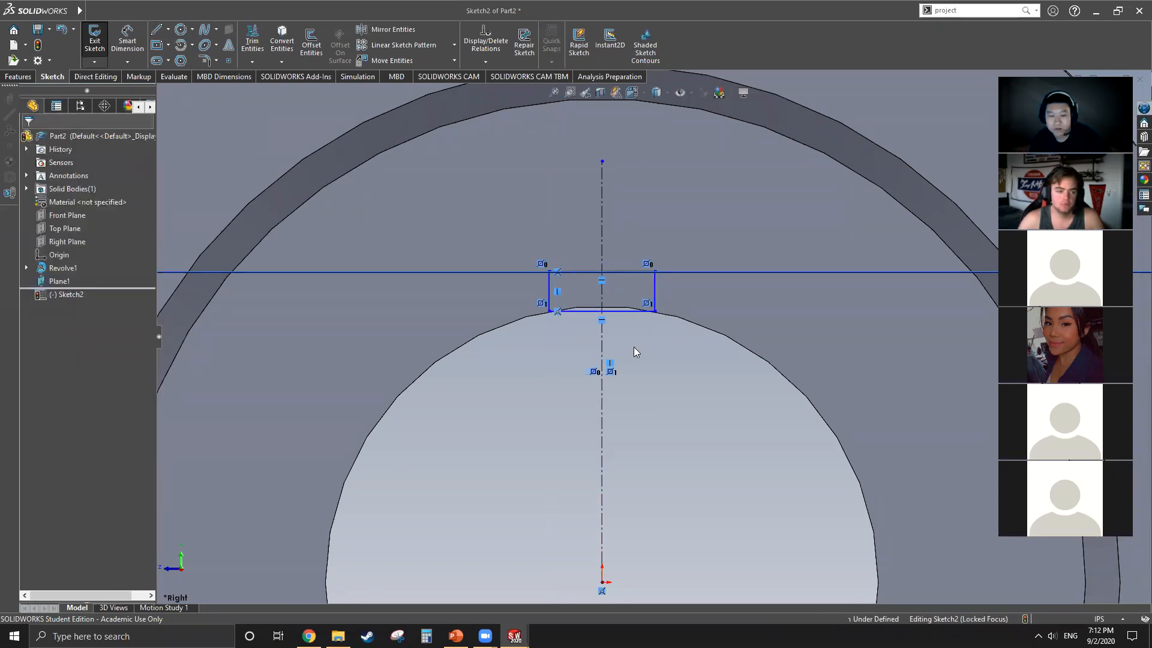
# Step: Dimension the distance between the keyway's two vertical sides as 0.5 in
pyautogui.click(120, 41)
pyautogui.click(549, 292)
pyautogui.click(654, 290)
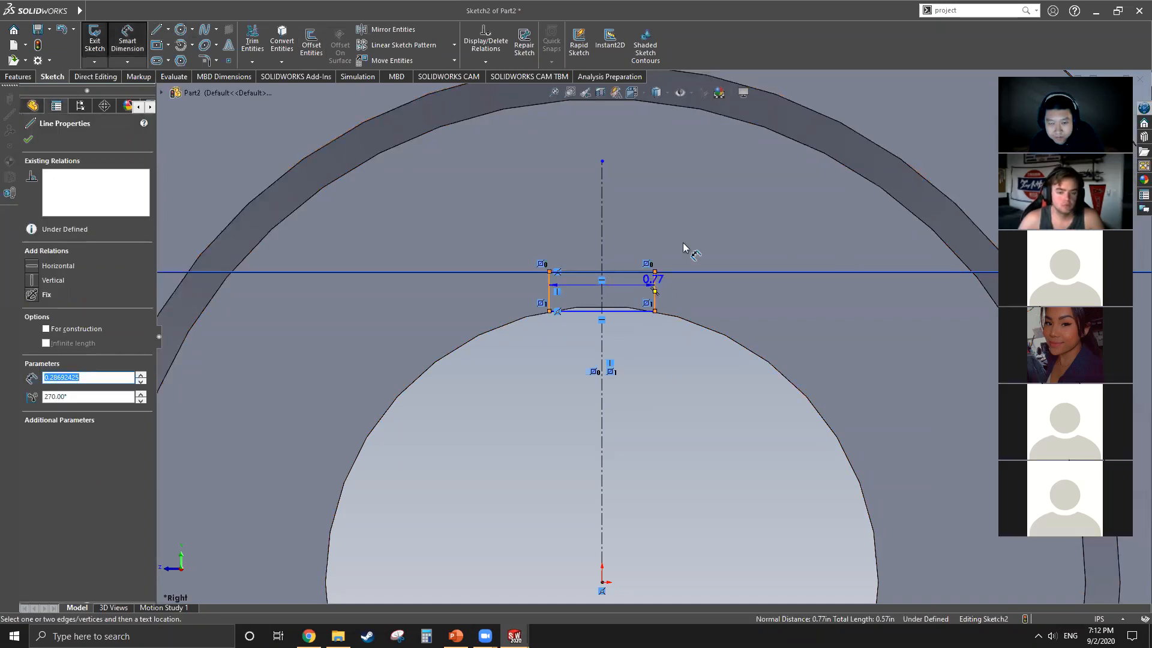
pyautogui.click(689, 204)
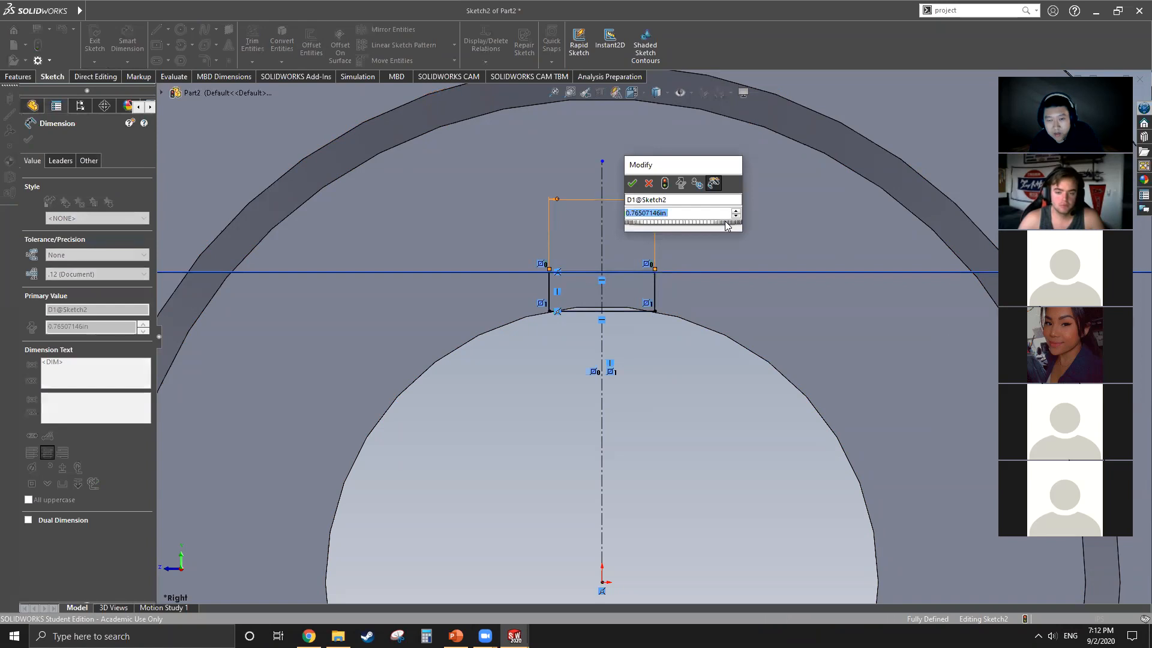
pyautogui.moveTo(678, 166); pyautogui.dragTo(768, 162)
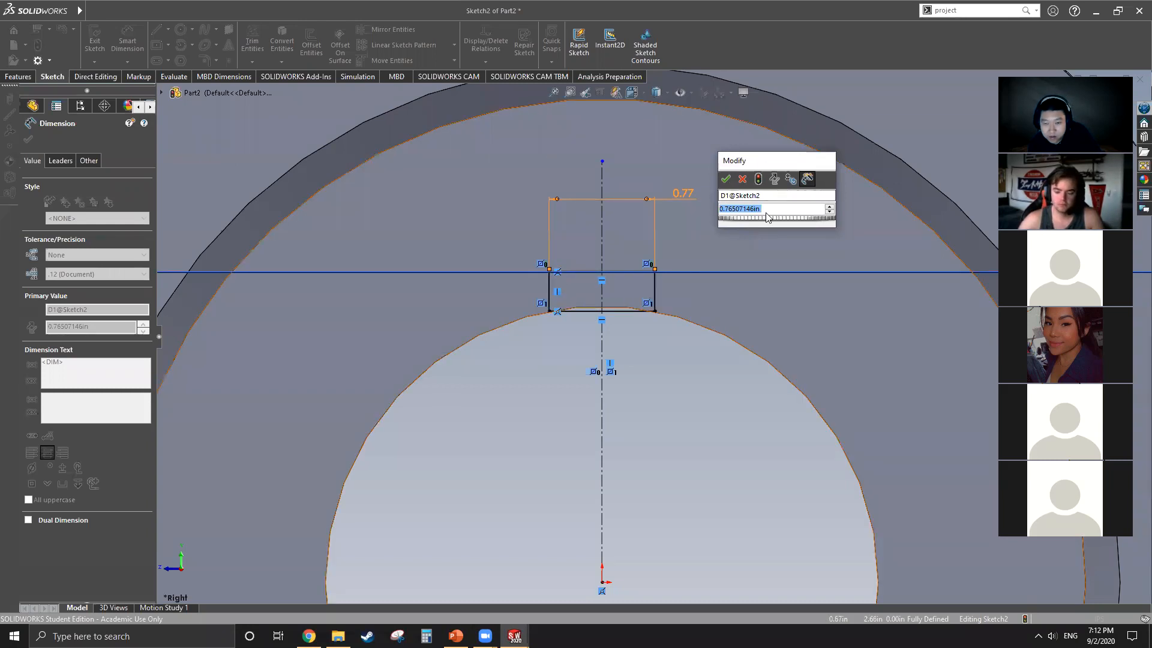
pyautogui.write('.5')
pyautogui.press('Return')
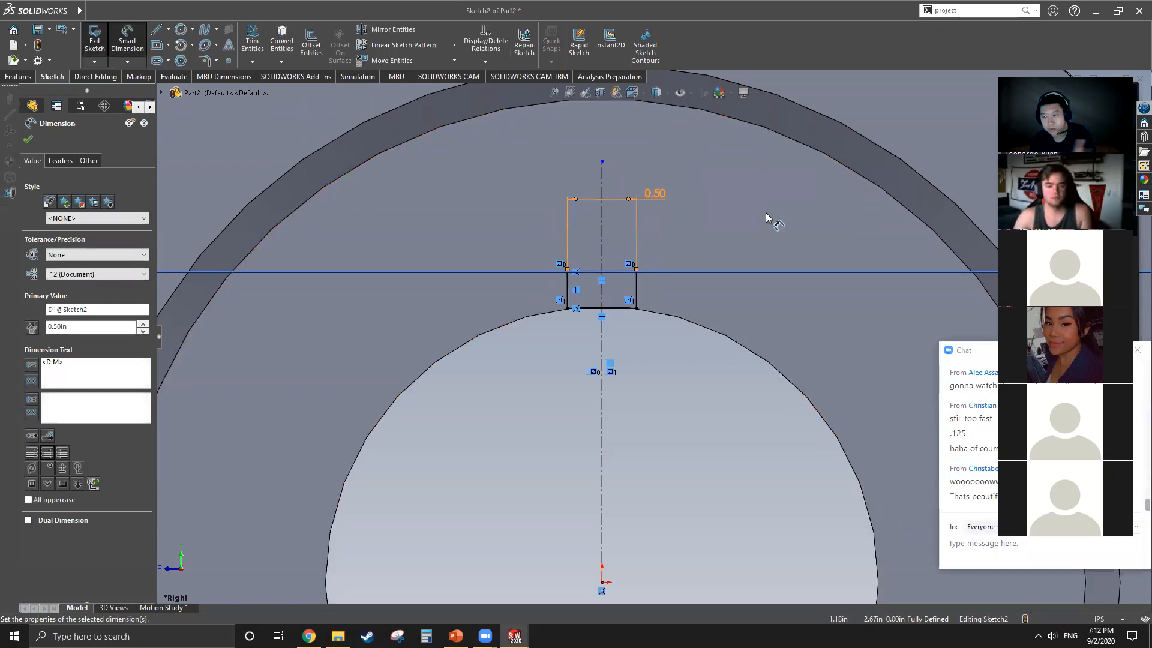
# Step: Try keyway widths of 1 in and 5 in on the width dimension
pyautogui.doubleClick(655, 192)
pyautogui.write('1')
pyautogui.press('Return')
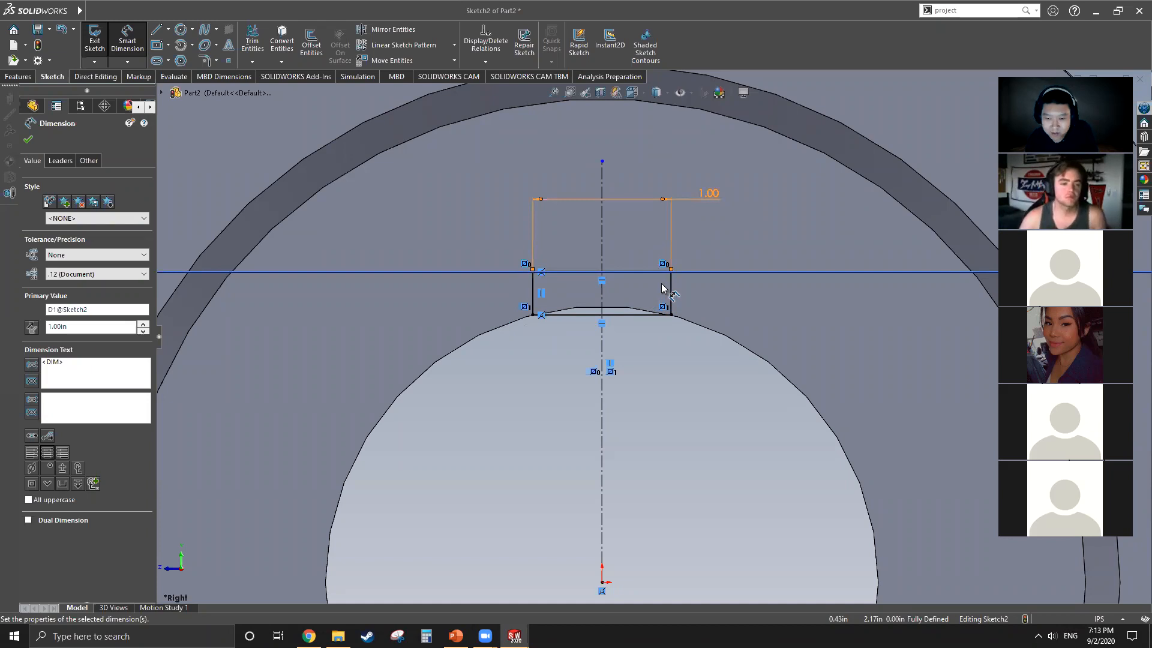
pyautogui.doubleClick(710, 193)
pyautogui.write('5')
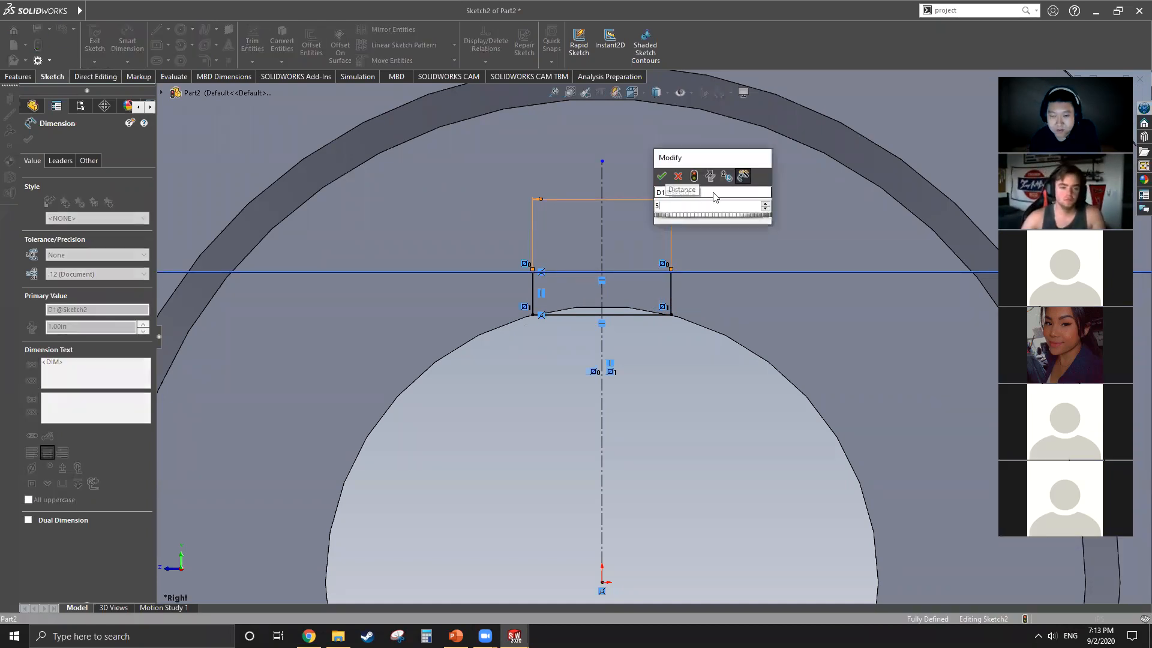
pyautogui.press('Return')
pyautogui.click(650, 319)
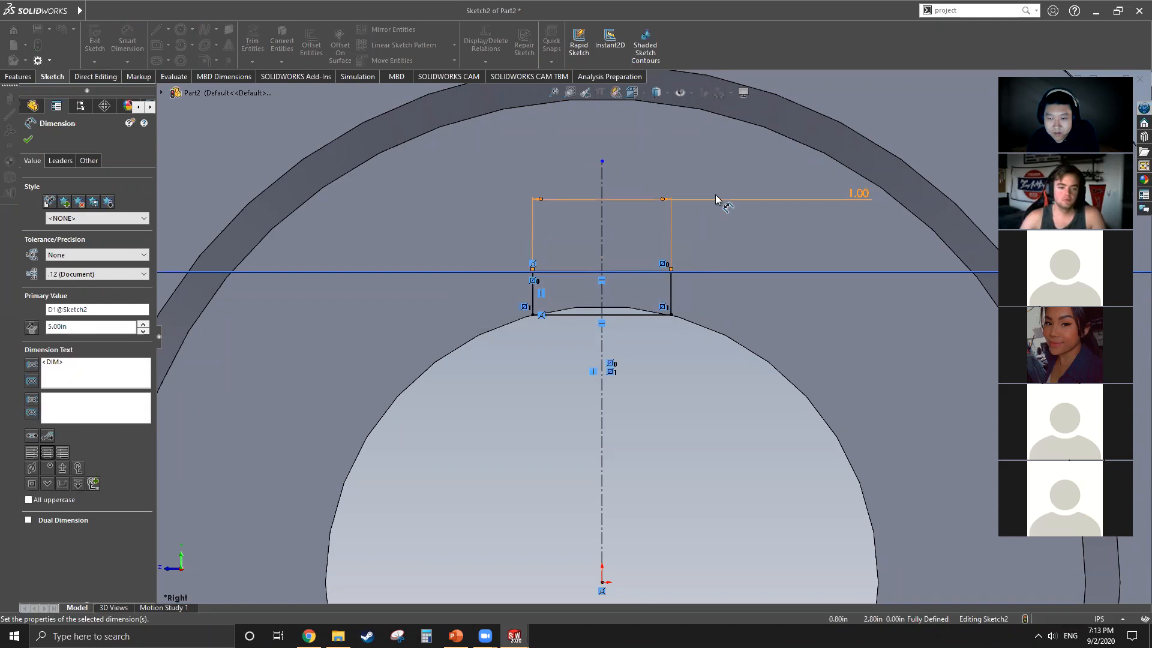
# Step: Set the keyway's width back to 0.5 in and finish dimensioning the profile
pyautogui.doubleClick(859, 193)
pyautogui.write('.5')
pyautogui.press('Return')
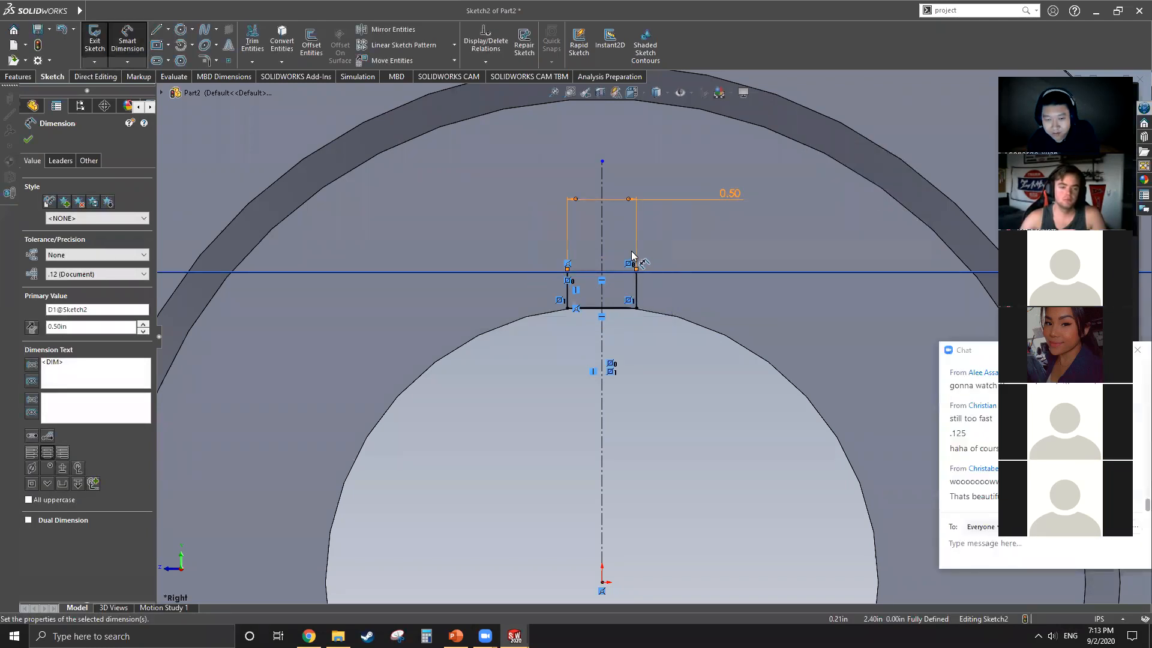
pyautogui.scroll(-3, 631, 251)
pyautogui.scroll(4, 634, 244)
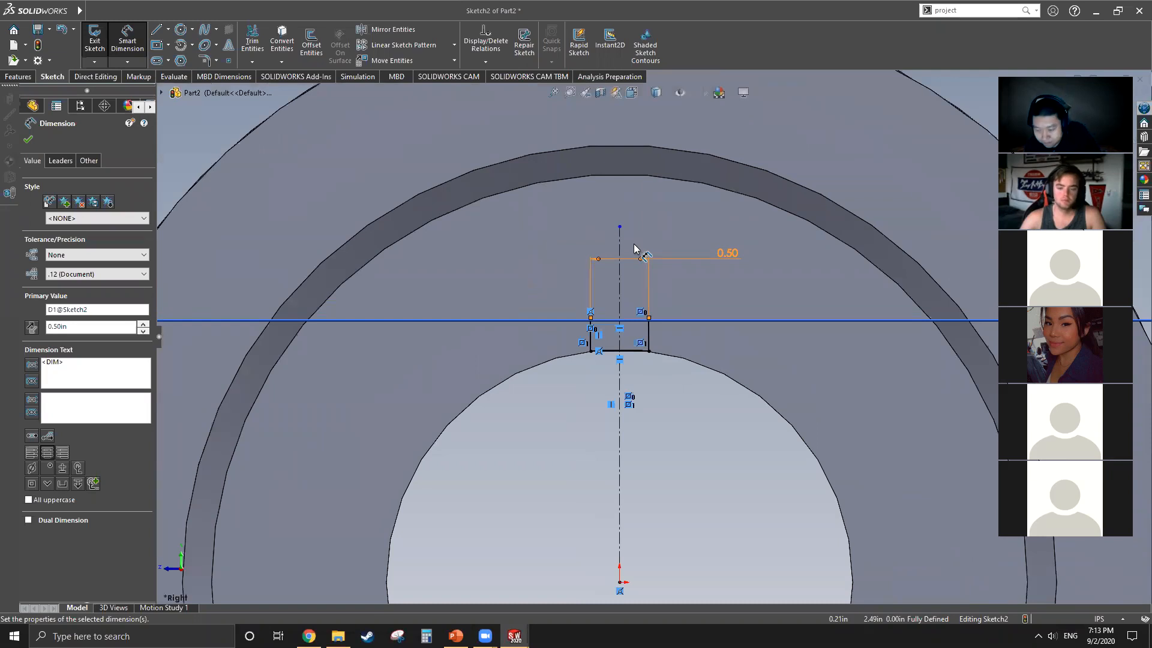
pyautogui.click(28, 139)
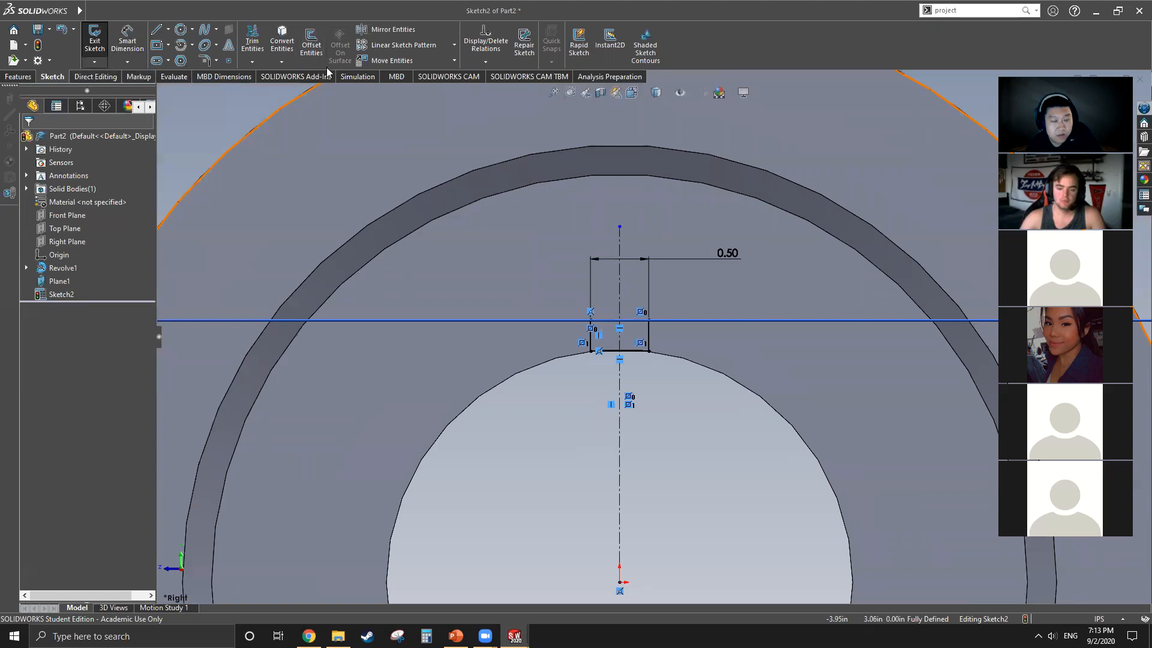
# Step: Set up an extruded cut of the keyway profile with the end condition Through All - Both and view its preview from the pulley's side
pyautogui.scroll(1, 307, 76)
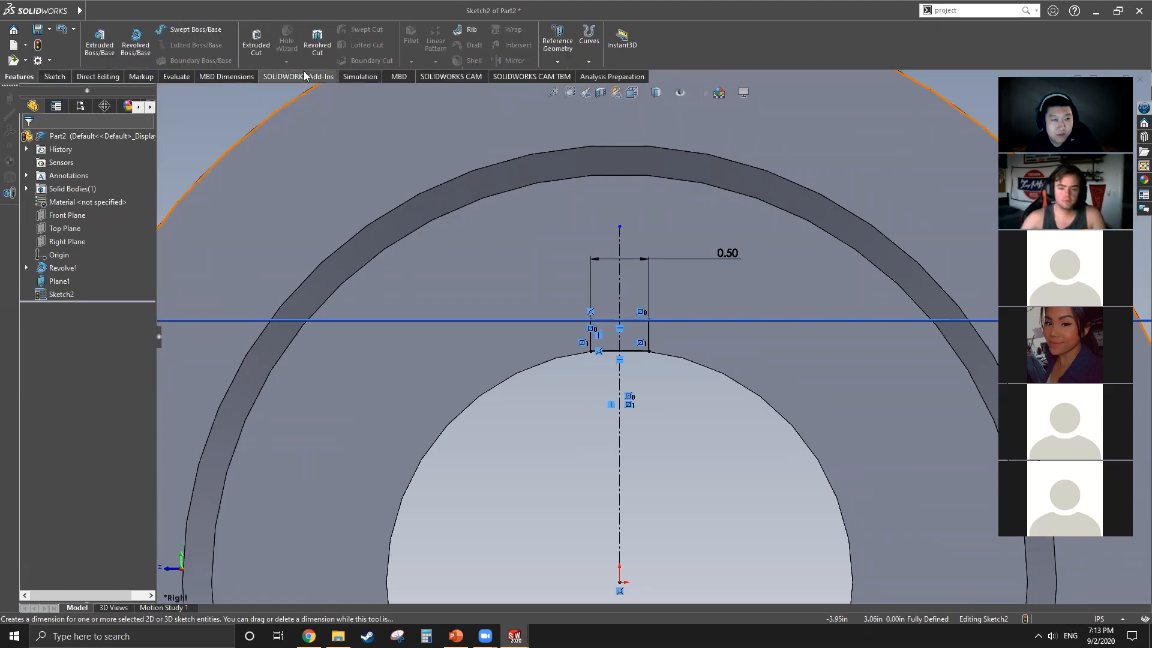
pyautogui.click(256, 41)
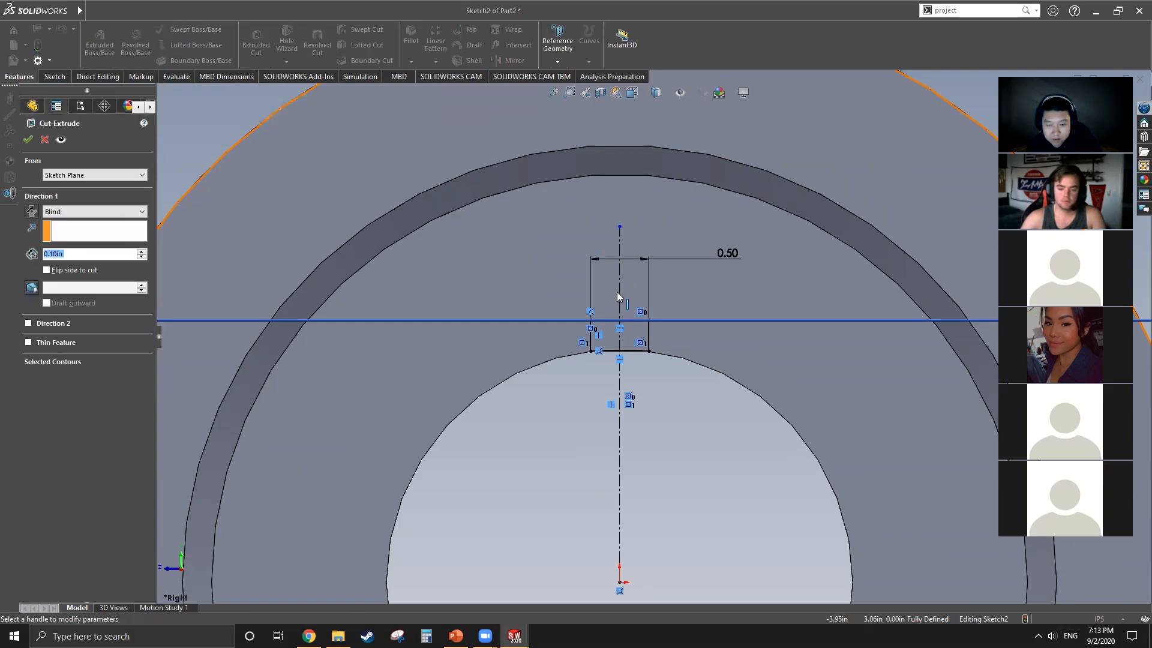
pyautogui.click(128, 213)
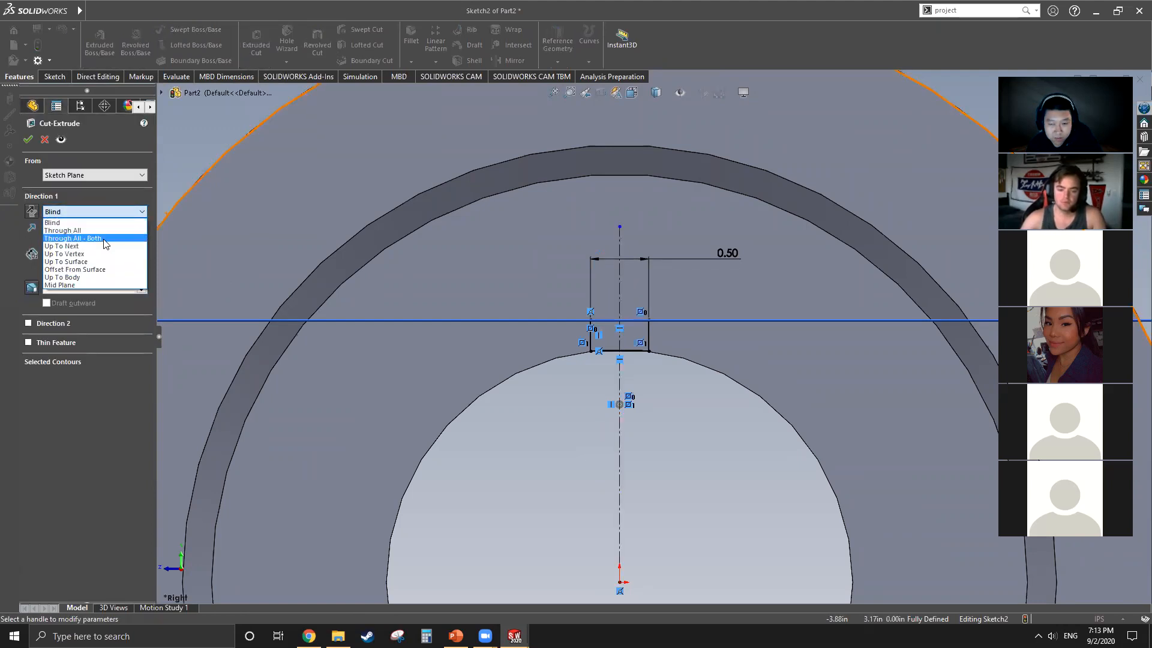
pyautogui.click(104, 240)
pyautogui.scroll(4, 450, 371)
pyautogui.moveTo(504, 429); pyautogui.dragTo(456, 456, button='middle')
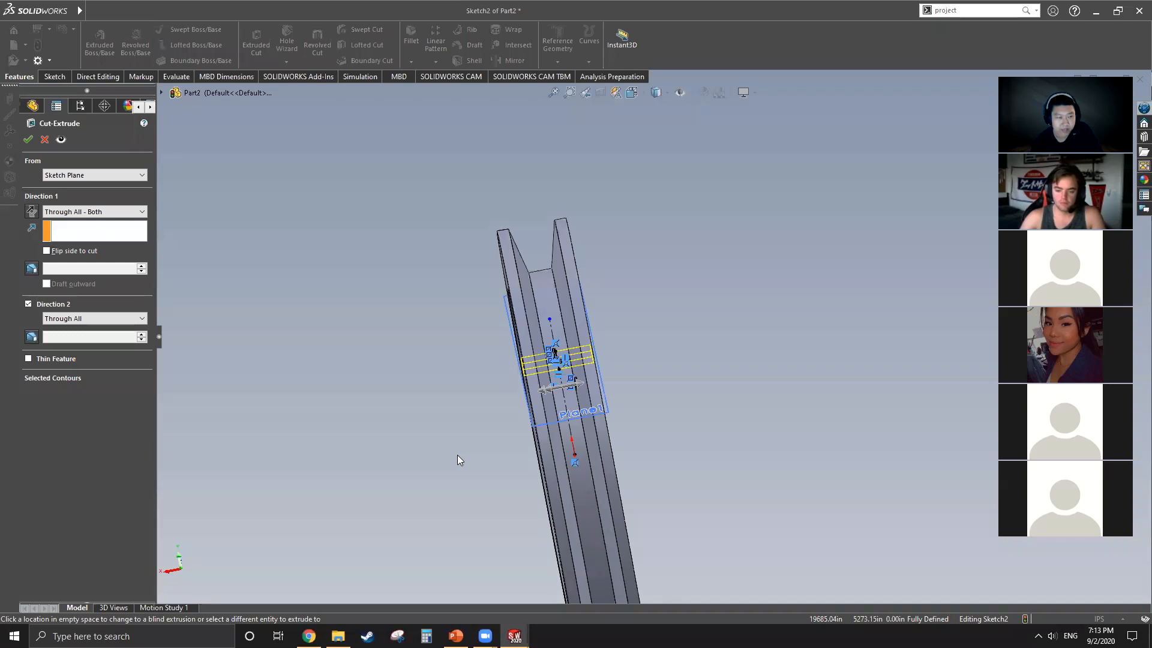
pyautogui.scroll(2, 458, 455)
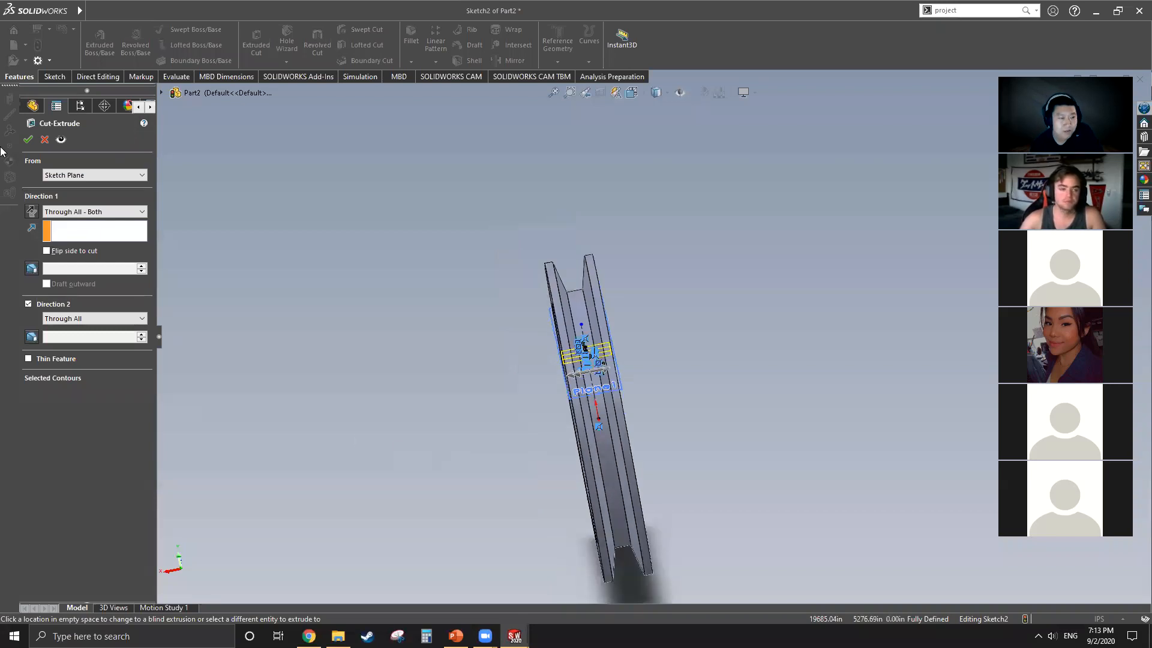
# Step: Try the Through All and Blind end conditions for the first direction of the keyway cut and compare their previews
pyautogui.click(84, 212)
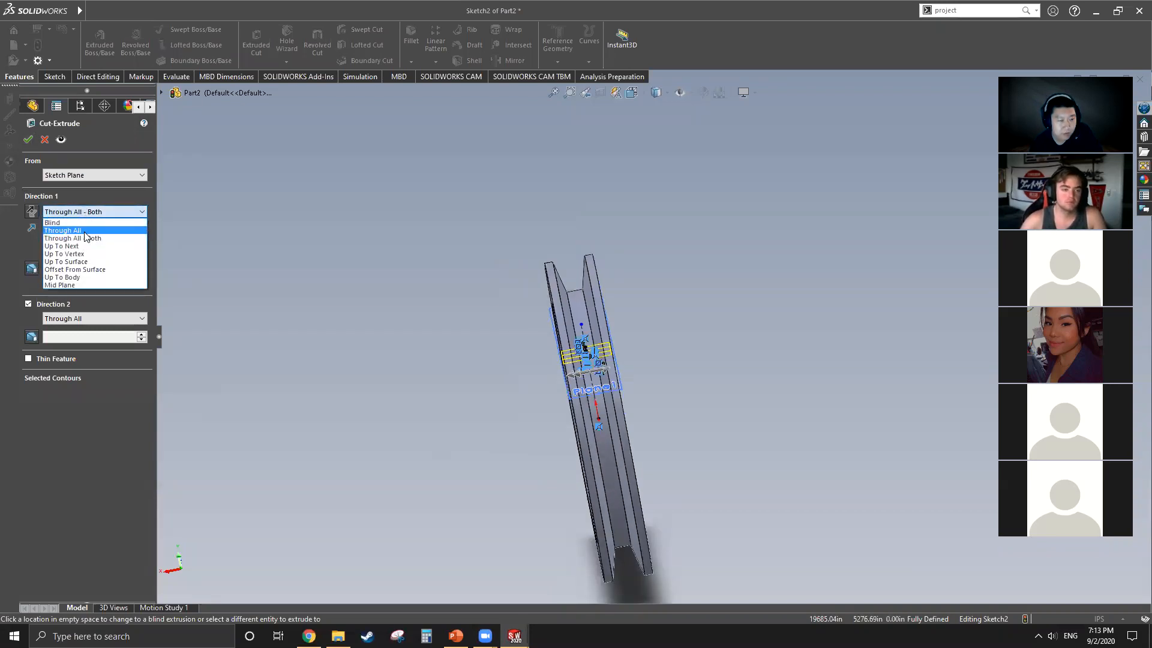
pyautogui.click(86, 232)
pyautogui.click(78, 211)
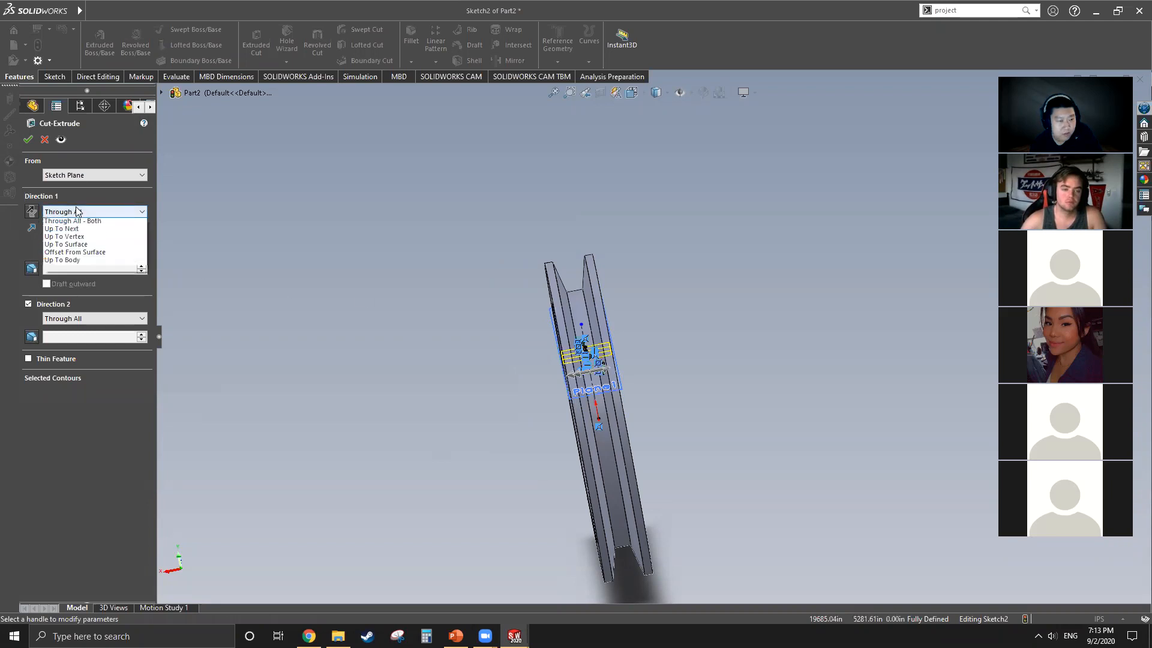
pyautogui.click(57, 223)
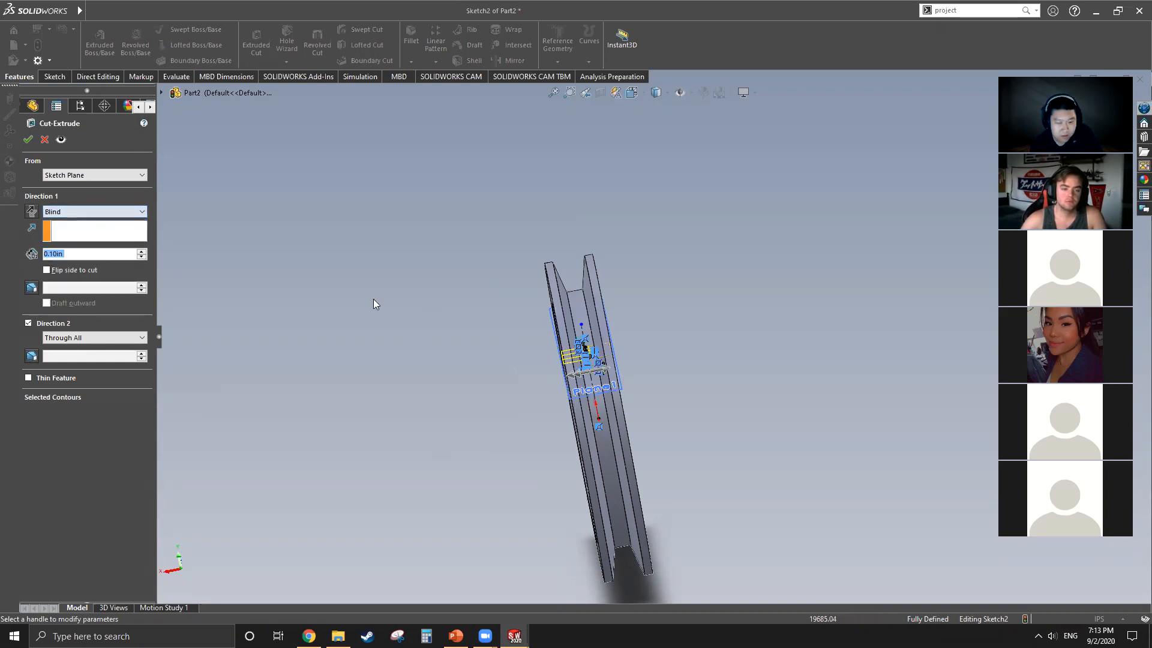
pyautogui.scroll(3, 576, 353)
pyautogui.scroll(1, 576, 353)
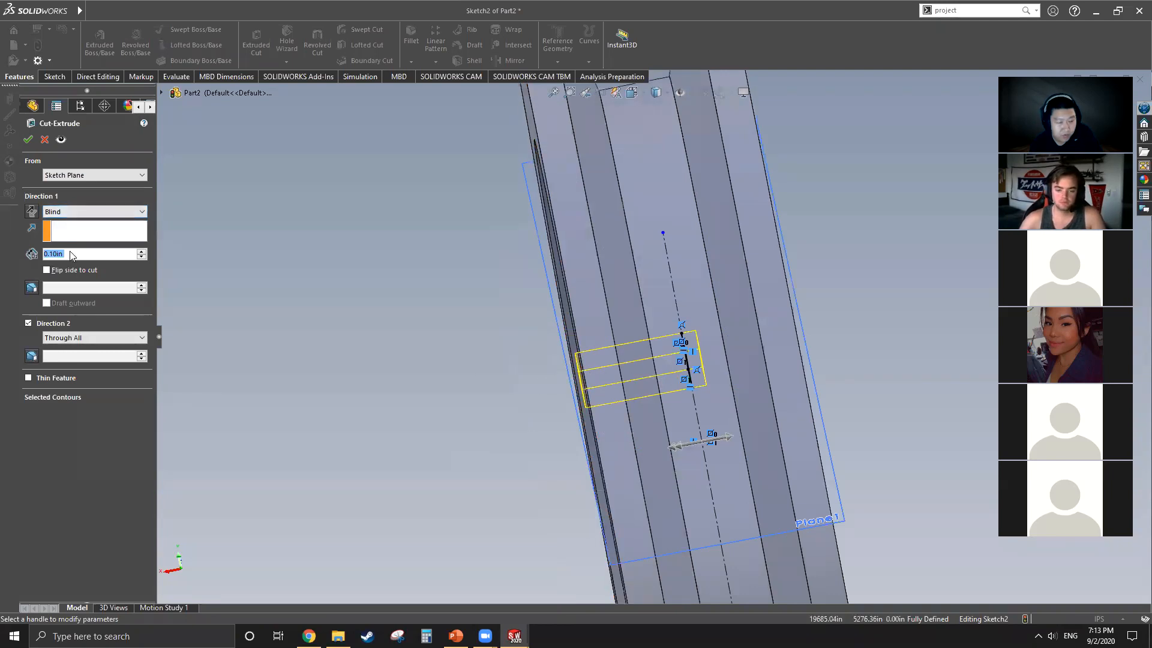
pyautogui.click(76, 219)
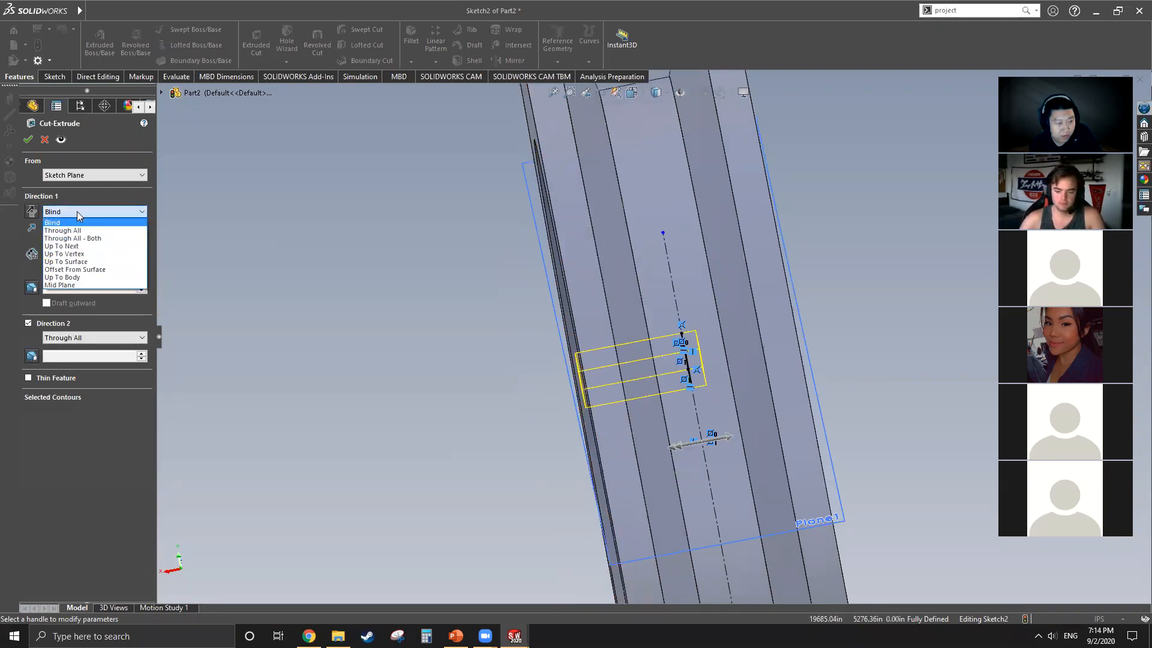
pyautogui.click(81, 230)
# Step: Set the keyway cut's end condition to Through All - Both and finish the cut
pyautogui.click(84, 212)
pyautogui.click(83, 239)
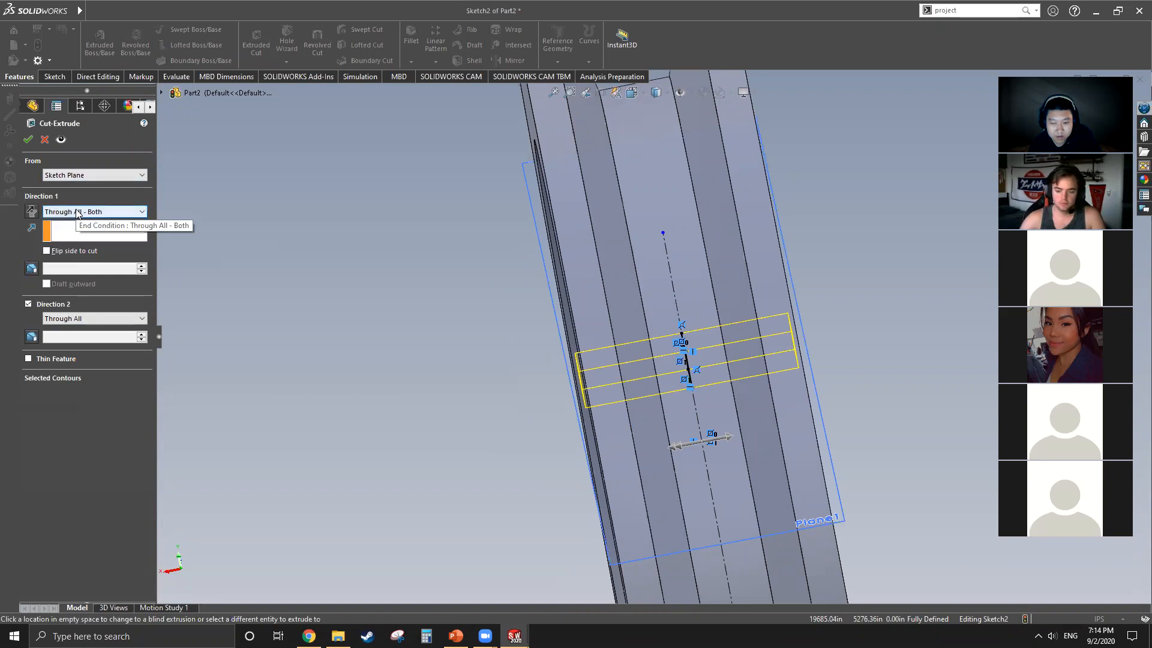
pyautogui.click(78, 213)
pyautogui.click(84, 238)
pyautogui.click(27, 139)
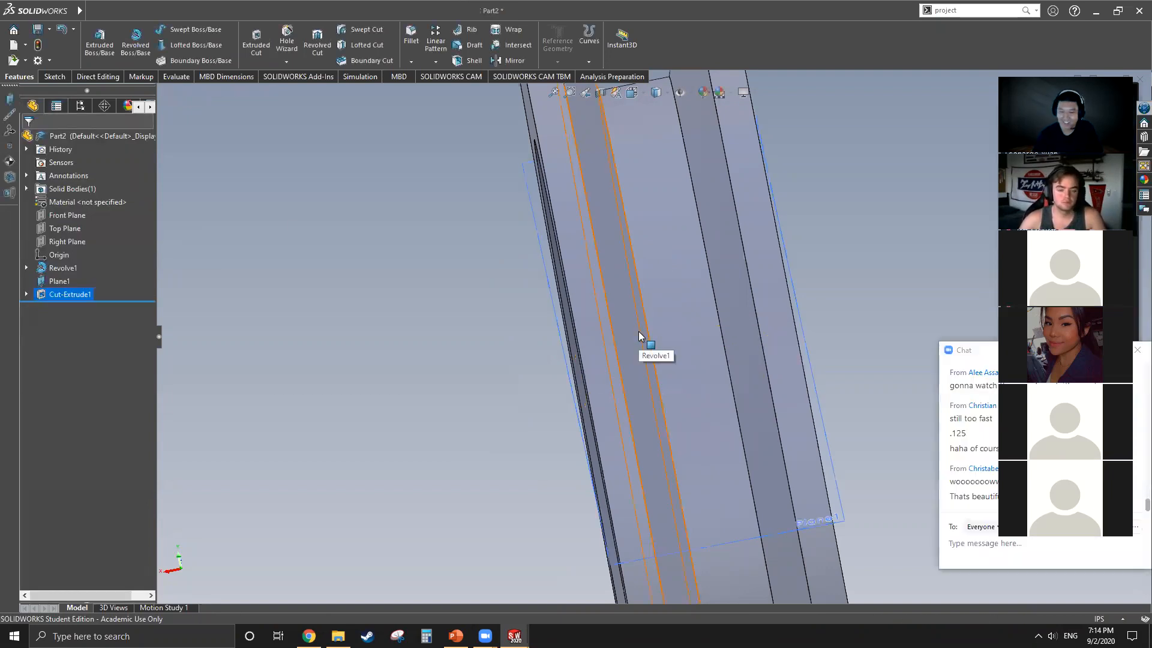
# Step: Examine the keyway above the pulley's bore from the front and at an angle
pyautogui.moveTo(643, 335); pyautogui.dragTo(577, 334, button='middle')
pyautogui.moveTo(636, 359); pyautogui.dragTo(713, 318, button='middle')
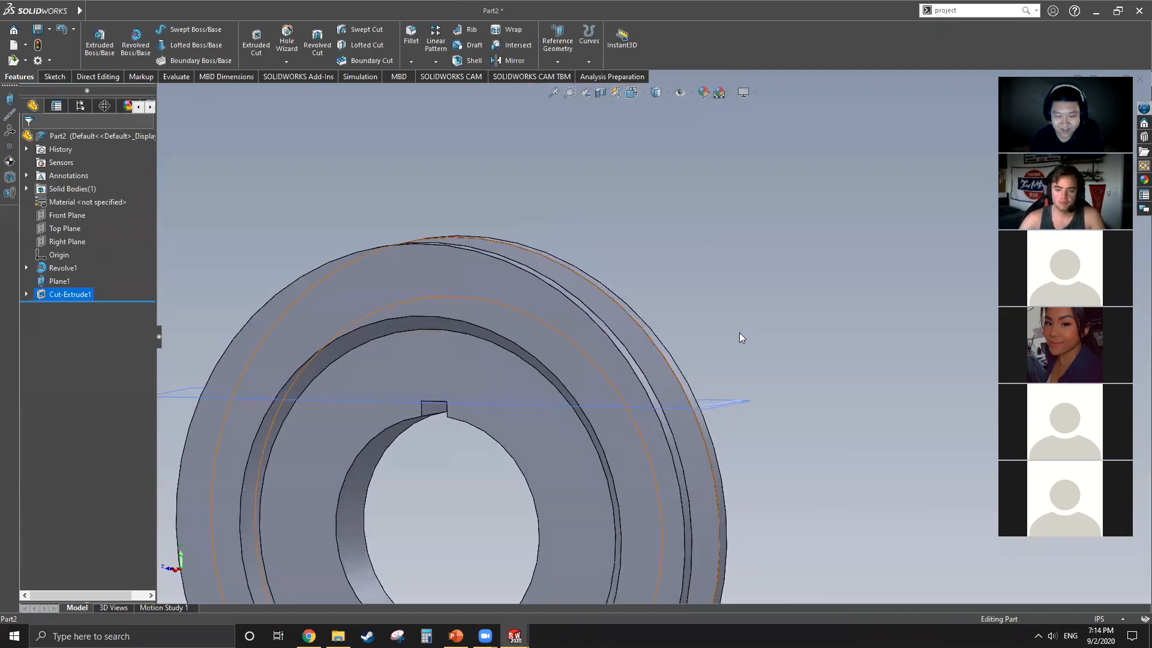
pyautogui.scroll(4, 739, 335)
pyautogui.scroll(-4, 572, 456)
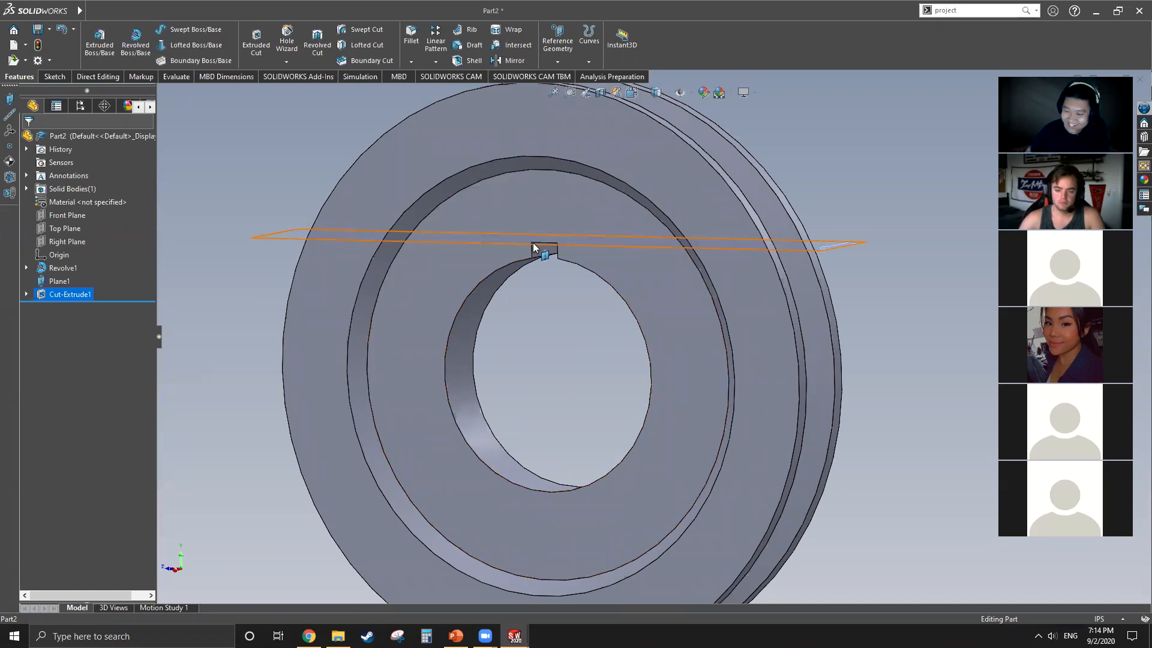
pyautogui.scroll(5, 570, 330)
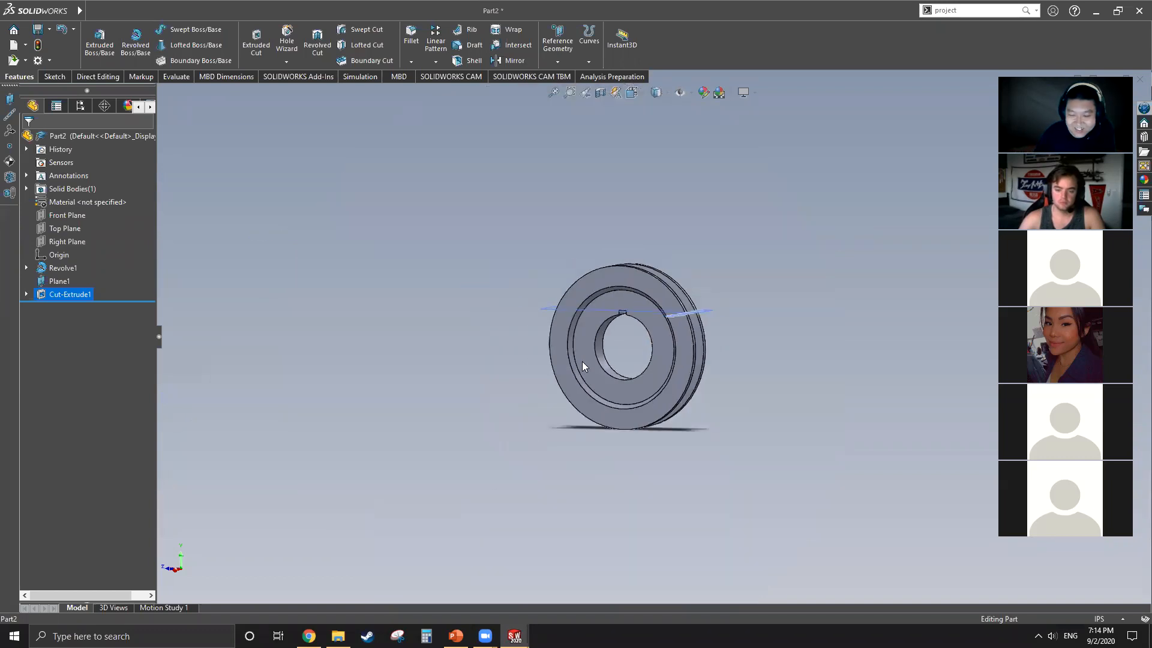
pyautogui.scroll(-3, 676, 337)
pyautogui.moveTo(710, 318); pyautogui.dragTo(694, 360, button='middle')
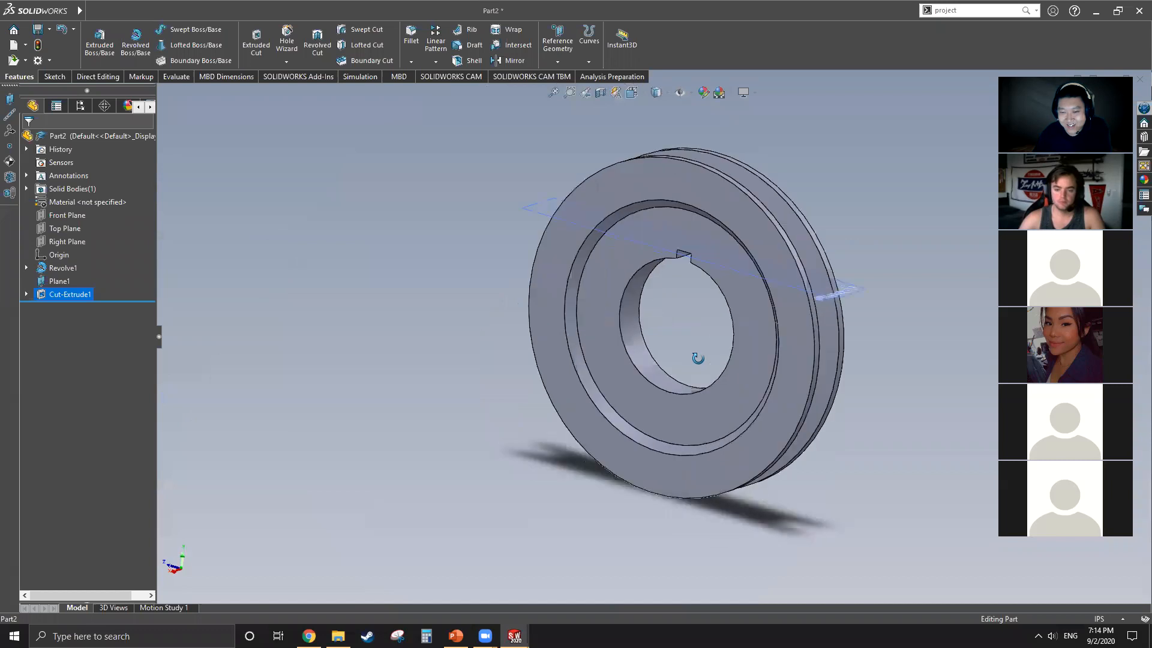